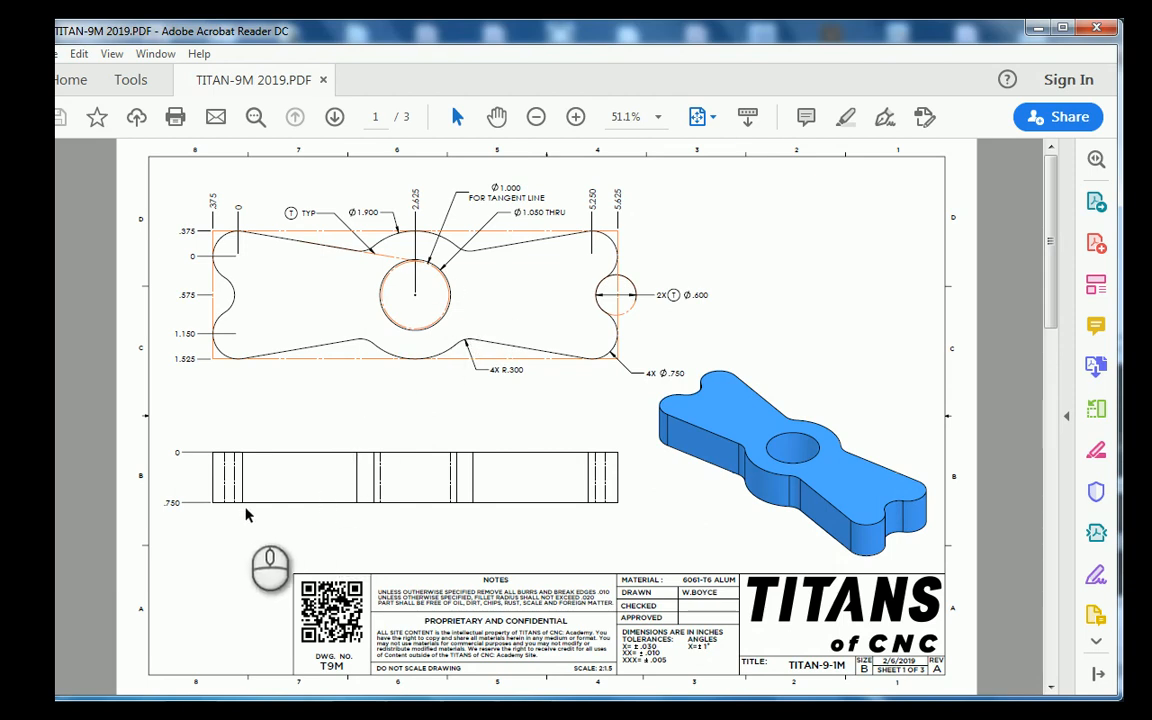
Review all three sheets of the TITAN-9M 2019 drawing and switch to Fusion 360
scroll(248, 515, "down", 1)
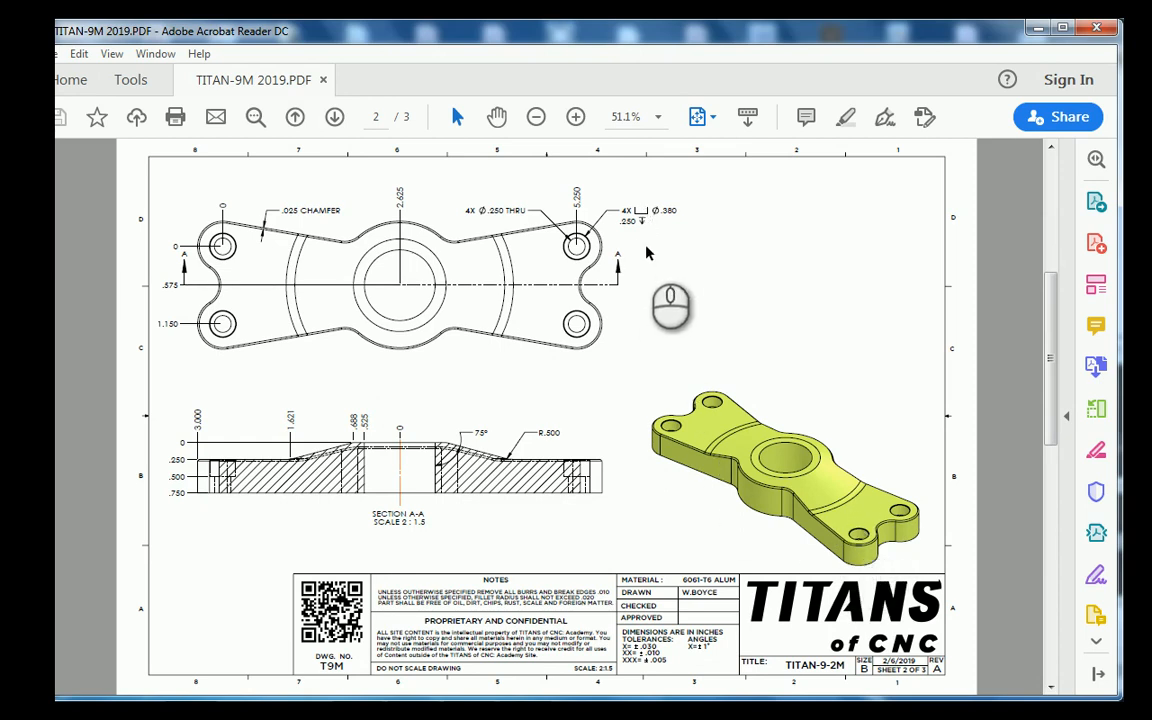
scroll(646, 254, "down", 1)
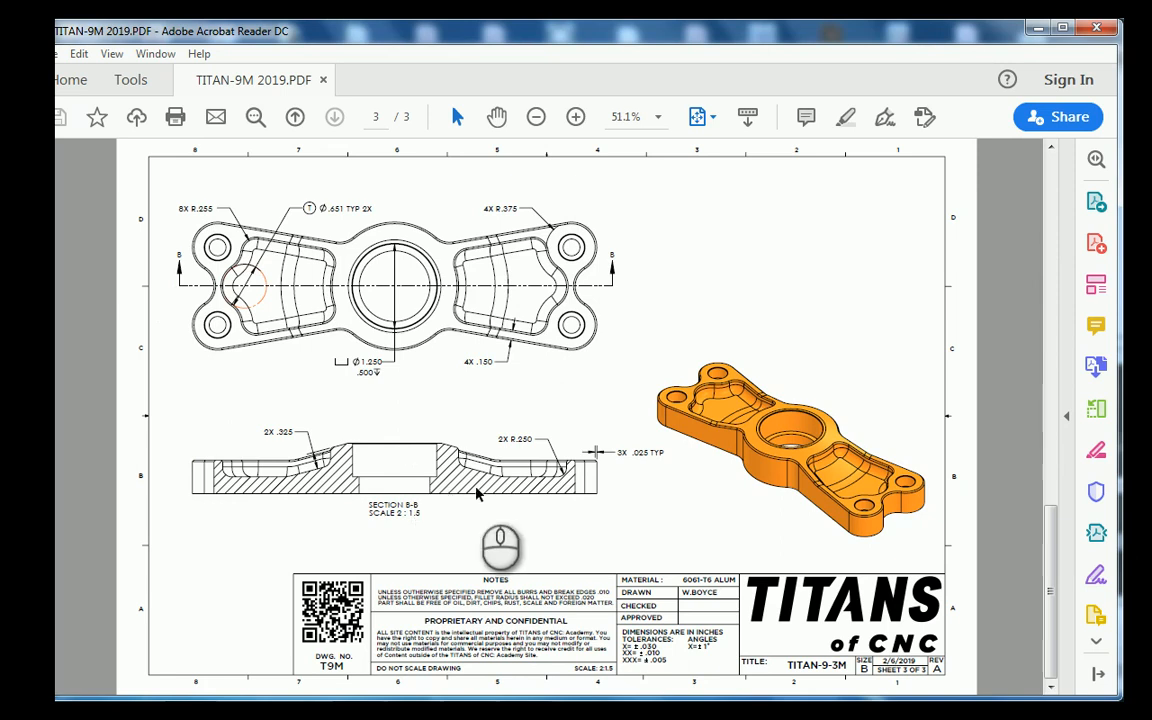
left_click(525, 716)
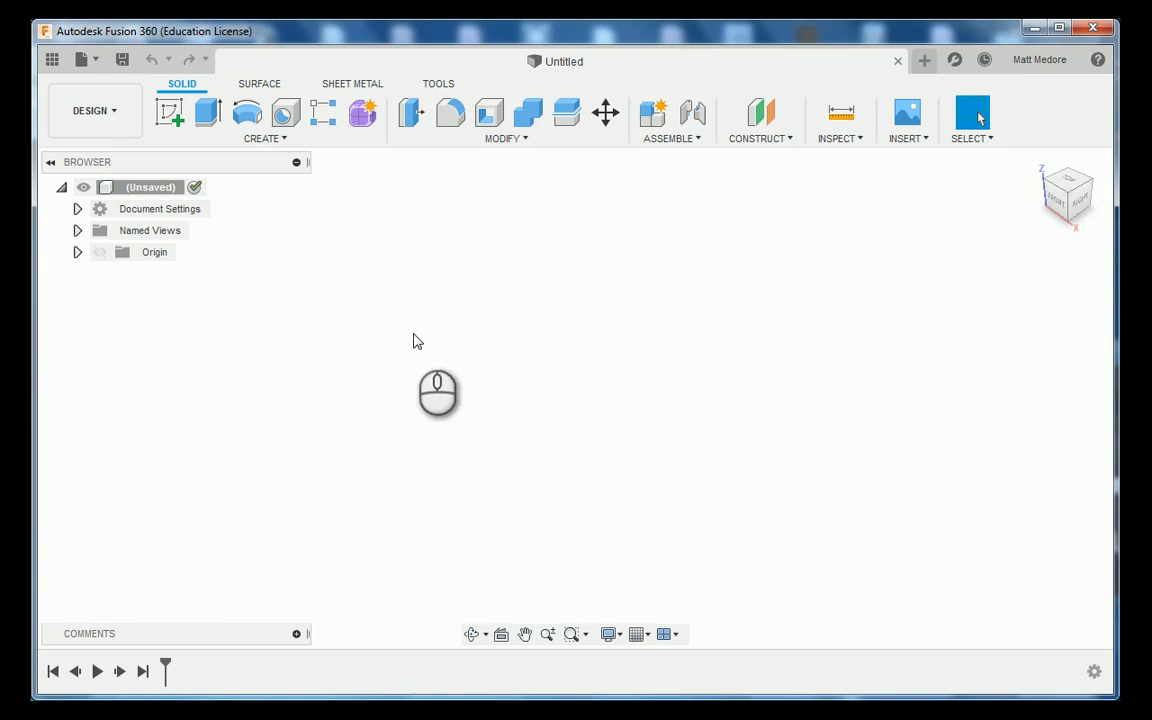
Start a sketch on the horizontal XY plane and draw a 0.750 in diameter circle centred on the origin
middle_click_drag(415, 337, 681, 432, "shift")
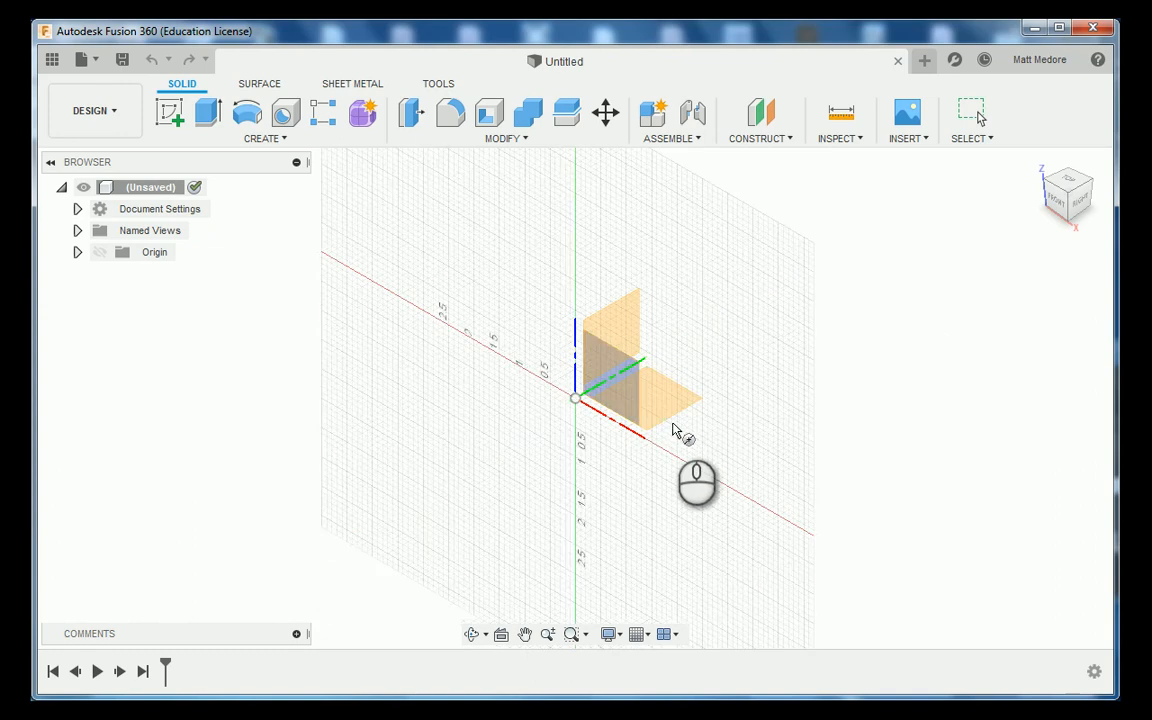
middle_click_drag(617, 321, 699, 429, "shift")
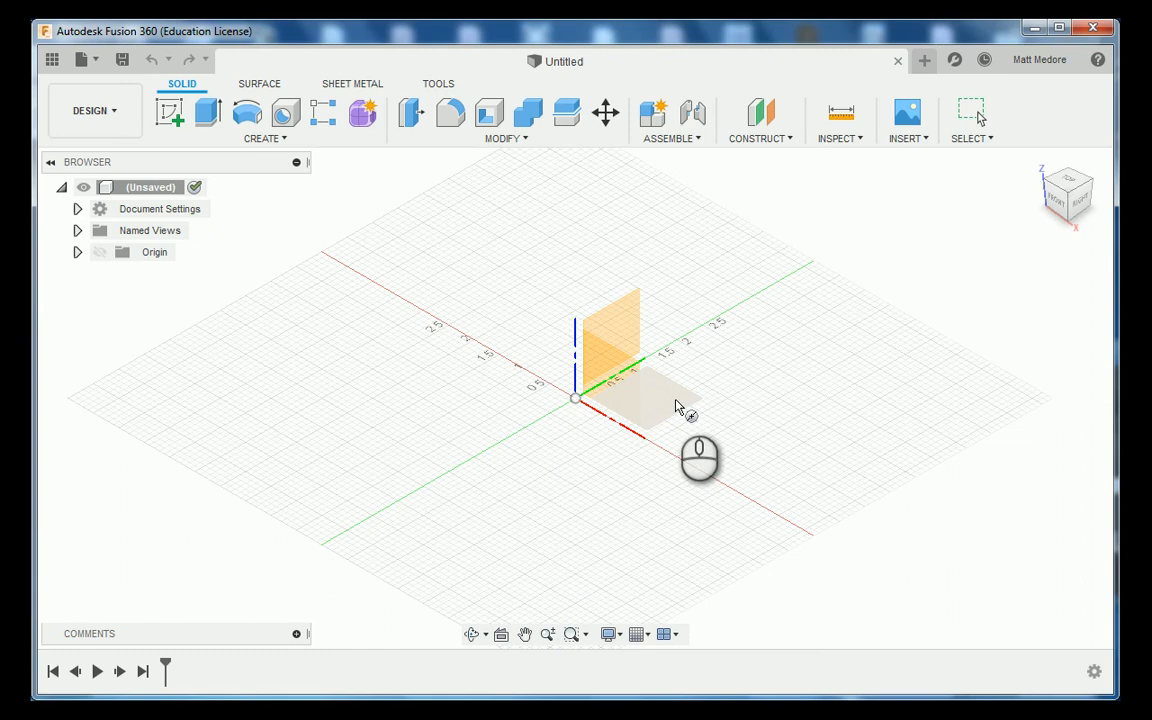
left_click(676, 402)
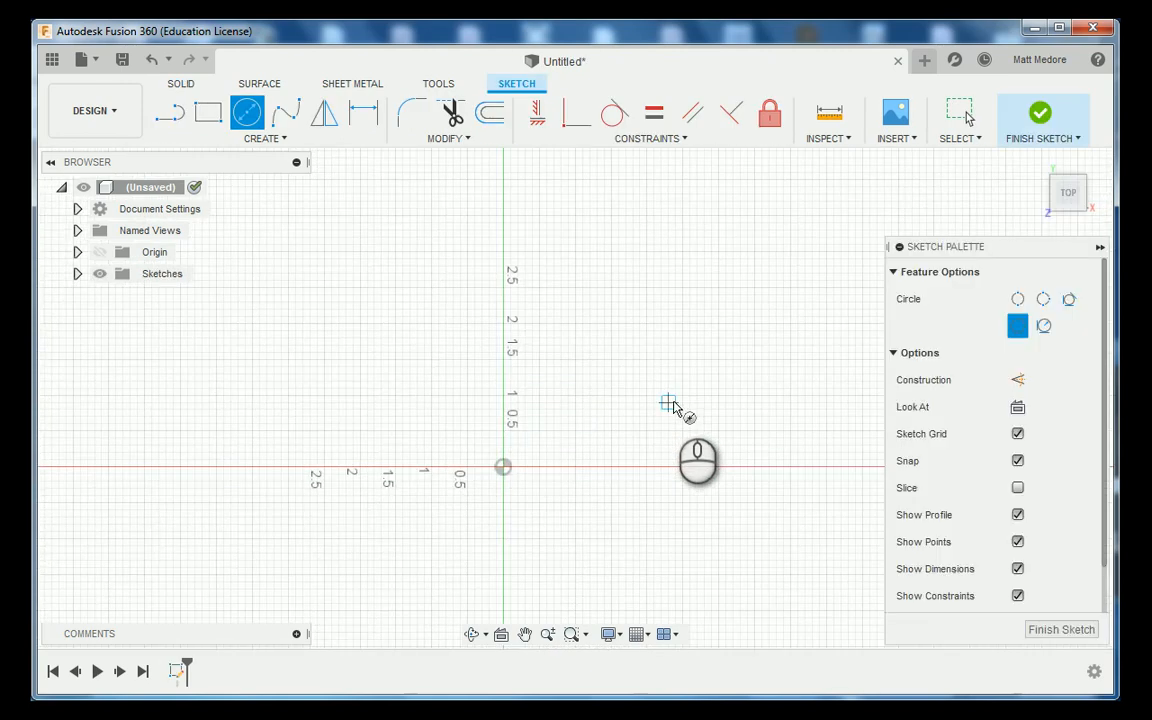
left_click(504, 468)
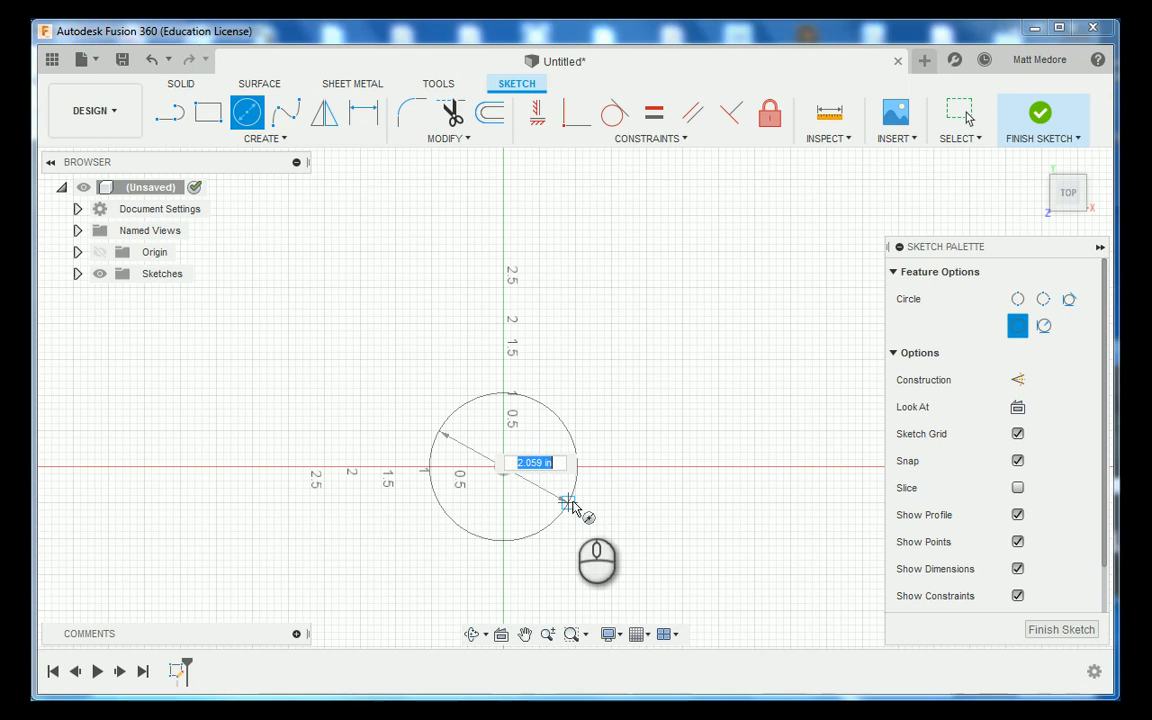
type("750")
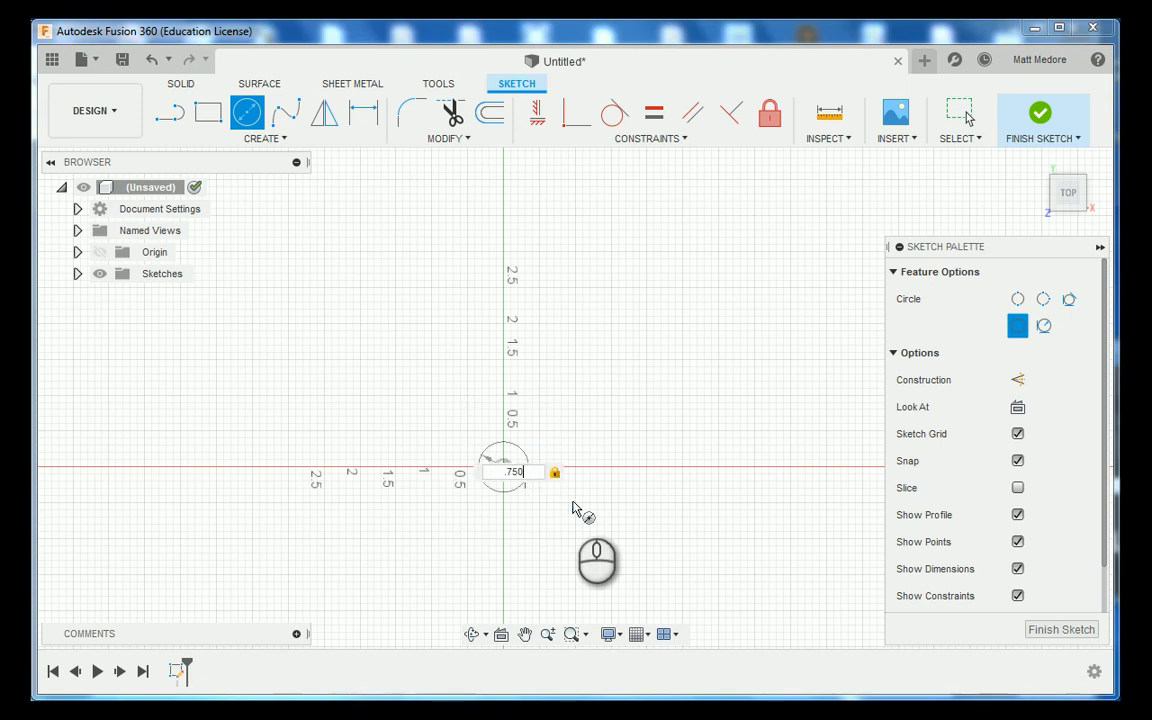
key("Return")
key("Escape")
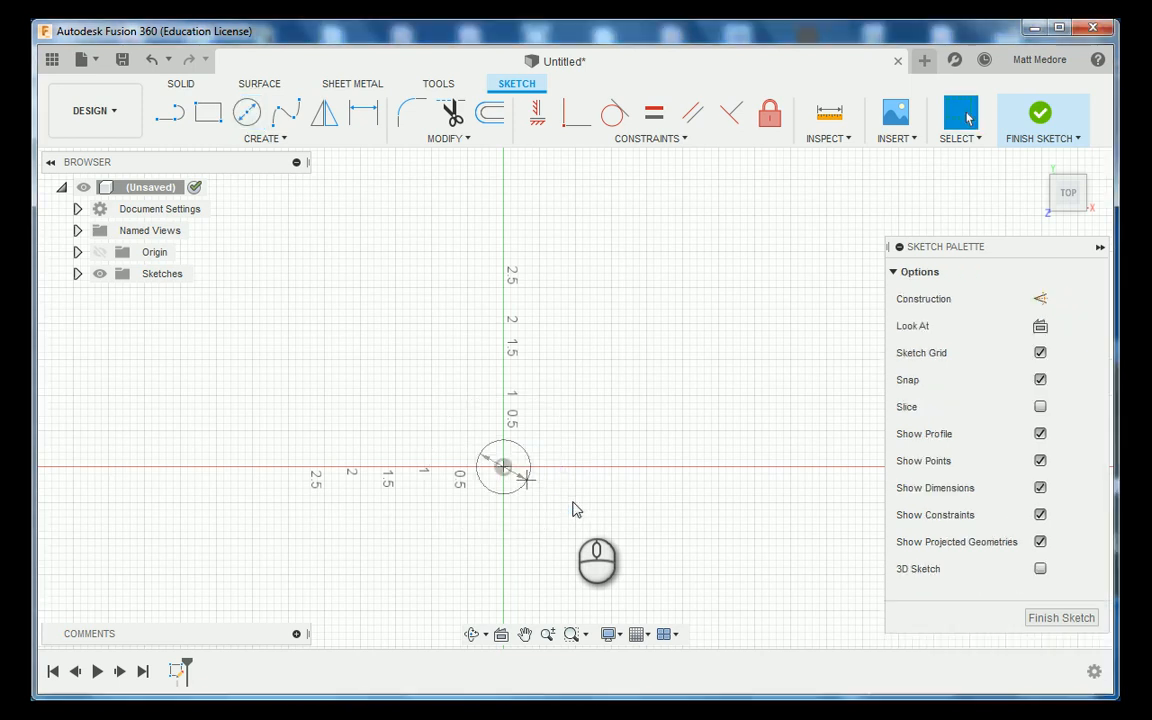
Draw a second 0.75 in diameter circle on the vertical axis below the origin circle
scroll(558, 320, "up", 4)
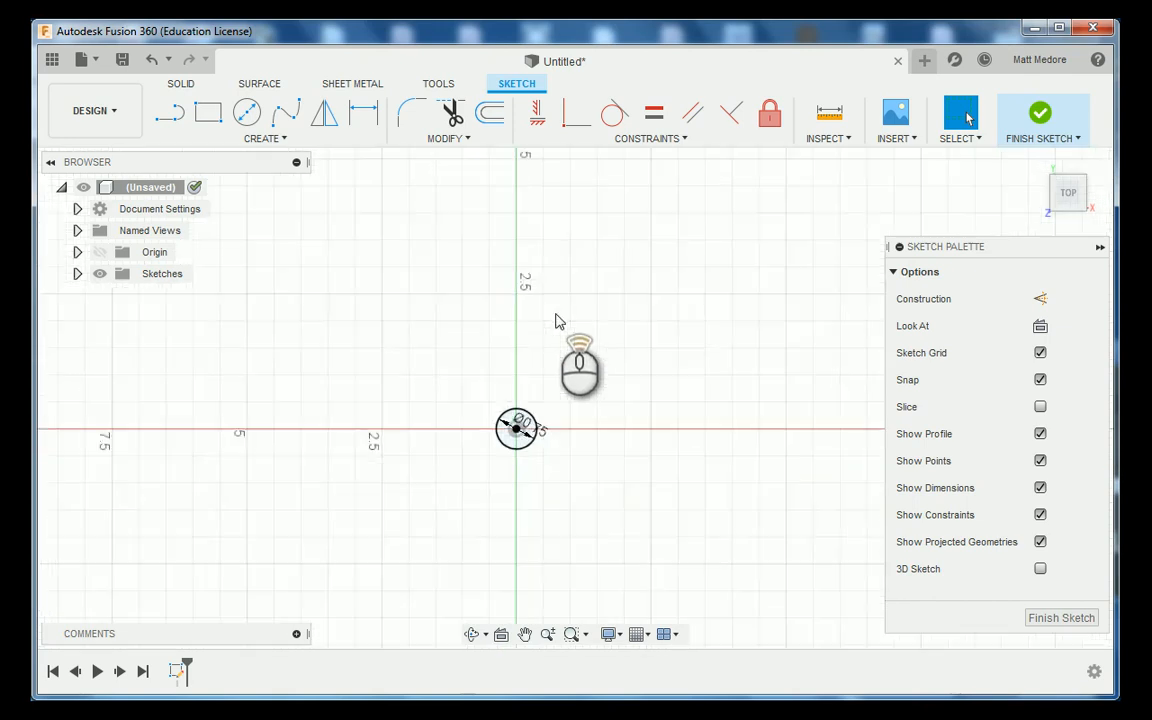
scroll(542, 508, "down", 4)
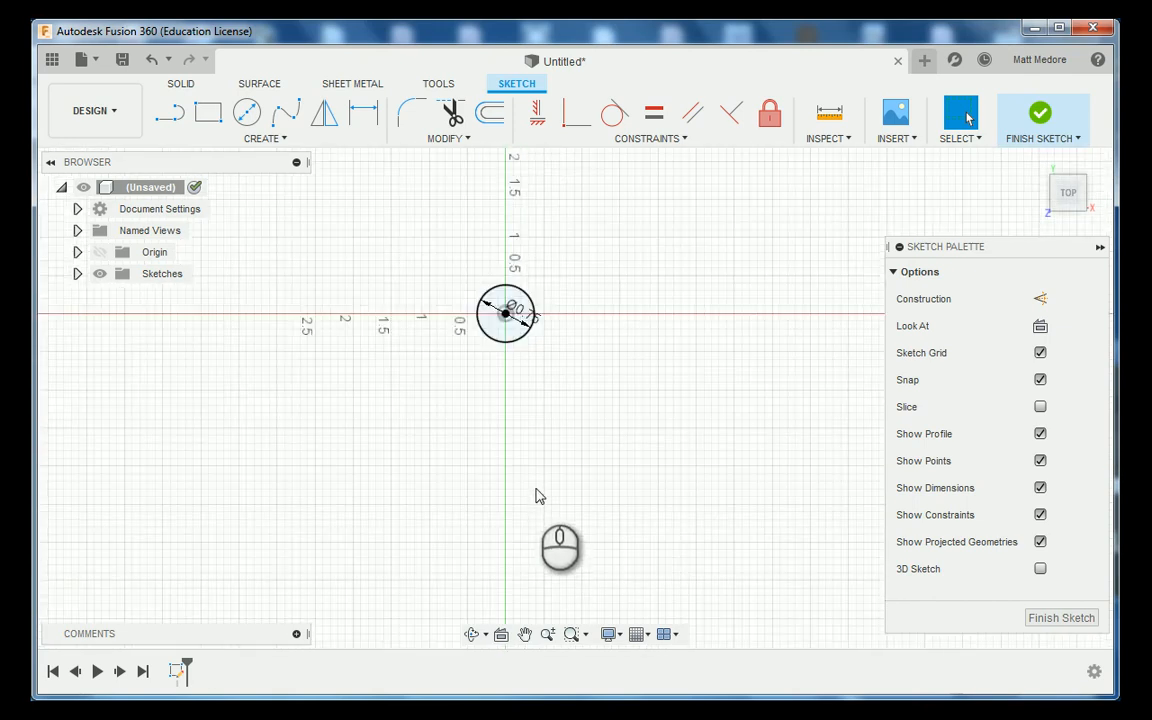
key("c")
left_click(505, 432)
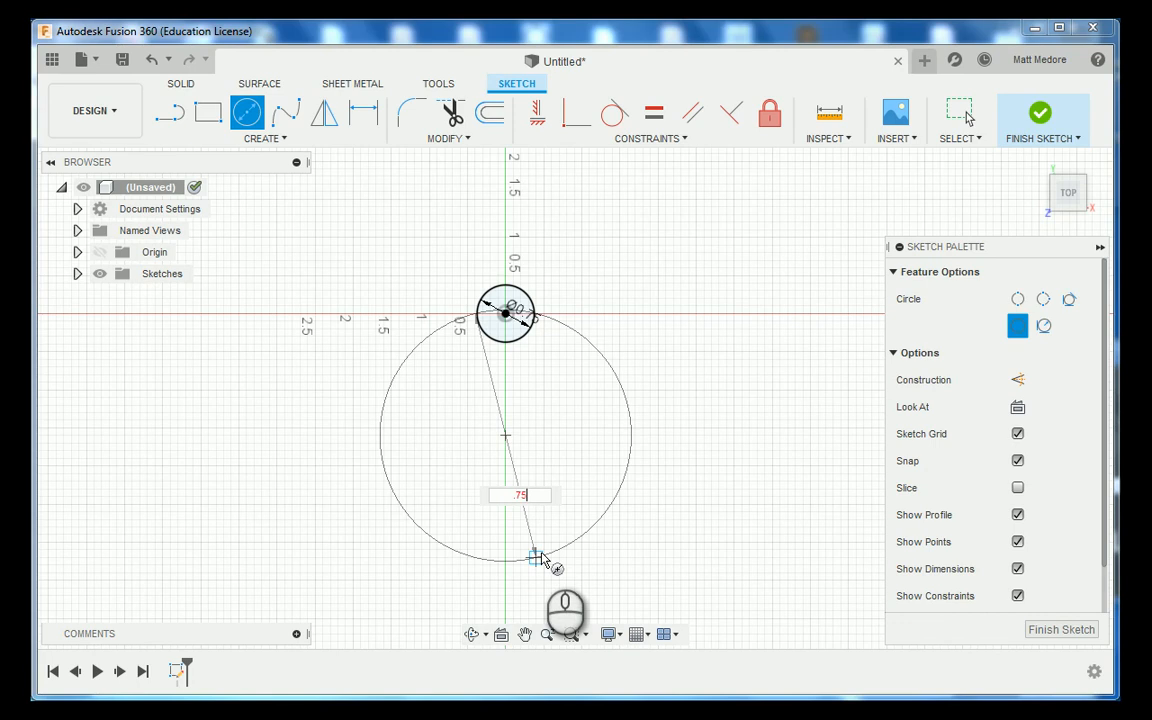
type(".75")
key("Return")
key("Escape")
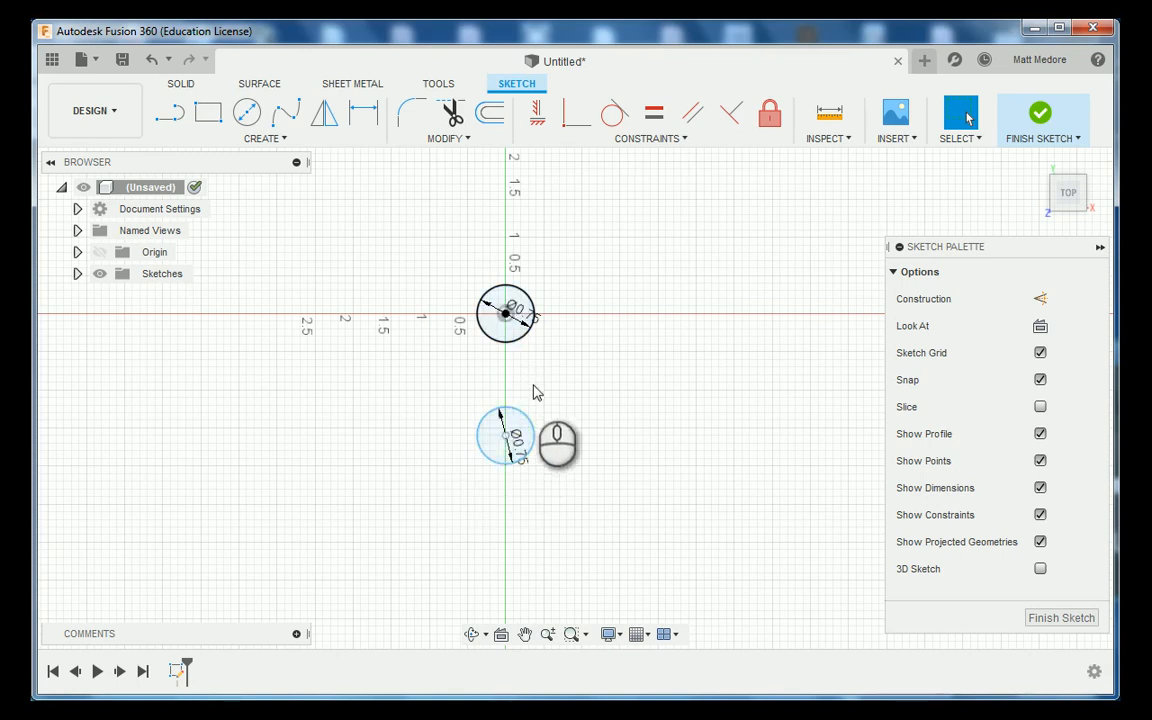
Align the centres of the two 0.75 in circles vertically with a Horizontal/Vertical constraint
left_click(632, 140)
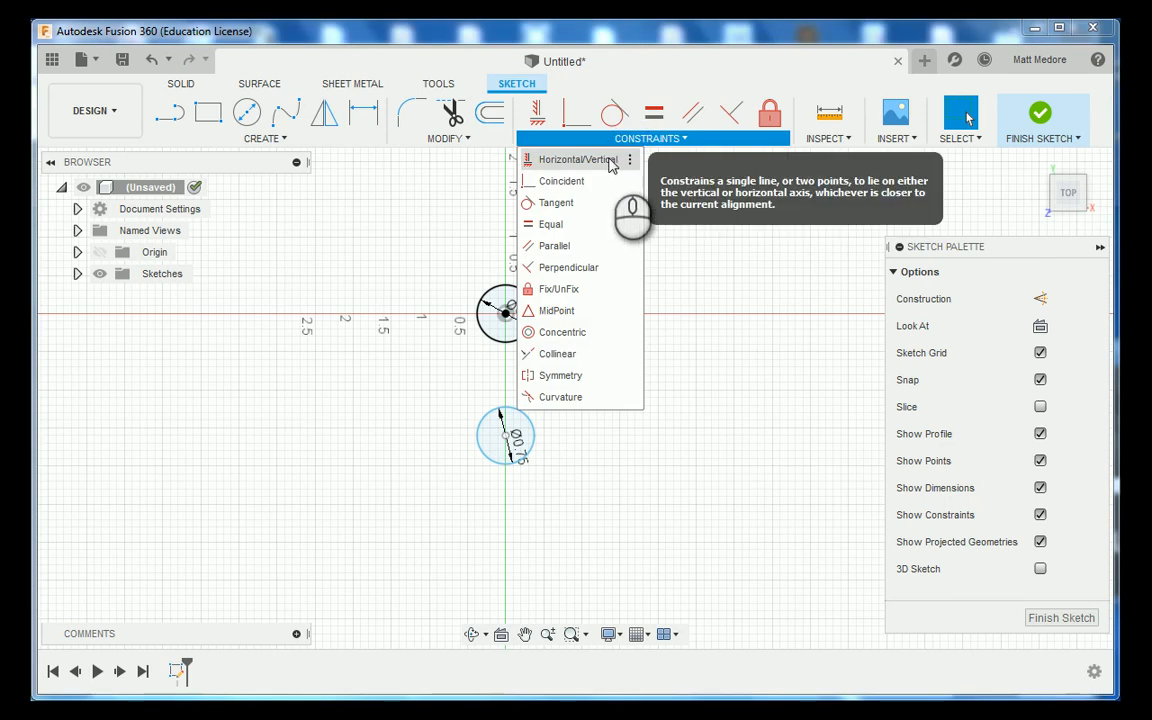
left_click(611, 162)
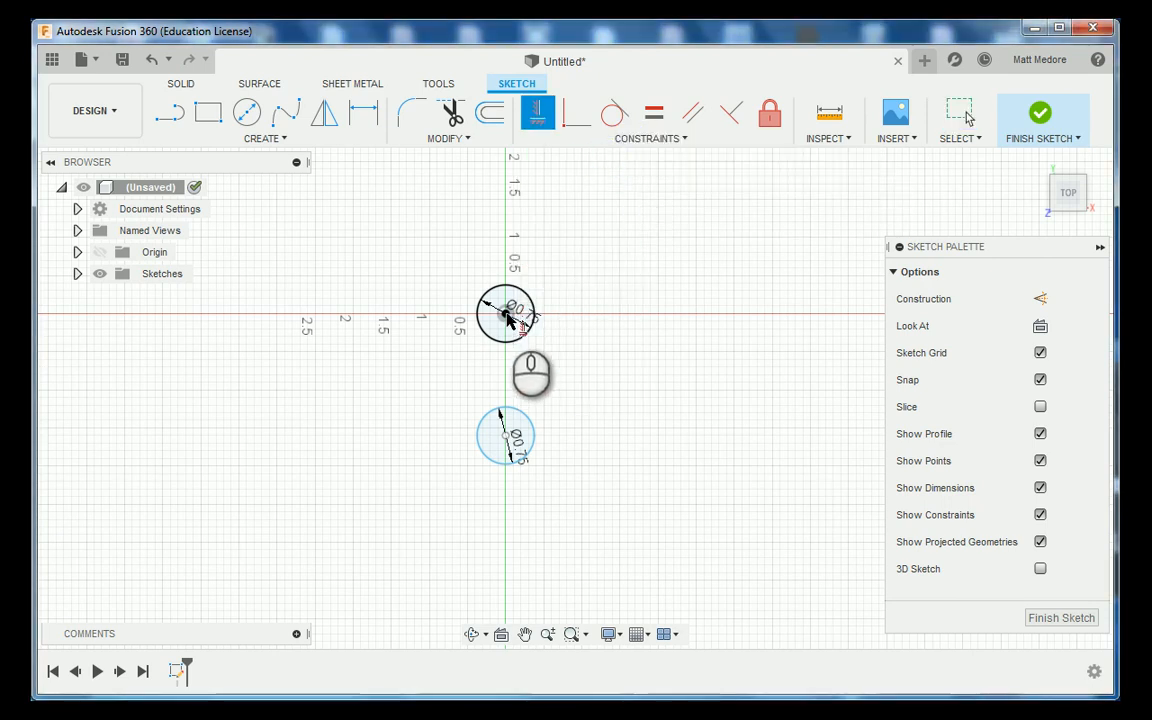
left_click(507, 316)
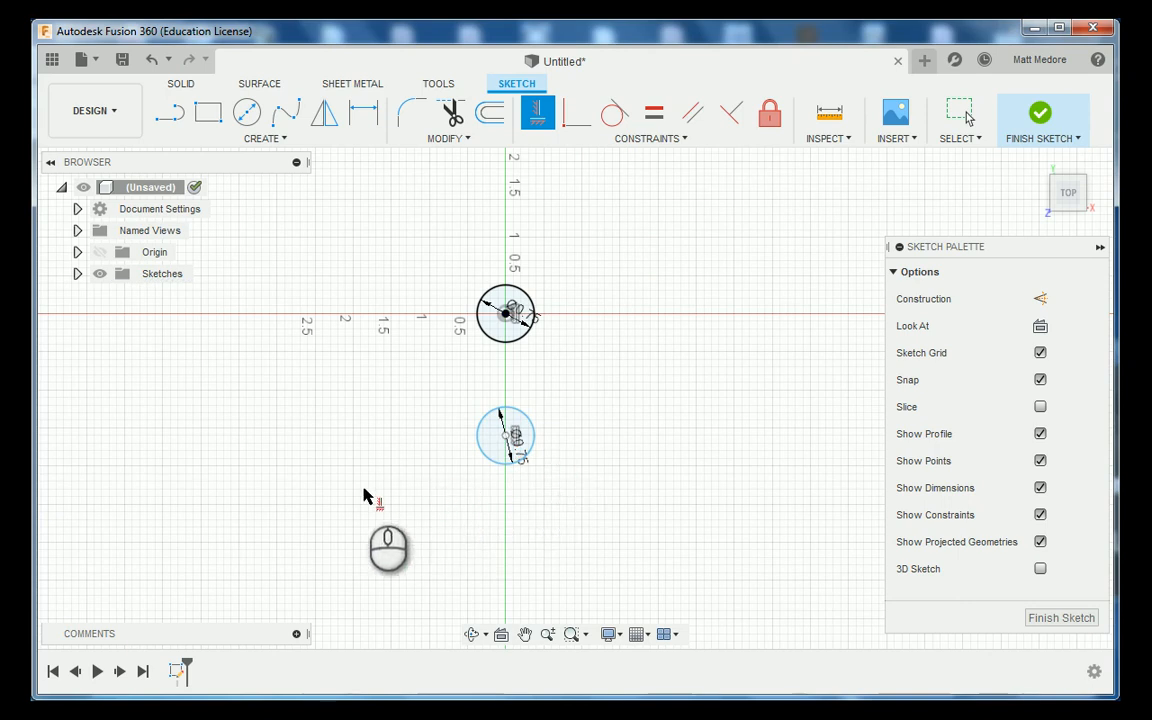
Dimension the vertical distance between the centres of the two small circles at 1.150 in
scroll(365, 497, "down", 3)
scroll(362, 496, "up", 3)
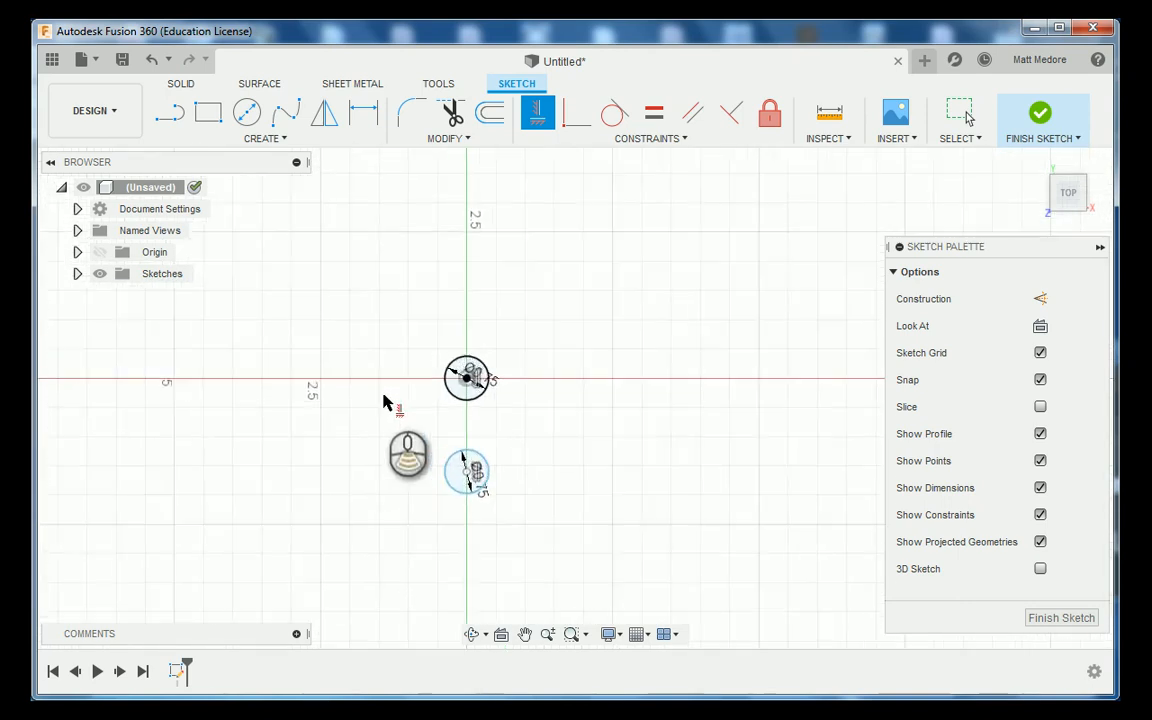
scroll(341, 477, "down", 3)
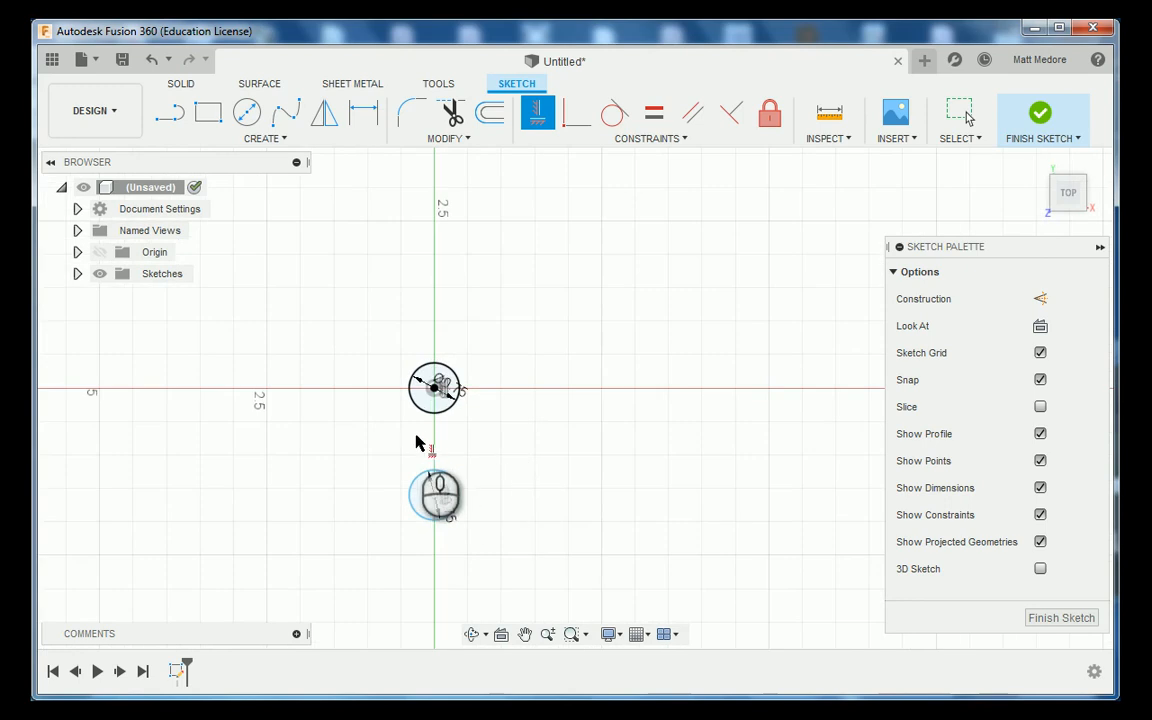
scroll(410, 450, "up", 3)
scroll(390, 460, "down", 3)
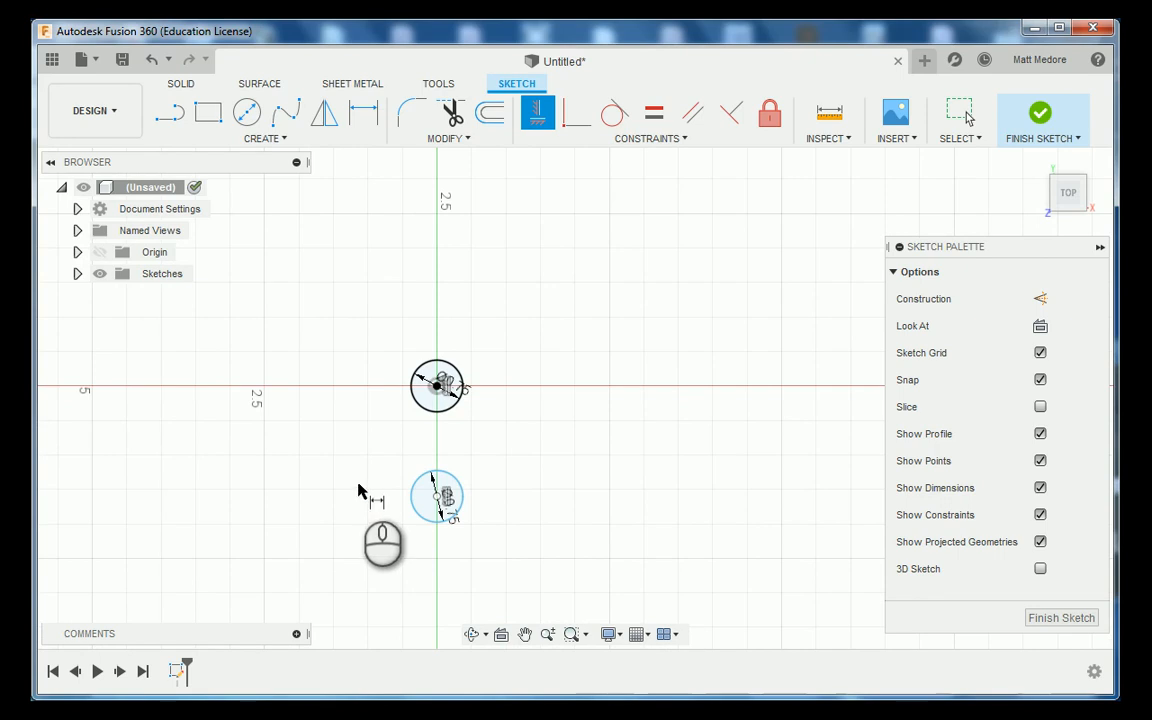
key("d")
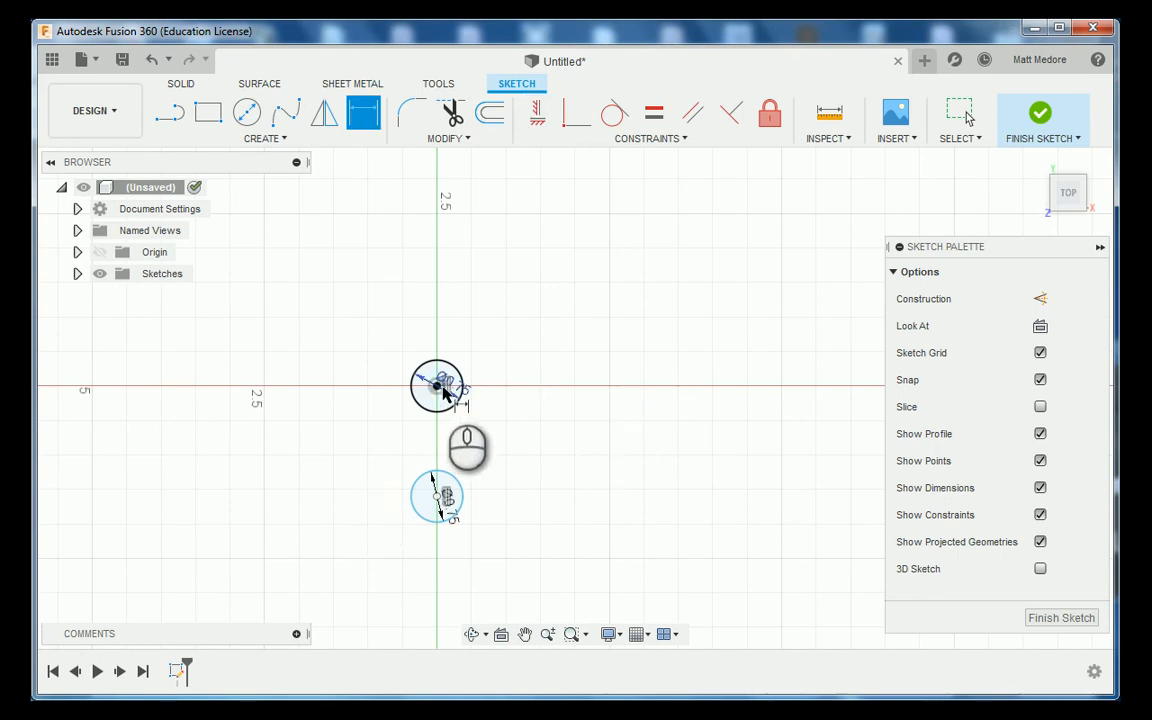
left_click(437, 387)
left_click(438, 495)
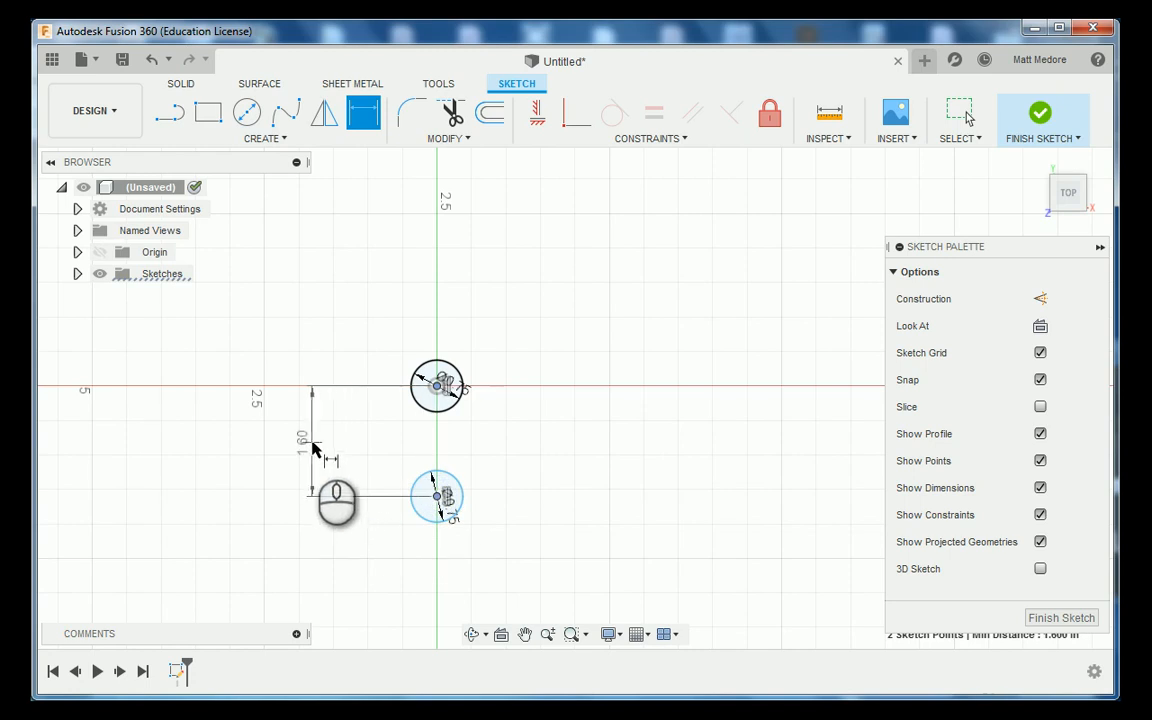
left_click(313, 446)
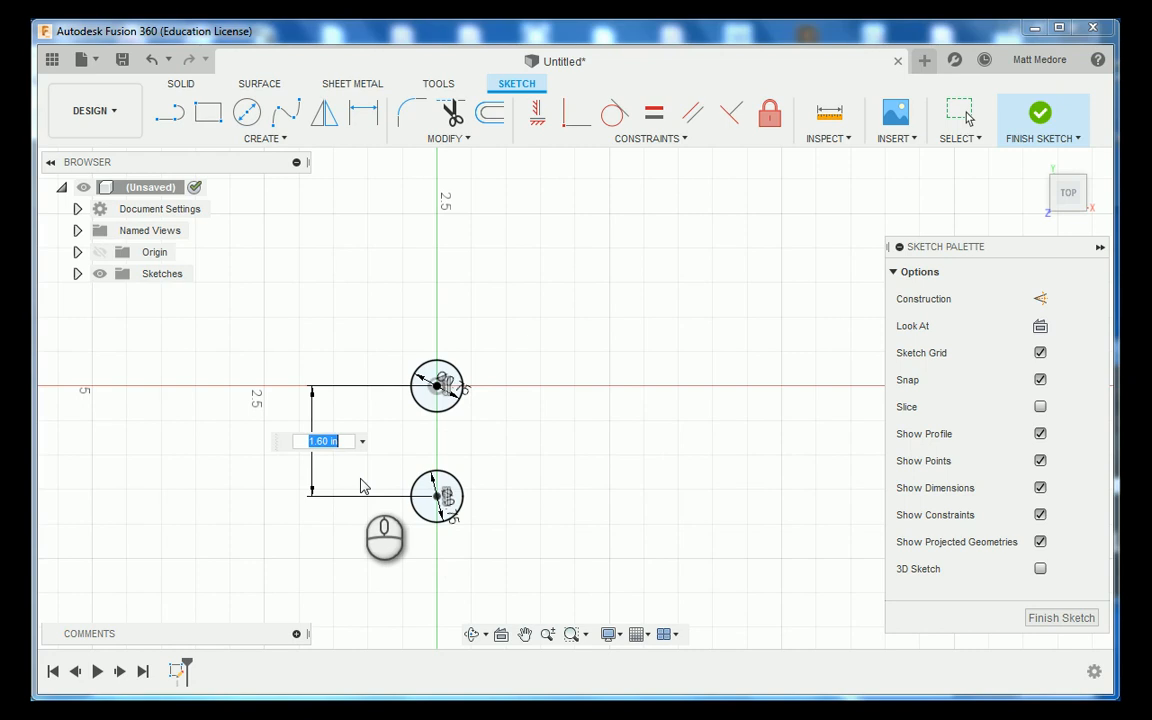
type("1.150")
key("Return")
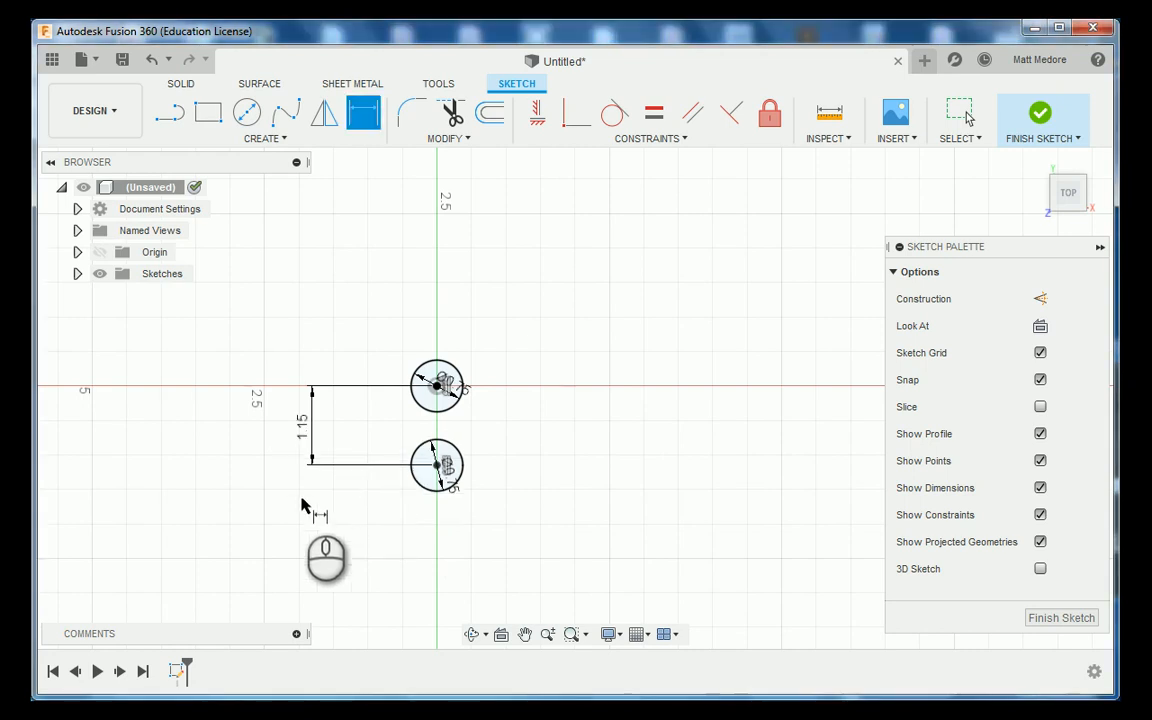
Draw a 1.900 in diameter circle to the right of the two small circles, centred between their heights
scroll(310, 505, "down", 1)
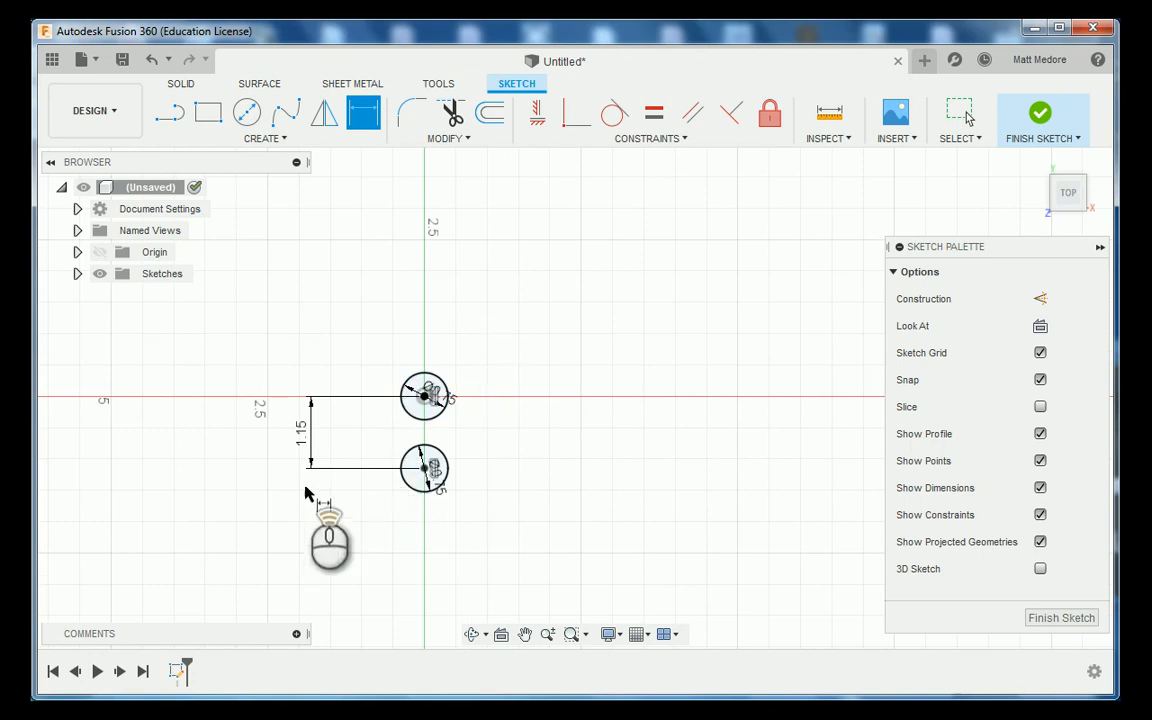
scroll(309, 494, "down", 1)
scroll(425, 450, "up", 1)
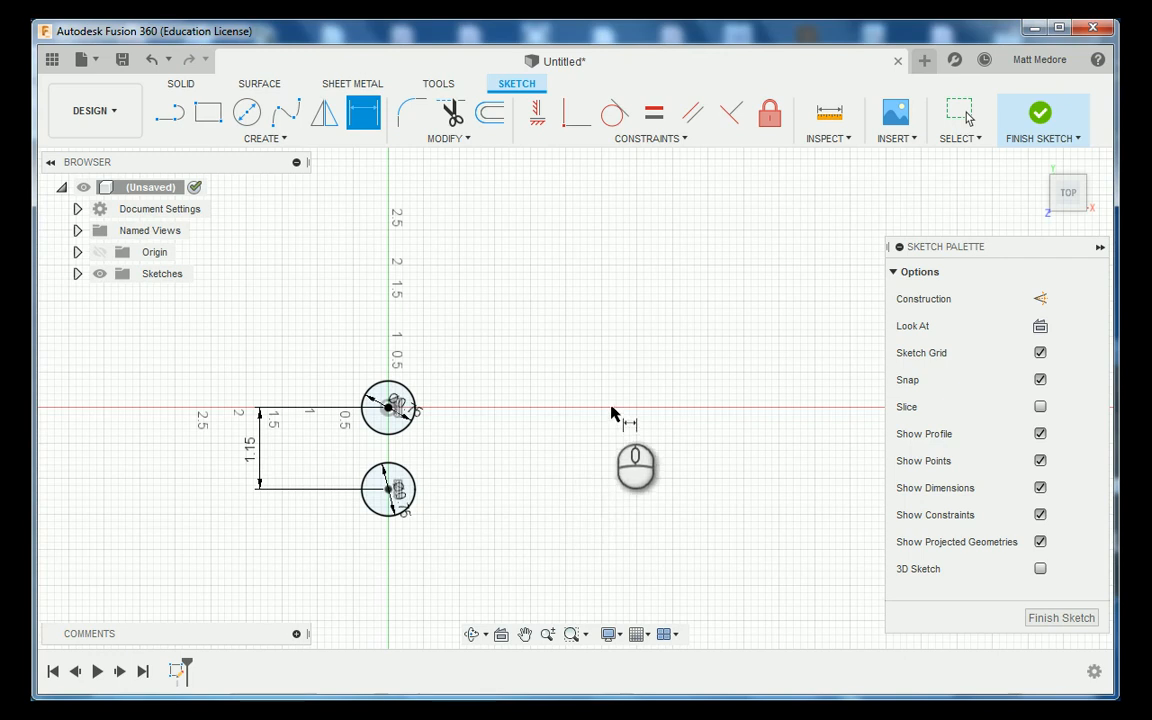
key("c")
left_click(622, 441)
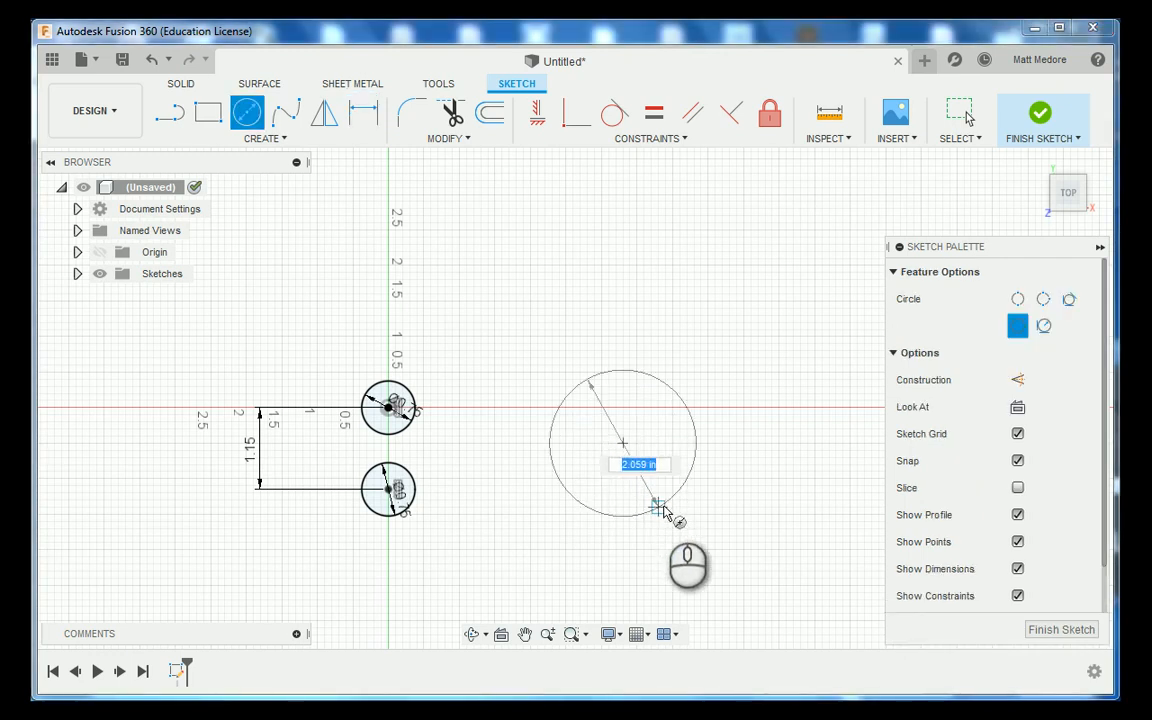
type("1.900")
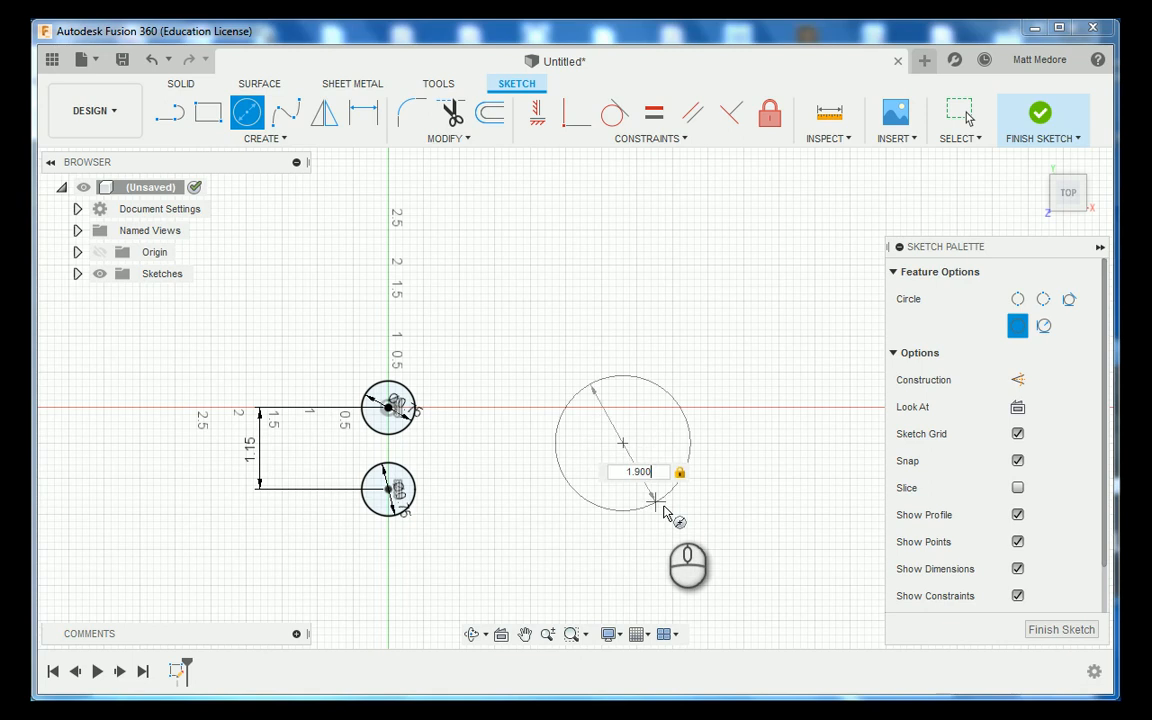
key("Return")
key("Escape")
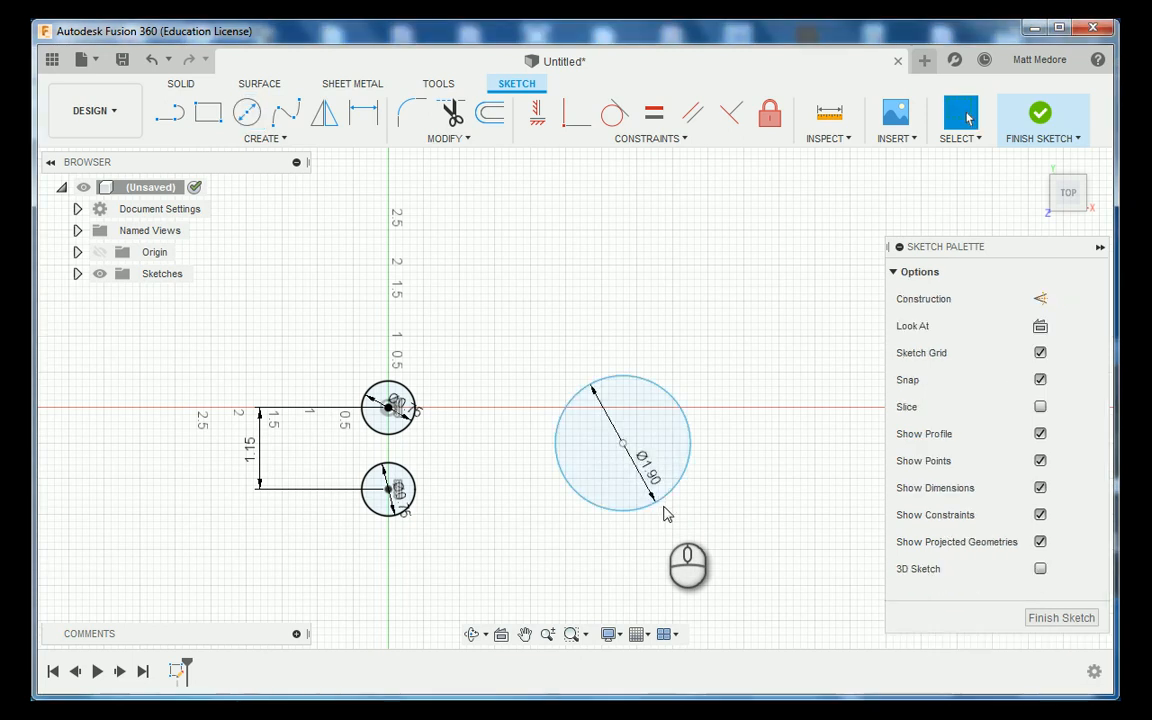
Draw a 1.050 in diameter circle concentric with the 1.90 in circle
key("c")
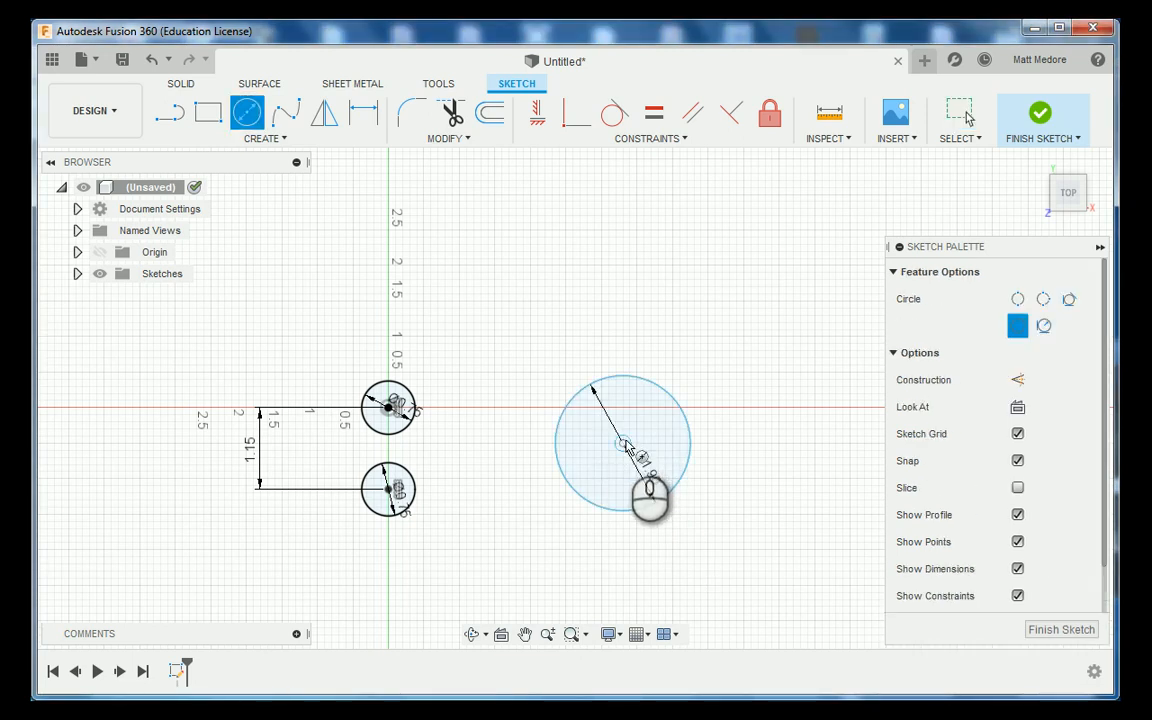
left_click(623, 443)
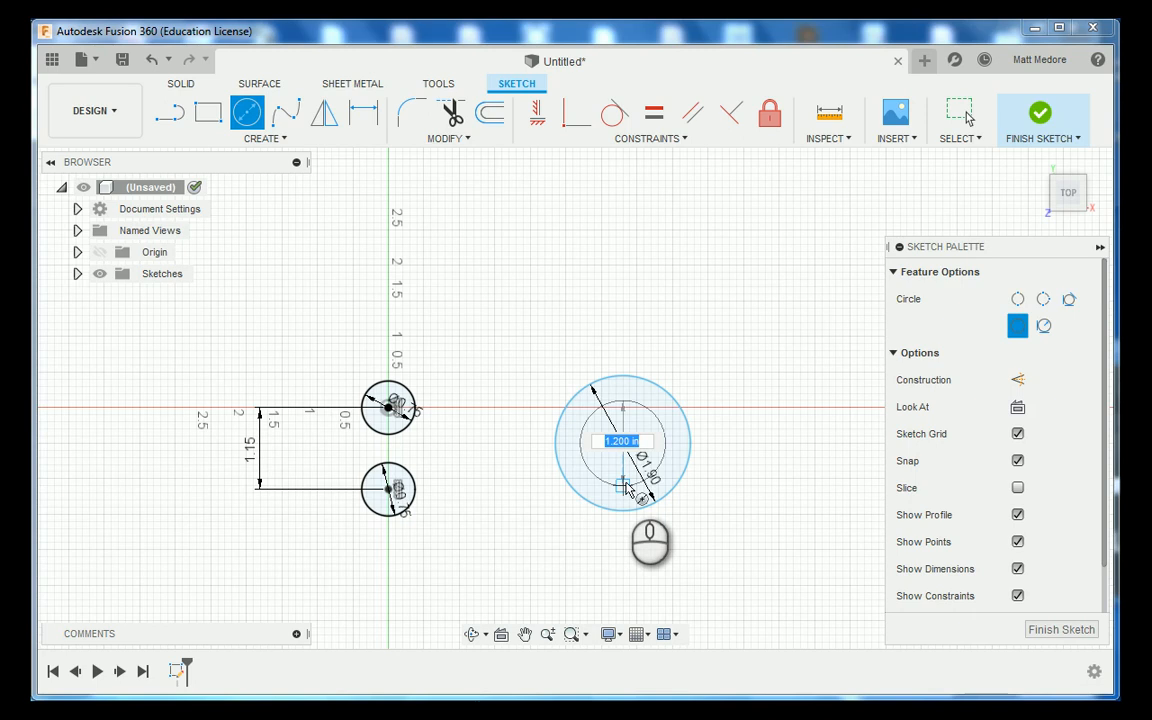
type("1.050")
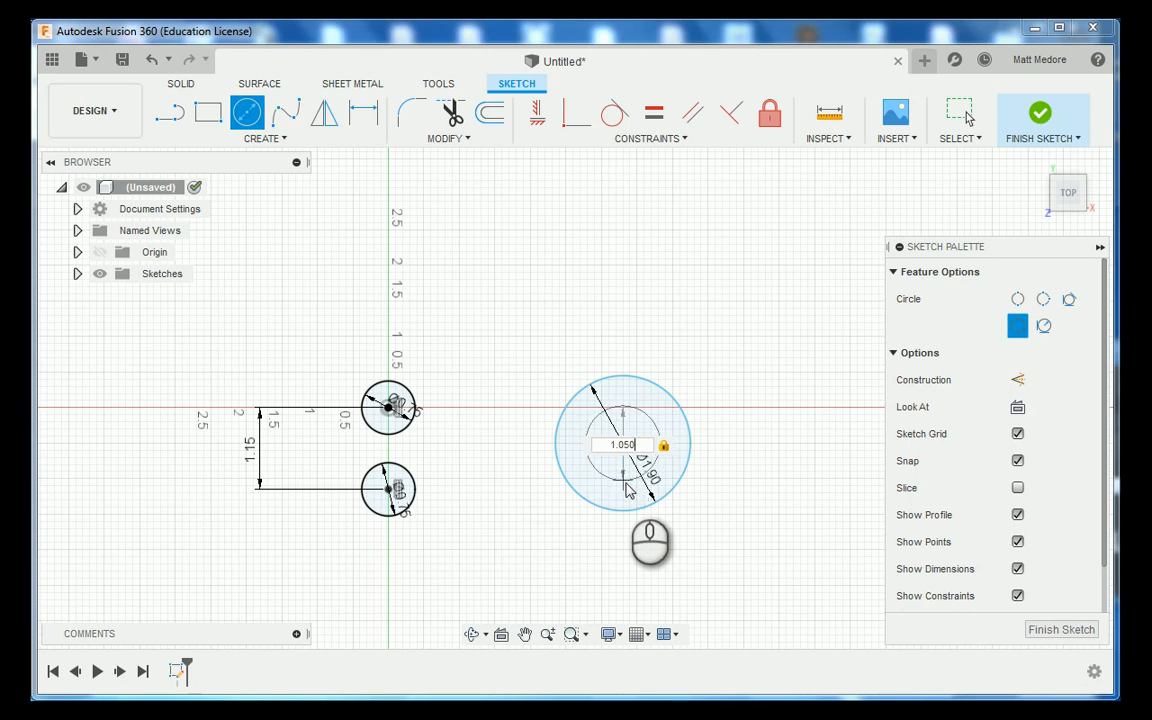
key("Return")
key("Escape")
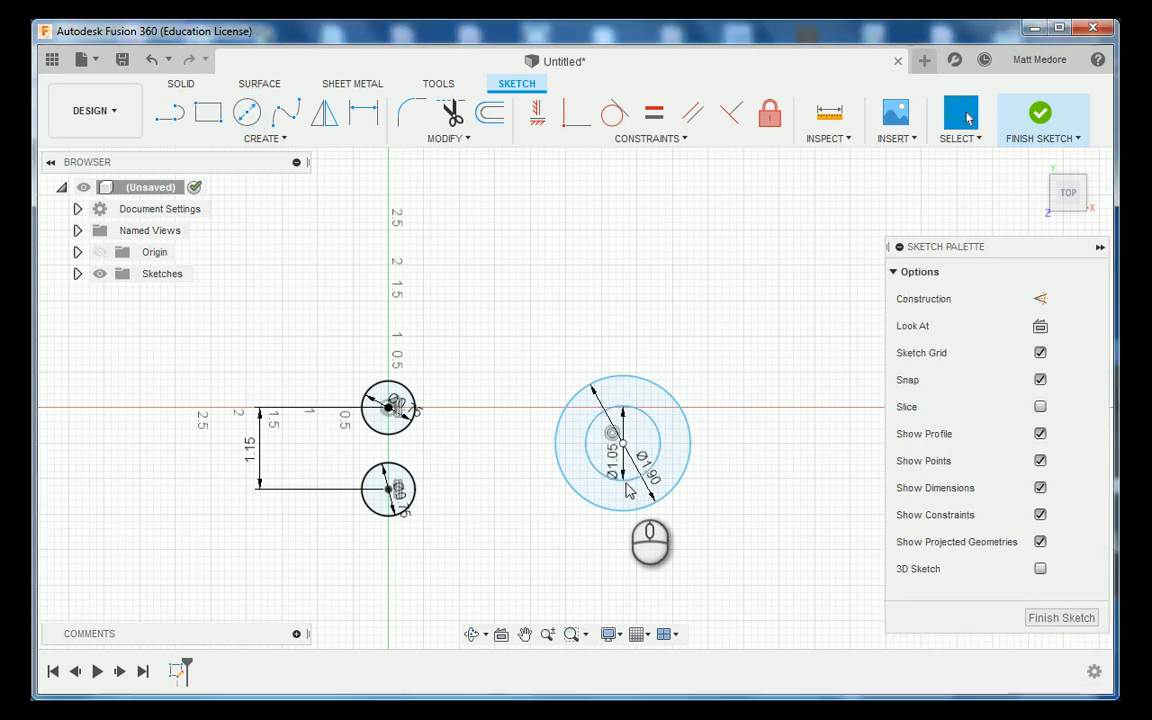
Add a 1.0 in diameter circle for the tangent lines at the same centre as the 1.90 and 1.05 in circles
key("c")
scroll(630, 447, "up", 3)
left_click(616, 438)
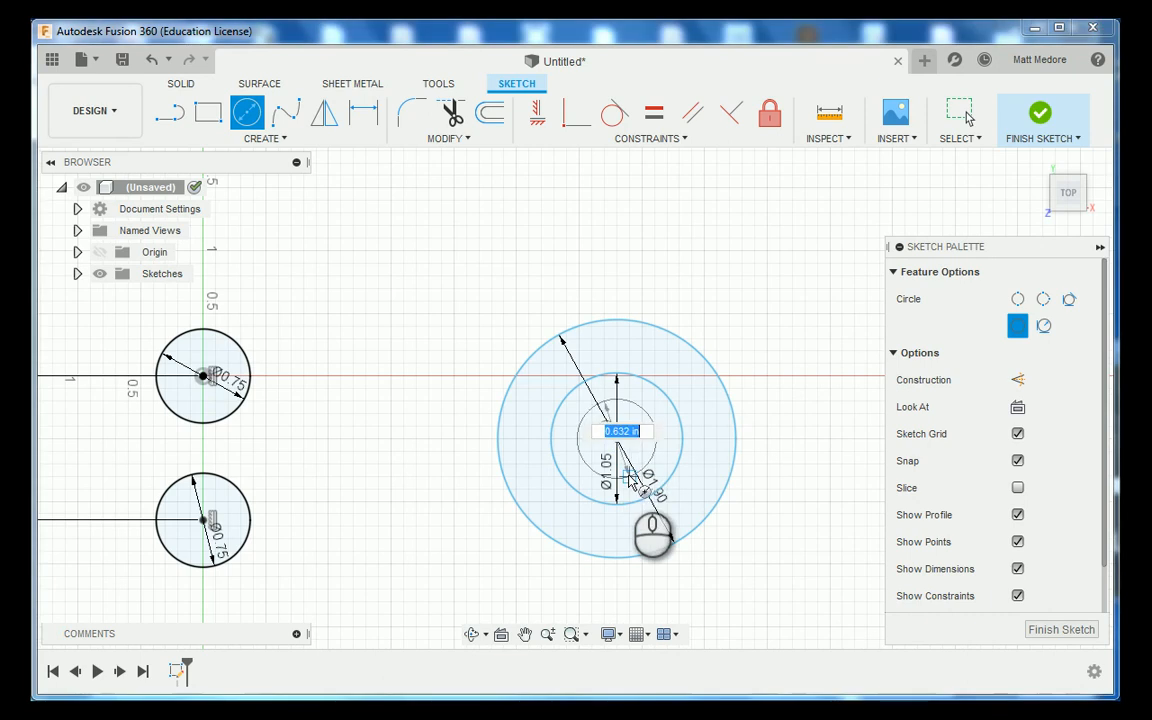
key("Return")
key("Escape")
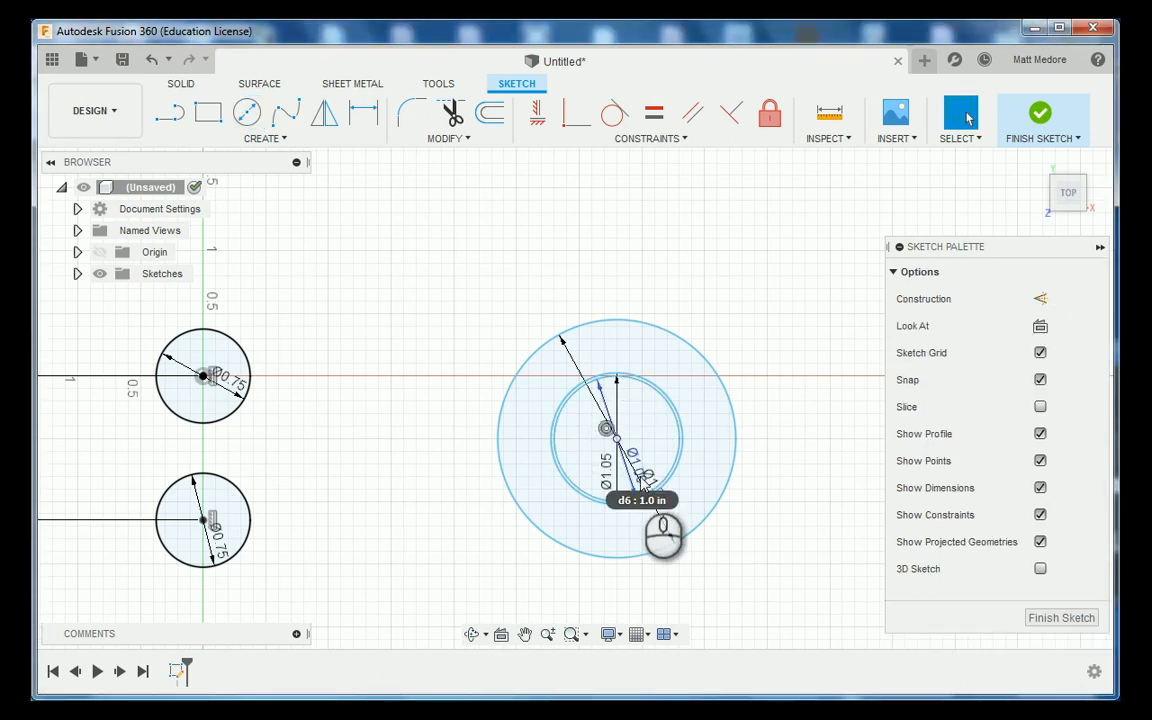
scroll(652, 490, "up", 5)
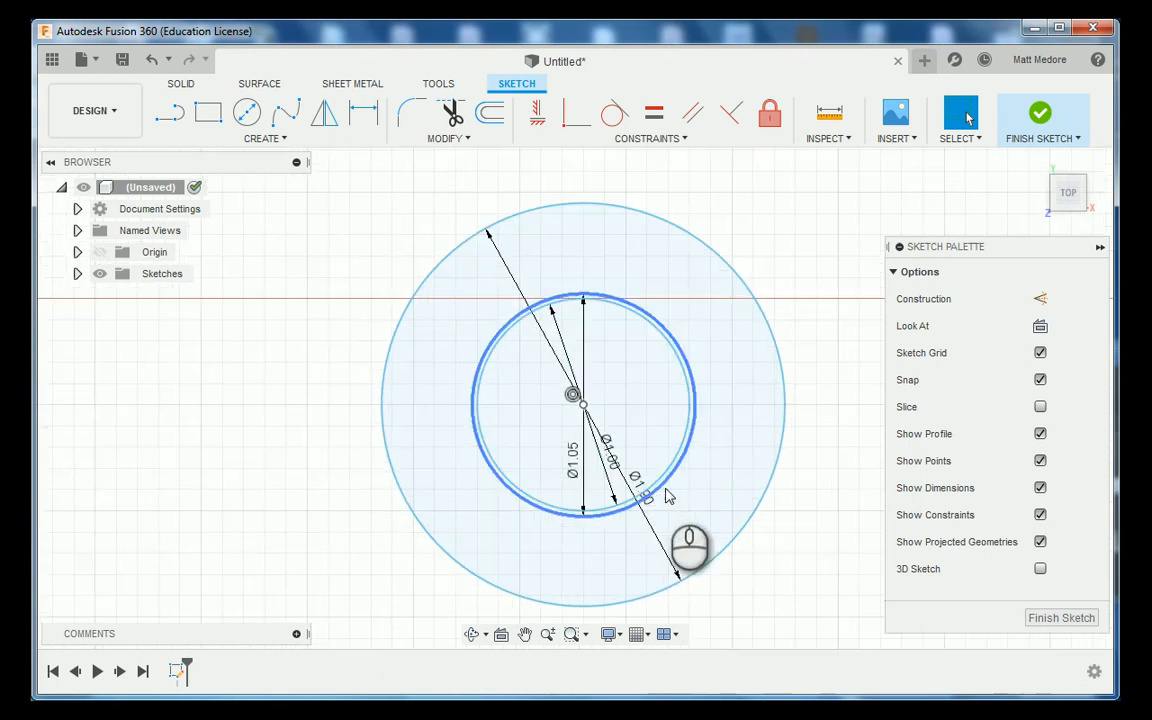
Convert the 1.00 in diameter circle to construction geometry
left_click(672, 450)
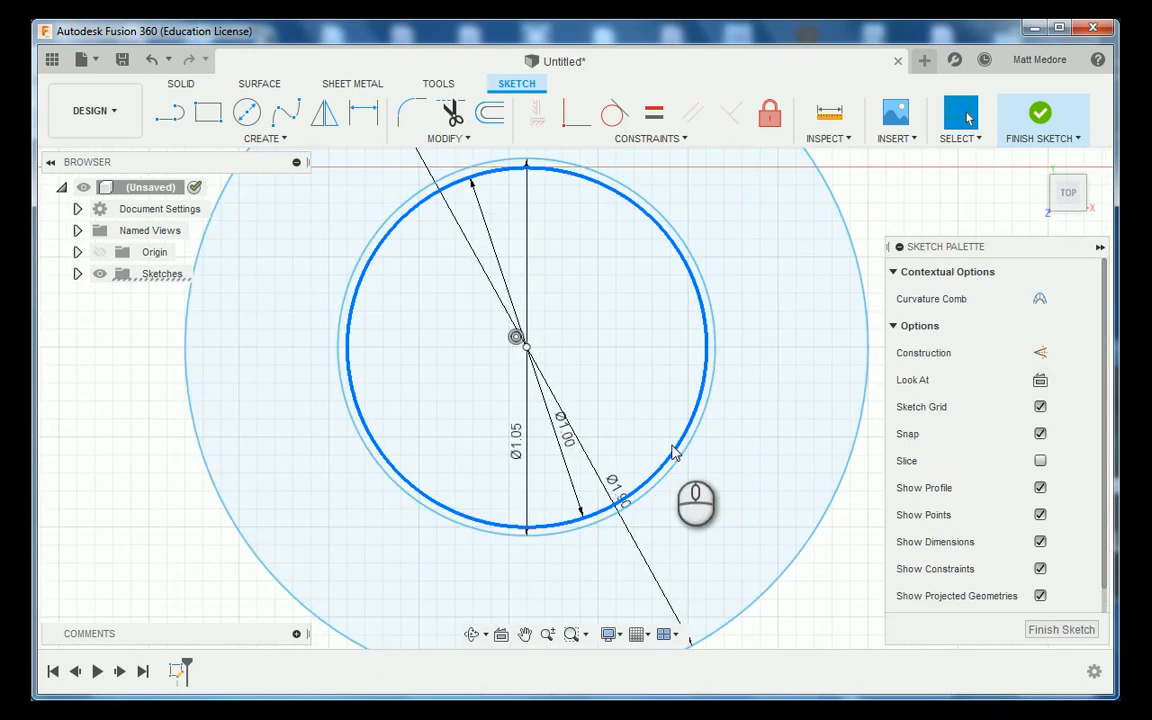
key("x")
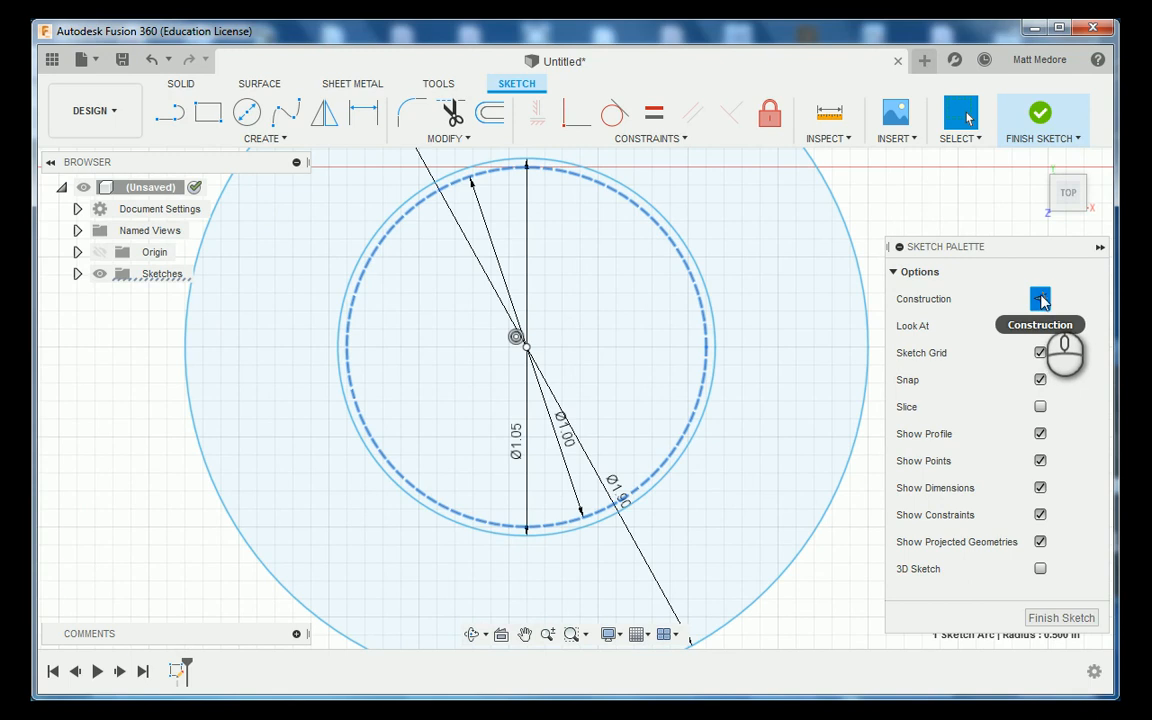
scroll(860, 480, "down", 5)
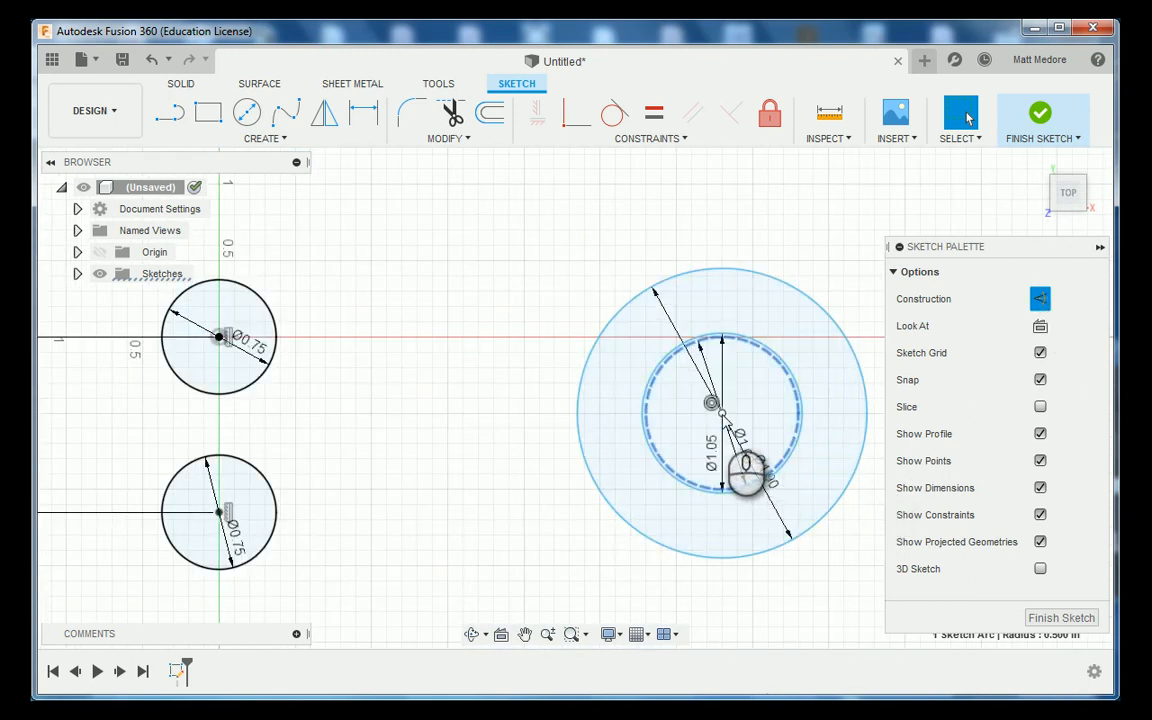
Dimension the horizontal distance from the upper small circle's centre to the large concentric circles' centre at 2.625 in
mouse_move(722, 412)
left_mouse_down()
mouse_move(715, 476)
mouse_move(707, 411)
mouse_move(718, 418)
mouse_move(692, 450)
mouse_move(696, 418)
left_mouse_up()
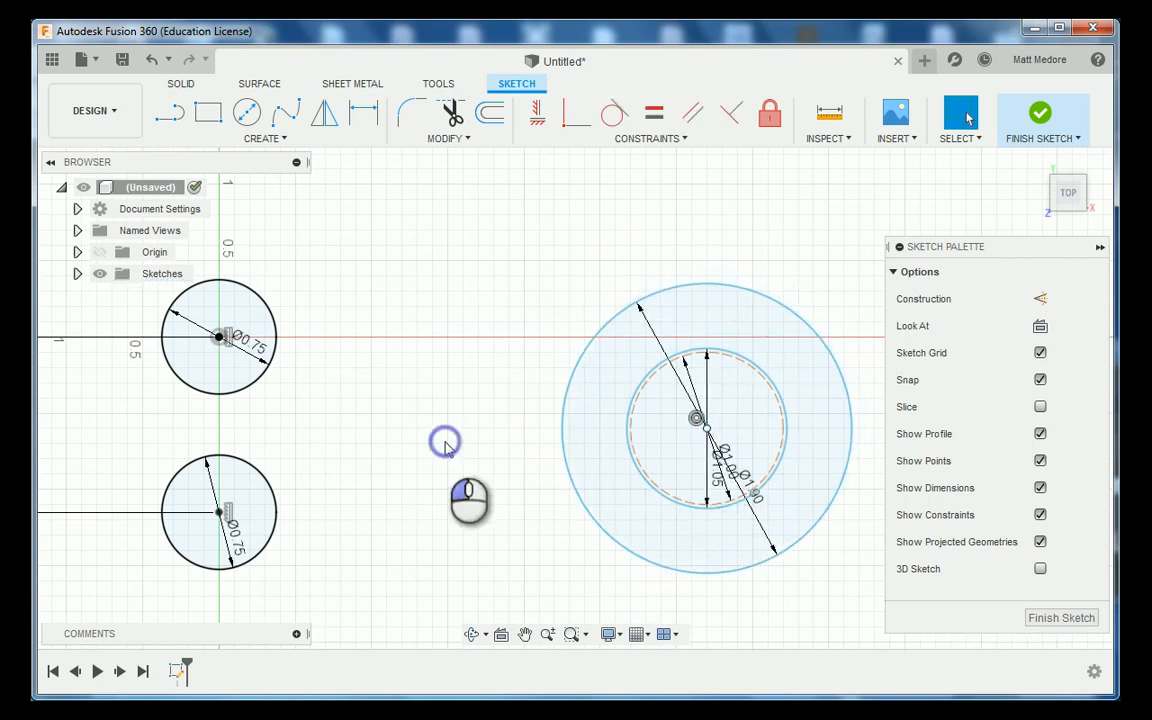
scroll(447, 463, "down", 2)
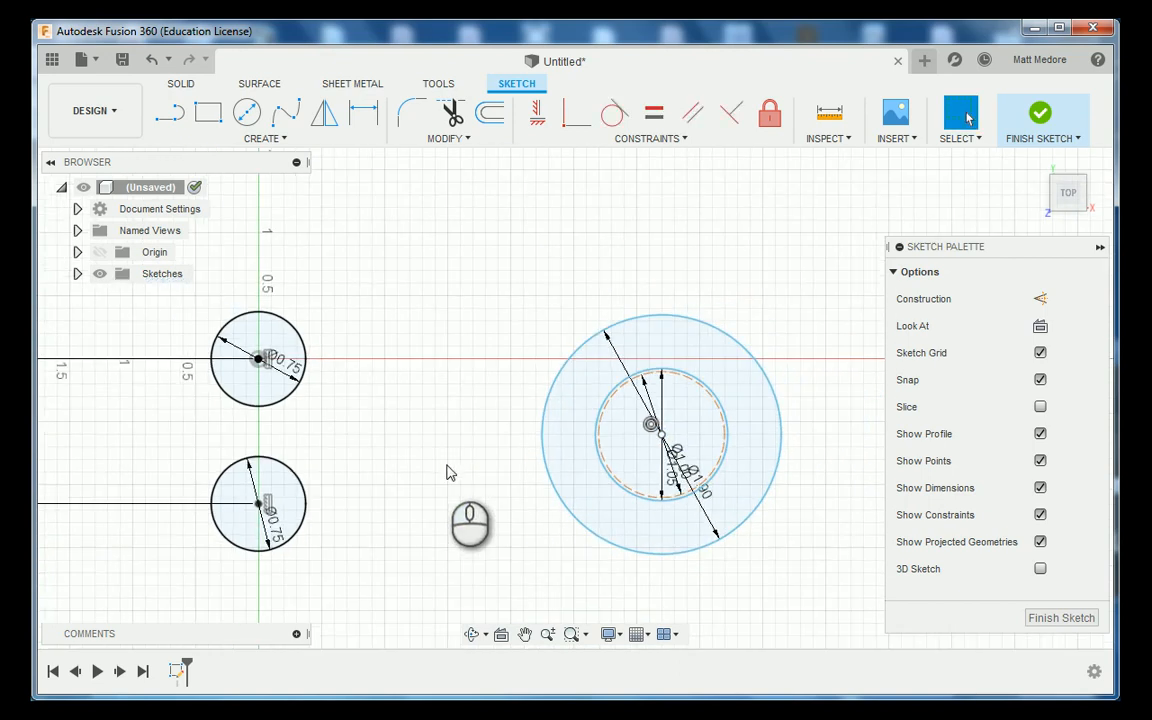
key("d")
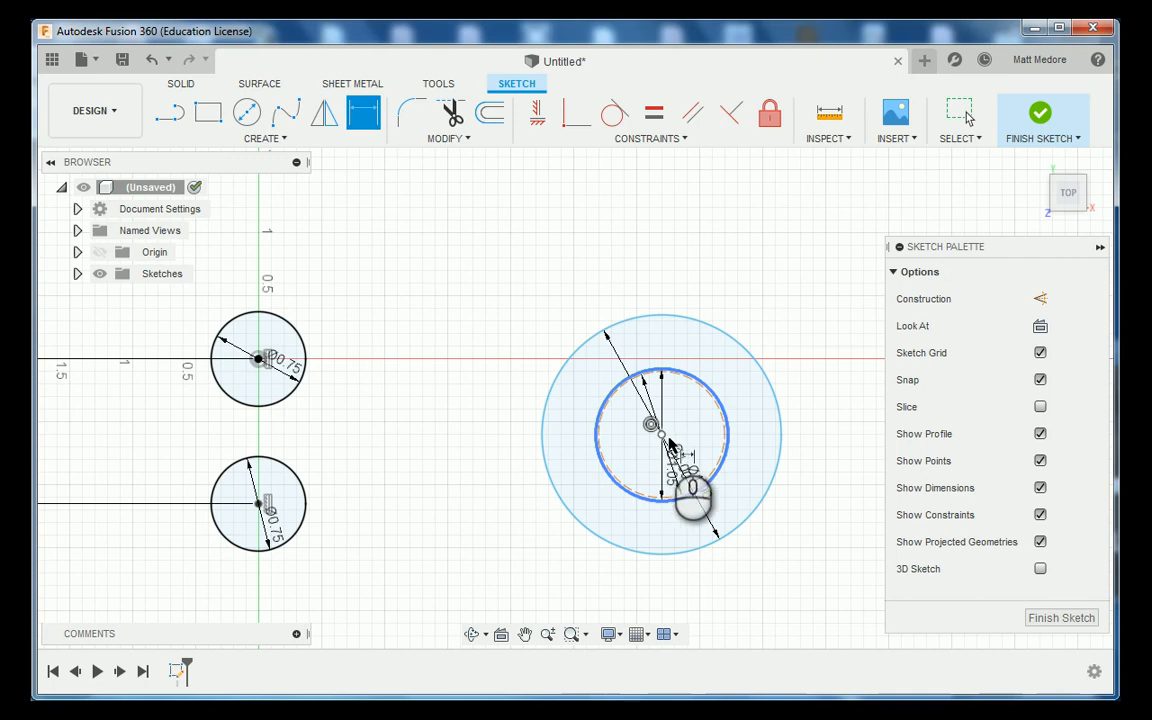
left_click(683, 466)
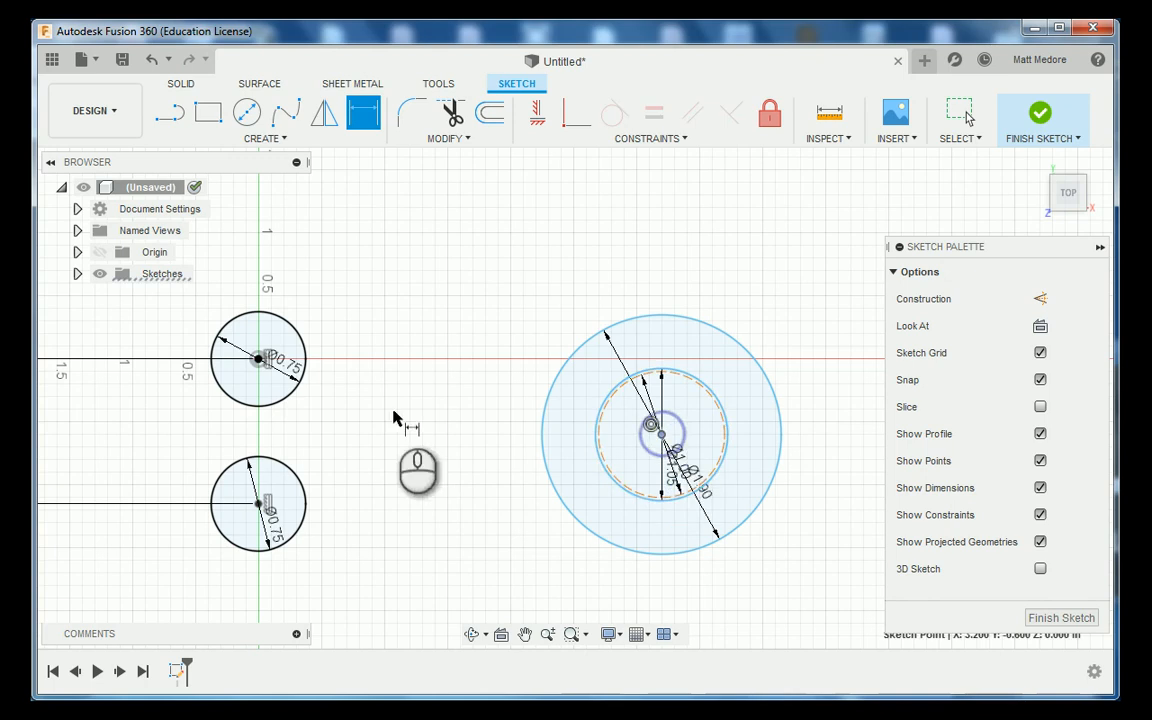
left_click(259, 359)
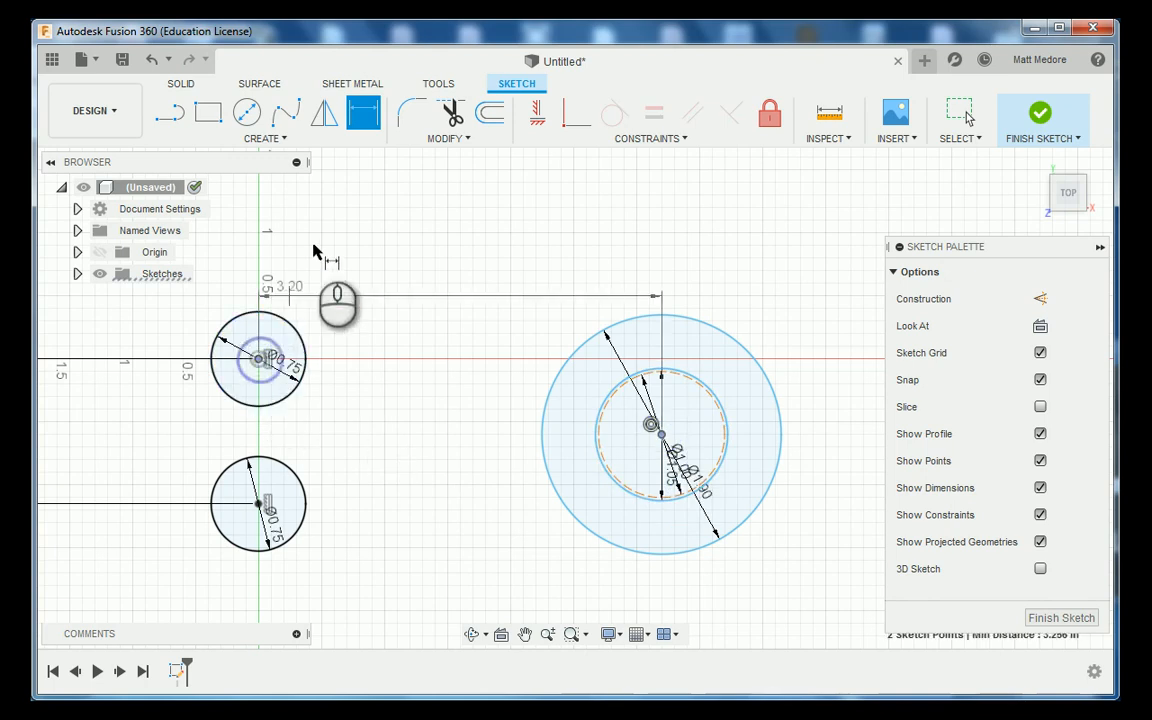
left_click(370, 214)
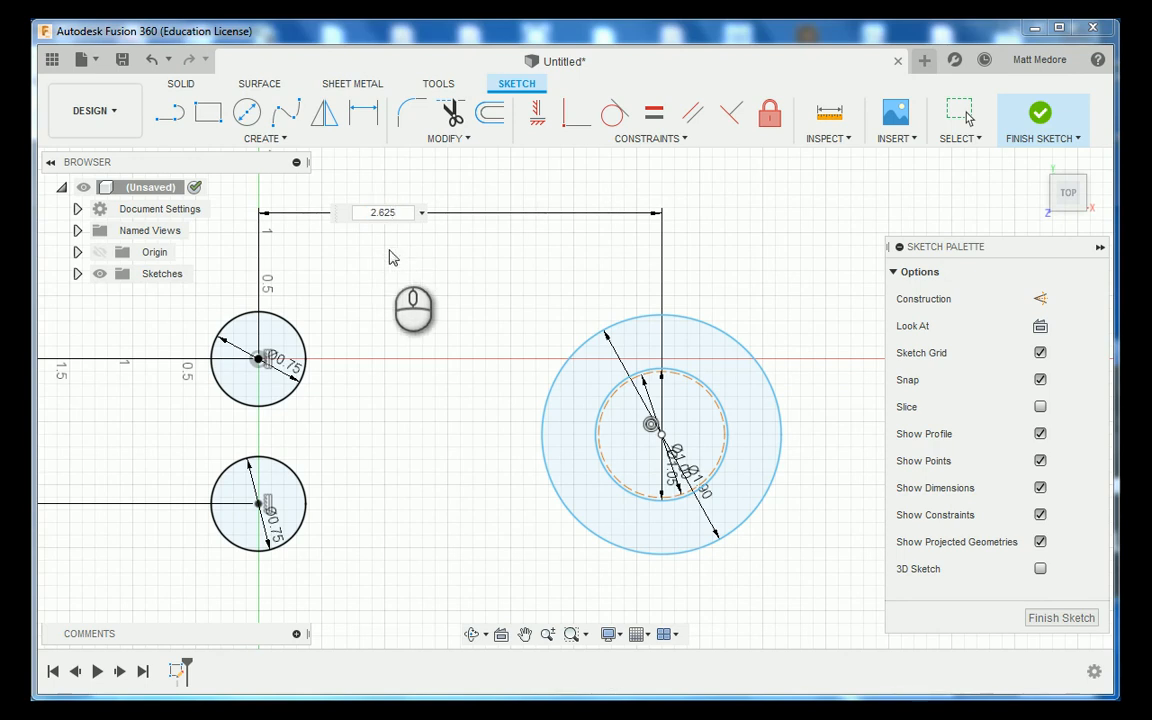
key("Return")
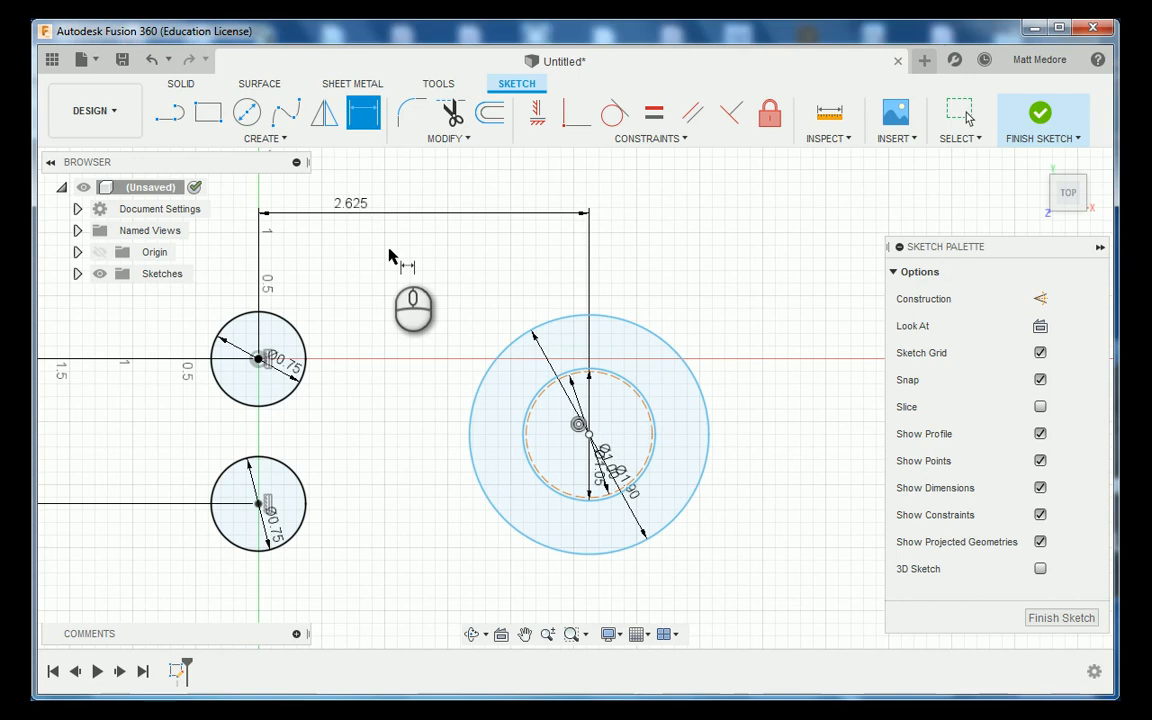
Dimension the vertical distance between the upper small circle's centre and the large concentric circles' centre at 0.575 in
left_click(263, 358)
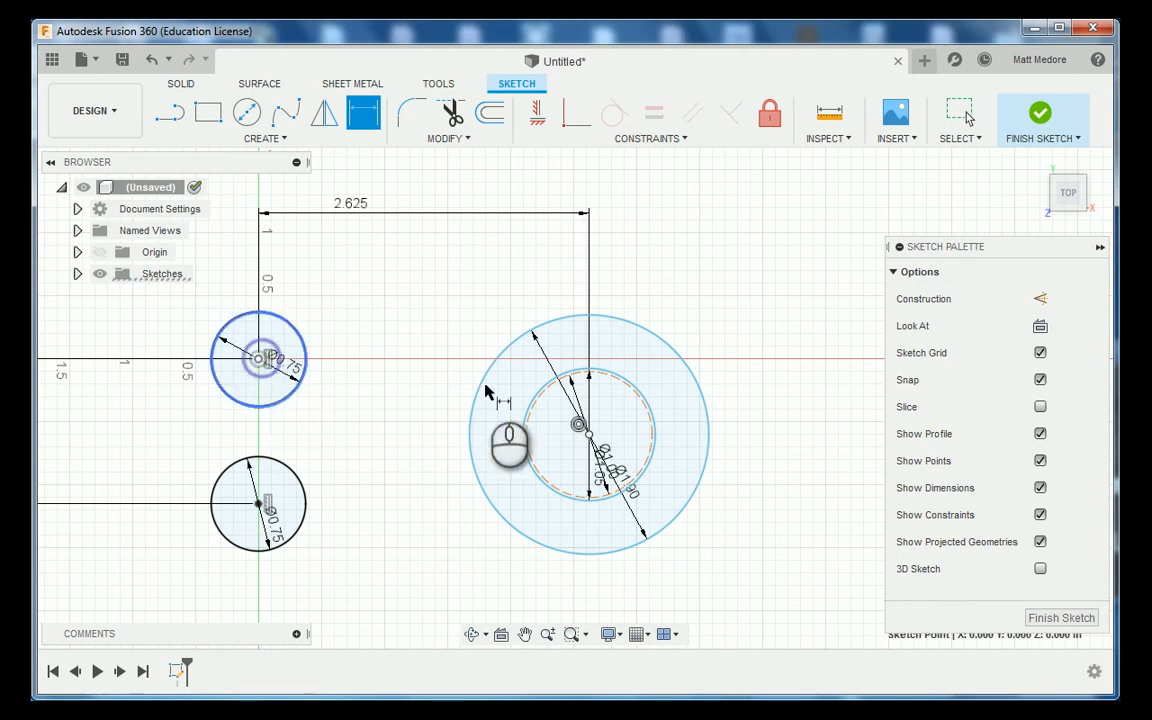
left_click(587, 433)
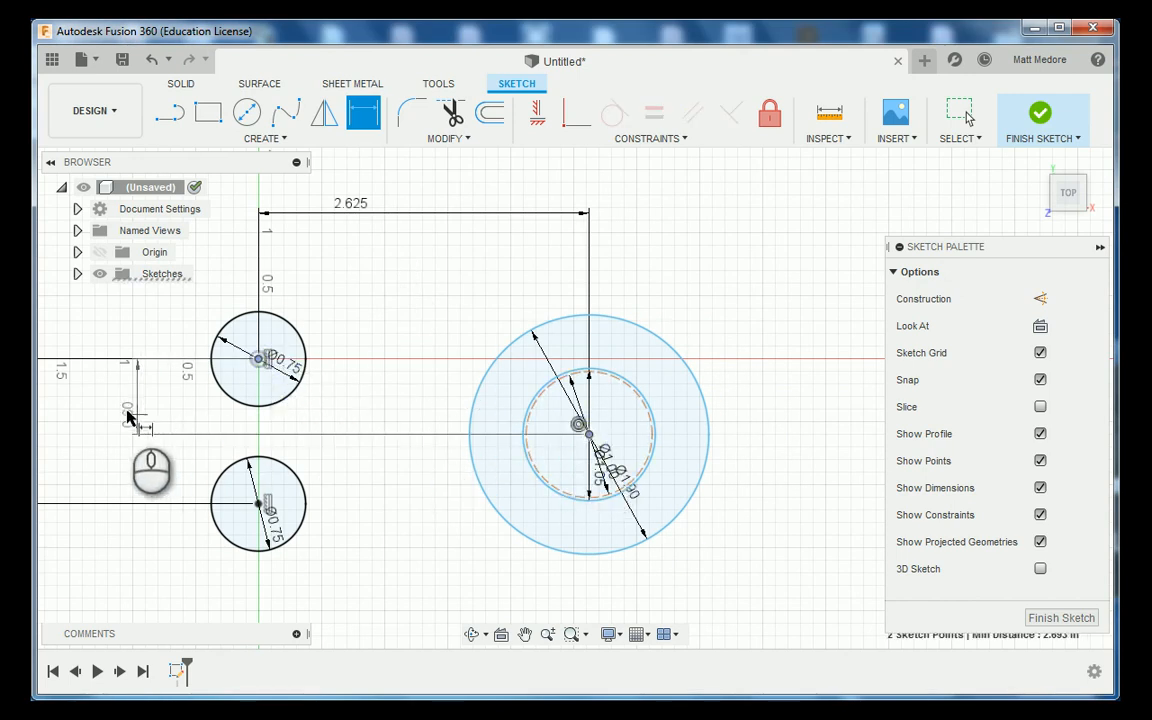
left_click(106, 409)
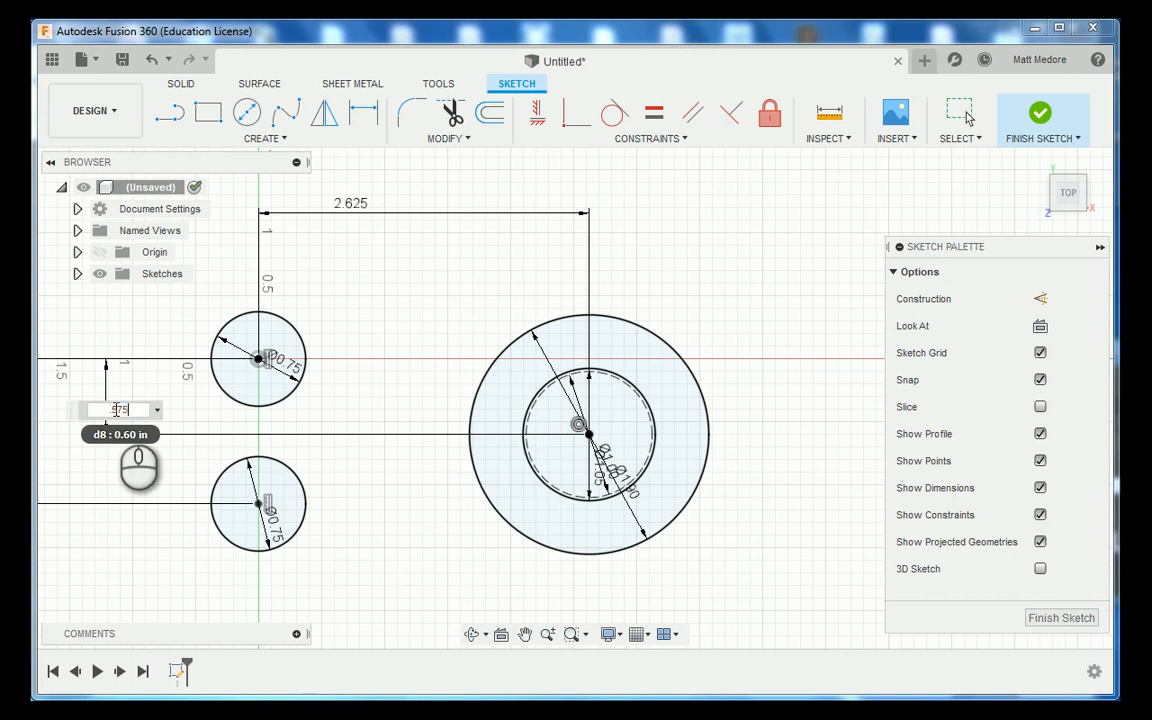
key("Return")
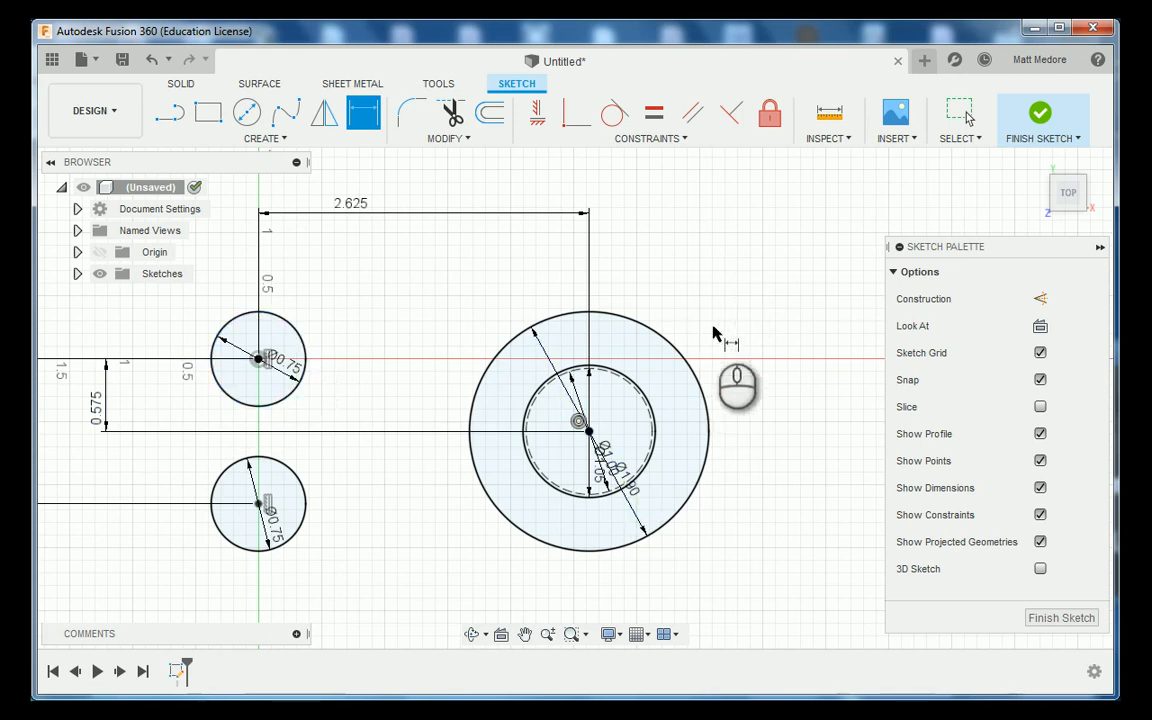
right_click(716, 228)
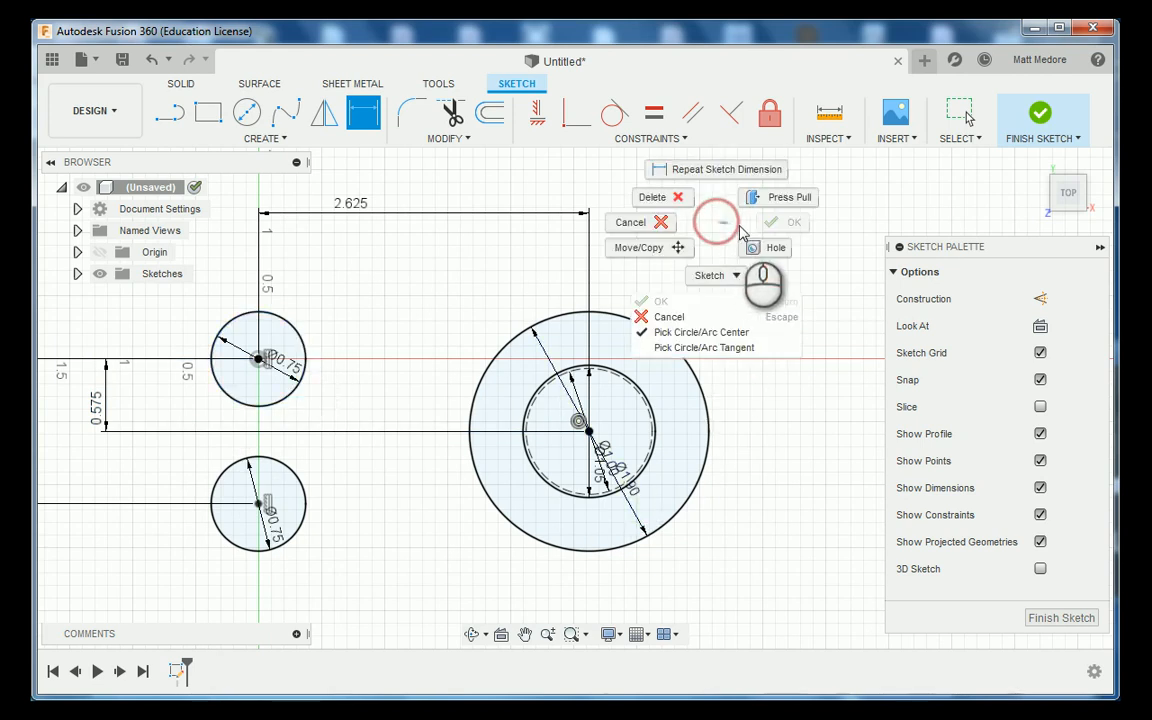
left_click(661, 223)
Sketch a line about 3.73 in long, sloping down from above the upper small circle into the 1.90 in circle
scroll(775, 272, "down", 2)
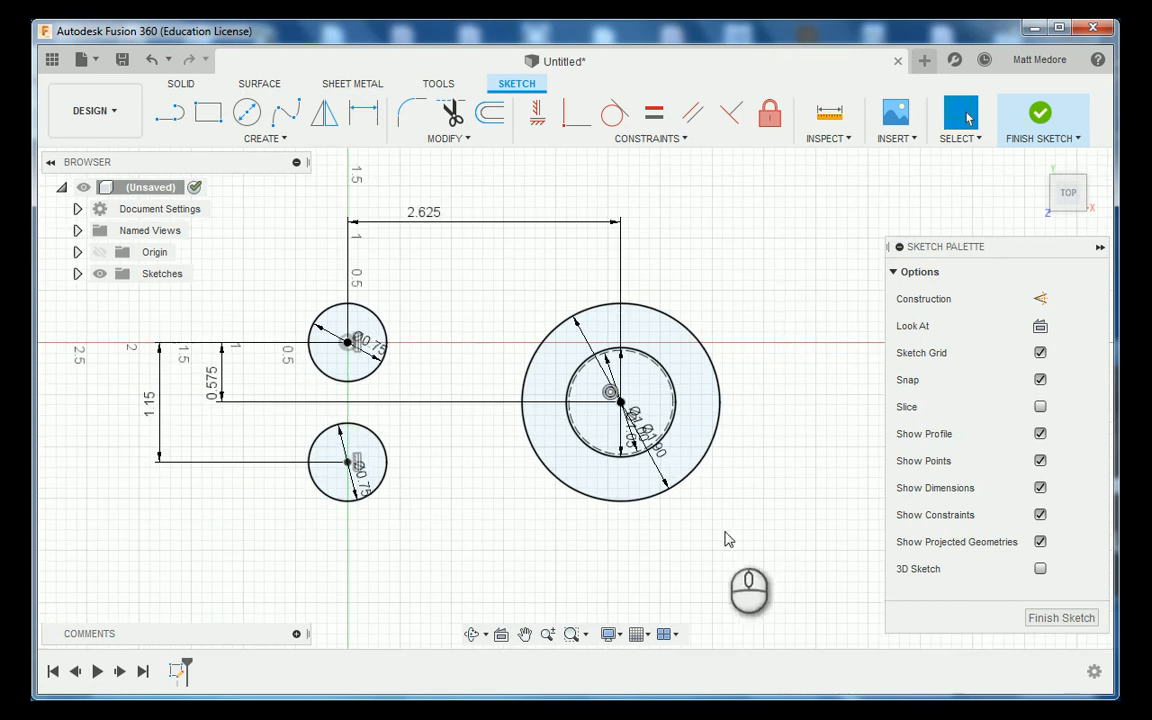
scroll(700, 520, "up", 2)
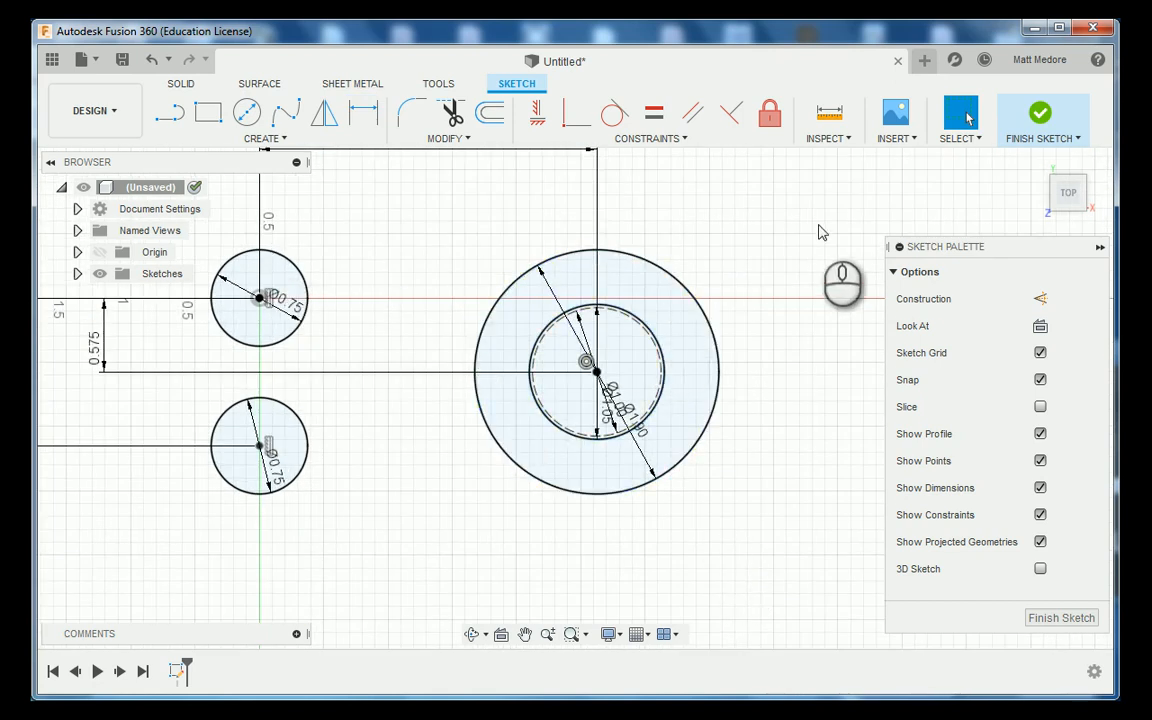
key("l")
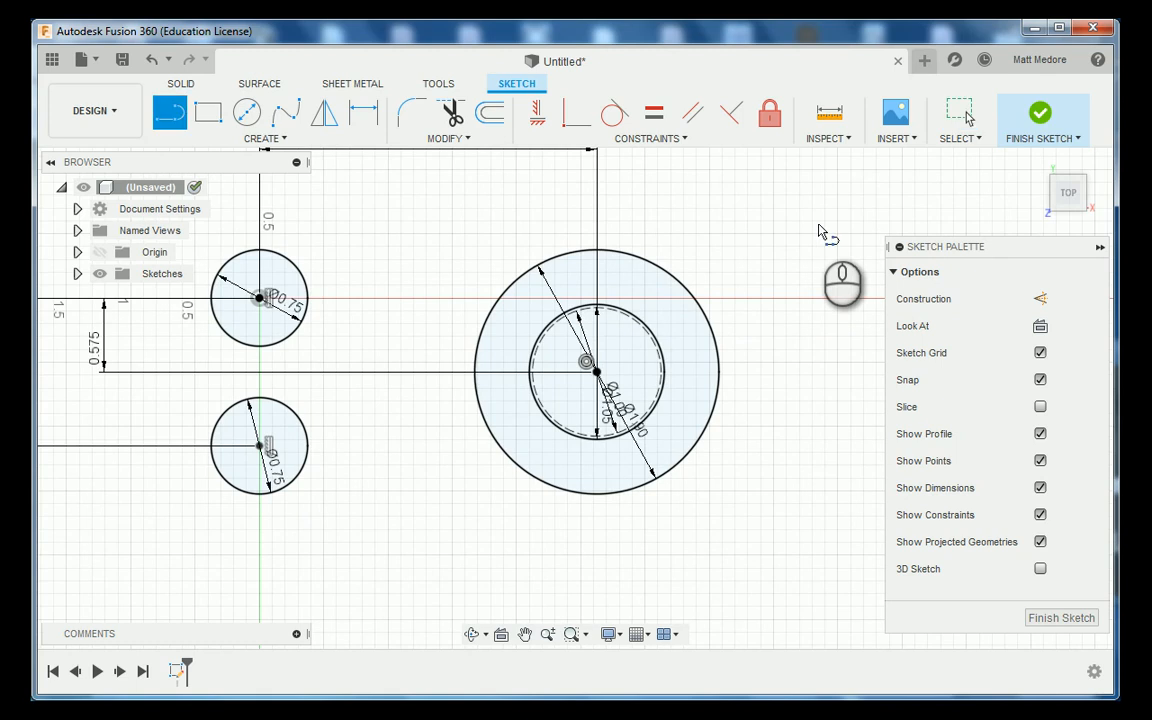
scroll(753, 375, "down", 4)
scroll(848, 192, "up", 2)
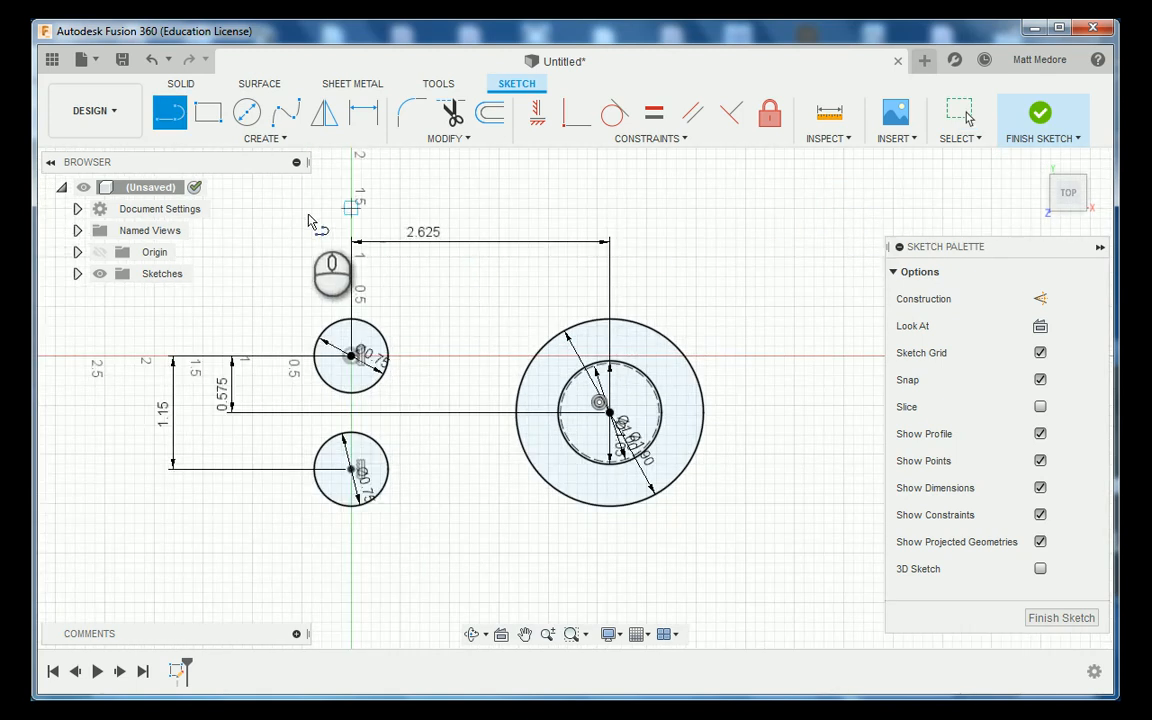
left_click(311, 238)
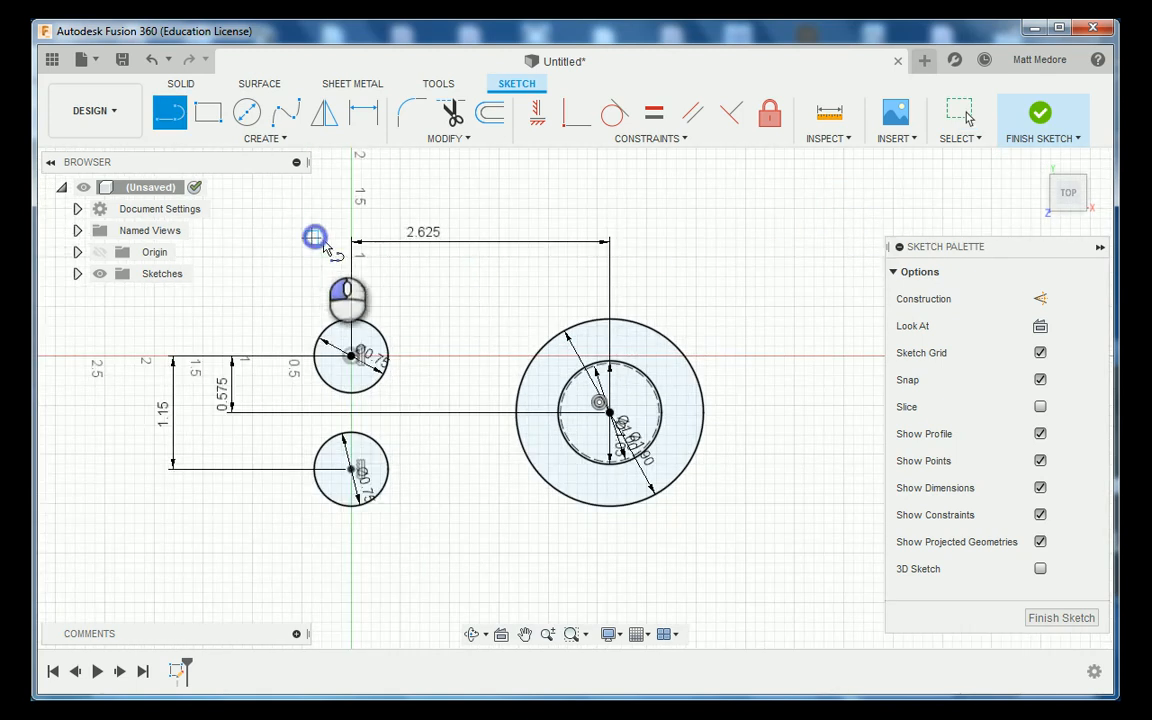
left_click(656, 365)
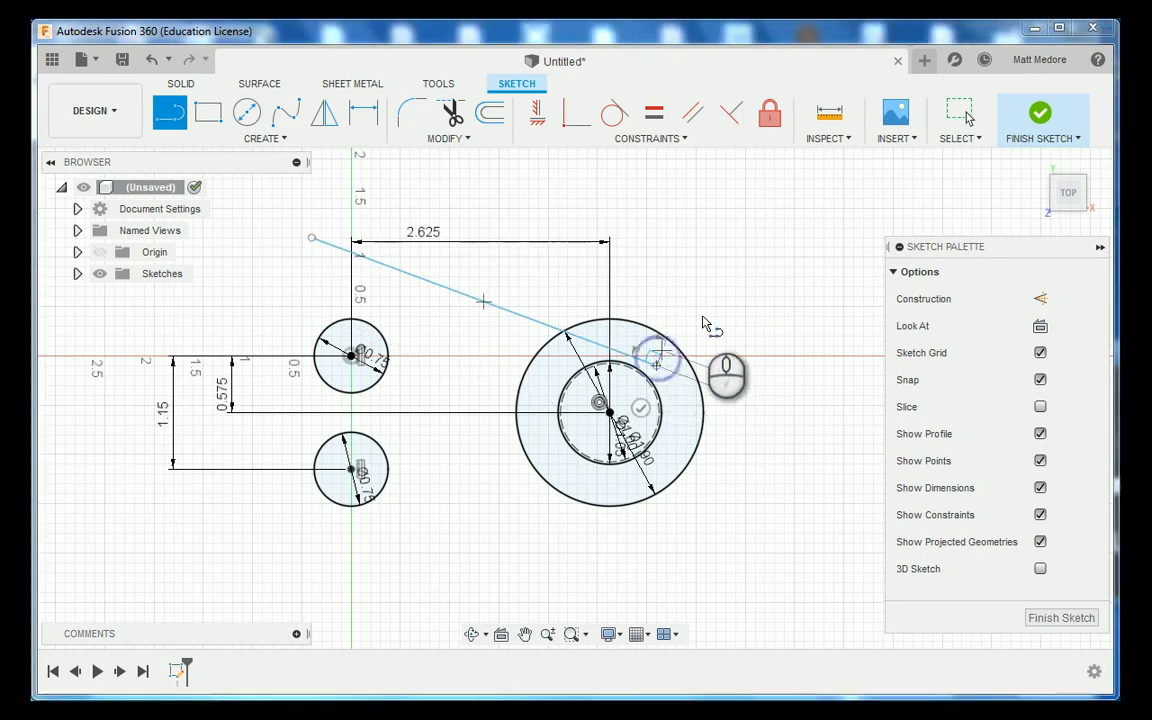
right_click(700, 317)
left_click(766, 316)
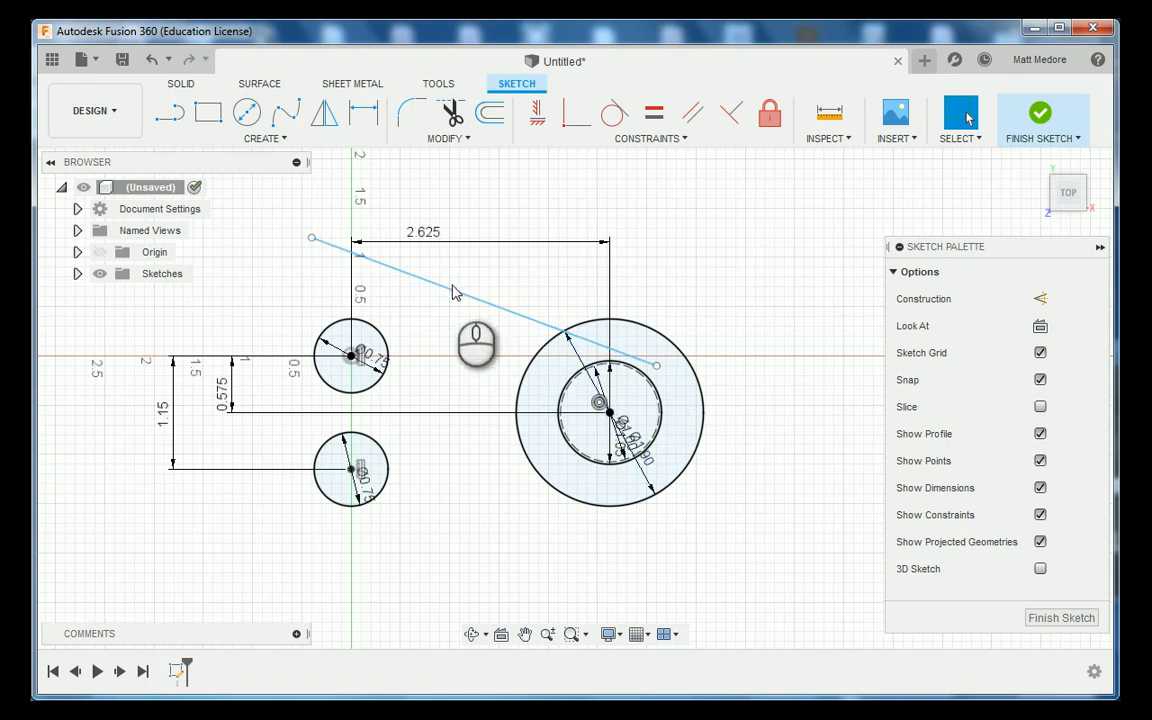
Apply a Tangent constraint between the sloping line and the upper 0.75 in circle
left_click(655, 140)
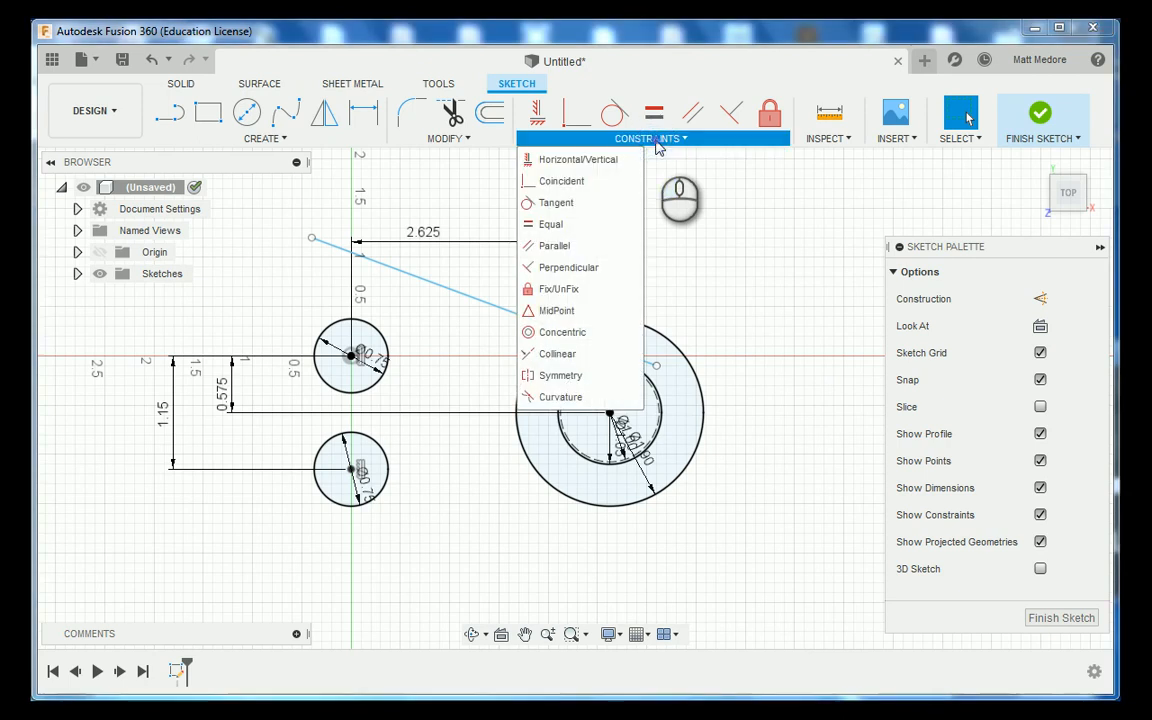
left_click(597, 205)
scroll(327, 334, "up", 3)
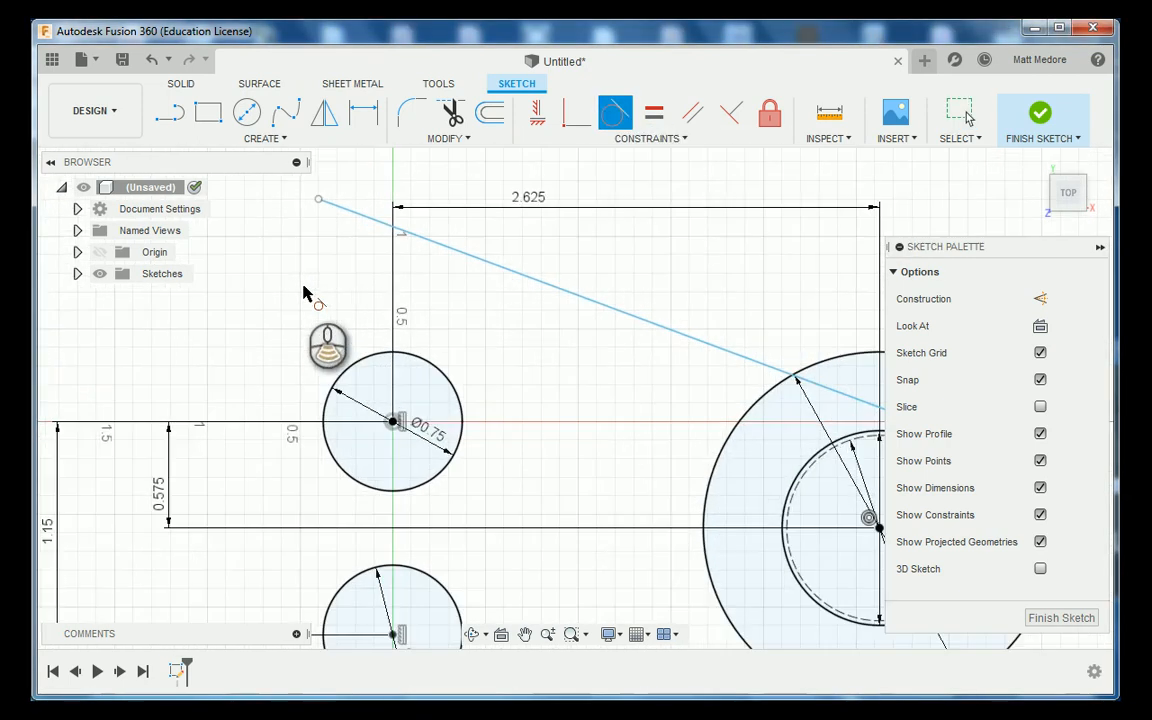
left_click(440, 246)
left_click(444, 245)
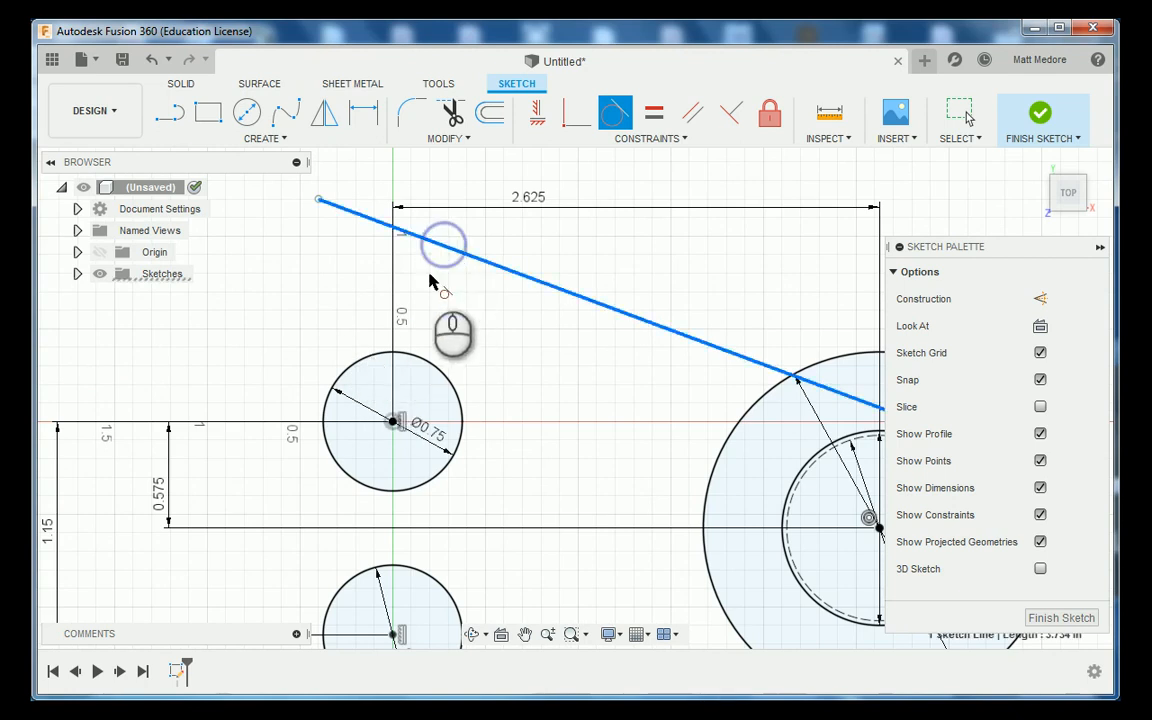
left_click(421, 365)
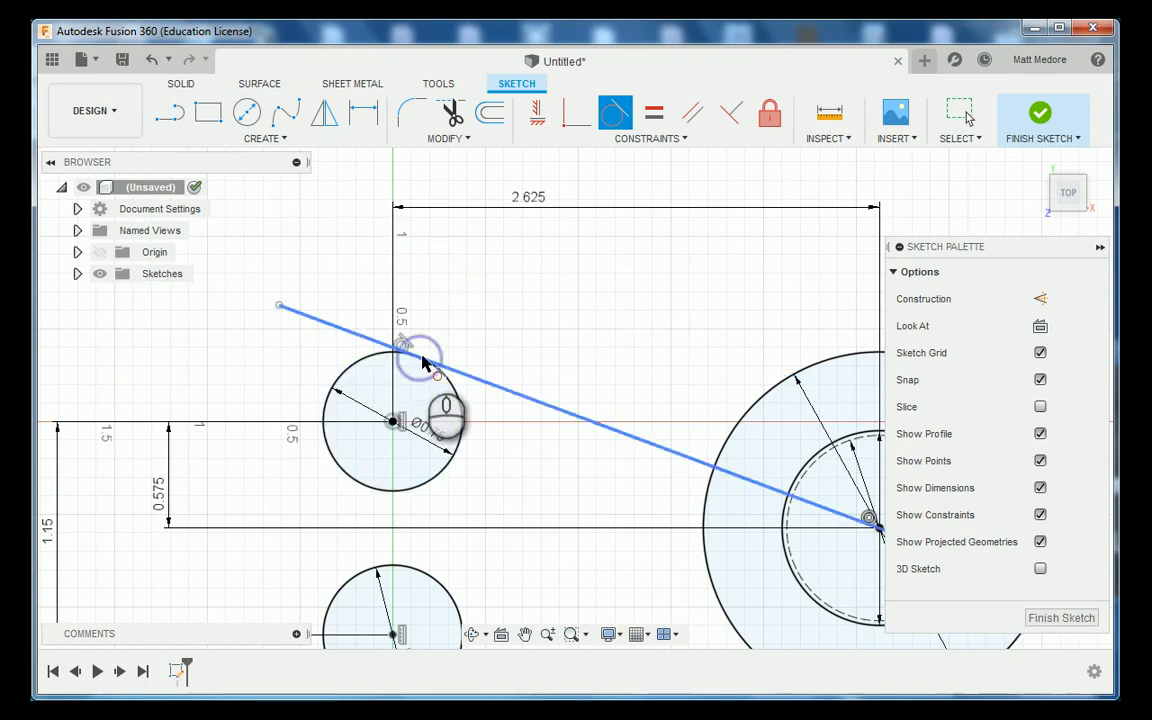
scroll(154, 406, "down", 3)
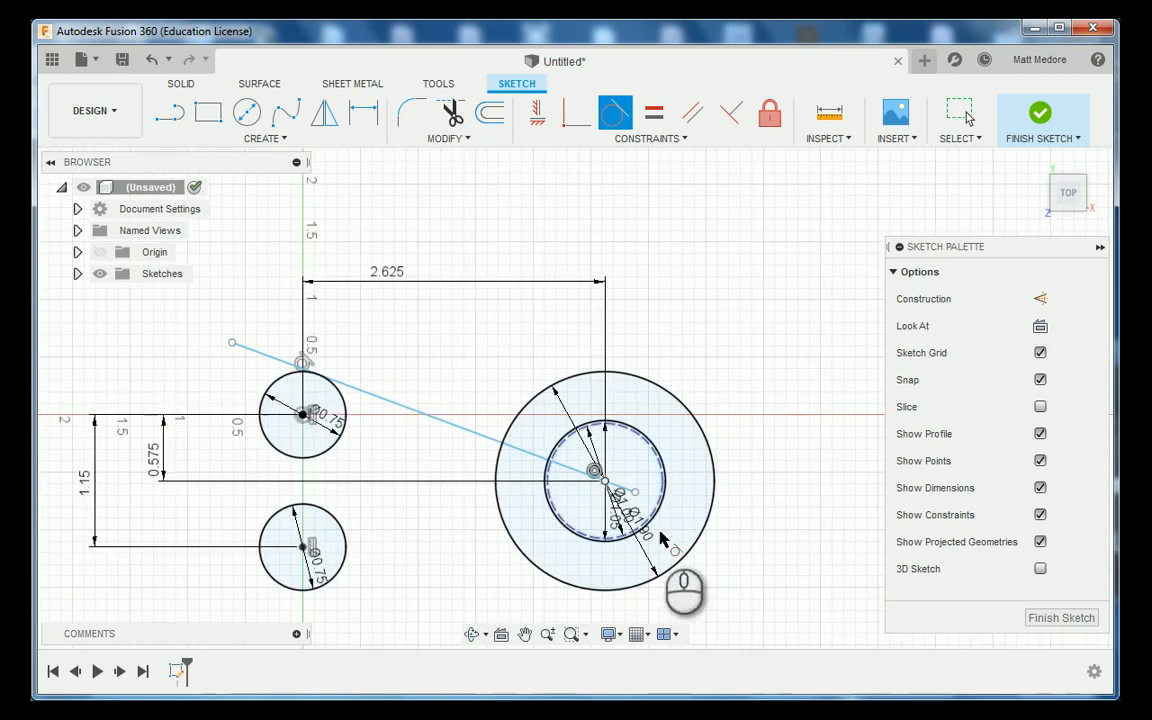
scroll(662, 532, "up", 3)
right_click(733, 298)
left_click(656, 291)
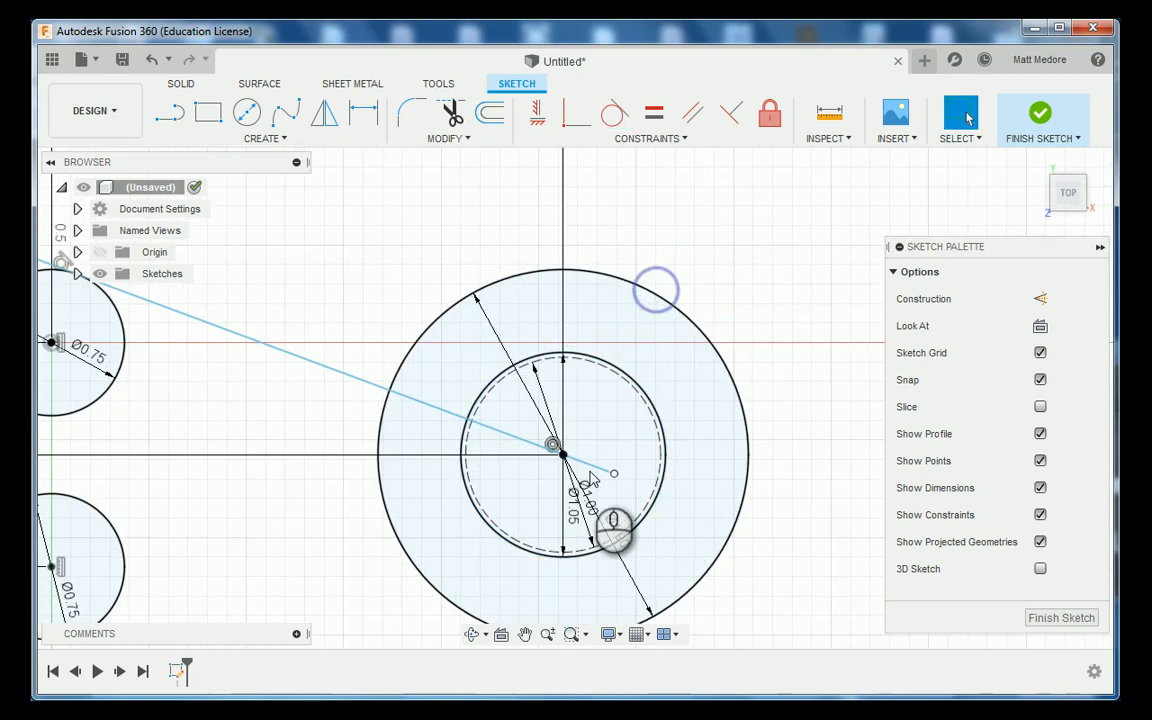
Move the line's free end above the 1.05 in circle and make the line tangent to the 1.00 in construction circle
mouse_move(594, 470)
left_mouse_down()
mouse_move(620, 392)
mouse_move(618, 350)
mouse_move(633, 351)
left_mouse_up()
left_click(663, 243)
left_click(614, 113)
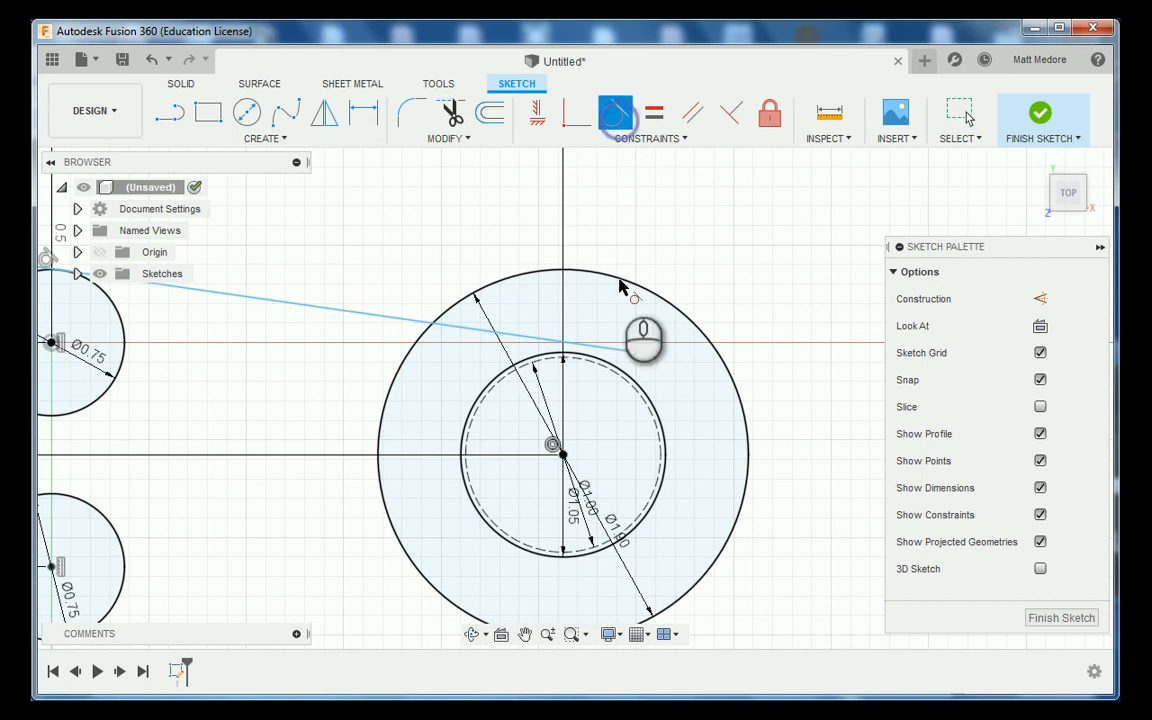
scroll(612, 350, "up", 2)
scroll(612, 350, "up", 2)
left_click(606, 362)
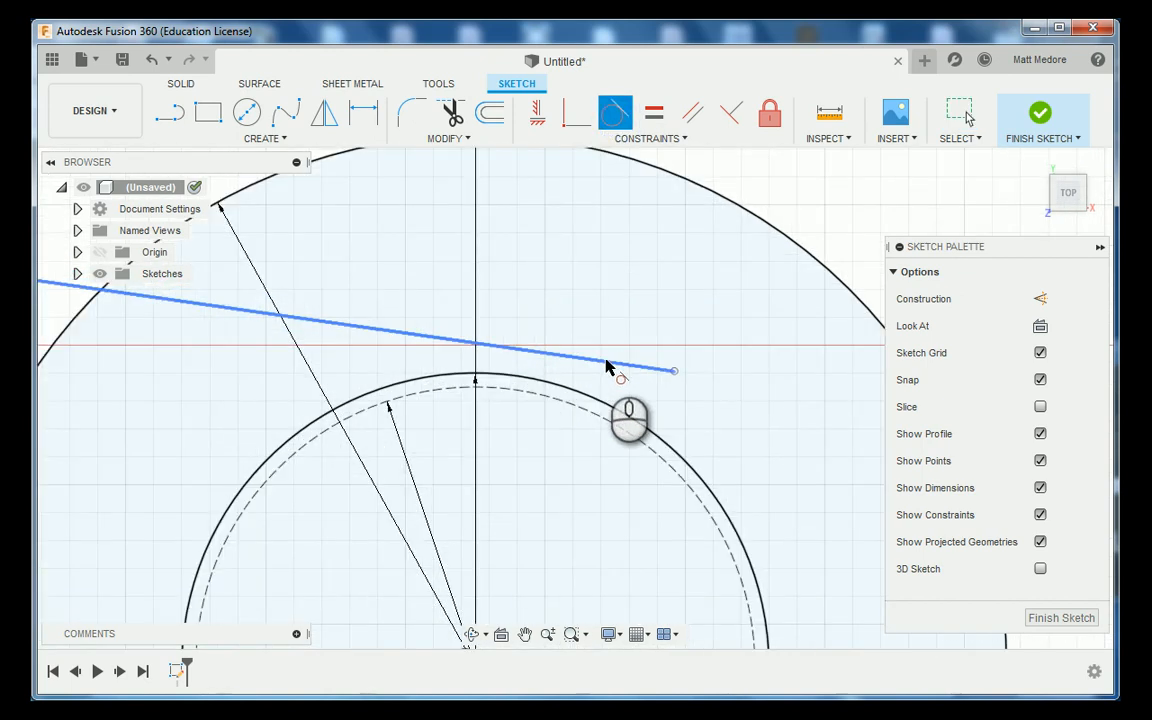
left_click(570, 405)
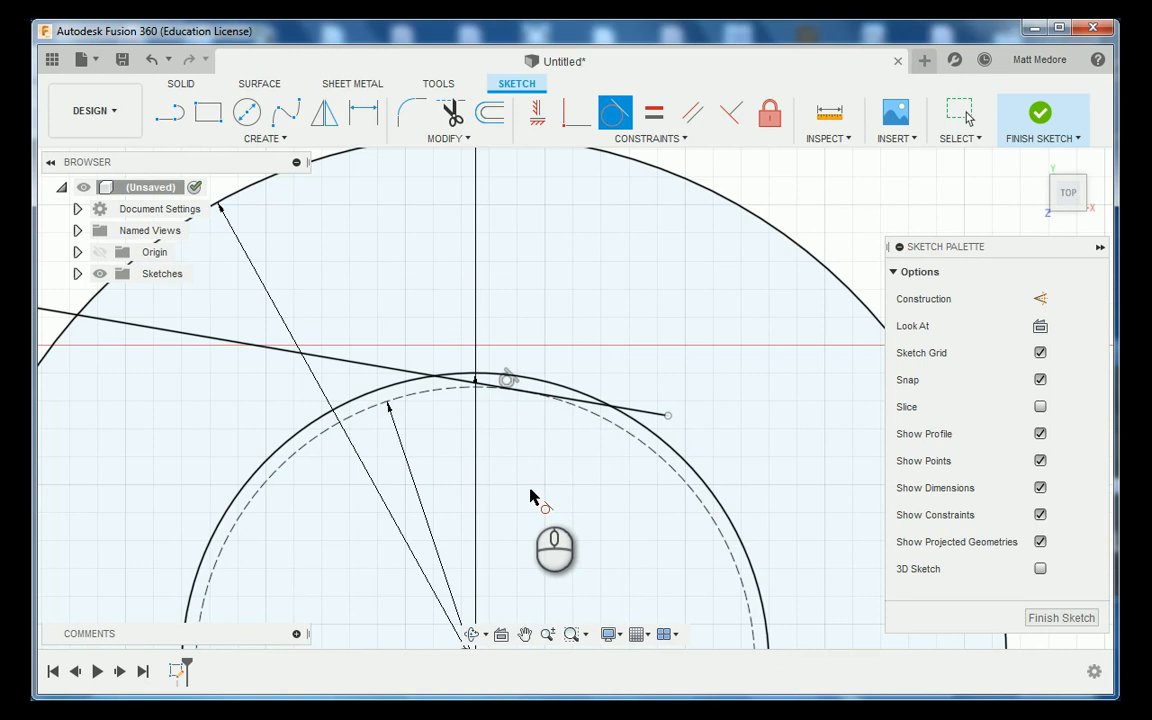
scroll(532, 490, "down", 4)
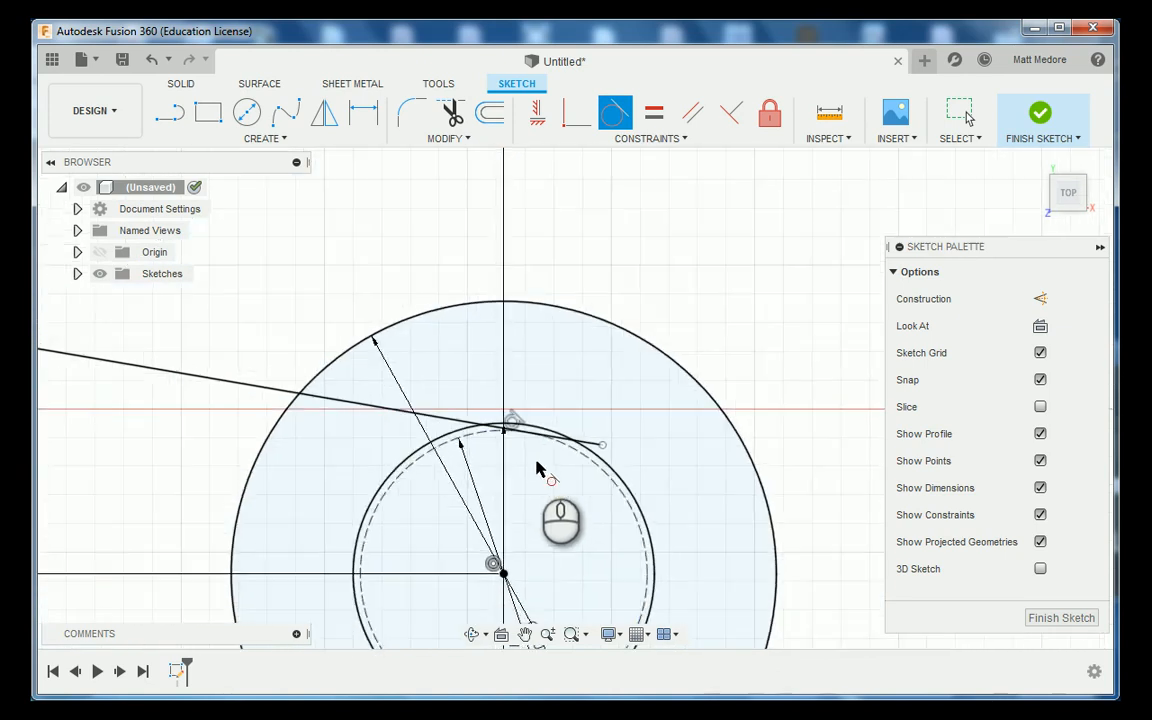
scroll(515, 430, "down", 2)
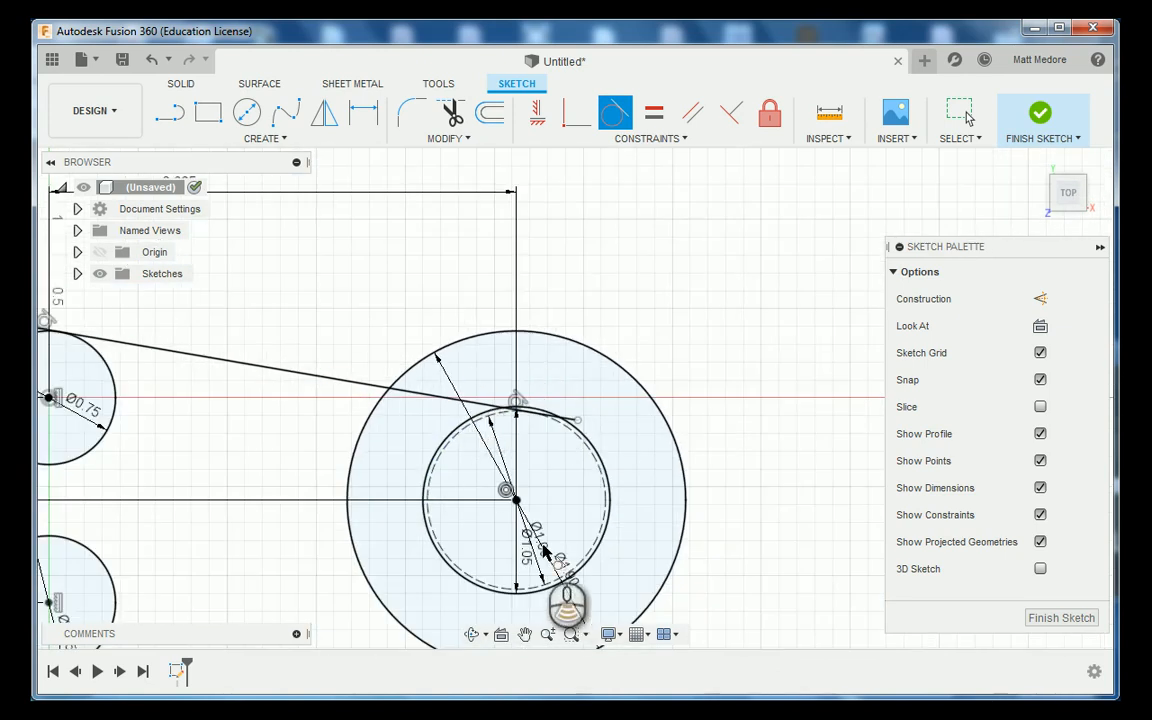
scroll(555, 595, "up", 3)
scroll(404, 380, "down", 3)
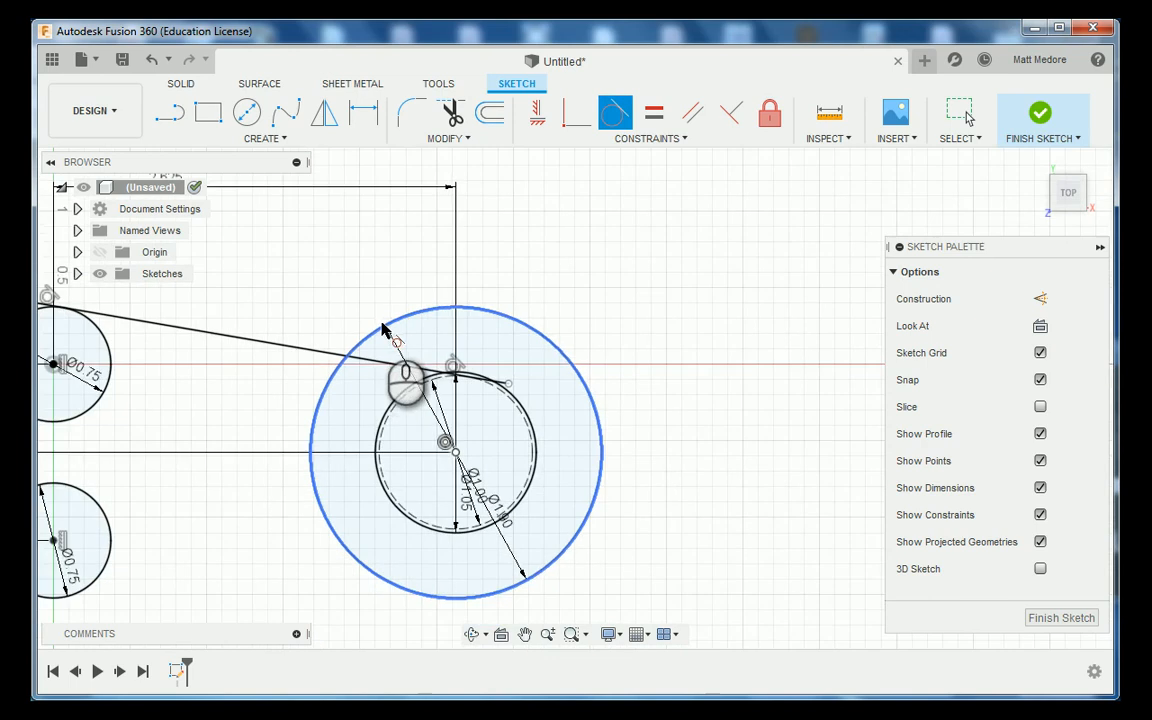
scroll(414, 600, "up", 3)
scroll(430, 575, "up", 3)
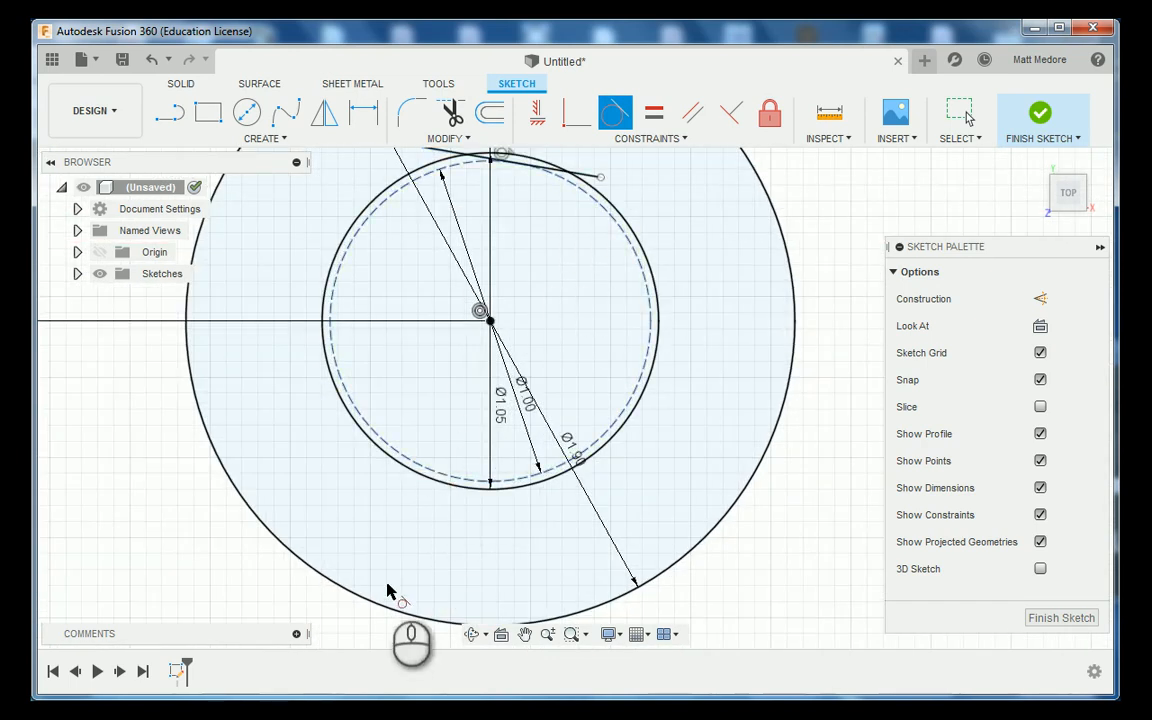
Apply a Coincident constraint between the sloping line's end near the large circles and the 1.00 in construction circle
scroll(390, 597, "down", 2)
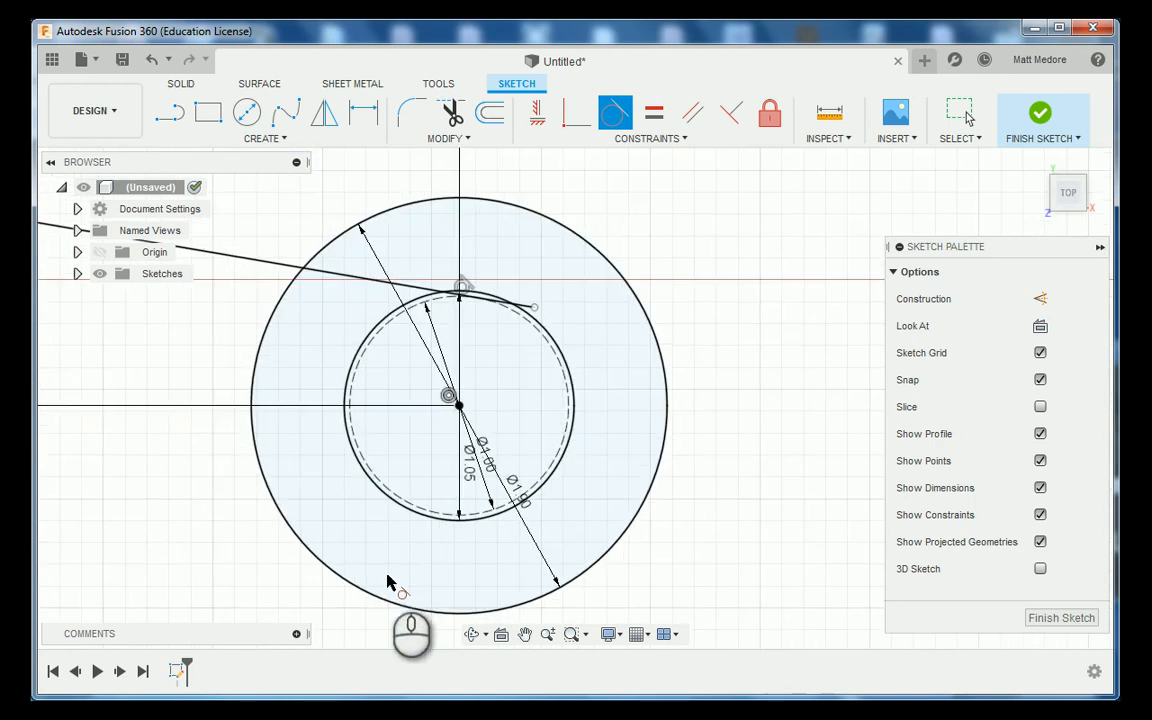
scroll(391, 584, "down", 1)
scroll(355, 326, "up", 3)
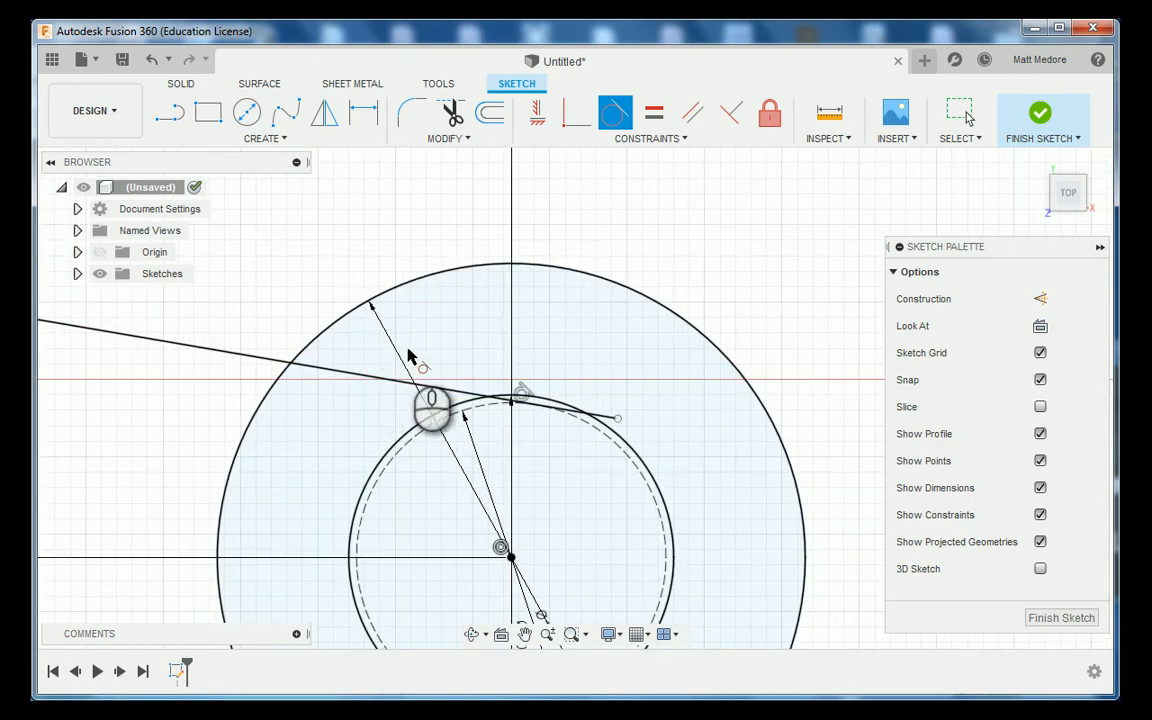
left_click(660, 142)
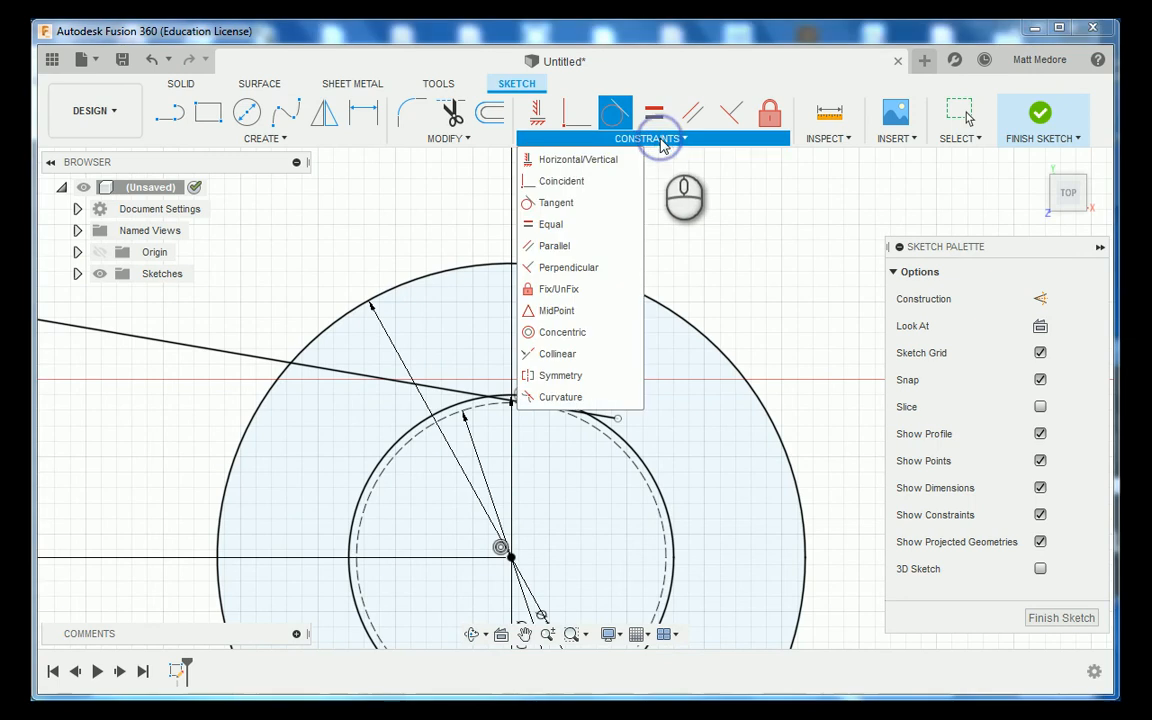
left_click(582, 186)
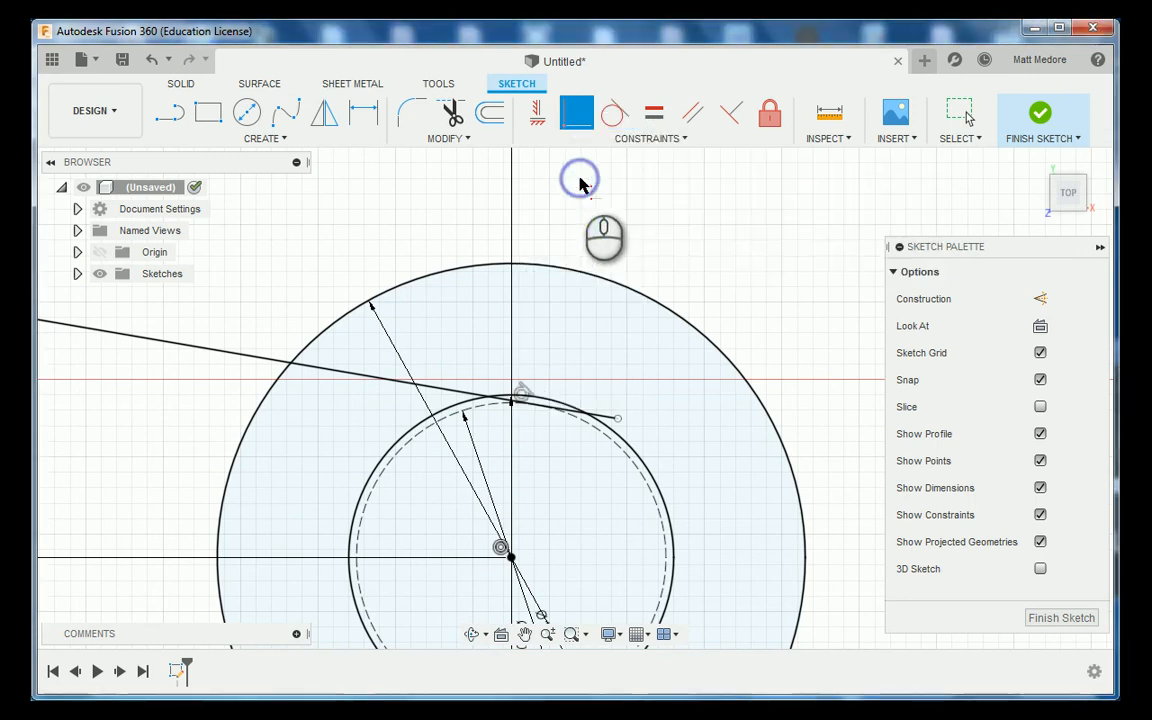
scroll(600, 424, "up", 4)
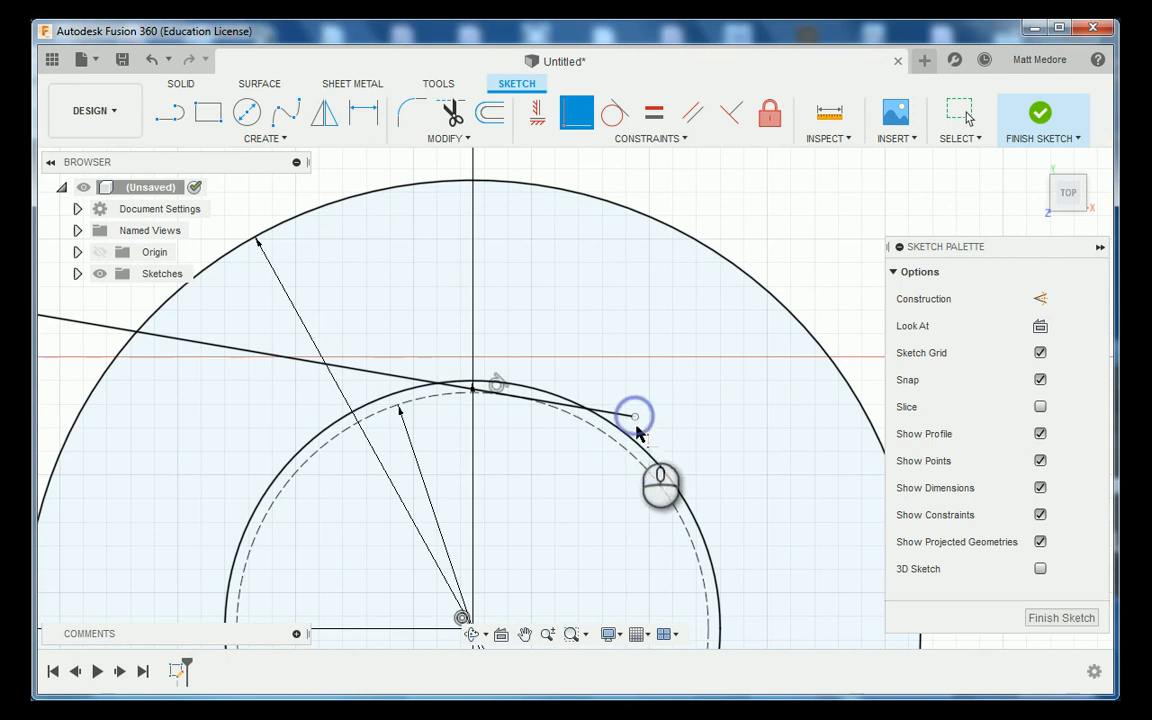
left_click(634, 418)
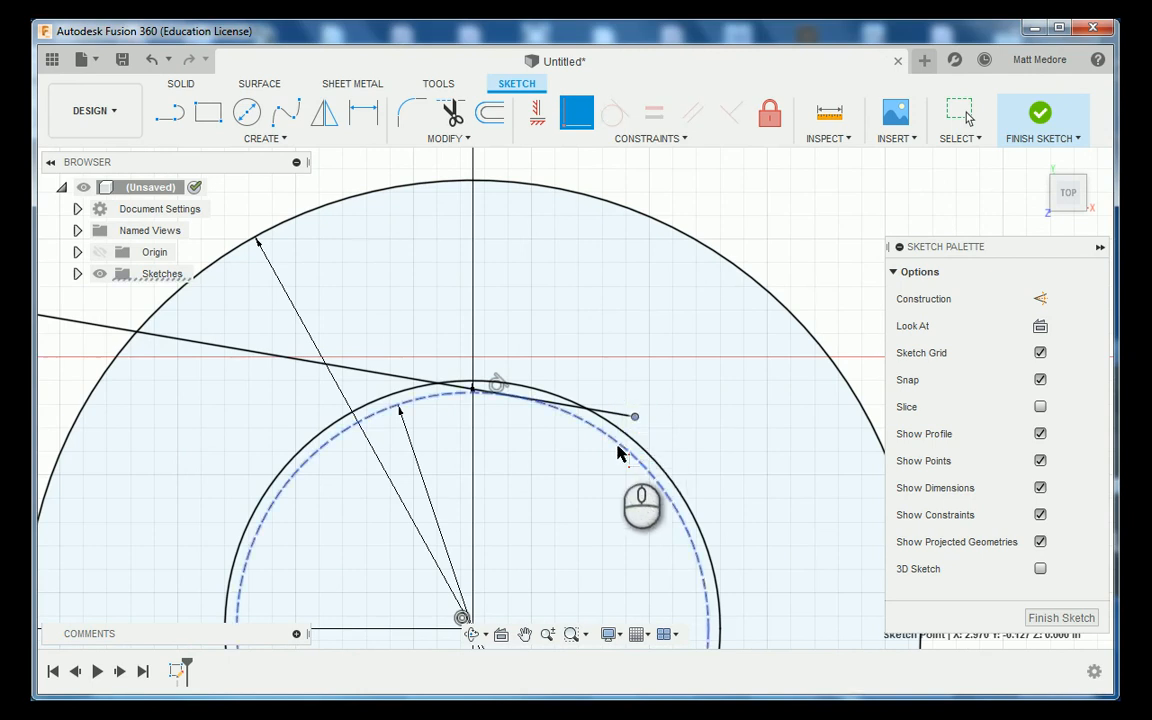
left_click(619, 452)
Make the sloping line's other endpoint coincident with the upper 0.75 in circle
scroll(640, 490, "down", 5)
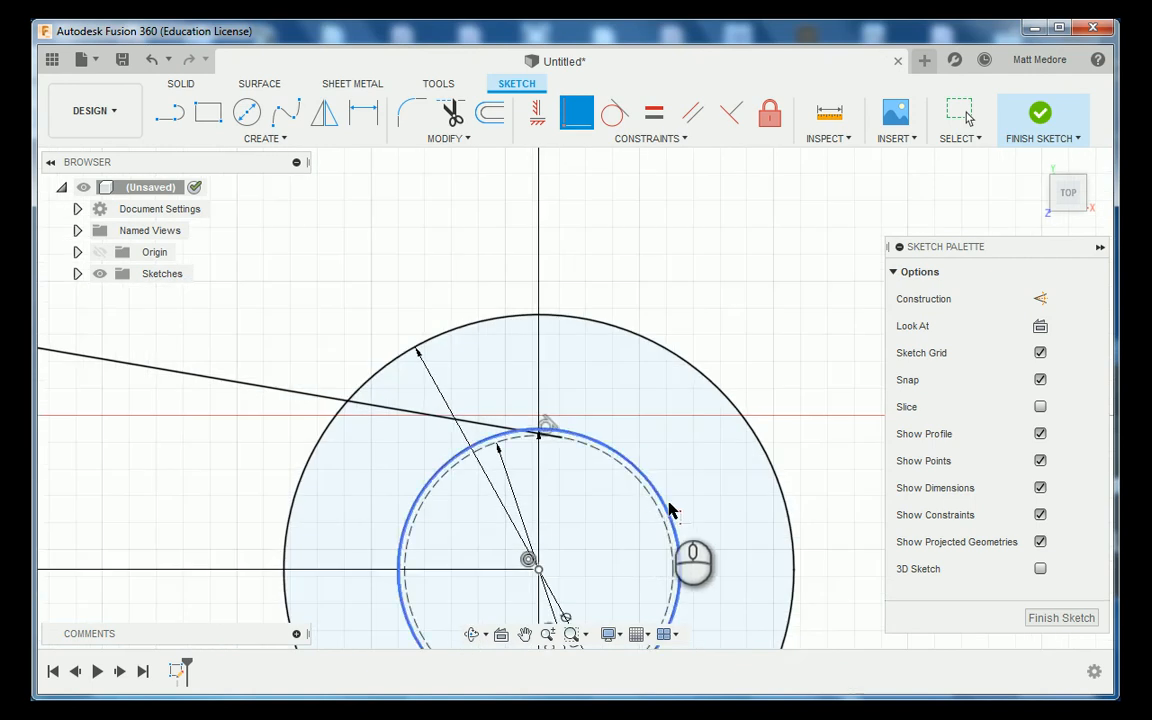
scroll(696, 517, "down", 2)
scroll(273, 466, "up", 6)
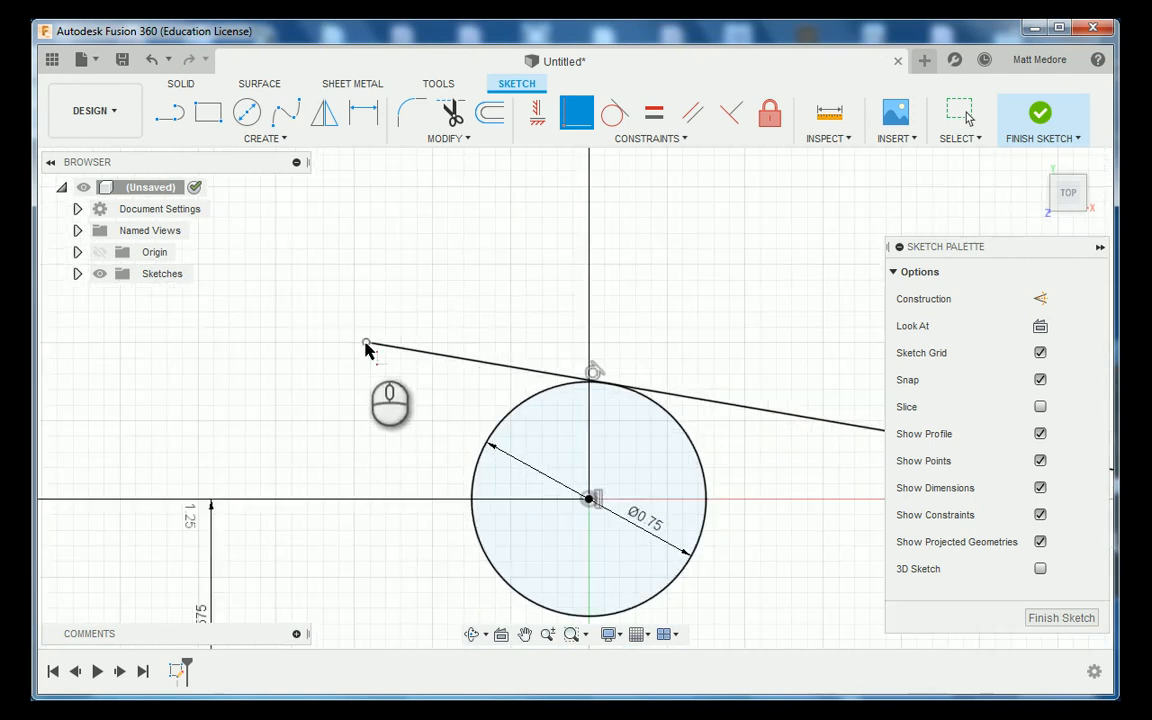
left_click(367, 343)
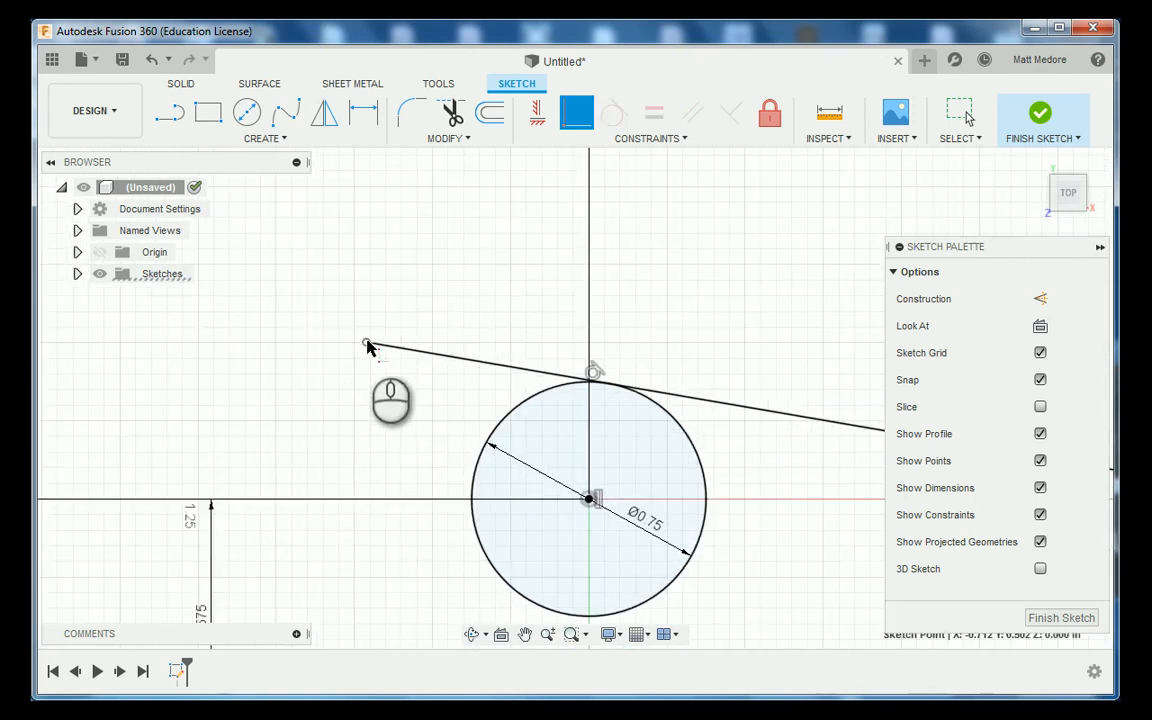
left_click(521, 410)
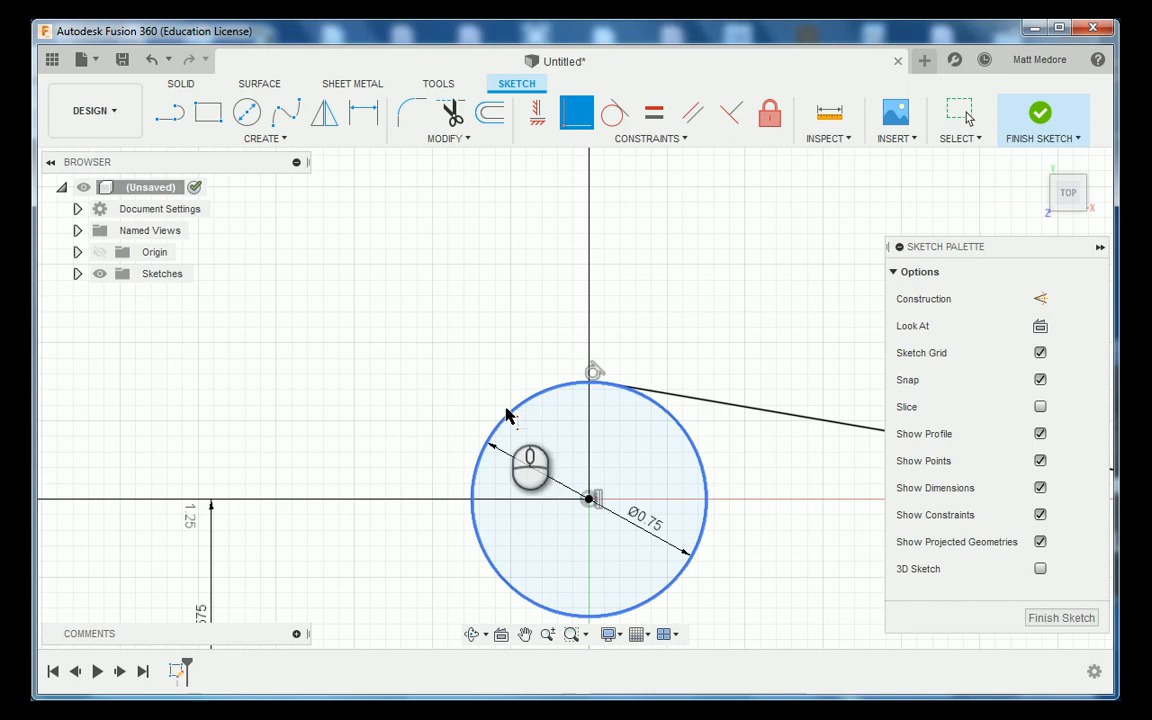
scroll(340, 440, "down", 4)
scroll(313, 440, "down", 2)
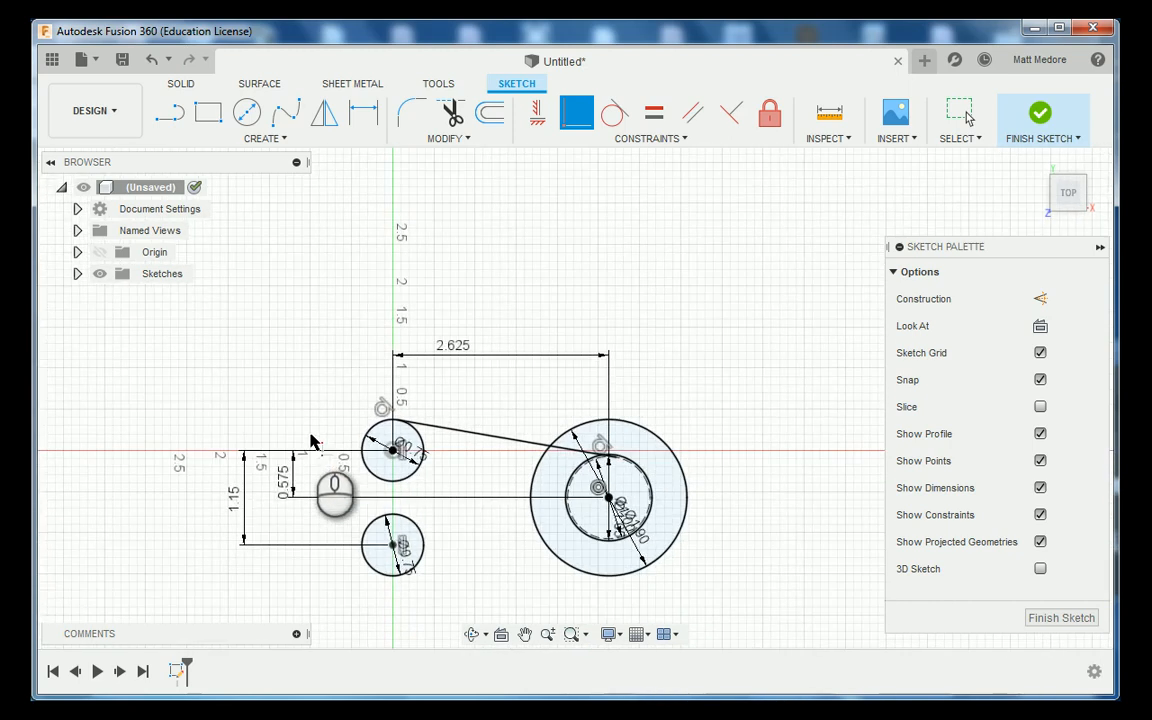
scroll(571, 540, "down", 1)
scroll(571, 540, "up", 3)
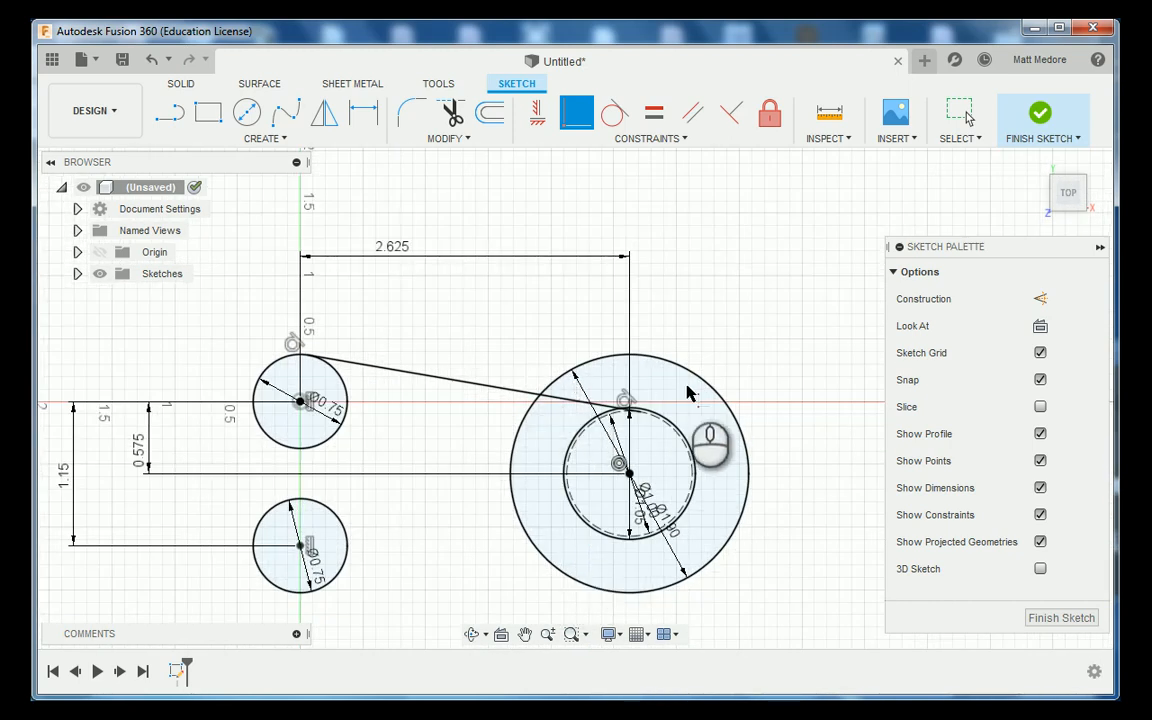
scroll(689, 278, "down", 1)
scroll(487, 584, "up", 1)
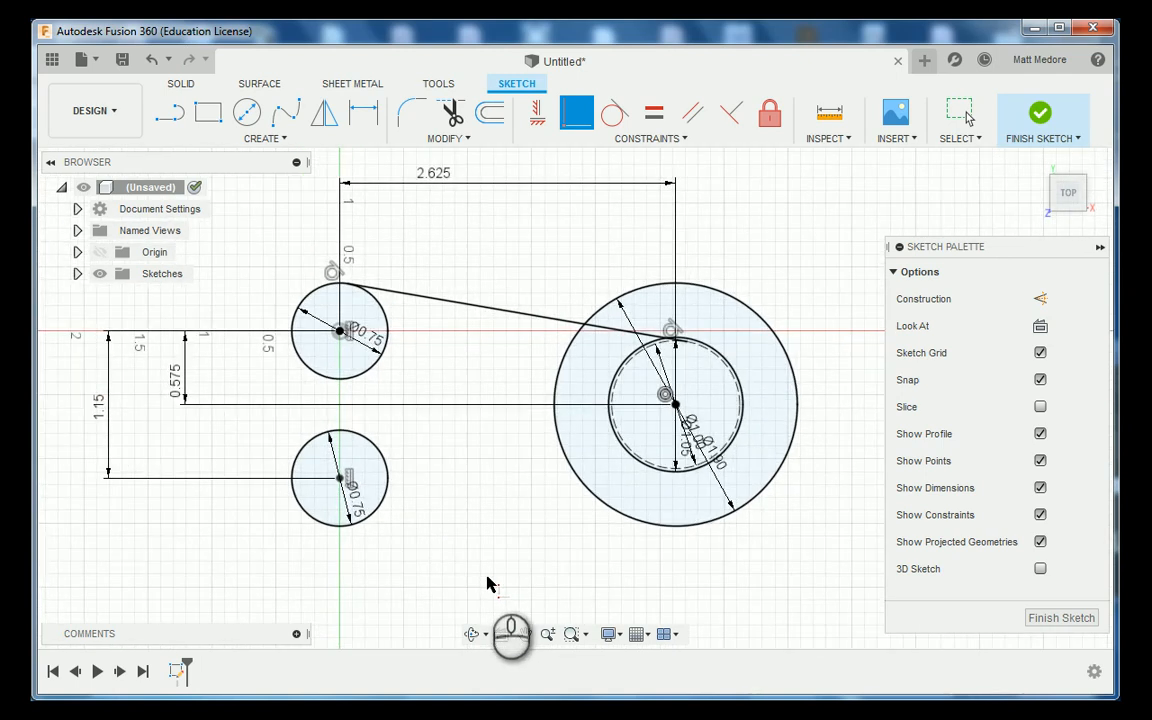
Sketch a line about 2.7 in long from the lower 0.75 in circle to the underside of the 1.00 in construction circle, tangent to both
key("l")
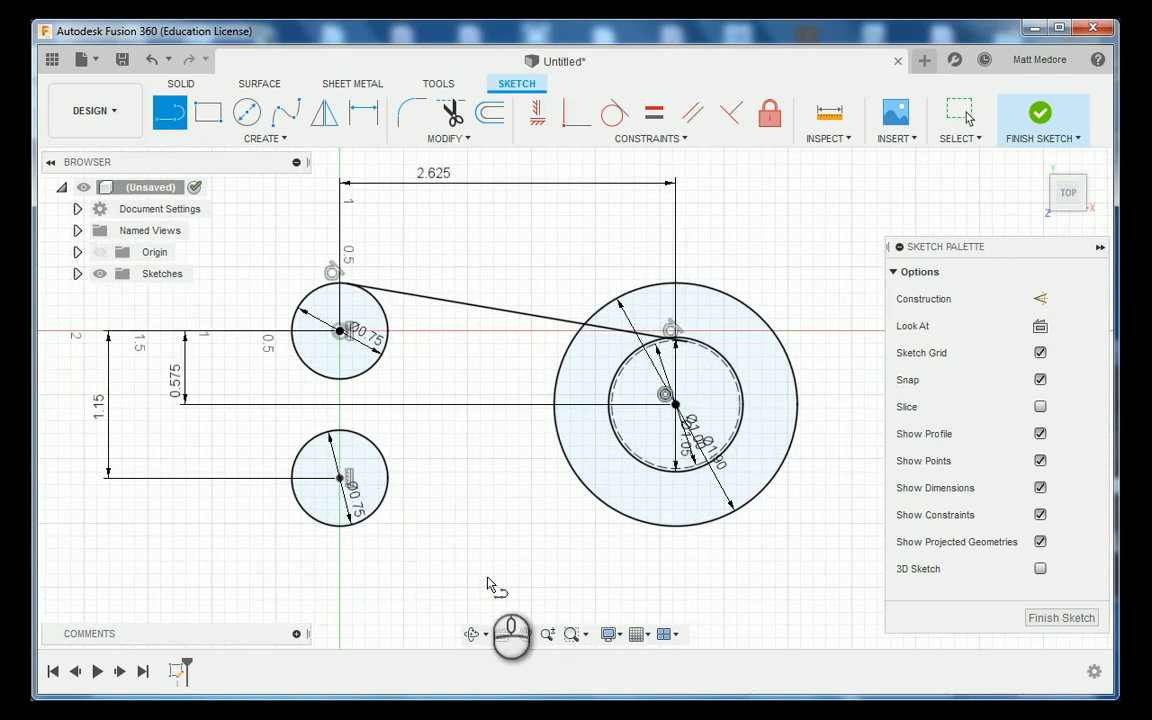
scroll(490, 588, "up", 2)
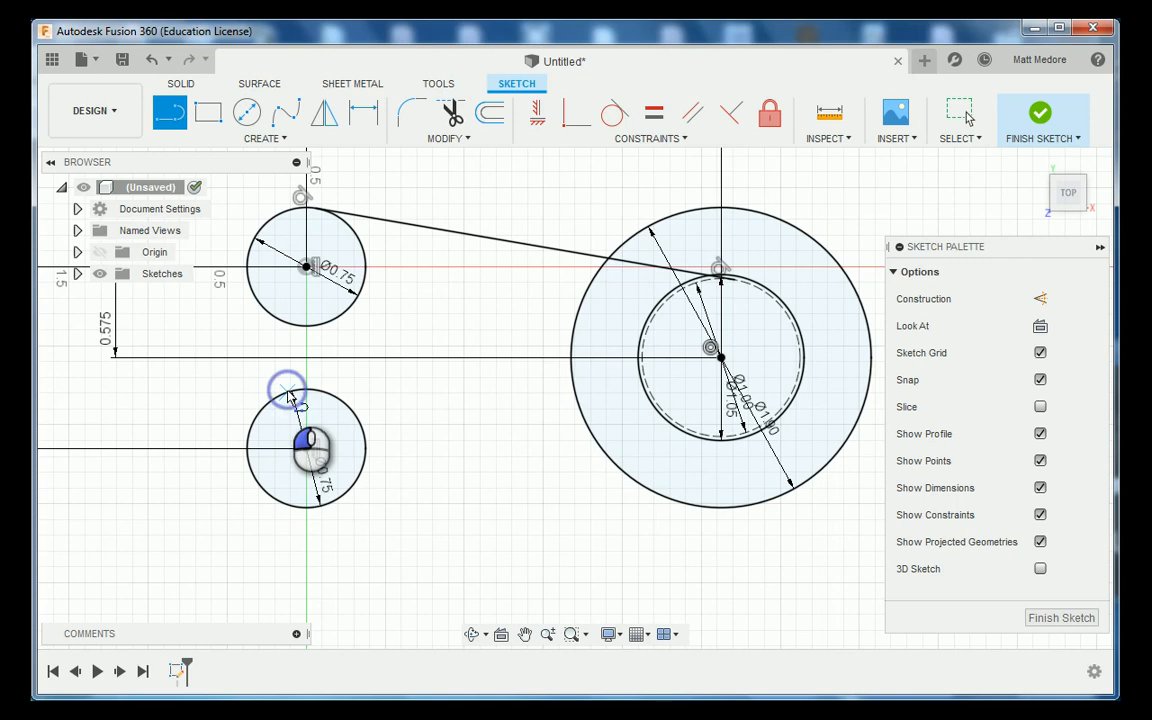
left_click(287, 393)
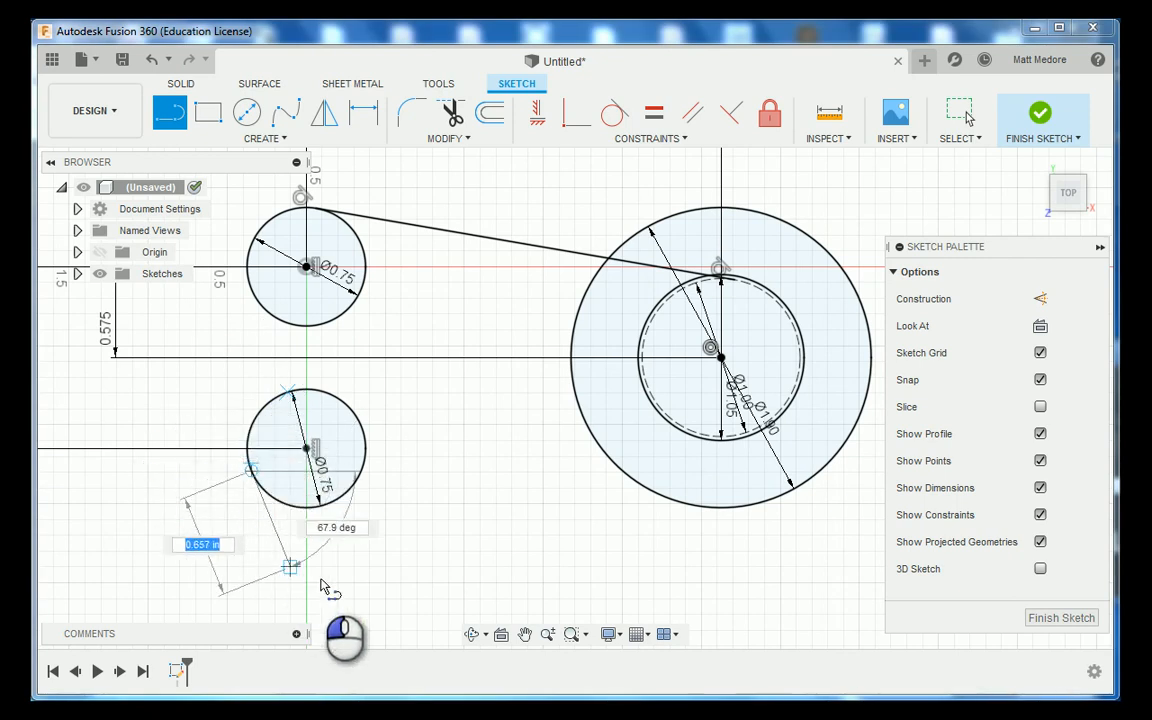
left_click_drag(322, 586, 497, 551)
scroll(630, 530, "up", 6)
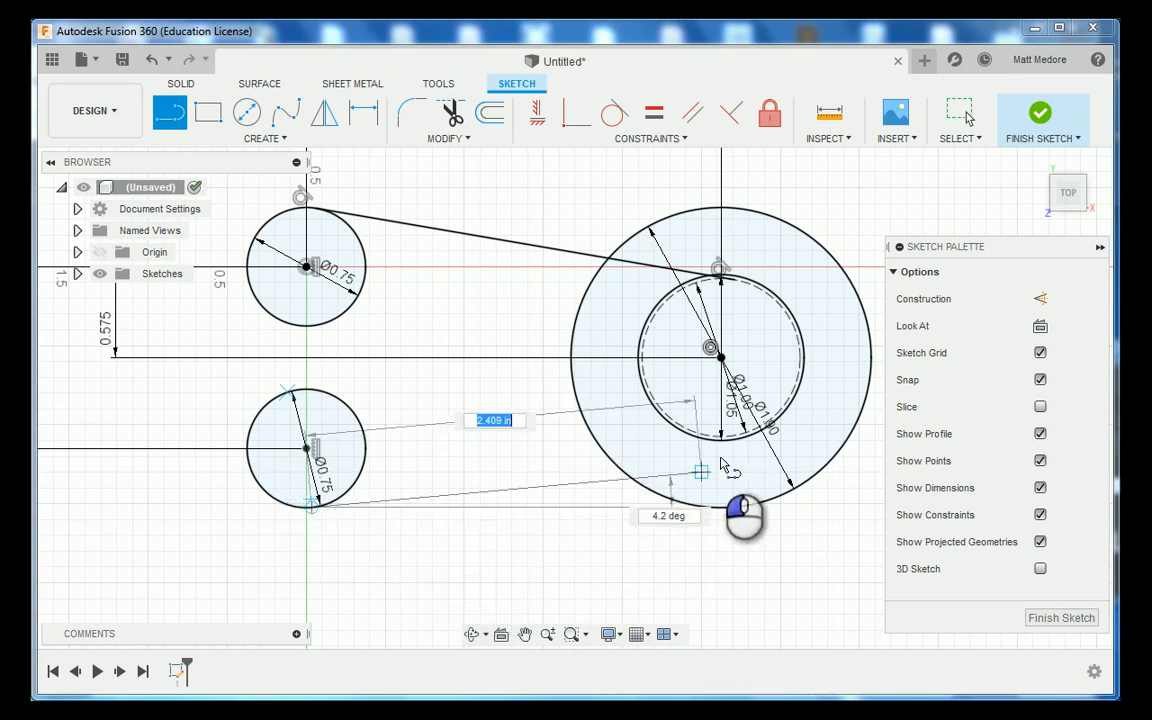
scroll(749, 452, "up", 8)
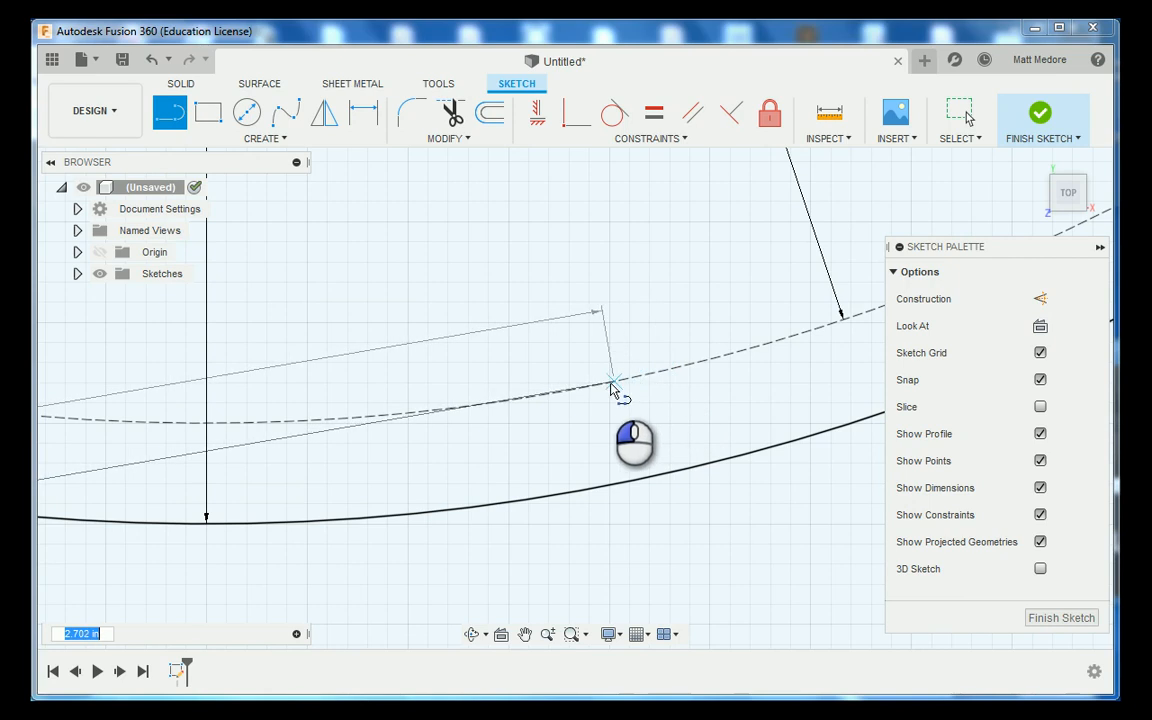
left_click(544, 398)
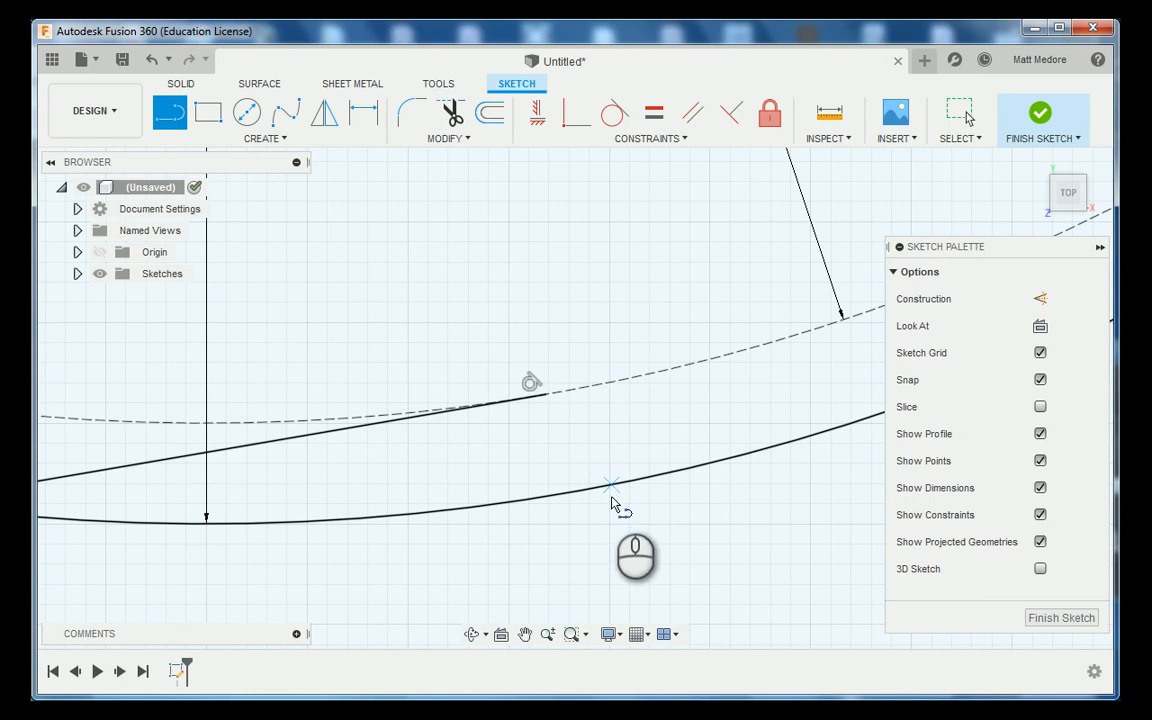
scroll(613, 514, "down", 6)
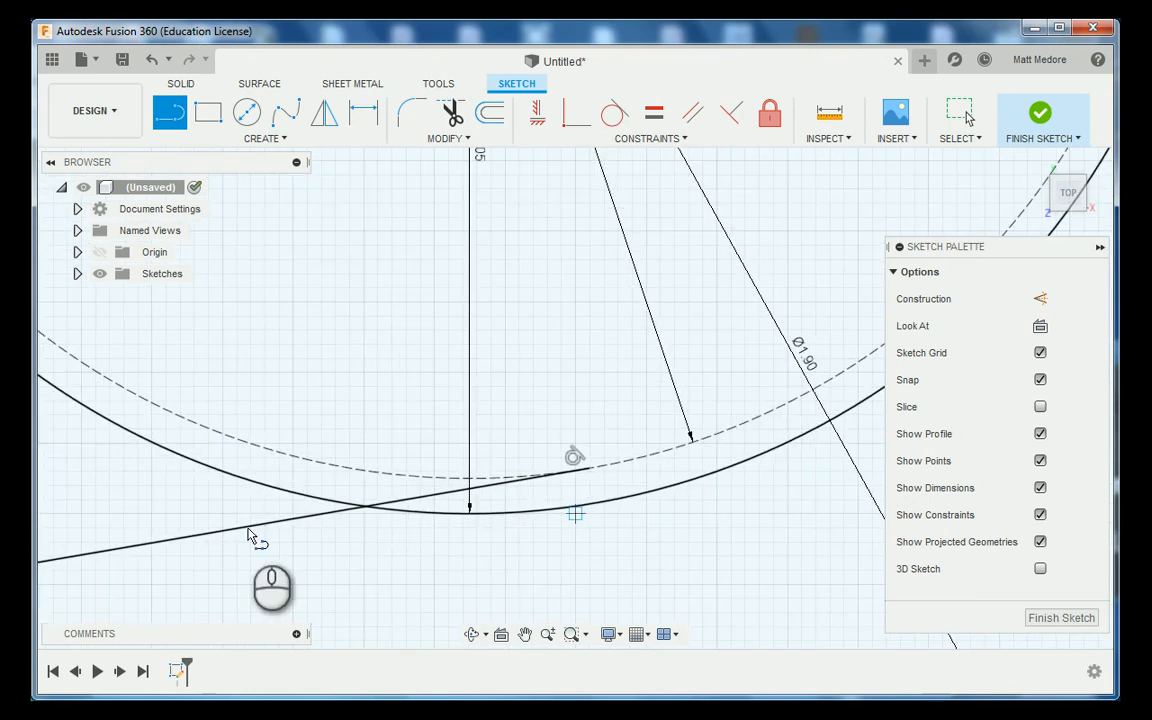
scroll(420, 497, "down", 5)
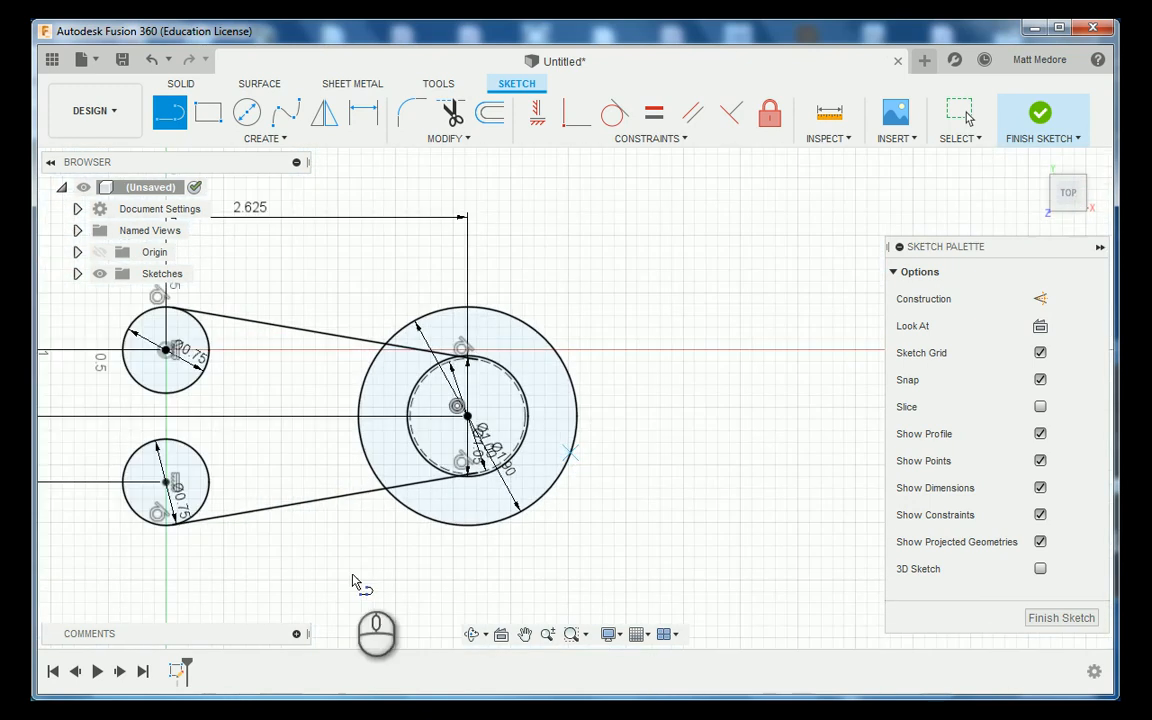
Sketch a vertical line about 2.325 in long straight down from the centre of the large concentric circles
scroll(327, 570, "up", 2)
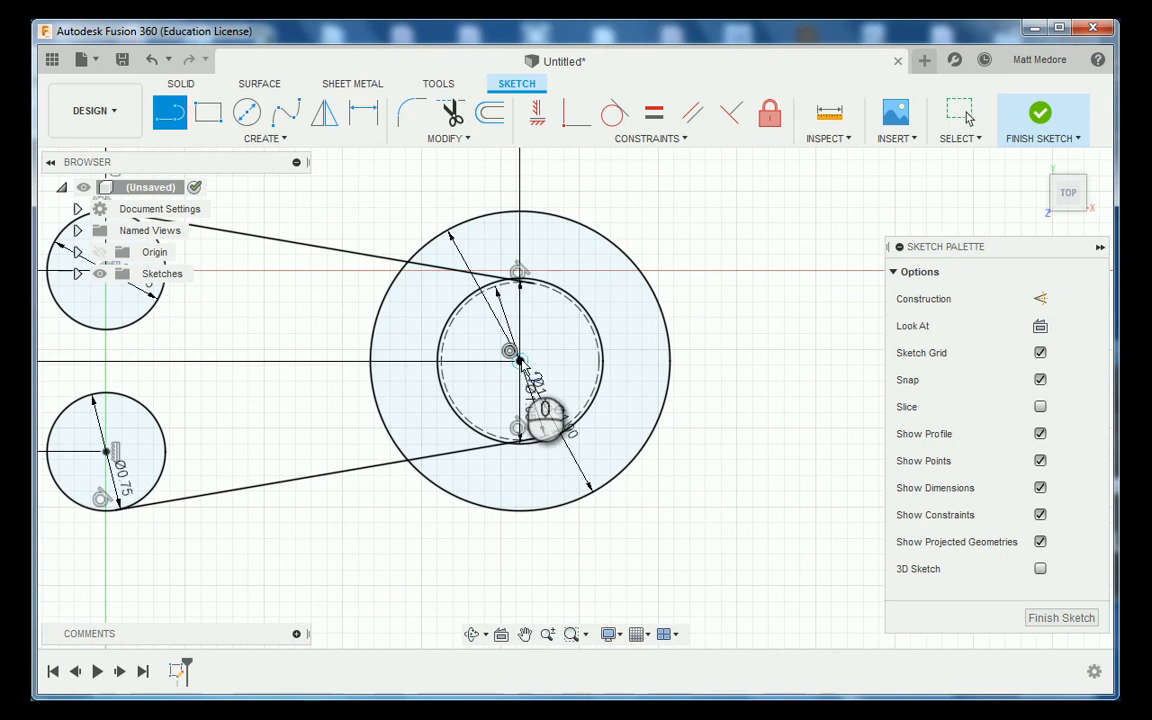
left_click(519, 360)
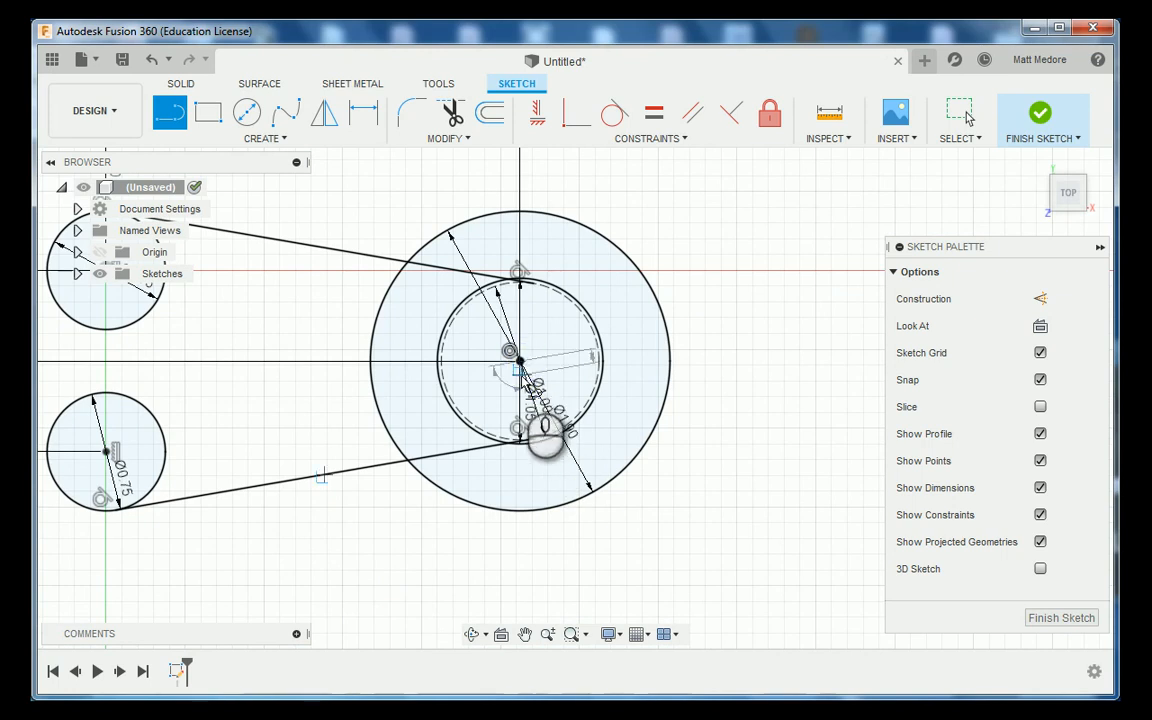
scroll(520, 370, "down", 4)
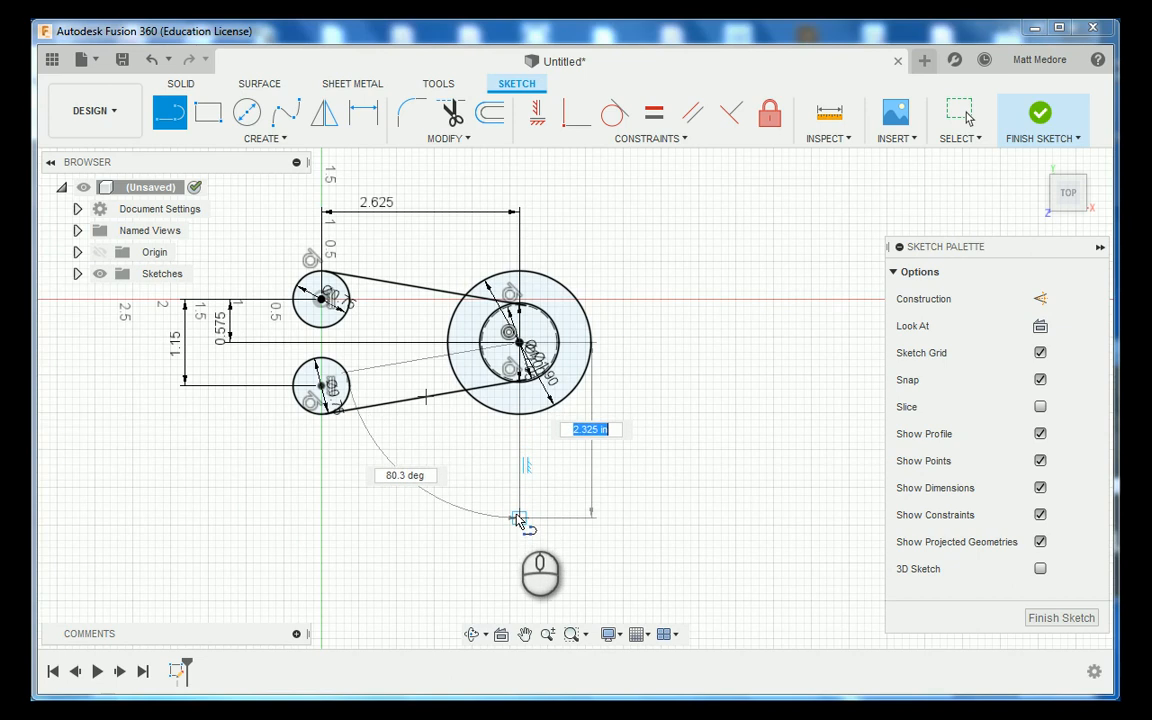
left_click(518, 520)
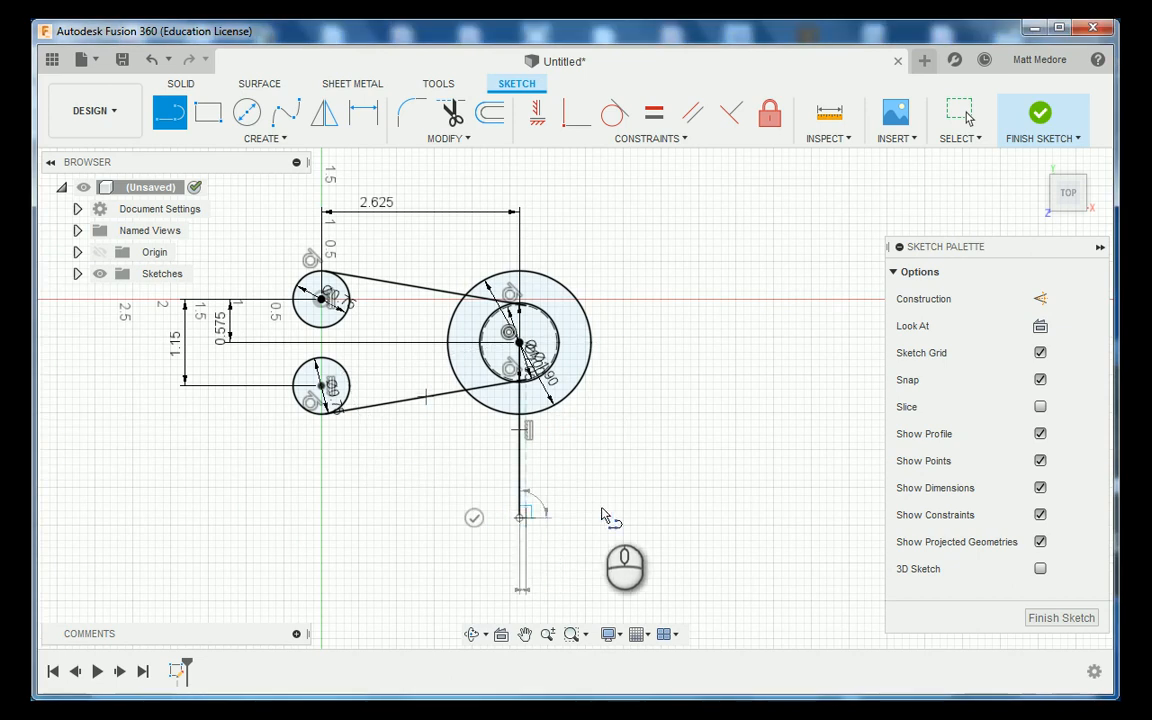
right_click(600, 507)
left_click(646, 505)
Convert the vertical line below the large circles' centre to construction geometry
scroll(533, 439, "up", 5)
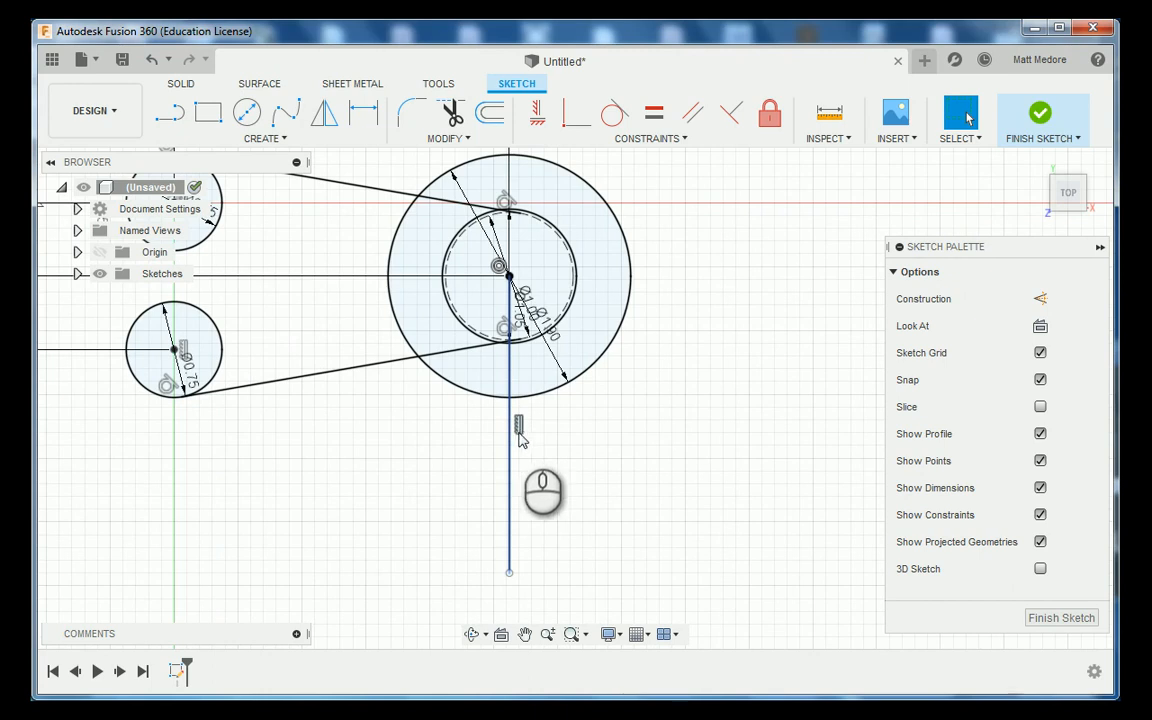
left_click(507, 481)
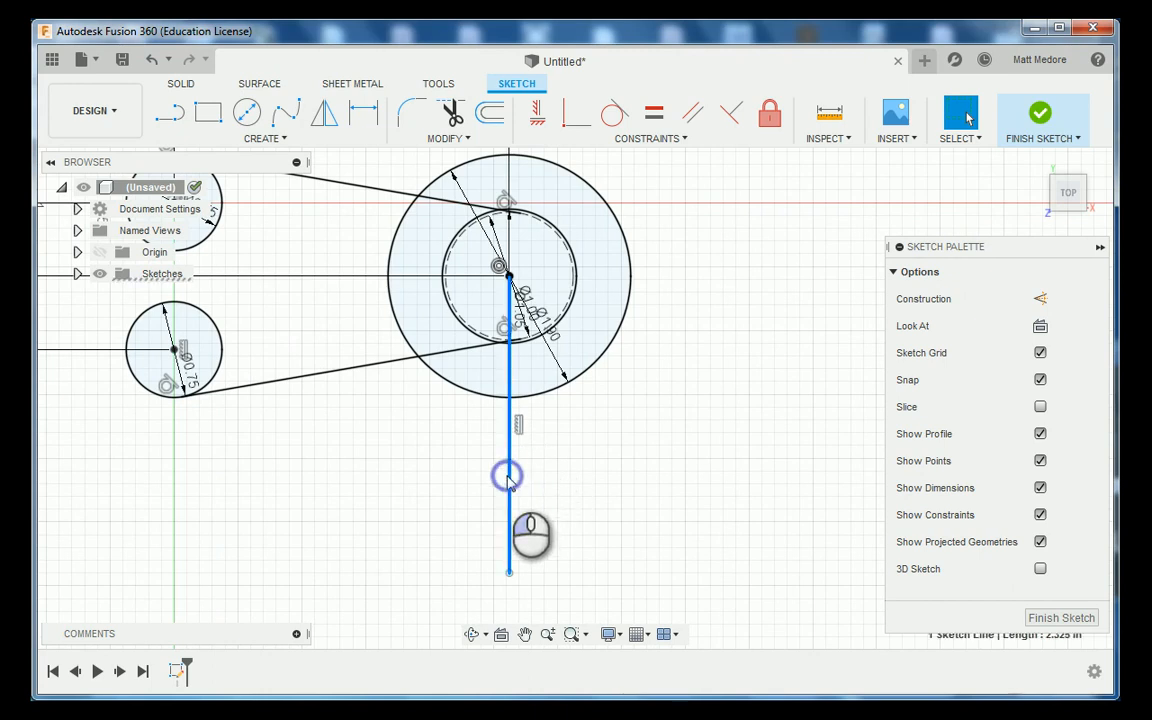
key("x")
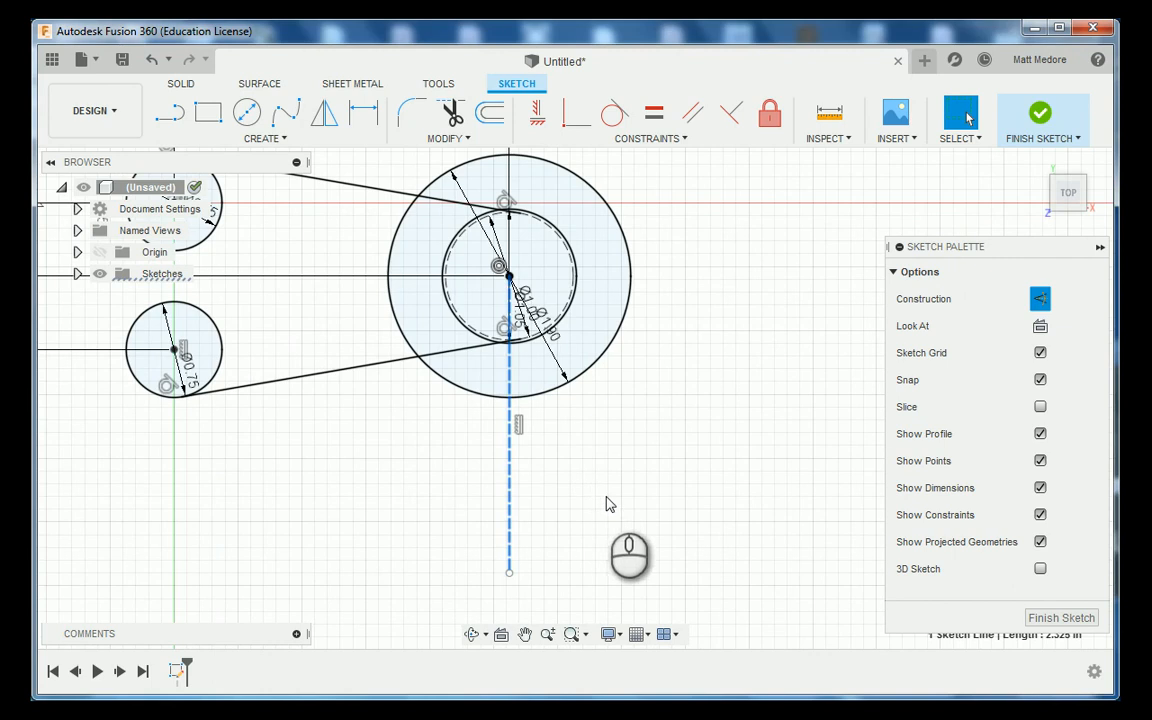
scroll(616, 511, "down", 2)
scroll(616, 511, "down", 1)
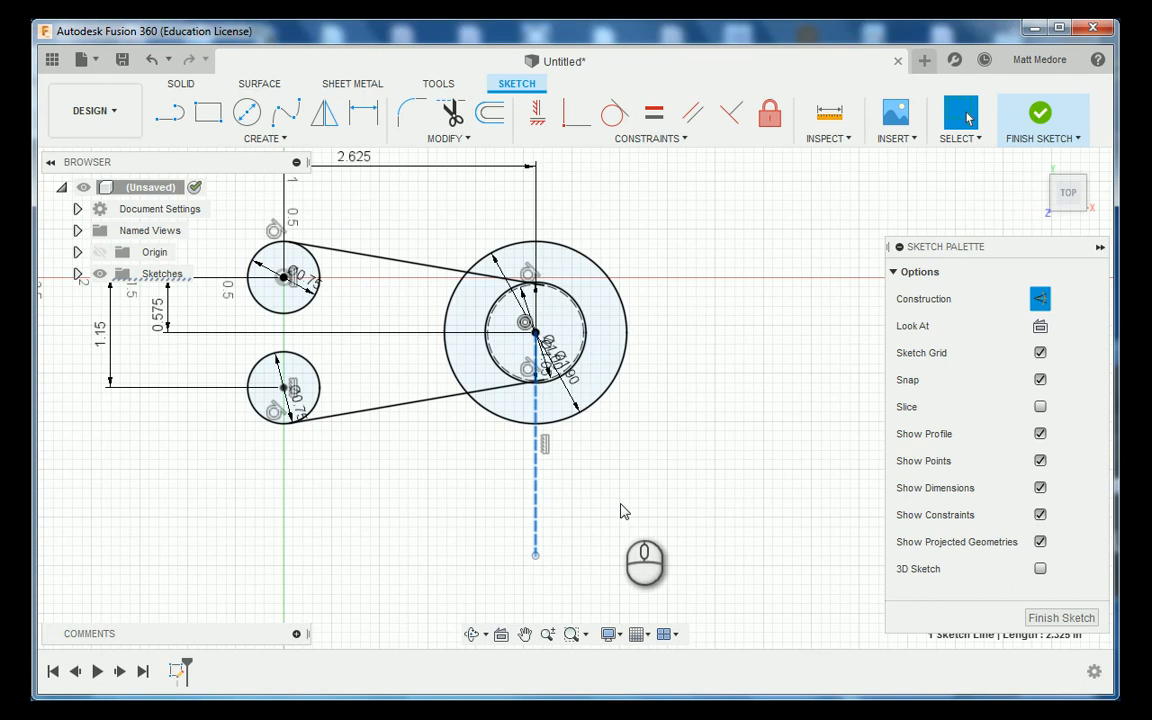
scroll(600, 505, "down", 2)
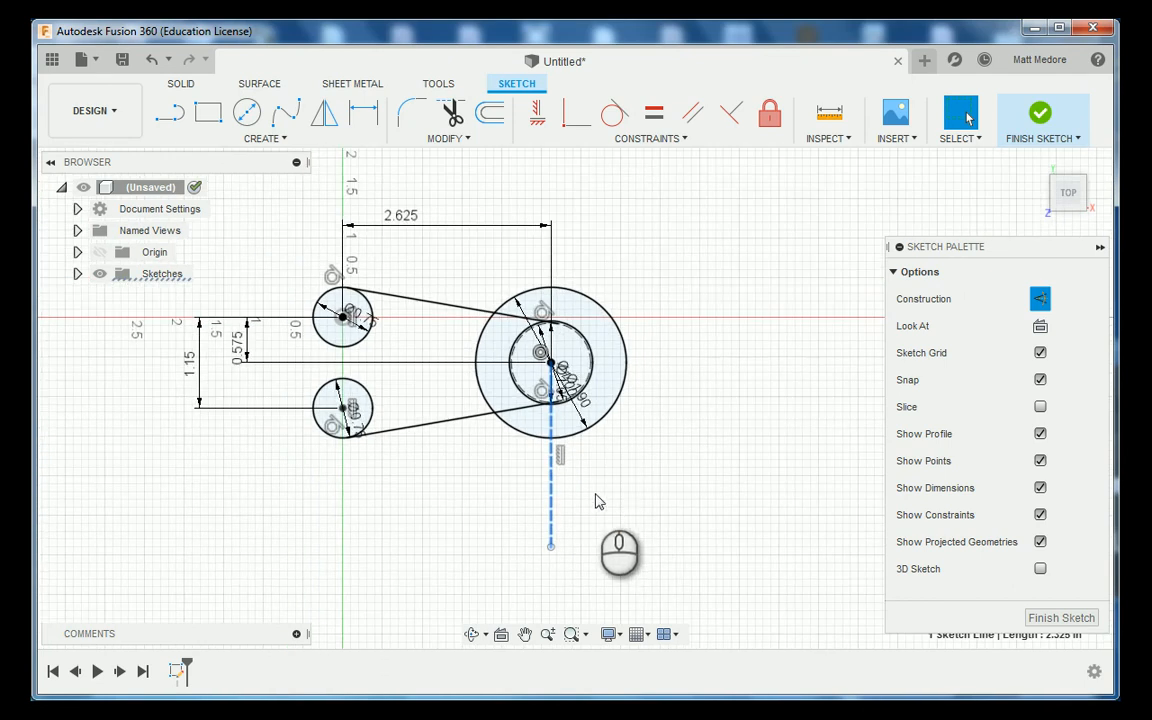
Sketch a 0.6 in diameter circle just outside the gap between the two 0.75 in circles, on the side away from the large circles
scroll(305, 400, "up", 4)
scroll(300, 386, "up", 2)
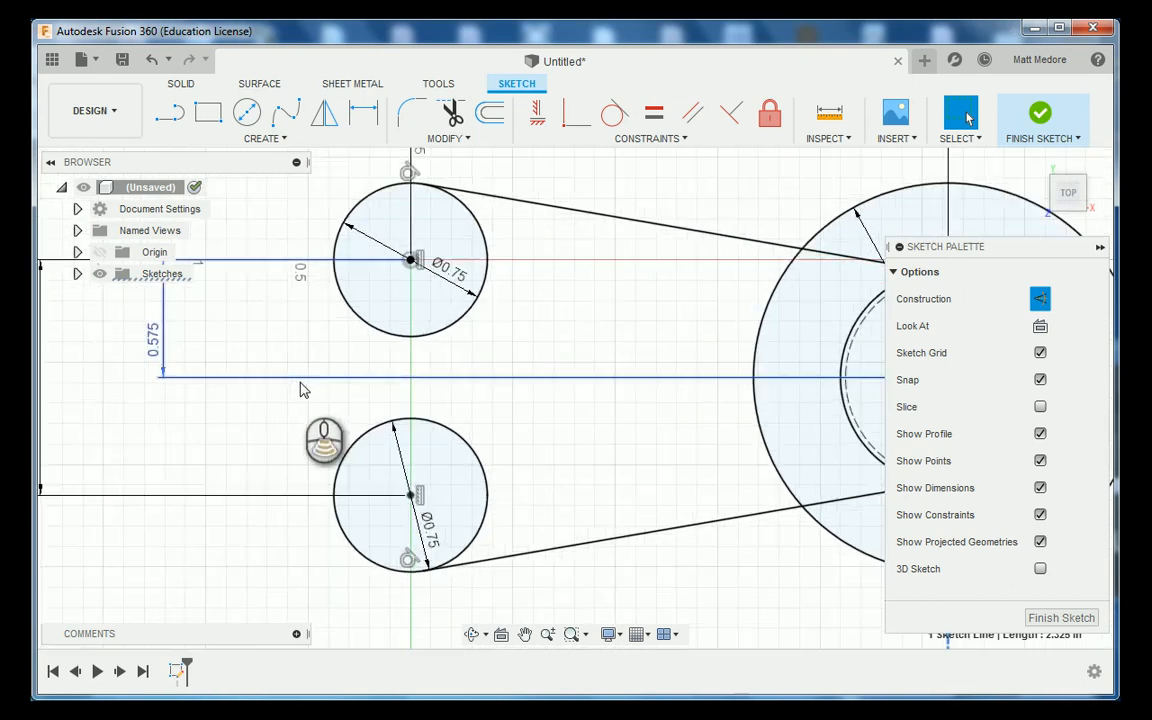
scroll(302, 392, "up", 1)
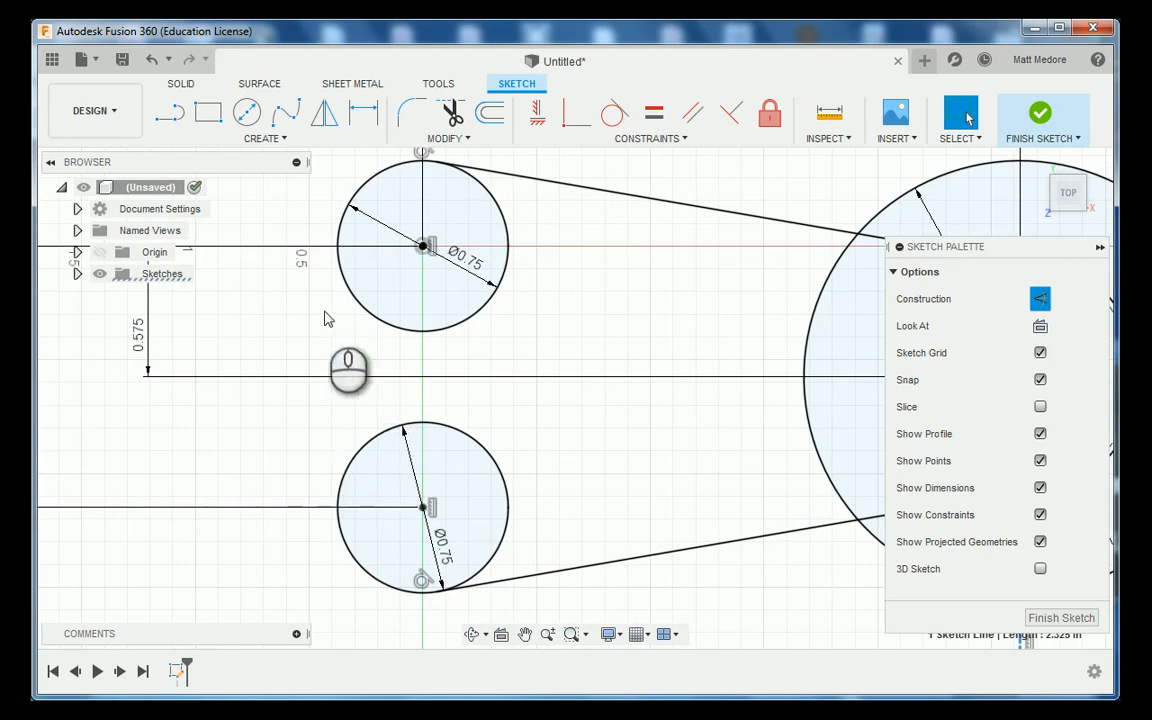
key("c")
left_click(287, 359)
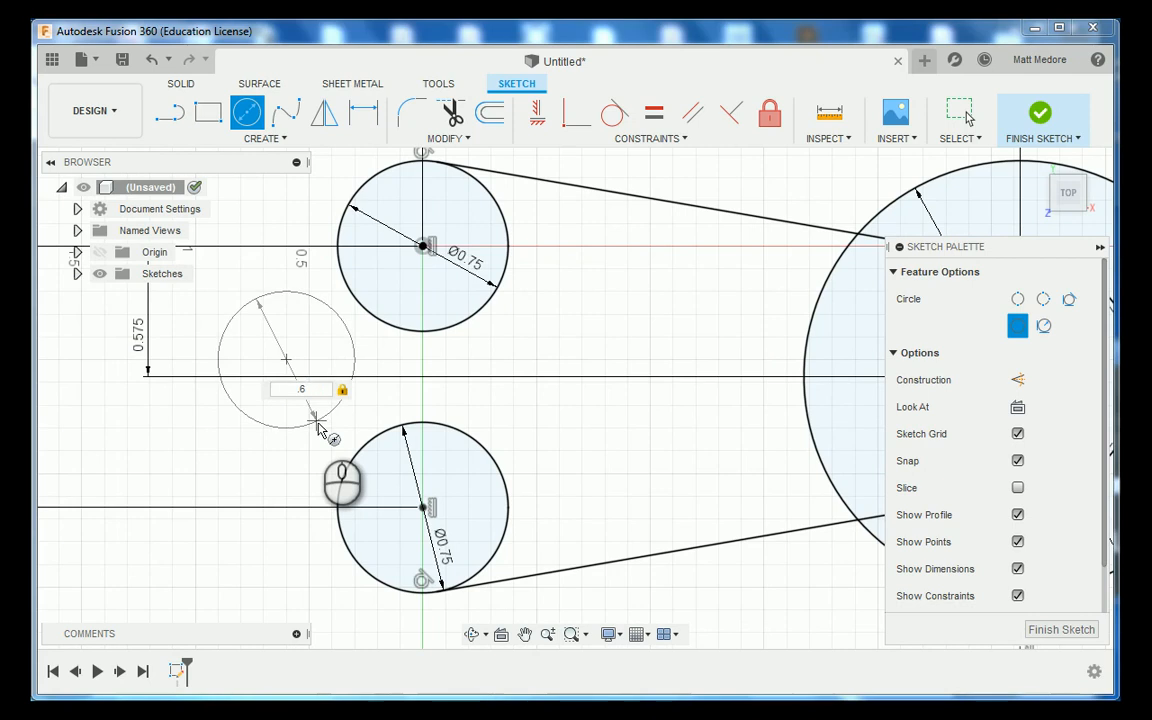
type(".6")
key("Return")
key("Escape")
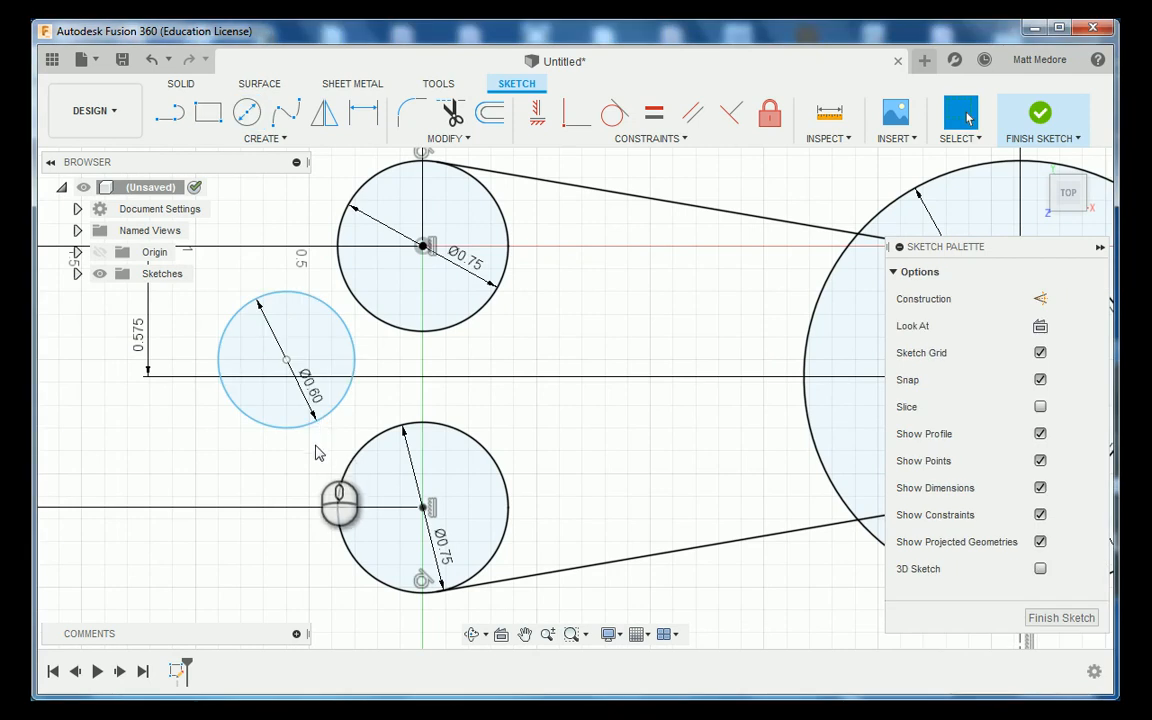
left_click(337, 409)
left_click(343, 405)
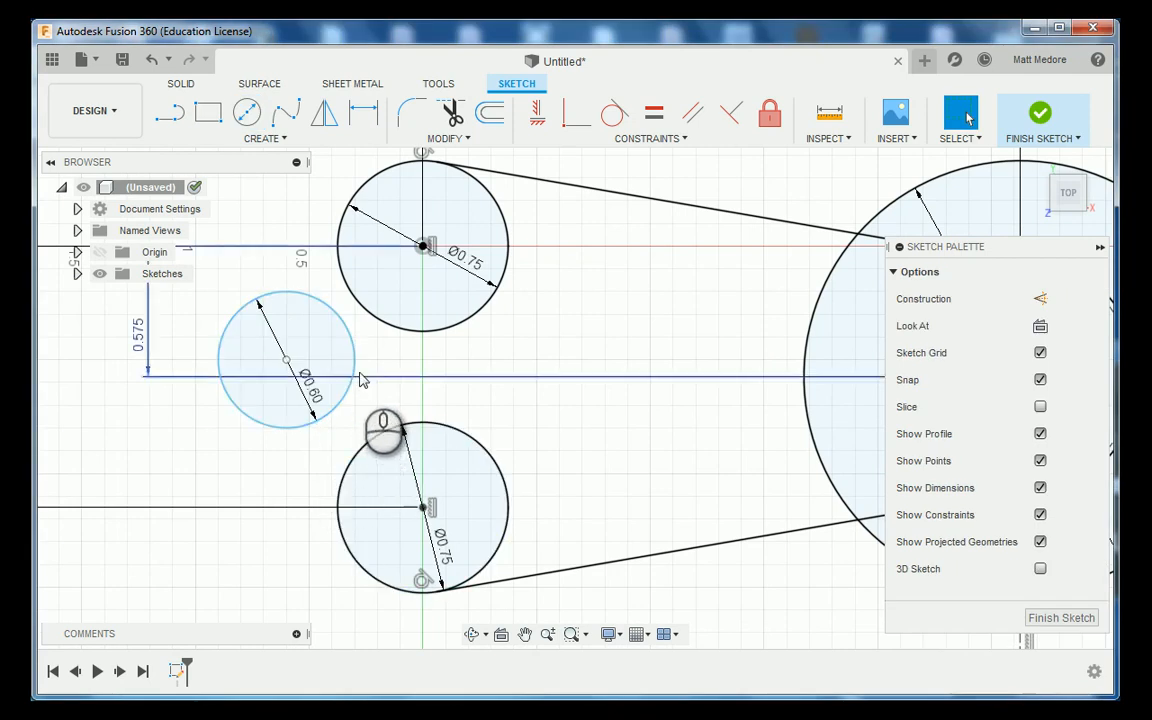
Constrain the 0.60 in circle tangent to both the upper and the lower 0.75 in circles
left_click(615, 113)
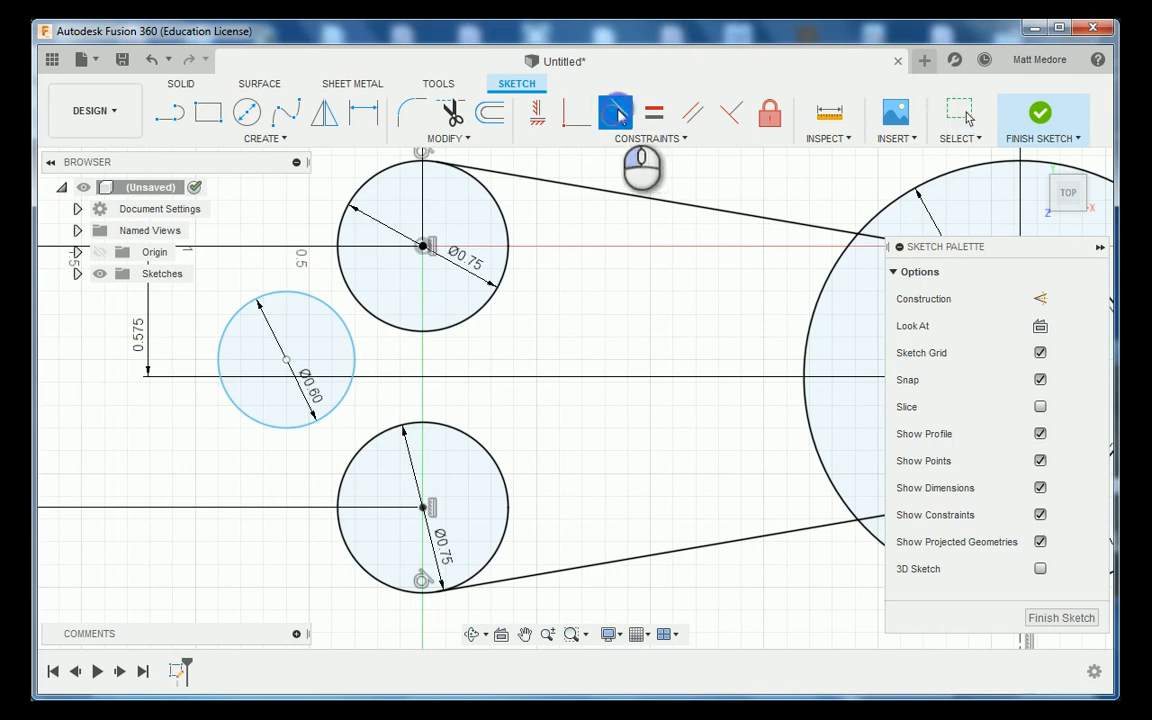
left_click(350, 337)
left_click(372, 326)
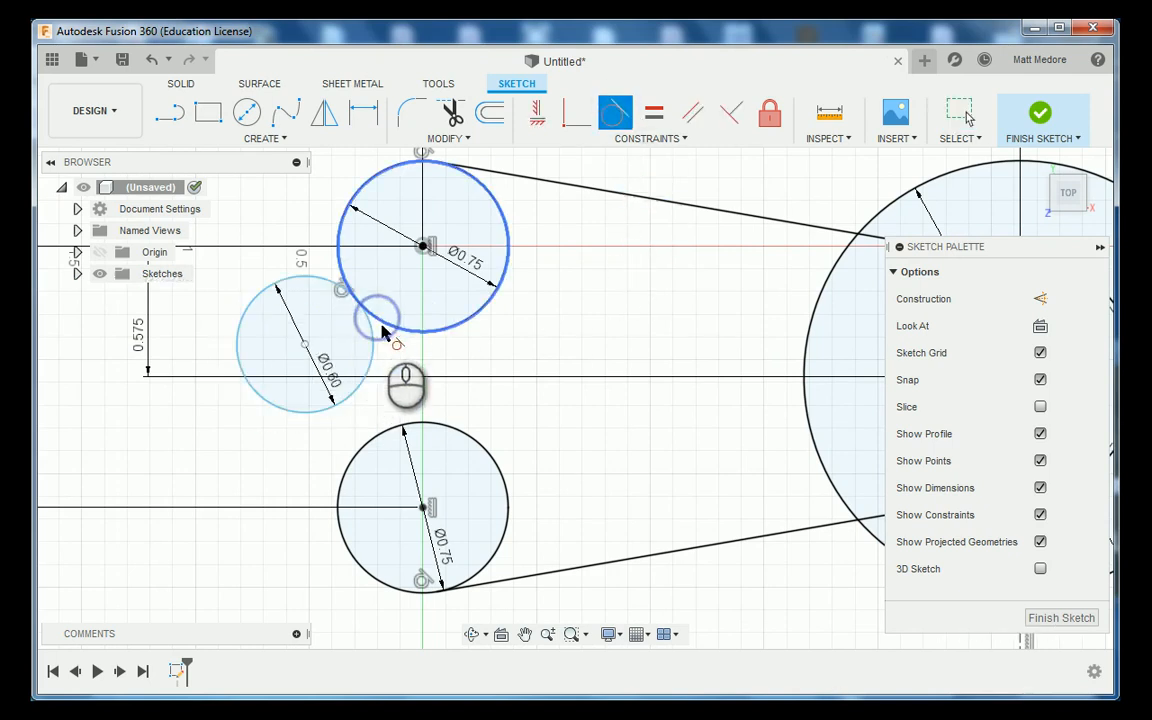
left_click(389, 439)
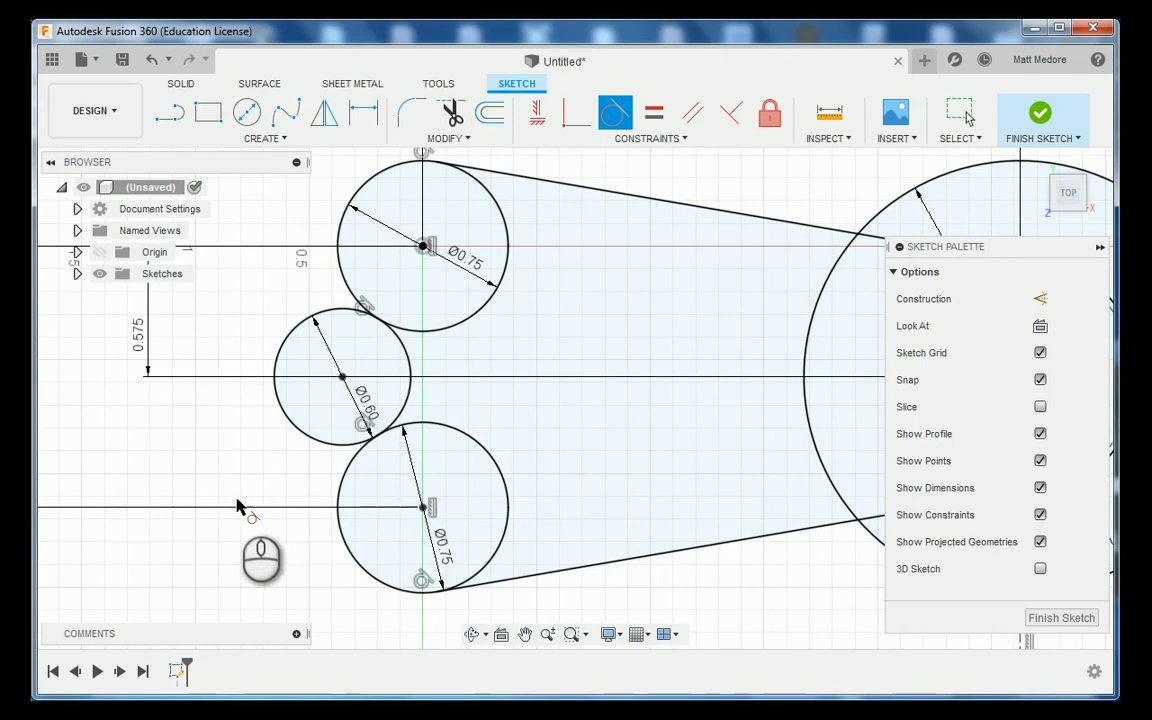
scroll(233, 508, "down", 8)
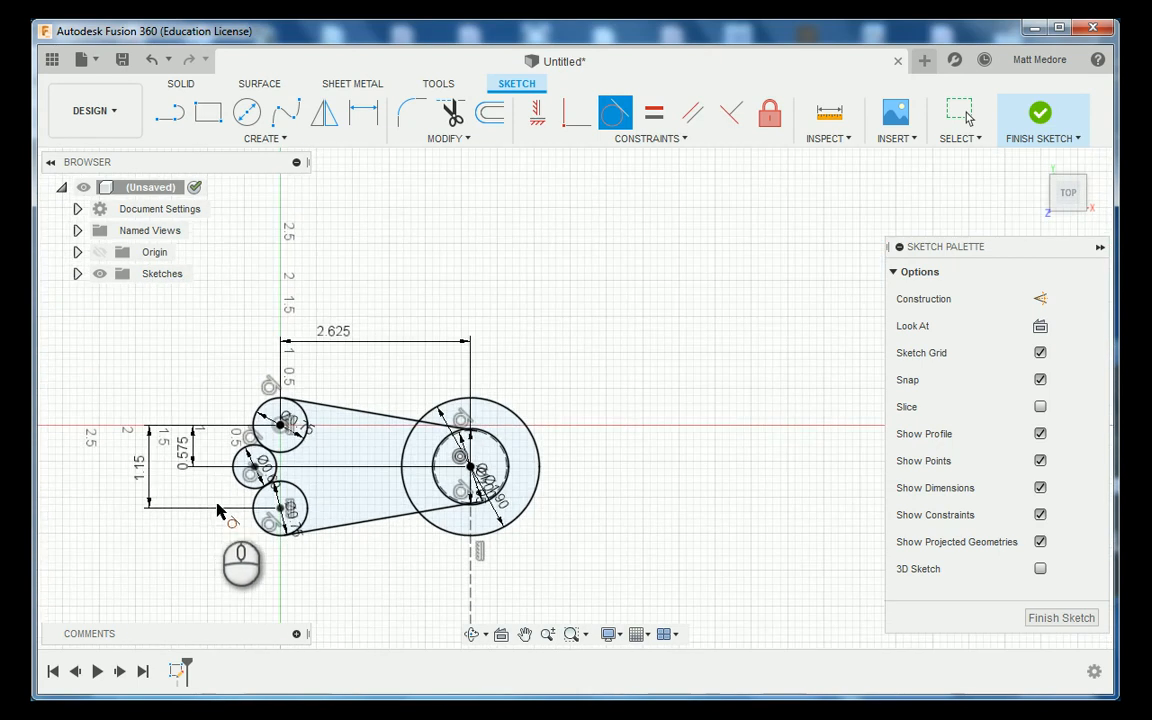
scroll(411, 532, "up", 5)
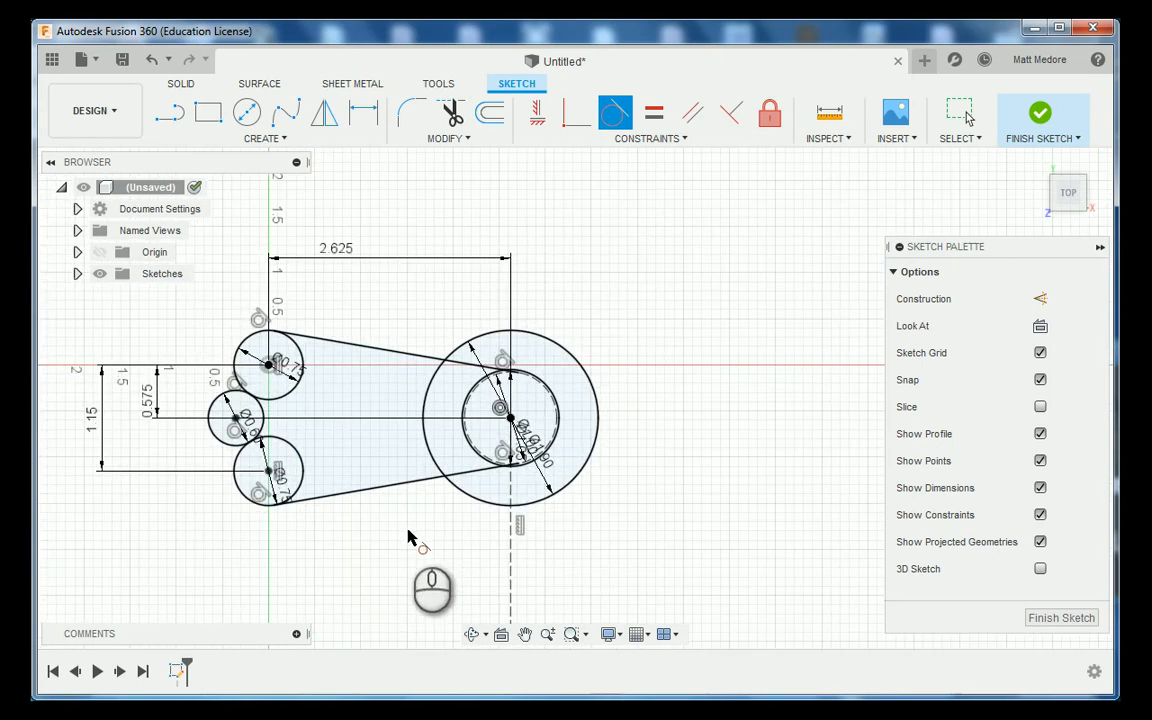
right_click(650, 262)
left_click(720, 257)
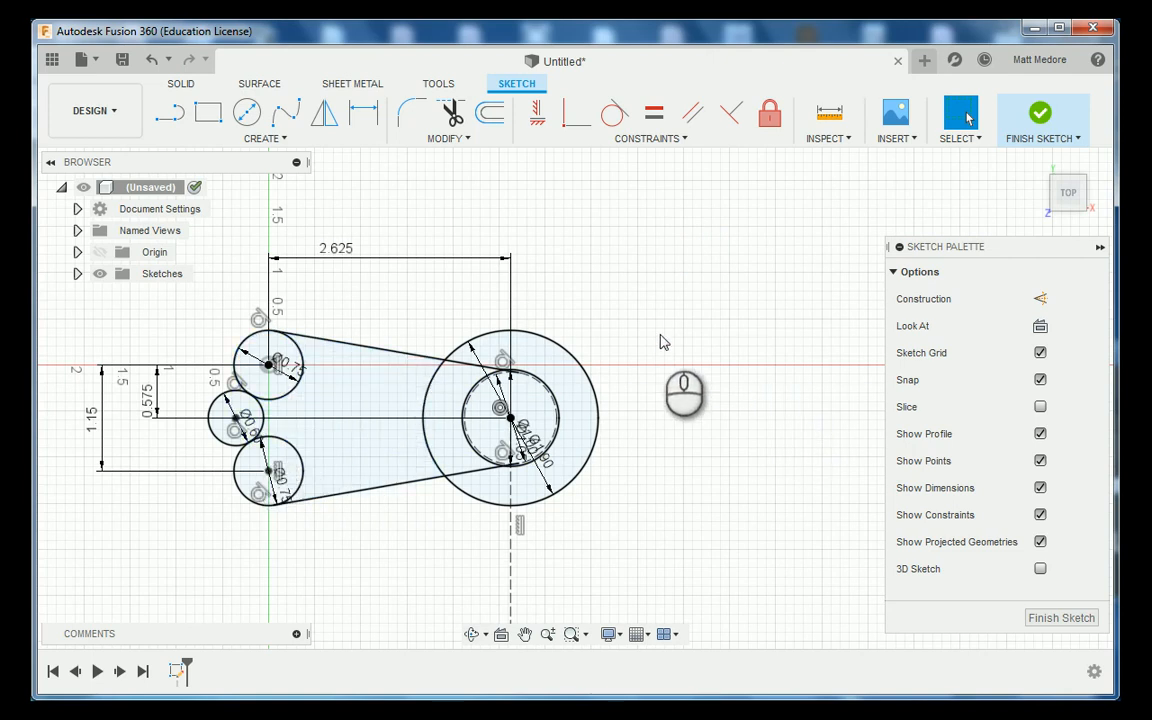
Mirror the two 0.75 in circles, the 0.60 in circle and both tangent lines about the vertical construction line below the large circles' centre
left_click(261, 140)
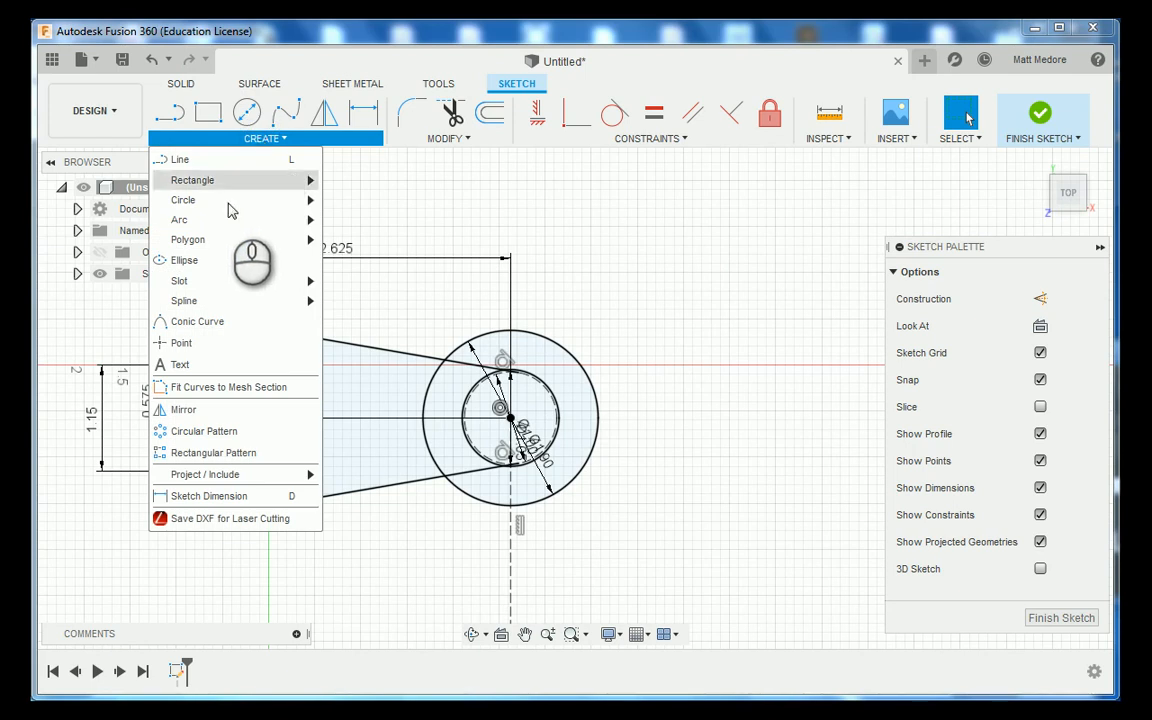
left_click(220, 418)
scroll(408, 425, "down", 2)
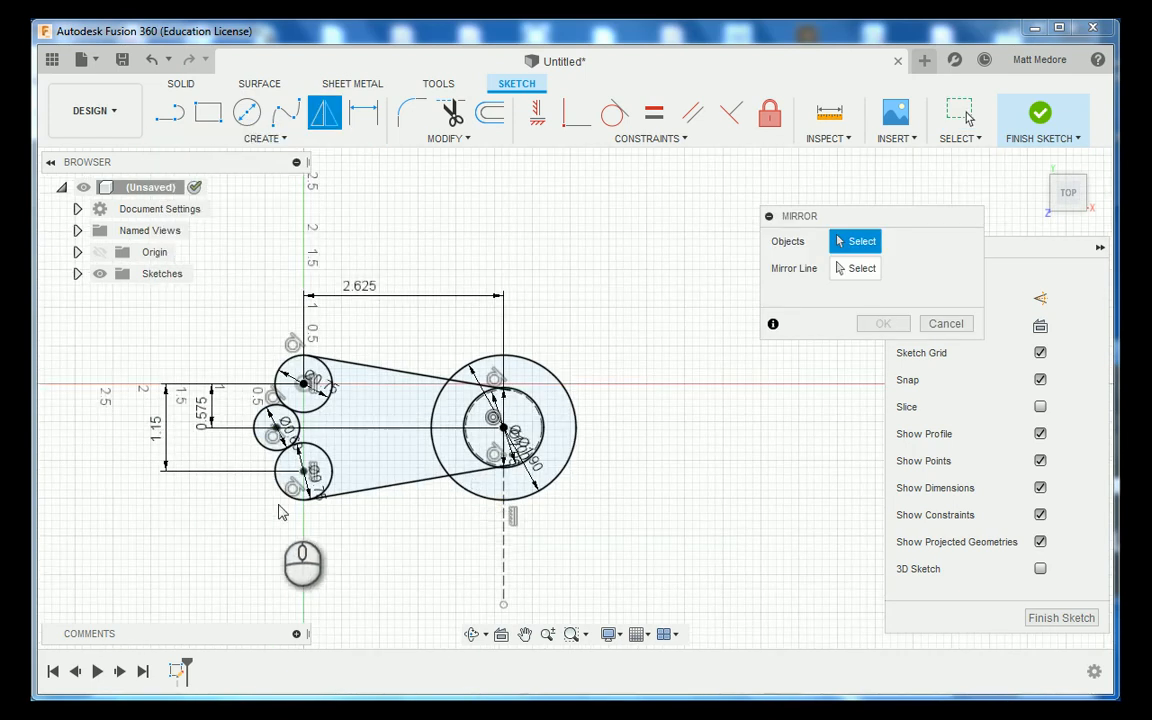
scroll(241, 482, "up", 1)
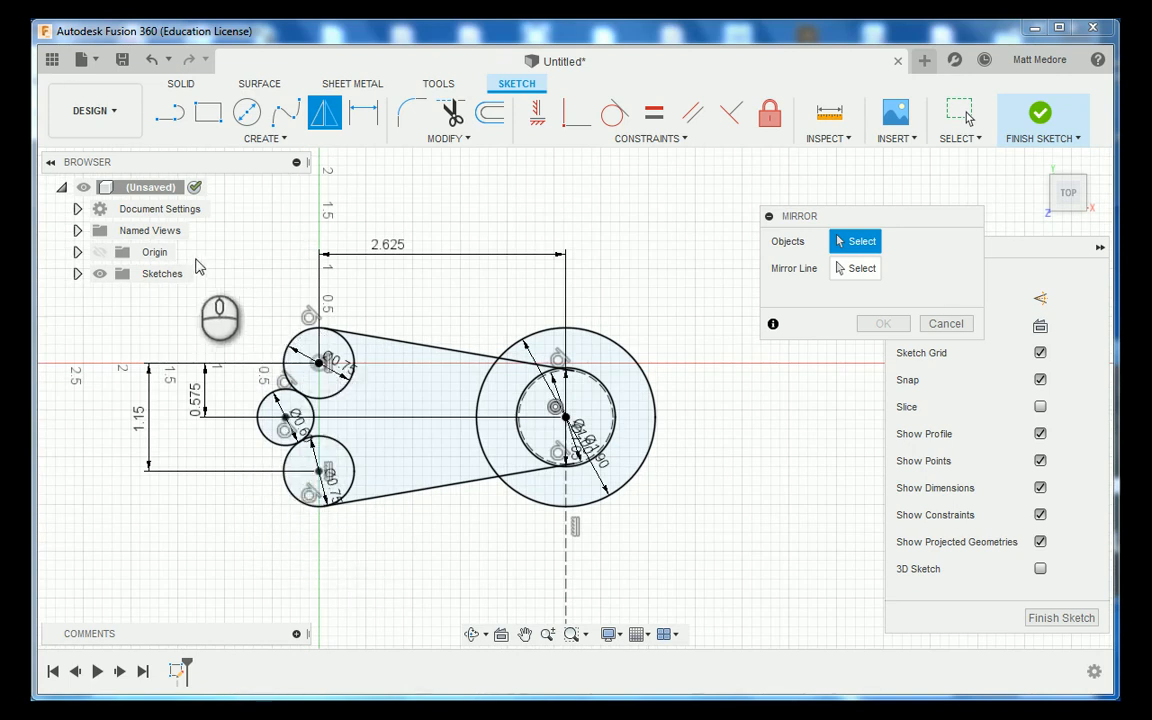
left_click(239, 265)
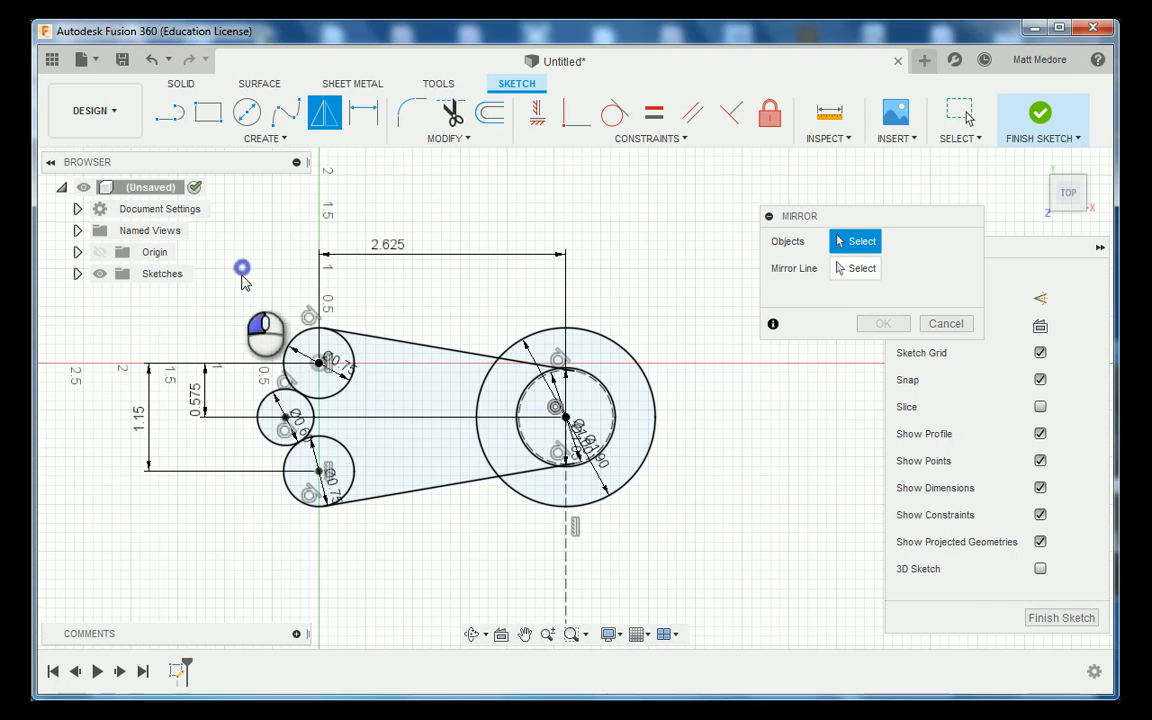
left_click_drag(239, 310, 400, 575)
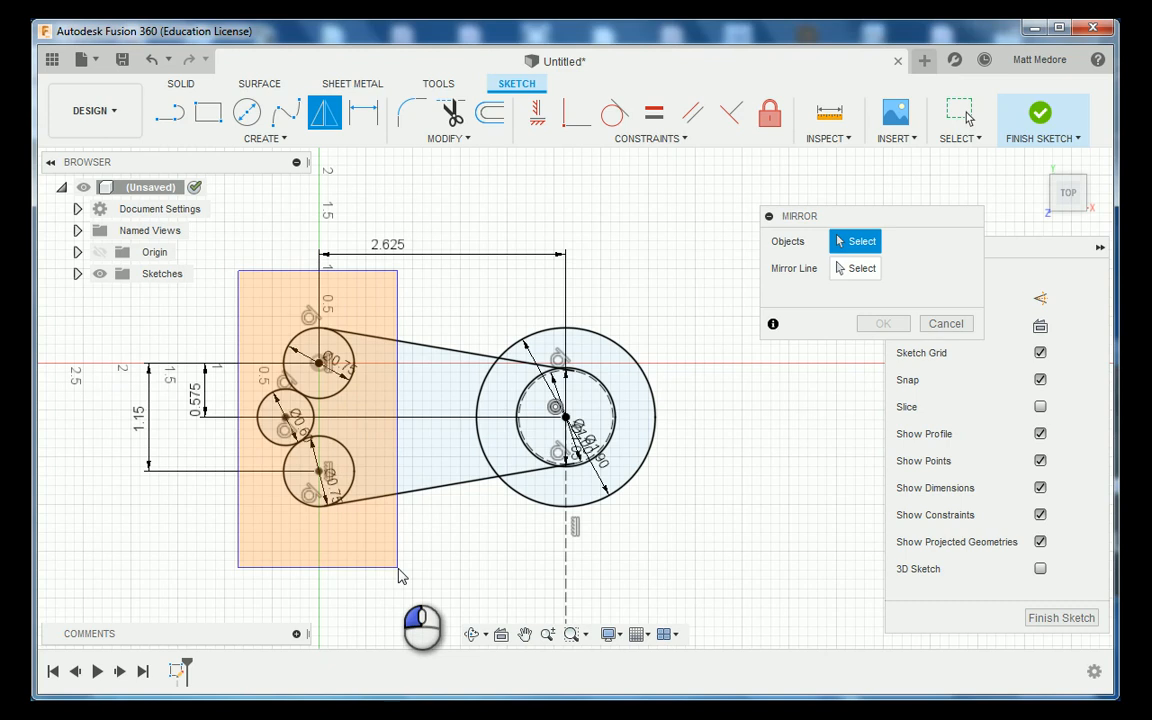
left_click_drag(400, 575, 400, 574)
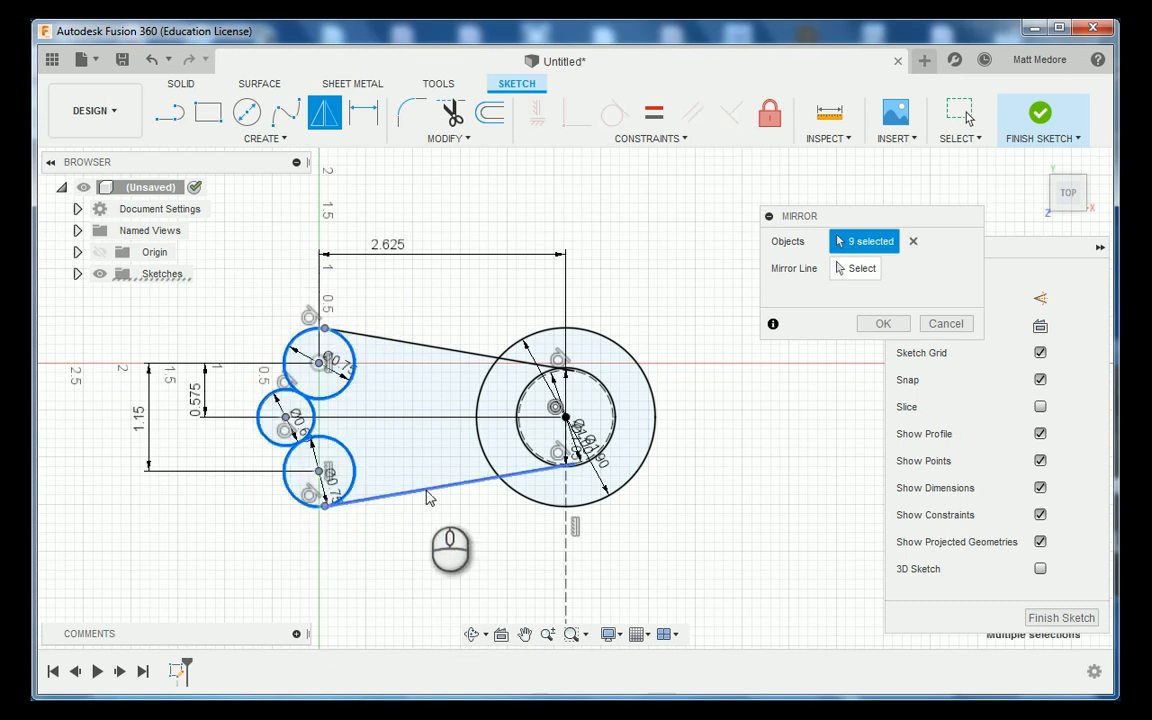
left_click(441, 349)
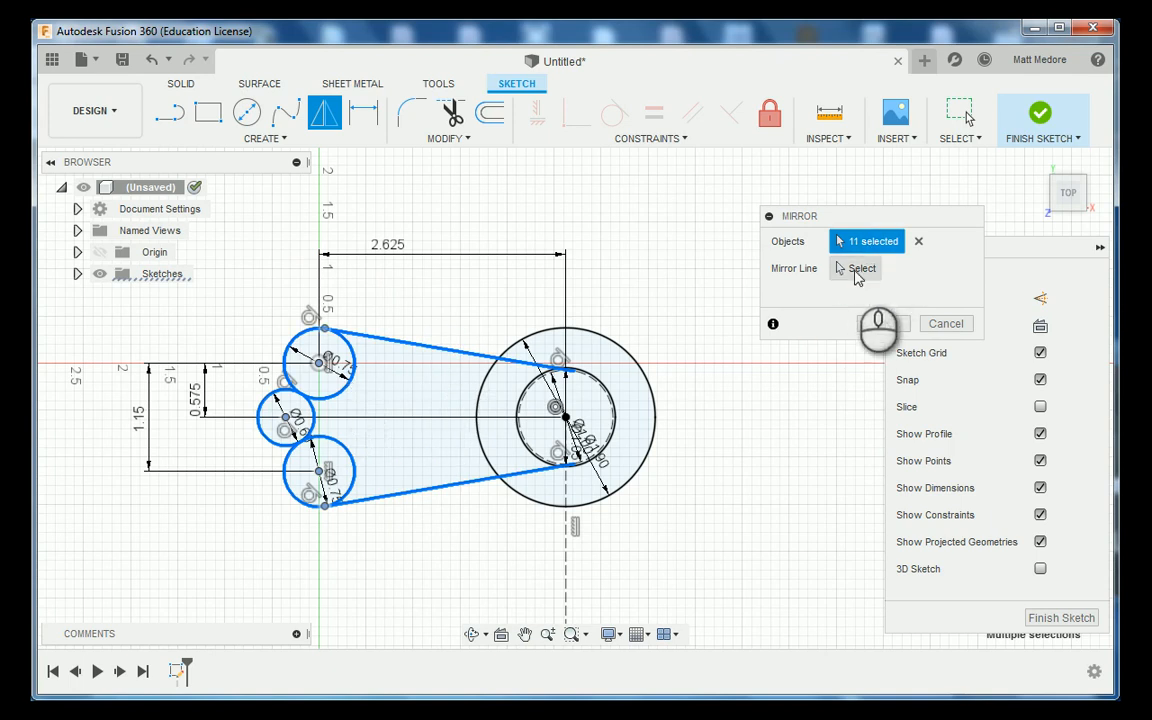
left_click(858, 272)
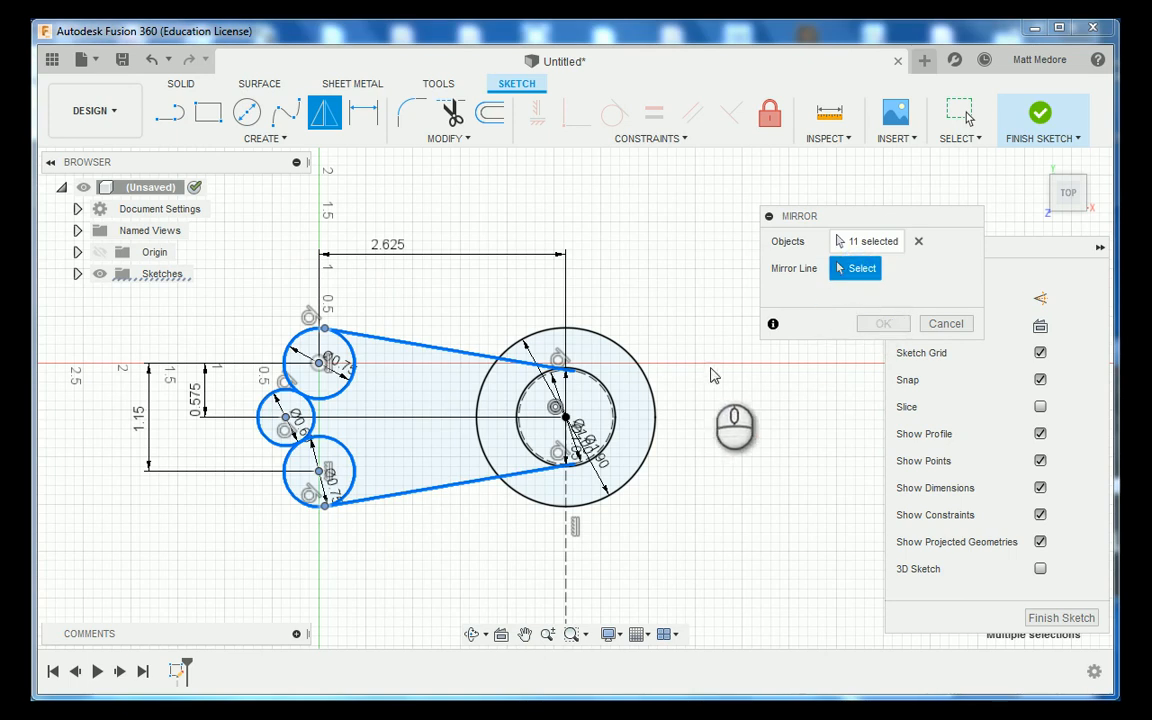
left_click(565, 577)
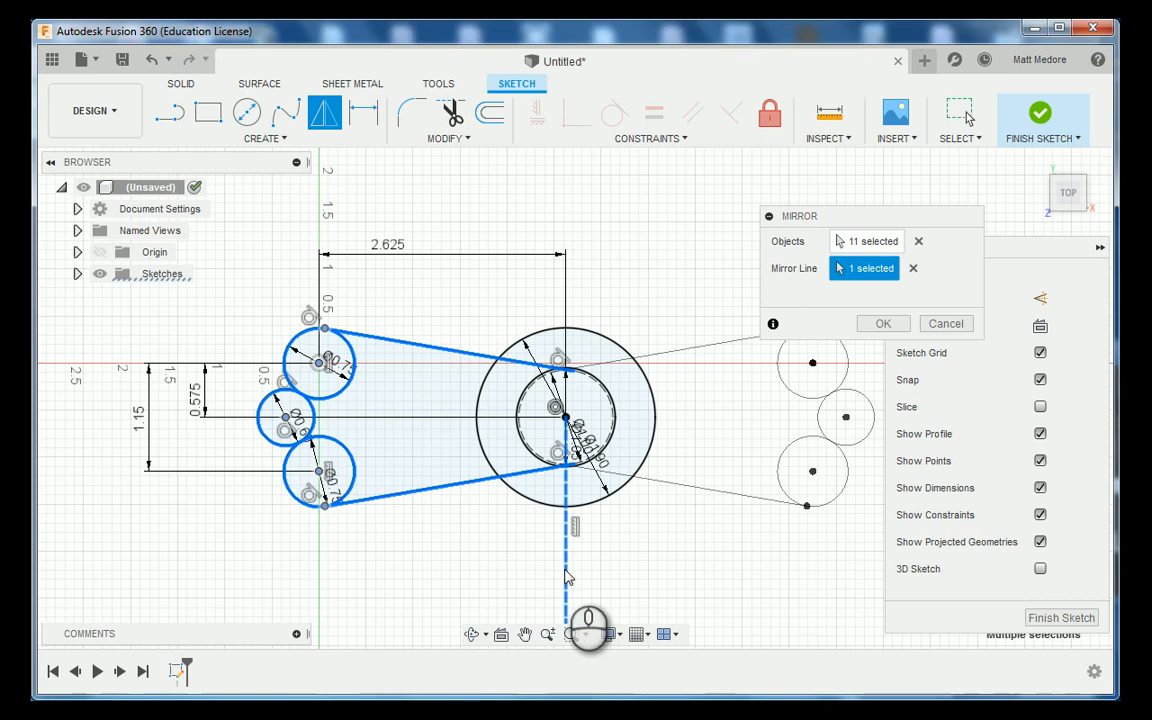
scroll(275, 562, "down", 2)
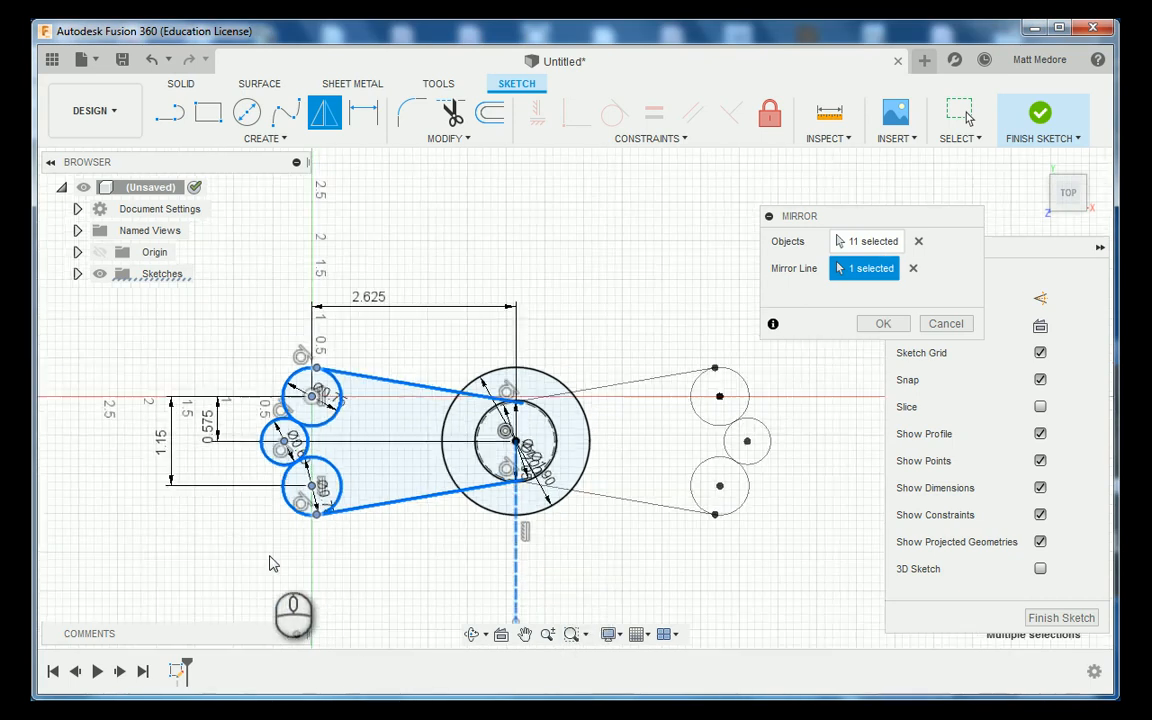
scroll(557, 562, "up", 2)
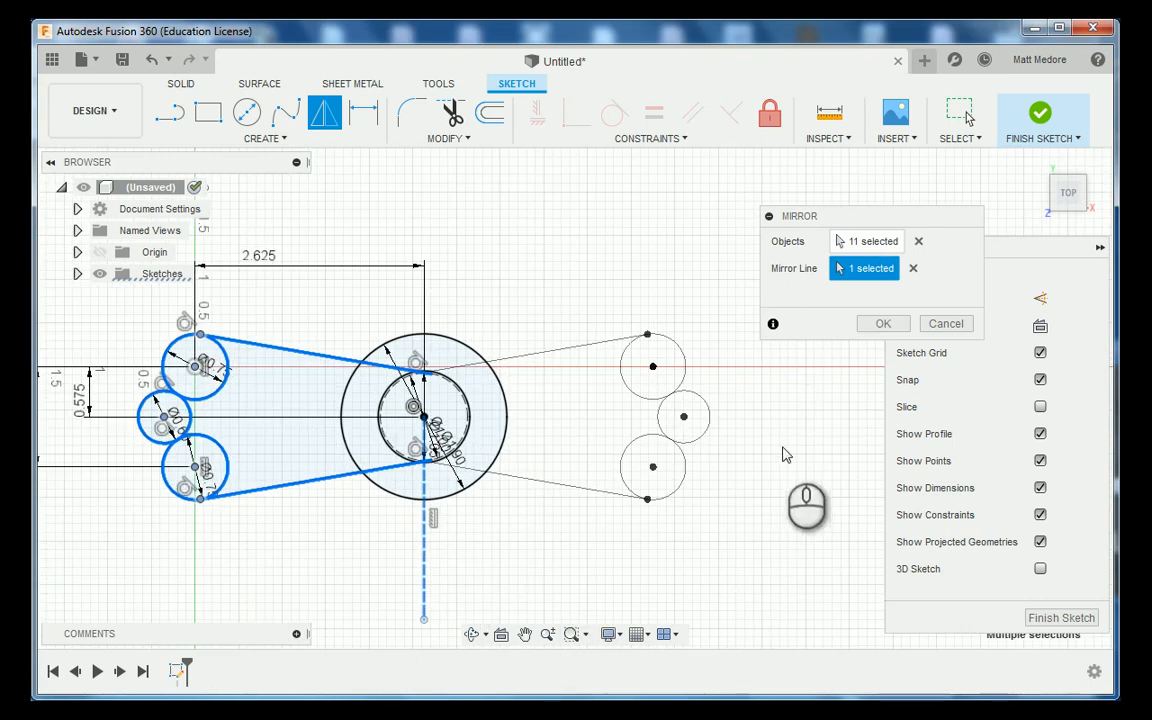
left_click(880, 326)
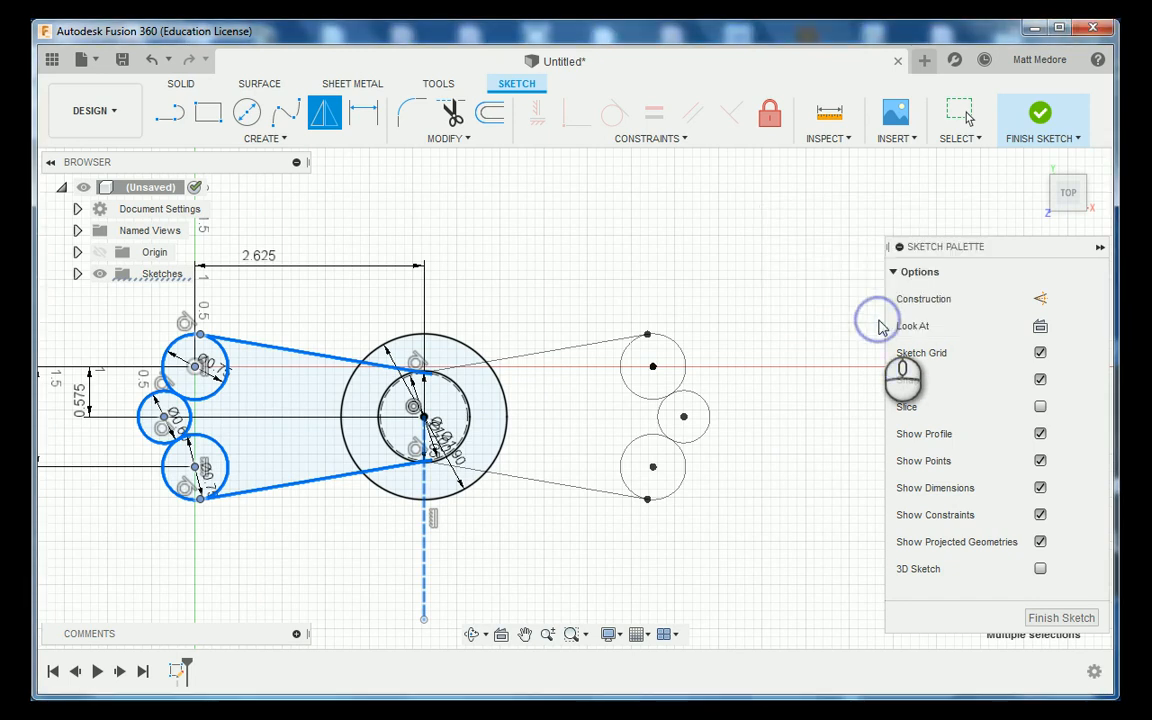
scroll(818, 406, "down", 1)
scroll(505, 305, "up", 1)
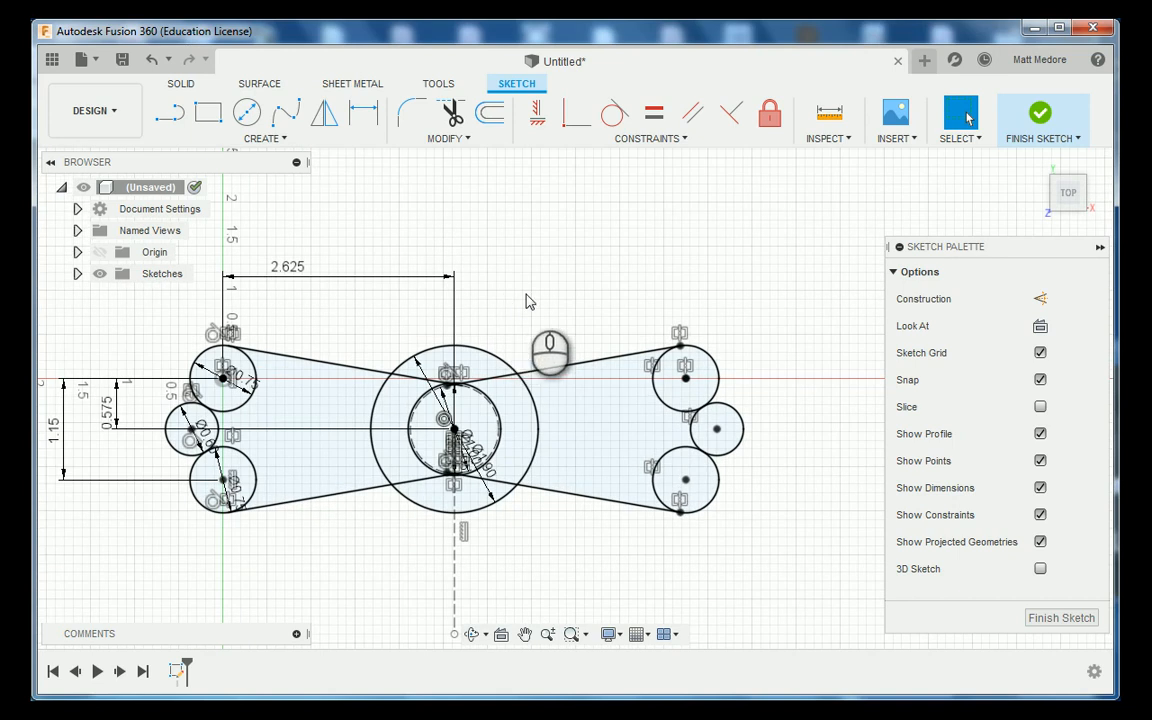
Start a Press Pull extrusion with all profiles of the mirrored outline selected, leaving out the 0.60 in circles at both ends
right_click(638, 215)
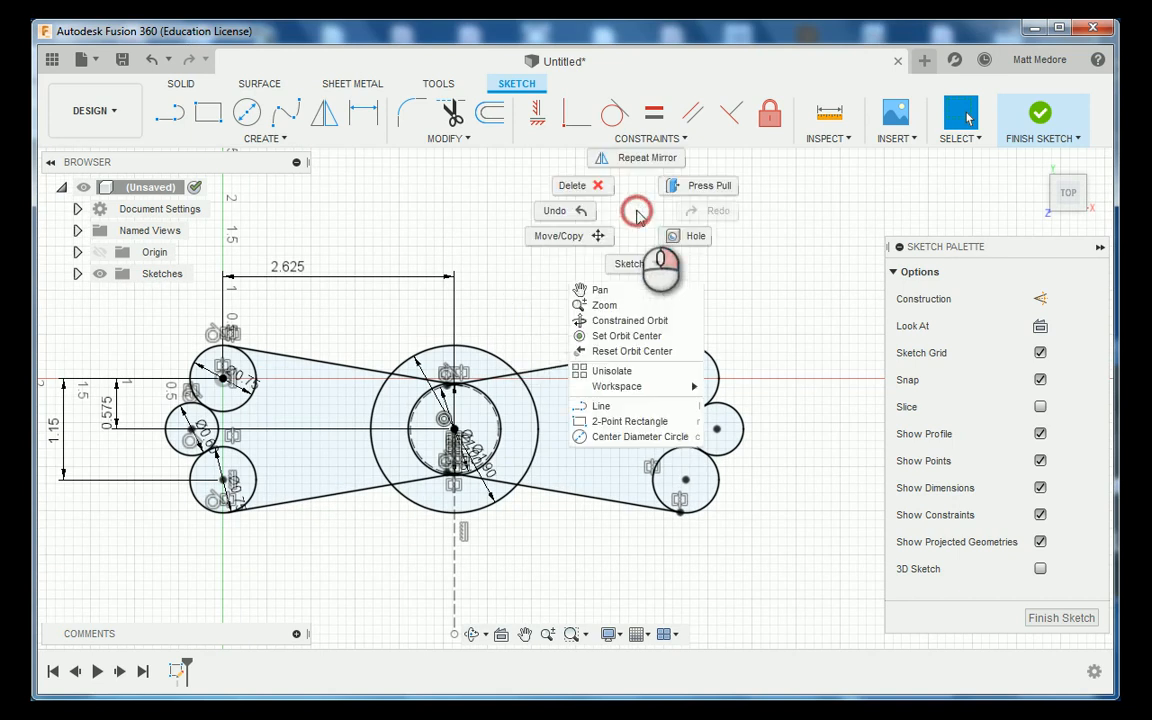
left_click(700, 186)
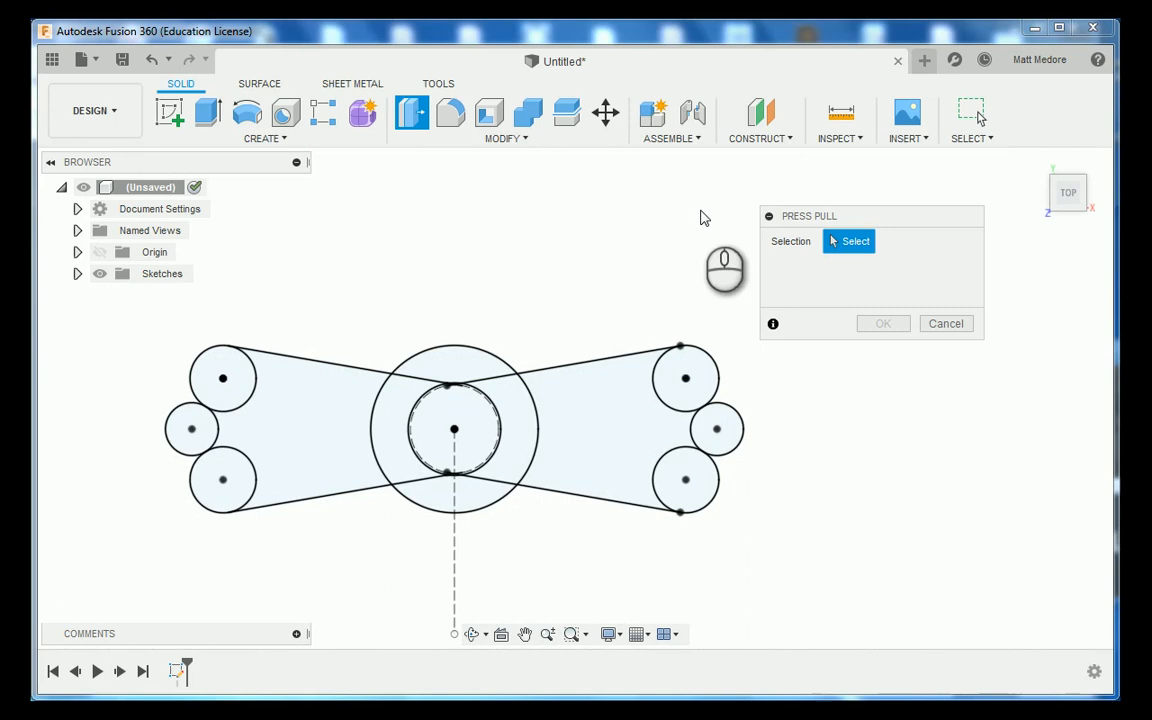
scroll(601, 298, "down", 1)
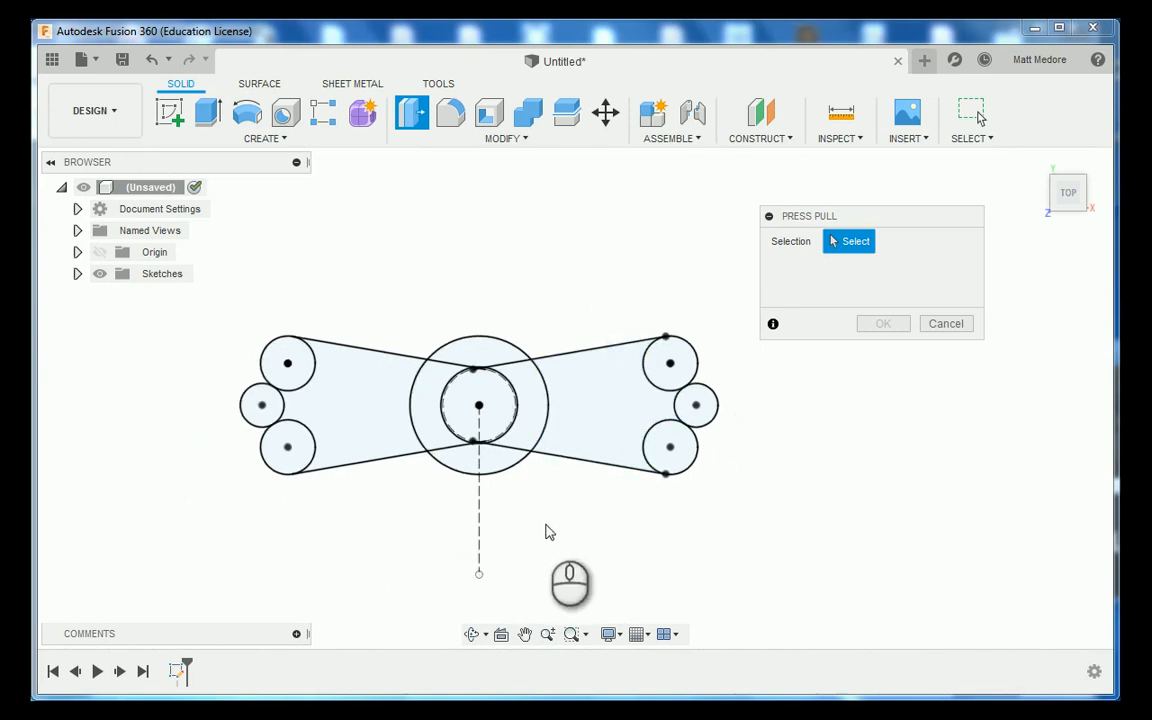
mouse_move(220, 290)
left_mouse_down()
mouse_move(361, 487)
mouse_move(797, 521)
left_mouse_up()
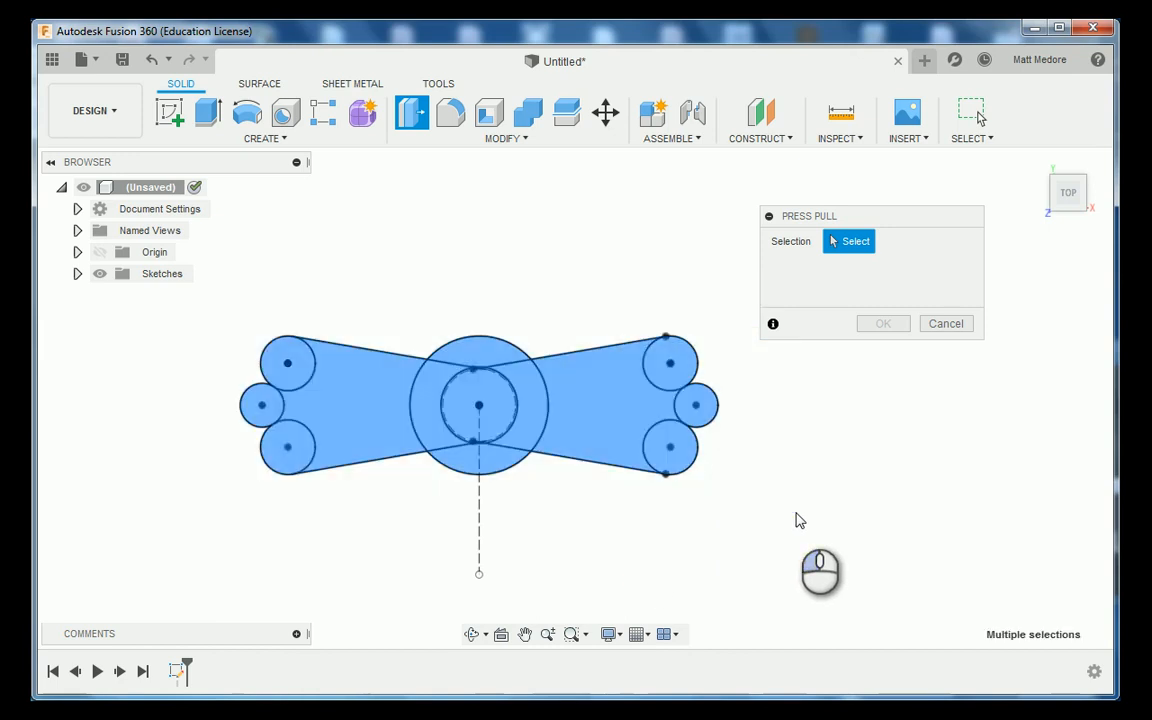
scroll(458, 533, "up", 1)
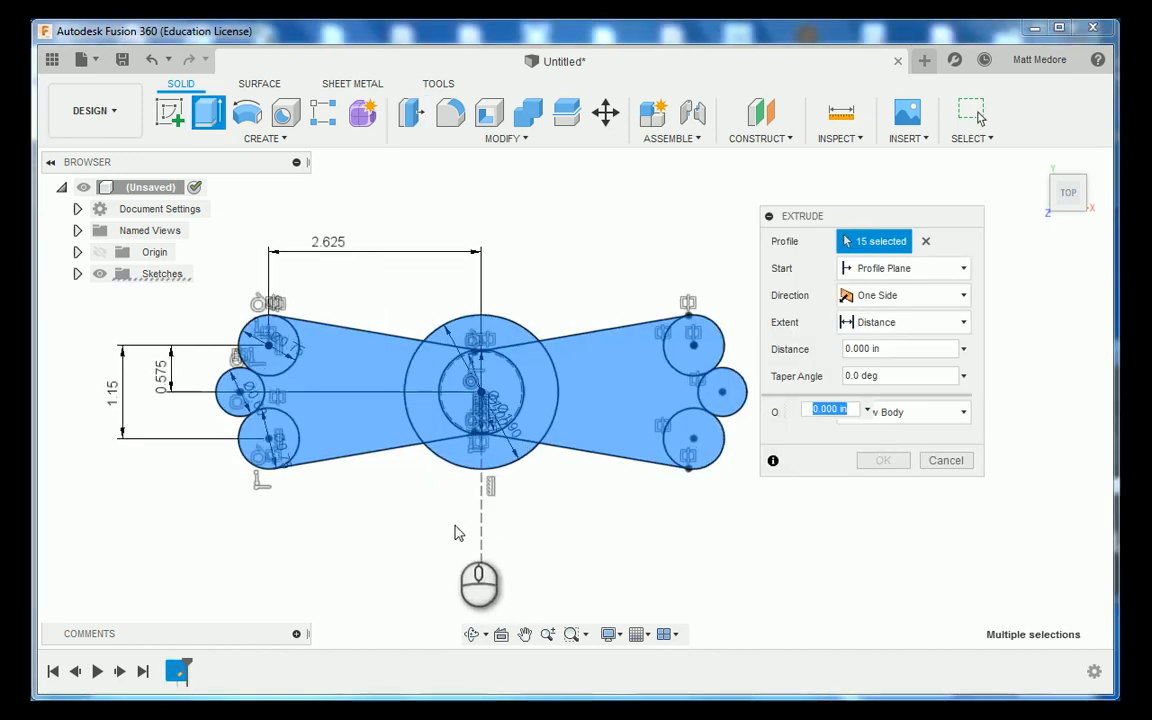
left_click(240, 392)
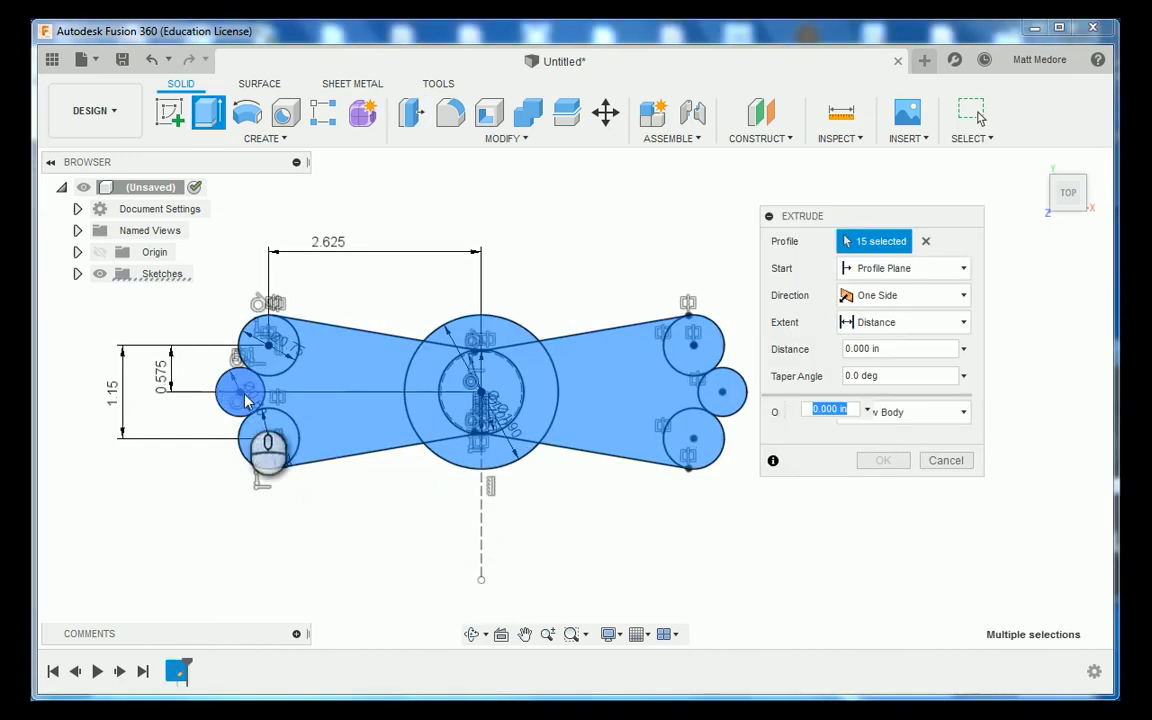
left_click(730, 400)
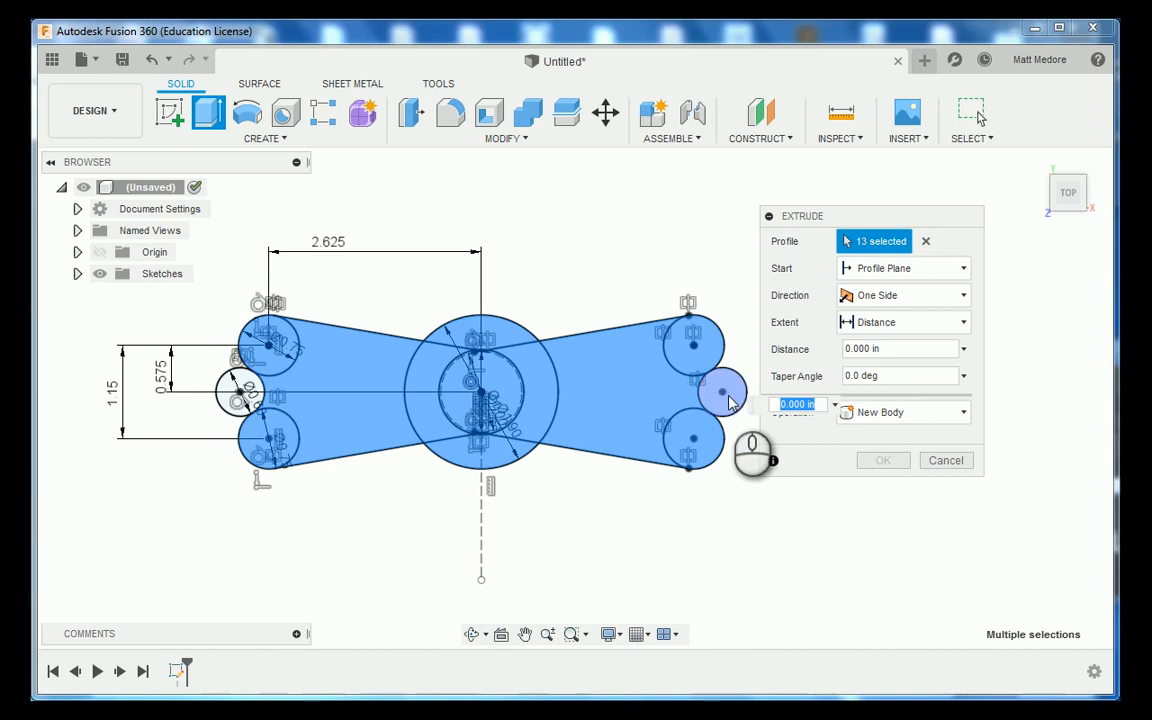
Exclude the central 1.05 in circle and the small slivers at its upper and lower edges from the extrusion's profile selection
scroll(507, 458, "up", 3)
scroll(507, 458, "up", 2)
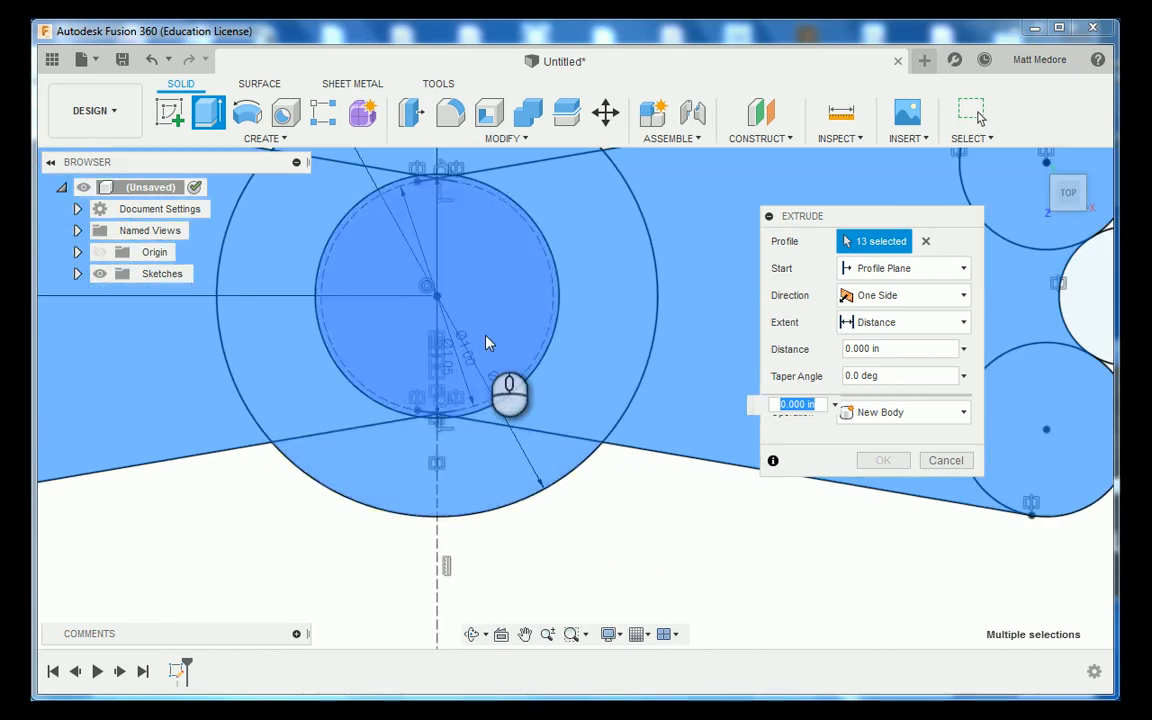
left_click(488, 342)
scroll(465, 455, "up", 2)
scroll(447, 457, "up", 4)
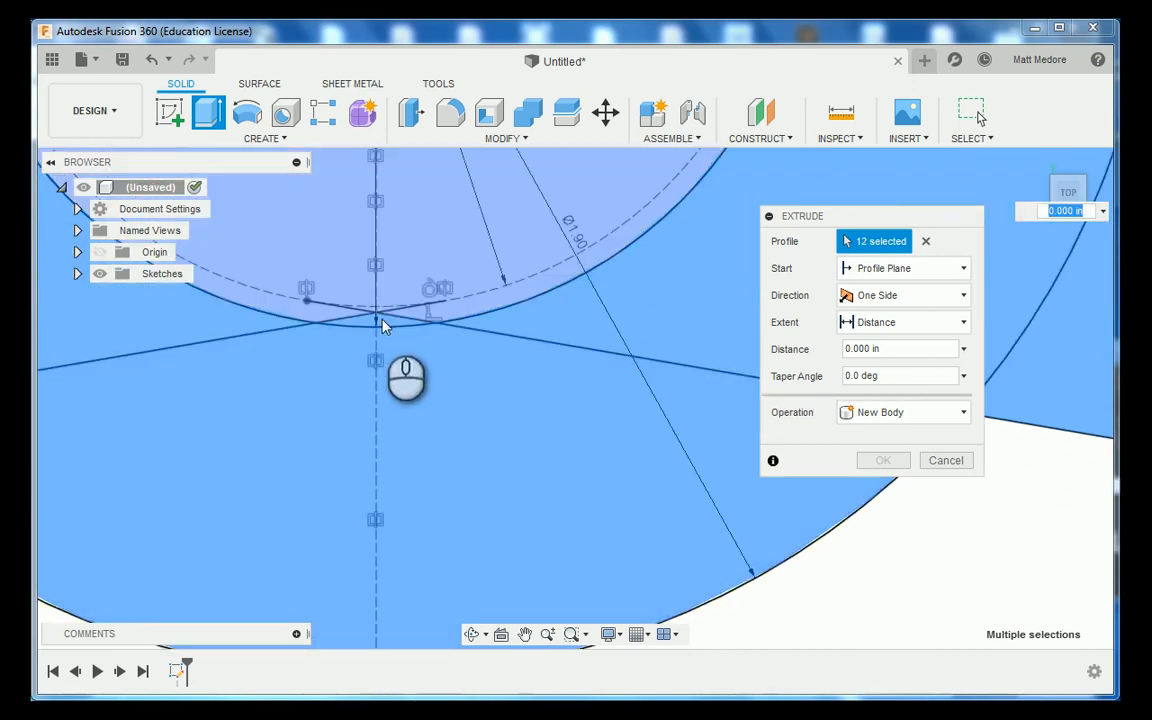
scroll(578, 517, "up", 4)
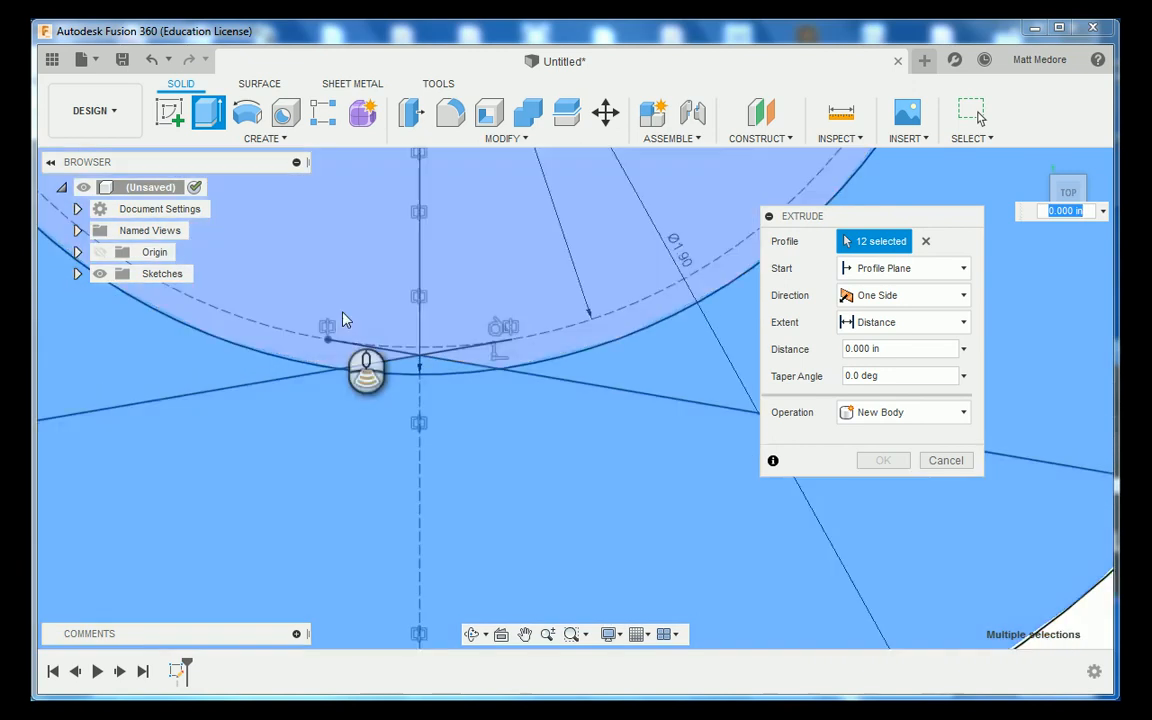
scroll(345, 318, "down", 5)
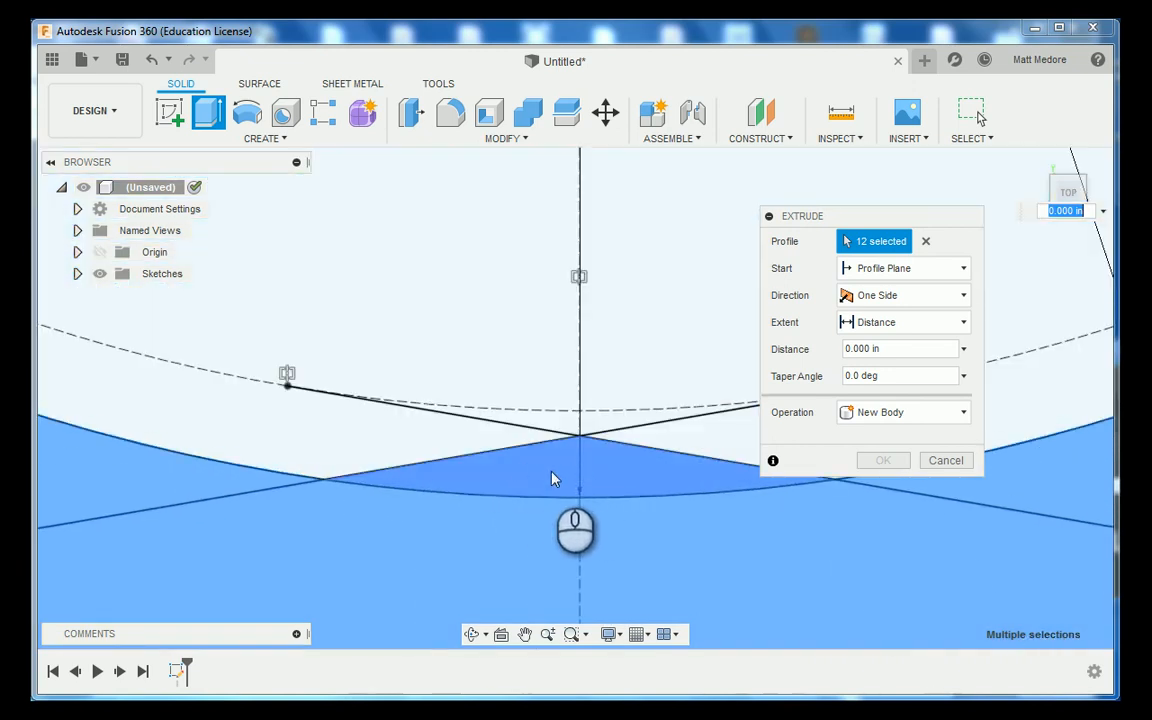
left_click(557, 477)
scroll(542, 571, "down", 5)
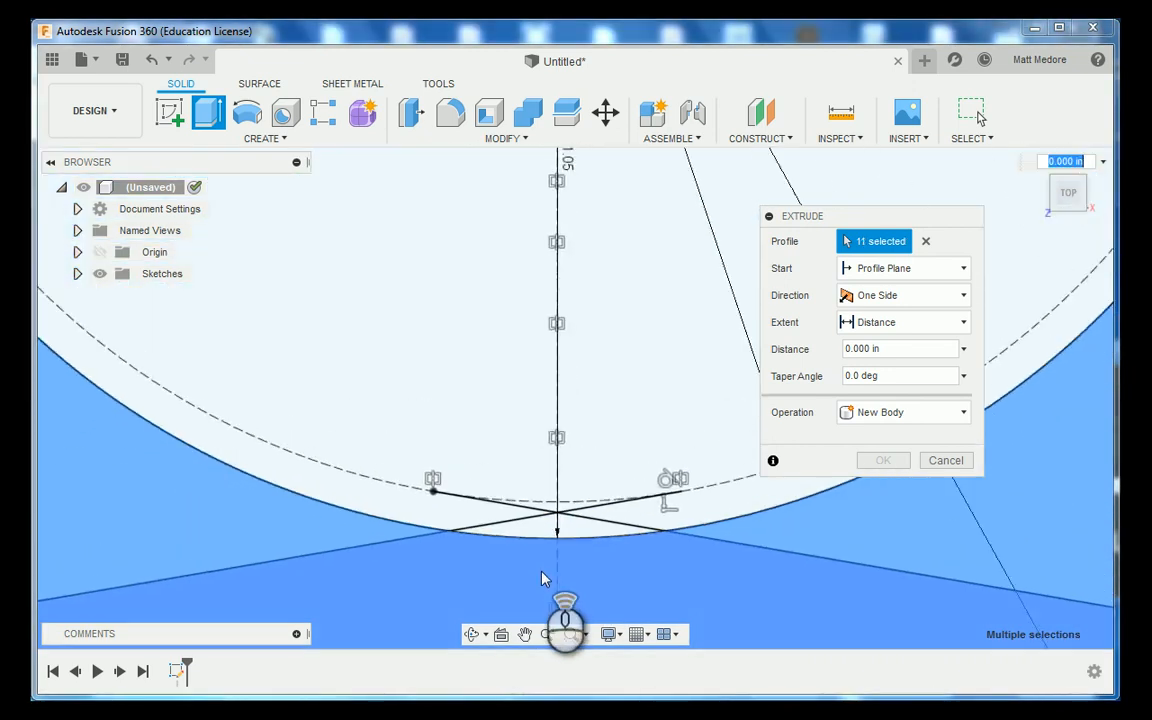
scroll(537, 580, "down", 3)
scroll(545, 298, "up", 6)
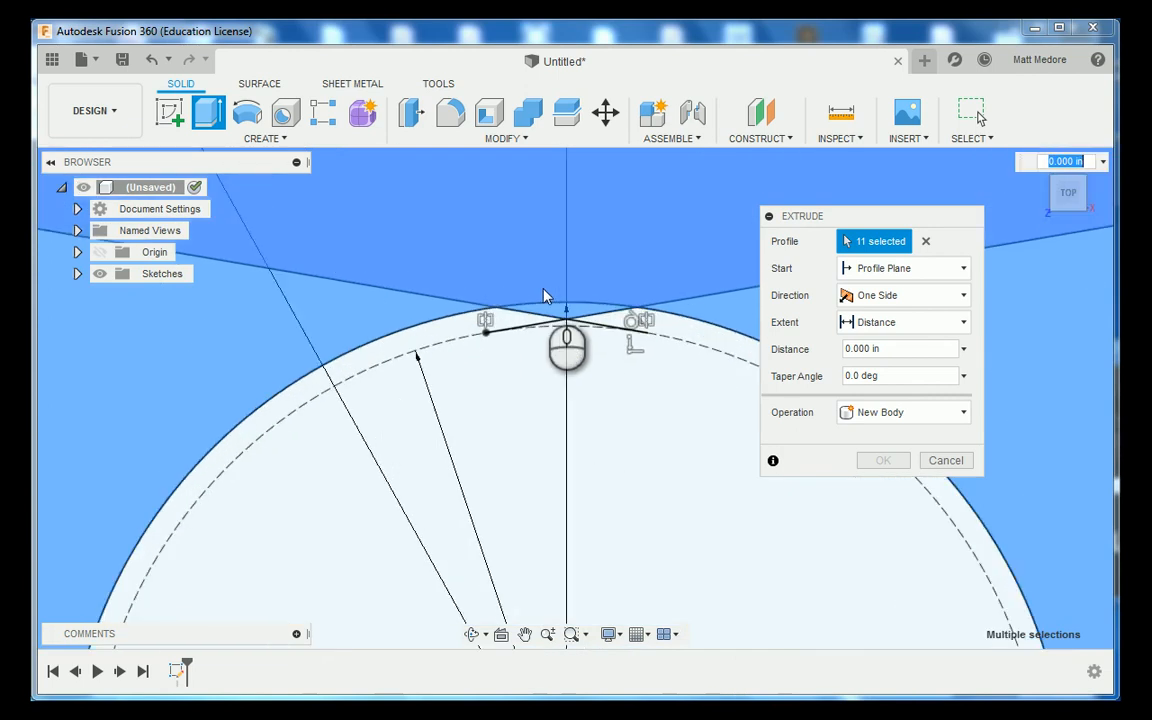
left_click(577, 323)
scroll(464, 386, "down", 4)
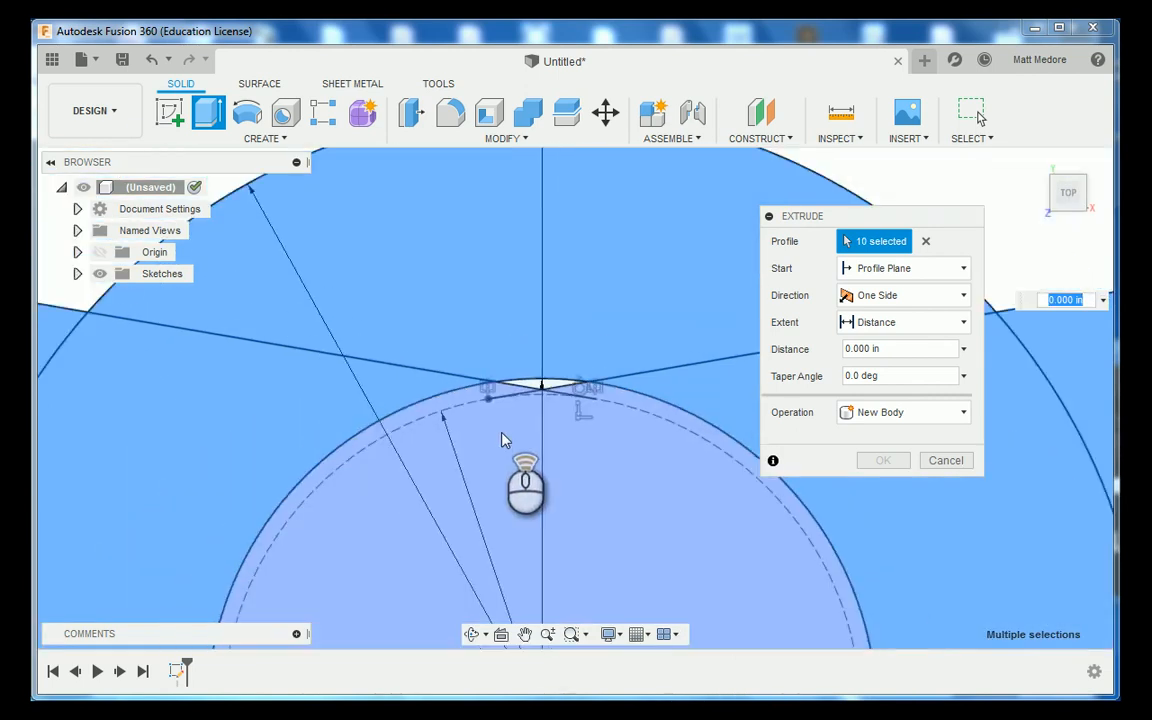
scroll(503, 440, "down", 5)
scroll(380, 320, "down", 2)
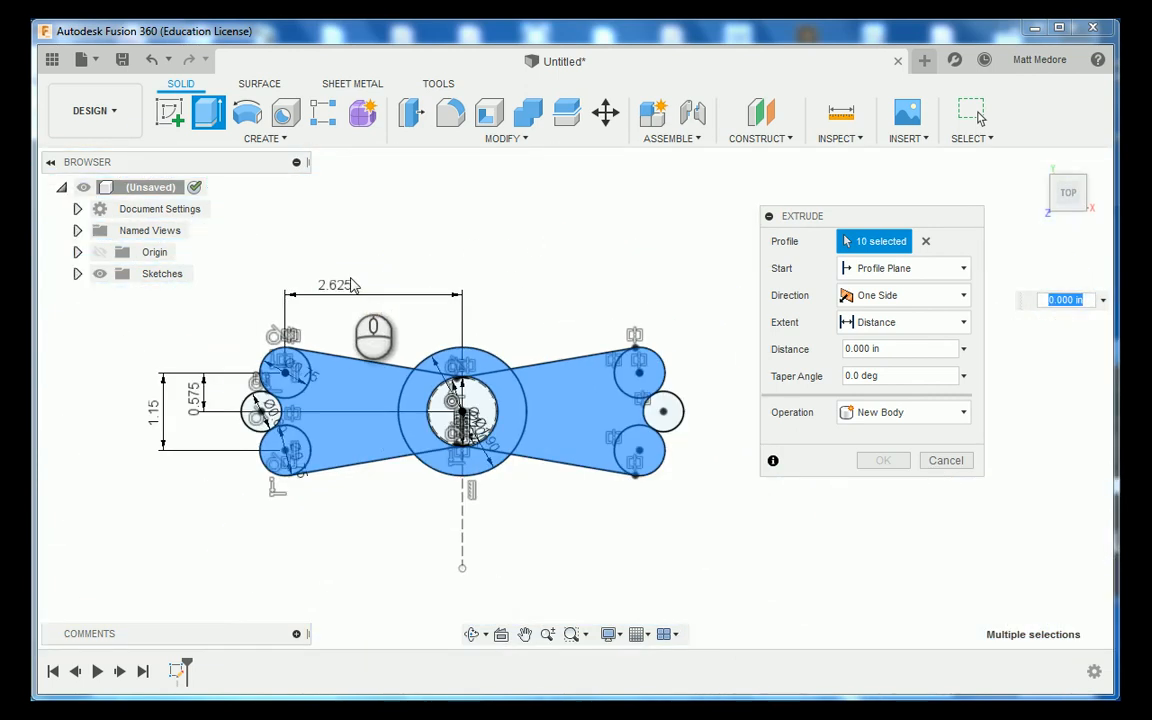
scroll(399, 548, "up", 3)
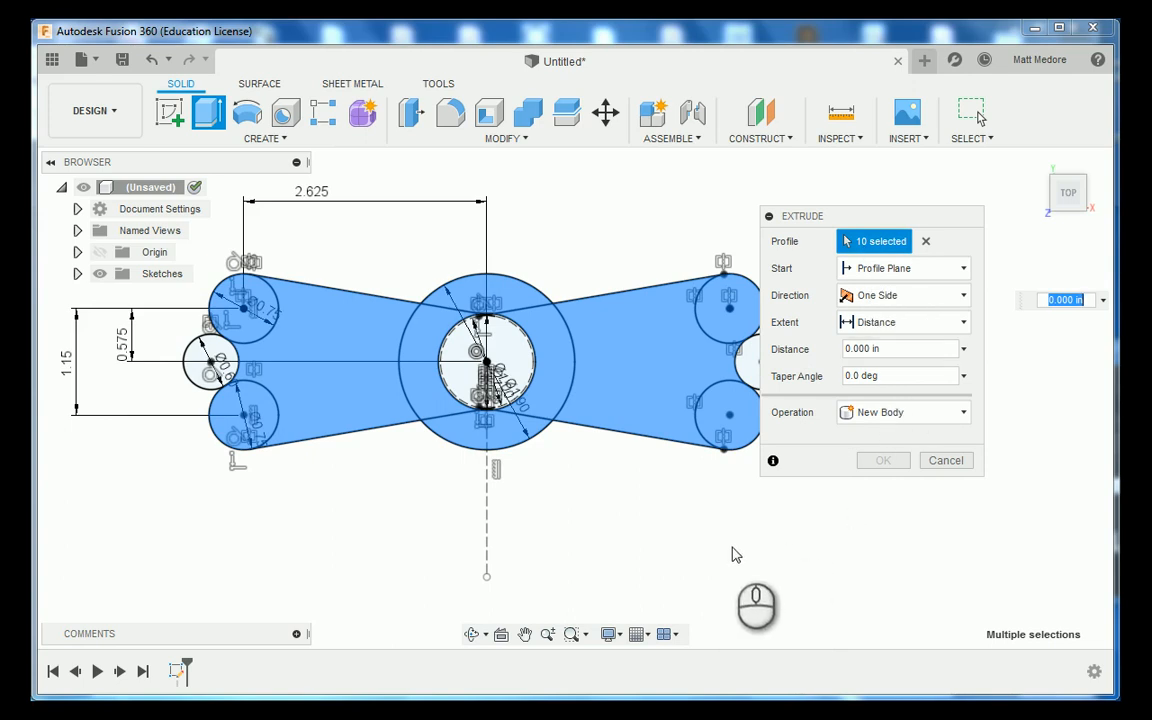
Extrude the selected outline profiles 0.750 in to one side as a new body
key("Return")
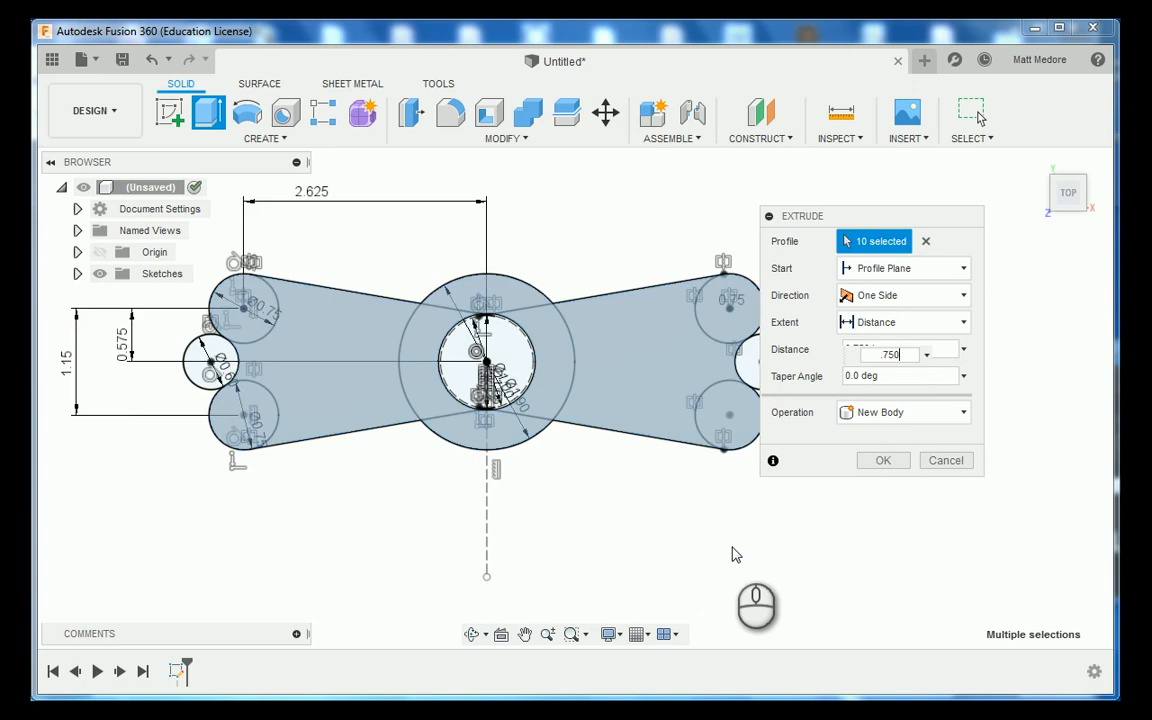
key("Return")
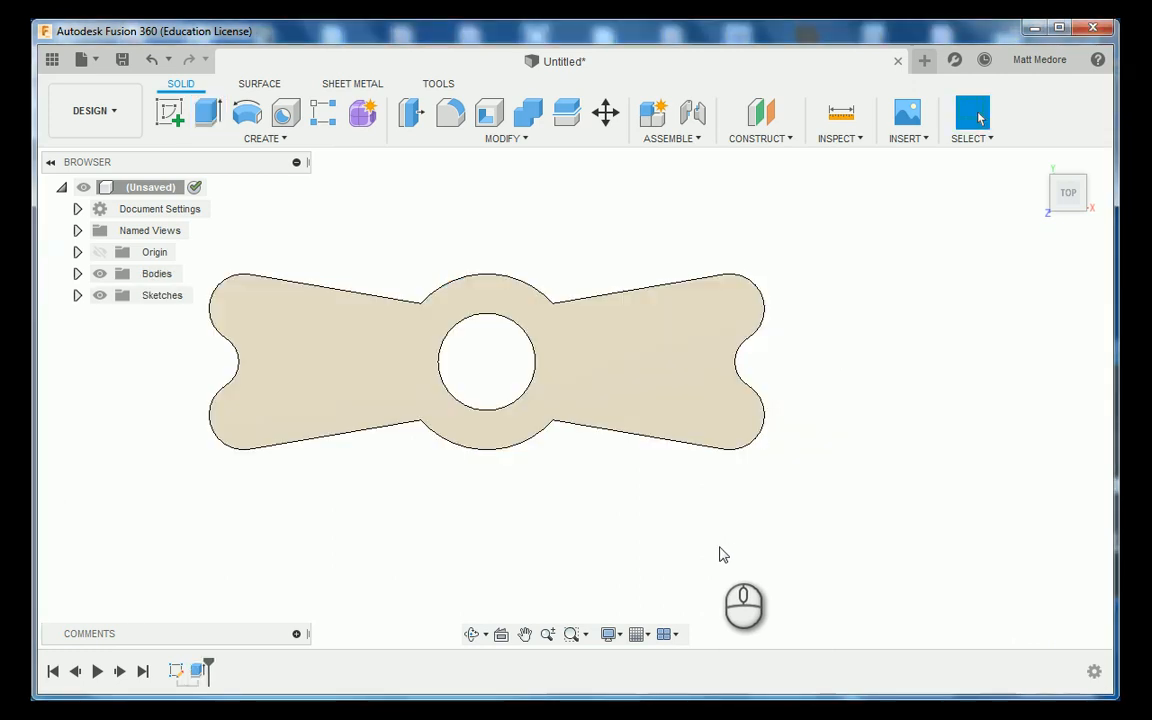
middle_click_drag(612, 524, 576, 482, "shift")
middle_click_drag(581, 490, 594, 501, "shift")
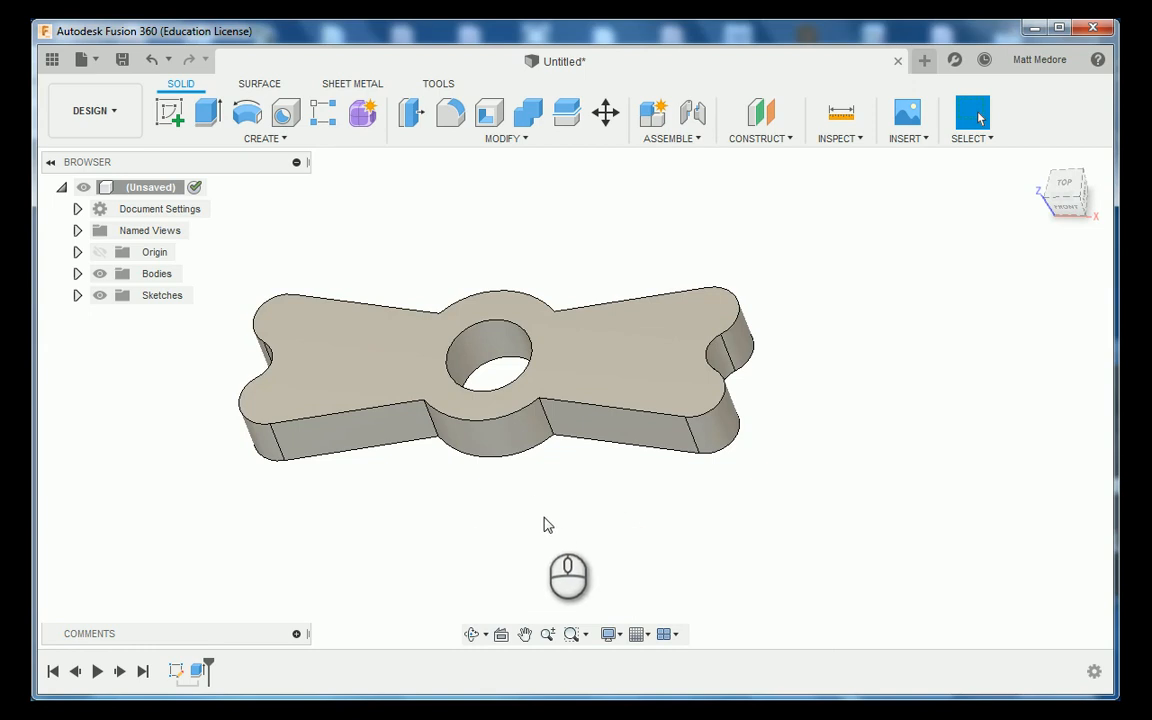
Start a Fillet on the two front vertical edges where the arms meet the round hub
scroll(328, 459, "up", 2)
scroll(335, 461, "up", 2)
middle_click_drag(460, 505, 703, 386, "shift")
left_click(695, 375)
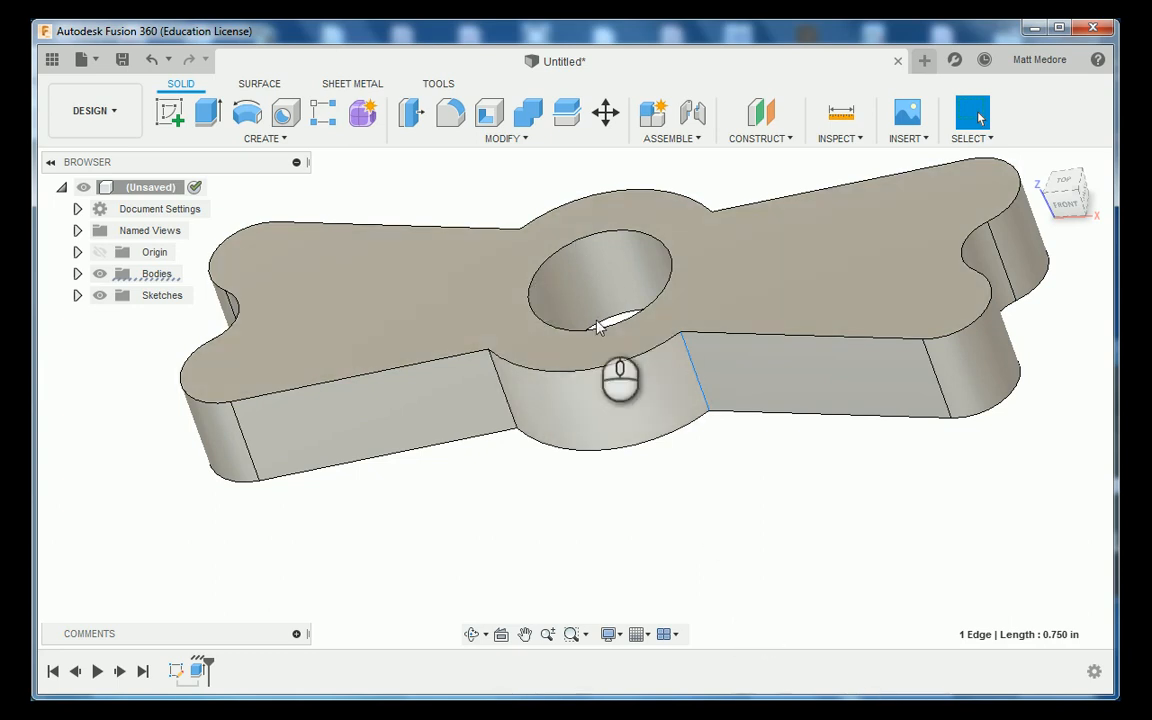
left_click(512, 137)
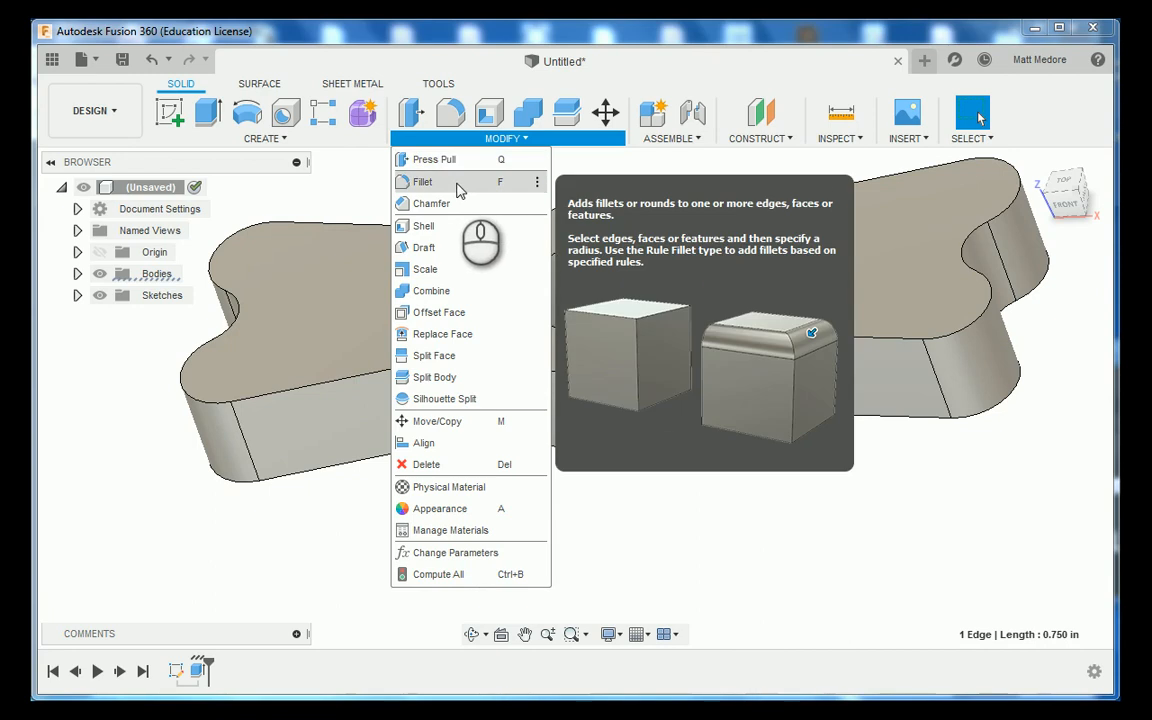
left_click(458, 190)
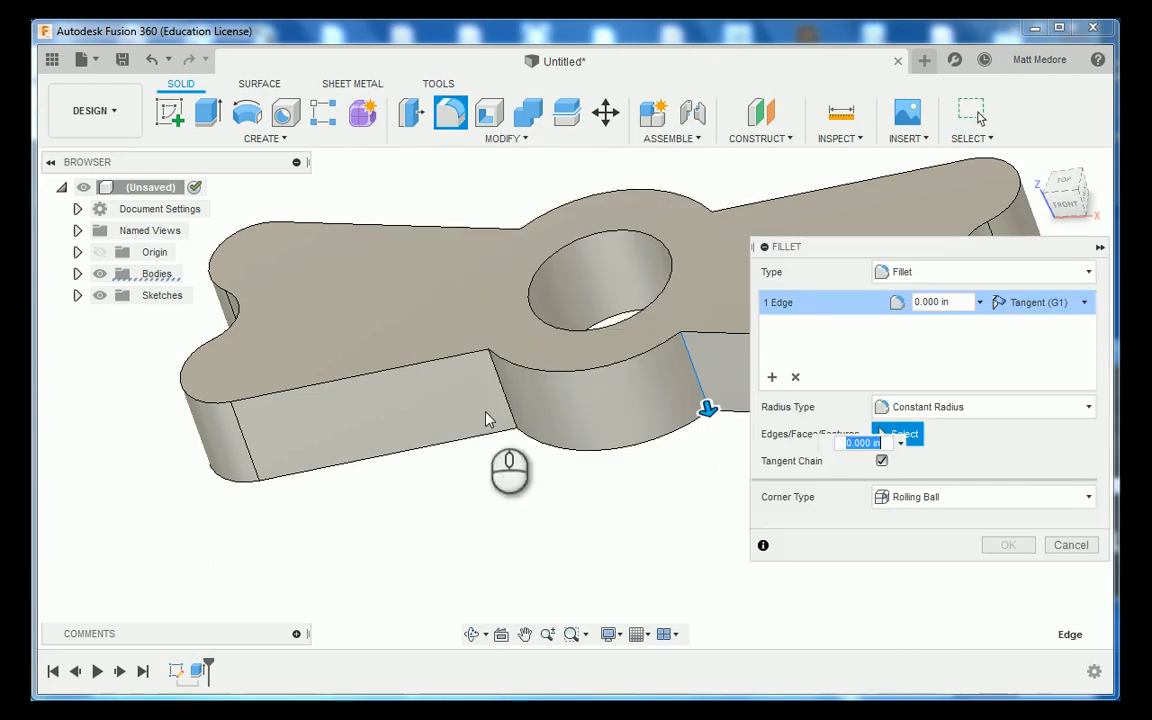
middle_click_drag(480, 410, 580, 522, "shift")
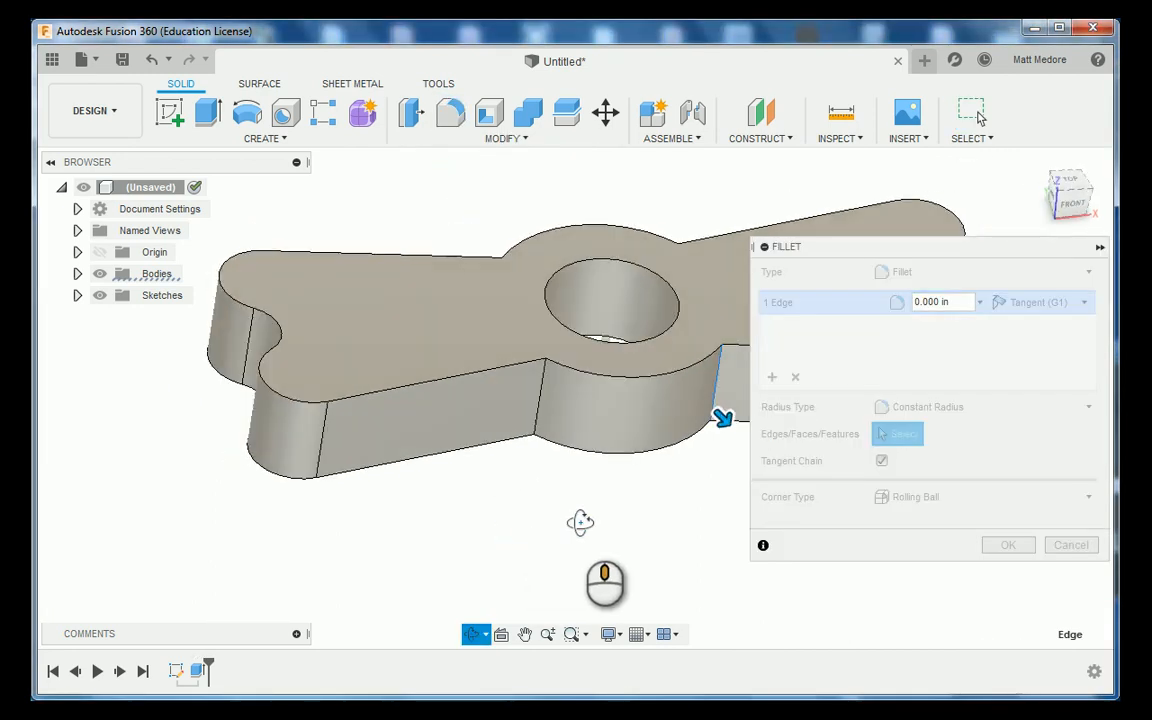
left_click(541, 395)
Add the two rear vertical hub edges to the fillet and round all four with a 0.300 in constant radius
middle_click_drag(519, 481, 598, 405, "shift")
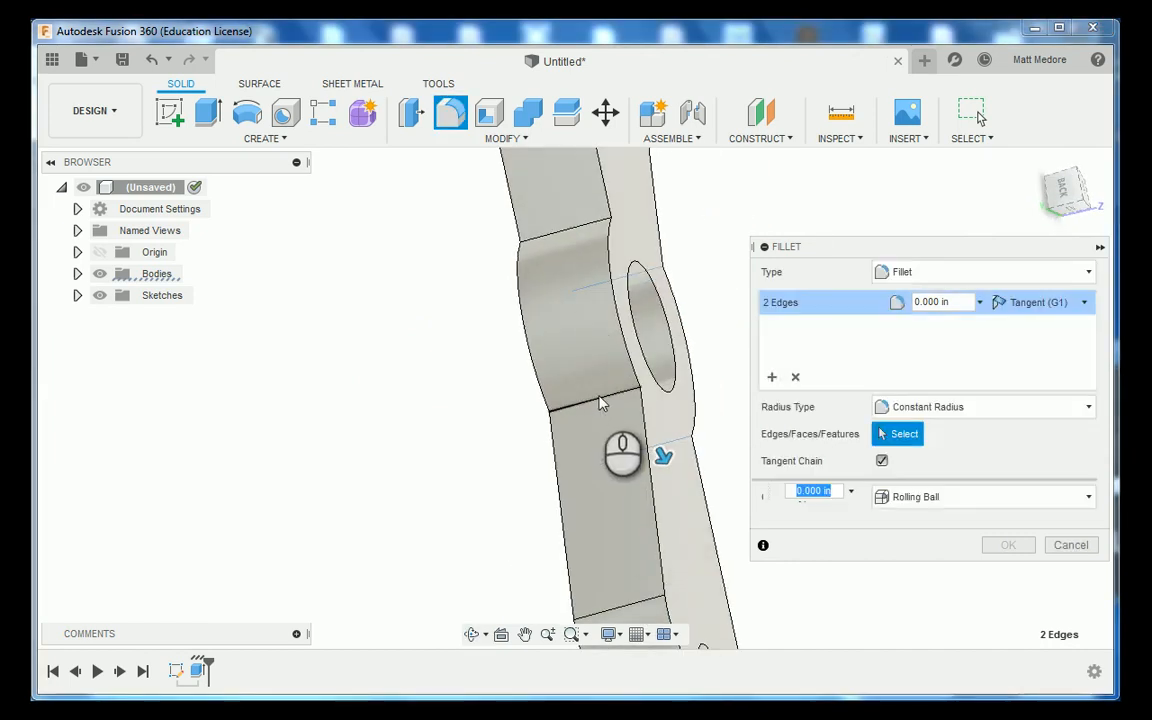
left_click(598, 405)
middle_click_drag(465, 334, 562, 220, "shift")
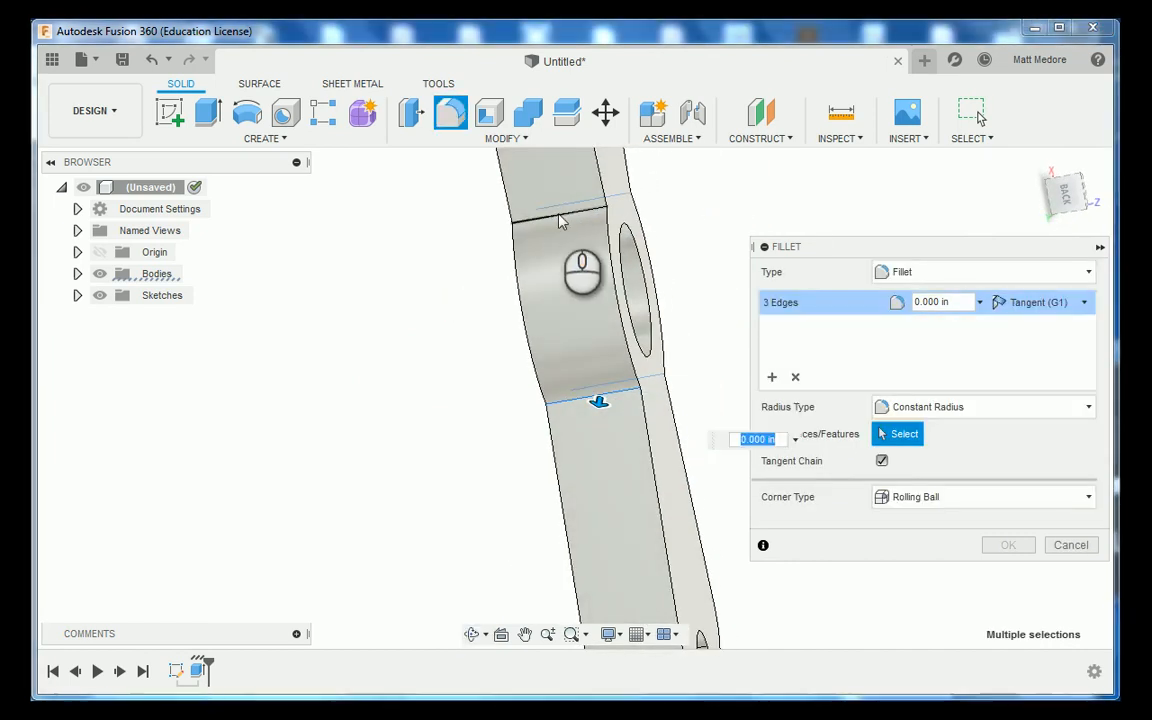
left_click(562, 216)
middle_click_drag(509, 373, 323, 500, "shift")
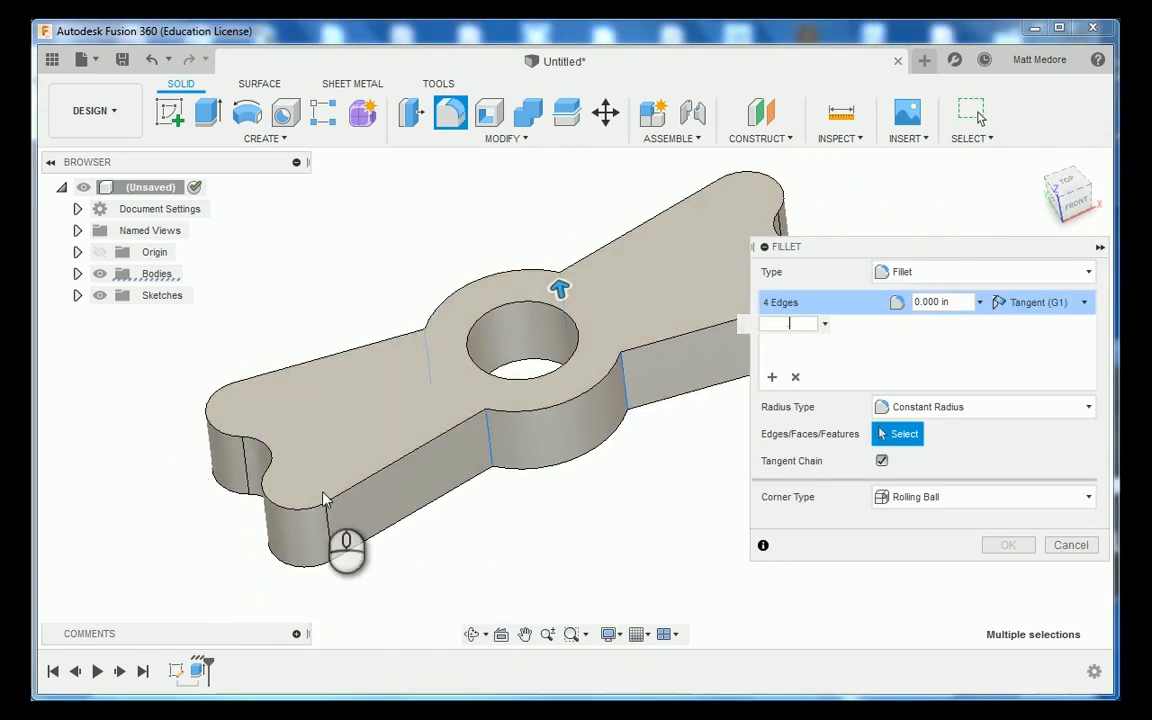
key("Return")
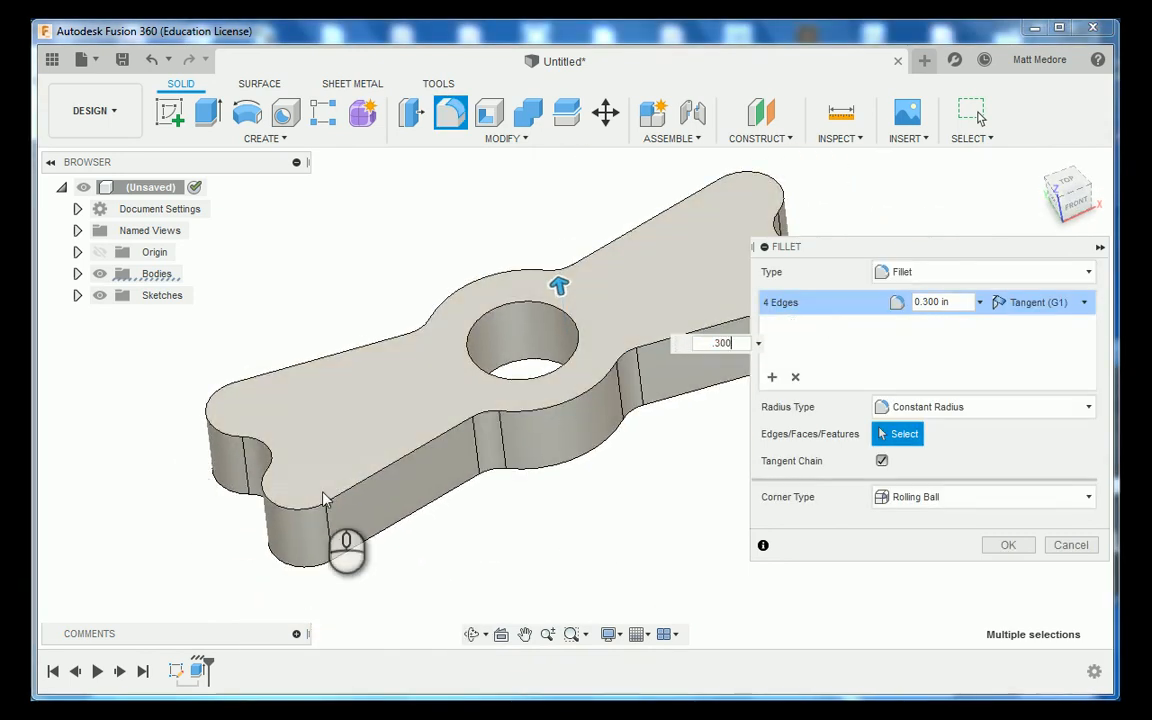
key("Return")
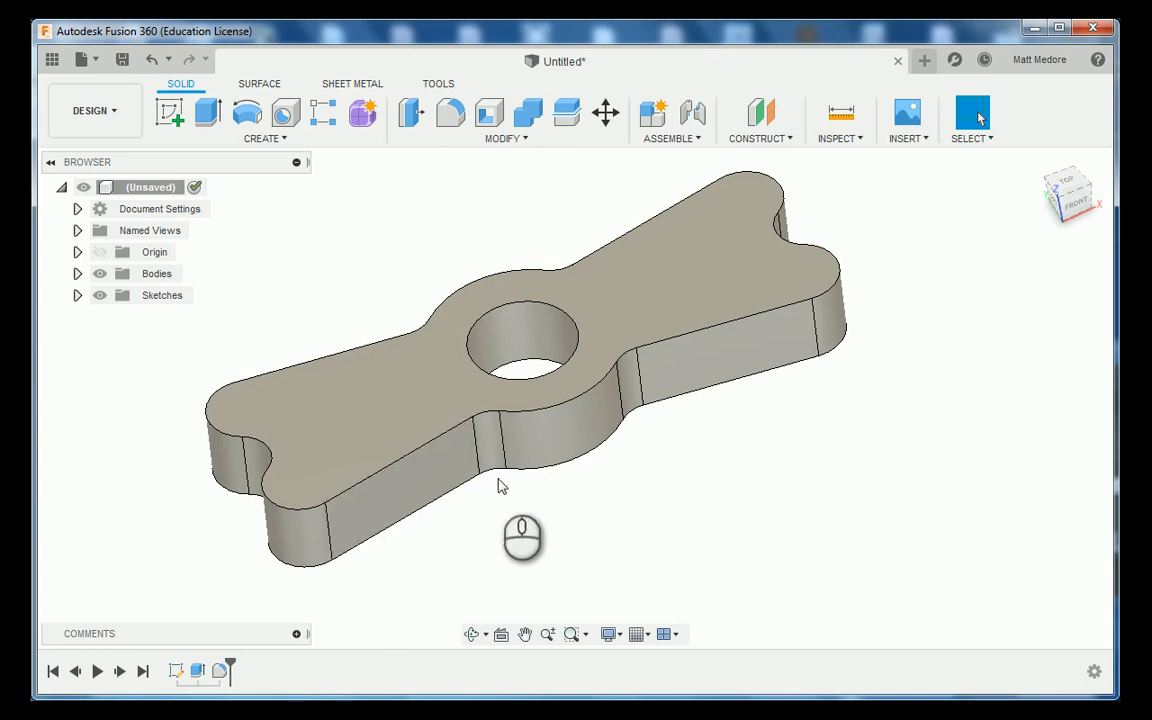
Start a new line sketch on the top face of the body
middle_click_drag(553, 468, 598, 508, "shift")
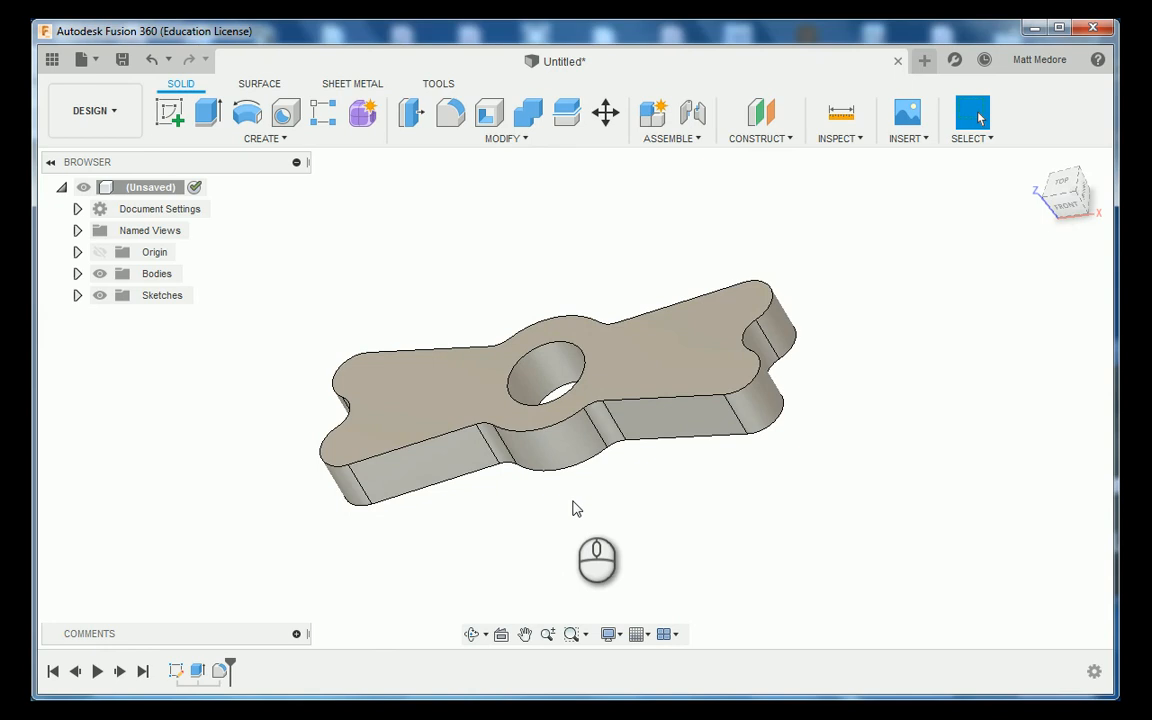
middle_click_drag(535, 496, 540, 524, "shift")
scroll(457, 473, "up", 2)
scroll(700, 450, "up", 2)
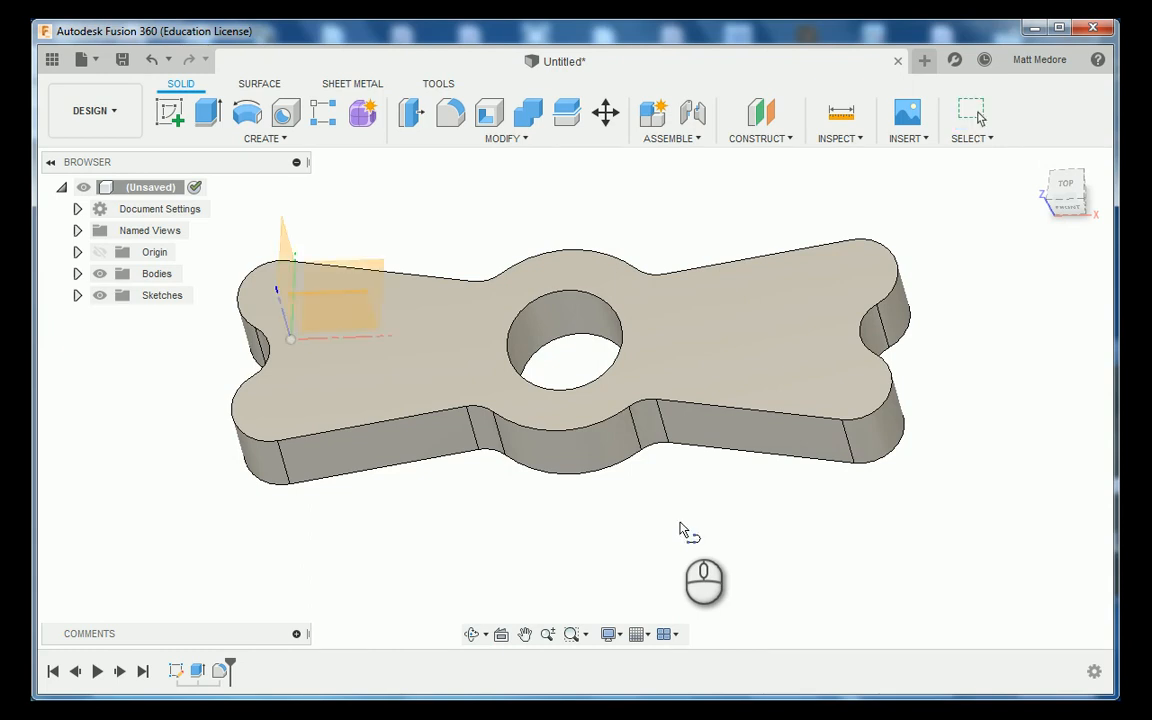
middle_click_drag(680, 528, 776, 342, "shift")
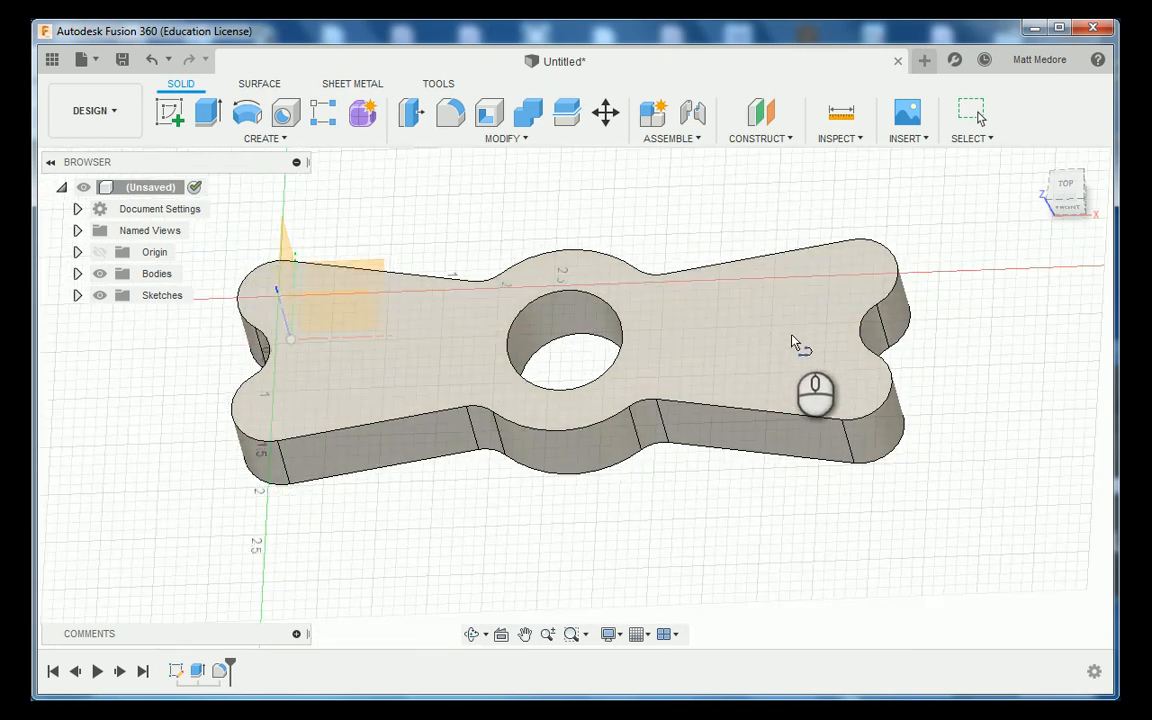
left_click(791, 339)
Draw a vertical construction line about 1.775 in long from the central hole's centre past the body's upper edge, and finish the sketch
scroll(650, 416, "up", 3)
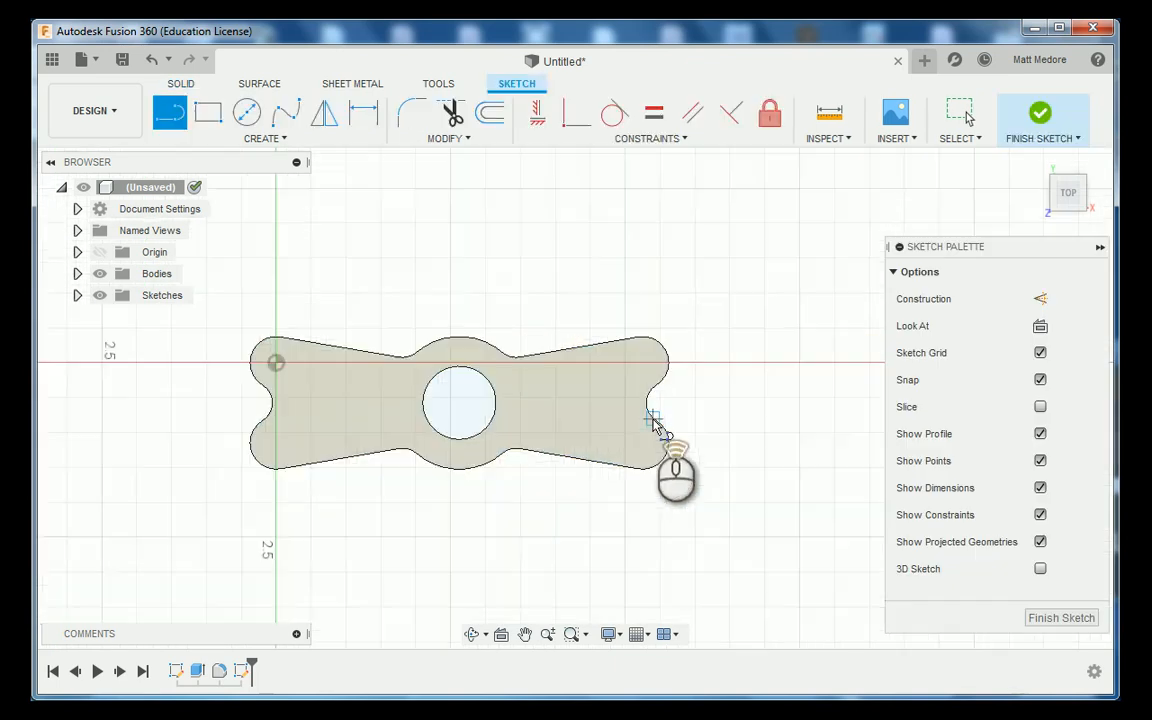
scroll(440, 426, "down", 2)
scroll(438, 428, "down", 3)
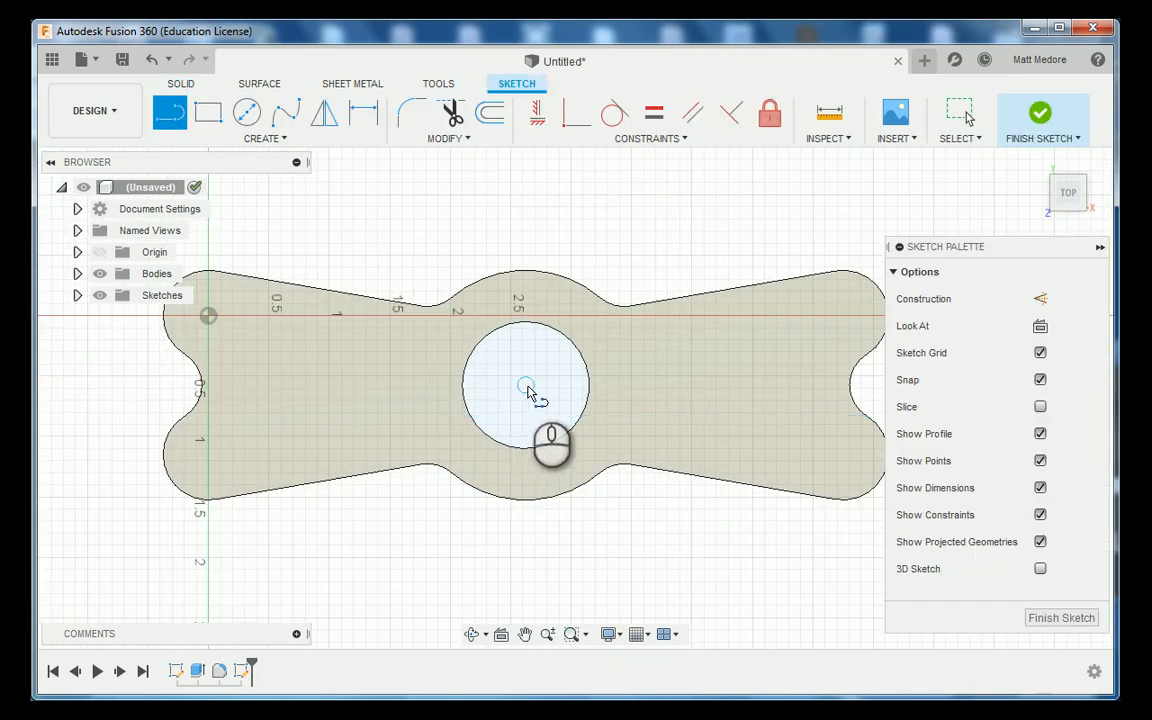
left_click(527, 386)
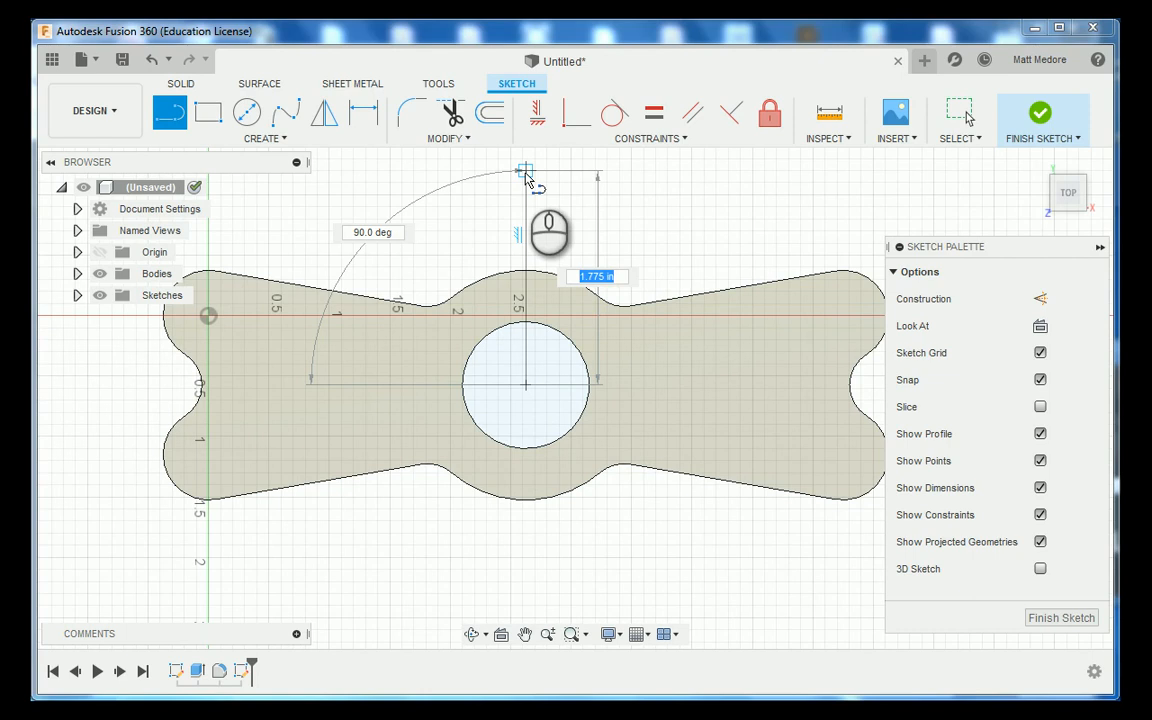
left_click(526, 174)
right_click(630, 209)
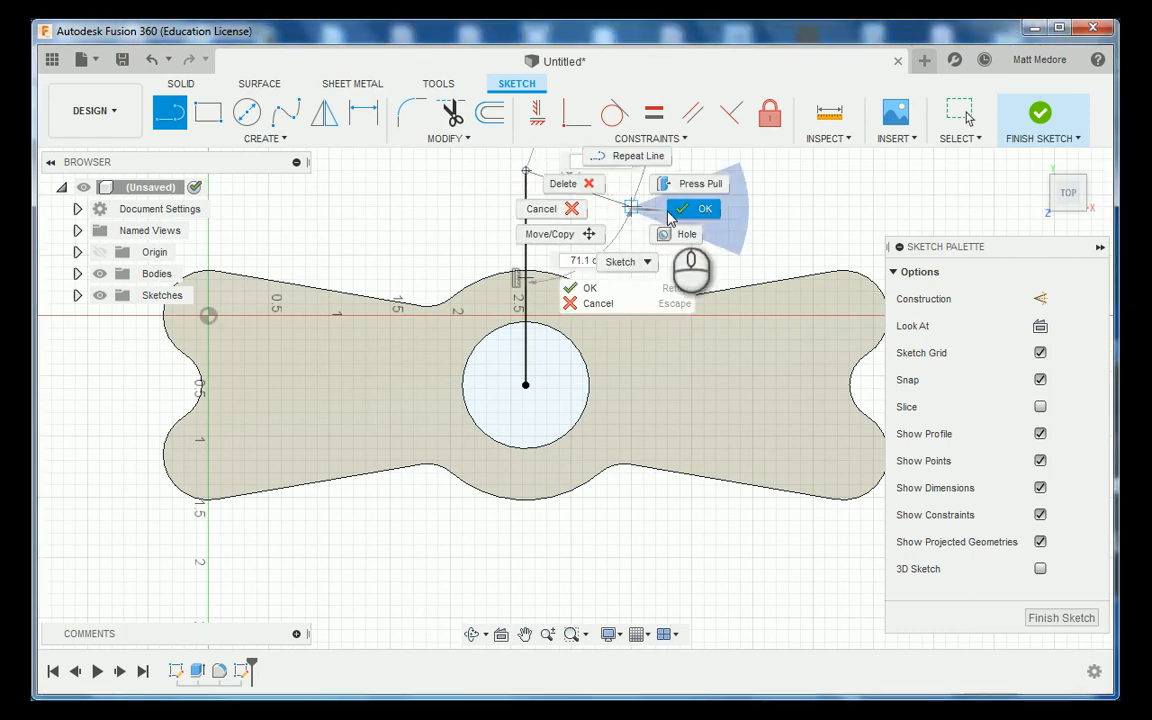
left_click(672, 219)
left_click(527, 220)
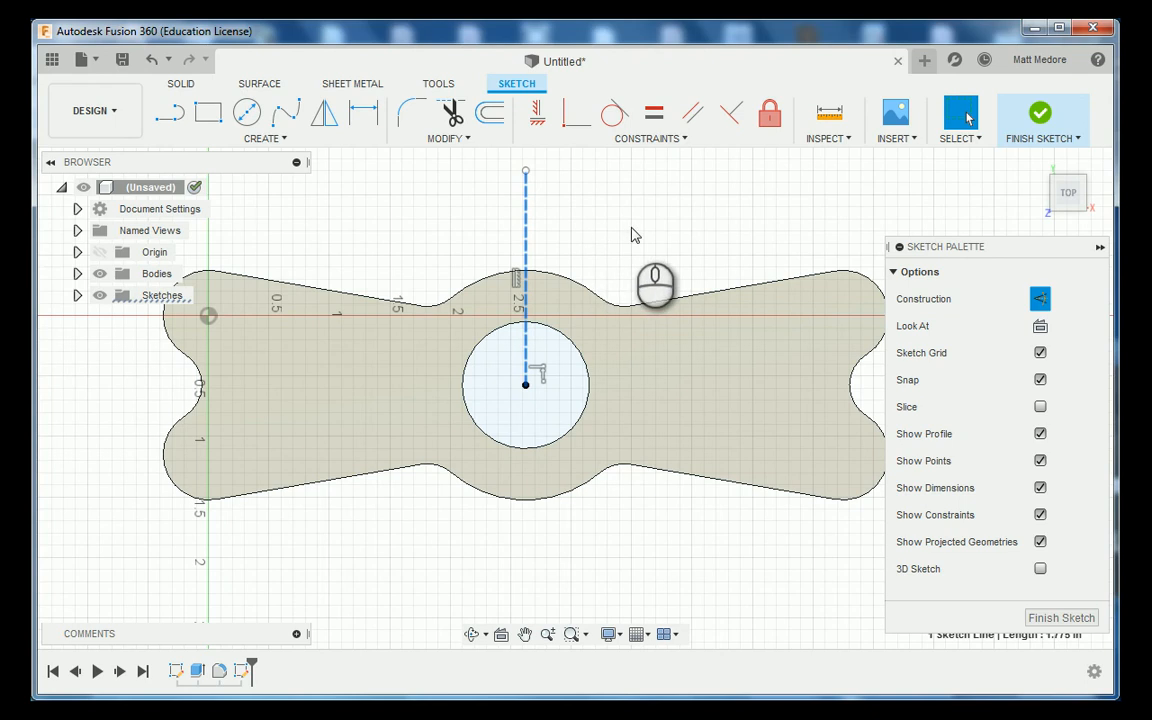
left_click(1044, 122)
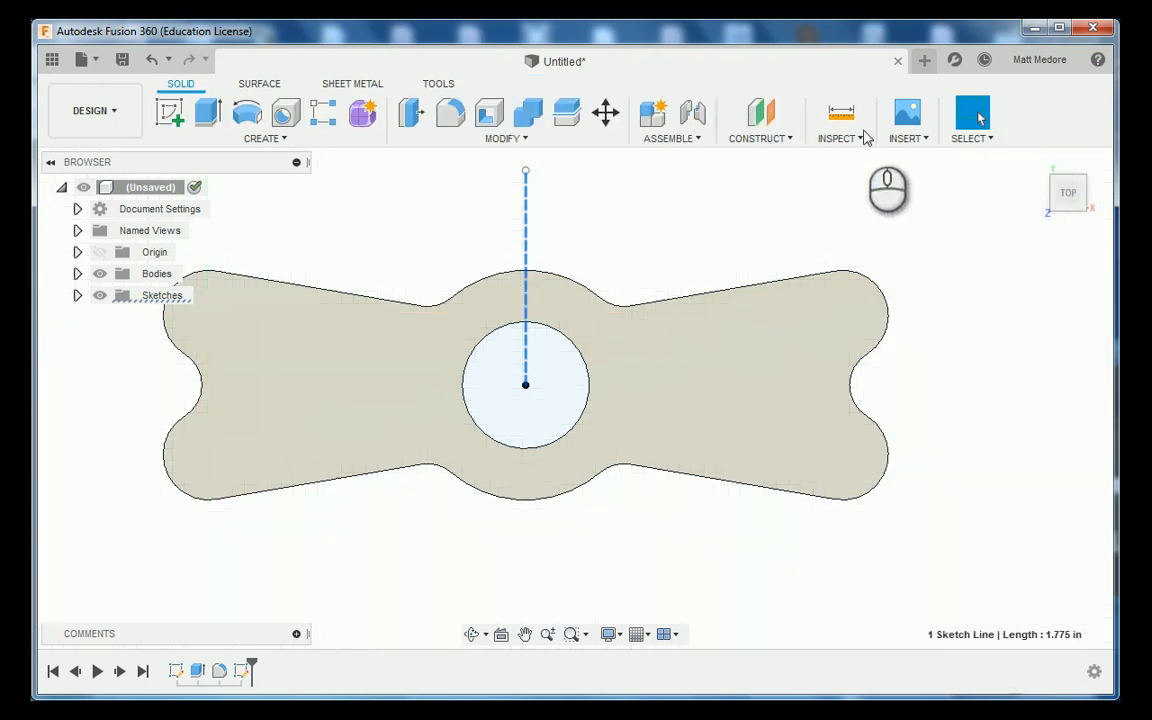
Create a Plane Along Path on the construction line at proportional distance 0, placing it at the hole's centre
left_click(757, 140)
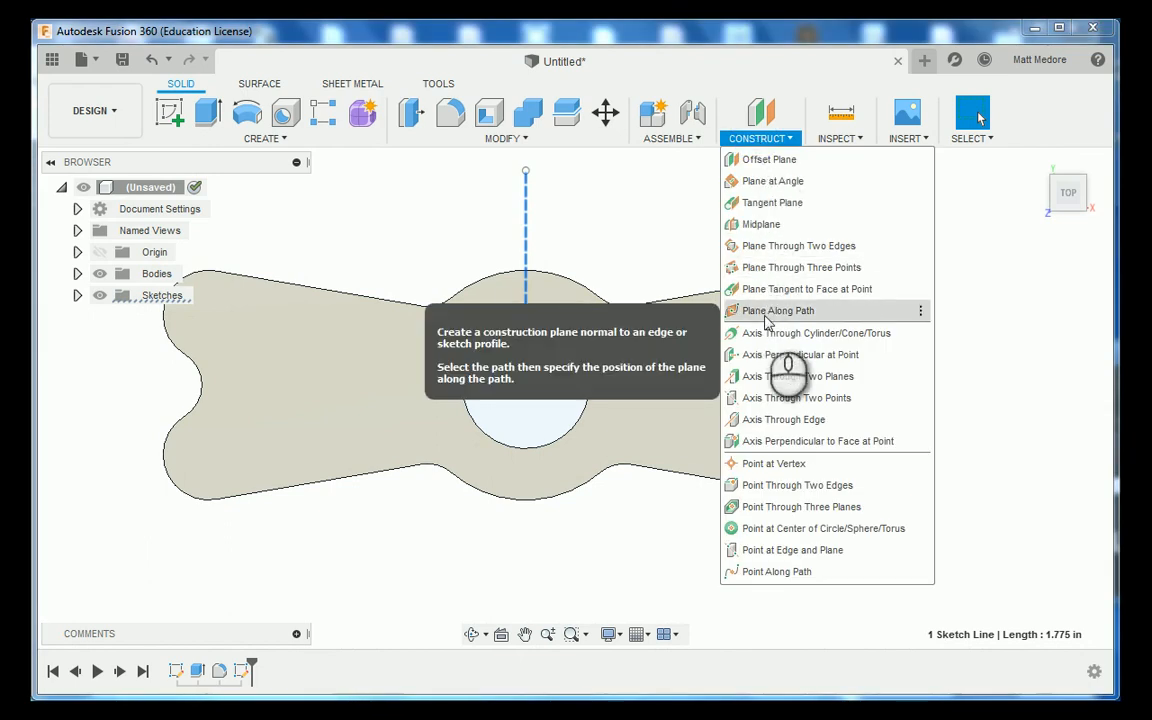
left_click(765, 313)
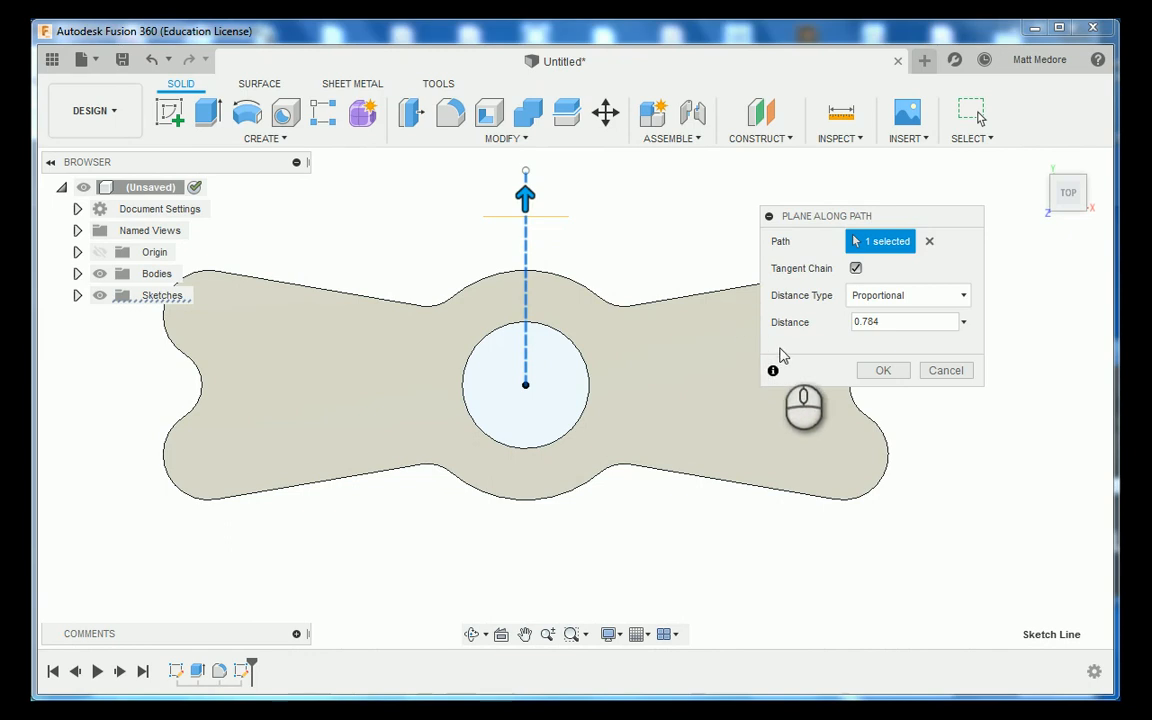
middle_click_drag(575, 402, 584, 405, "shift")
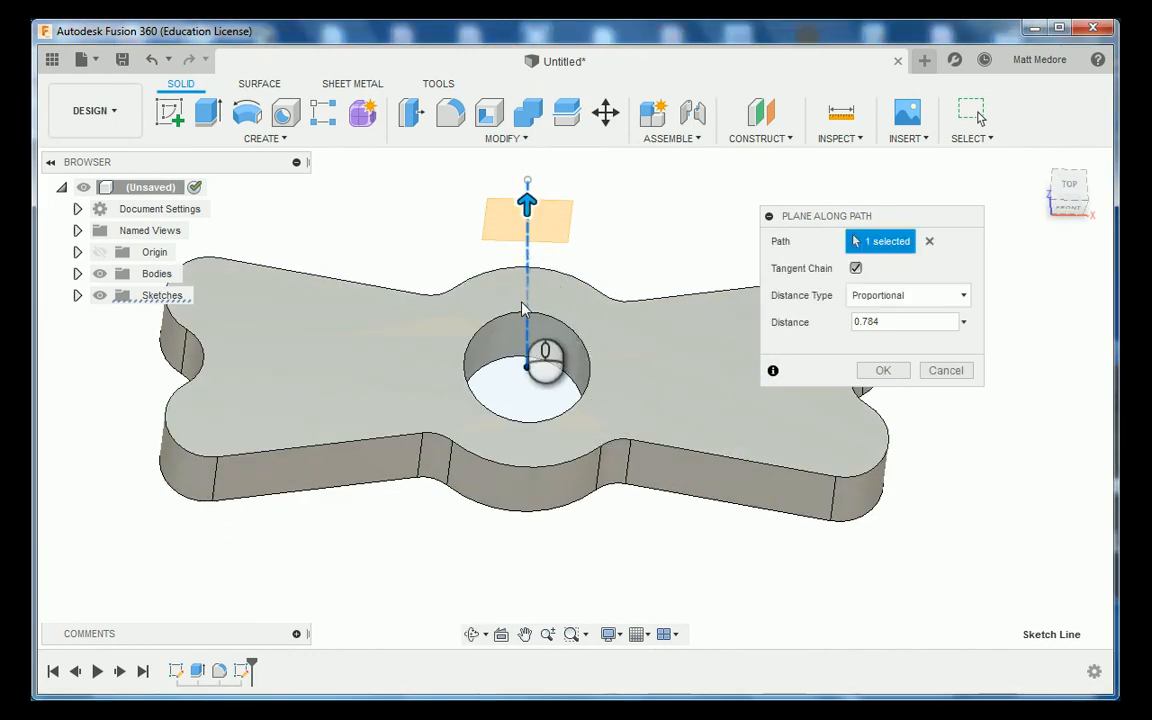
double_click(866, 322)
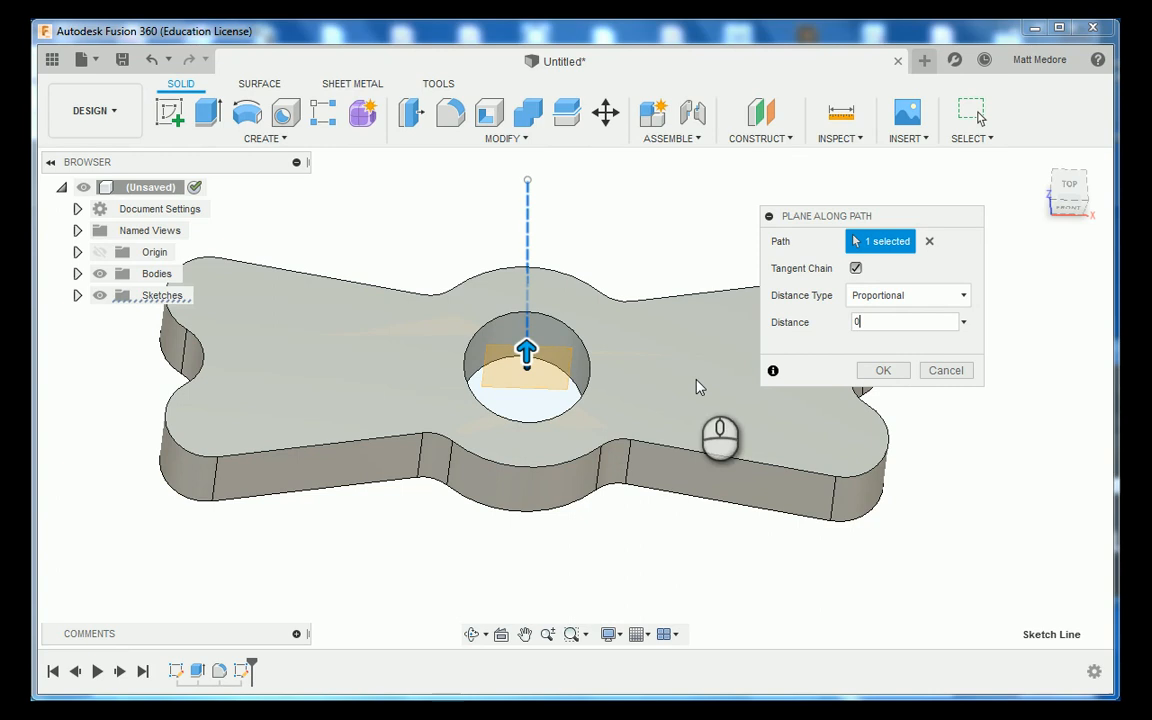
left_click(881, 371)
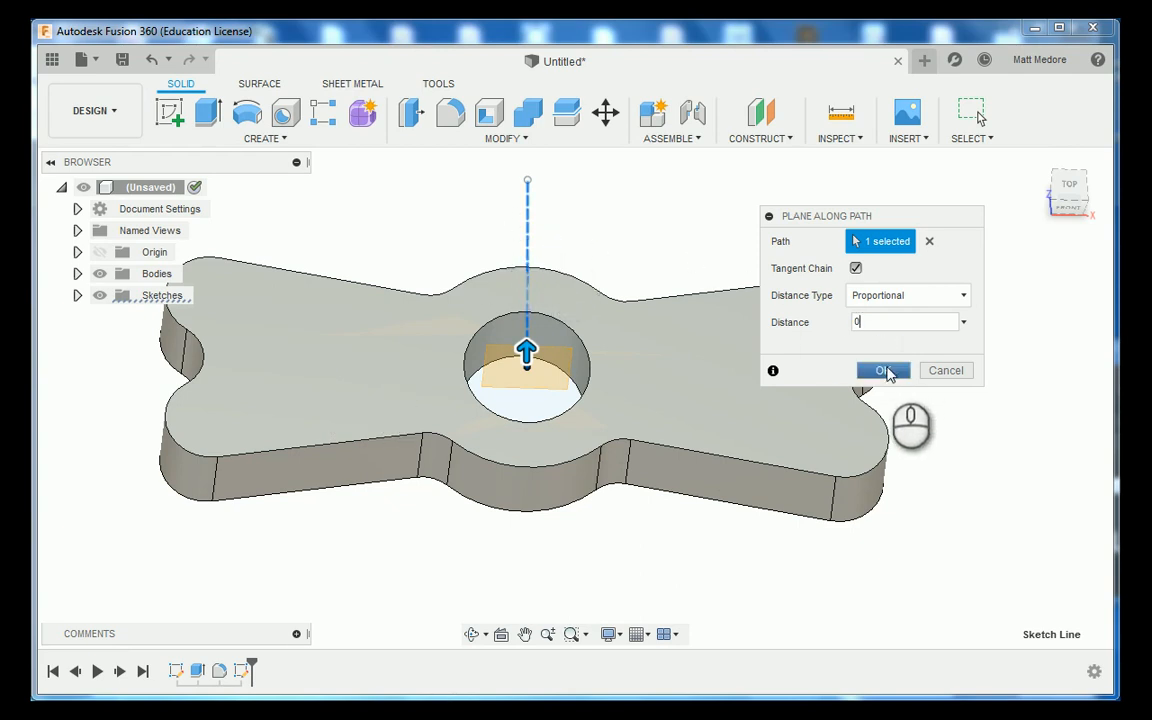
left_click(886, 372)
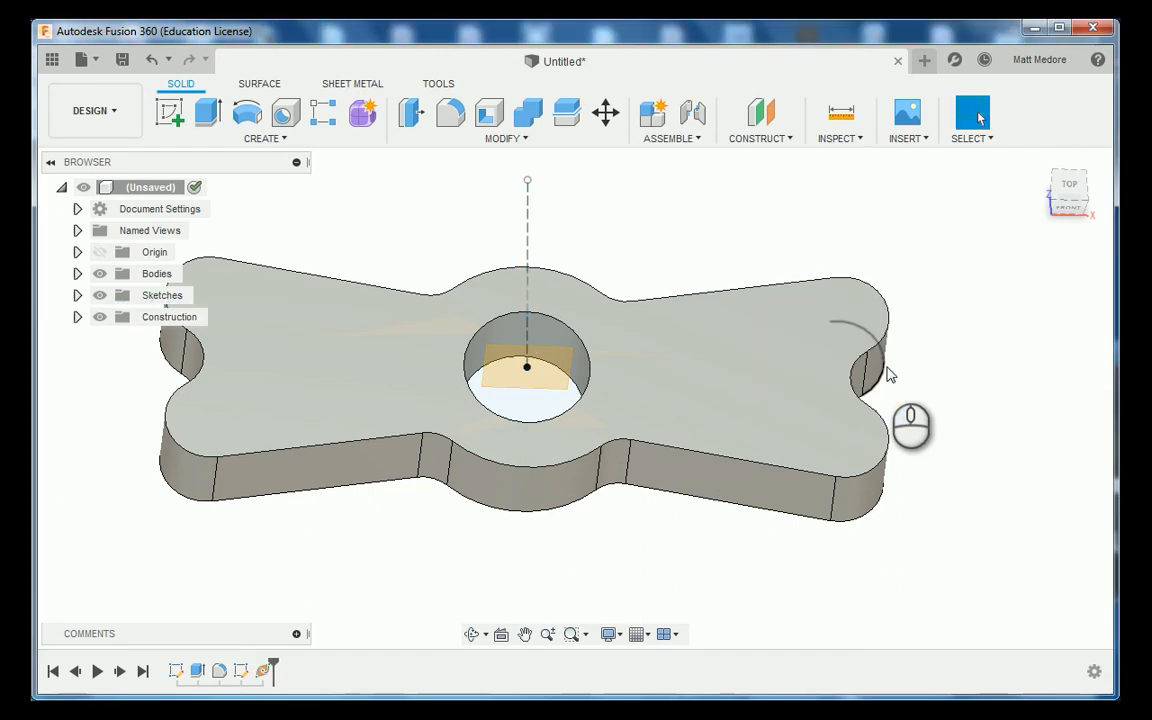
Examine the construction plane's position in the central hole and the body from a low front view
middle_click_drag(567, 508, 560, 404, "shift")
scroll(560, 404, "up", 5)
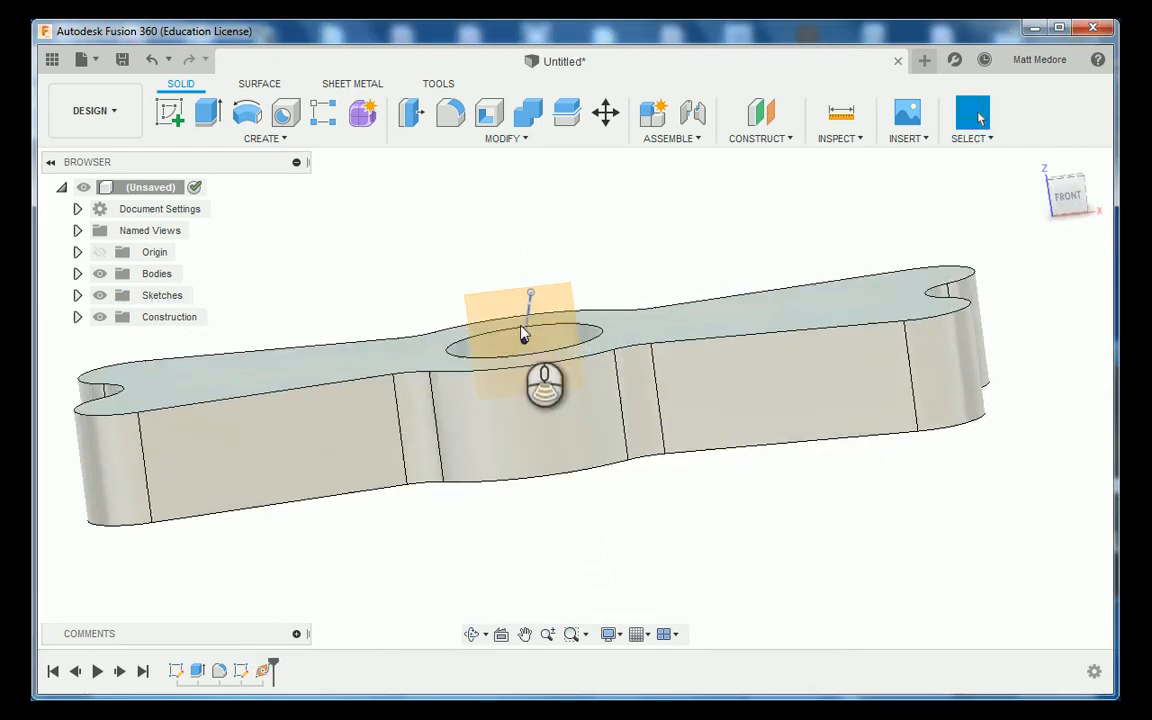
mouse_move(627, 193)
middle_mouse_down("shift")
mouse_move(612, 211)
mouse_move(623, 212)
mouse_move(622, 198)
middle_mouse_up("shift")
left_click(786, 343)
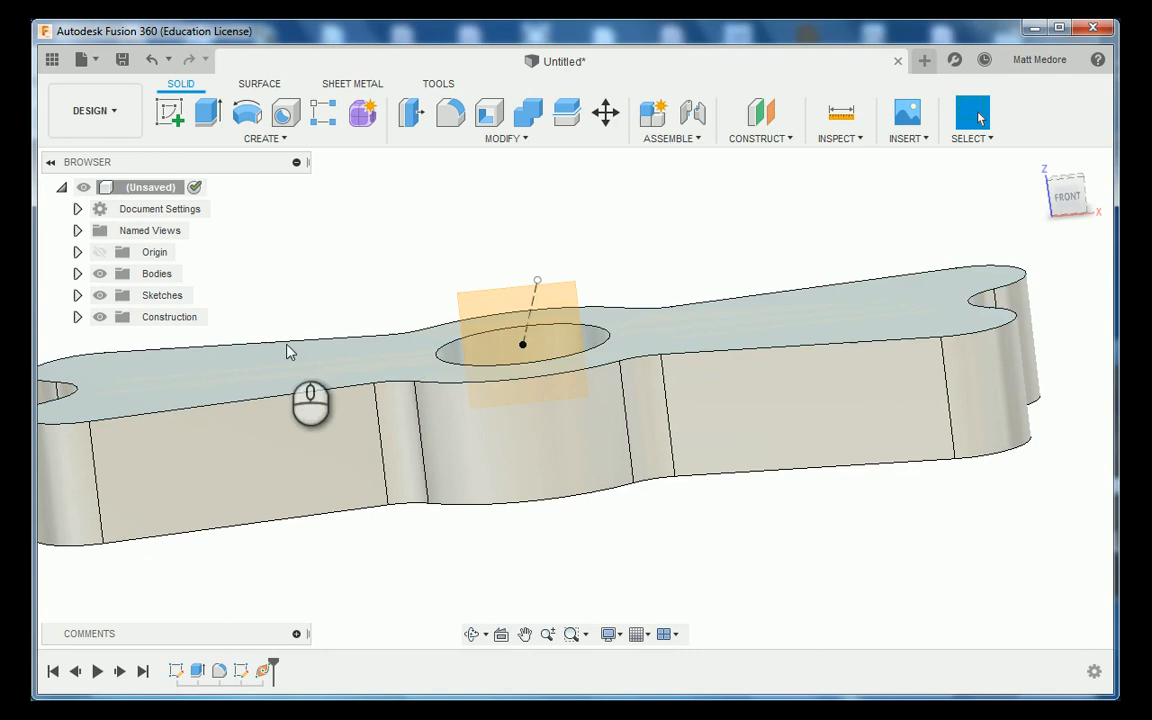
scroll(730, 350, "down", 1)
scroll(730, 350, "down", 2)
scroll(303, 298, "up", 2)
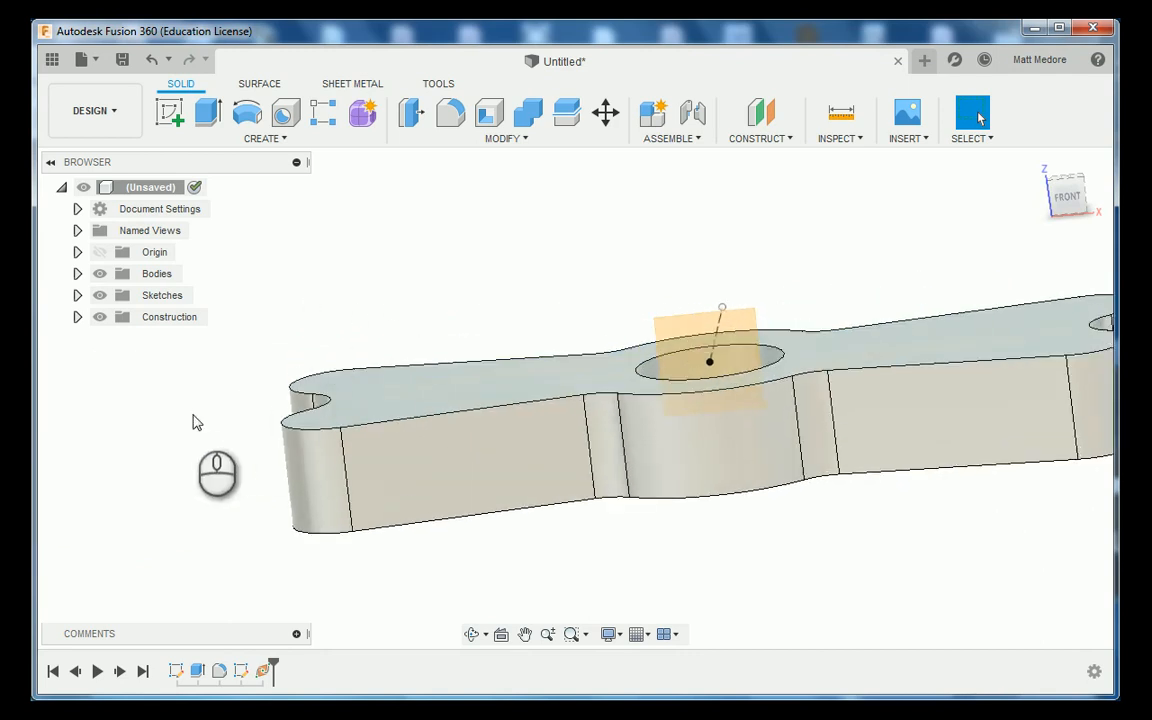
scroll(401, 429, "down", 2)
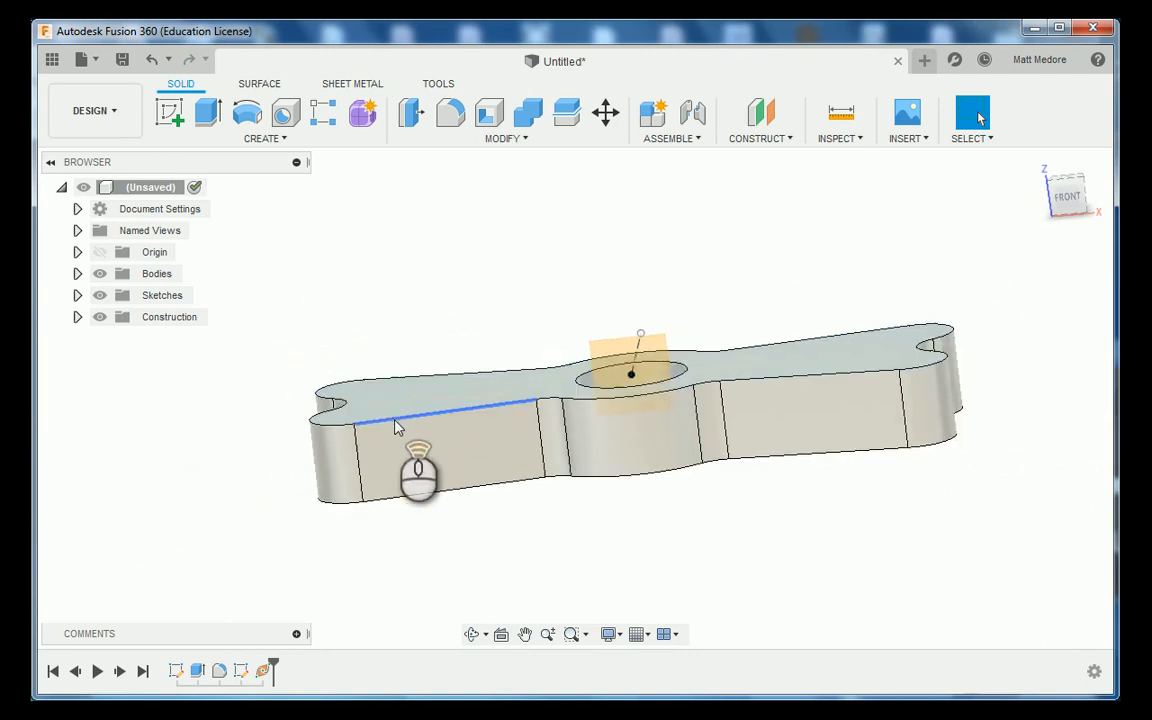
scroll(668, 367, "up", 2)
scroll(668, 367, "up", 1)
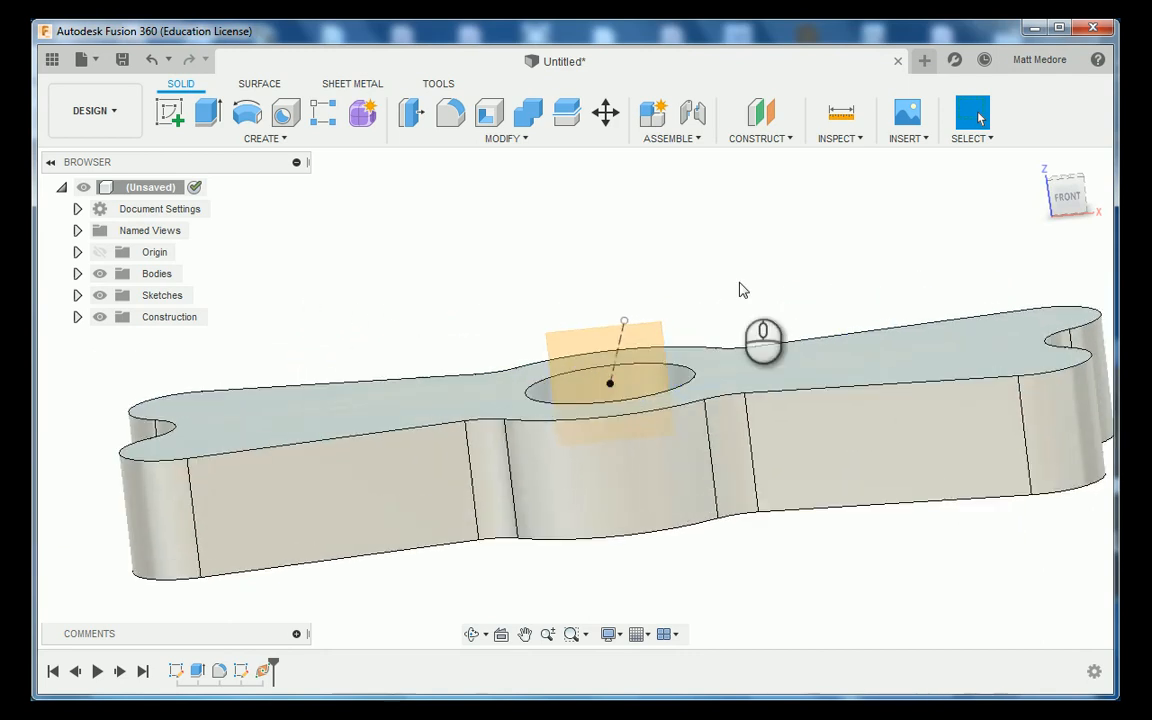
Start a new line sketch on the construction plane through the hole's centre
key("l")
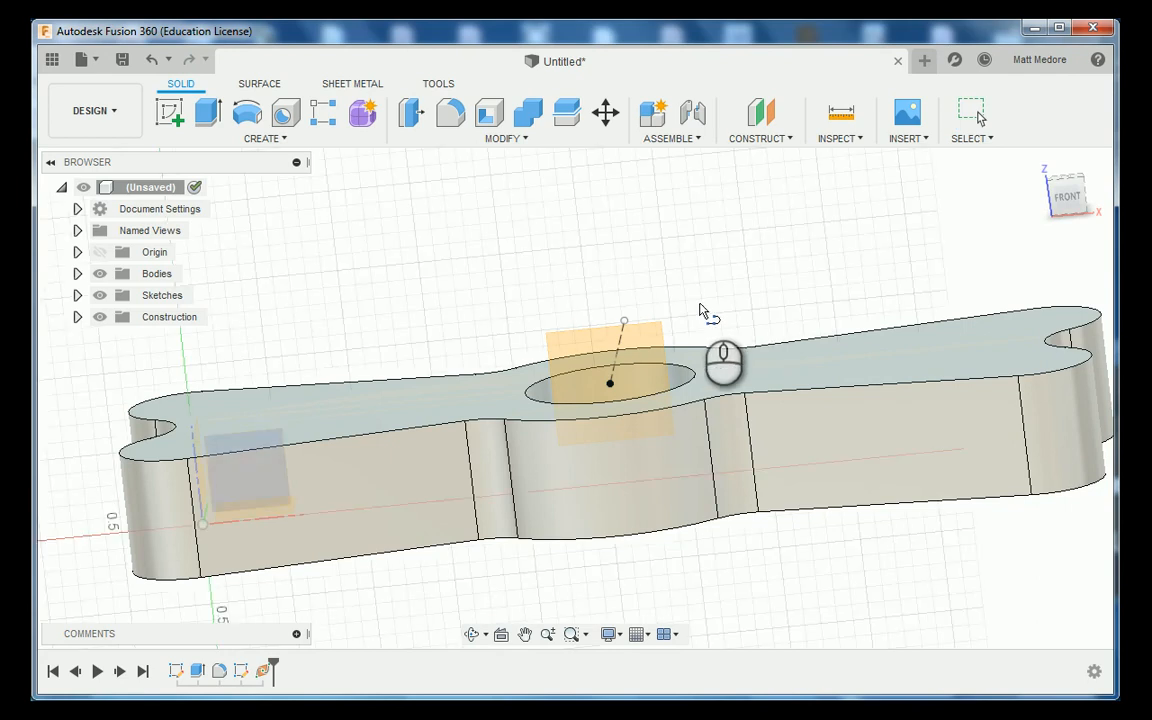
left_click(656, 345)
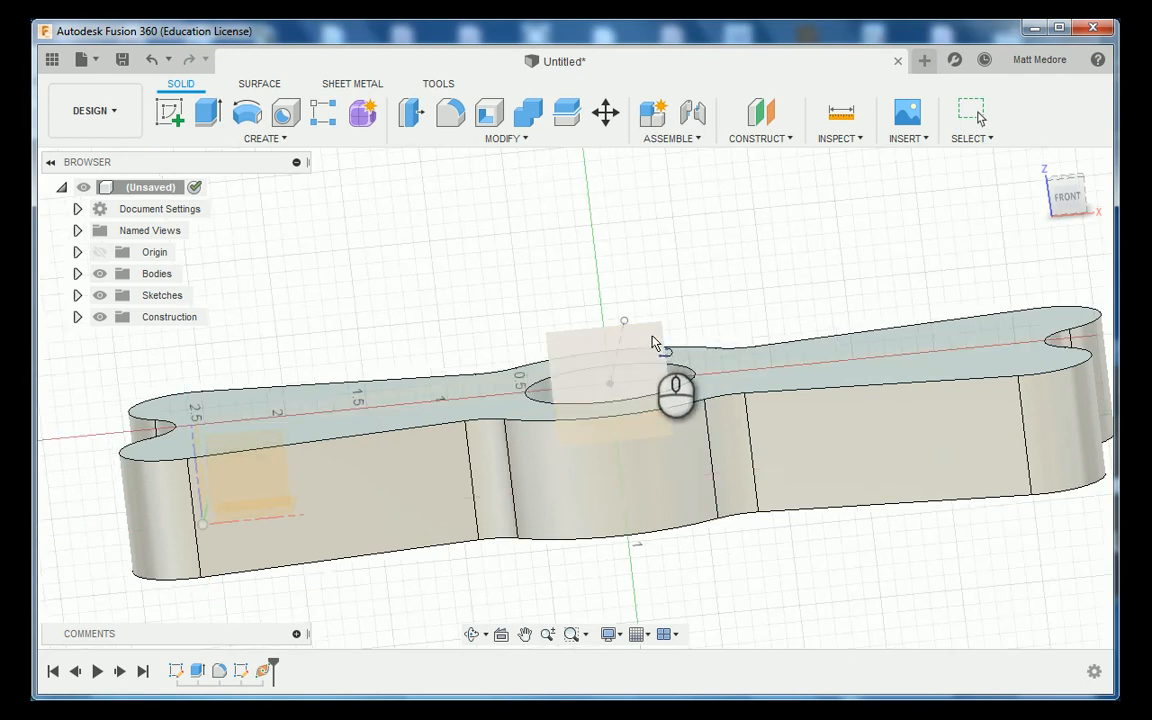
left_click(653, 343)
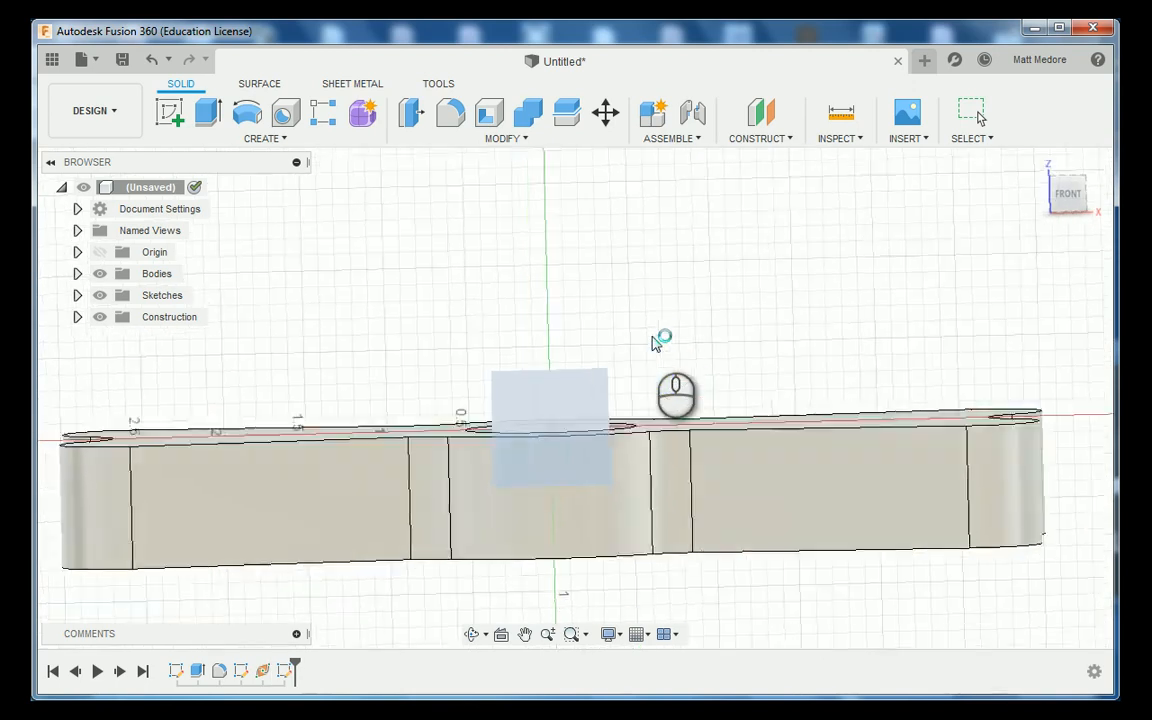
Draw a line from the hole's centre along the body's top edge past its left end, with a 0.5 in vertical line down from there
scroll(600, 375, "up", 3)
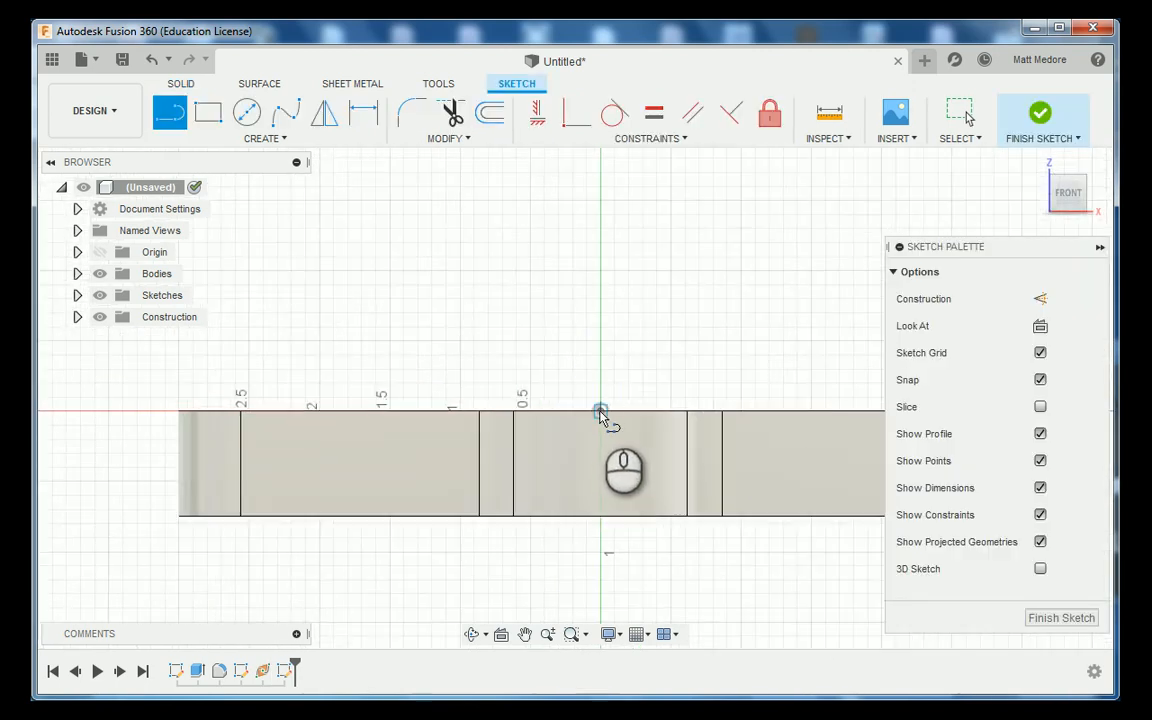
left_click(600, 411)
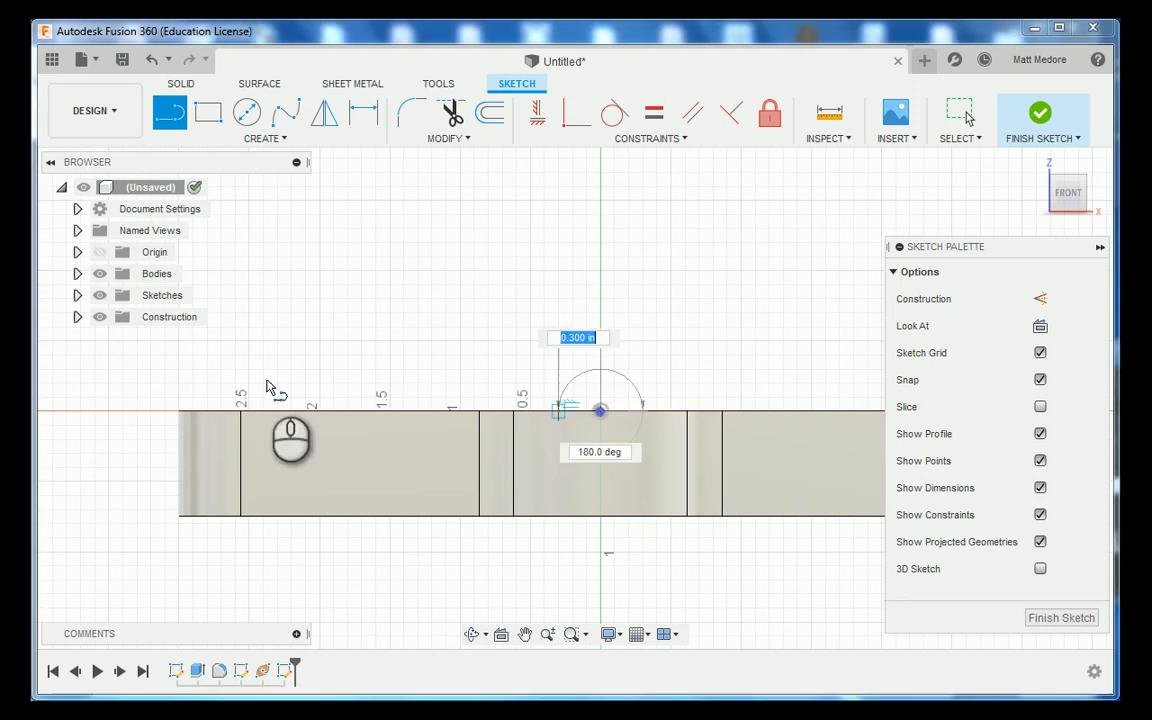
left_click(58, 415)
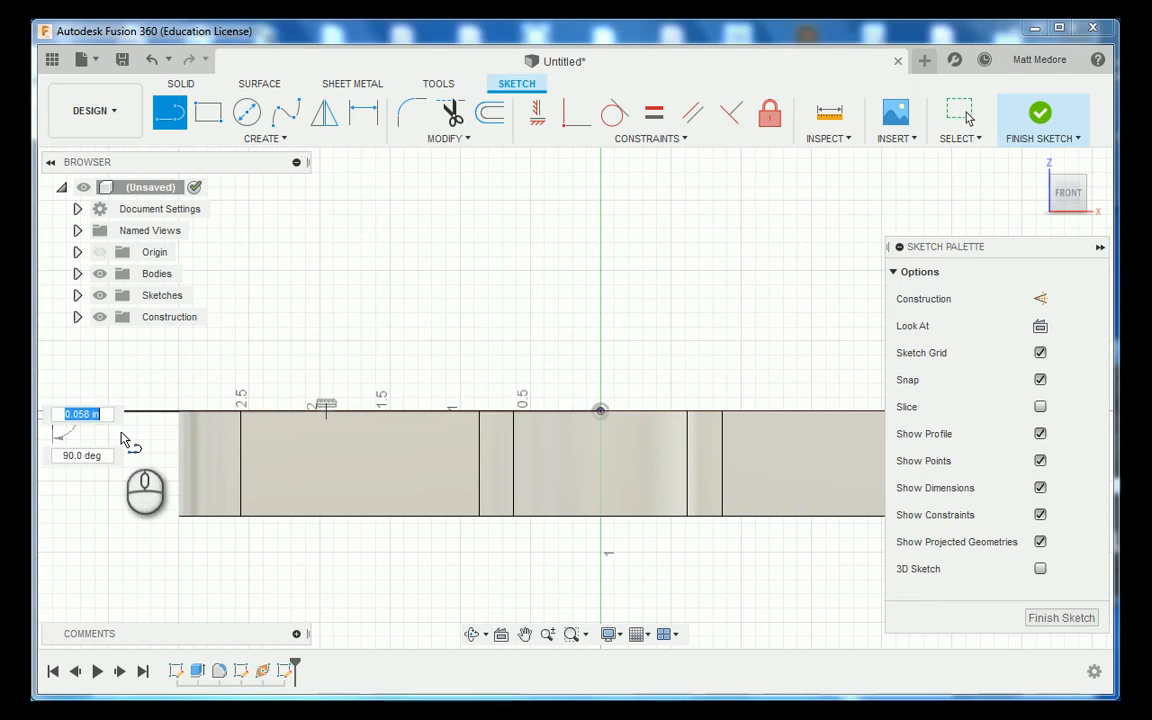
scroll(350, 422, "down", 3)
scroll(150, 445, "up", 3)
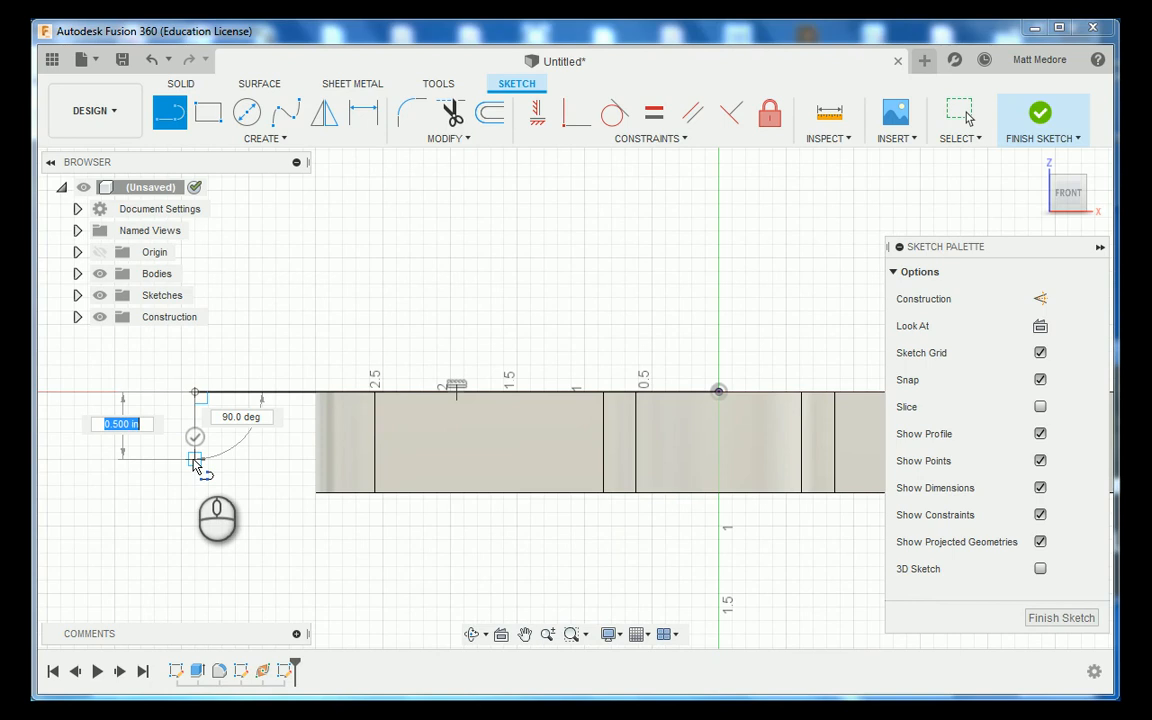
scroll(197, 463, "up", 1)
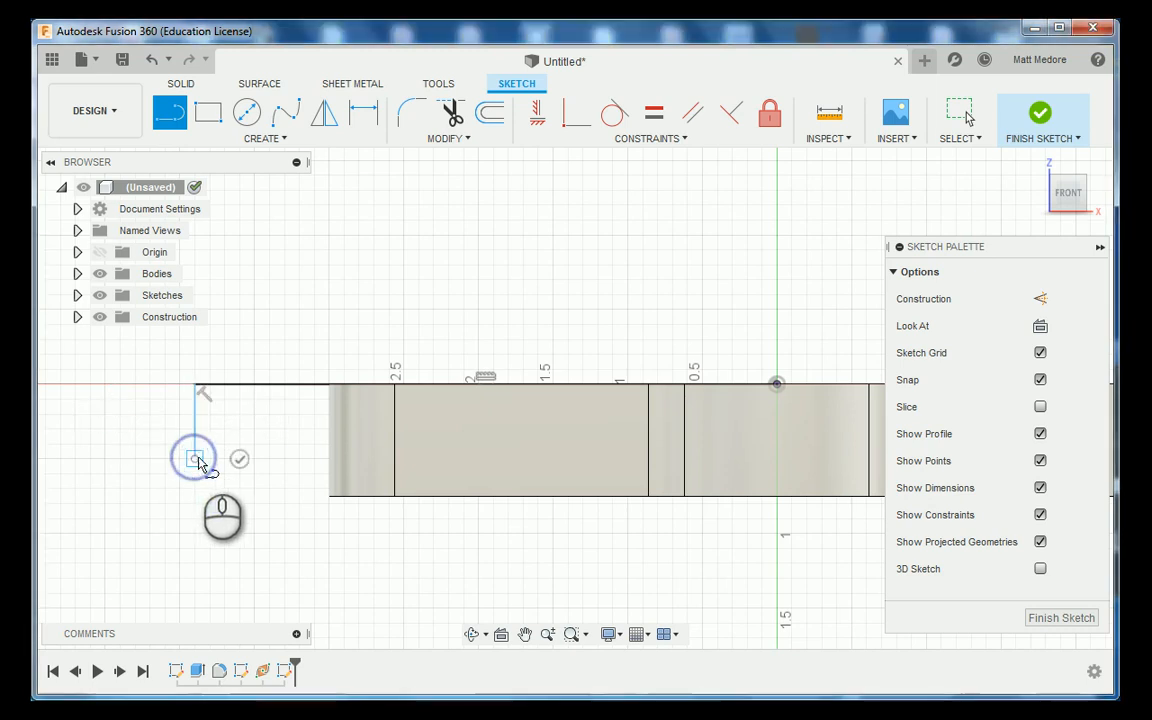
left_click(195, 460)
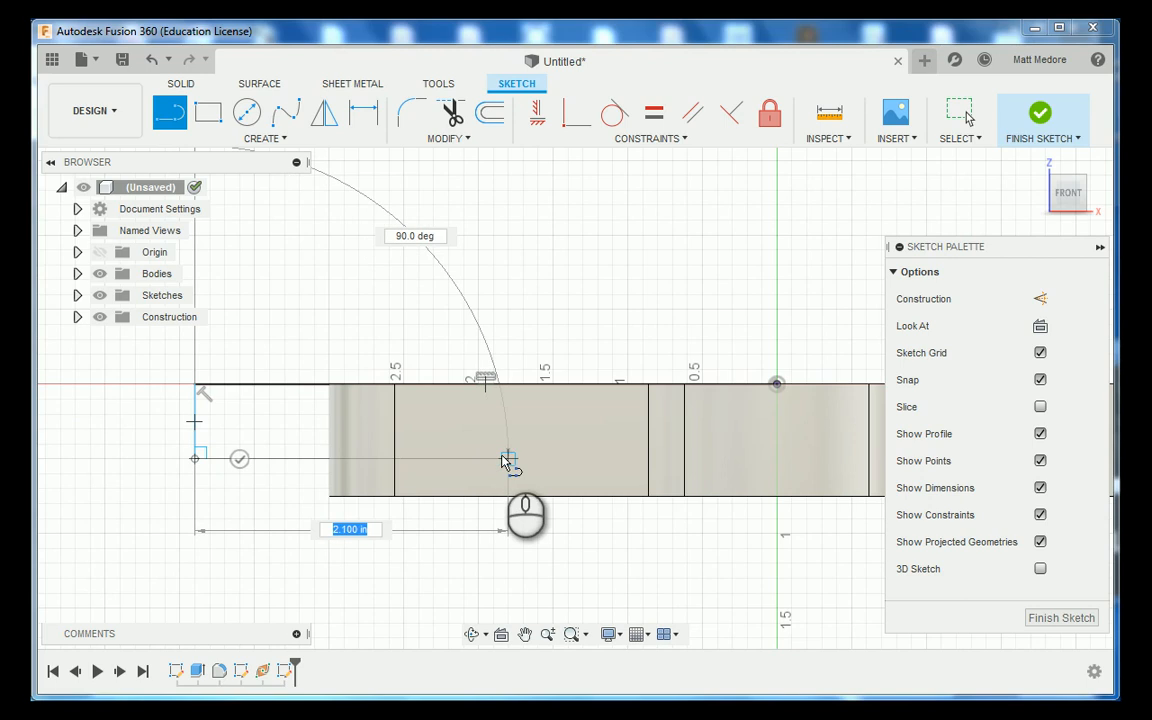
Close the profile with a horizontal line about 2.1 in long back into the body and a sloping line about 0.78 in long up to the top line
left_click(508, 460)
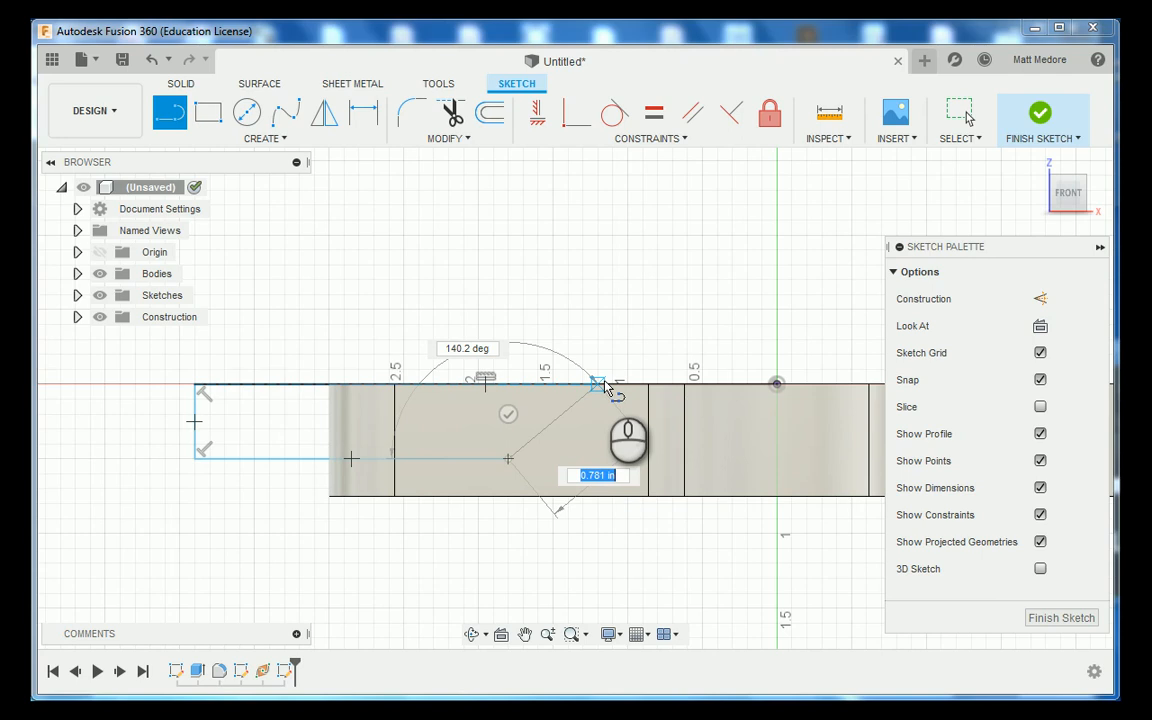
left_click(604, 385)
scroll(47, 545, "down", 1)
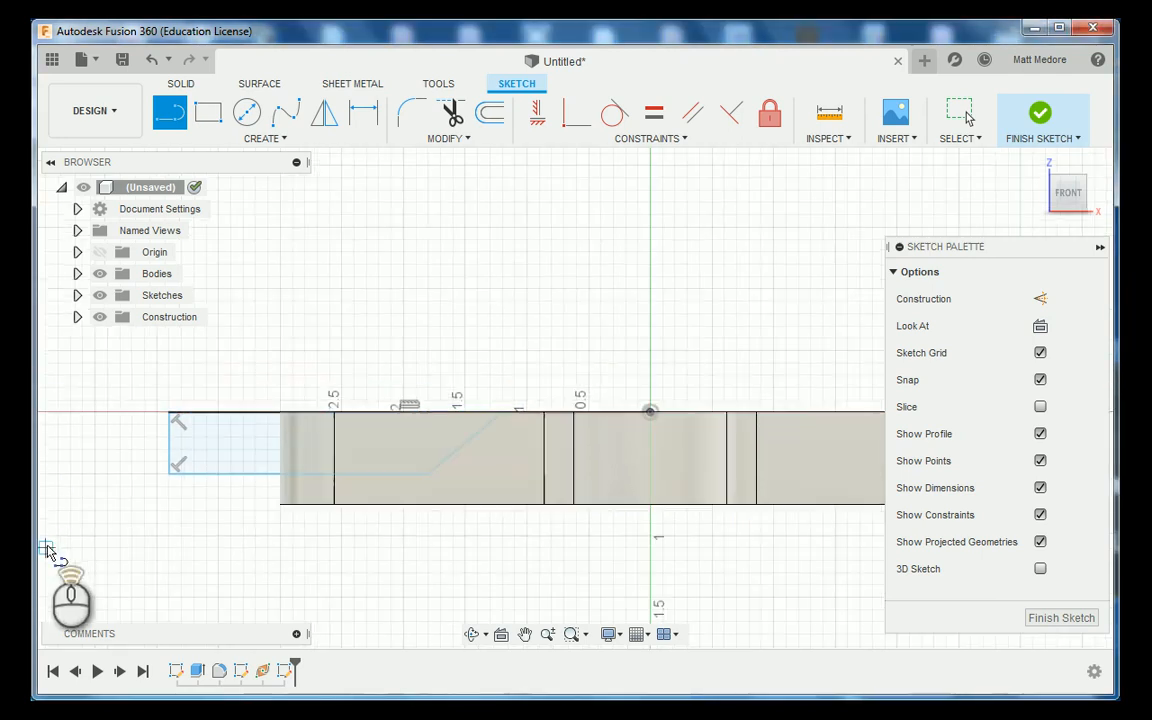
scroll(95, 492, "up", 1)
right_click(365, 240)
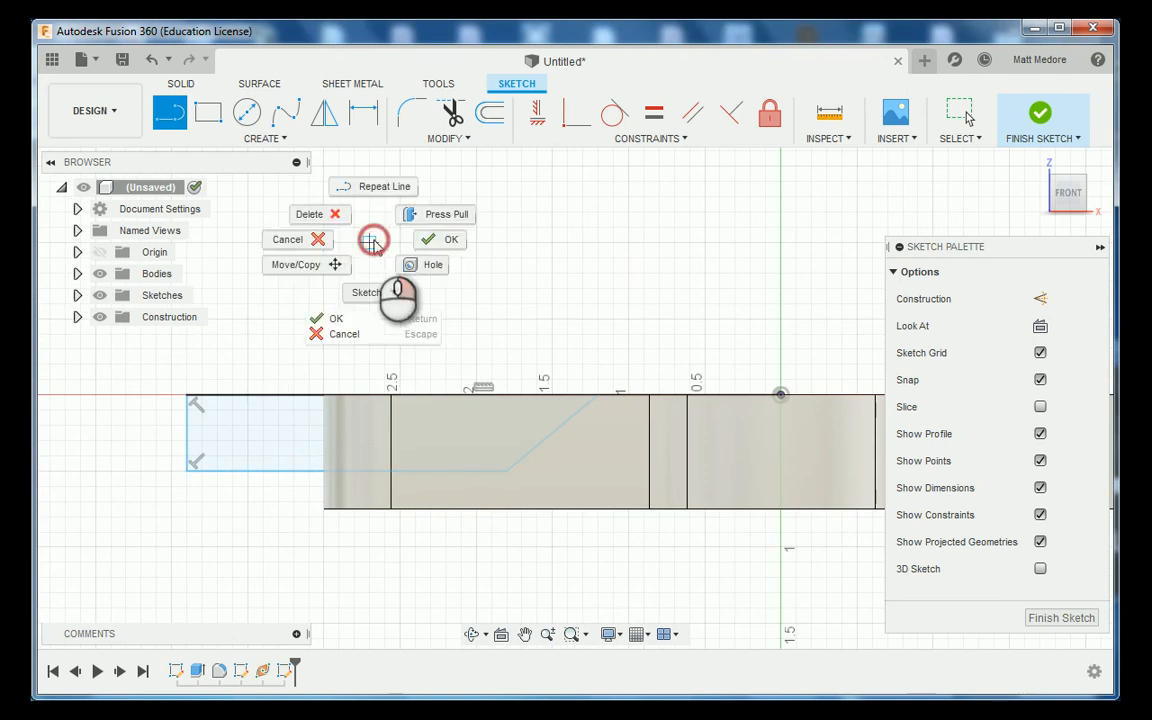
left_click(437, 241)
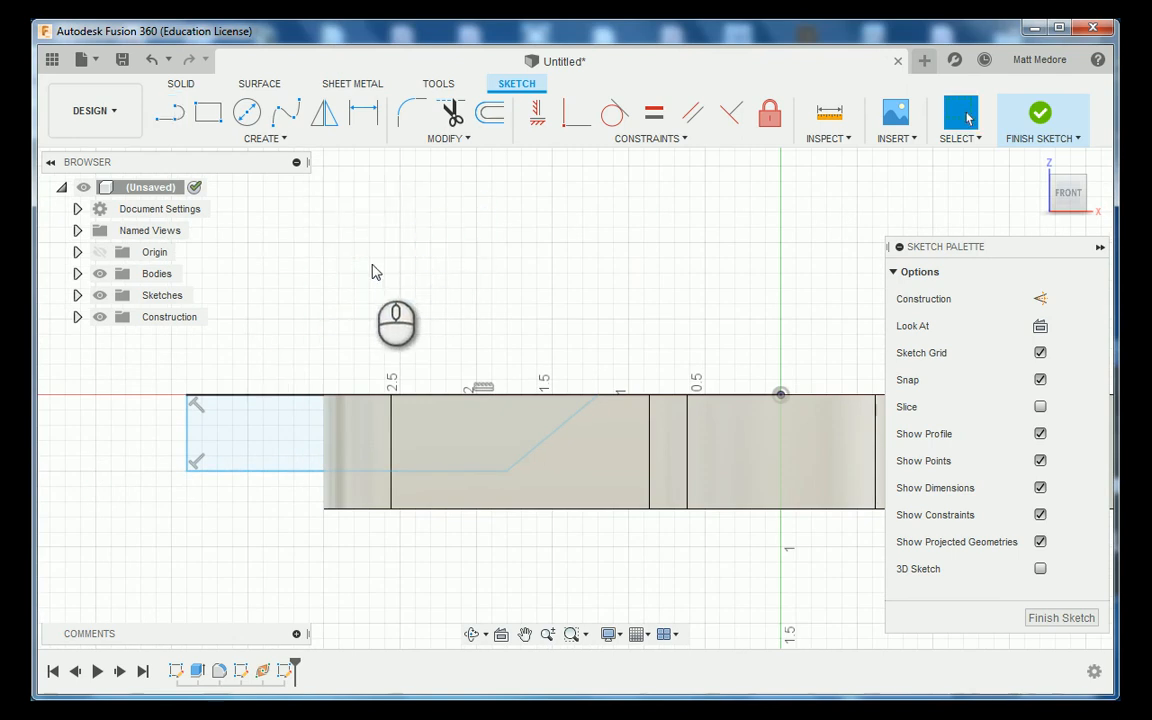
Dimension the profile's vertical end line to a depth of 0.25 in
key("d")
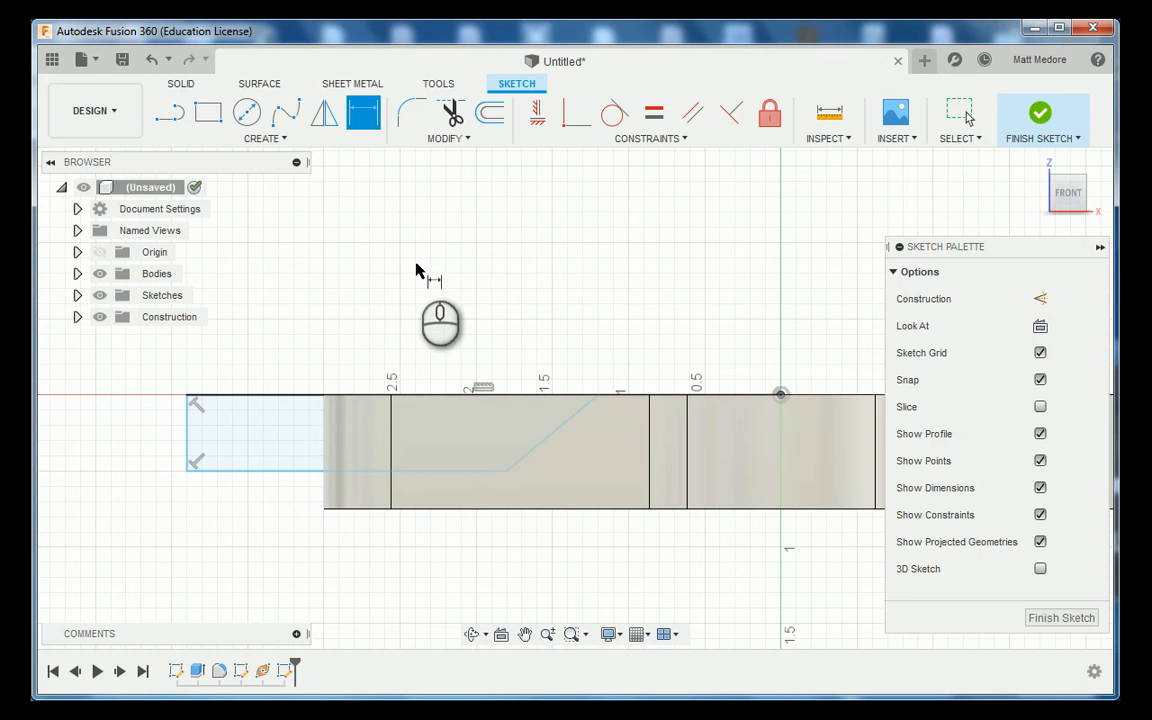
left_click(187, 432)
left_click(116, 437)
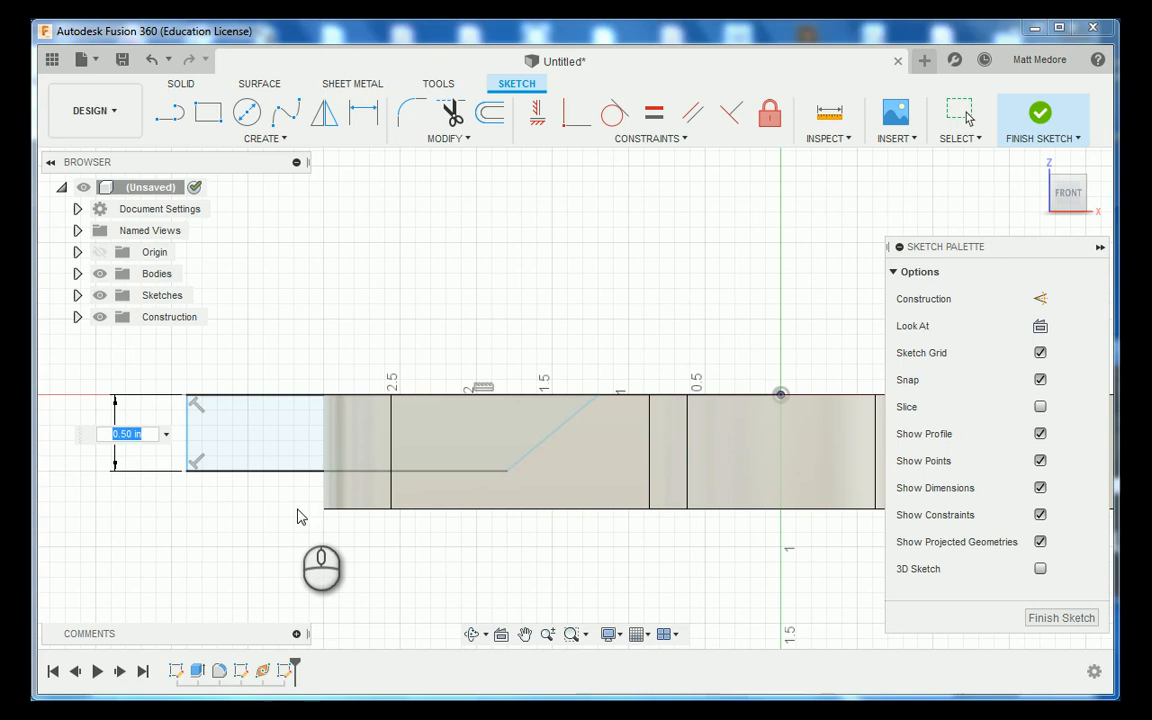
key("Return")
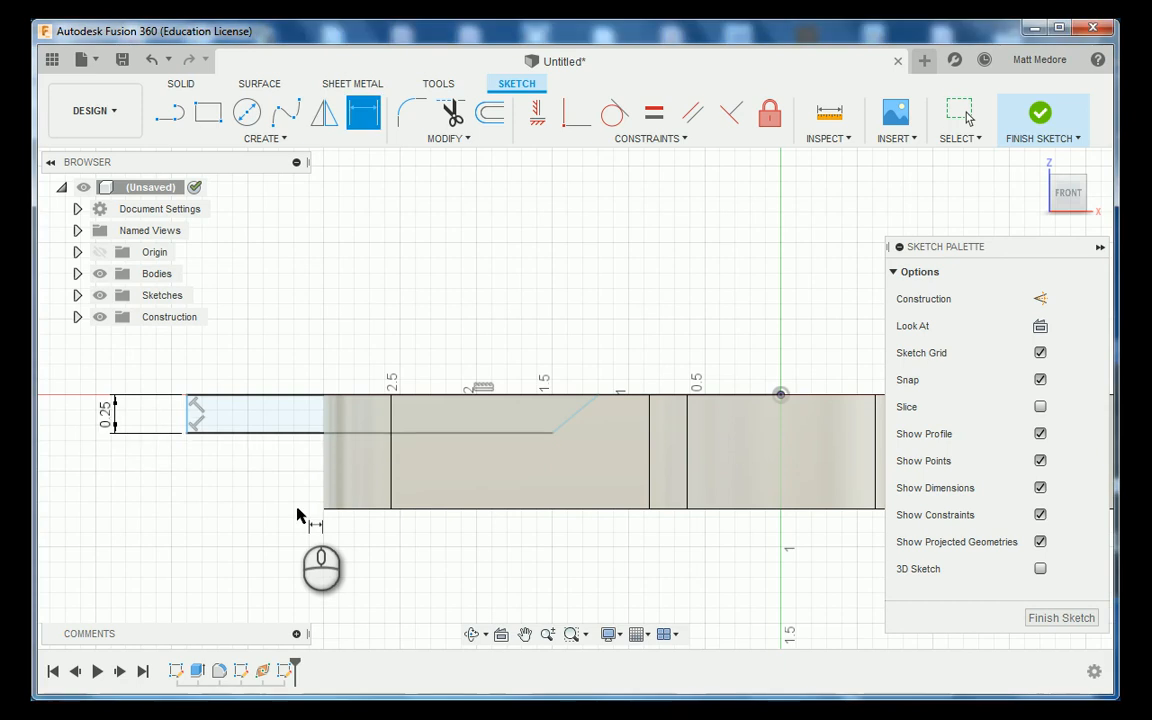
Dimension the horizontal distance from the hole's centre to the slope's upper end as 0.688 in
left_click(781, 395)
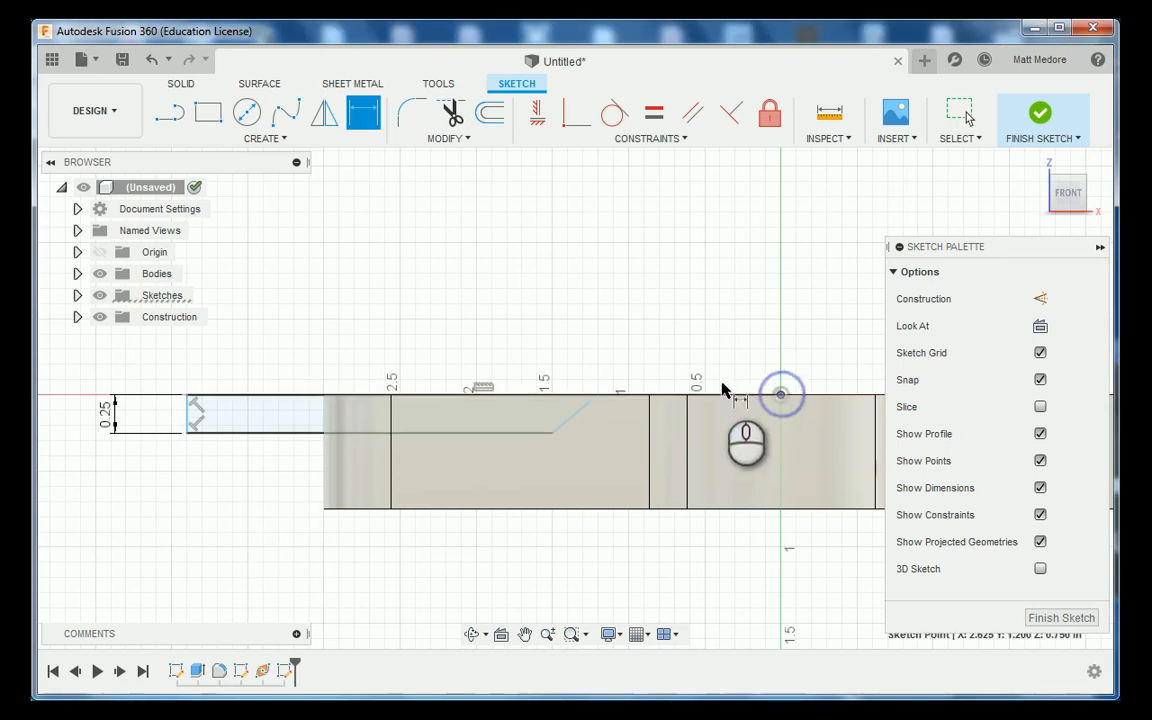
left_click(596, 398)
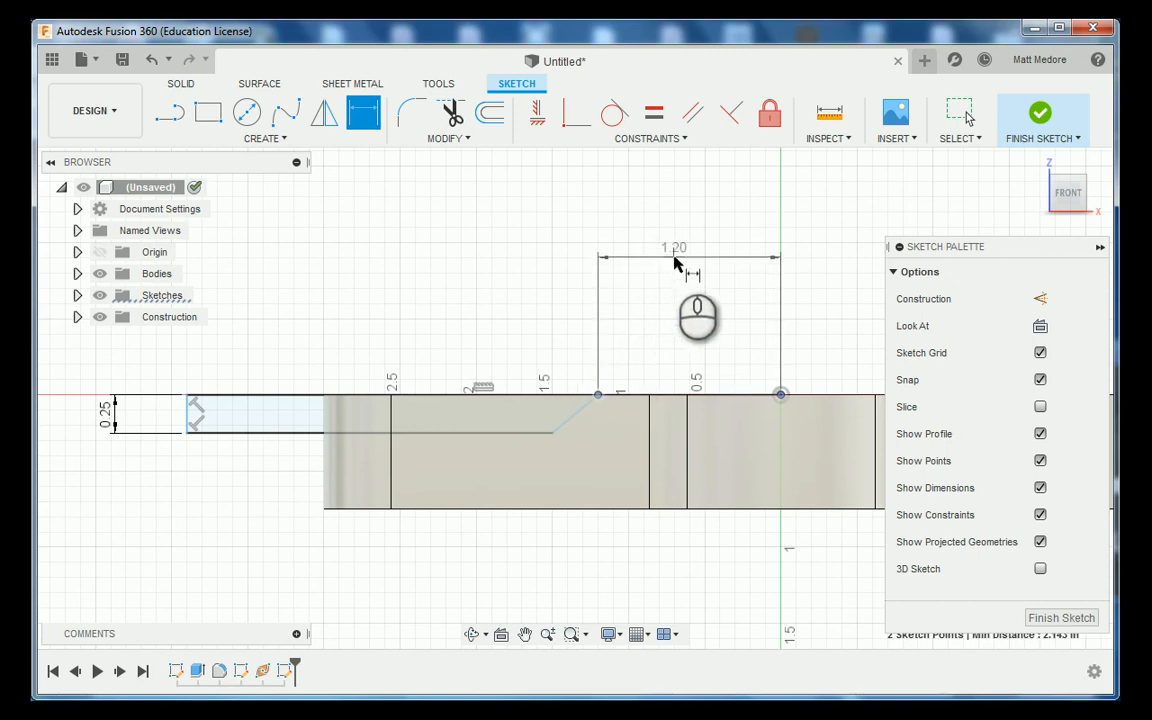
left_click(672, 290)
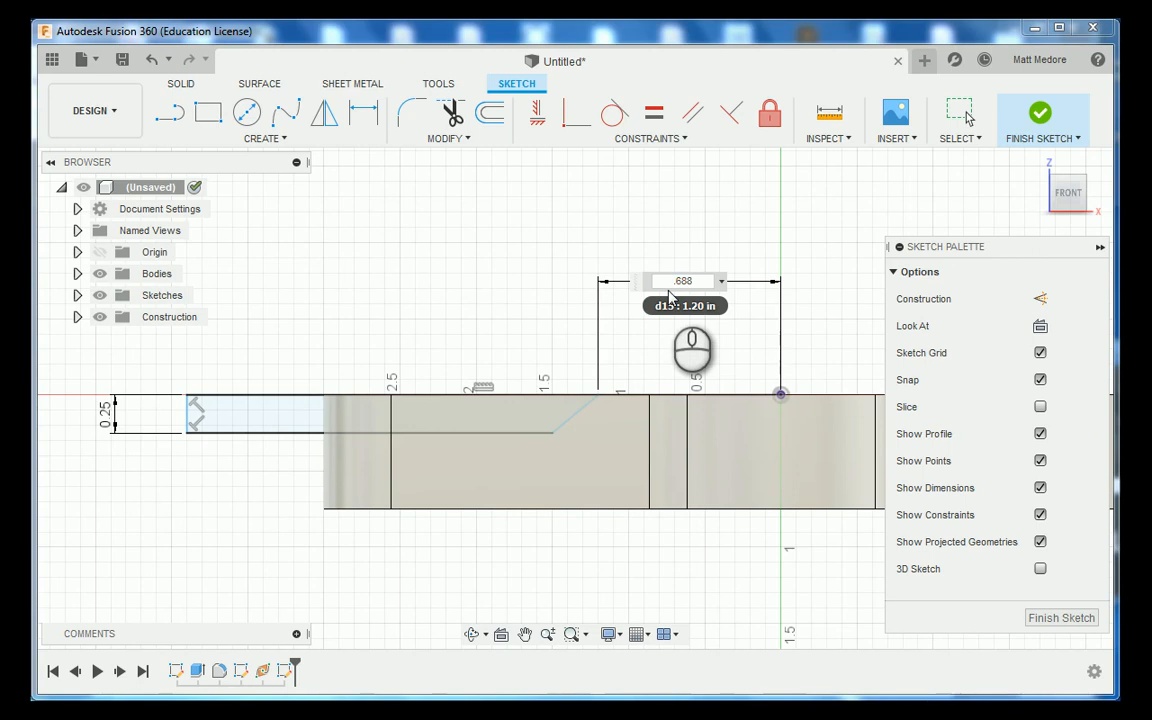
key("Return")
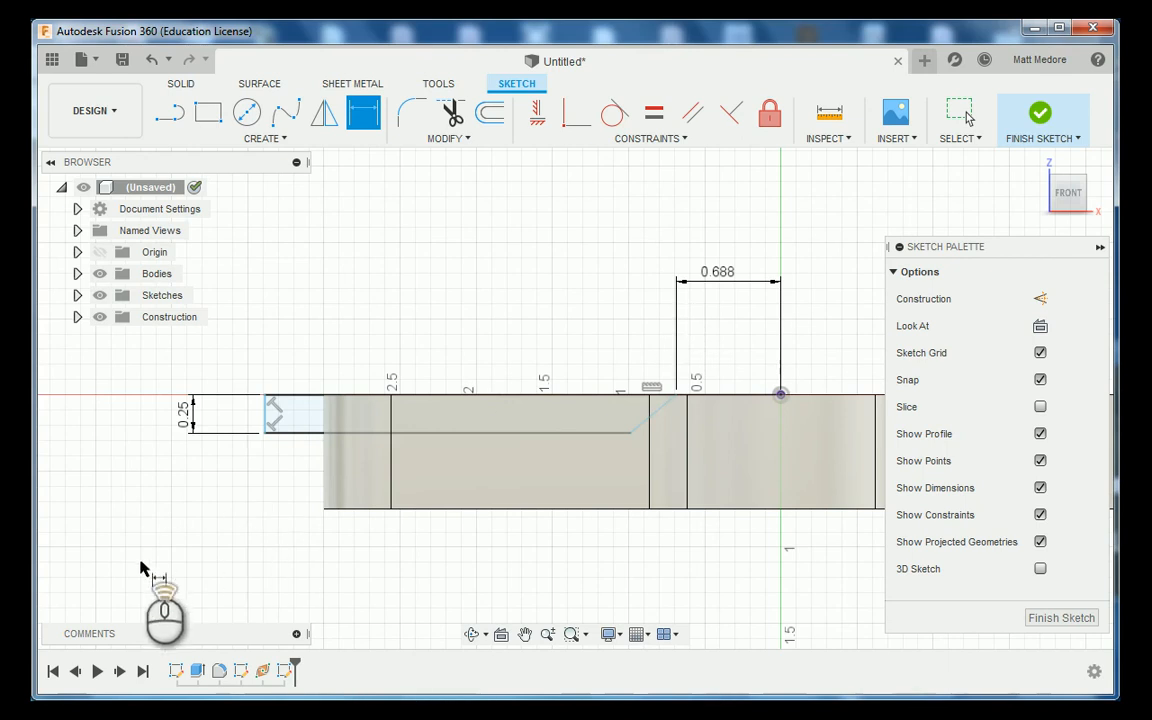
Dimension the horizontal distance from the hole's centre to the slope's lower corner as 1.621 in
middle_click_drag(799, 460, 738, 470)
left_click(720, 405)
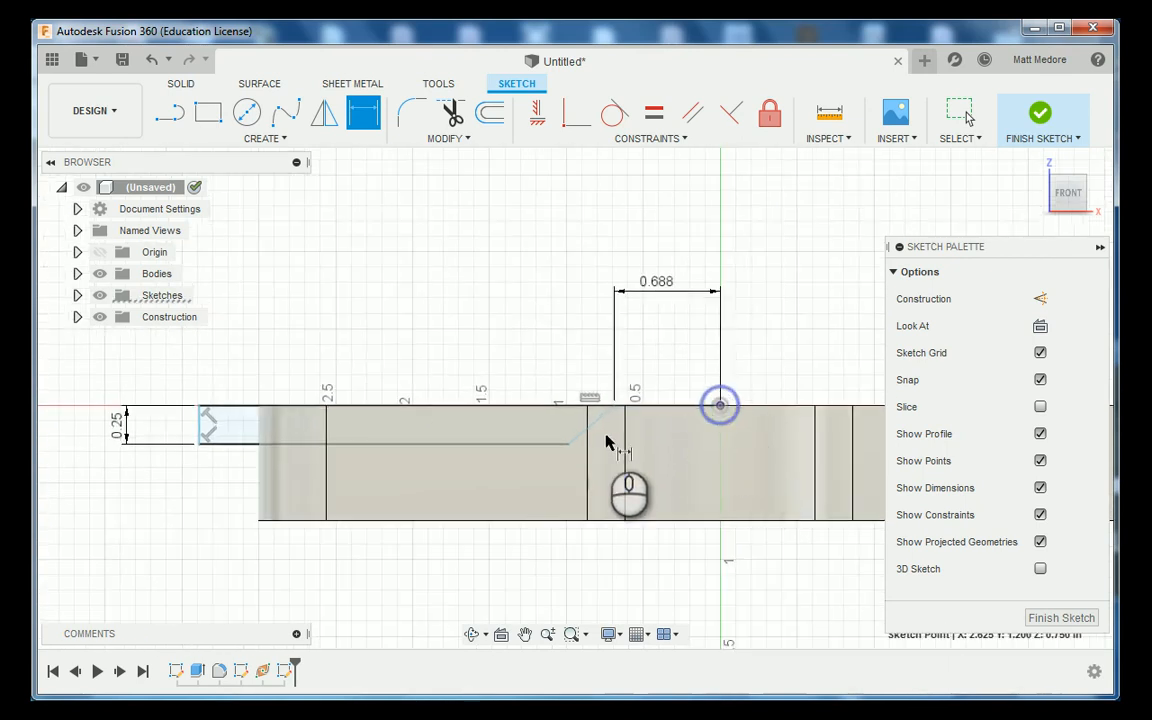
left_click(568, 443)
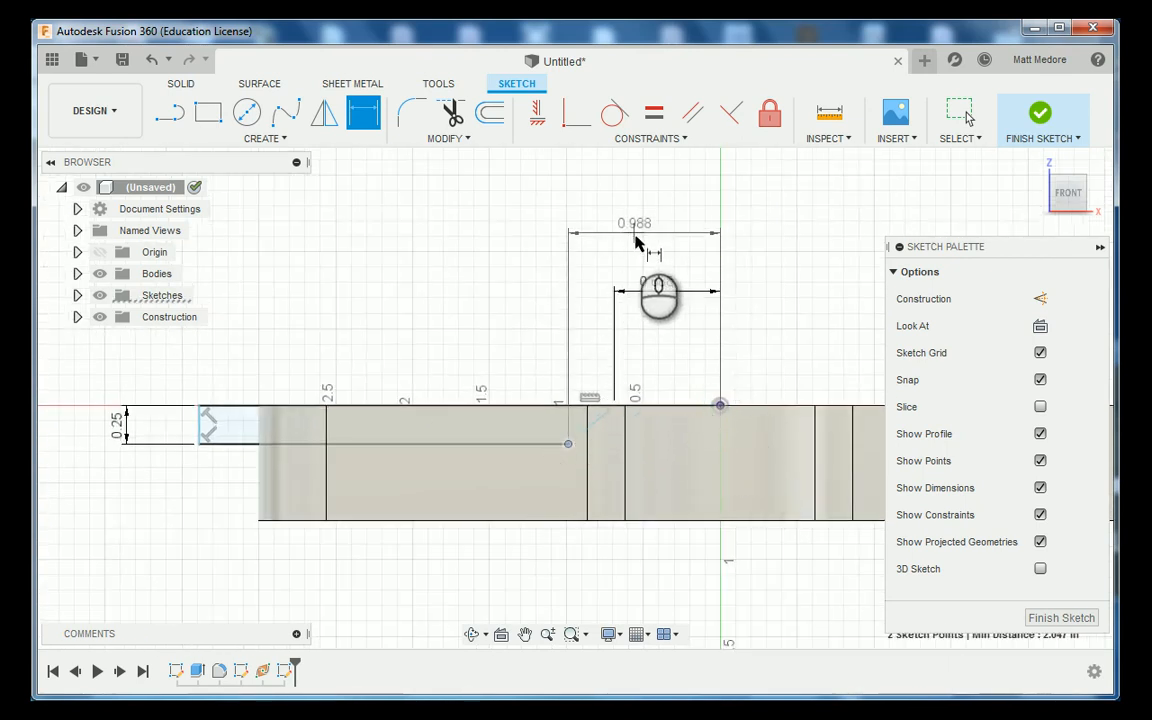
left_click(641, 245)
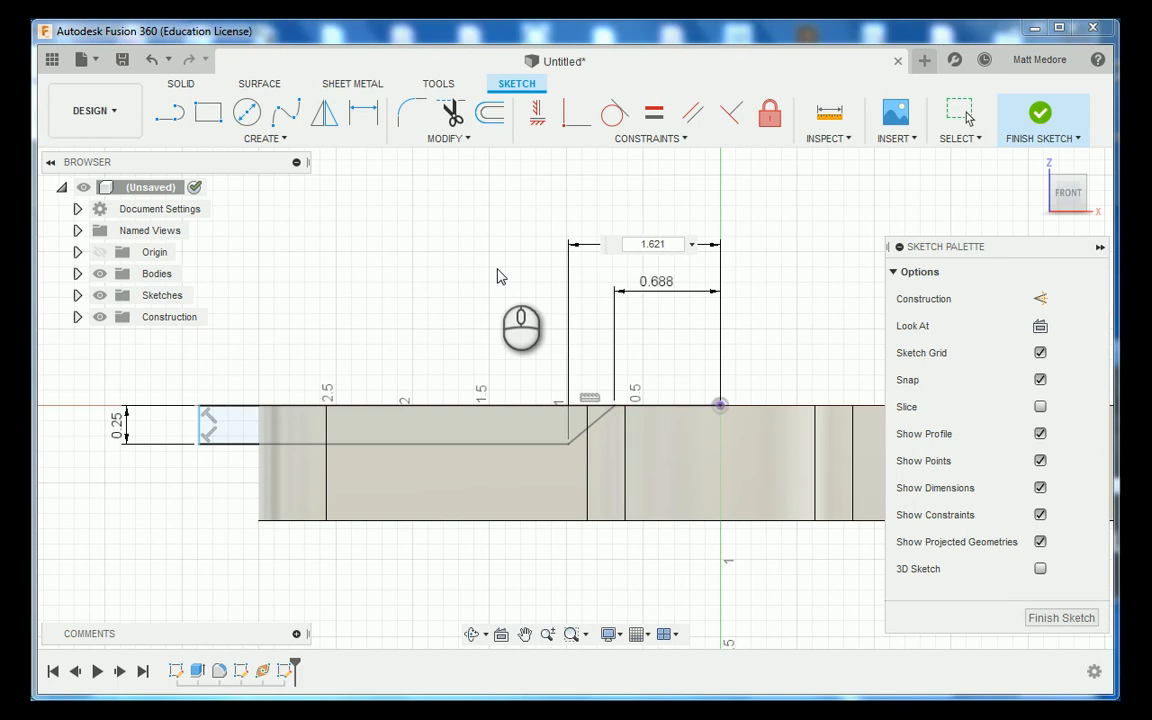
key("Return")
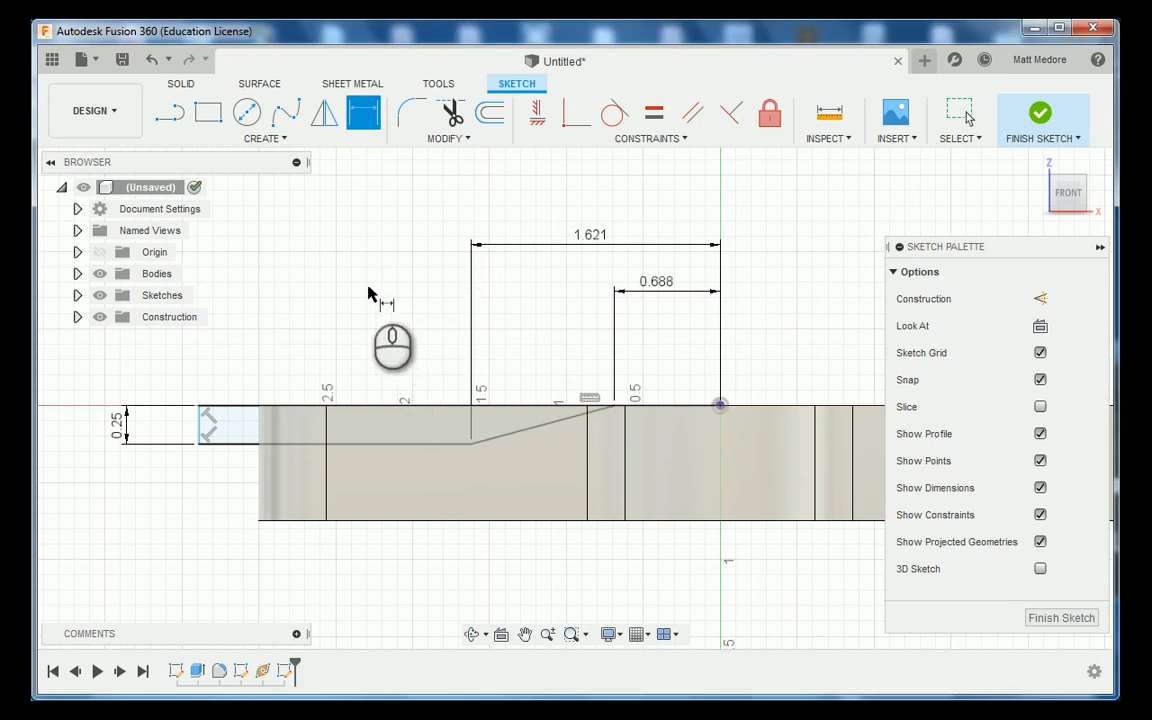
Fillet the corner between the profile's lower horizontal line and the sloping line with a 0.5 in radius
scroll(483, 465, "up", 3)
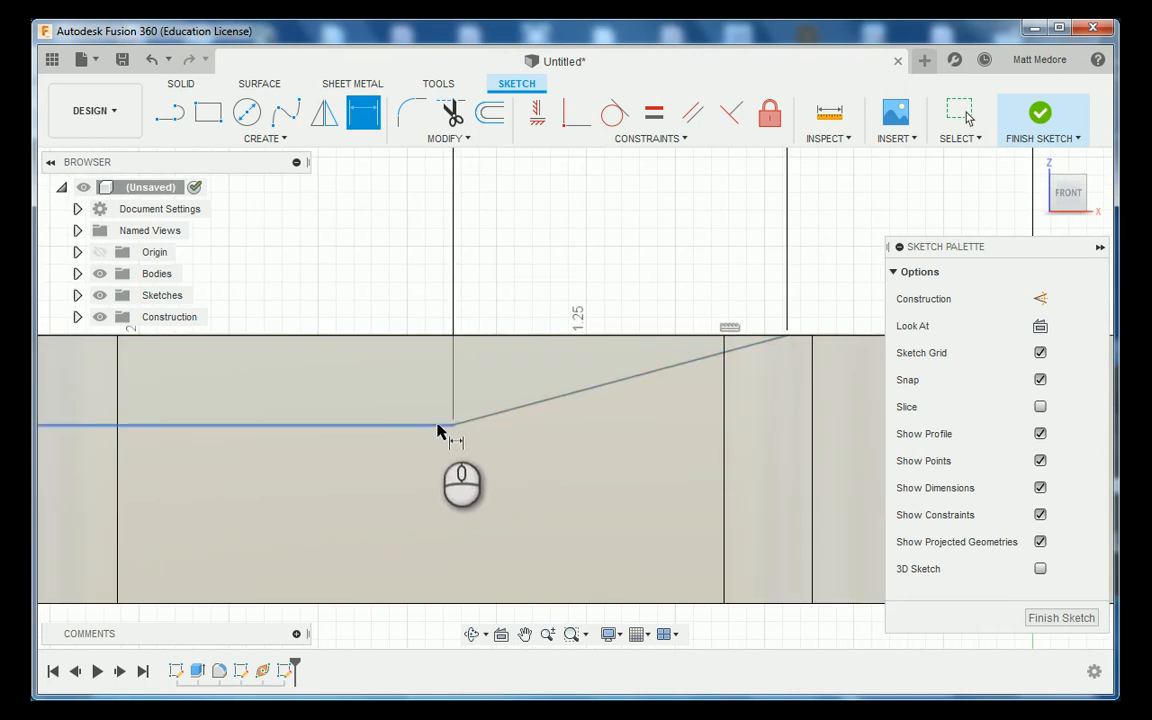
left_click(437, 141)
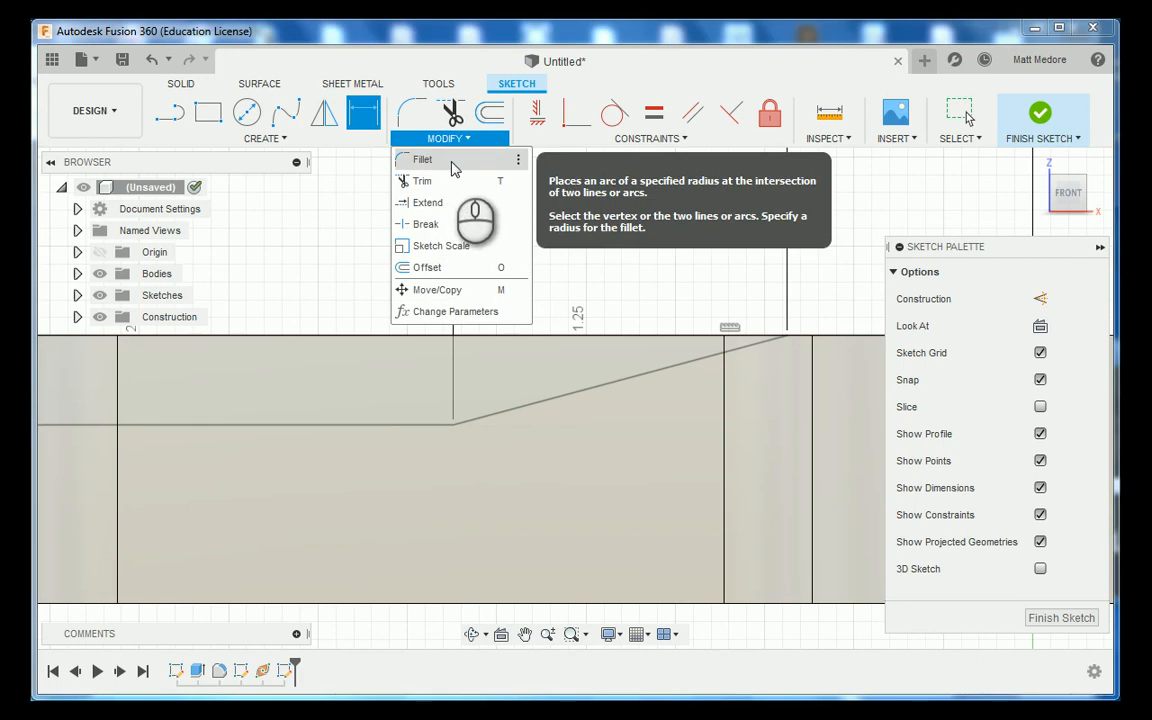
left_click(452, 163)
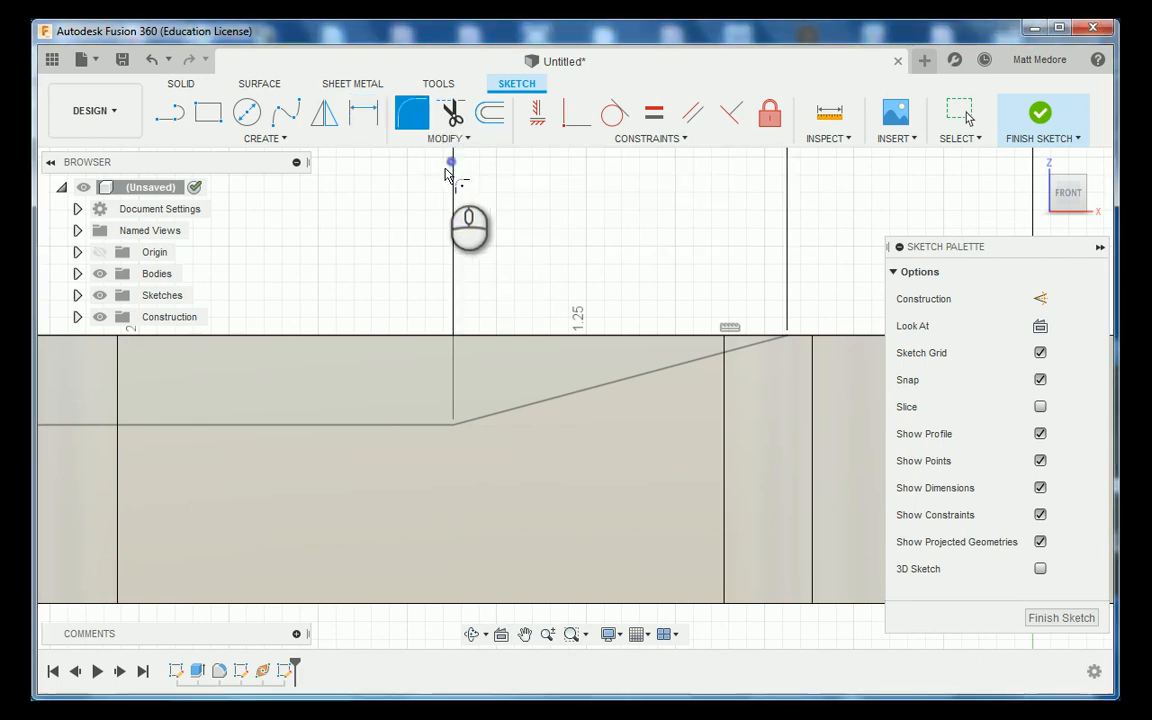
left_click(455, 427)
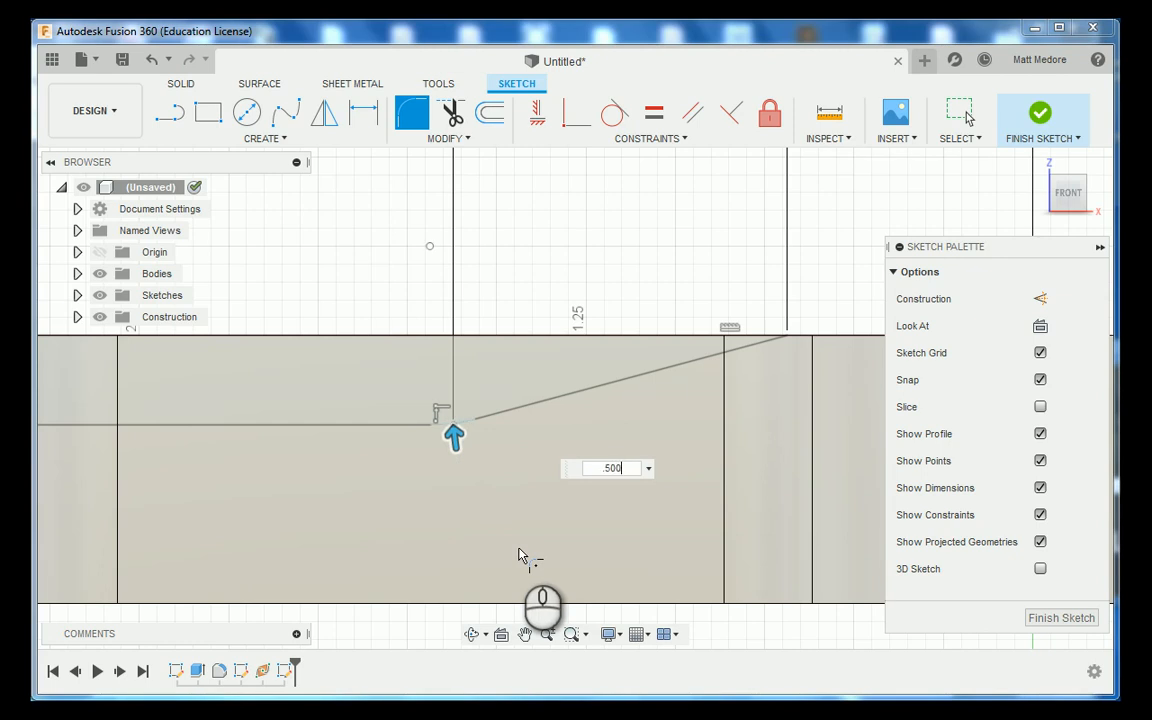
key("Return")
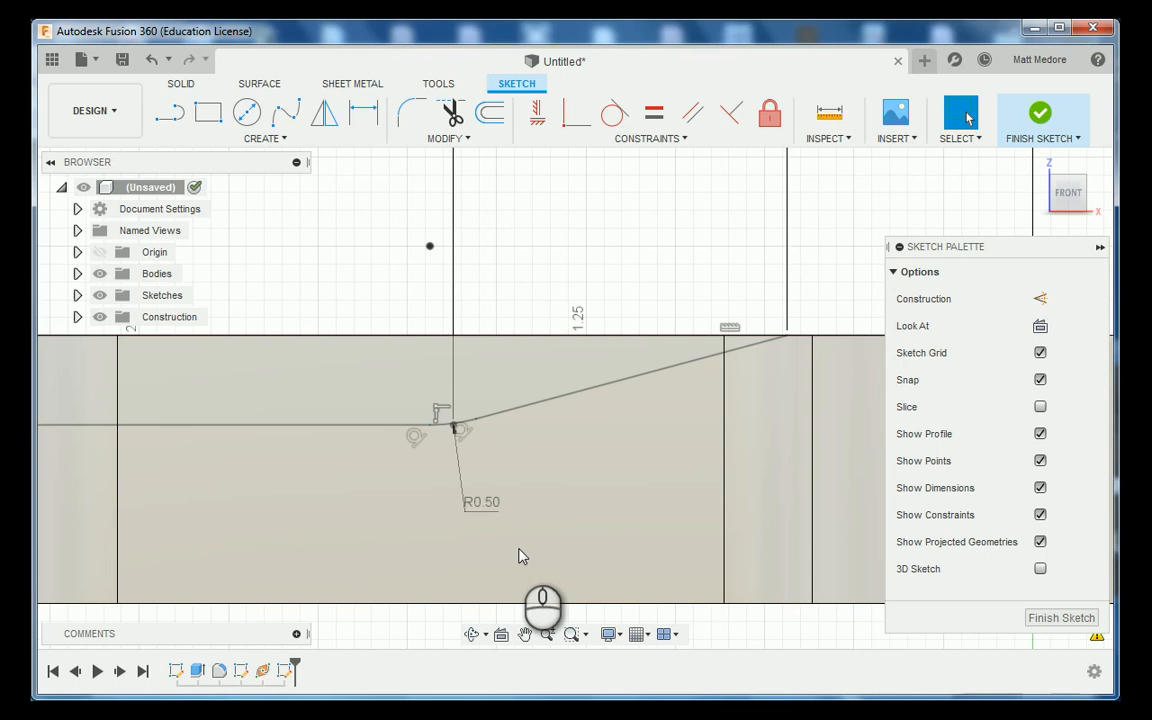
Hide the bodies and examine the filleted corner and the profile's dimensions up close
scroll(365, 519, "down", 5)
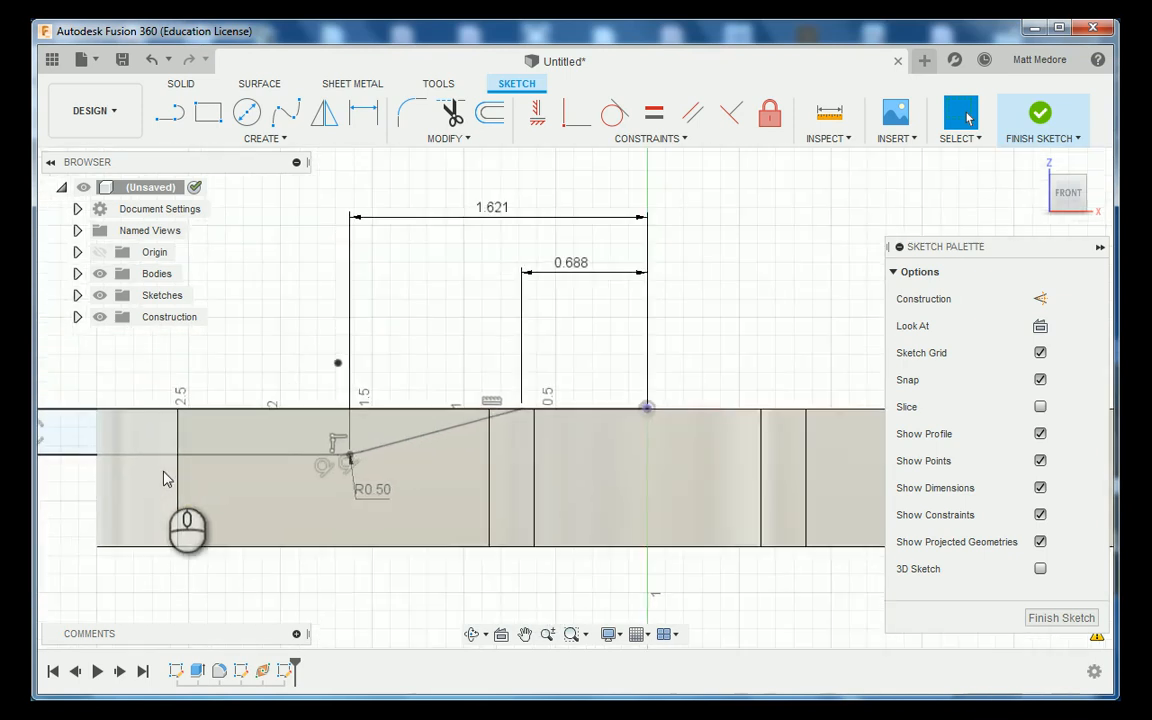
scroll(168, 484, "down", 2)
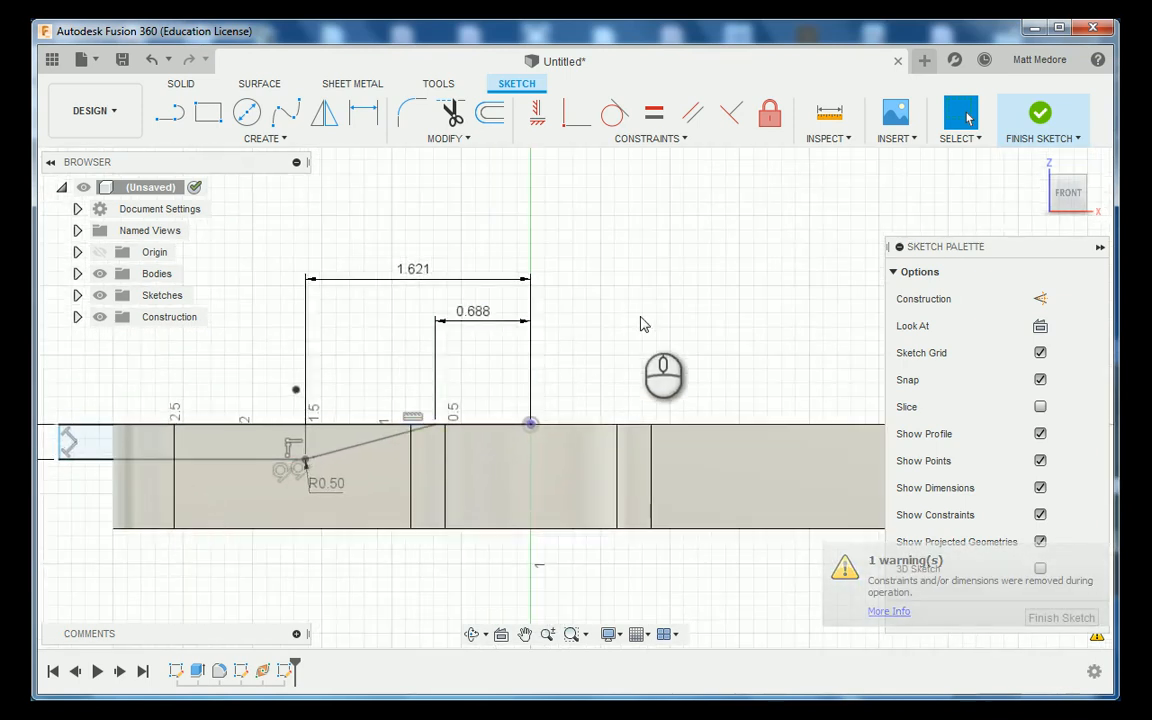
mouse_move(596, 319)
middle_mouse_down("shift")
mouse_move(609, 323)
mouse_move(599, 321)
middle_mouse_up("shift")
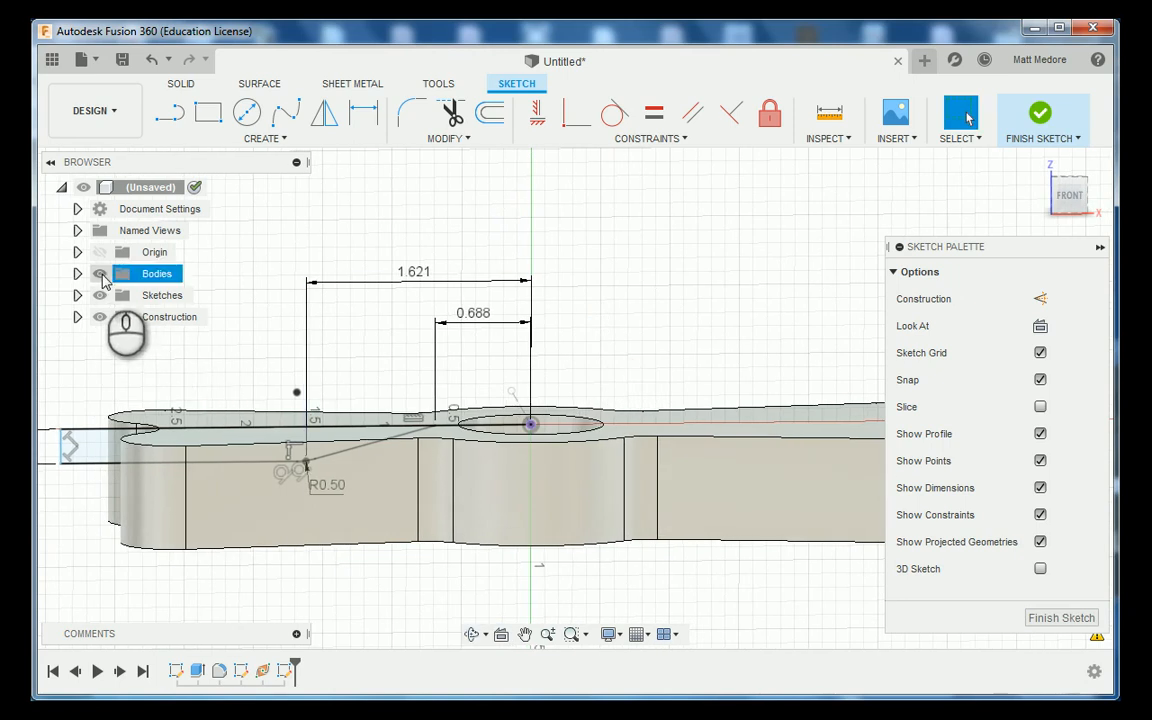
left_click(100, 274)
middle_click_drag(509, 542, 495, 532, "shift")
scroll(606, 501, "down", 3)
scroll(424, 545, "up", 5)
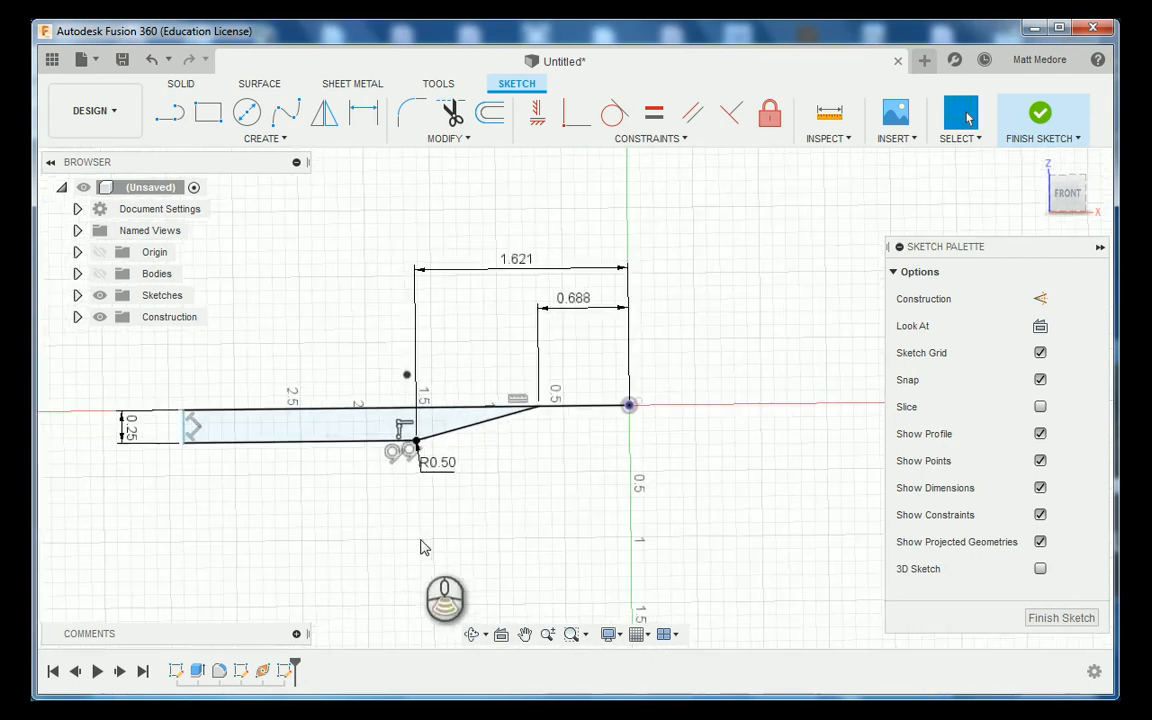
scroll(450, 520, "down", 2)
scroll(360, 450, "up", 5)
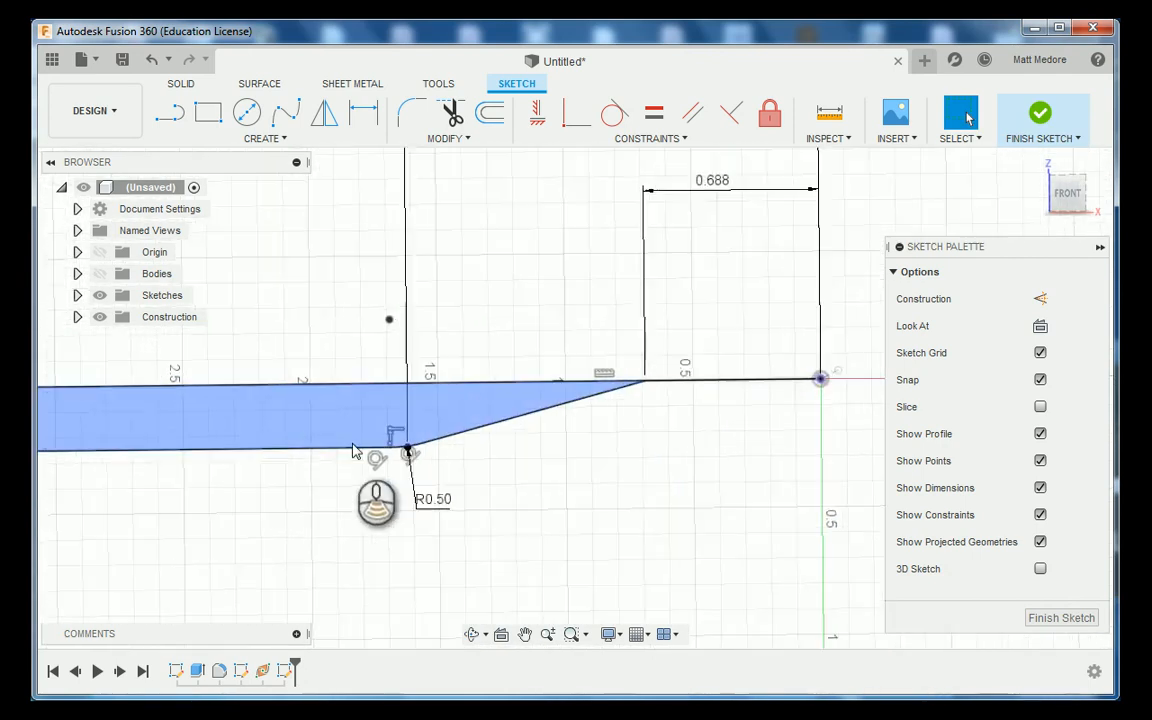
scroll(410, 474, "up", 3)
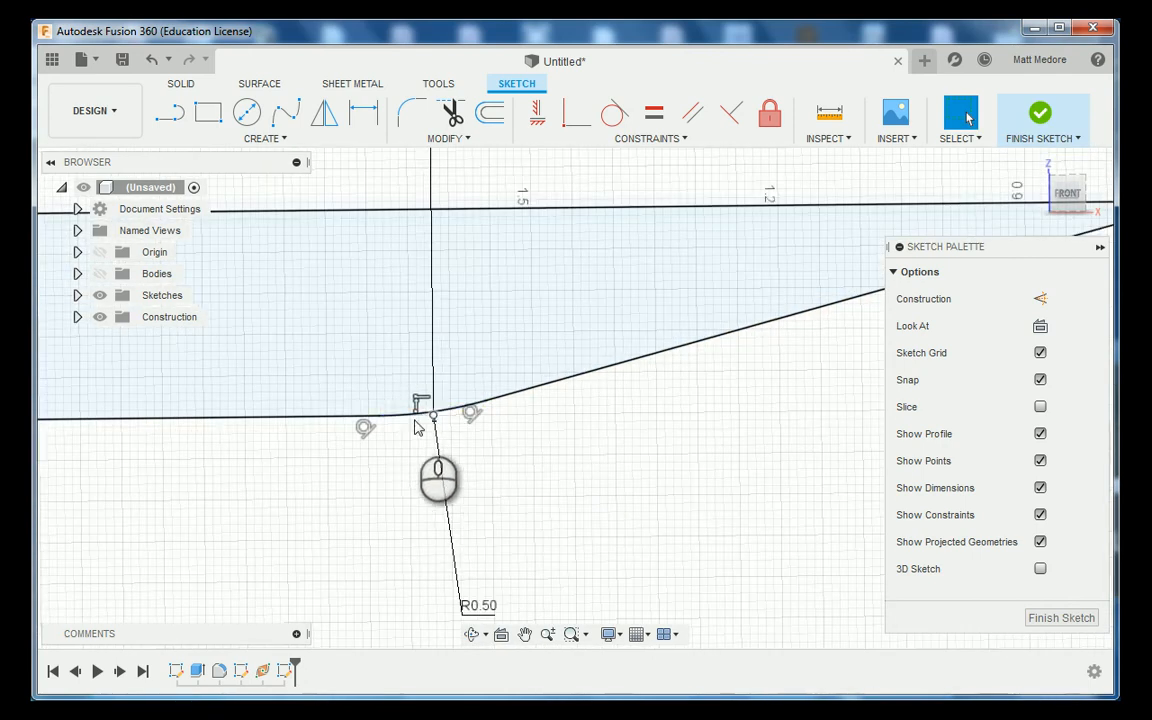
scroll(345, 485, "down", 1)
scroll(340, 487, "down", 6)
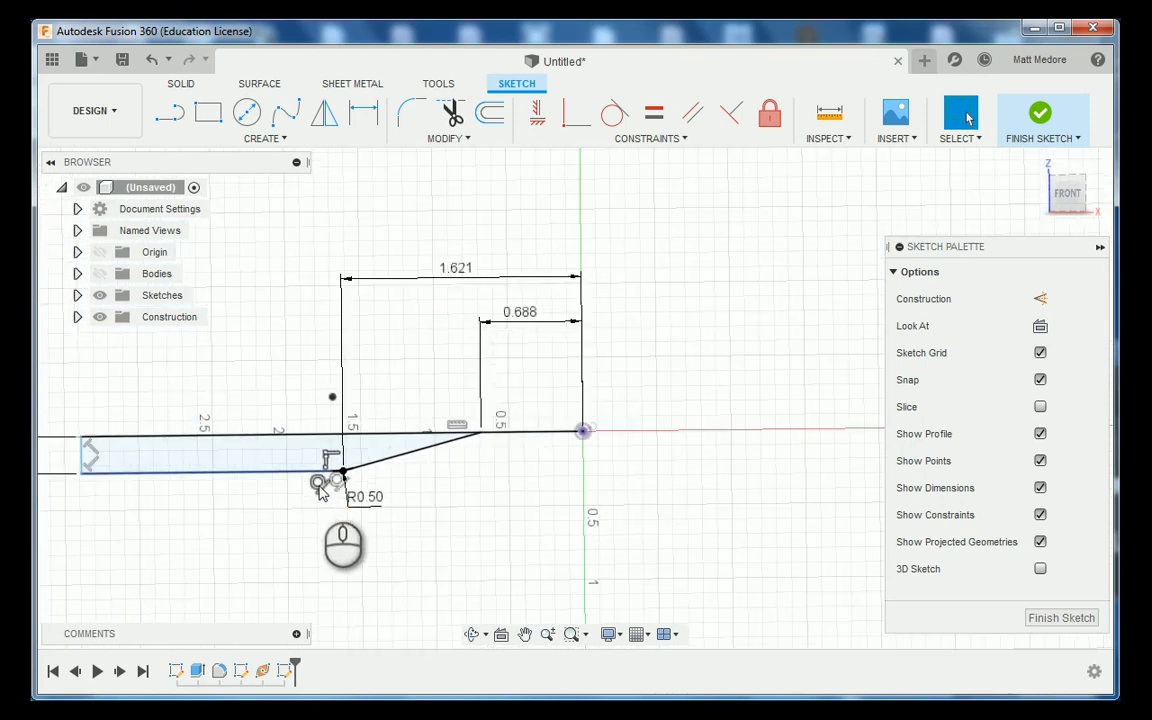
Show the bodies again and view the profile's position in the part from slightly above
left_click(99, 273)
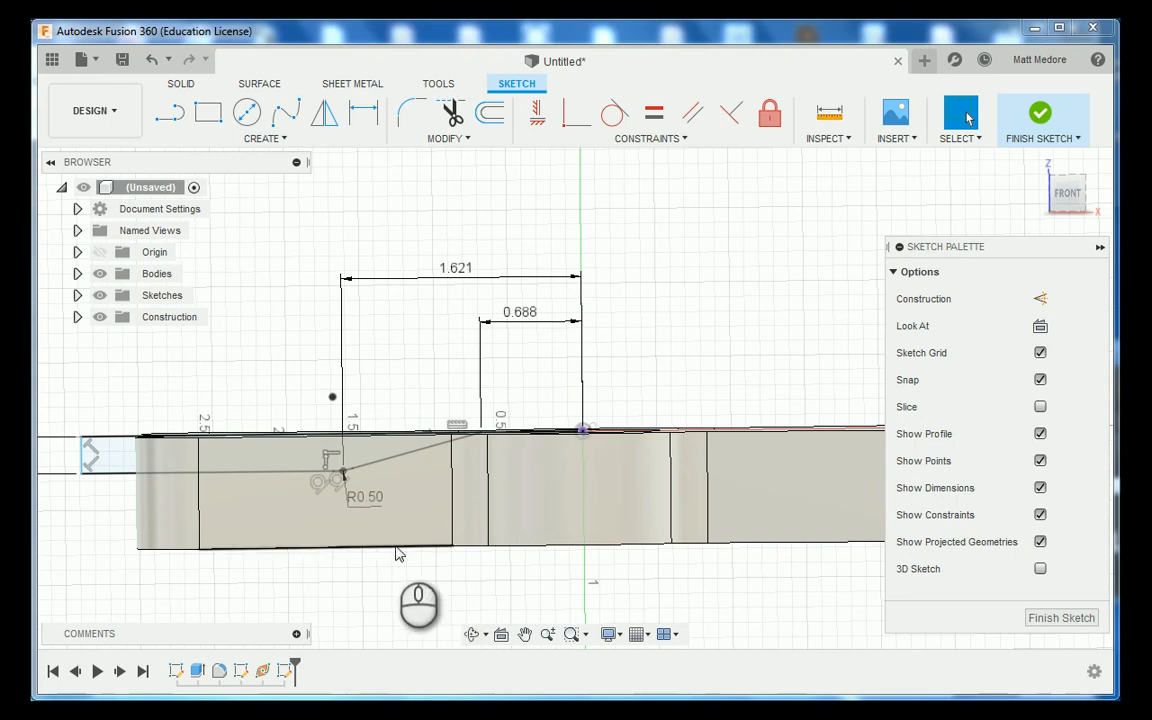
scroll(394, 601, "down", 1)
middle_click_drag(394, 601, 390, 617, "shift")
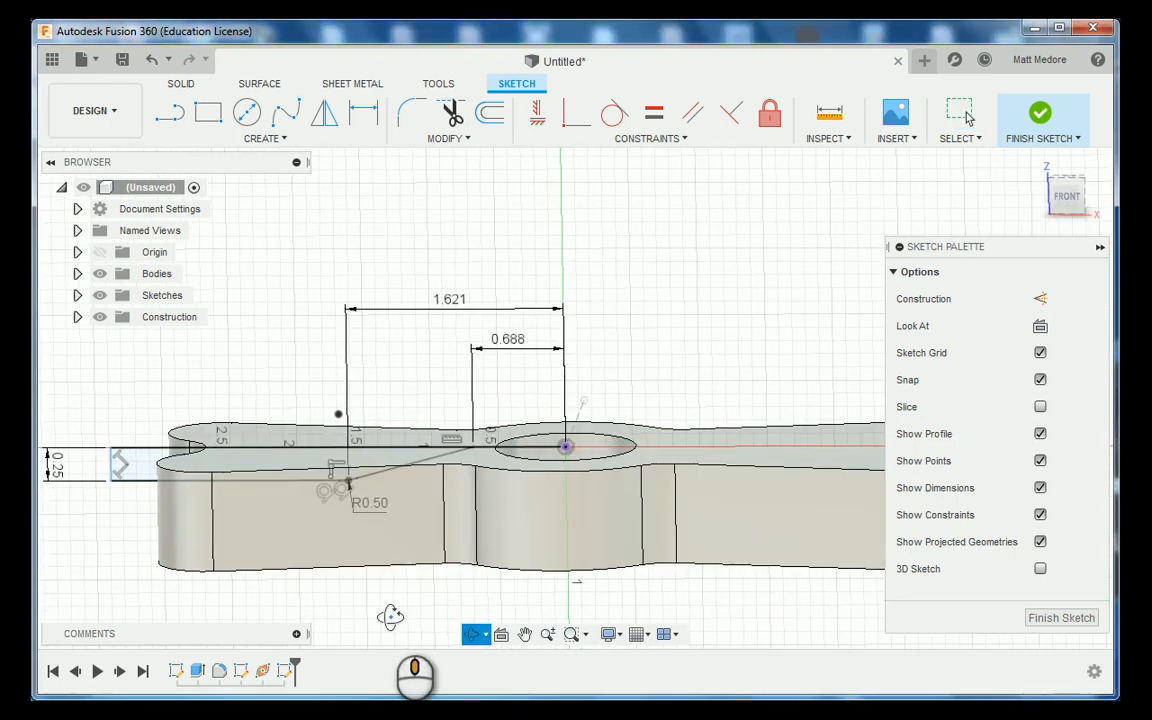
Finish the profile sketch and create a construction axis through the central hole's cylindrical face
scroll(152, 598, "down", 5)
scroll(356, 564, "up", 4)
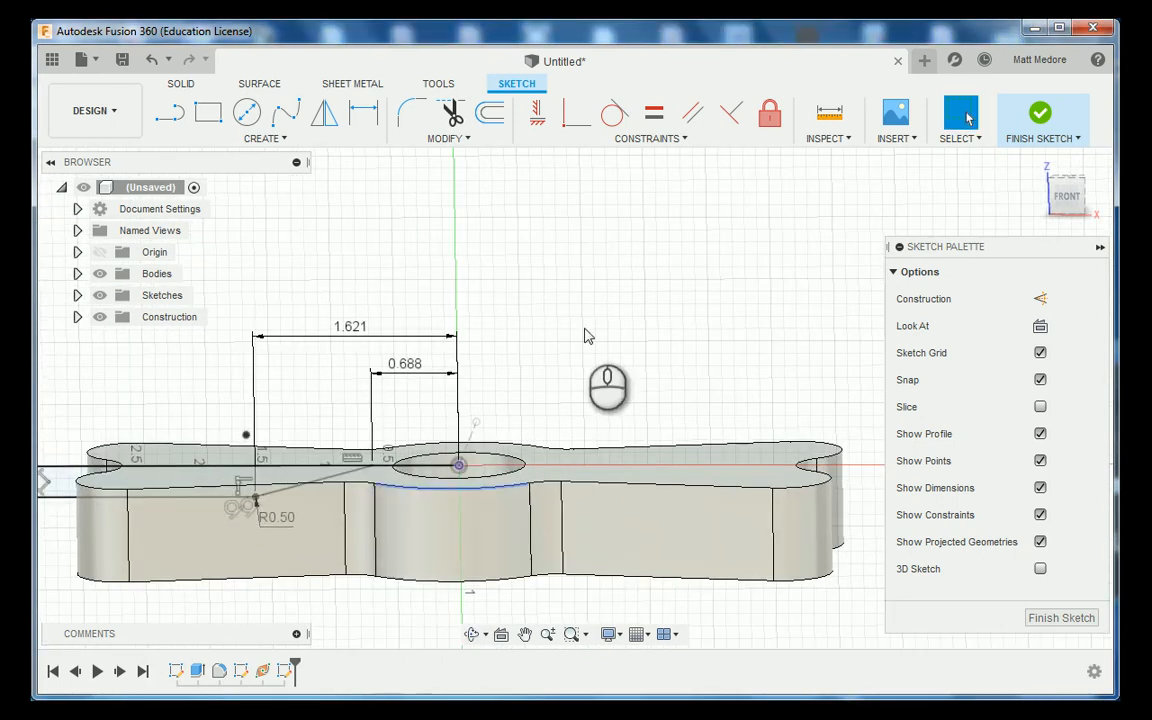
middle_click_drag(585, 329, 567, 341, "shift")
scroll(470, 461, "up", 5)
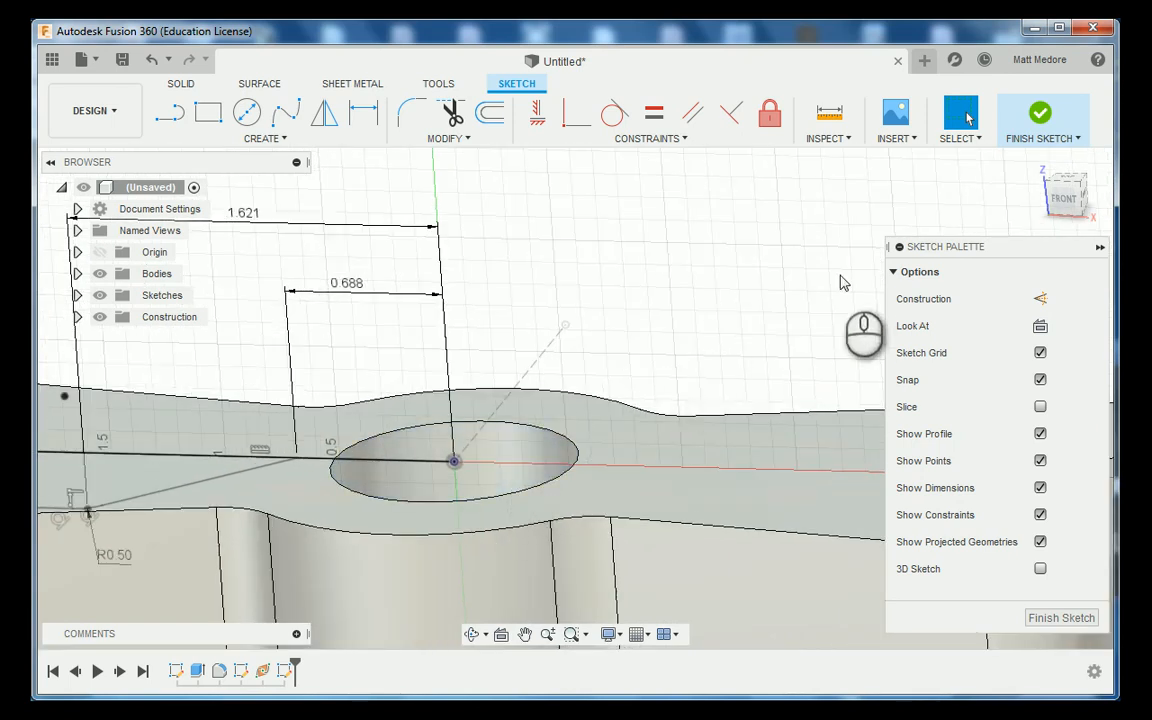
left_click(1058, 128)
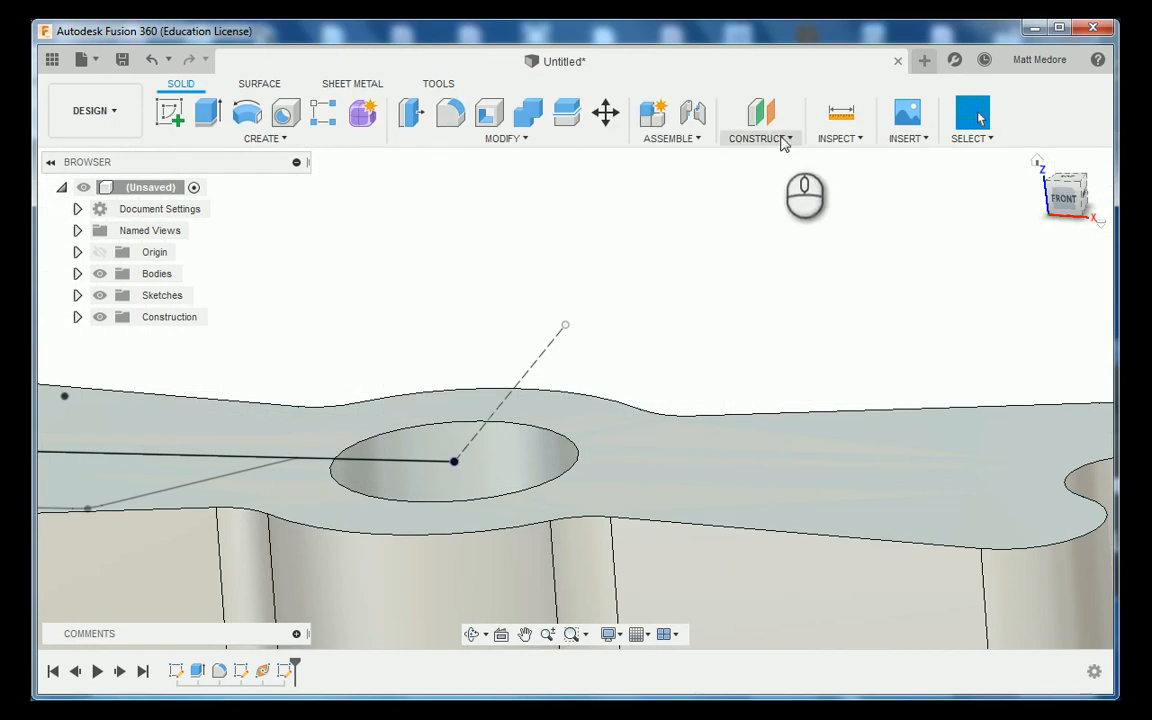
left_click(783, 140)
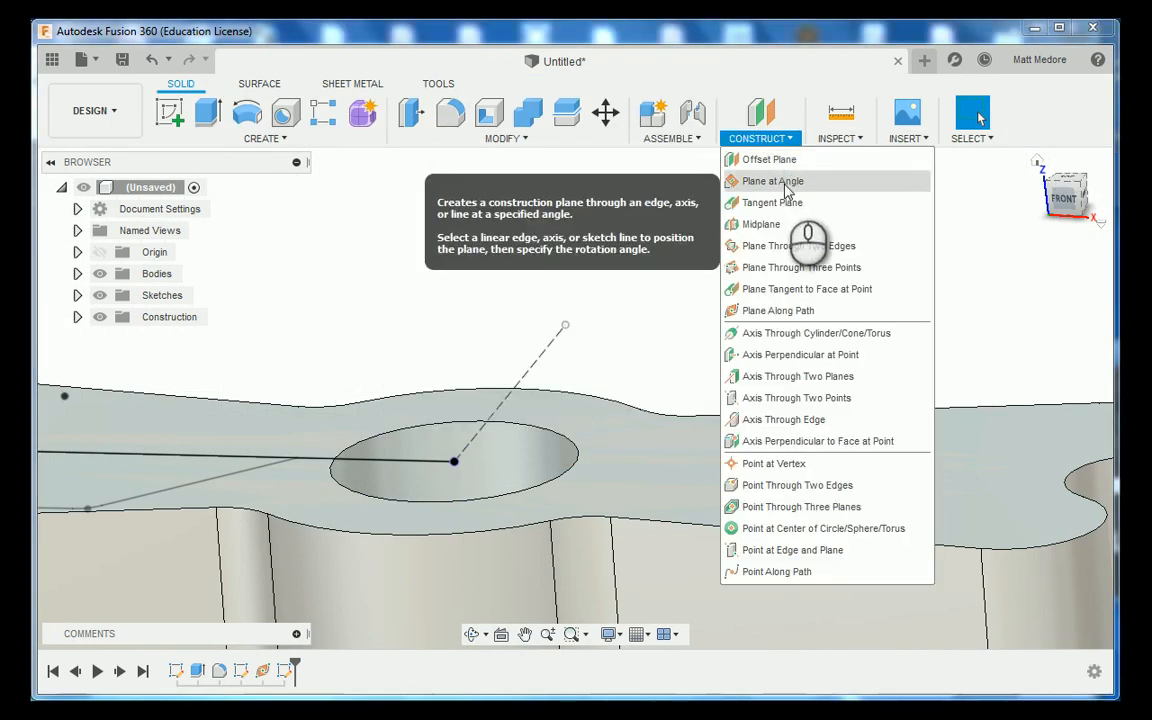
left_click(788, 336)
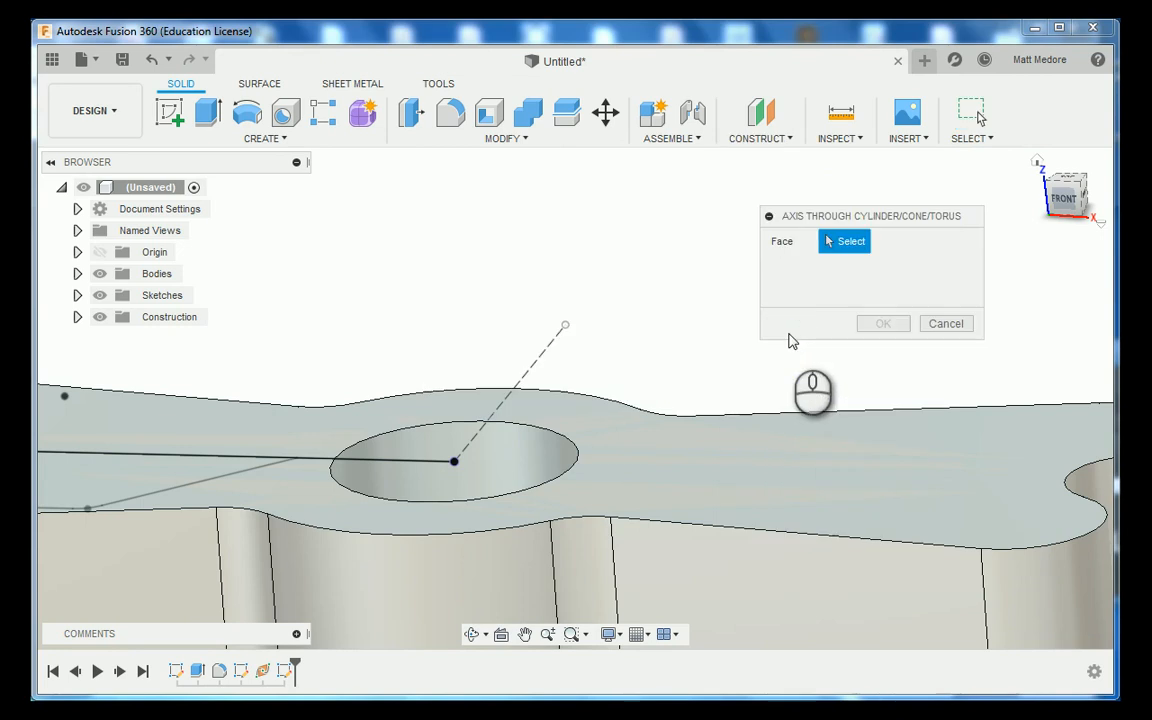
left_click(513, 452)
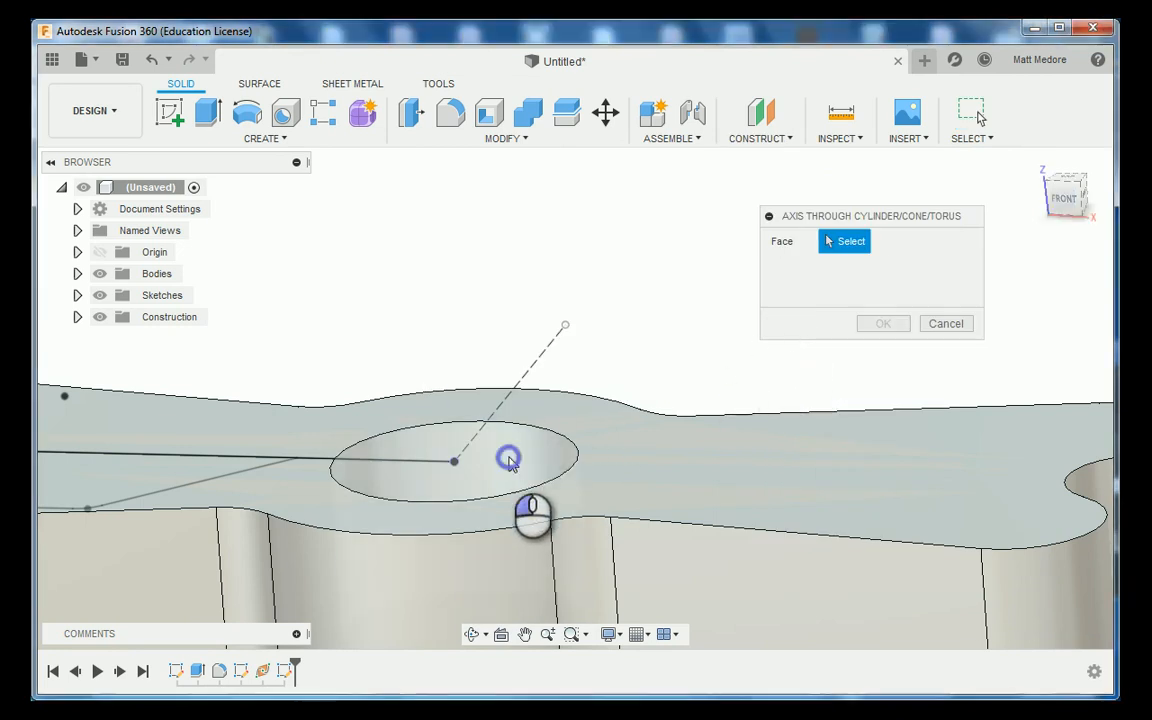
middle_click_drag(340, 410, 348, 376, "shift")
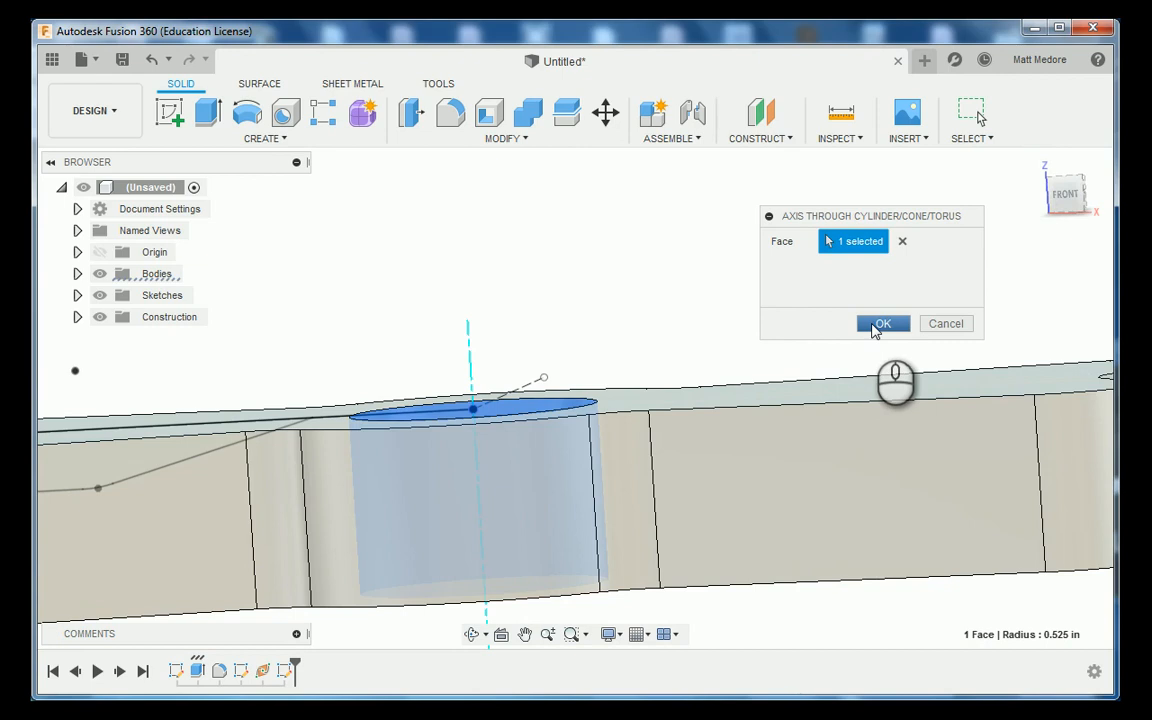
left_click(874, 330)
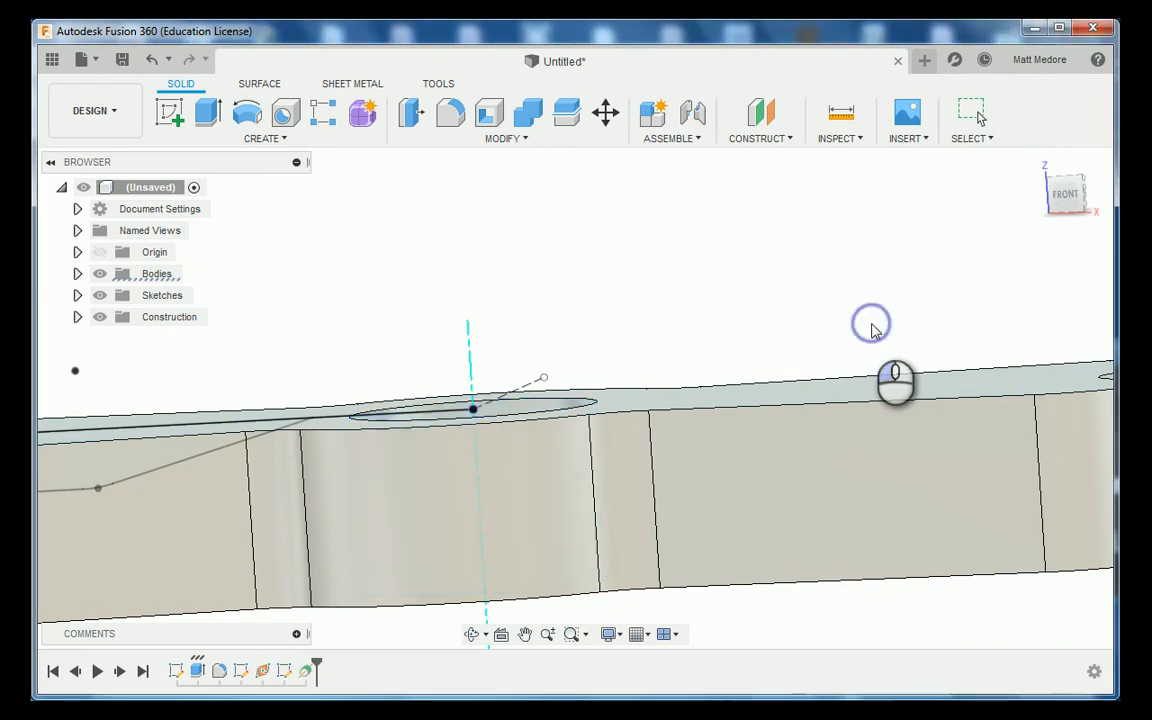
Revolve the sloped-recess profile 360 degrees around the hole's construction axis as a cut through the body
scroll(862, 331, "down", 2)
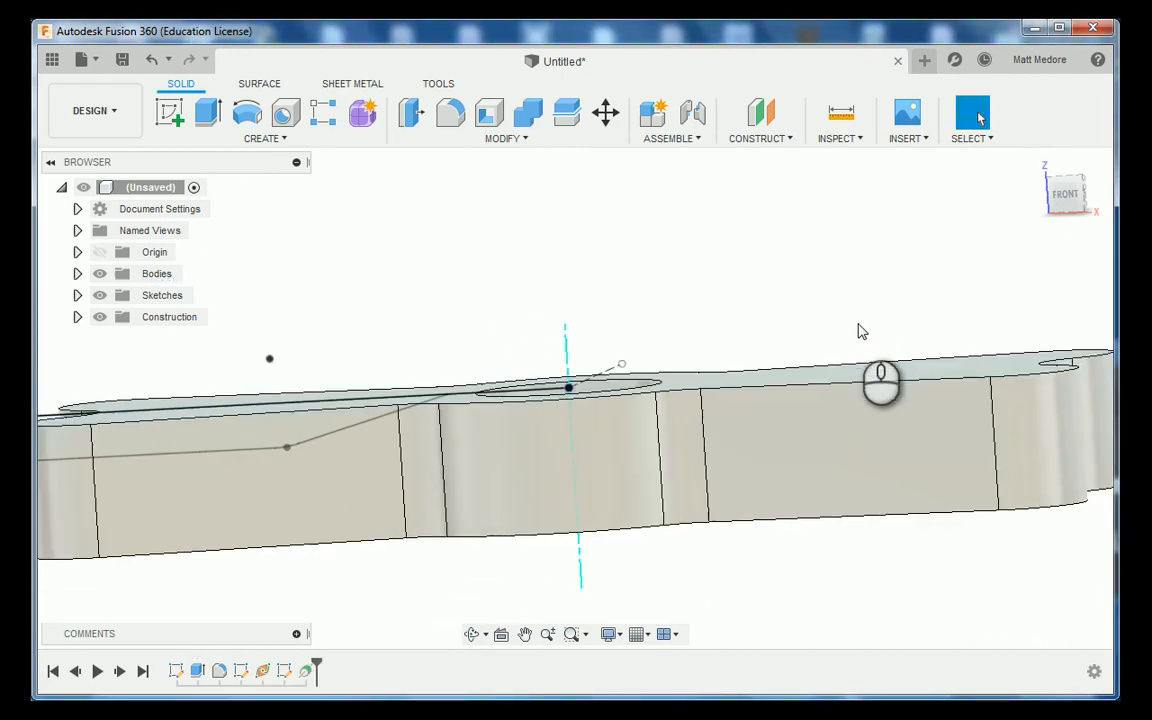
scroll(862, 331, "down", 1)
scroll(450, 259, "down", 1)
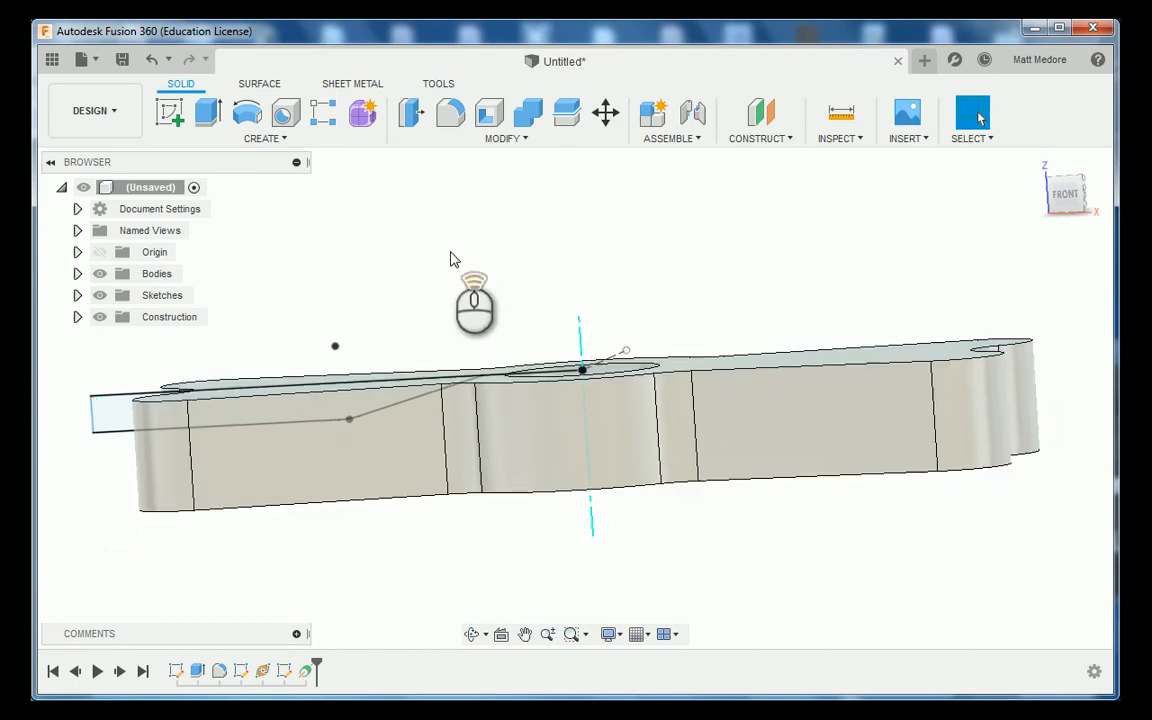
scroll(450, 259, "up", 1)
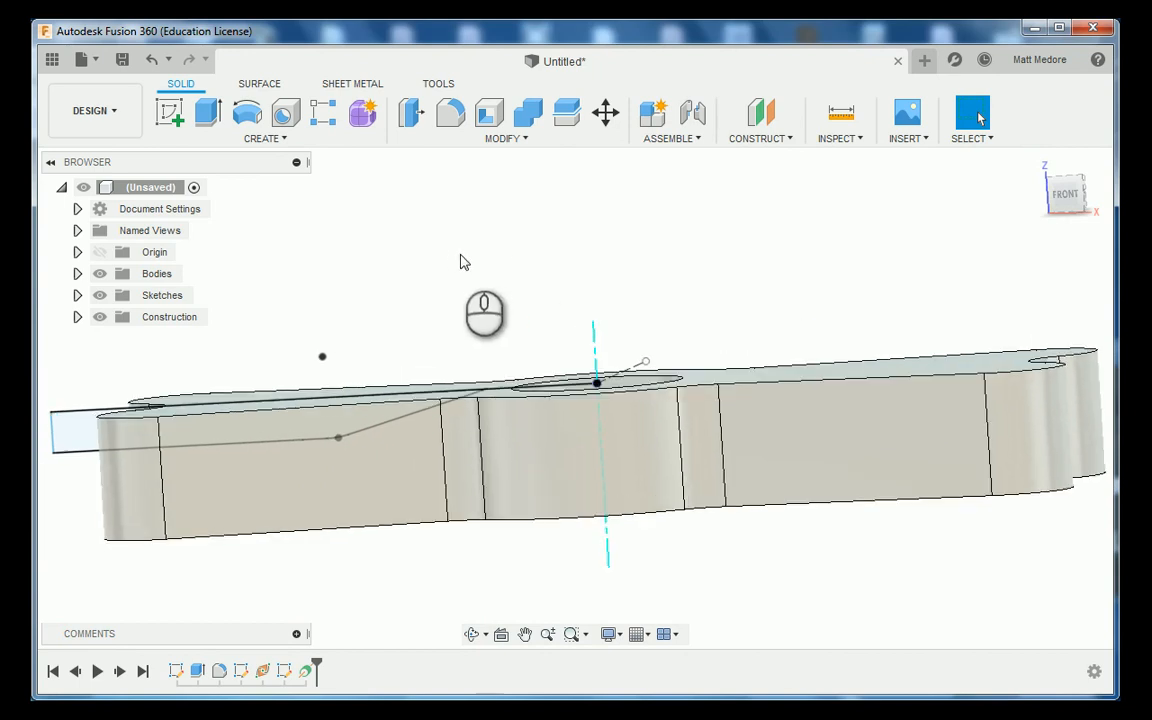
left_click(266, 139)
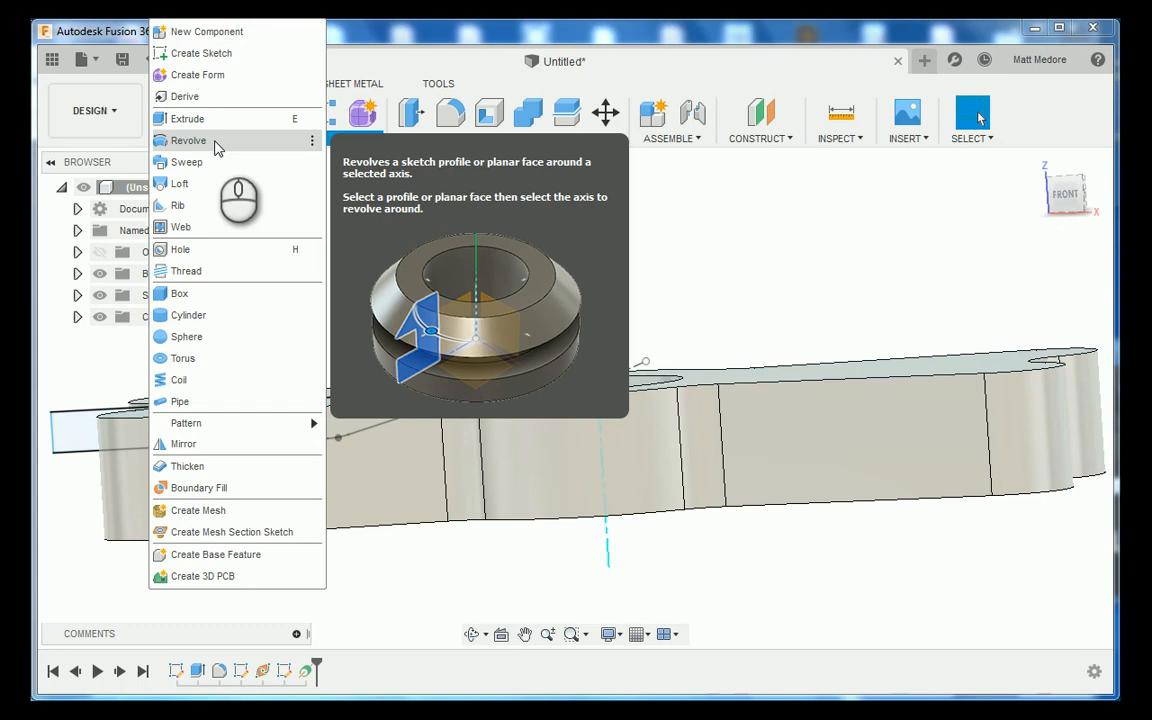
left_click(218, 141)
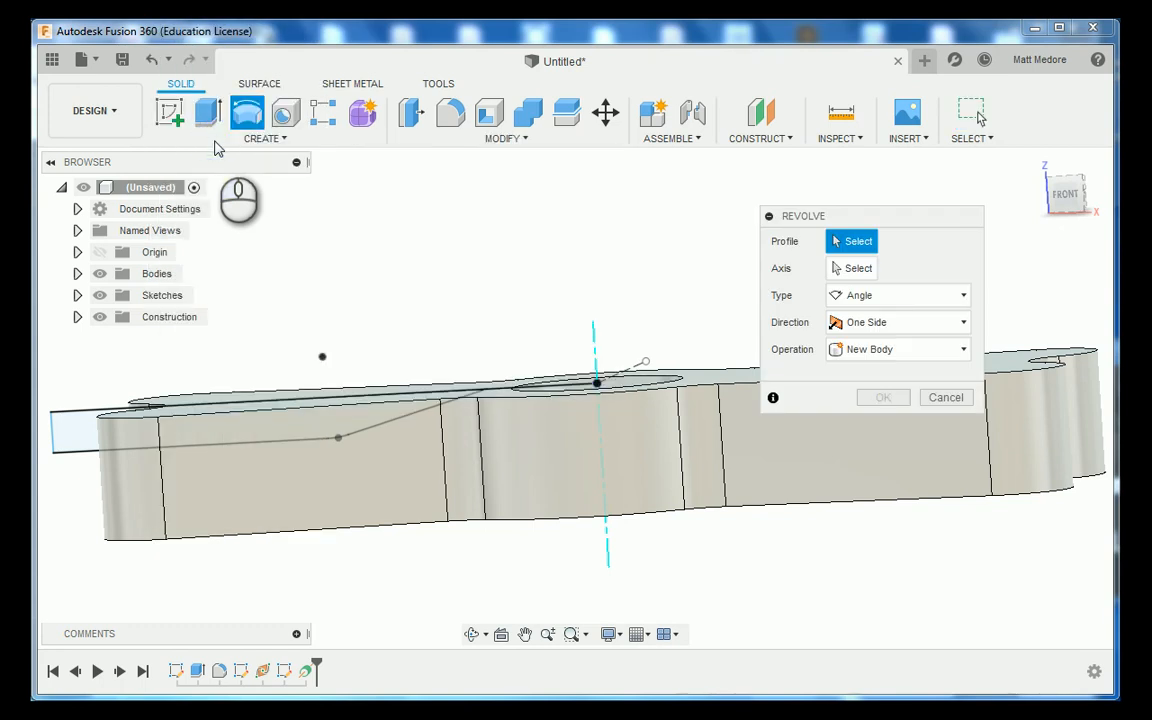
scroll(384, 265, "down", 2)
scroll(386, 266, "down", 1)
middle_click_drag(429, 266, 422, 282, "shift")
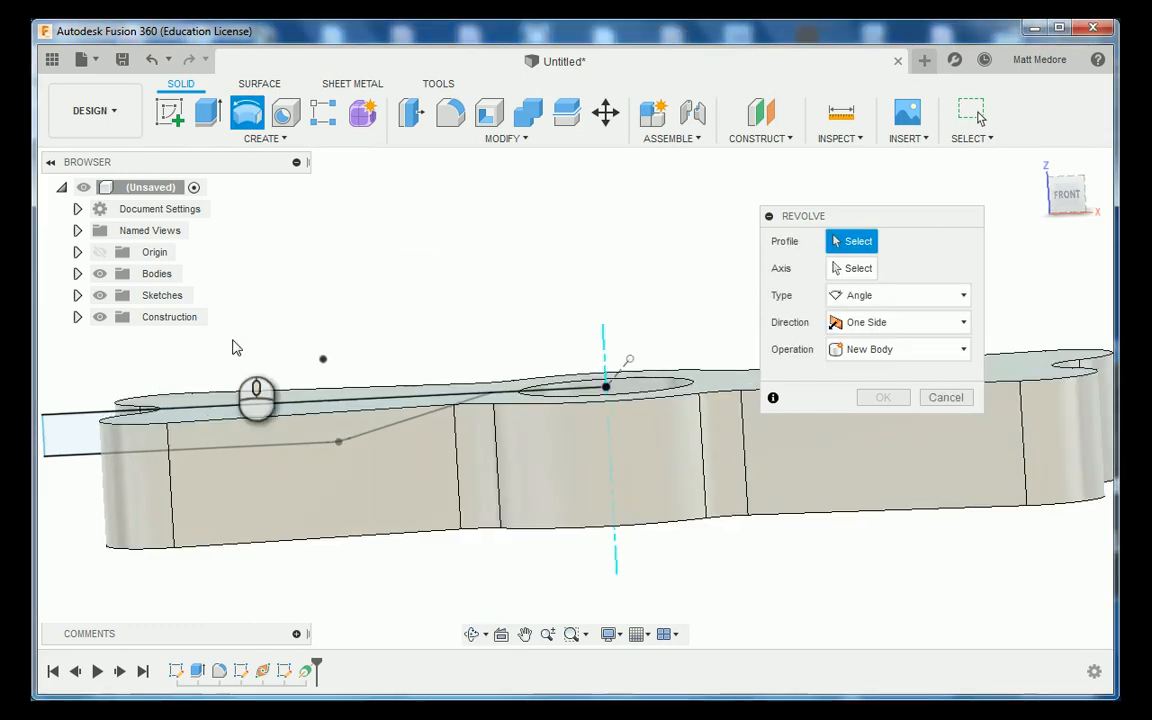
left_click(70, 437)
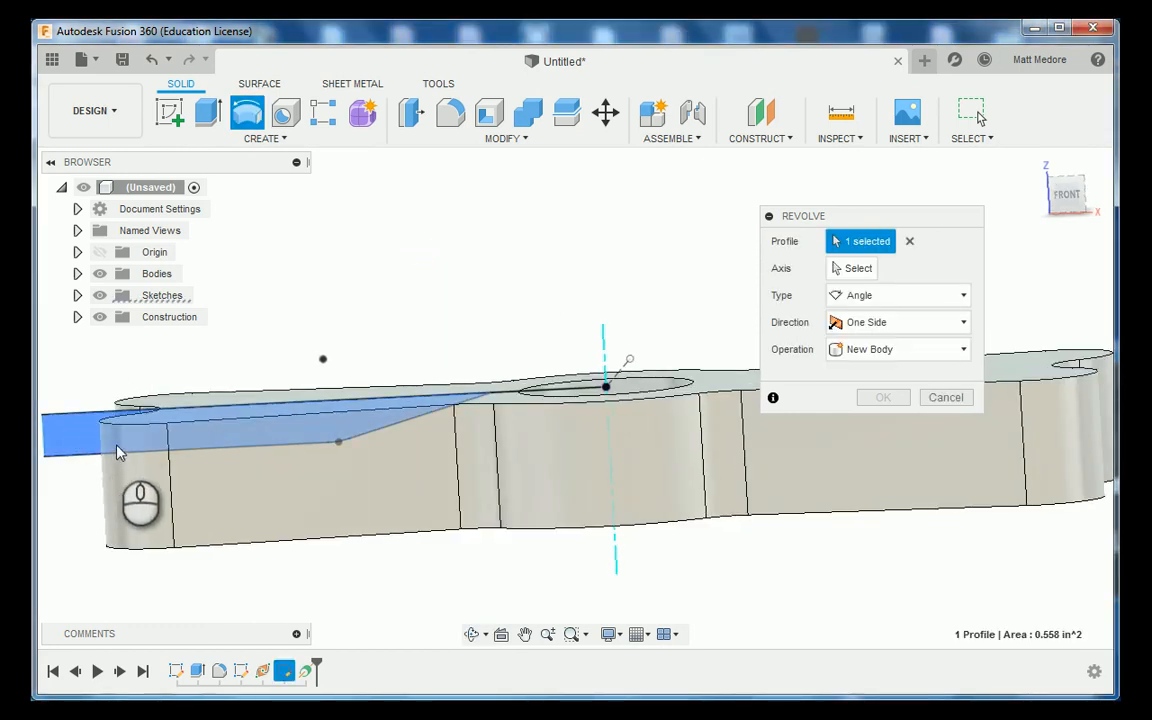
left_click(840, 271)
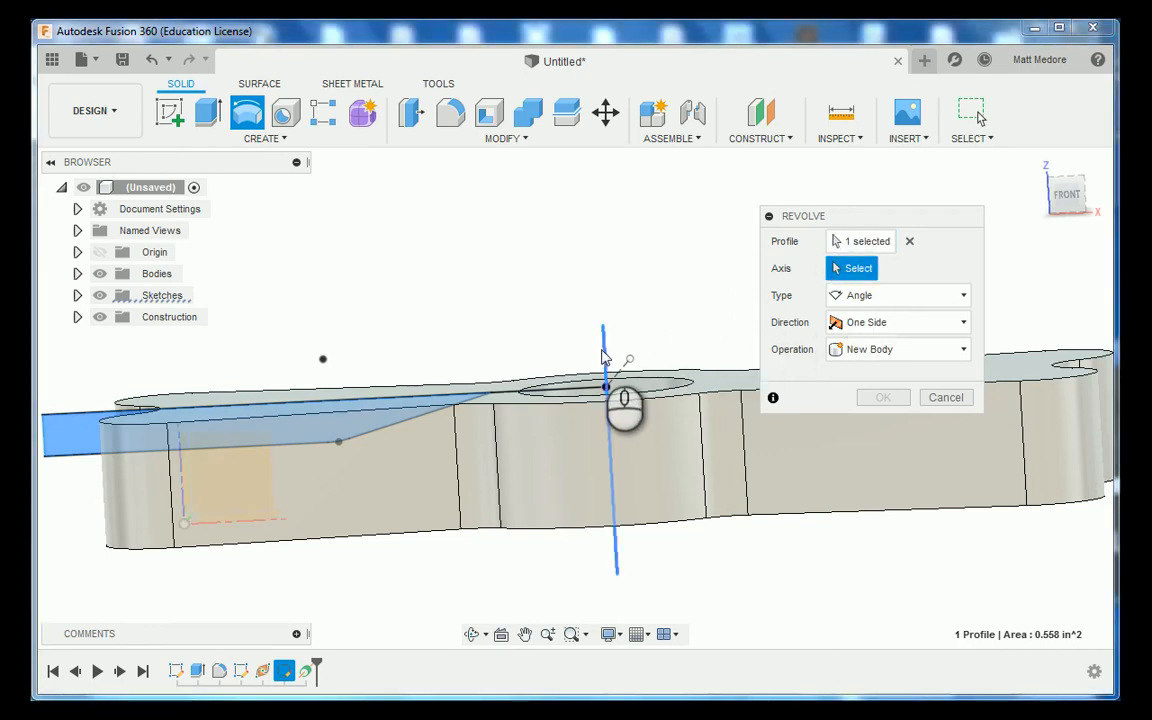
left_click(604, 358)
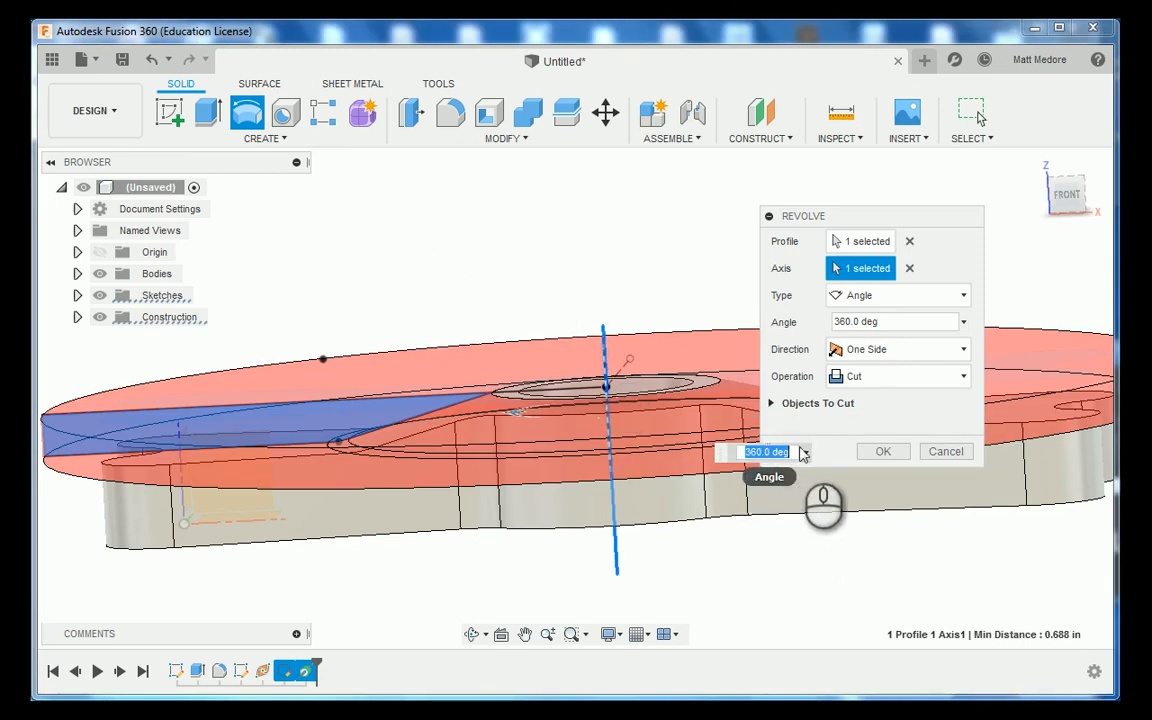
left_click(884, 452)
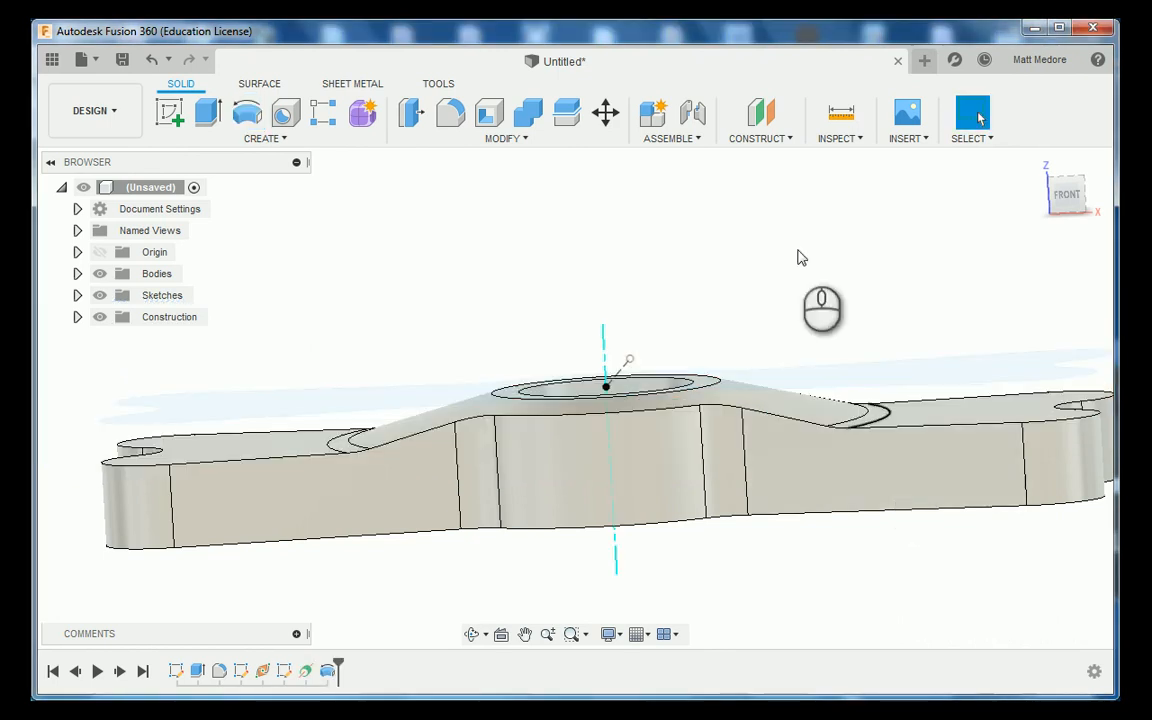
Hide the construction axis Axis1 running through the central hole
middle_click_drag(800, 257, 774, 278, "shift")
scroll(483, 329, "down", 4)
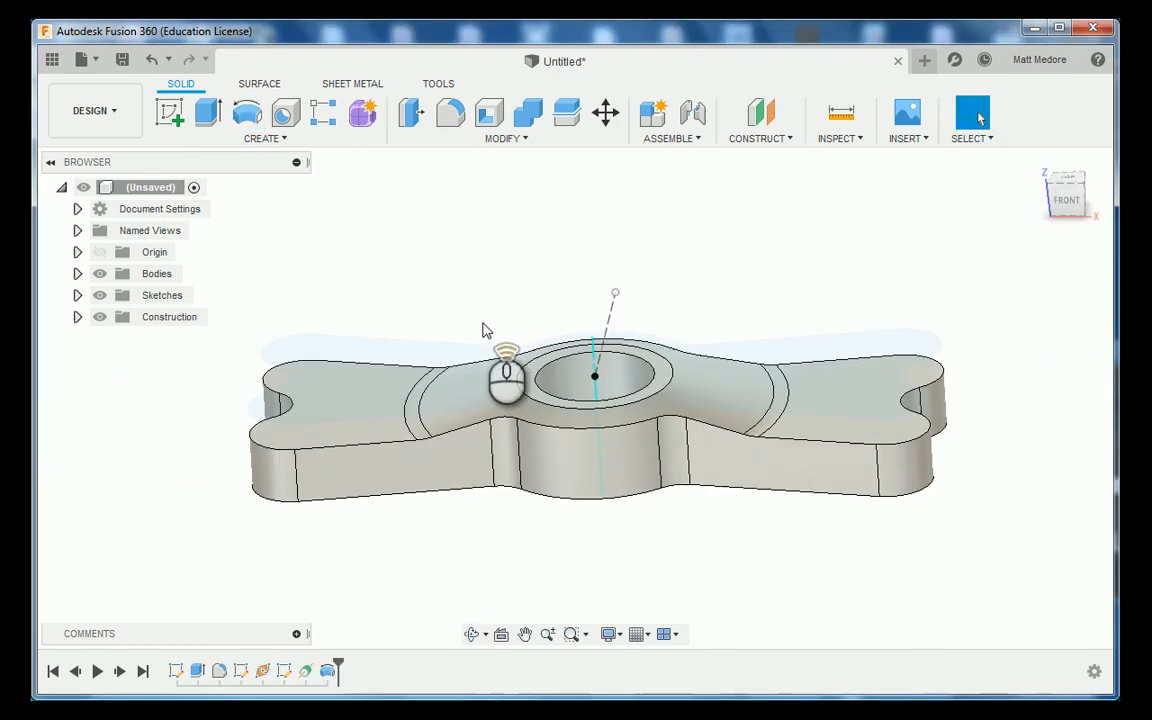
scroll(797, 309, "up", 2)
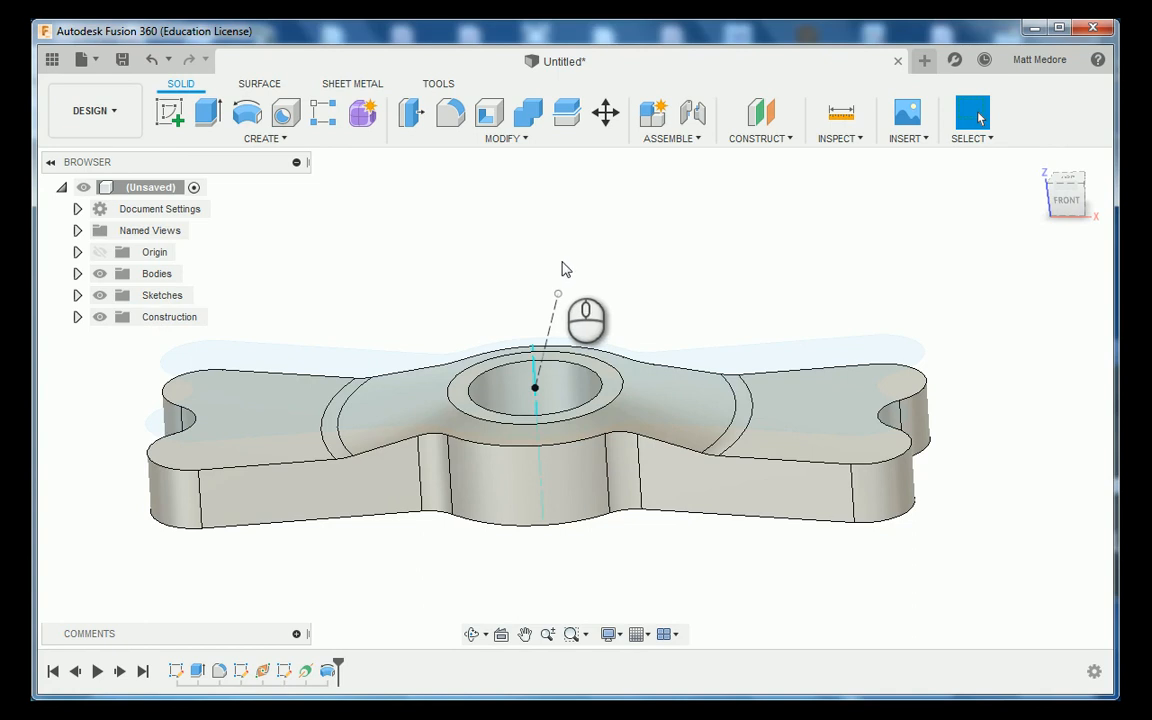
left_click(101, 324)
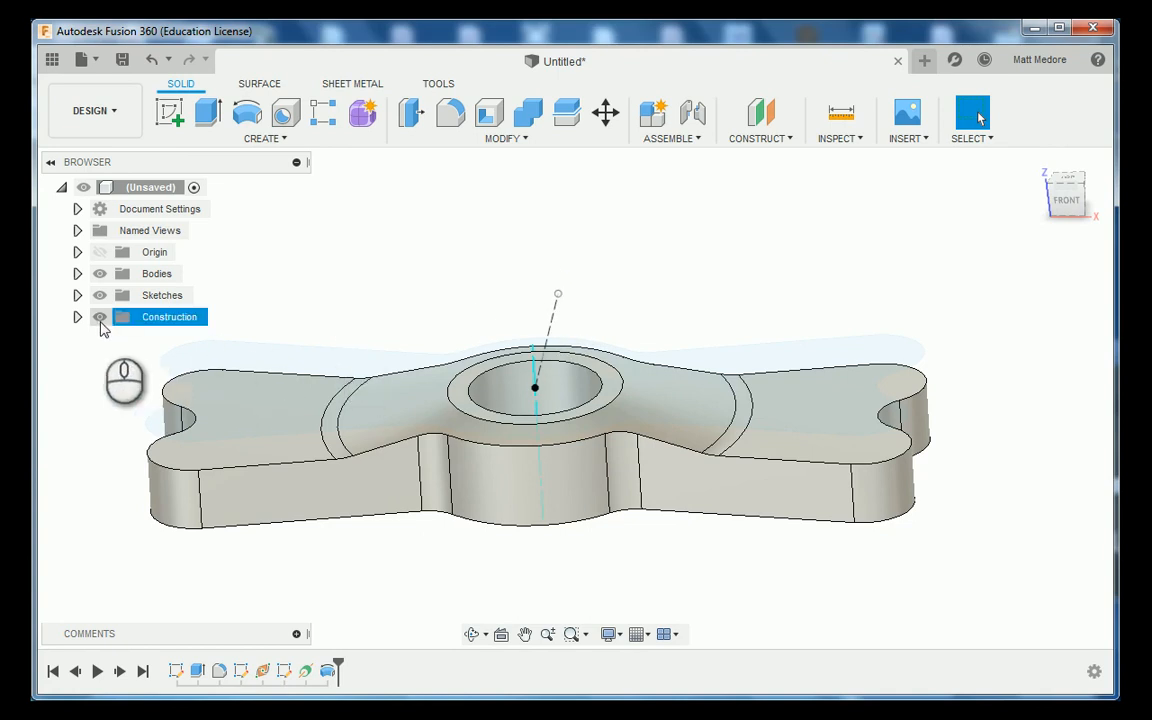
left_click(77, 317)
left_click(110, 362)
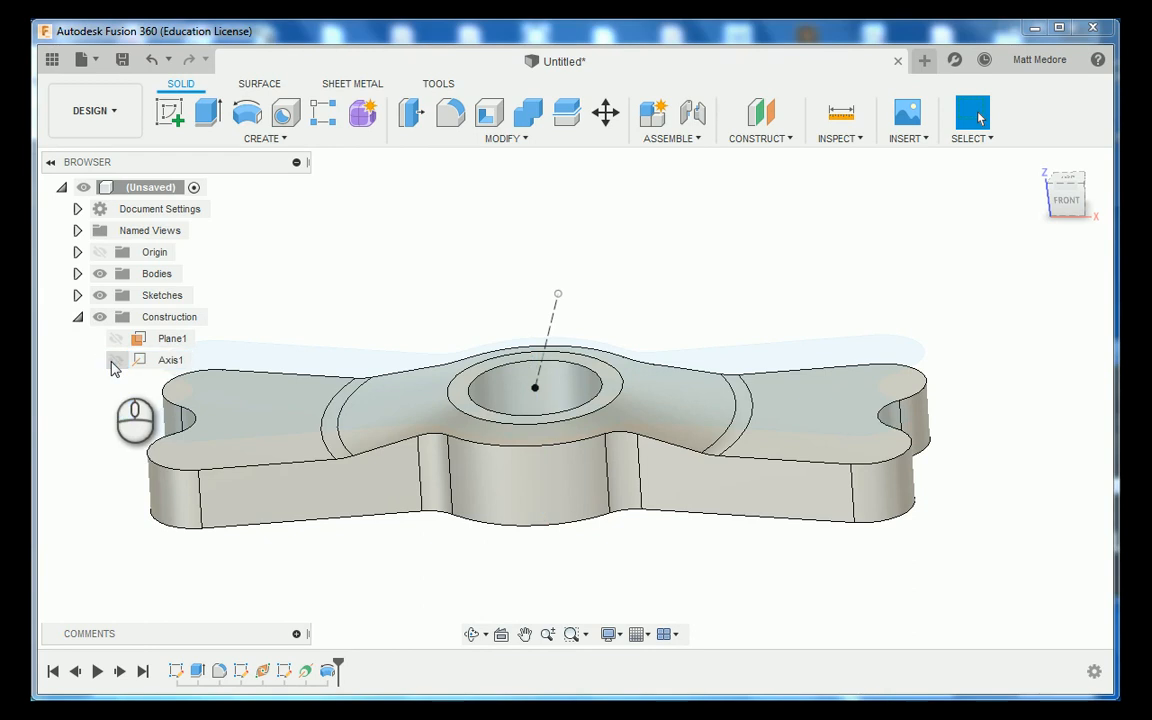
Hide Sketch2, the sketch floating above the part's arms
scroll(413, 310, "up", 2)
scroll(325, 293, "down", 4)
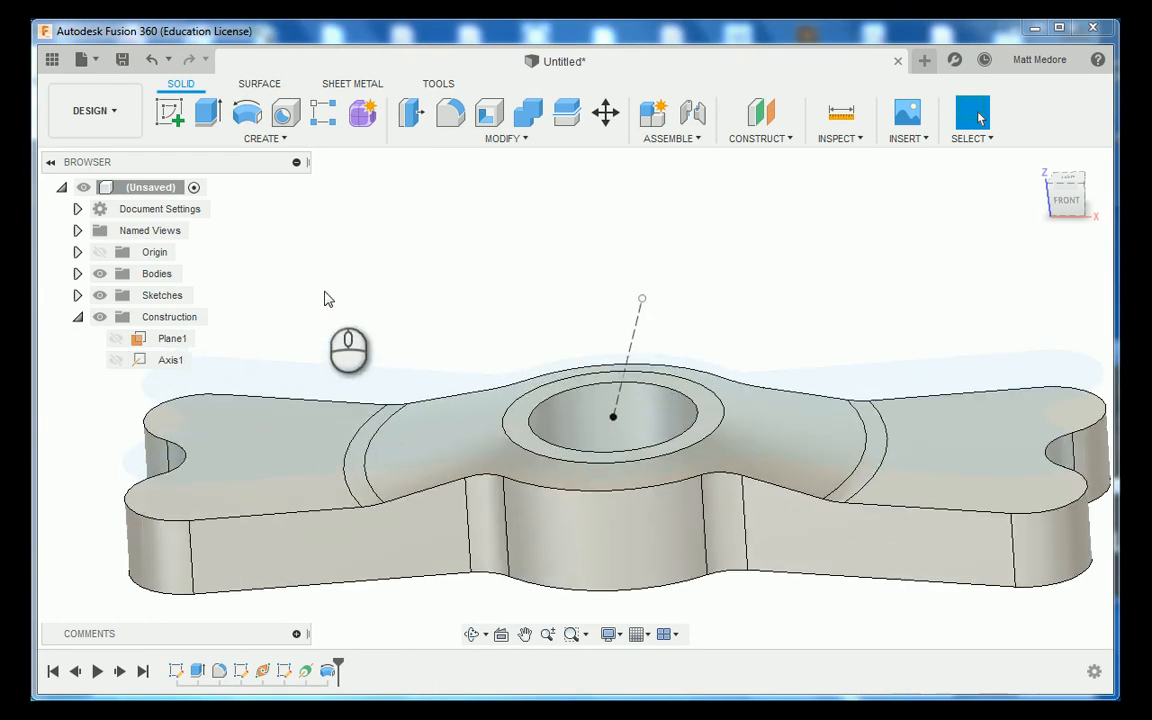
scroll(325, 298, "up", 2)
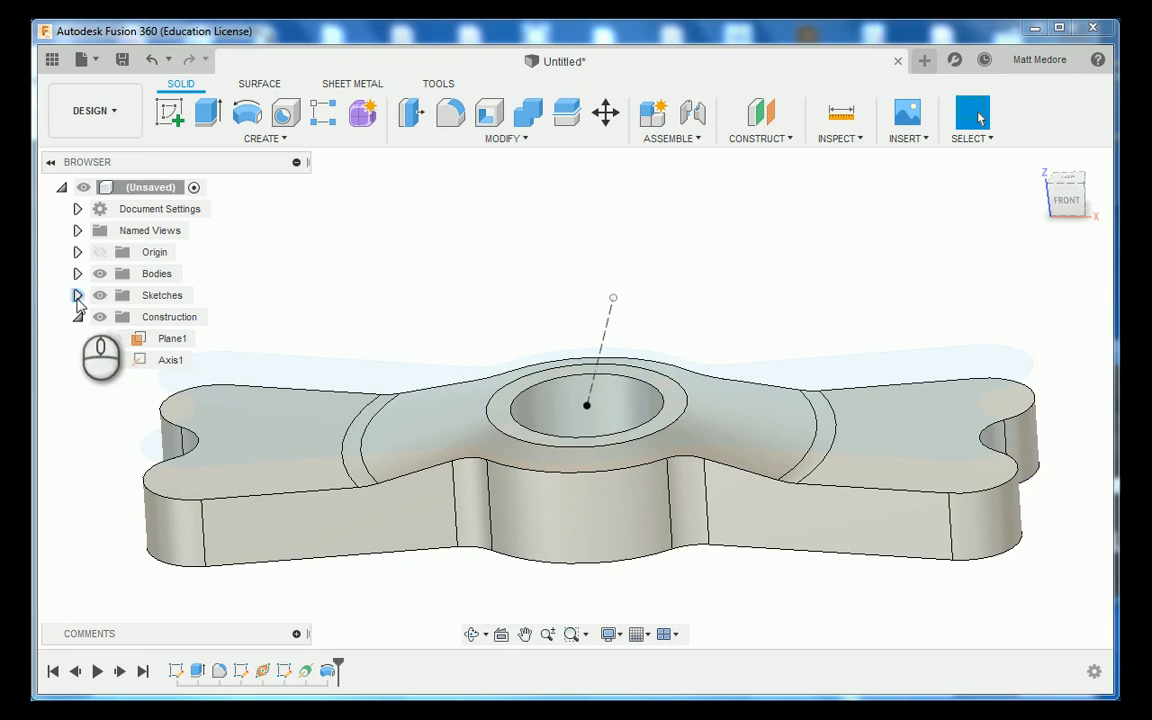
left_click(77, 296)
left_click(114, 340)
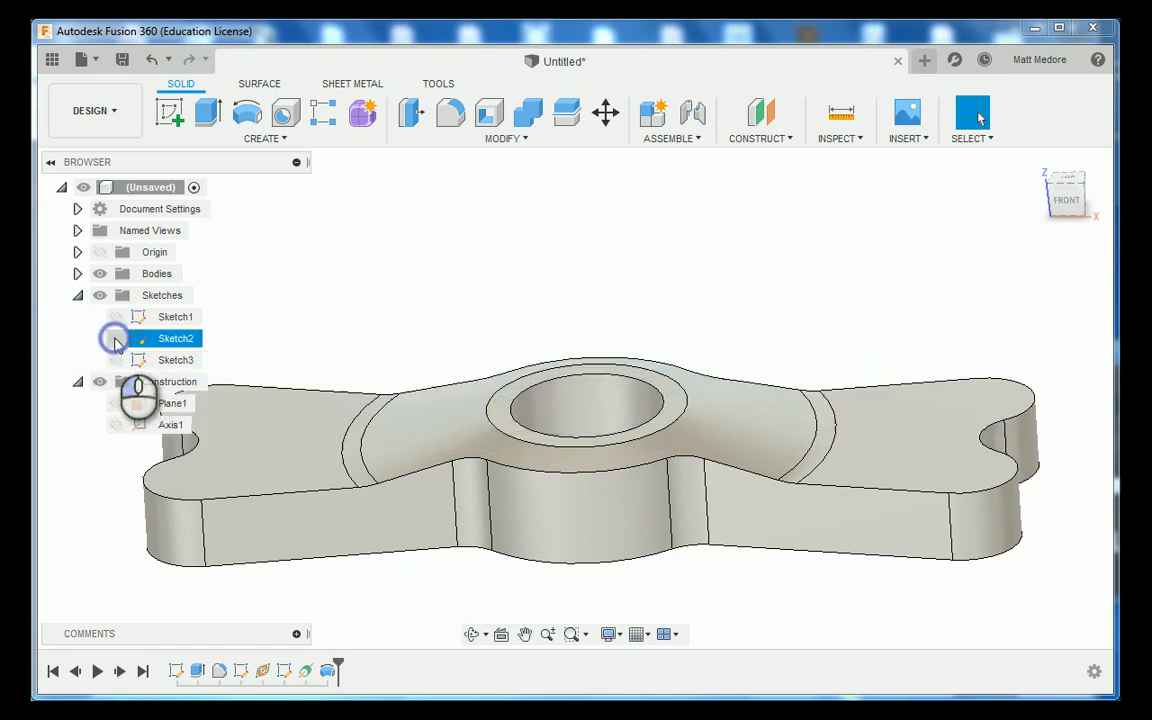
Show Sketch1 temporarily, examine its end circles against the arms from above, and hide it again
scroll(416, 272, "up", 2)
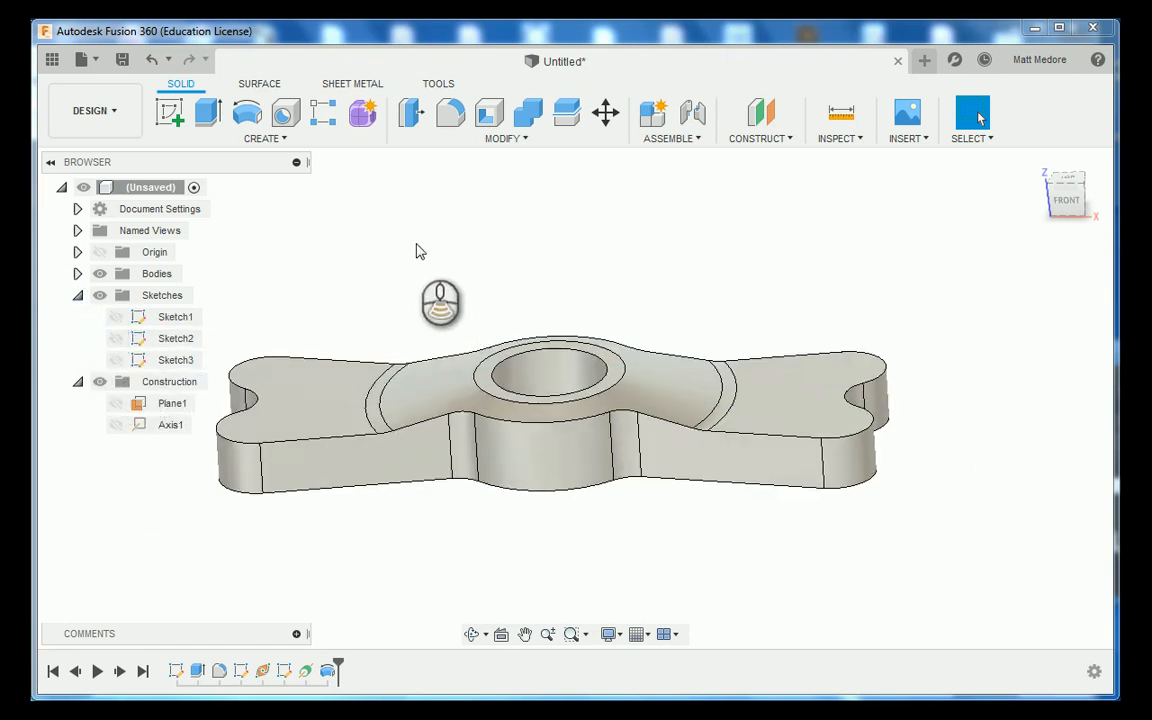
scroll(390, 276, "down", 2)
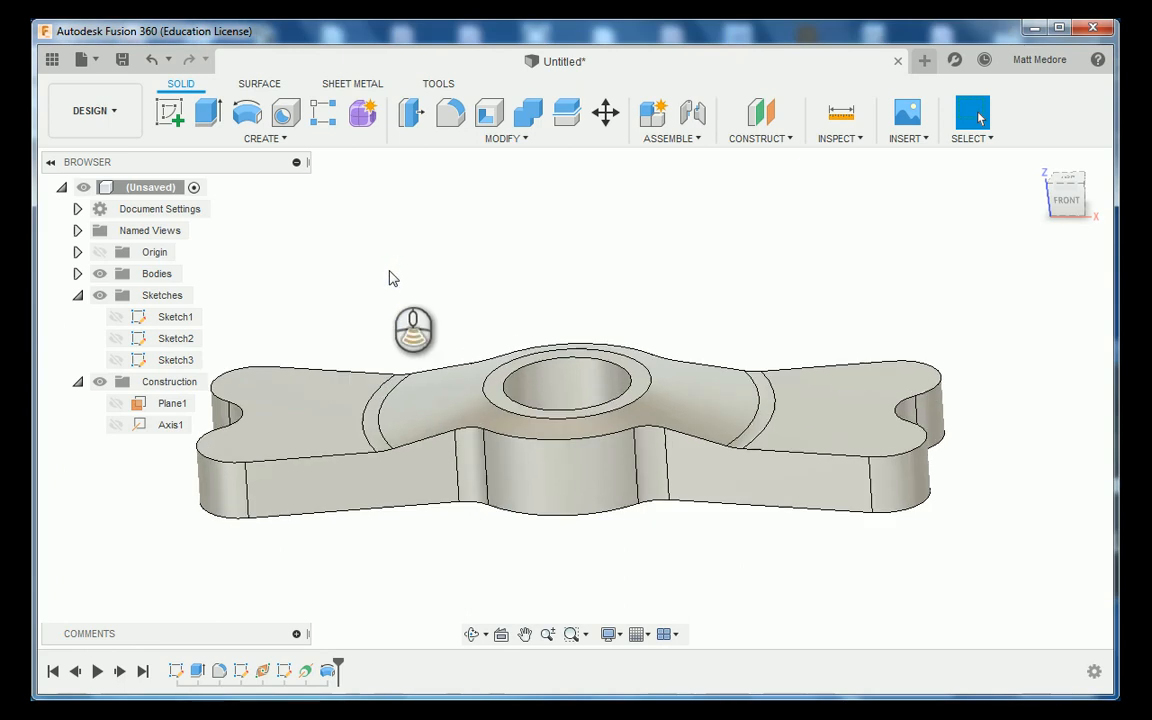
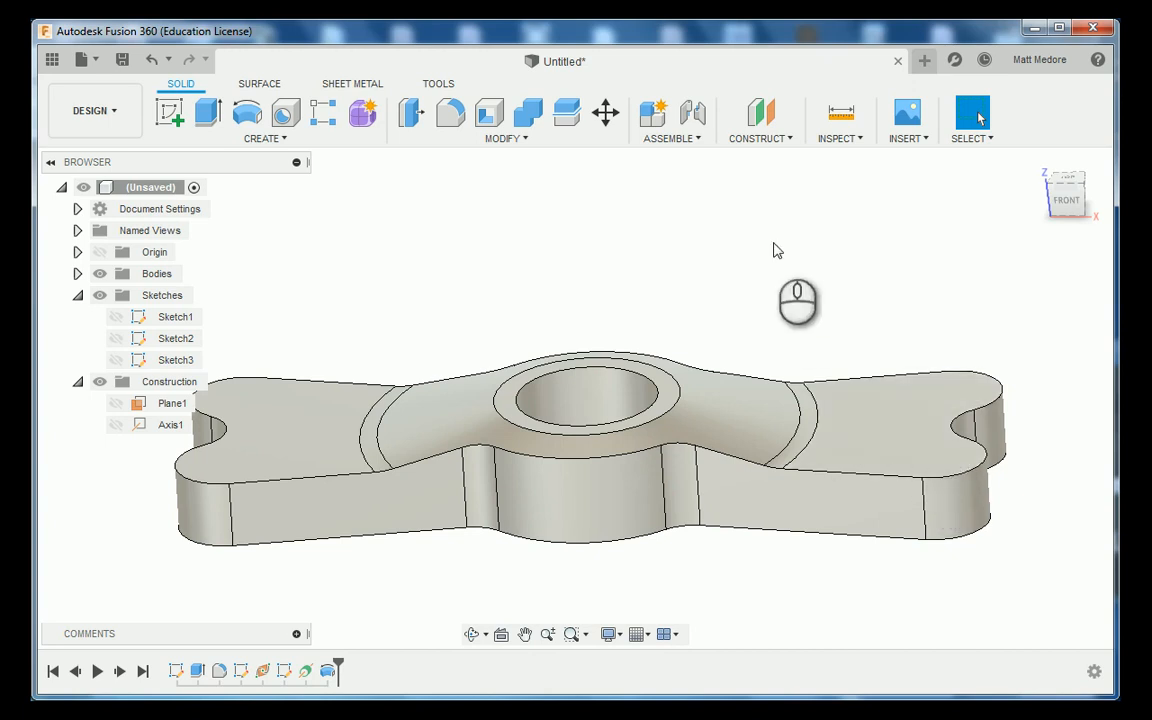
middle_click_drag(773, 241, 771, 265, "shift")
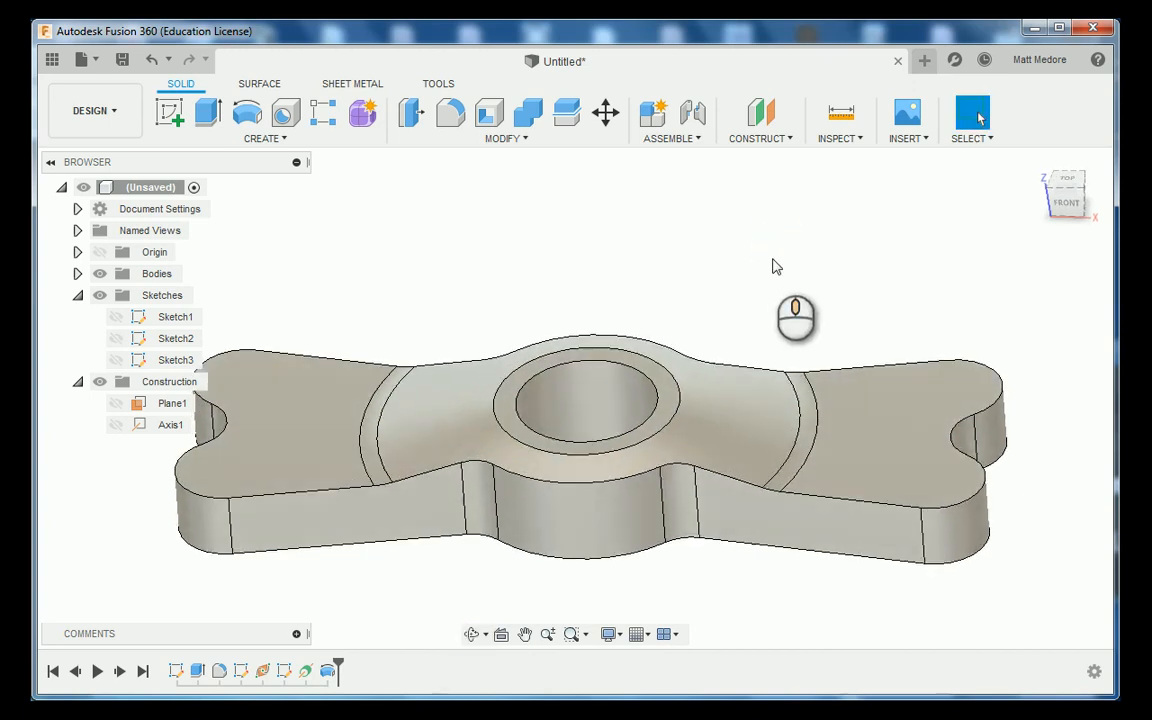
scroll(757, 258, "down", 2)
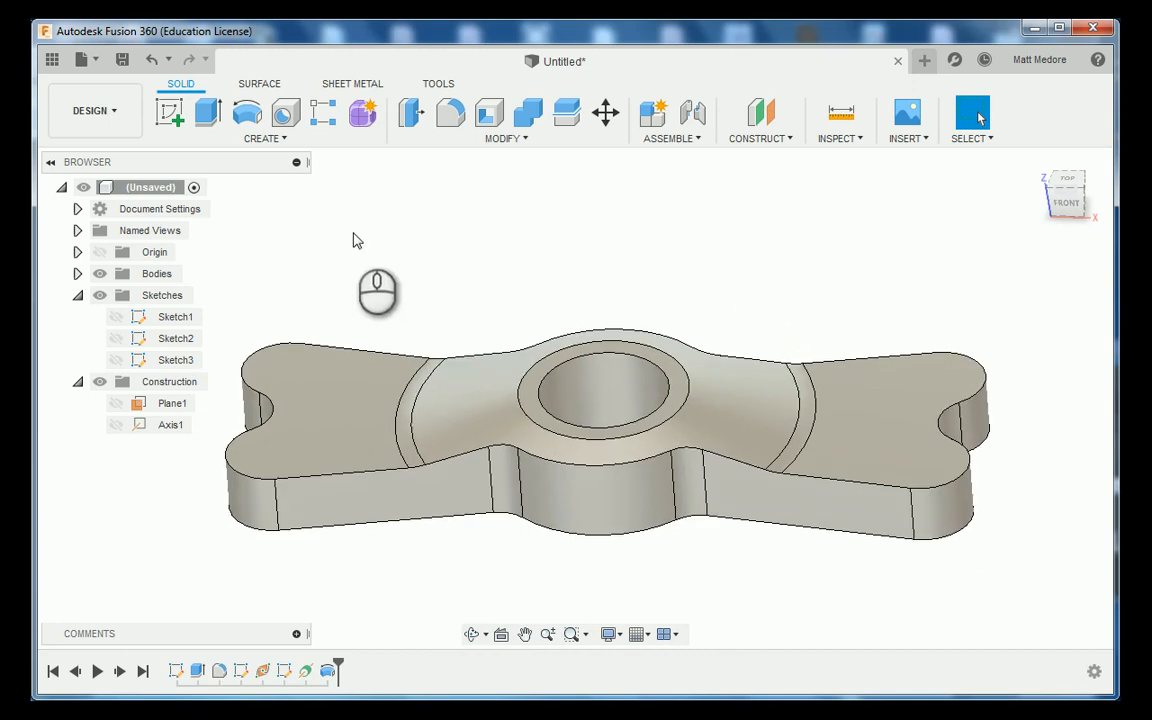
left_click(116, 318)
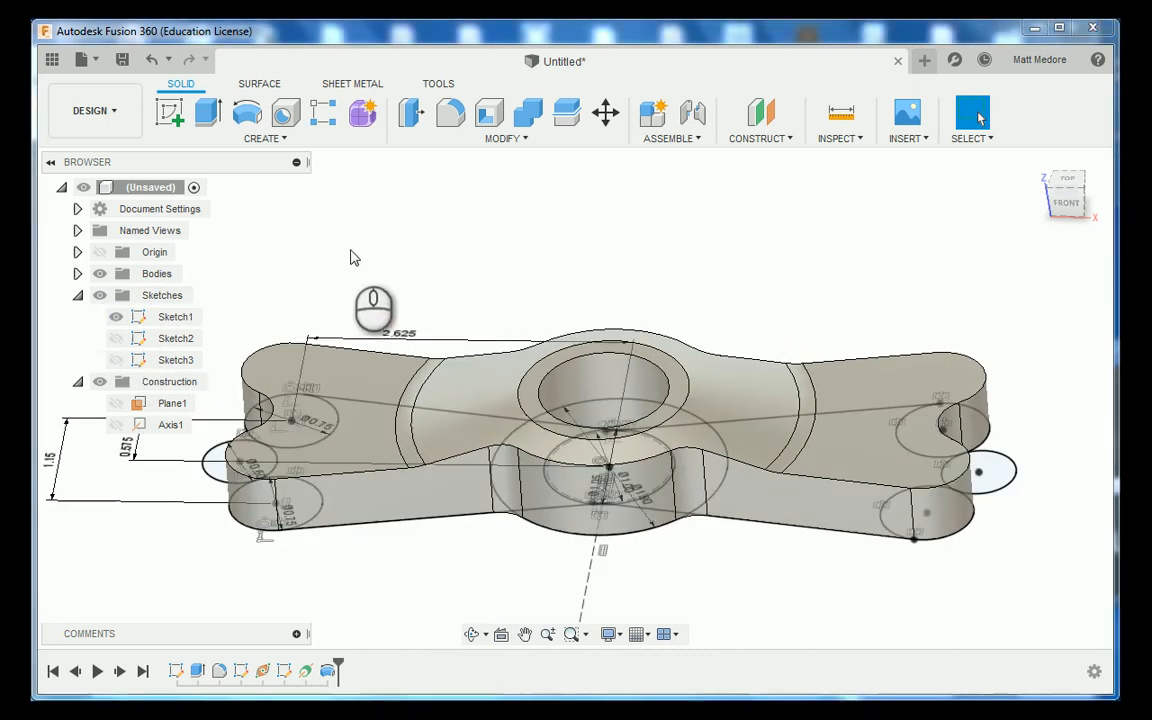
middle_click_drag(352, 255, 350, 290, "shift")
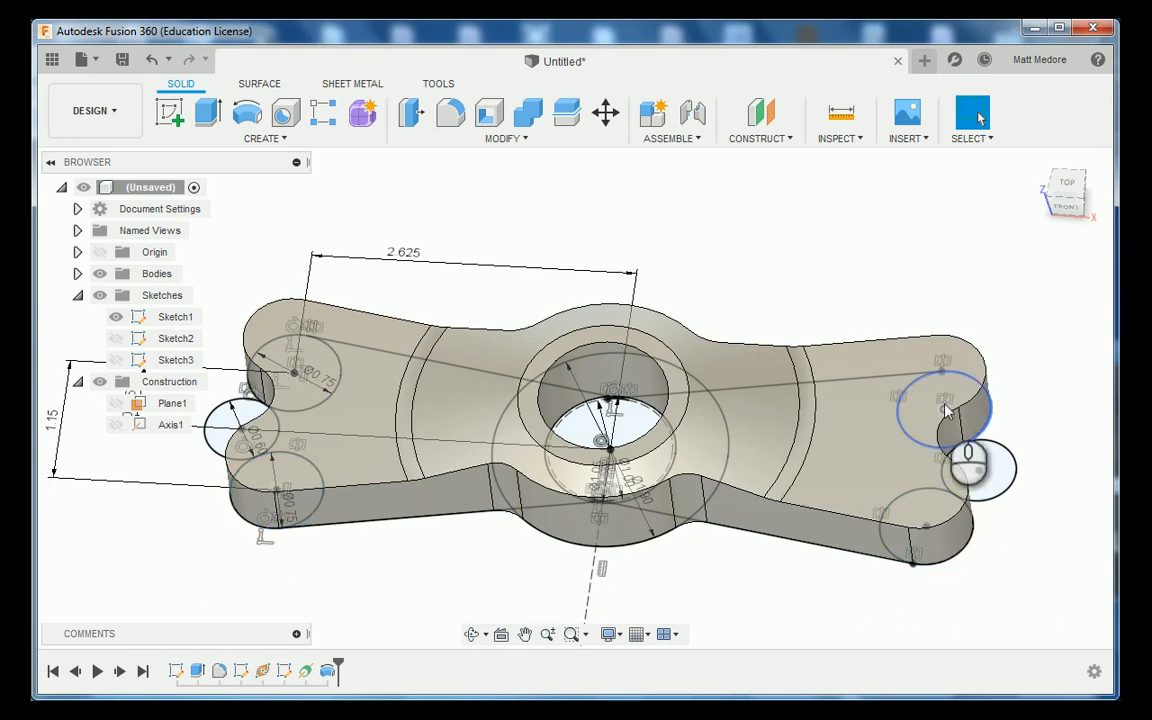
mouse_move(882, 255)
middle_mouse_down("shift")
mouse_move(885, 265)
mouse_move(882, 252)
middle_mouse_up("shift")
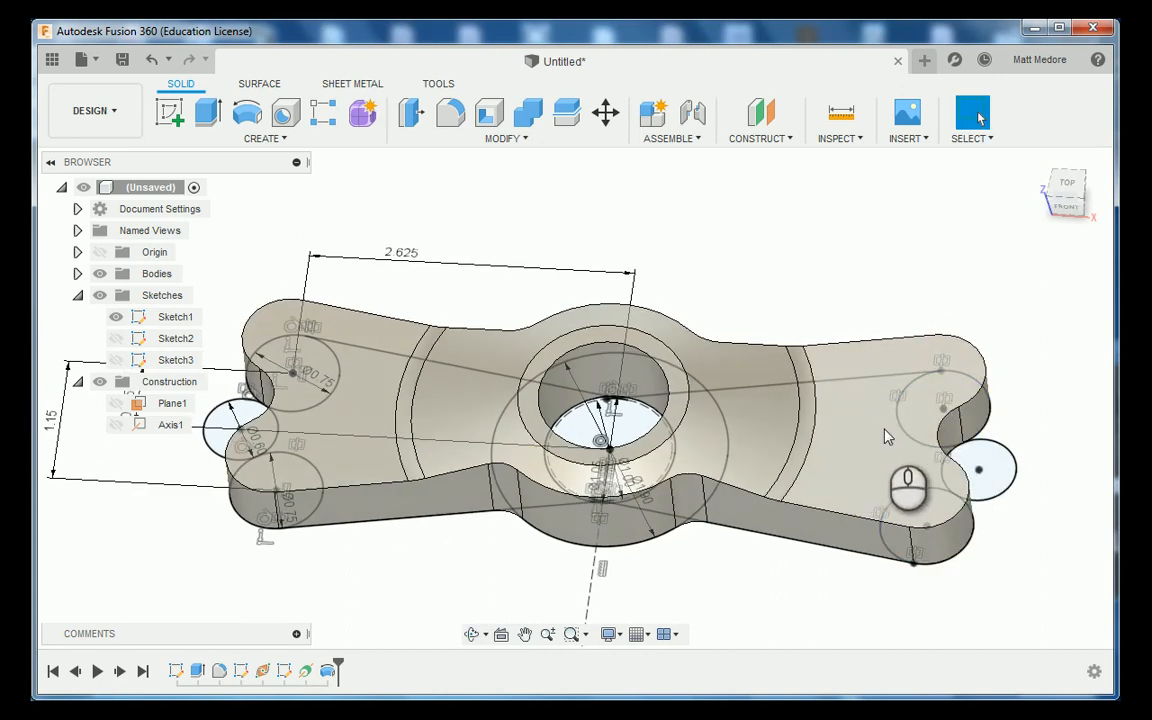
left_click(140, 320)
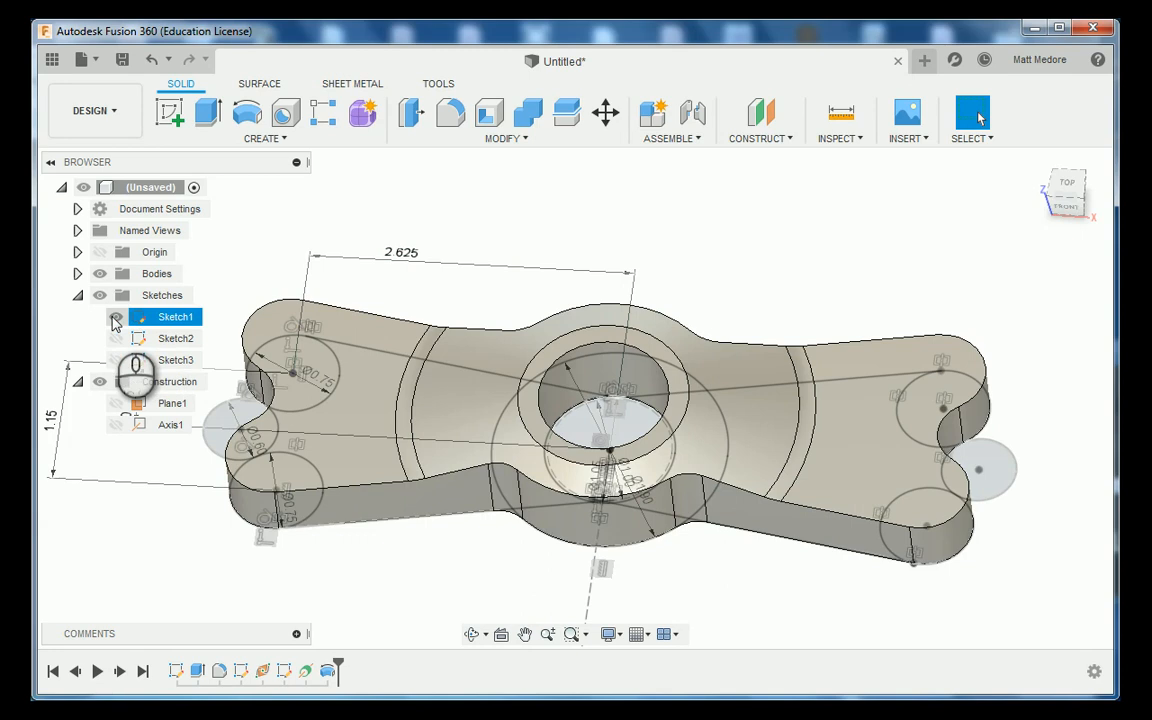
left_click(115, 319)
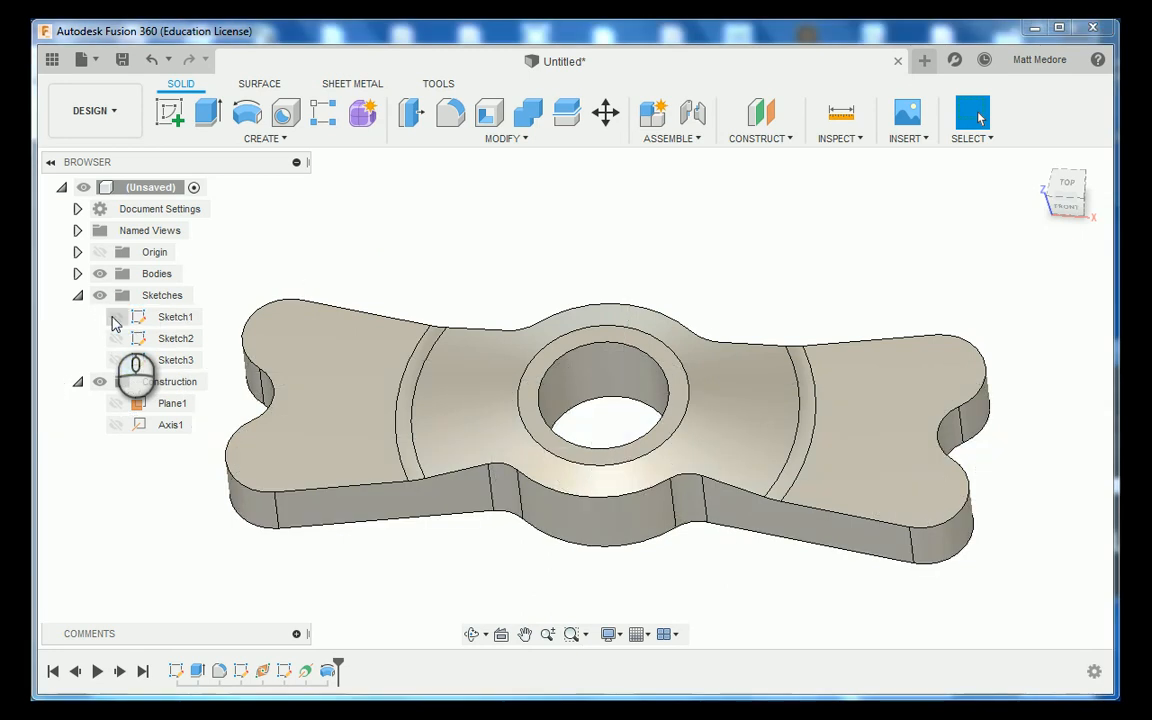
Start a new sketch on the flat recessed top face of the arm opposite the origin
left_click(170, 115)
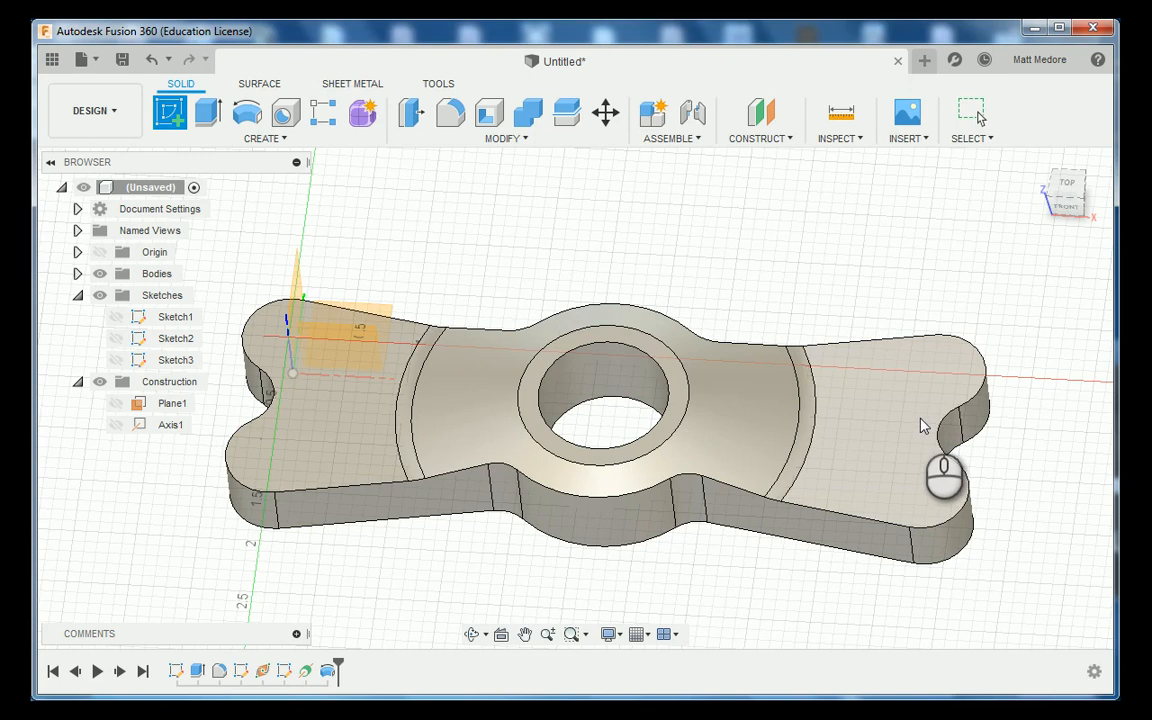
left_click(921, 427)
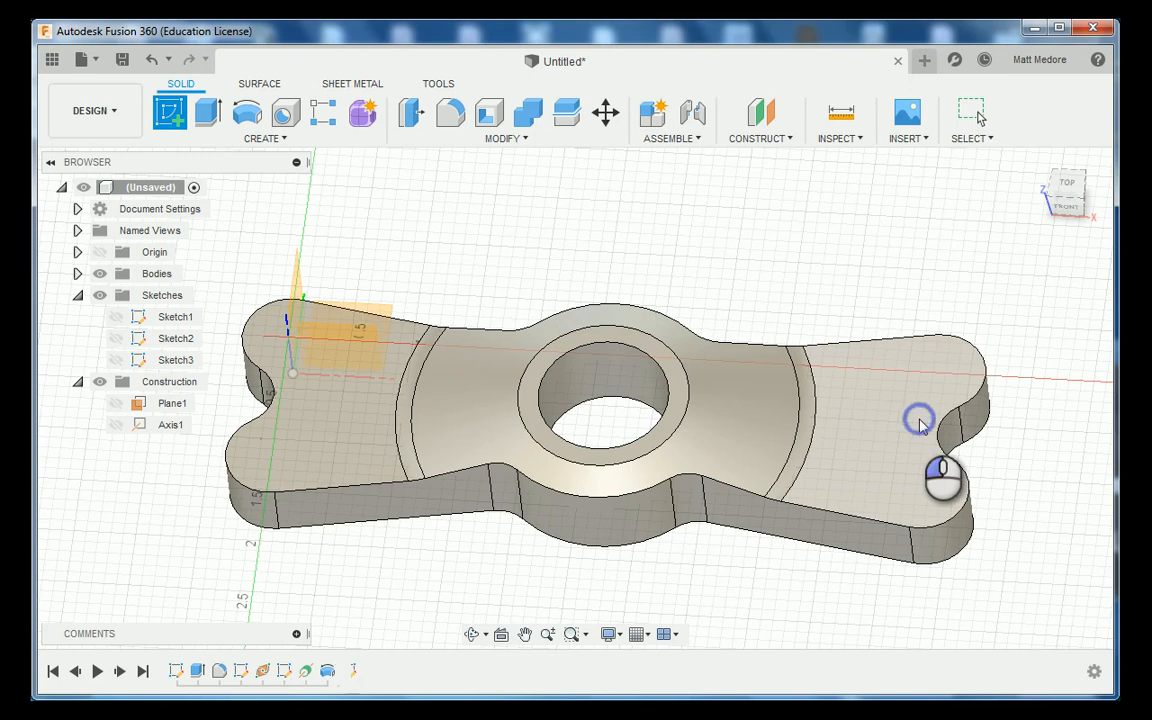
scroll(826, 480, "down", 3)
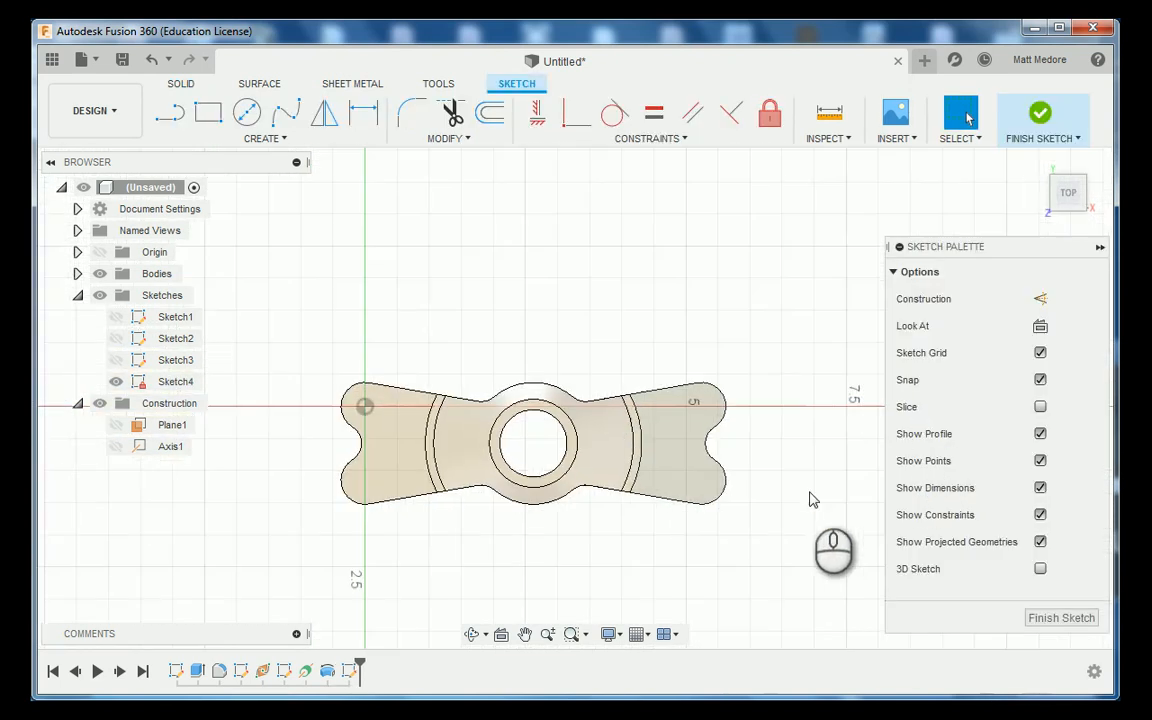
Project the centre points of the four end-lobe circles from Sketch1 into the active sketch, and hide Sketch1 again
scroll(470, 606, "up", 2)
scroll(514, 525, "up", 1)
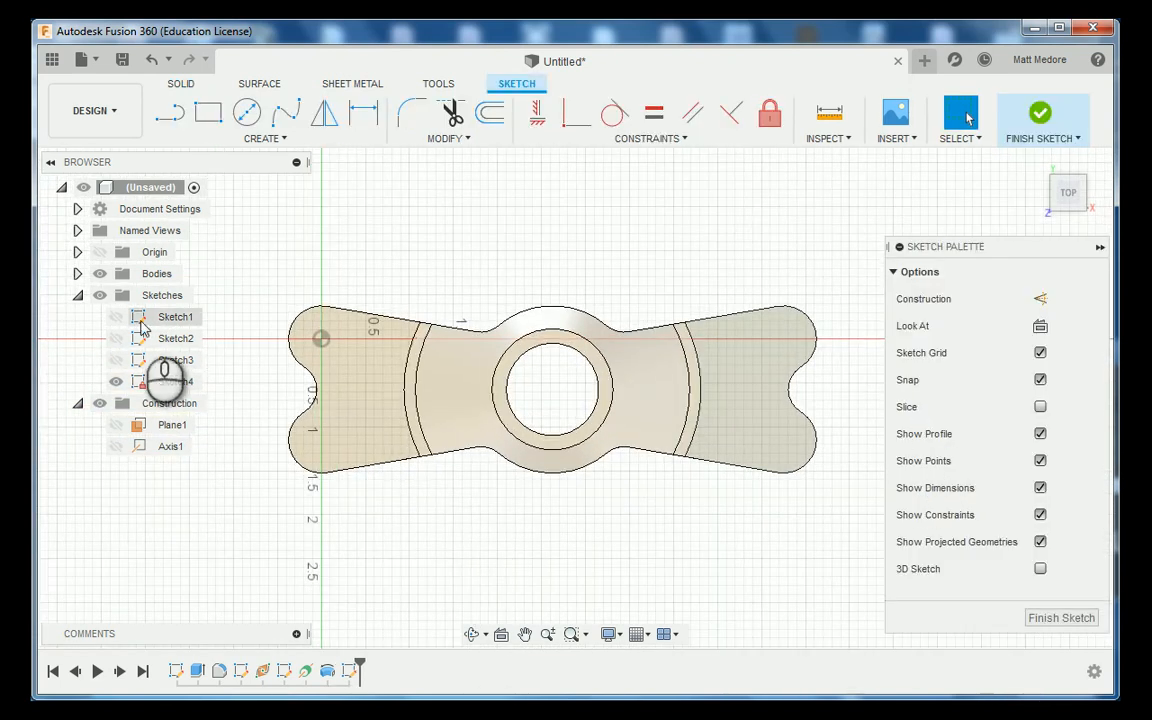
left_click(114, 323)
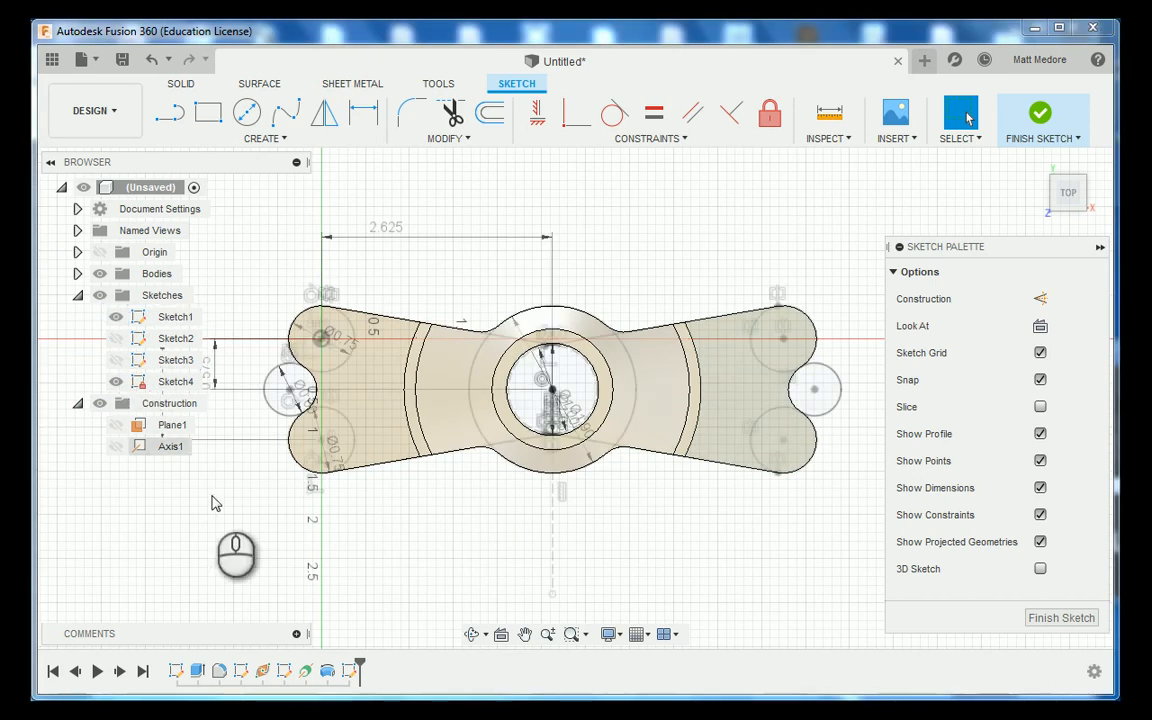
key("p")
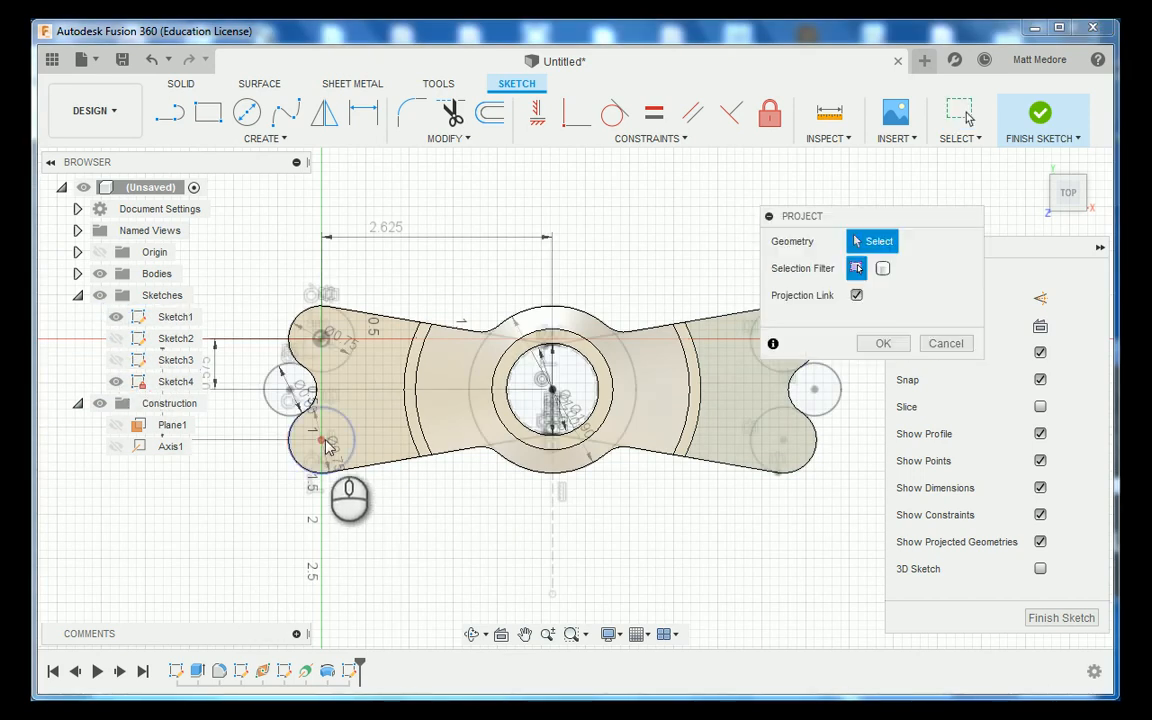
left_click(330, 395)
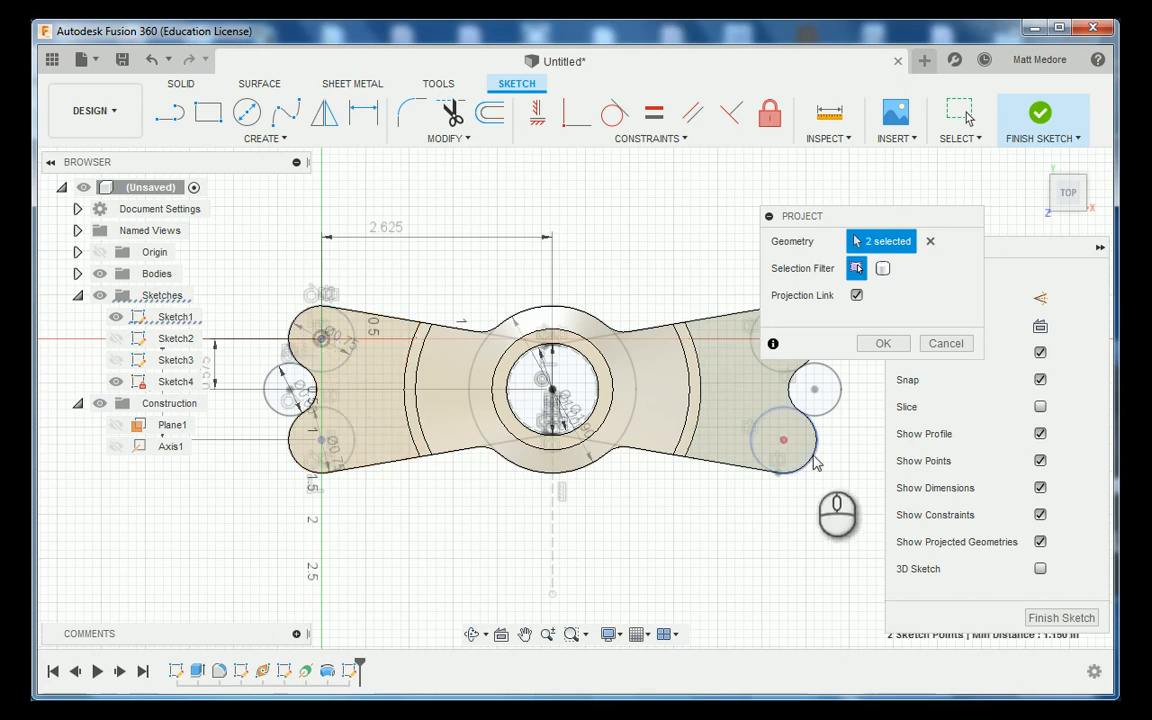
left_click(783, 445)
left_click(778, 444)
scroll(303, 553, "down", 2)
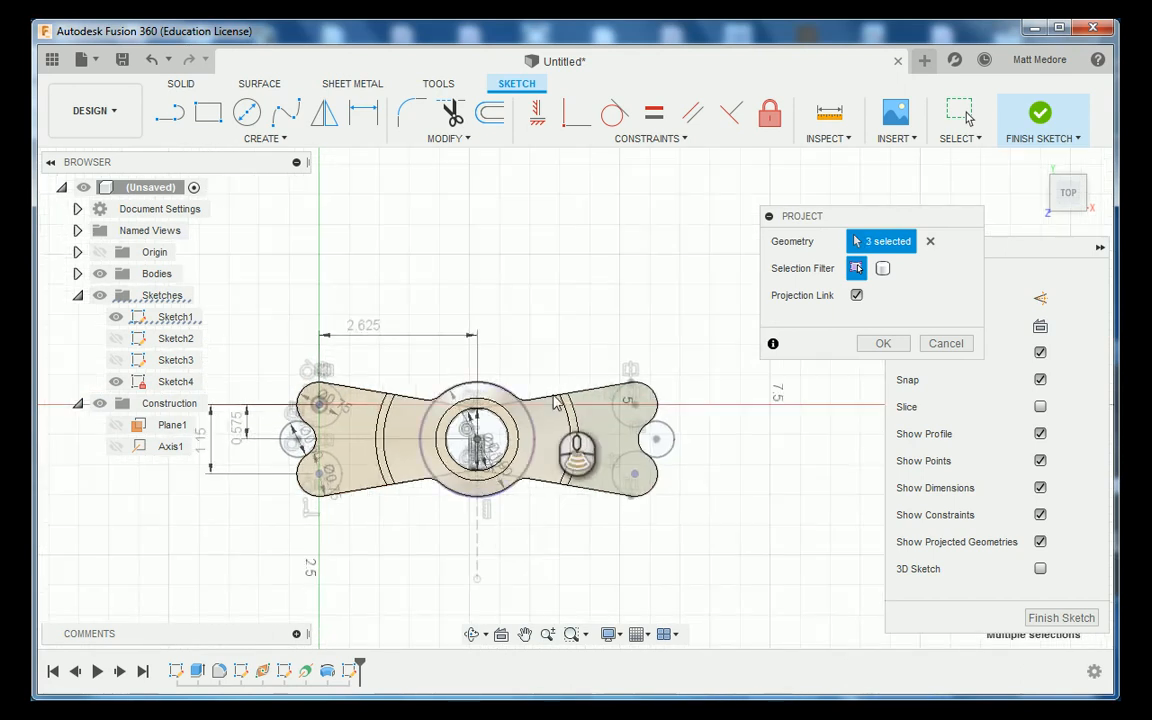
scroll(594, 395, "up", 4)
left_click(689, 419)
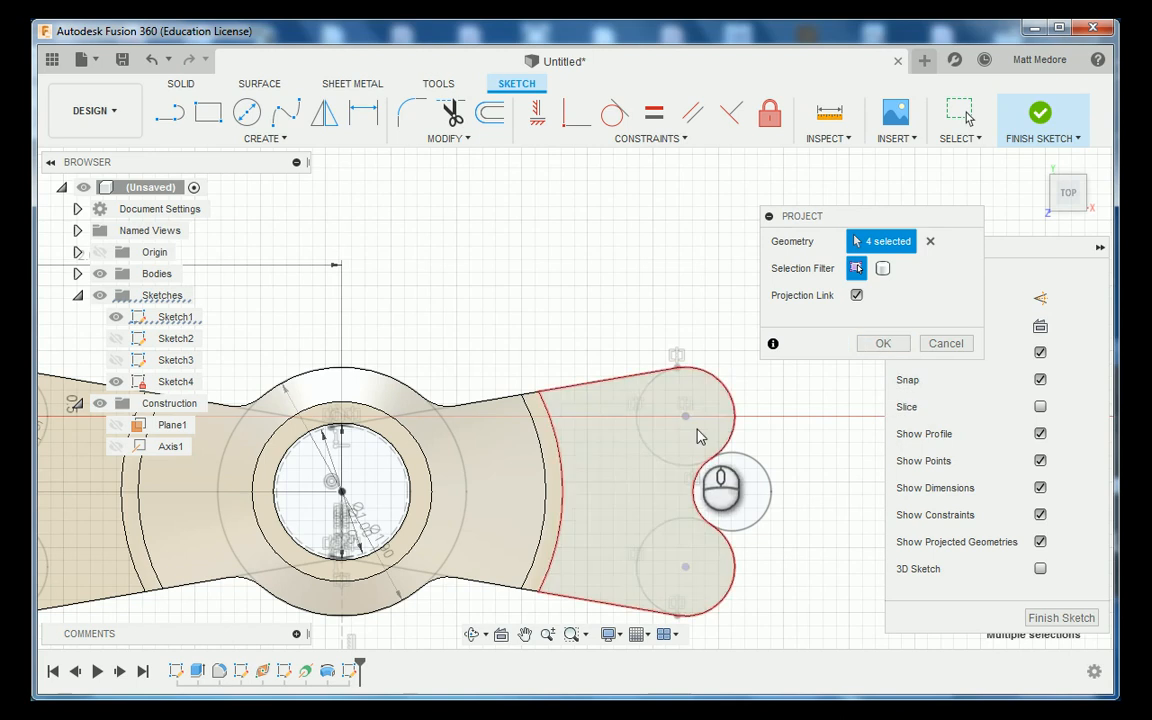
scroll(632, 310, "down", 3)
scroll(560, 456, "up", 3)
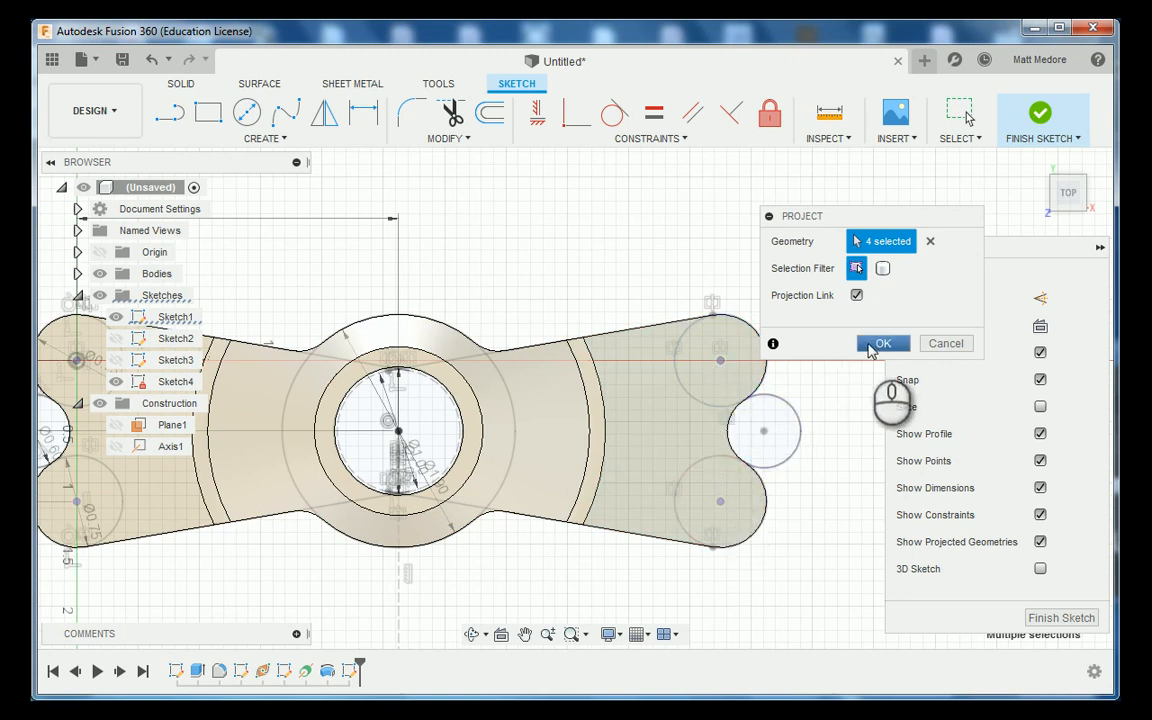
left_click(869, 345)
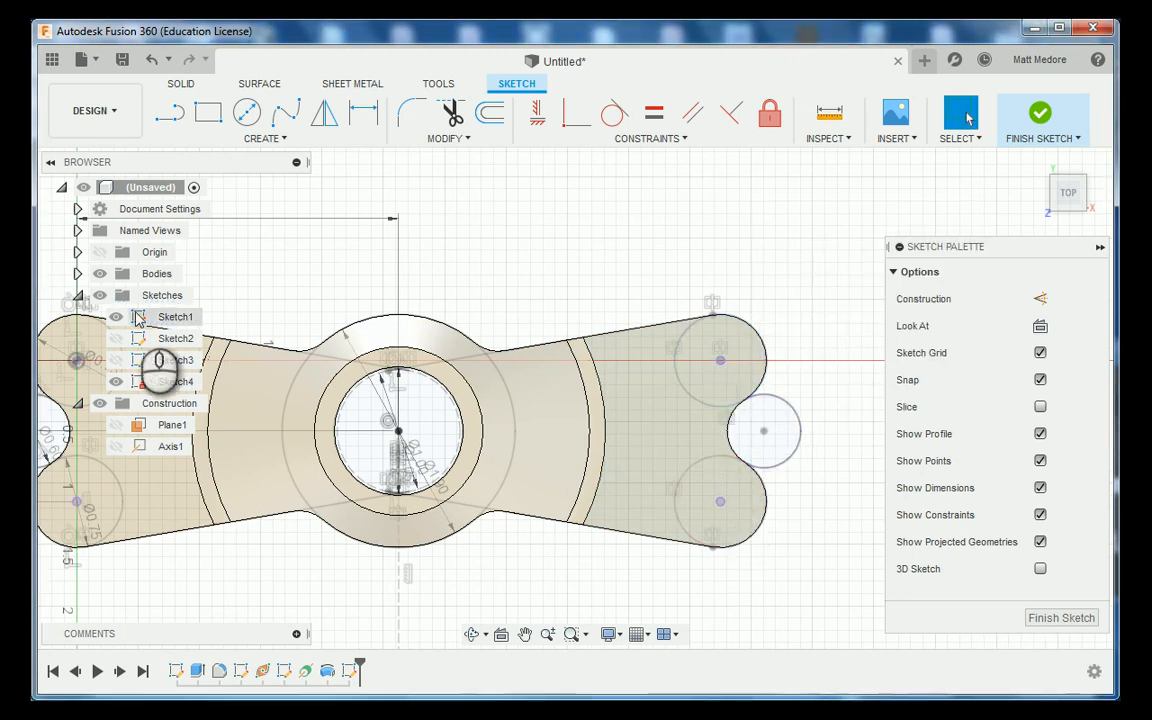
left_click(118, 320)
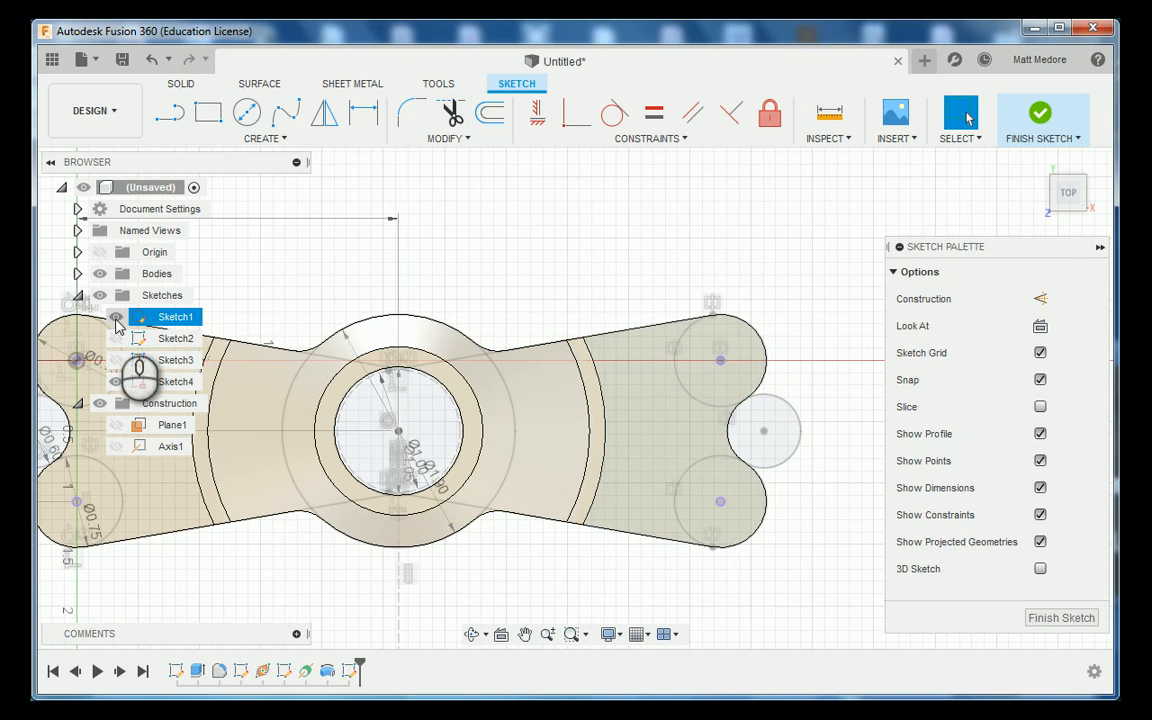
left_click(116, 320)
Start a Hole feature placed on the four projected centre points at both ends of the bracket
mouse_move(517, 298)
middle_mouse_down("shift")
mouse_move(499, 252)
mouse_move(506, 211)
mouse_move(715, 586)
middle_mouse_up("shift")
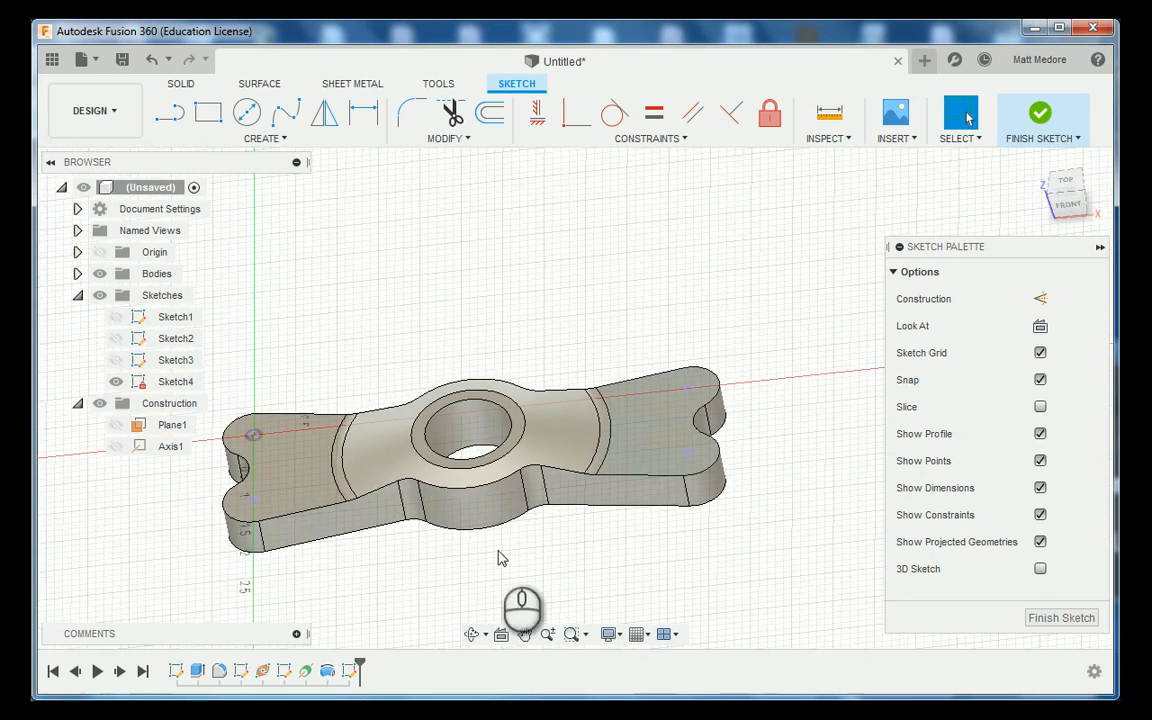
middle_click_drag(501, 558, 463, 566, "shift")
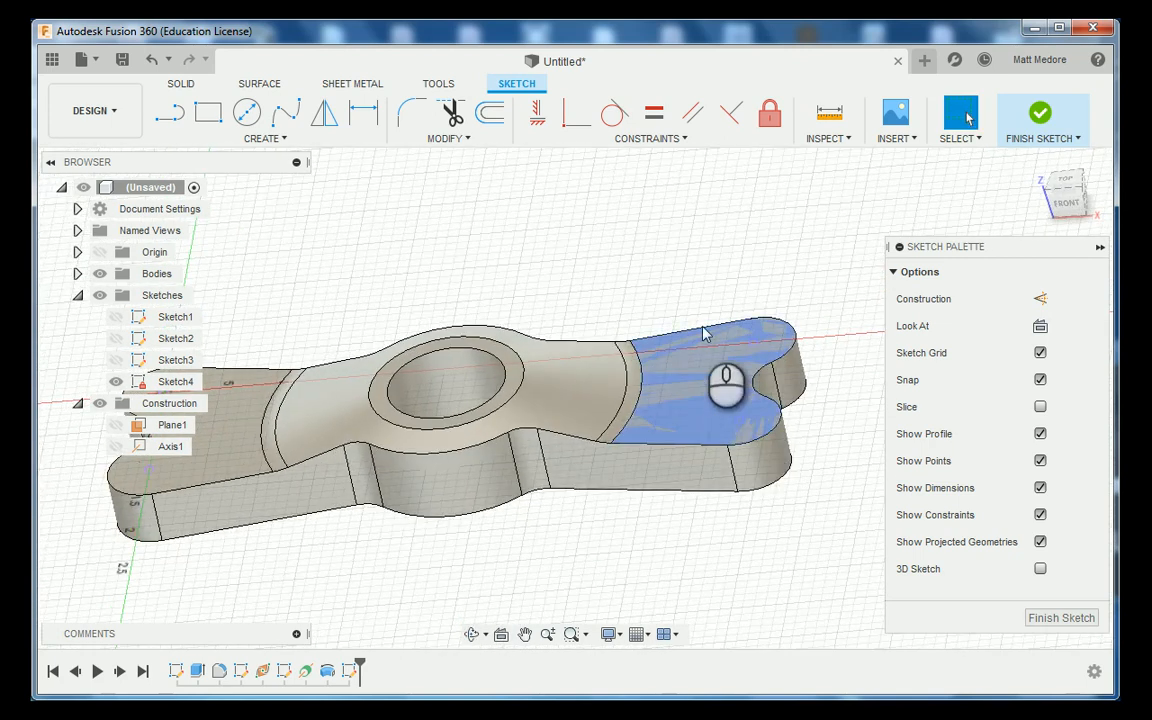
middle_click_drag(530, 262, 540, 270, "shift")
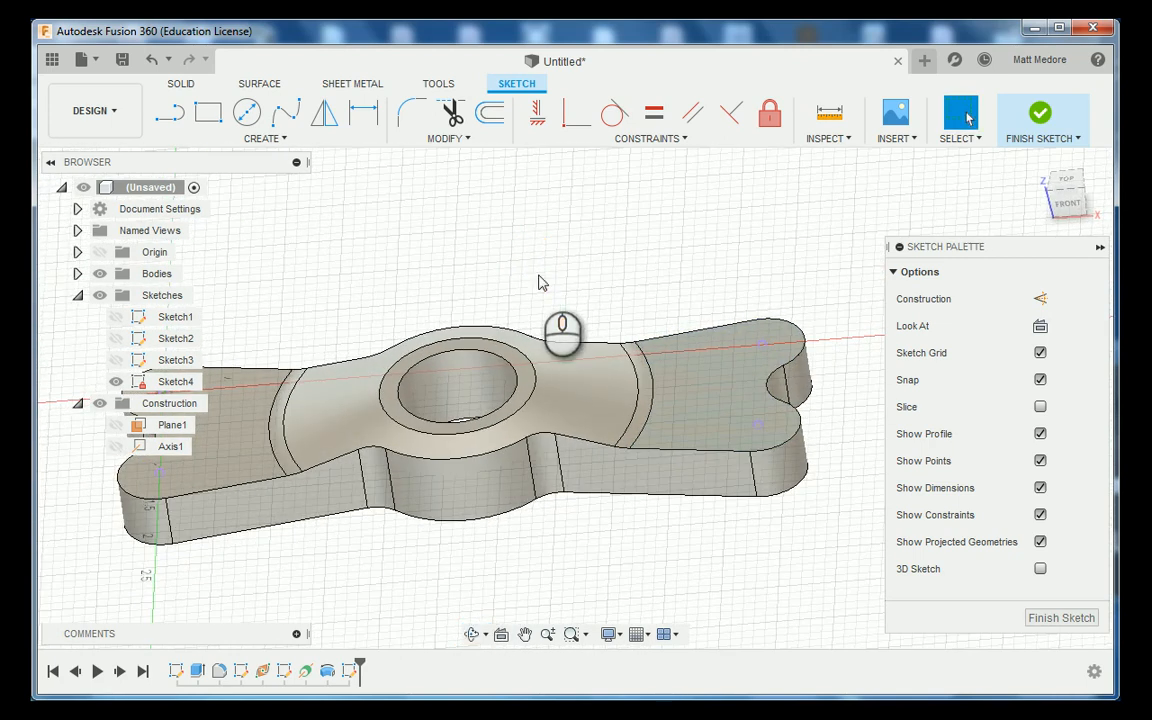
key("h")
mouse_move(555, 275)
middle_mouse_down("shift")
mouse_move(545, 267)
mouse_move(535, 301)
mouse_move(520, 519)
mouse_move(560, 442)
mouse_move(578, 438)
mouse_move(720, 448)
mouse_move(727, 474)
middle_mouse_up("shift")
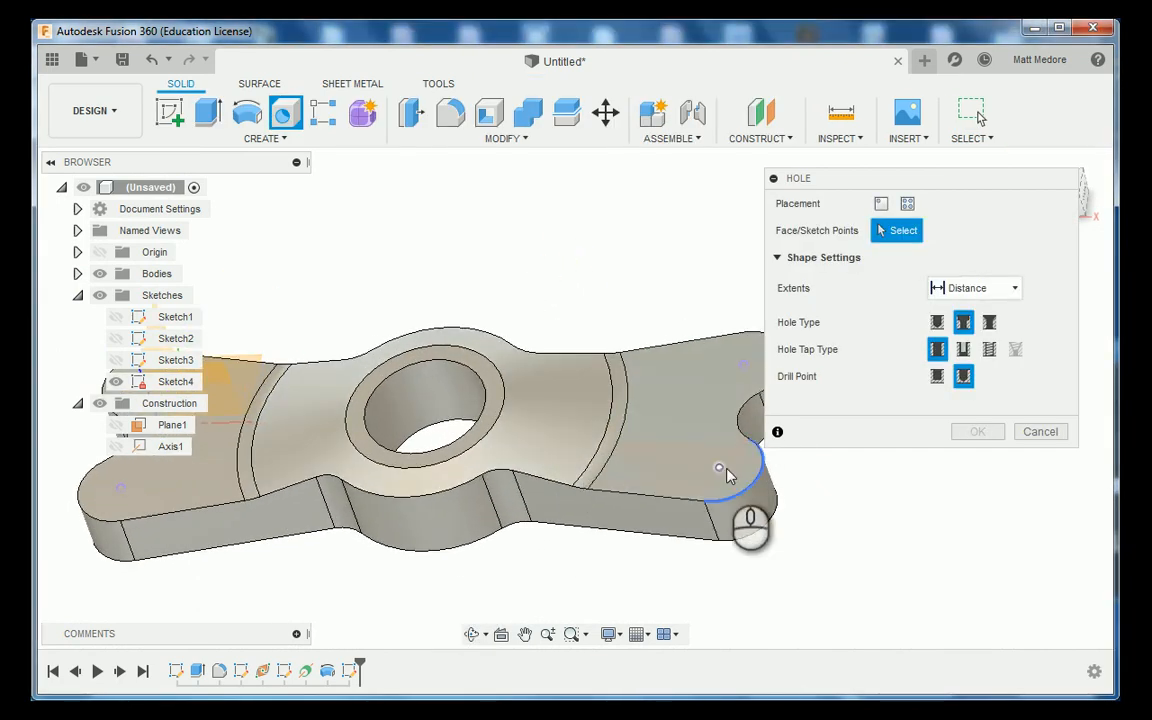
left_click(720, 470)
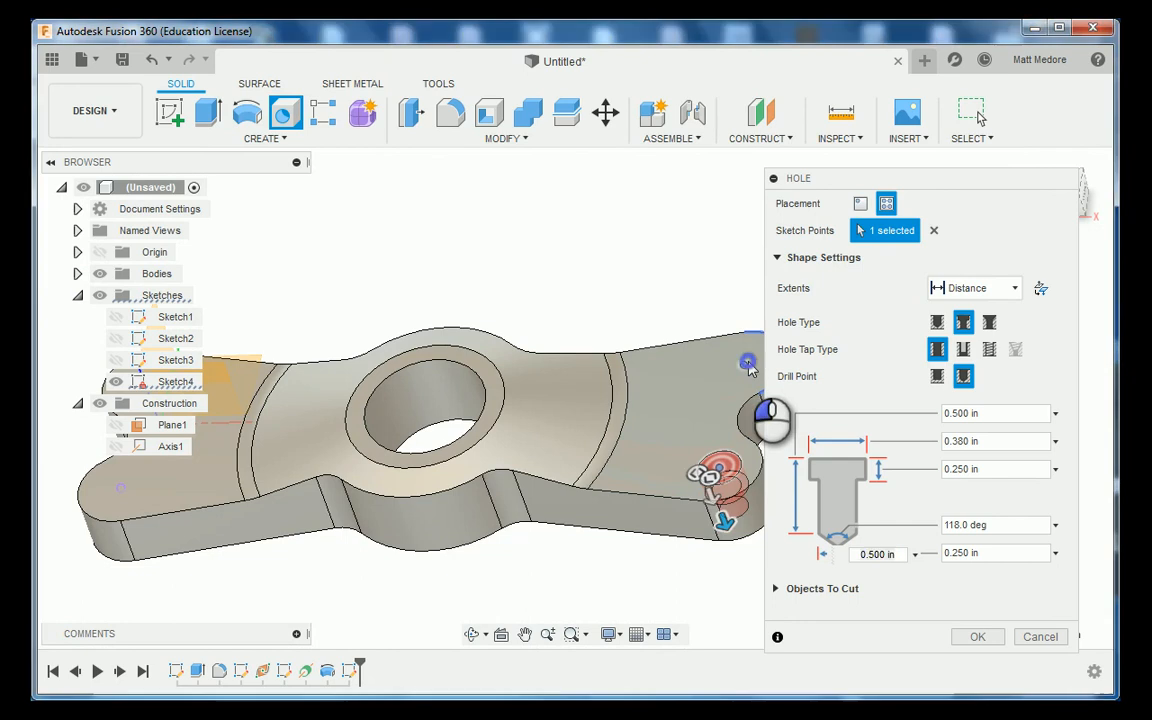
middle_click_drag(674, 549, 251, 497, "shift")
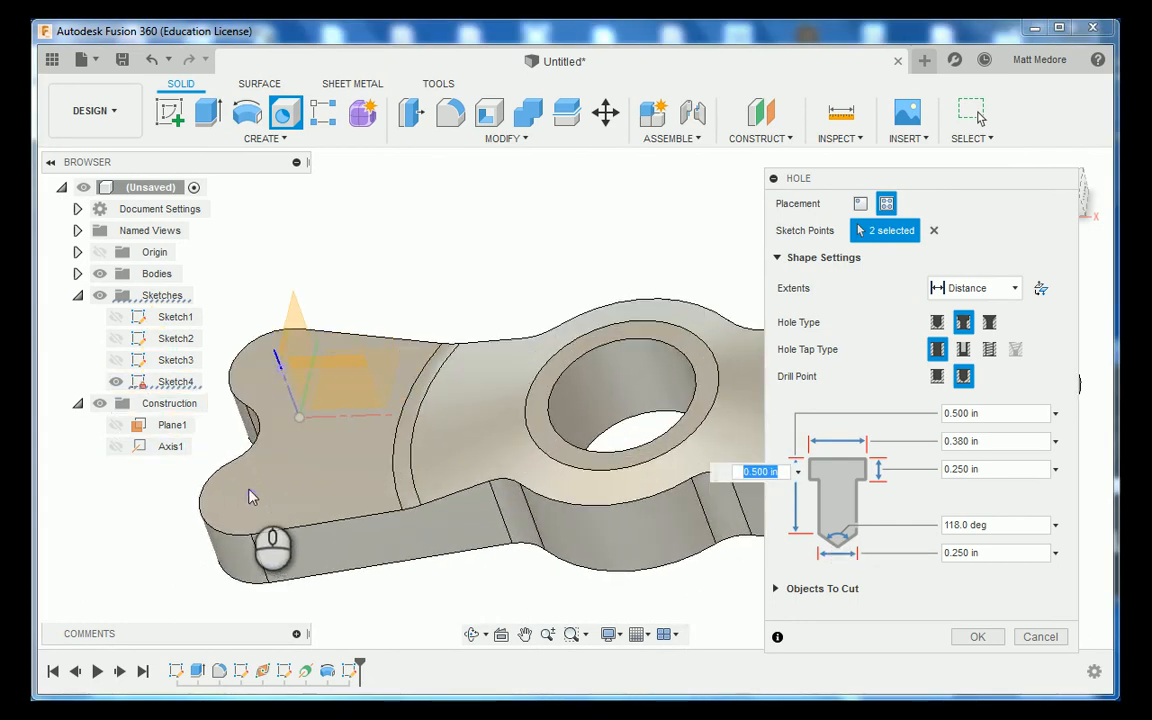
left_click(251, 497)
scroll(300, 378, "up", 4)
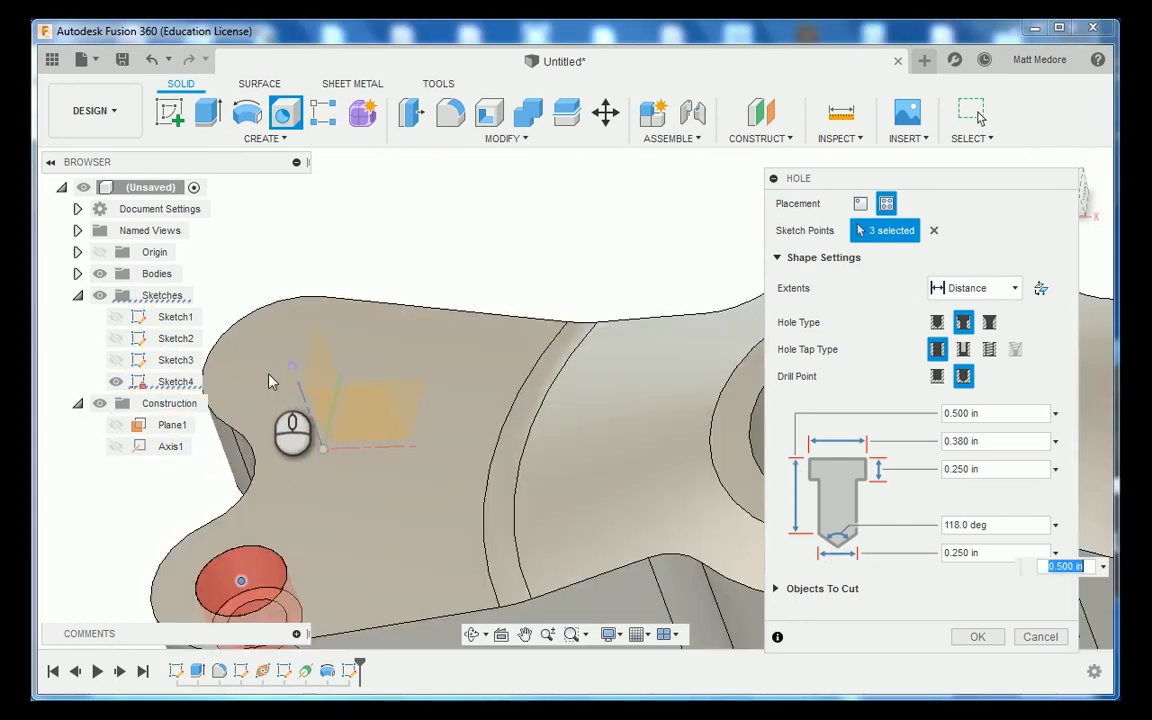
left_click(310, 362)
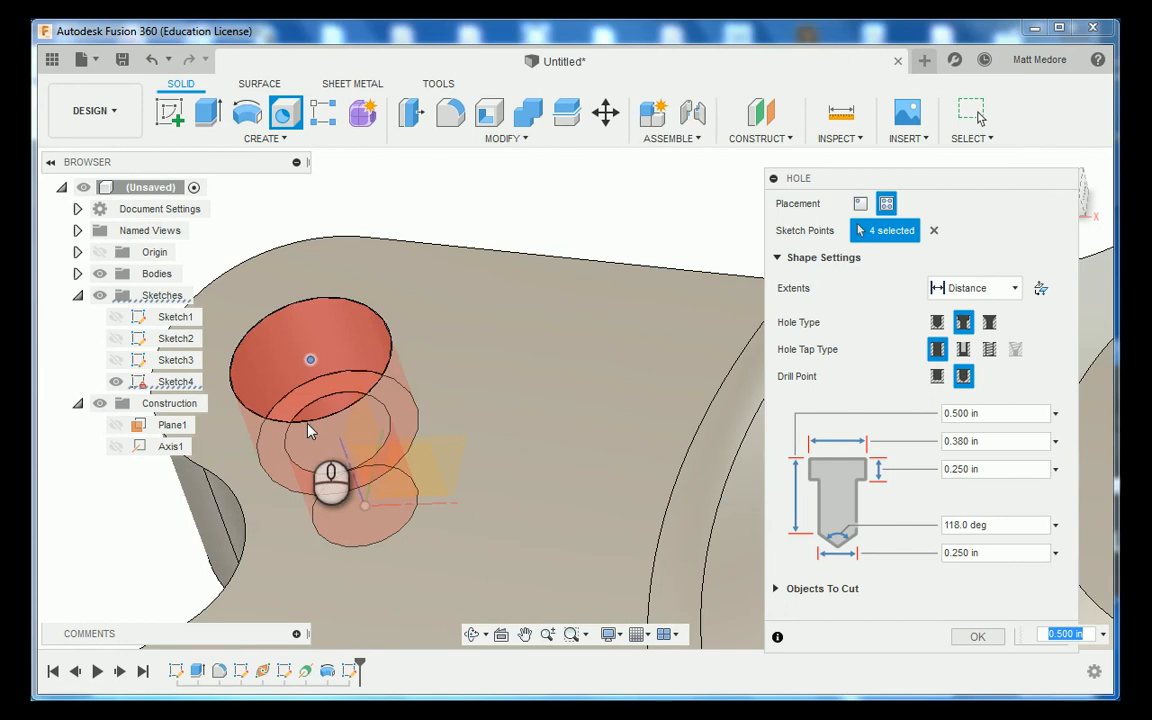
scroll(310, 435, "down", 2)
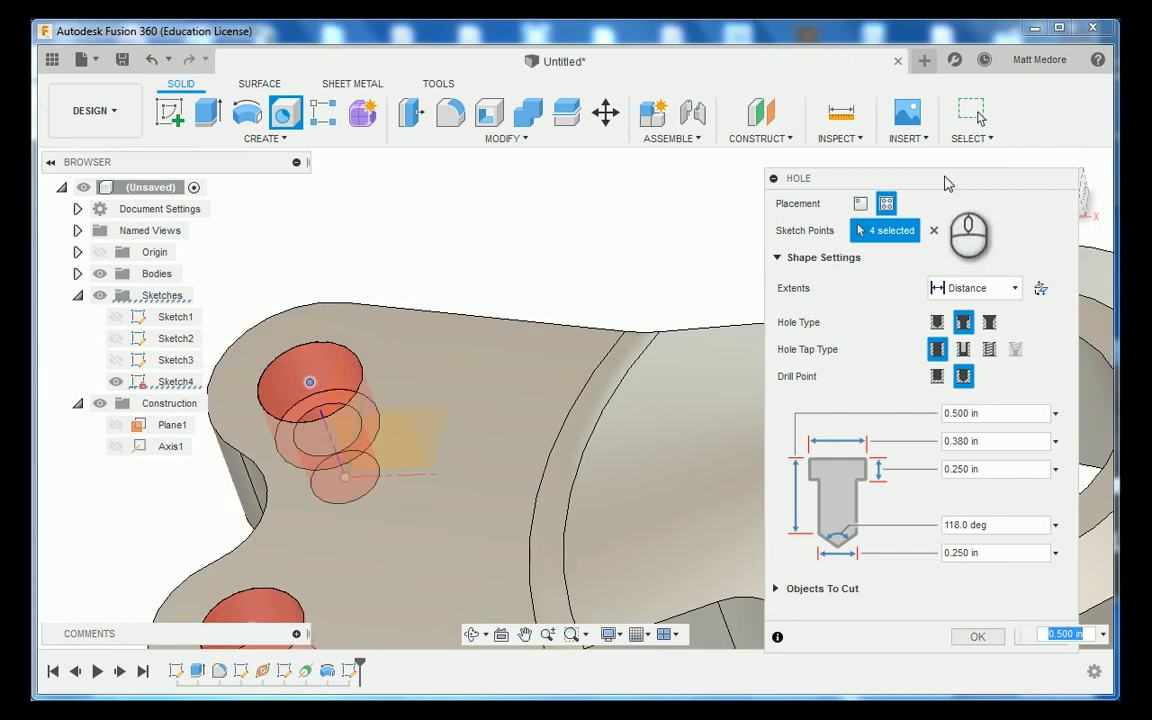
Create the holes as simple counterbores with extents All, counterbore diameter 0.380 in, counterbore depth 0.250 in and hole diameter 0.250 in
scroll(946, 185, "down", 1)
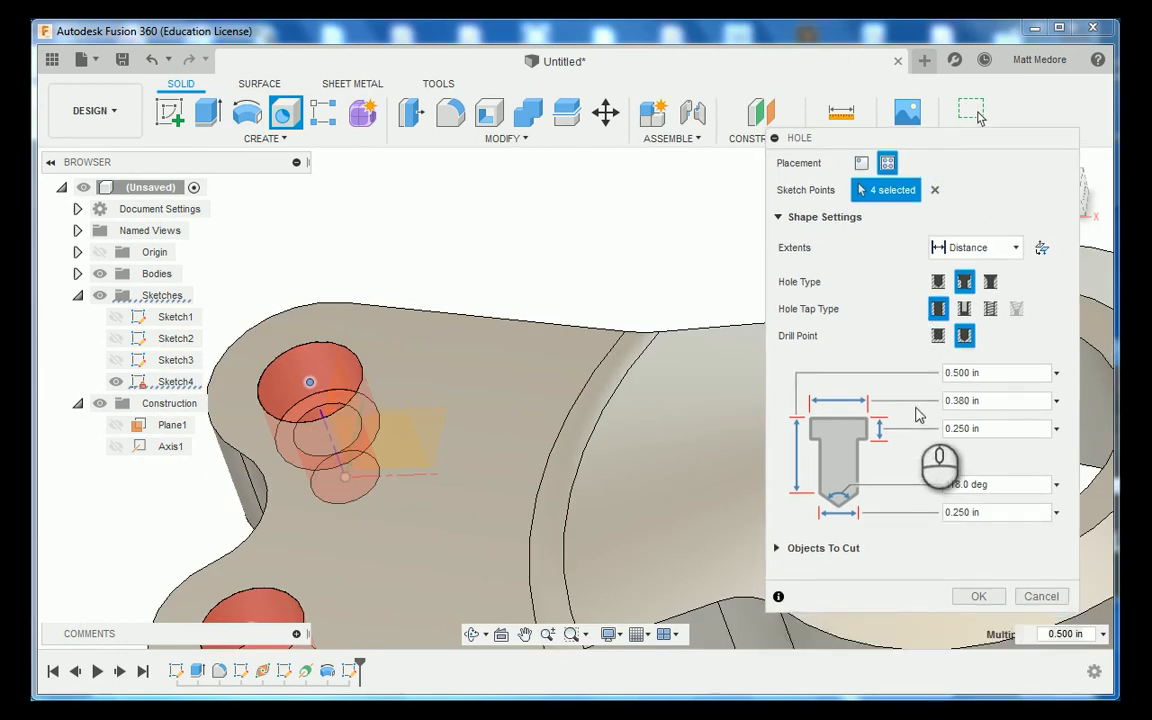
left_click(965, 251)
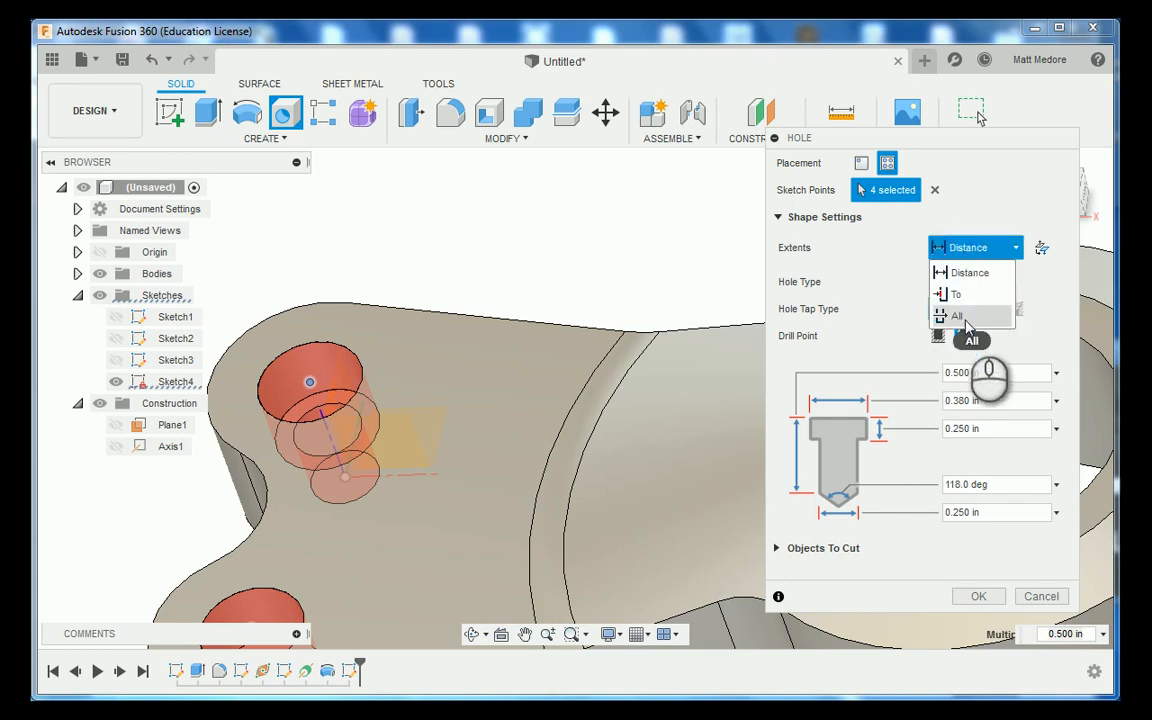
left_click(963, 318)
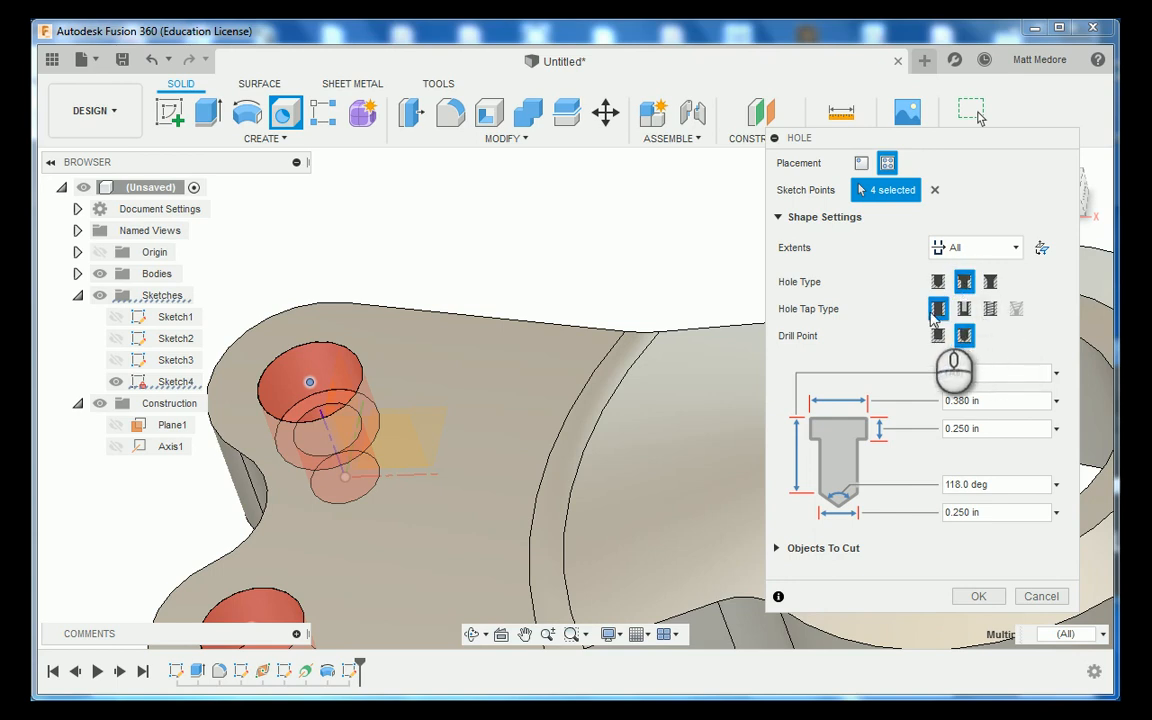
left_click(938, 310)
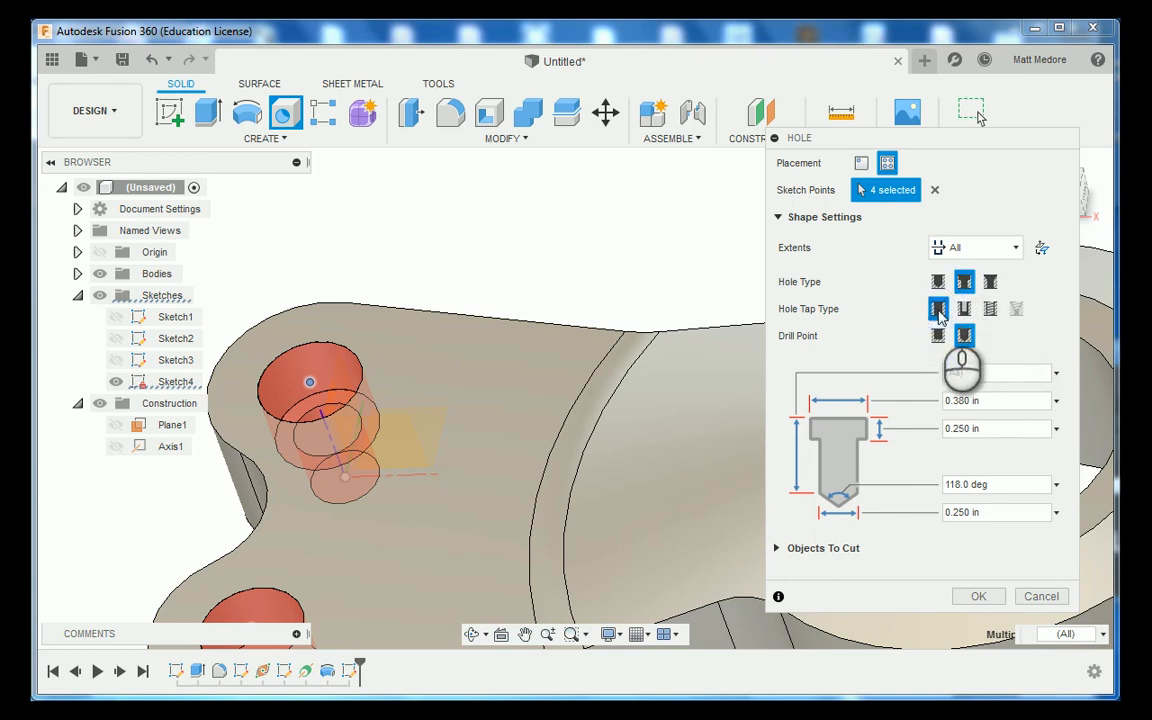
left_click(1002, 402)
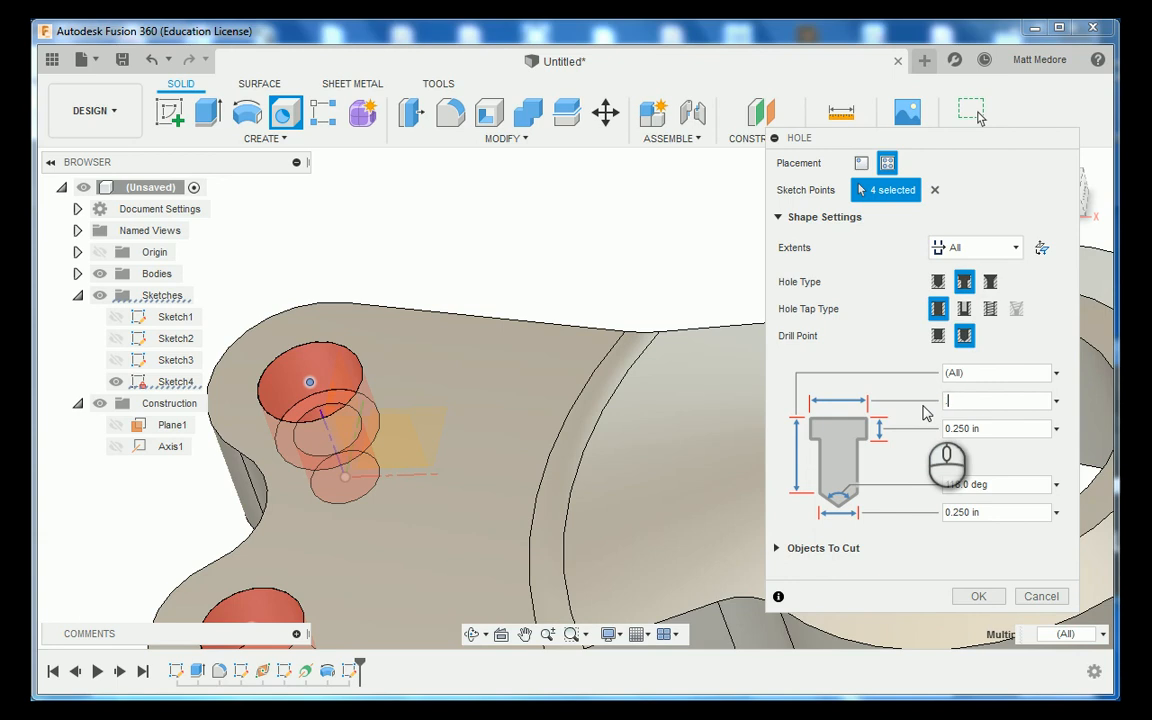
left_click(990, 428)
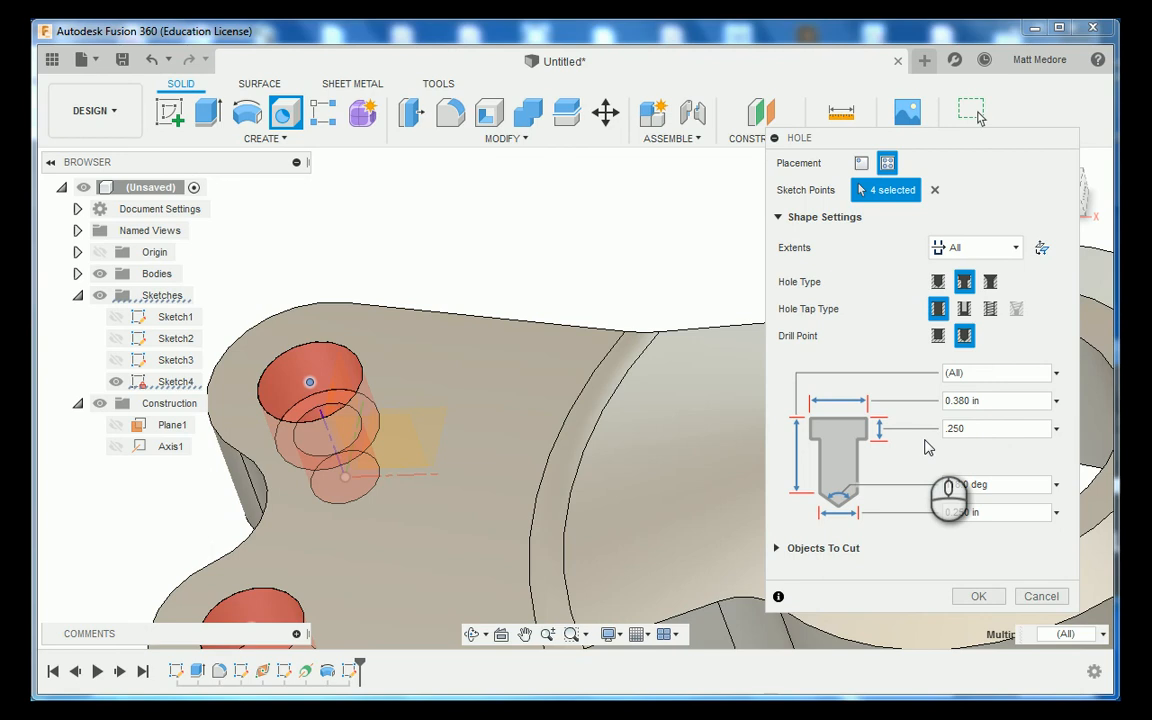
left_click(990, 512)
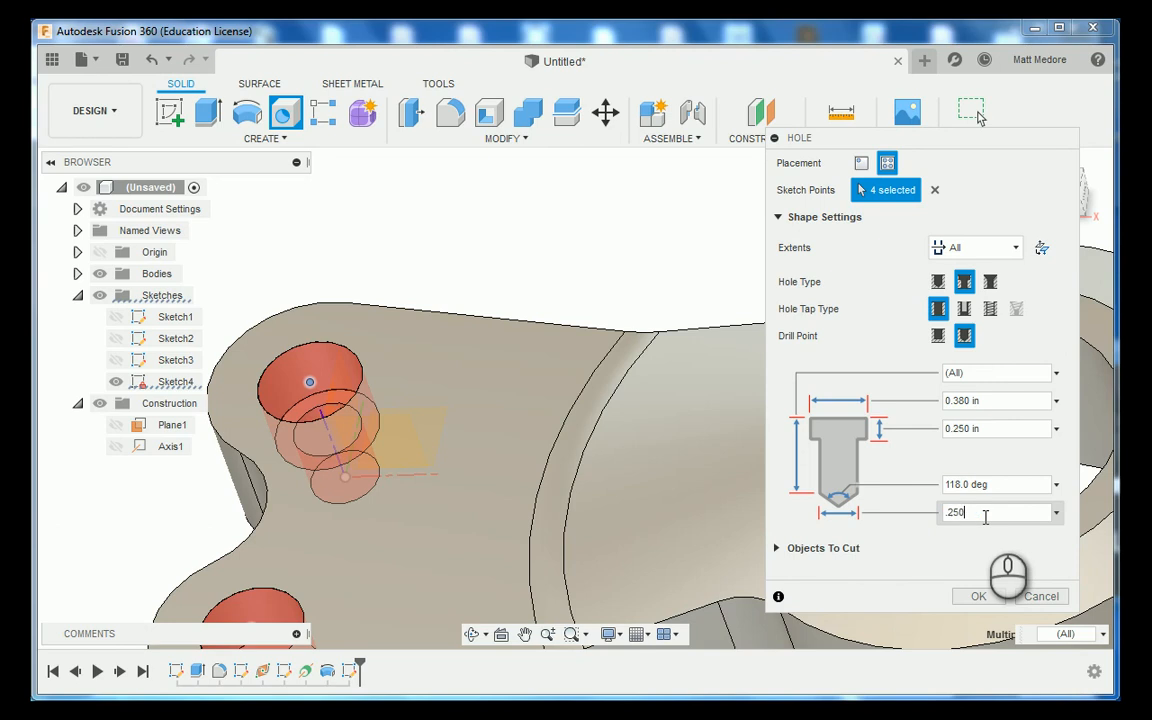
left_click(975, 597)
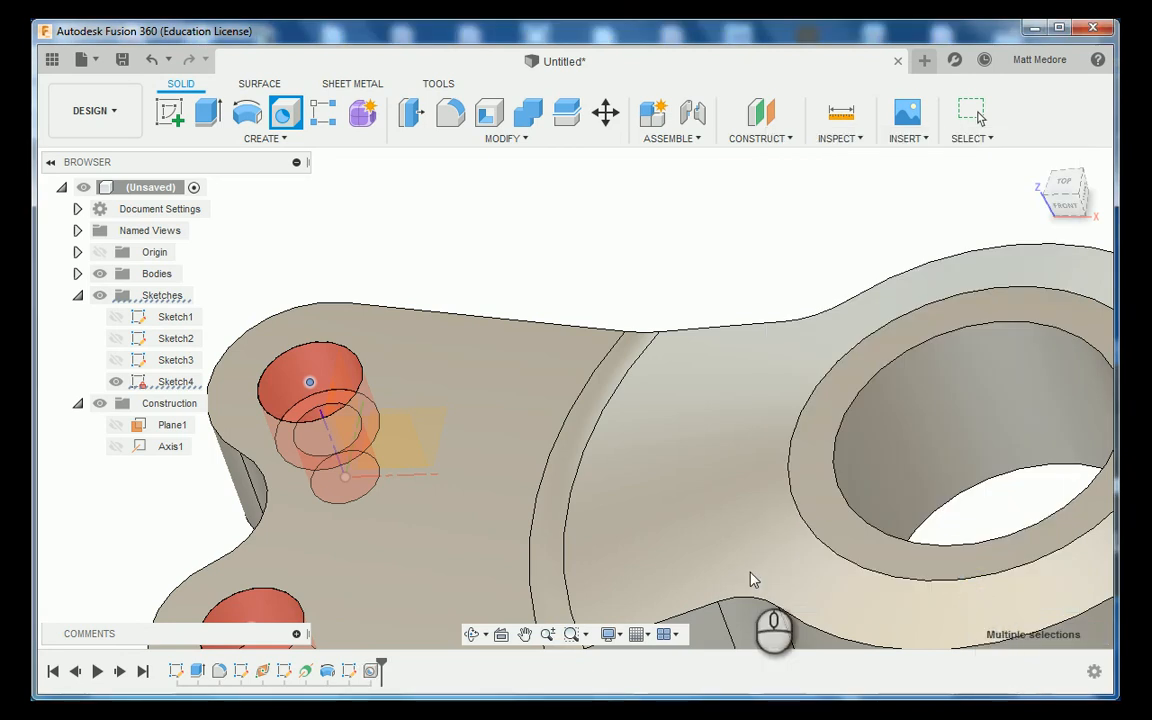
Examine the four counterbored holes and the whole bracket from several angles and distances
scroll(753, 580, "down", 10)
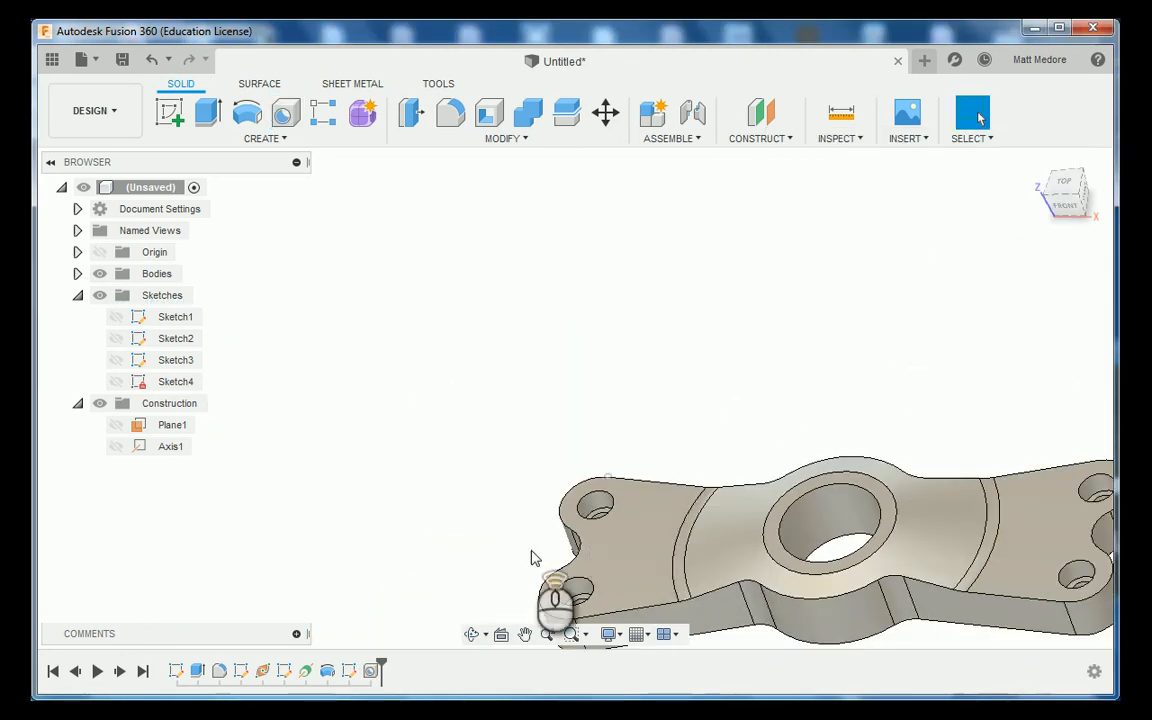
middle_click_drag(868, 621, 930, 588, "shift")
scroll(942, 594, "up", 5)
scroll(870, 527, "up", 8)
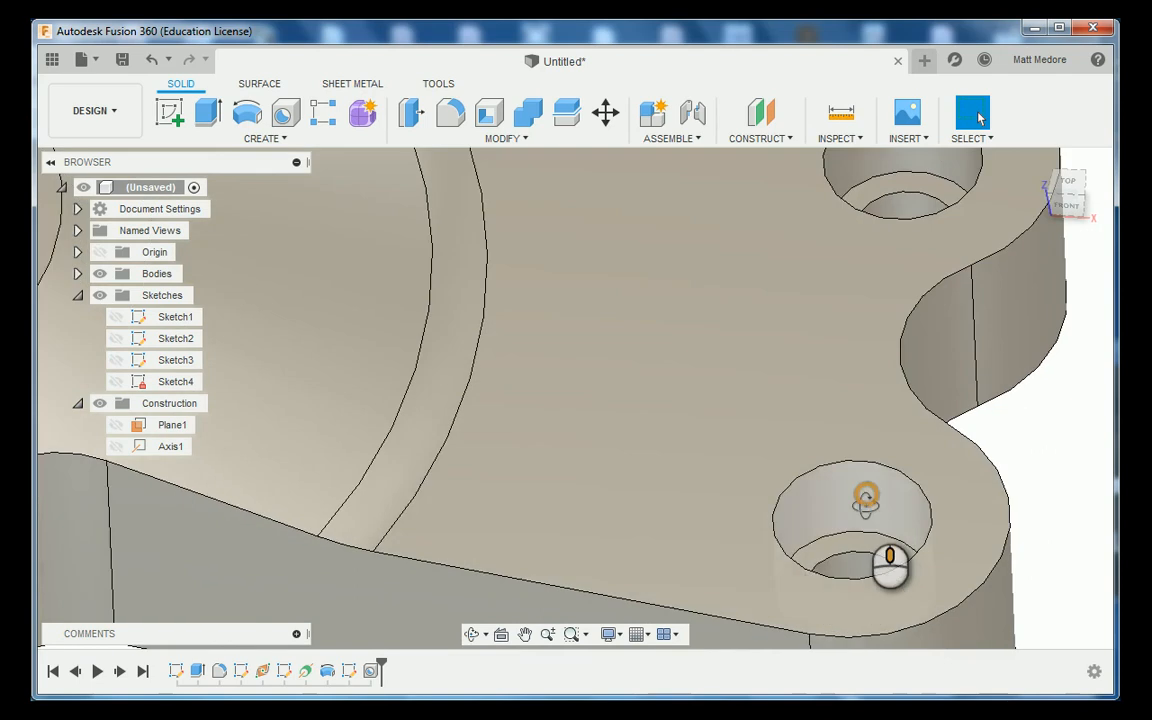
scroll(834, 503, "down", 5)
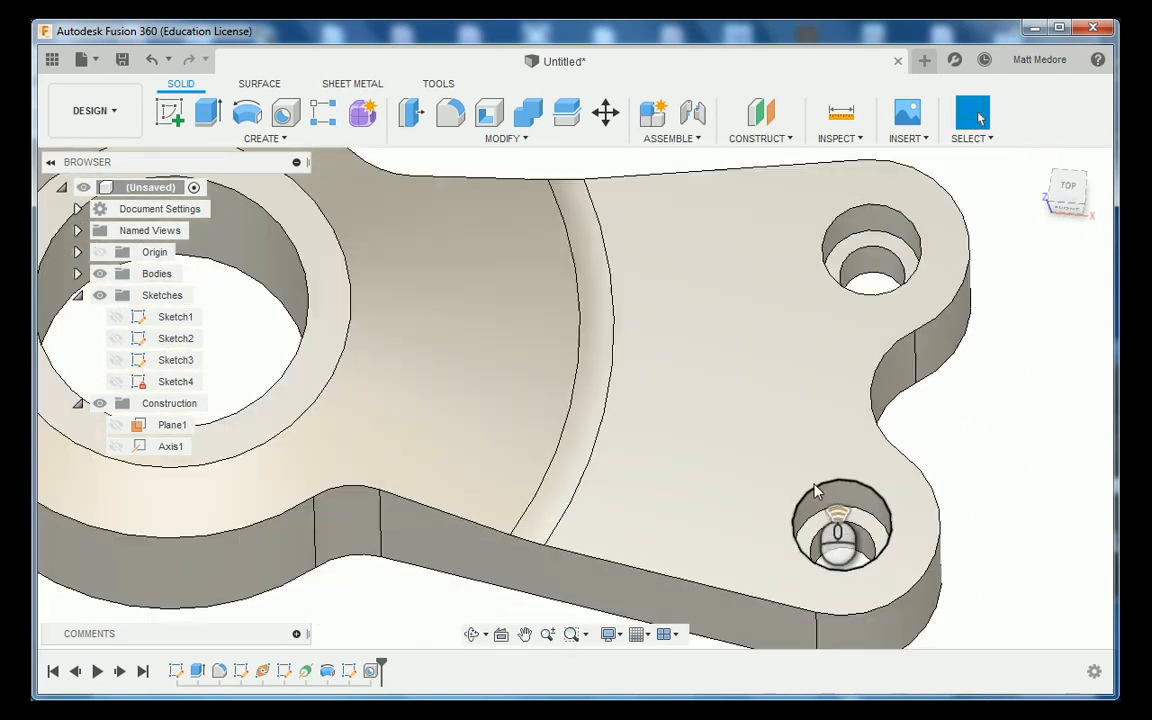
scroll(818, 489, "up", 6)
scroll(885, 530, "down", 6)
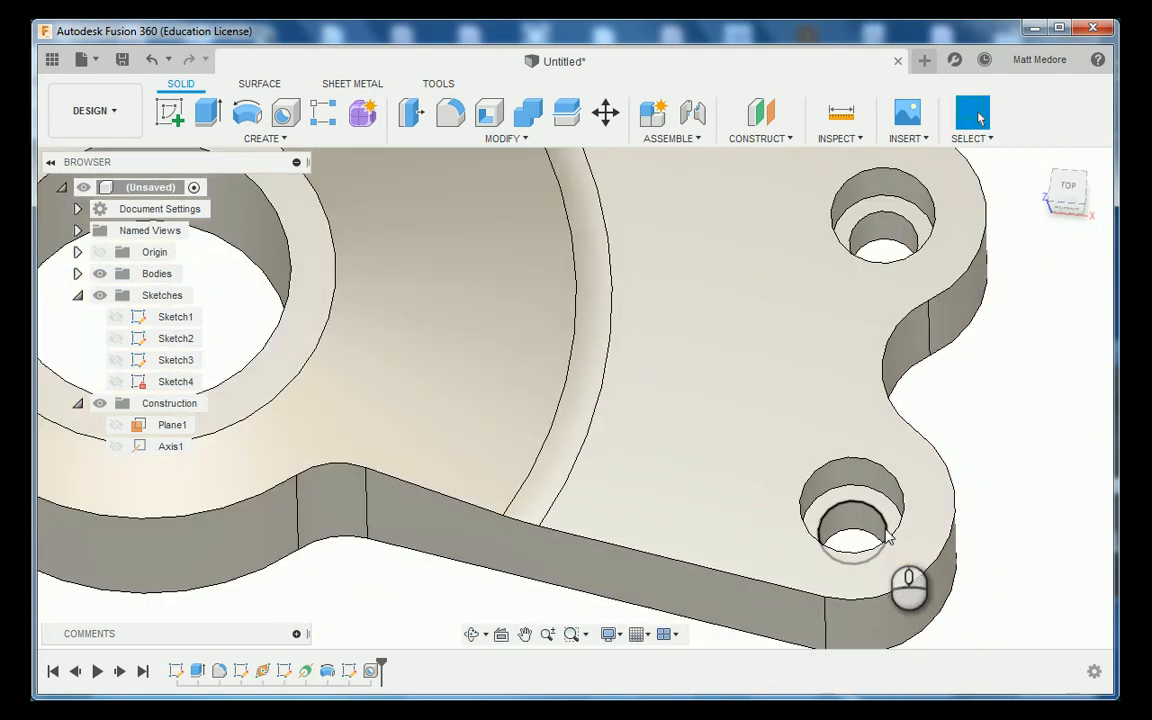
scroll(212, 562, "down", 3)
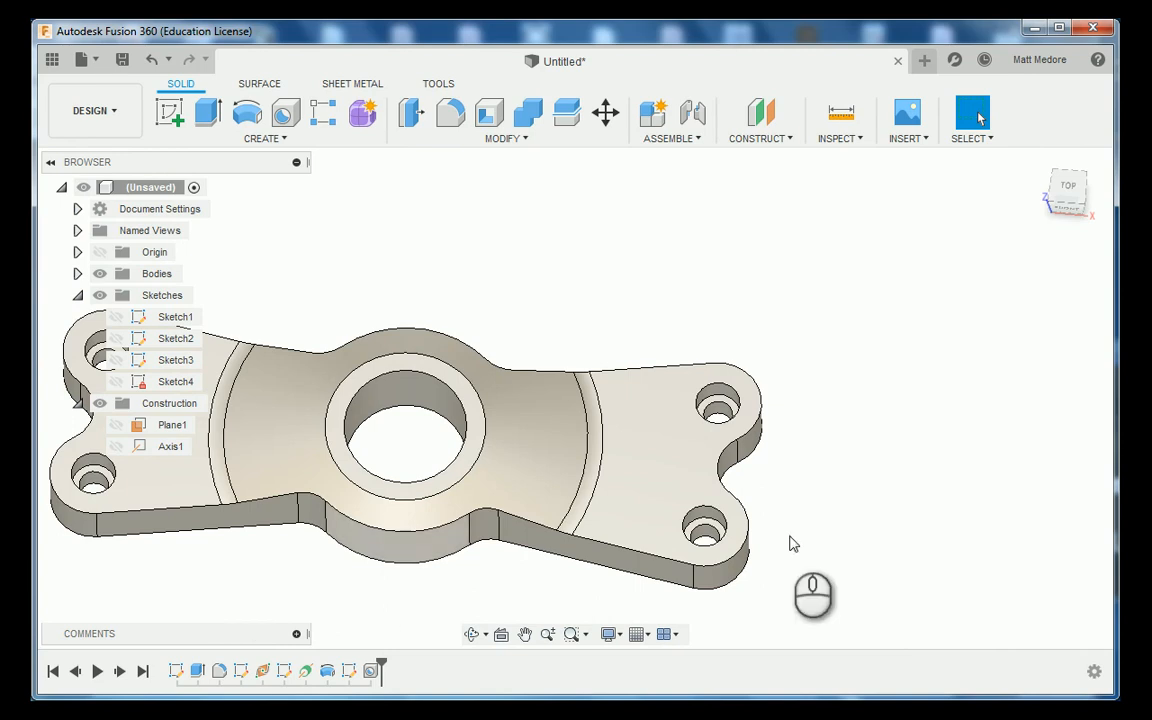
scroll(969, 506, "down", 2)
scroll(368, 532, "up", 4)
middle_click_drag(450, 571, 450, 545, "shift")
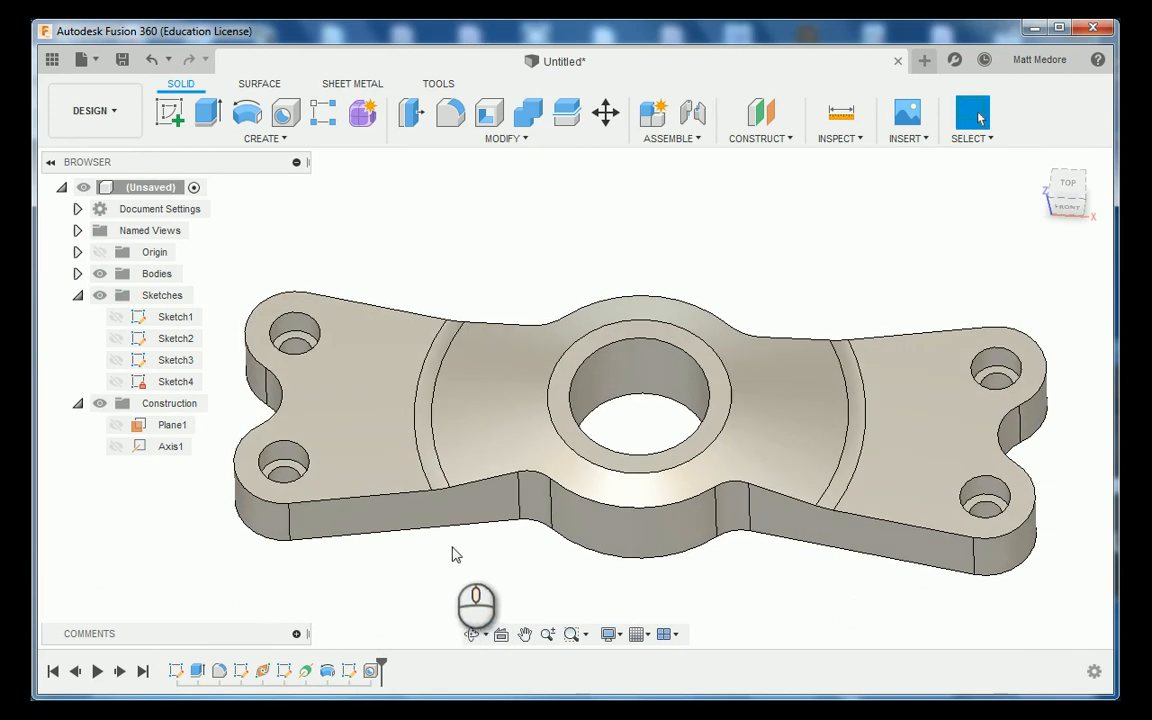
scroll(573, 582, "down", 1)
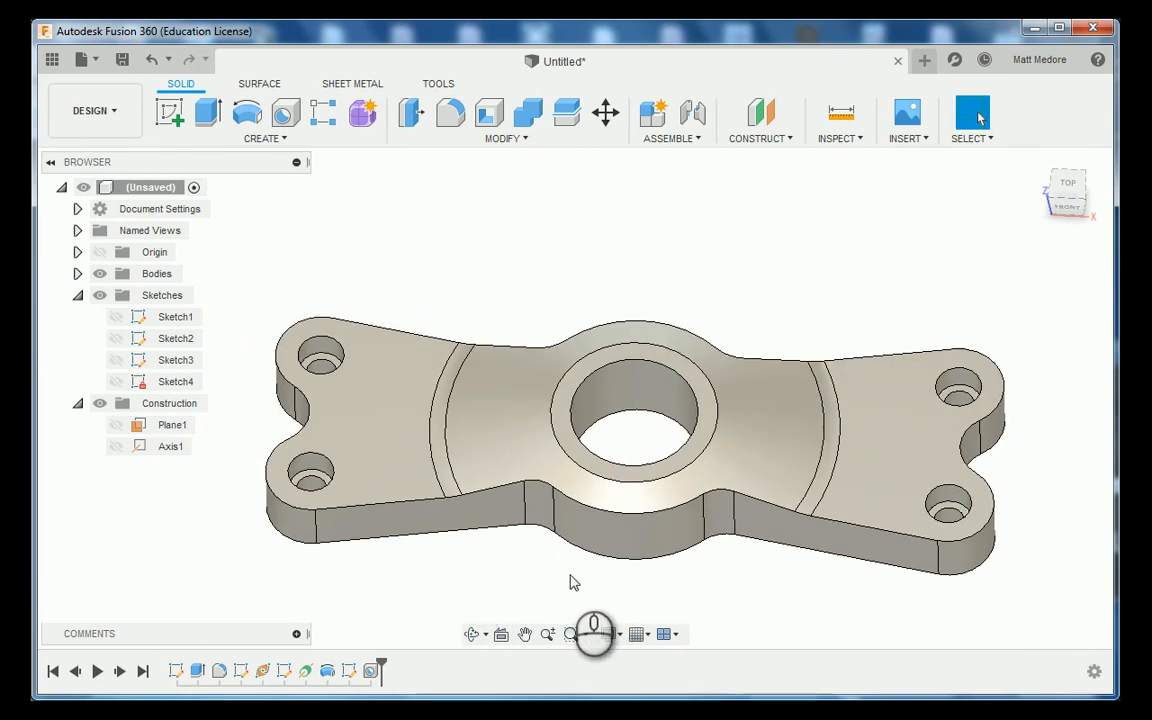
Start a new sketch on the flat ring face around the central bore and make Sketch1 visible
scroll(571, 445, "up", 4)
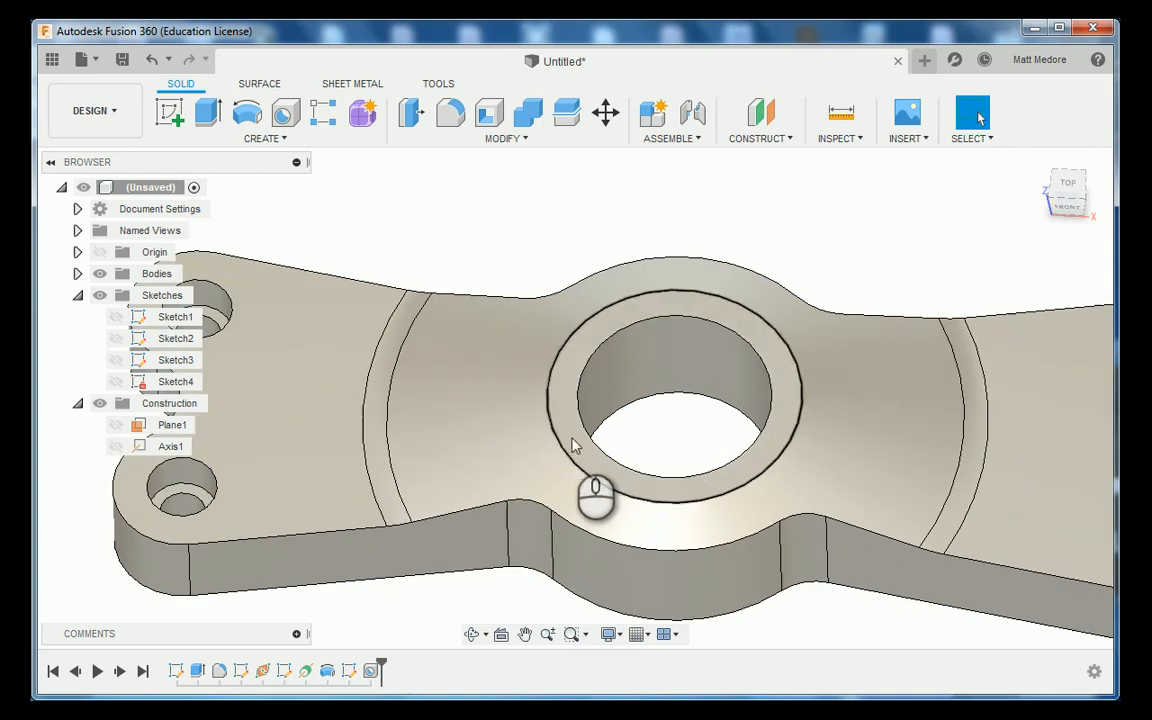
left_click(569, 434)
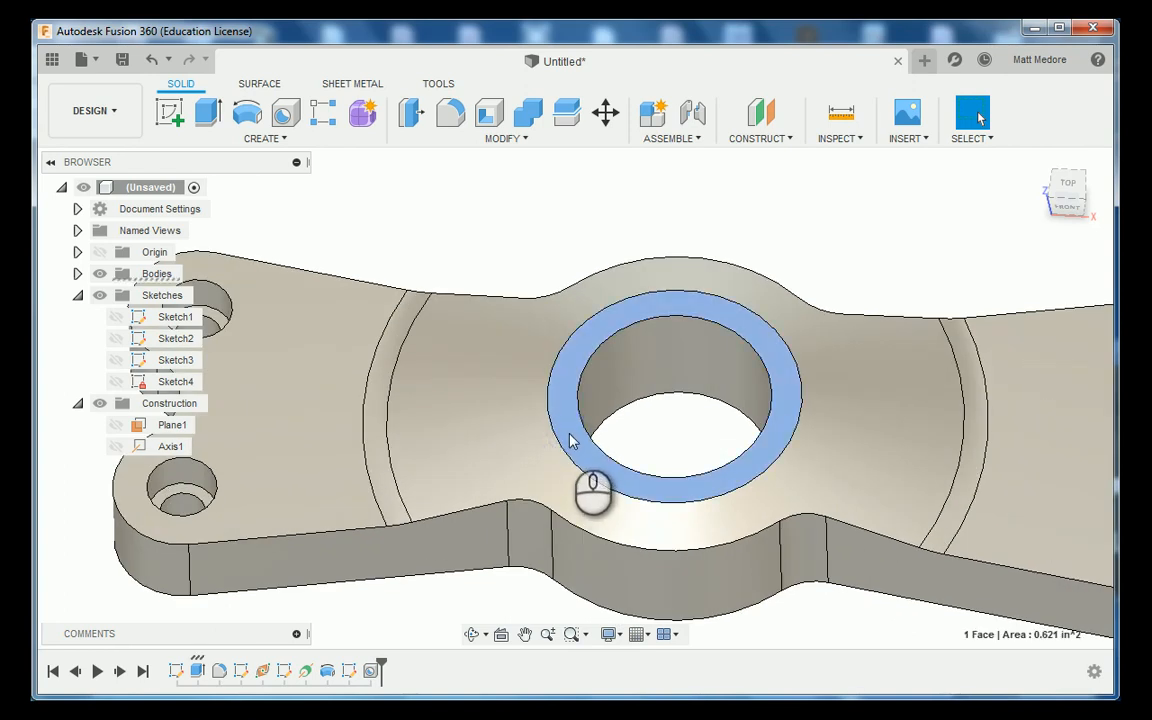
scroll(571, 440, "down", 2)
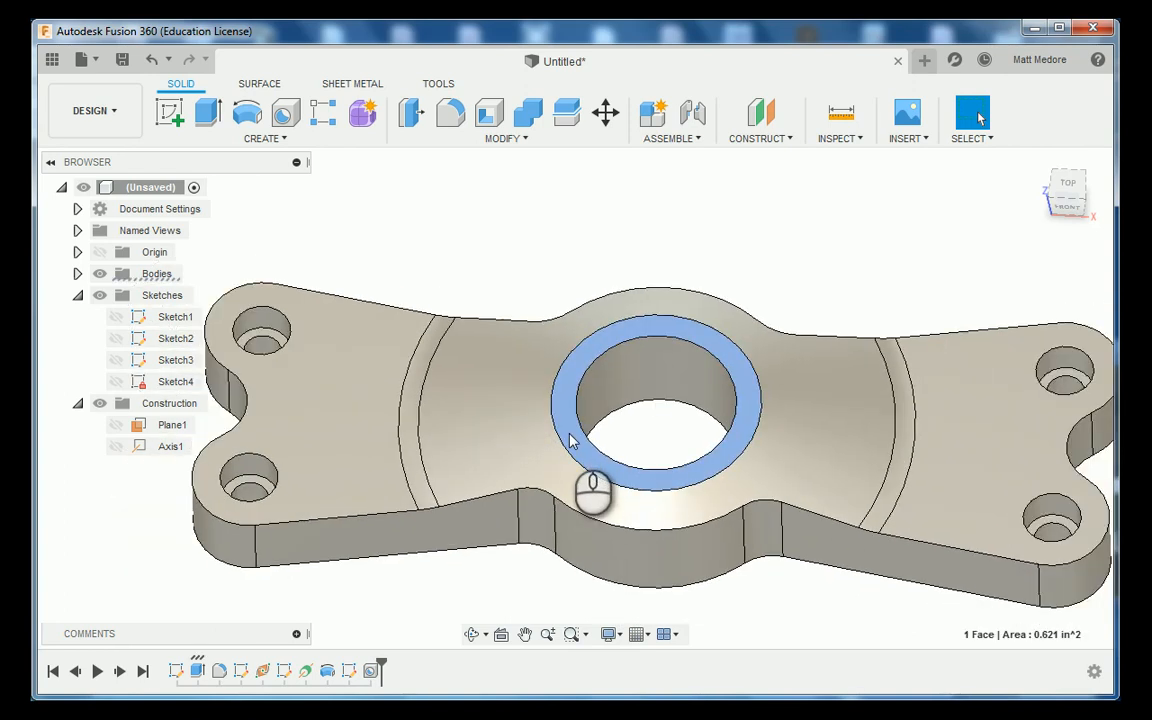
left_click(172, 115)
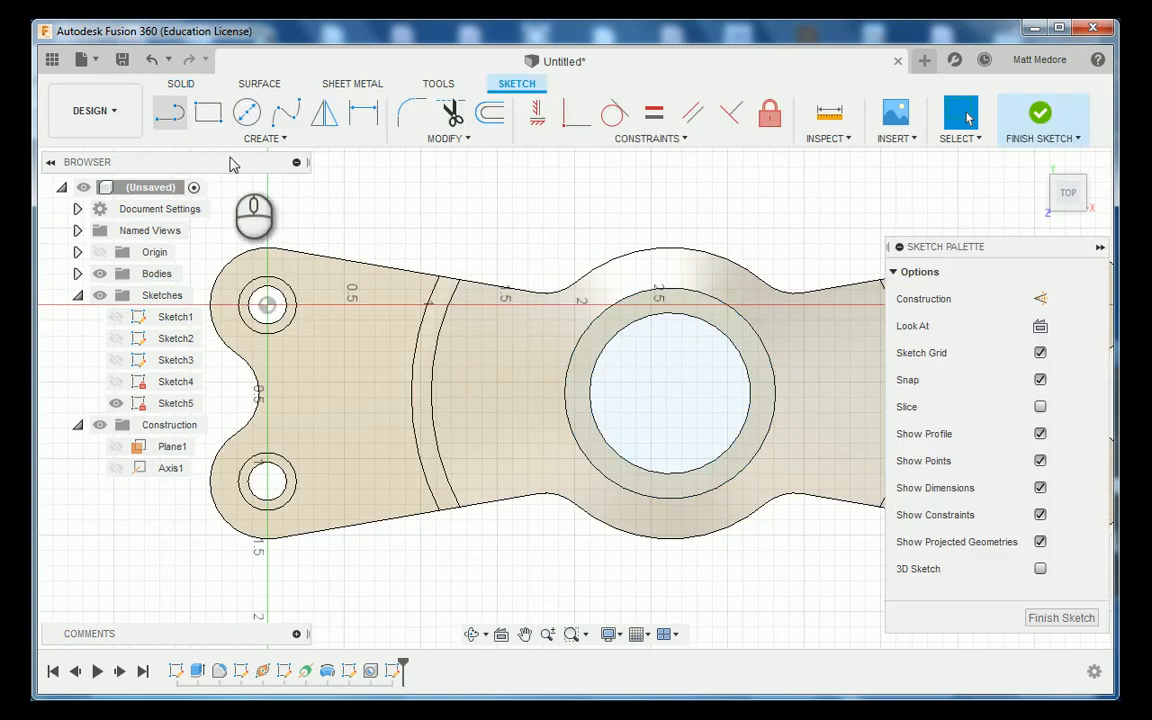
scroll(661, 470, "down", 2)
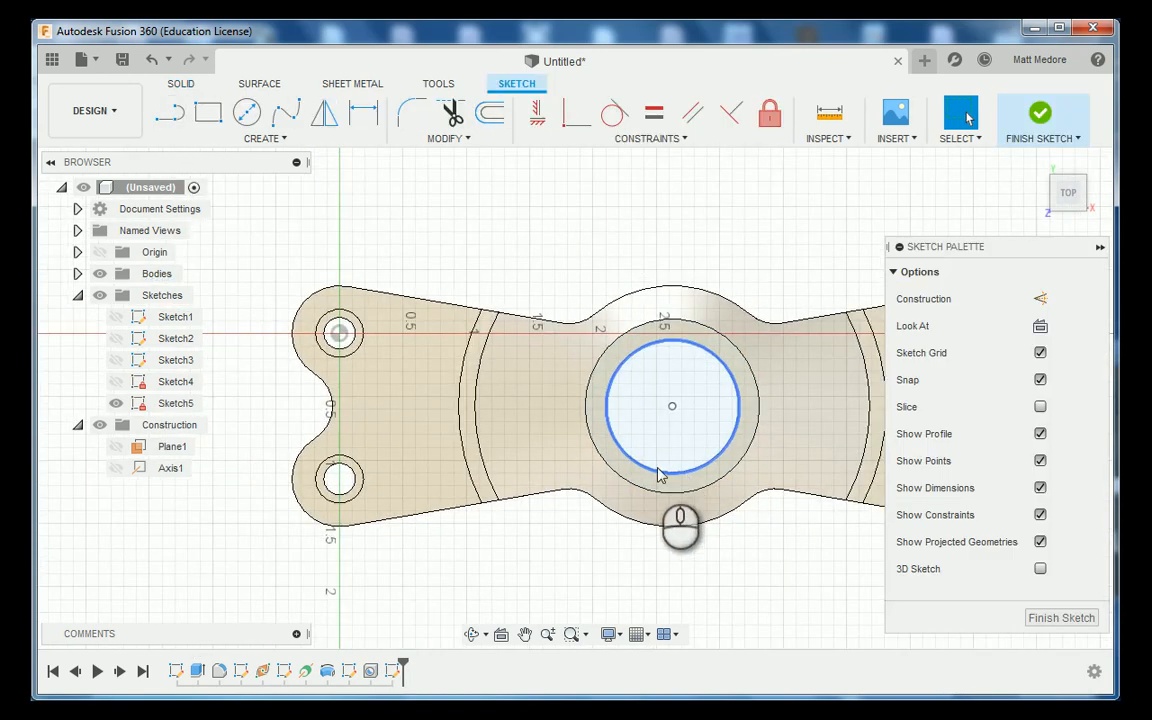
scroll(352, 390, "up", 4)
left_click(117, 318)
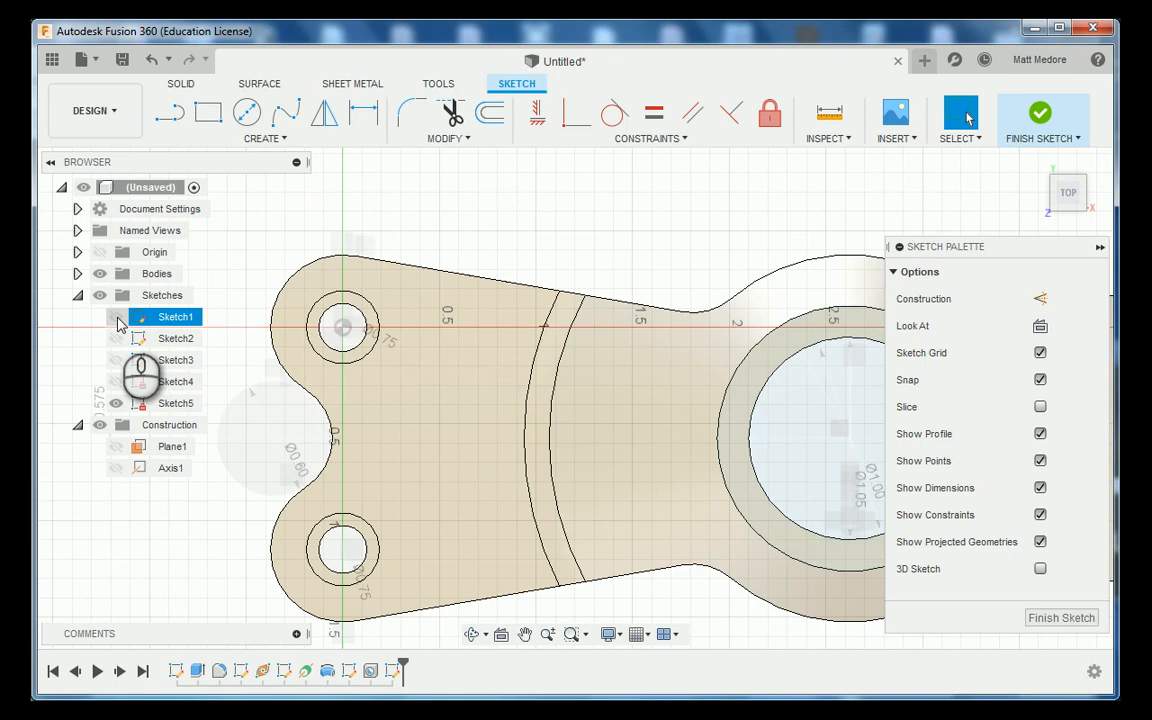
left_click(116, 318)
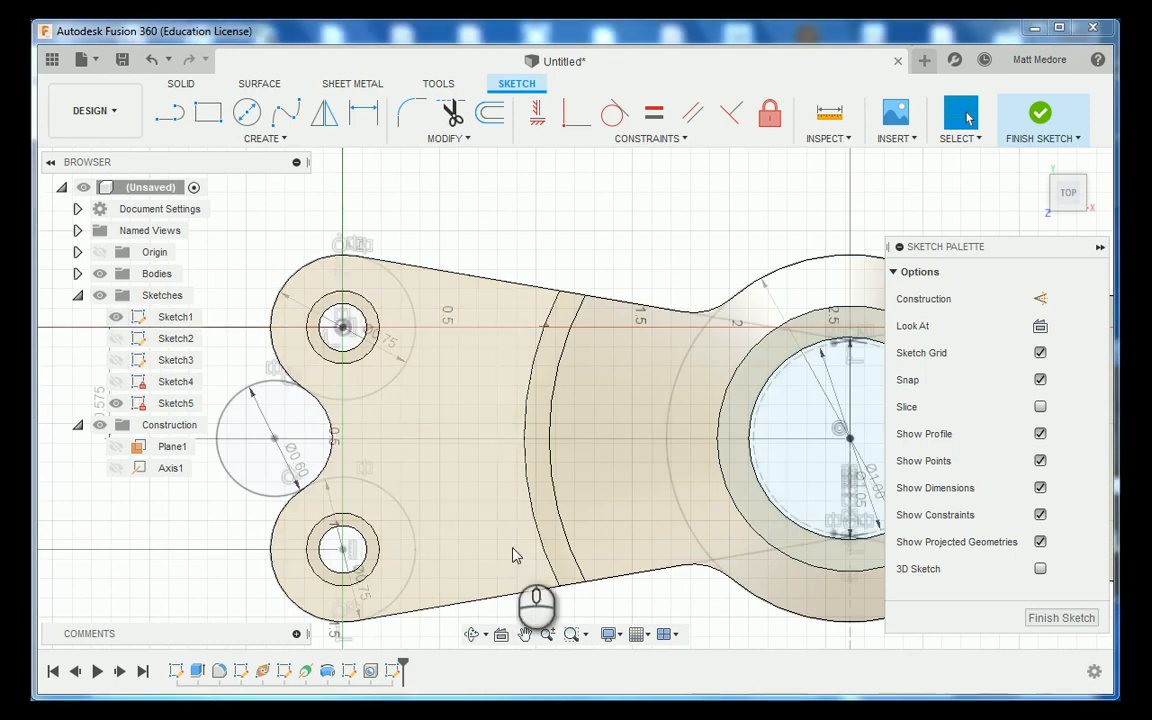
Start a projection into the active sketch and select the four end-lobe circles of Sketch1 as its geometry
key("p")
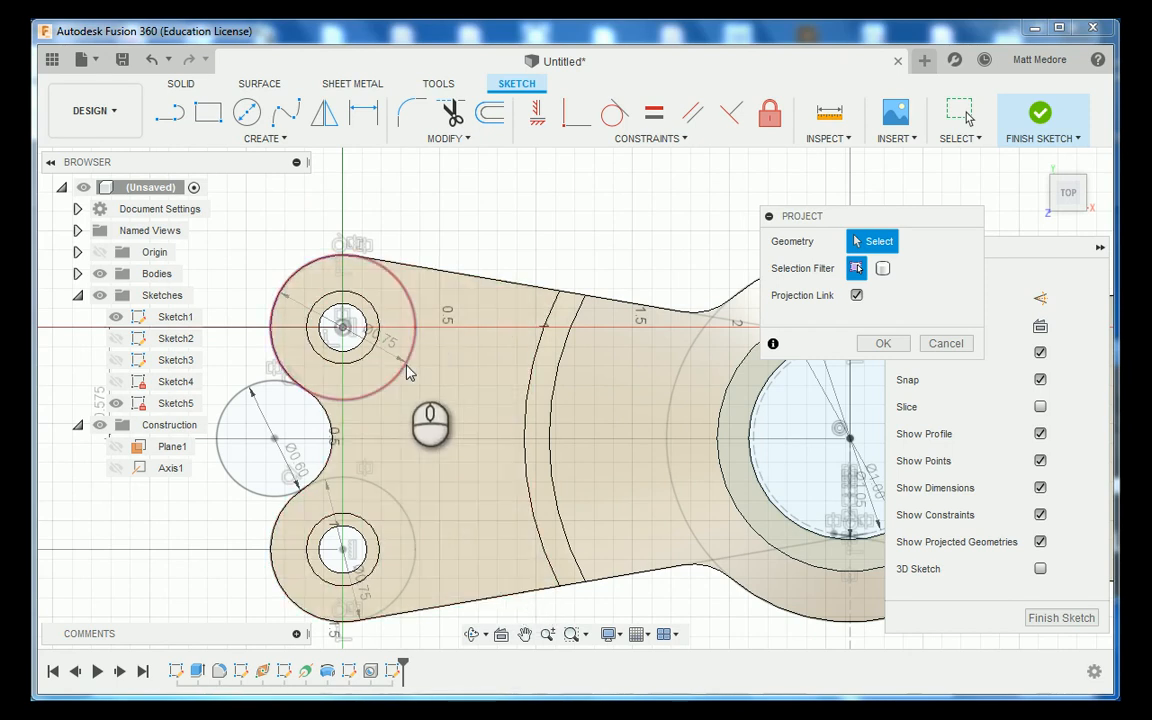
left_click(408, 370)
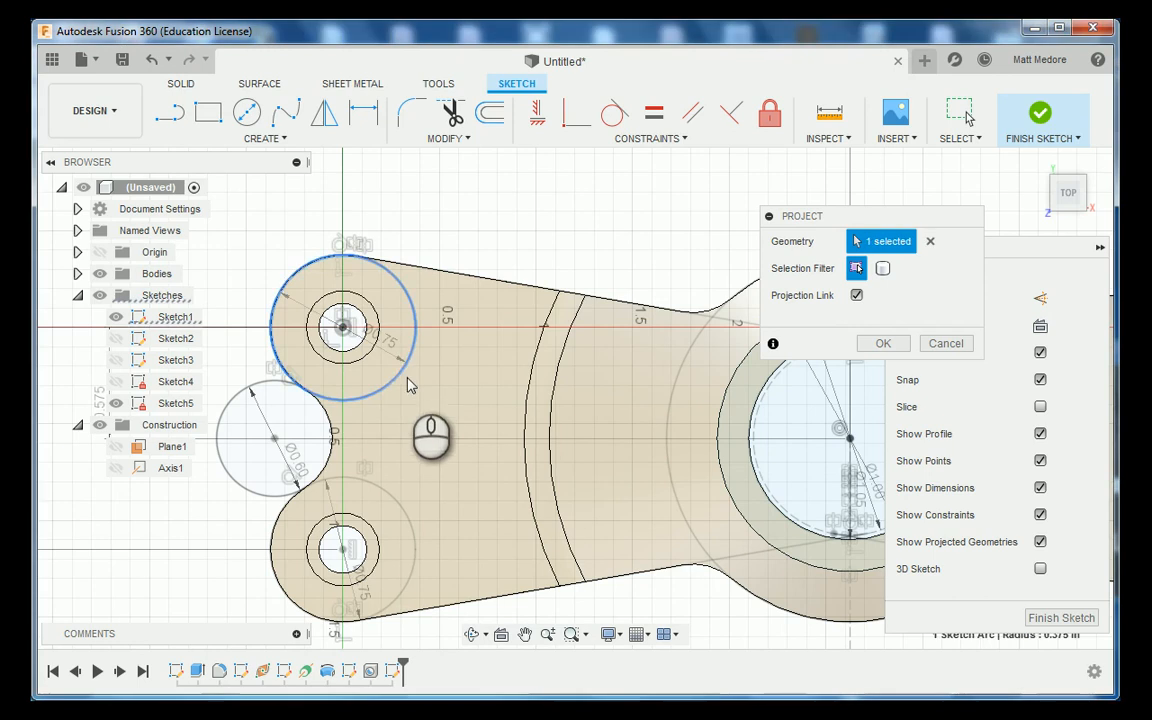
left_click(413, 532)
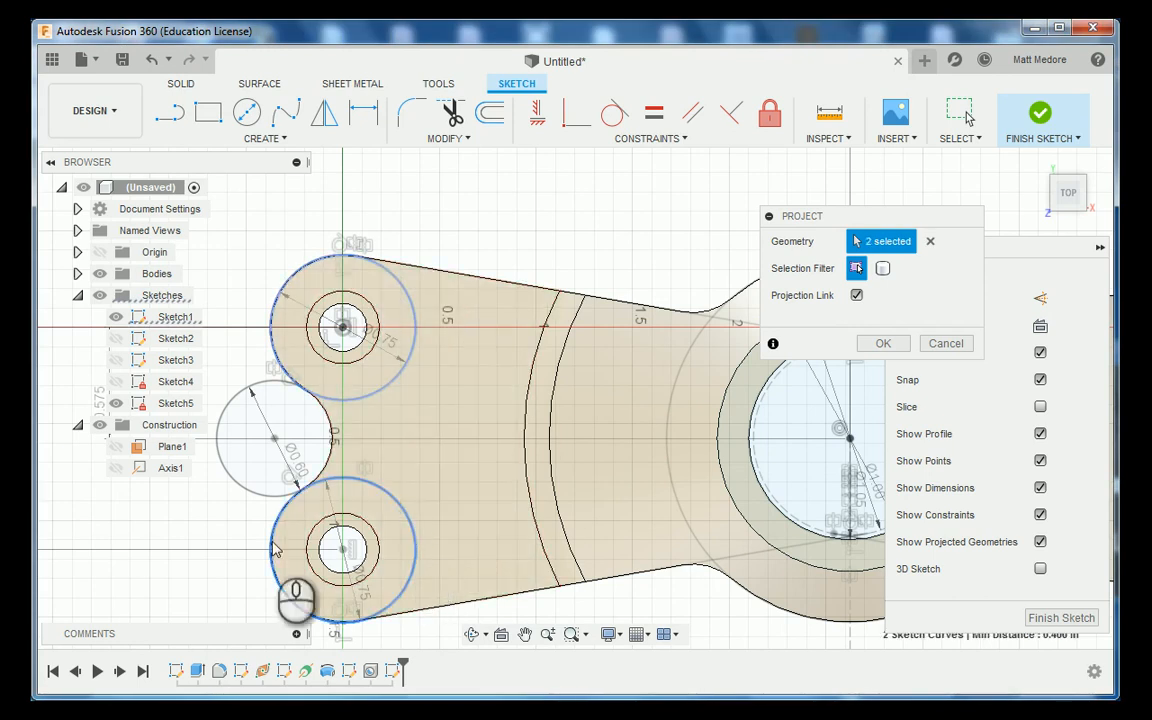
scroll(160, 585, "down", 3)
scroll(557, 563, "up", 2)
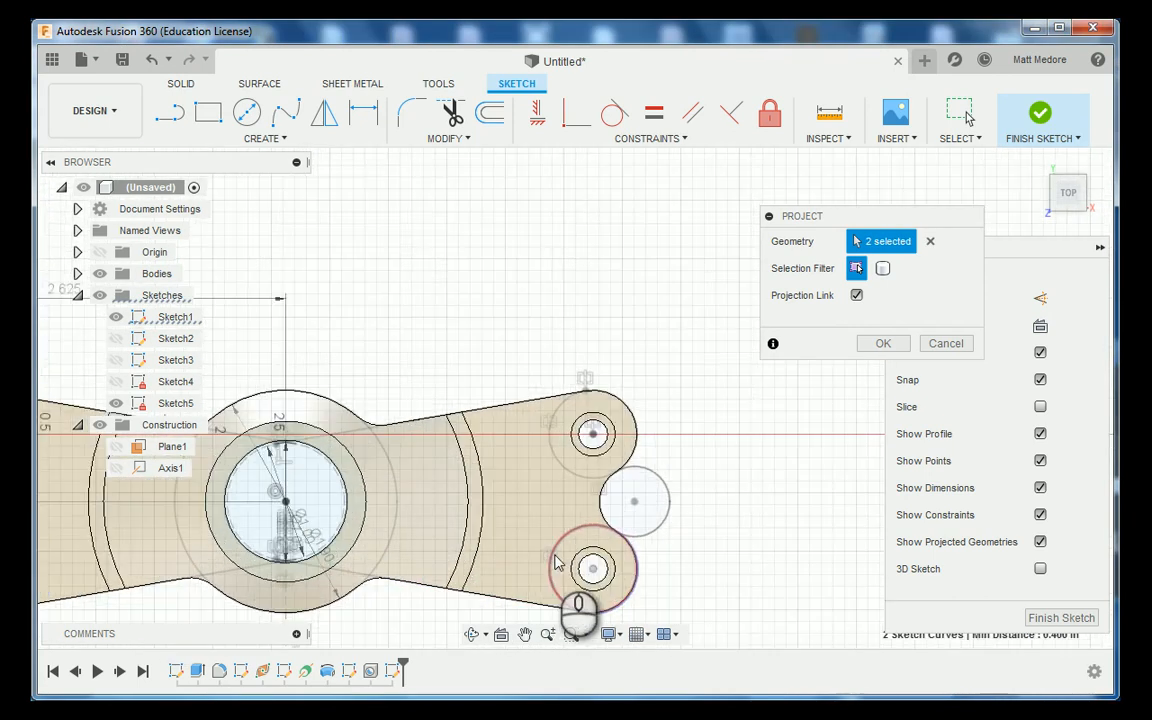
left_click(568, 472)
scroll(684, 470, "down", 3)
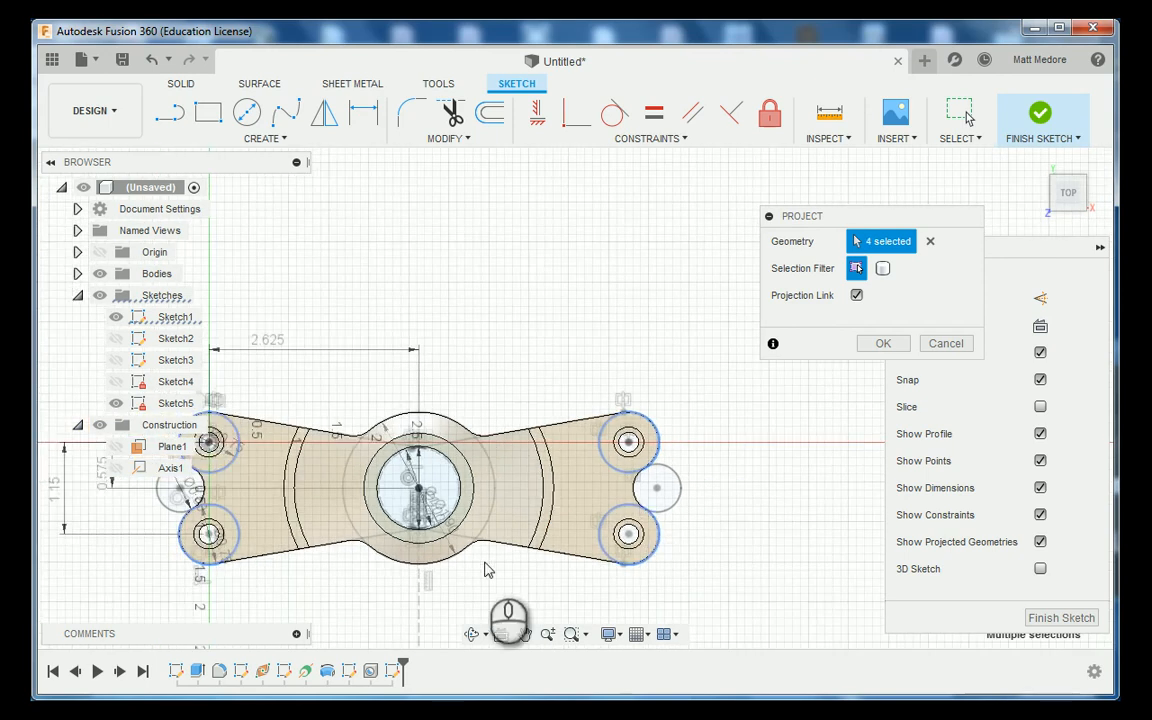
Add the large outer circle around the bore to the projection, complete it, and hide Sketch1
scroll(487, 565, "up", 4)
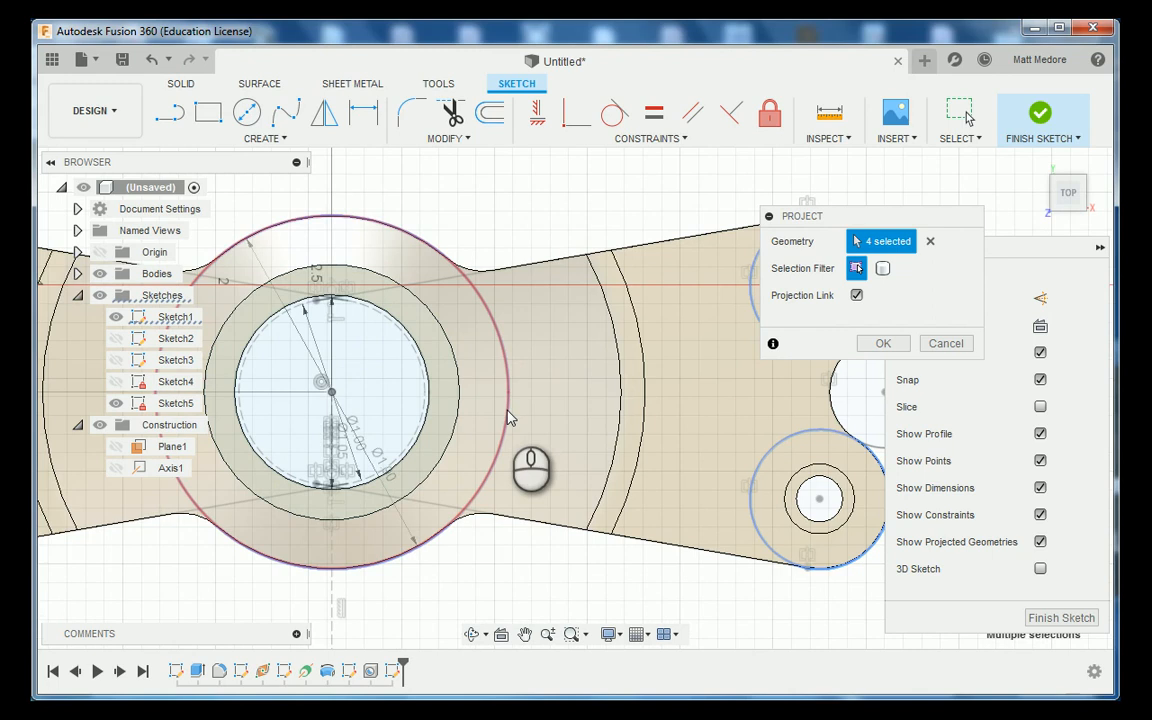
left_click(507, 414)
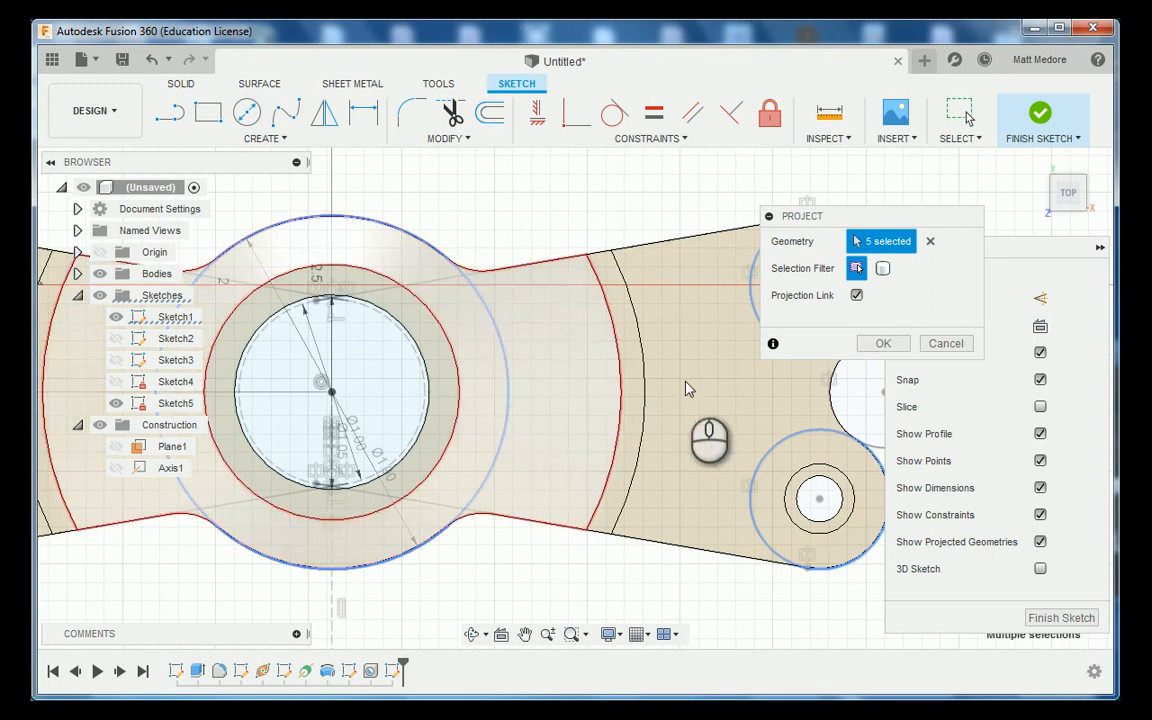
left_click(883, 343)
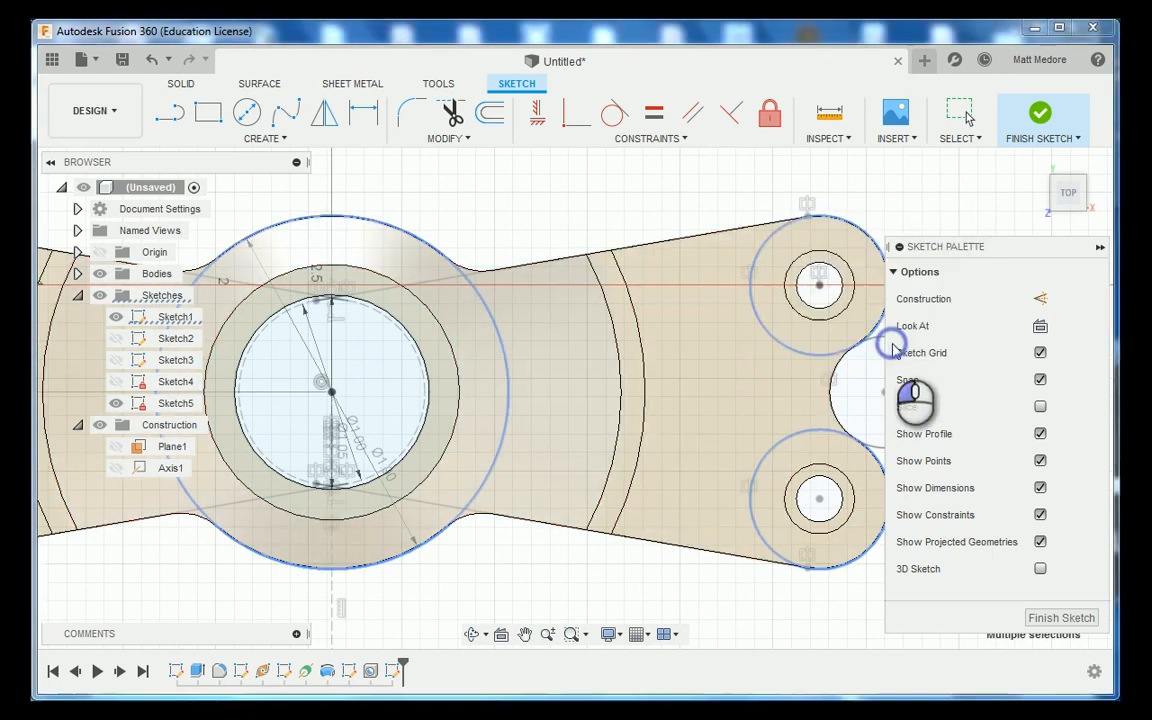
scroll(755, 462, "down", 4)
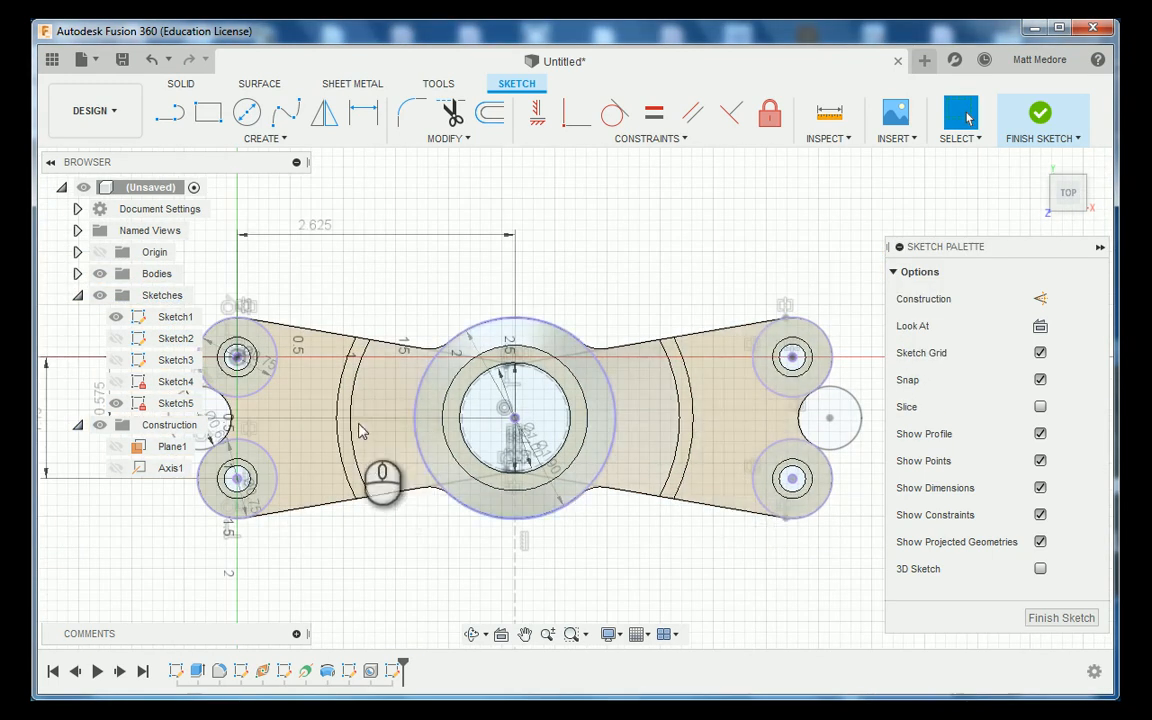
left_click(124, 322)
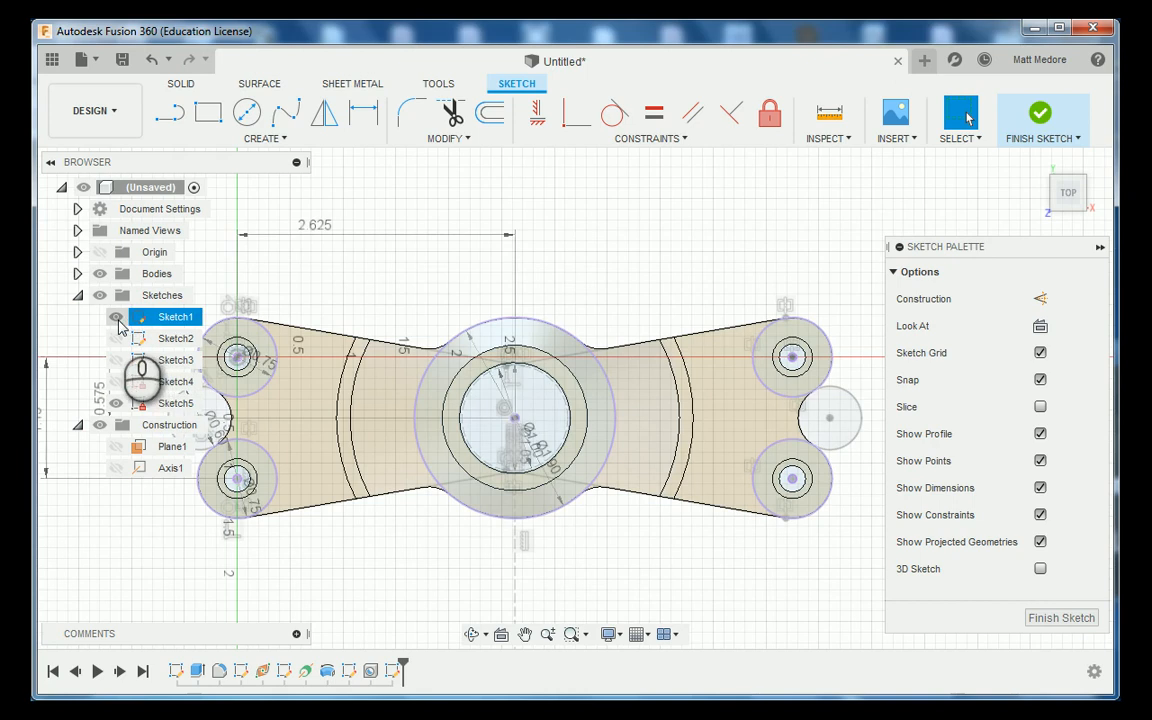
left_click(116, 317)
Sketch a slanted line from inside the front lobe circle at the origin end to inside the projected central circle
mouse_move(414, 560)
middle_mouse_down("shift")
mouse_move(415, 415)
mouse_move(413, 476)
middle_mouse_up("shift")
scroll(511, 517, "down", 2)
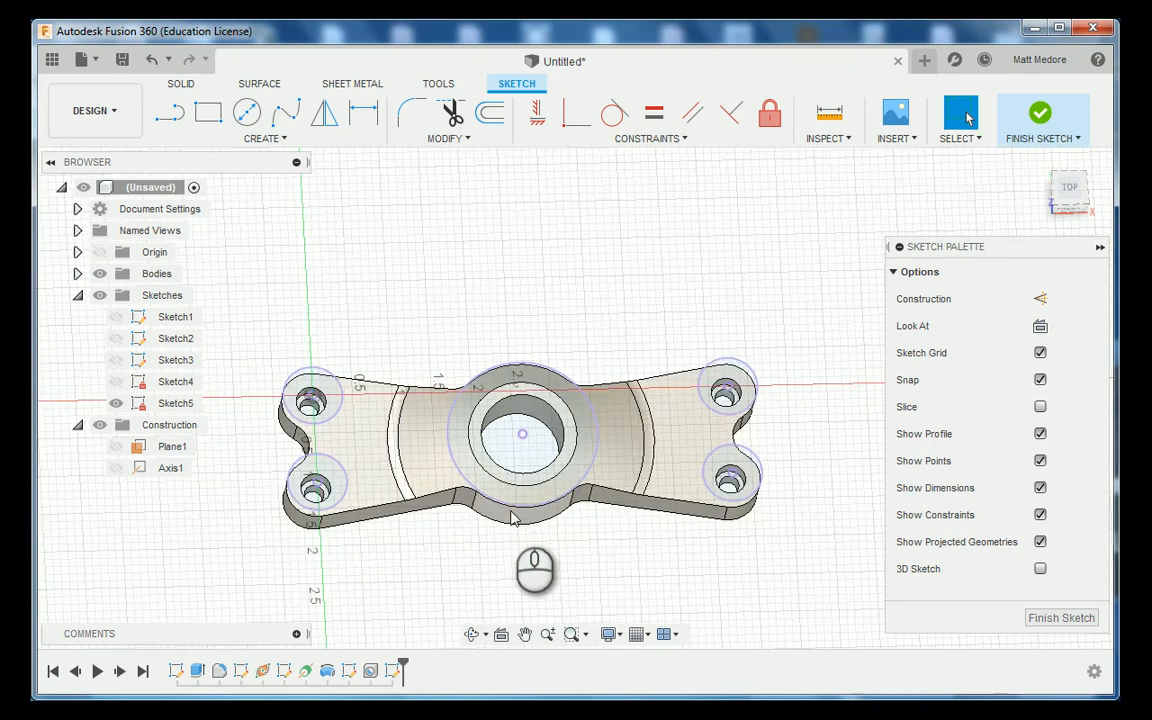
scroll(392, 515, "up", 3)
middle_click_drag(339, 545, 477, 524, "shift")
scroll(354, 509, "down", 2)
scroll(375, 486, "up", 4)
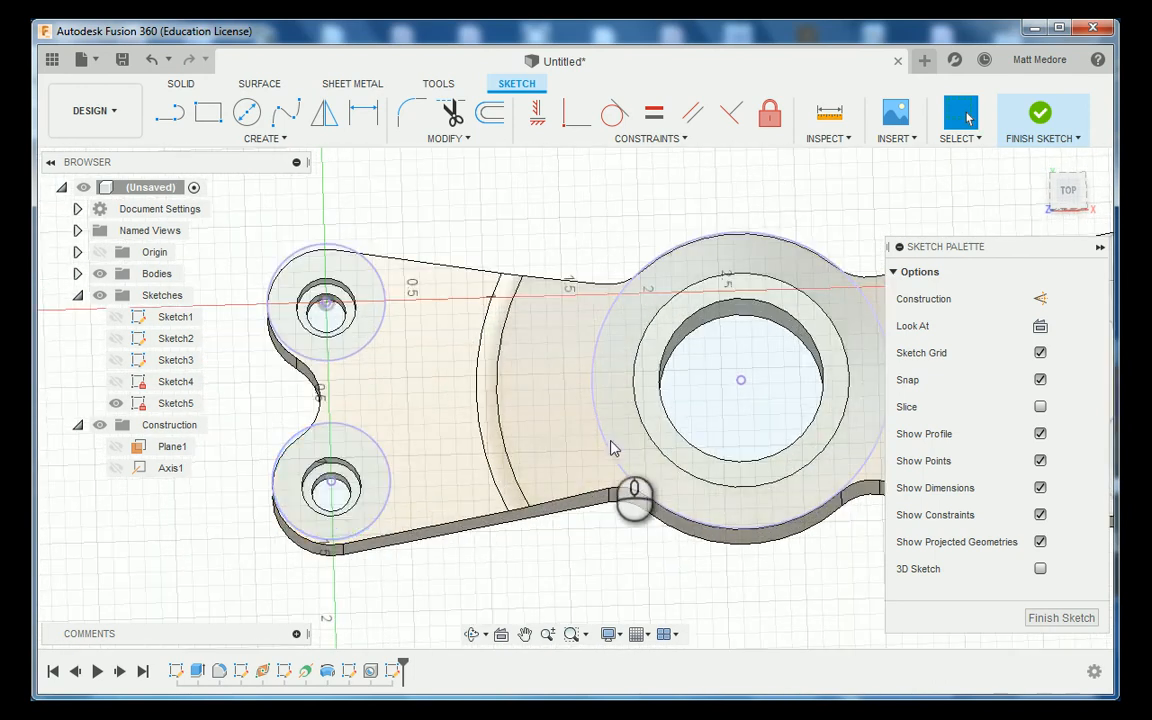
left_click(355, 519)
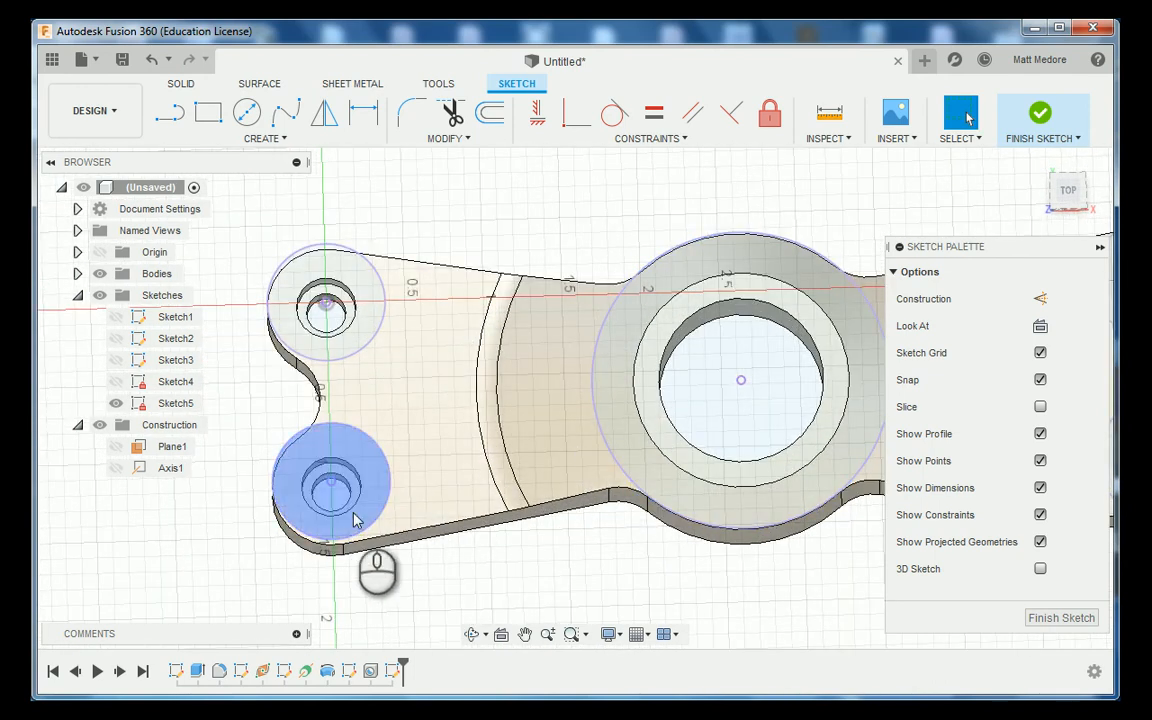
key("l")
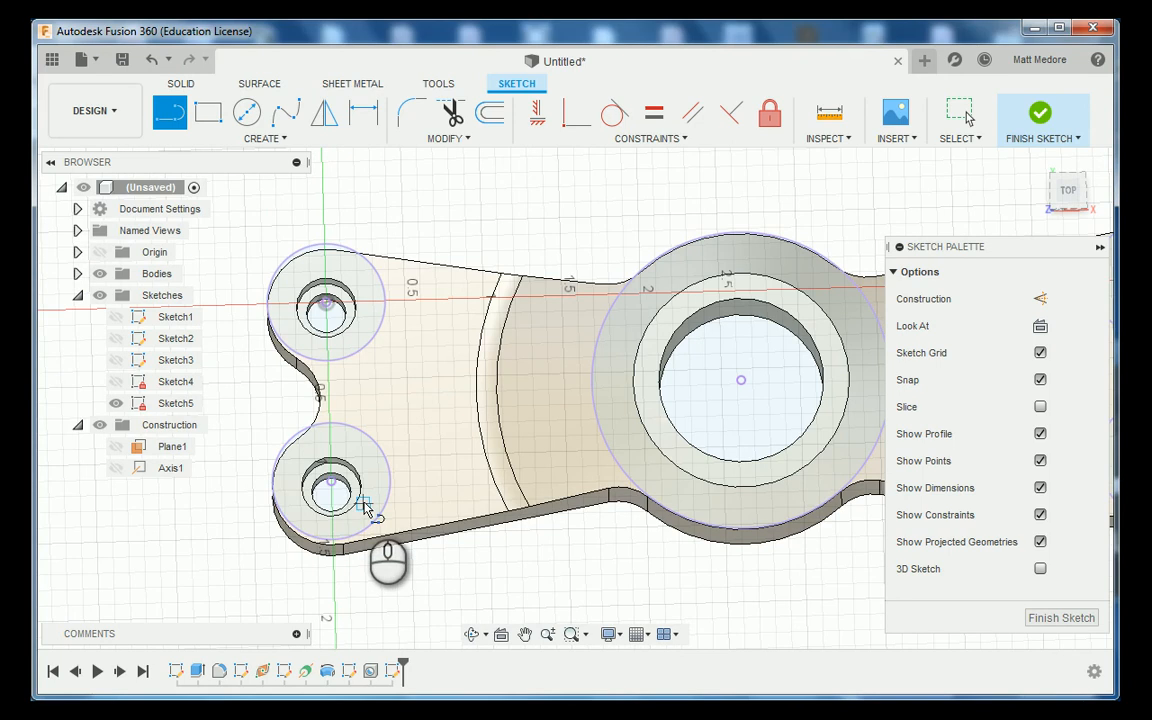
left_click(363, 503)
left_click(628, 449)
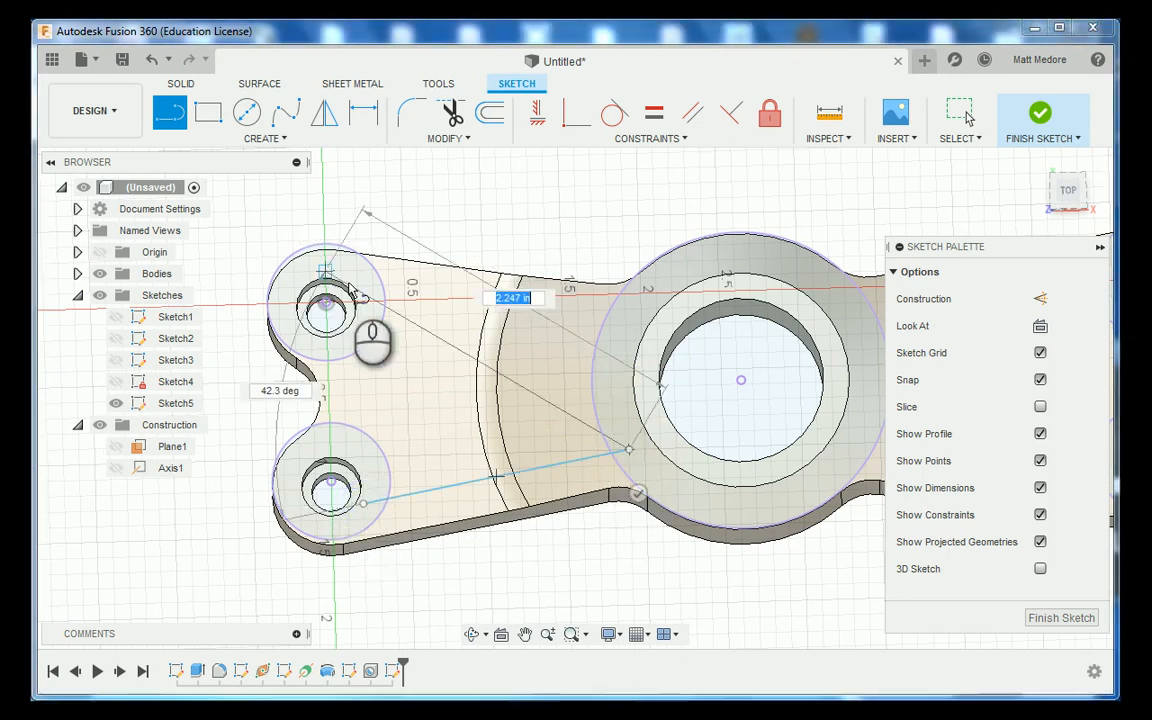
right_click(527, 360)
left_click(470, 432)
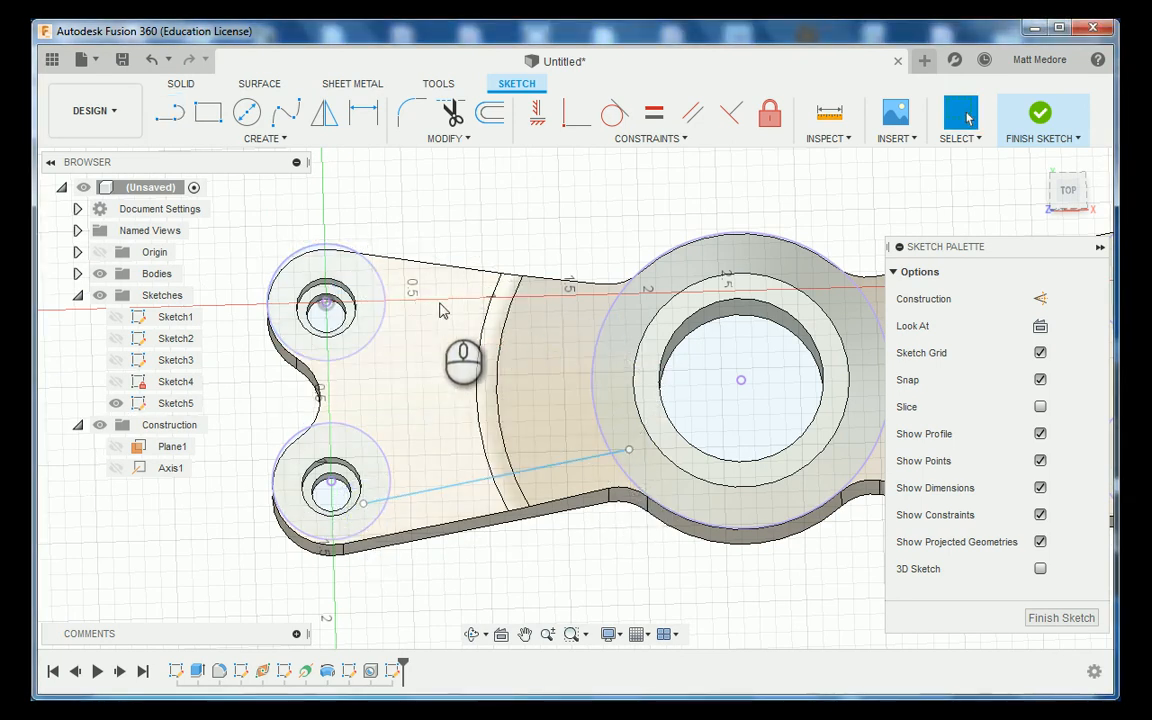
Sketch a second slanted line, about 1.56 in long, from inside the rear lobe circle at the origin end to inside the central circle
right_click(455, 220)
left_click(461, 160)
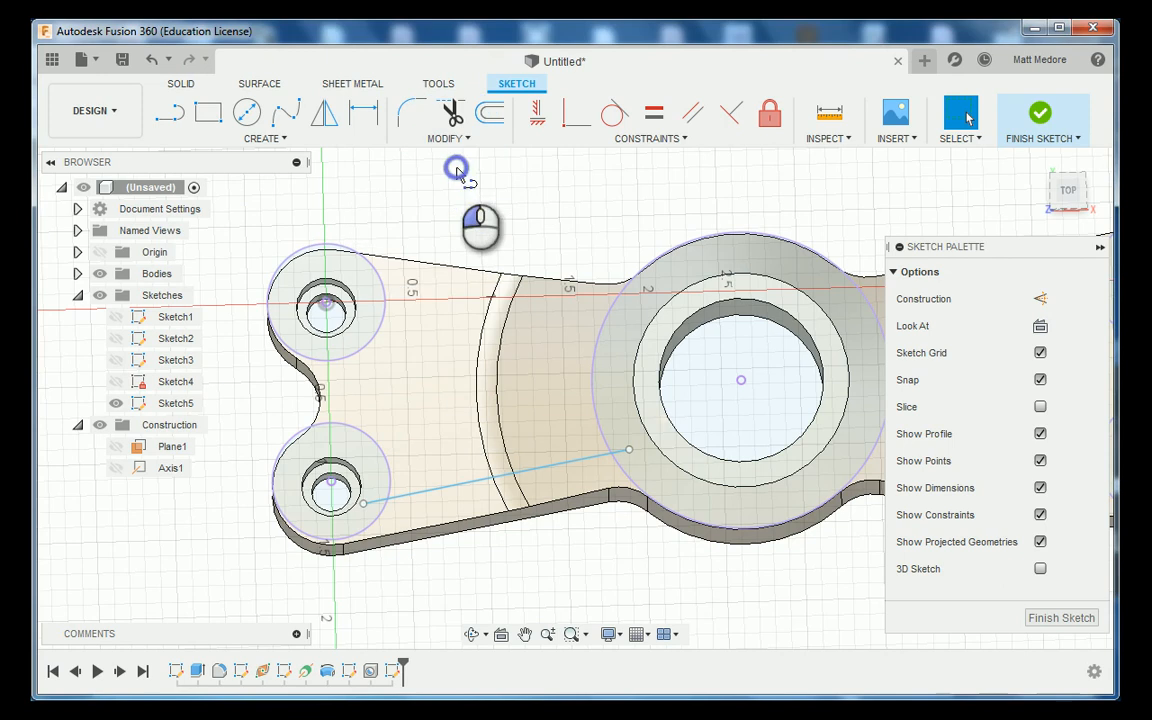
left_click(368, 287)
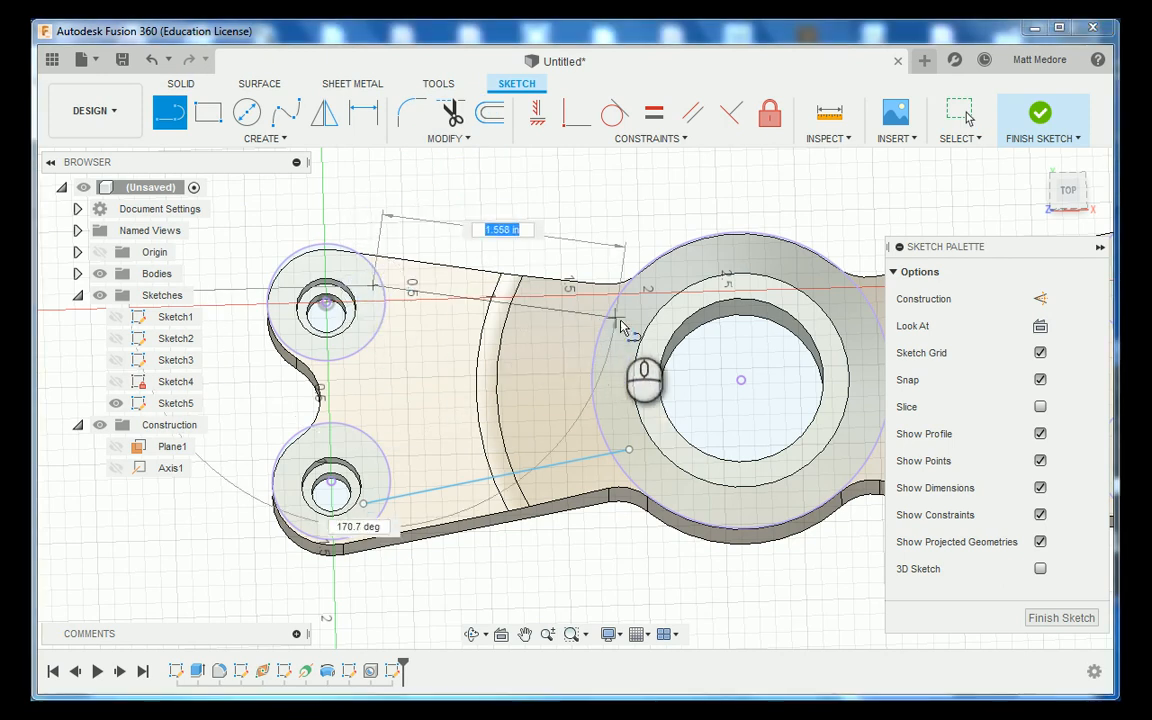
left_click(624, 323)
right_click(484, 362)
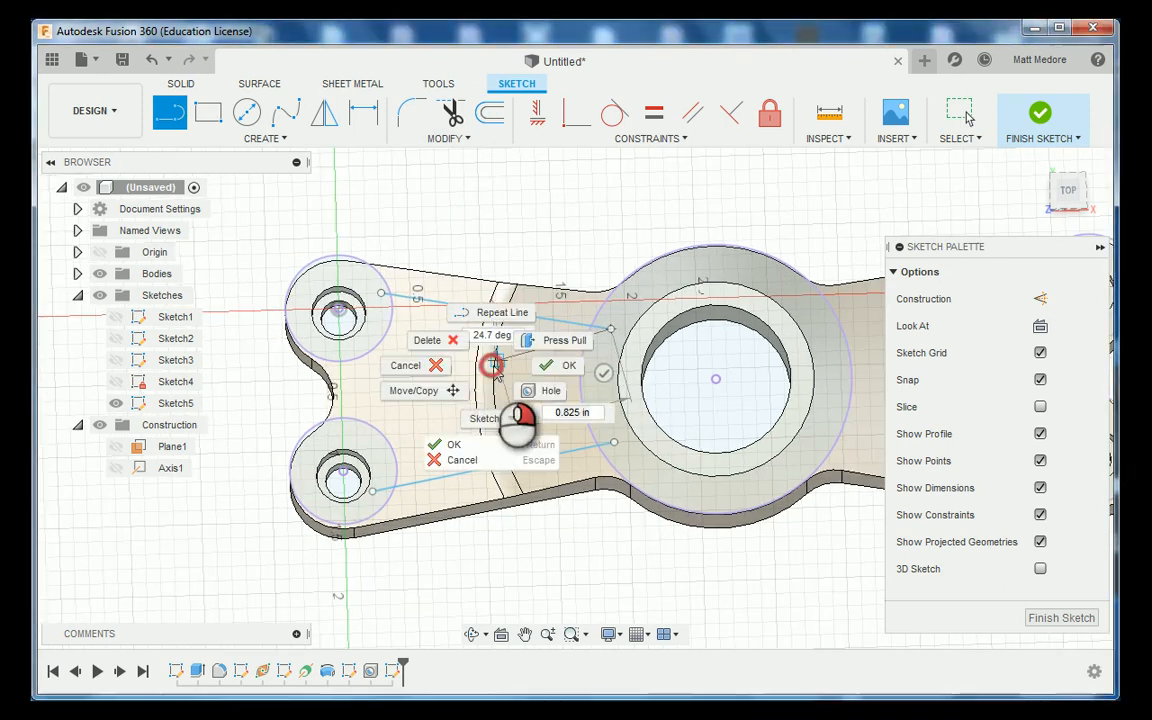
left_click(562, 363)
Delete the two projected lobe circles at the bracket end without sketched lines
scroll(290, 562, "down", 5)
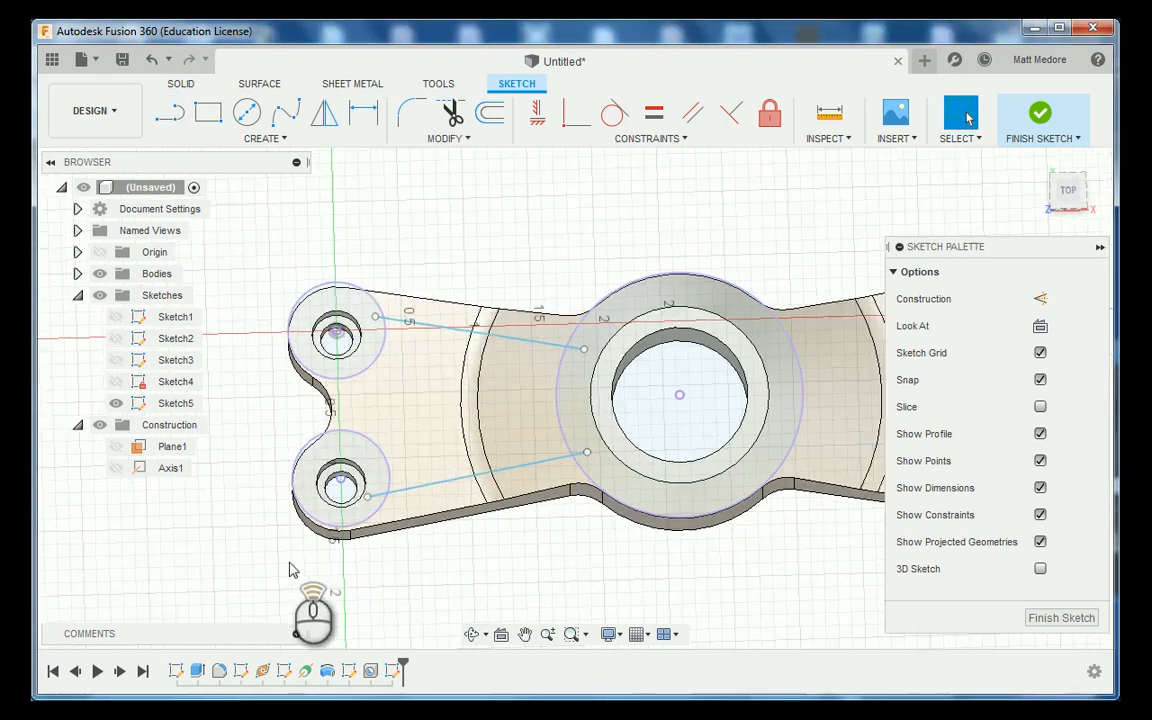
scroll(268, 504, "up", 4)
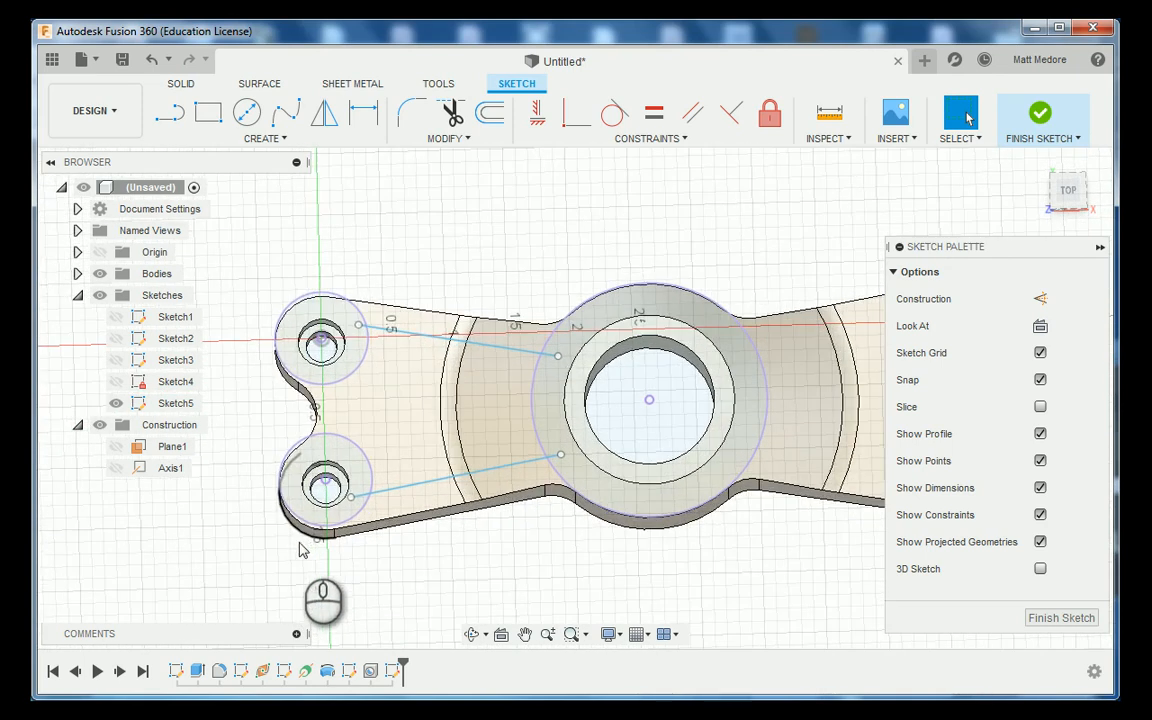
scroll(300, 450, "down", 3)
scroll(748, 404, "up", 3)
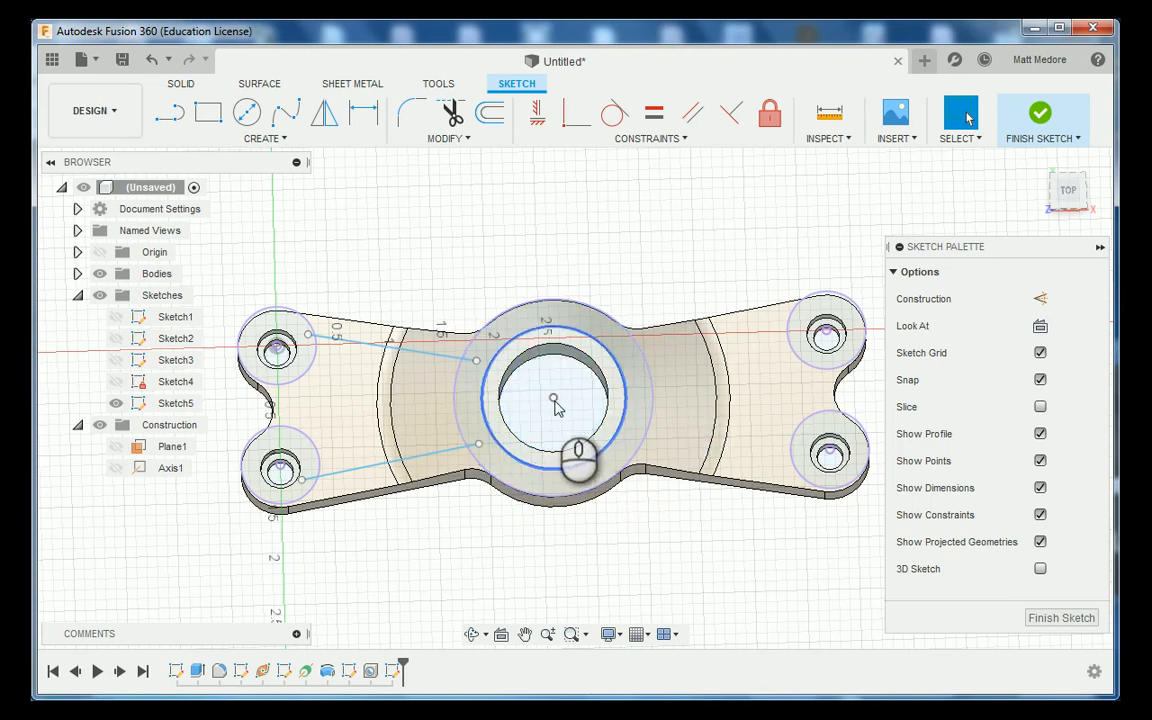
left_click(815, 428)
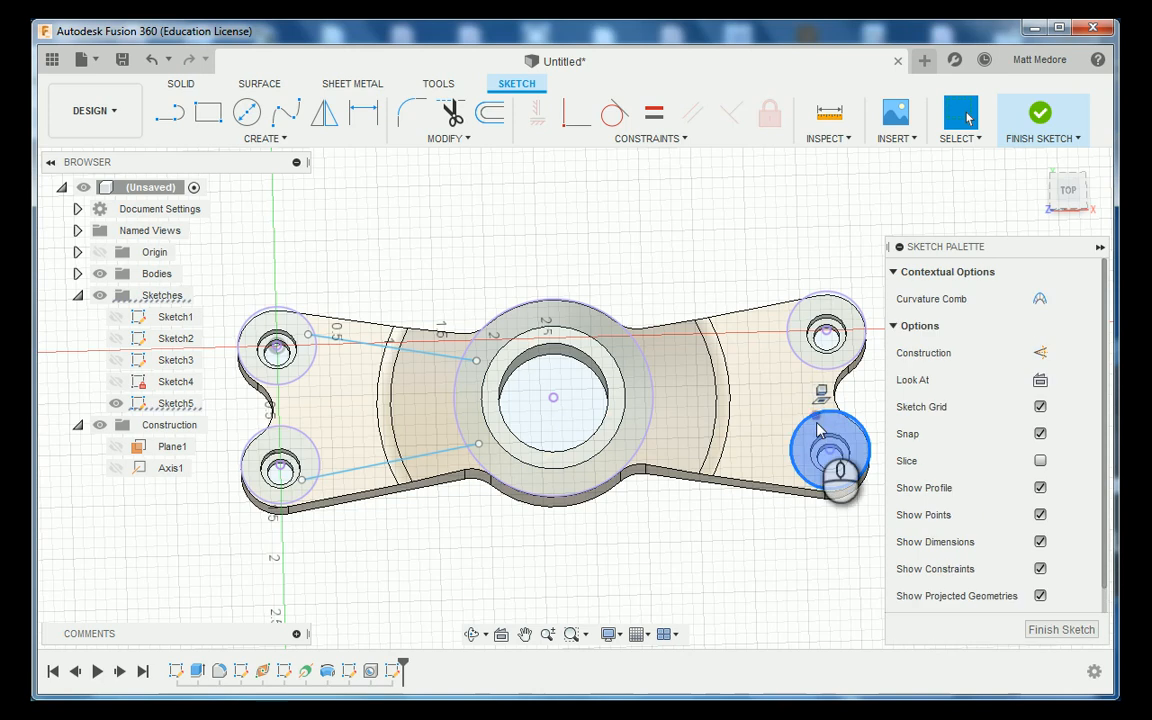
key("Escape")
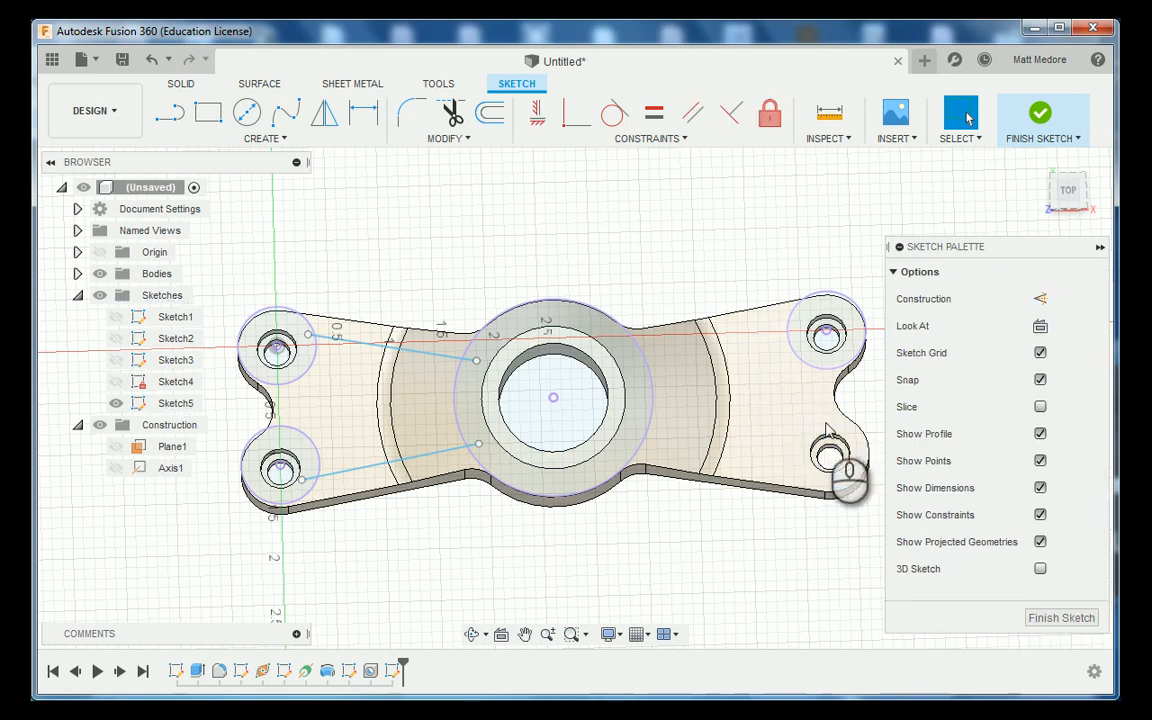
left_click(814, 371)
key("Delete")
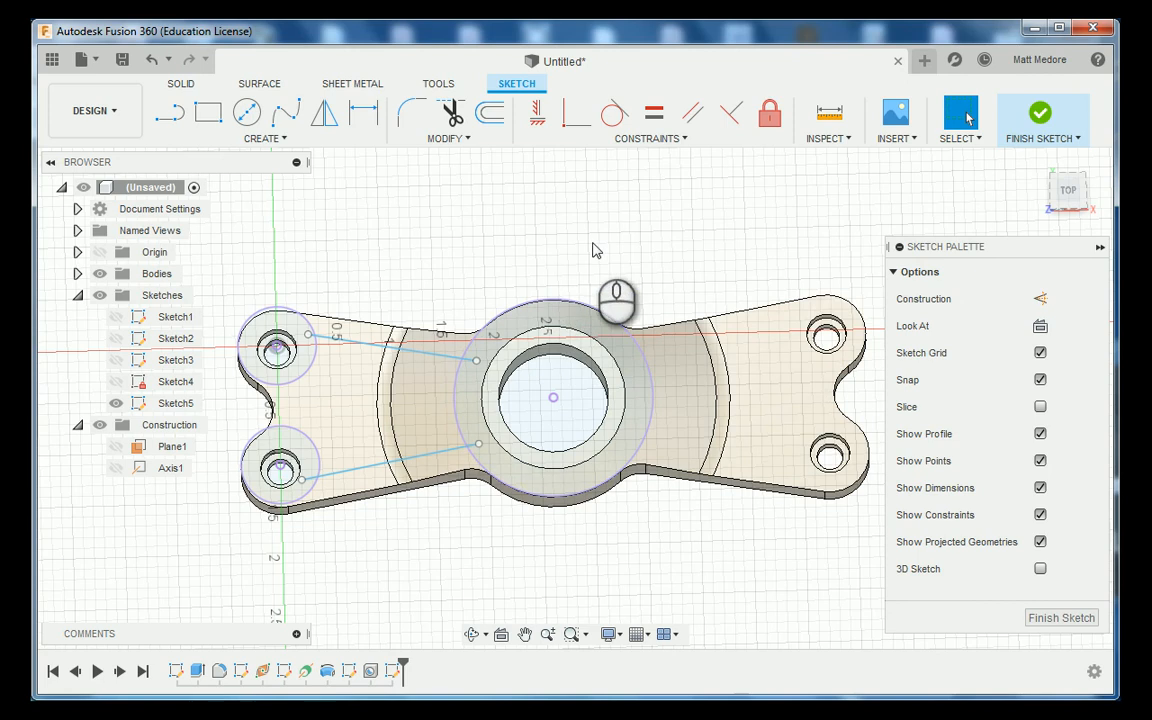
scroll(597, 249, "down", 1)
scroll(385, 420, "up", 1)
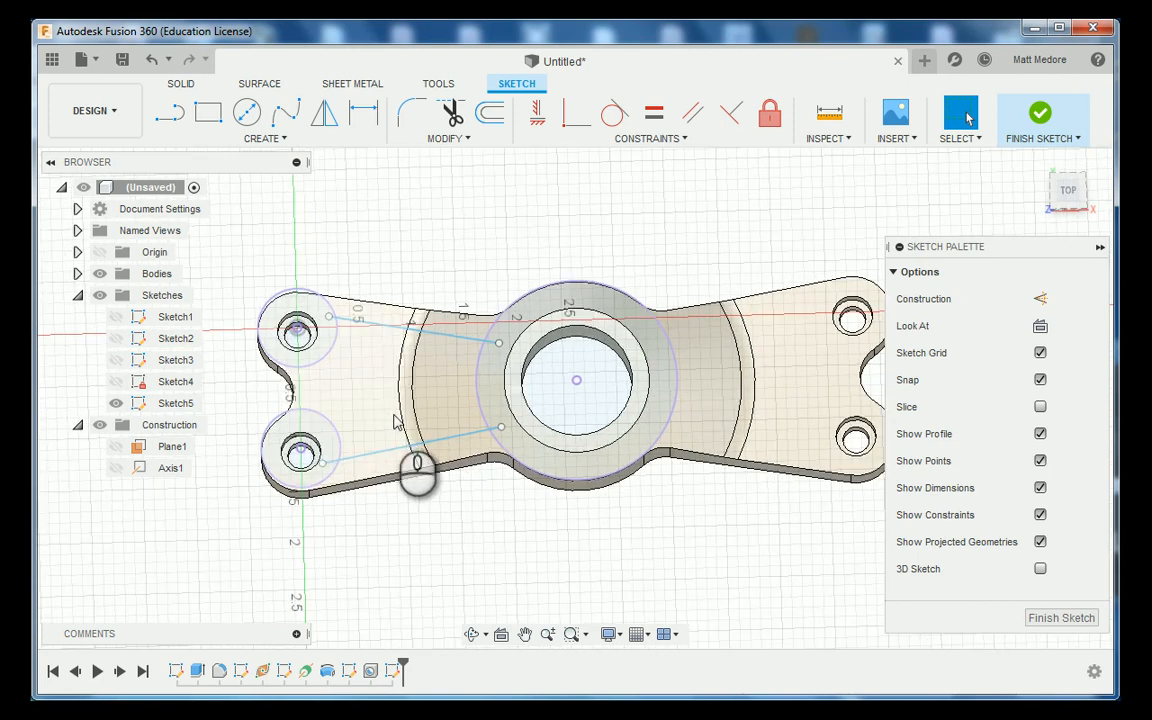
scroll(387, 500, "up", 3)
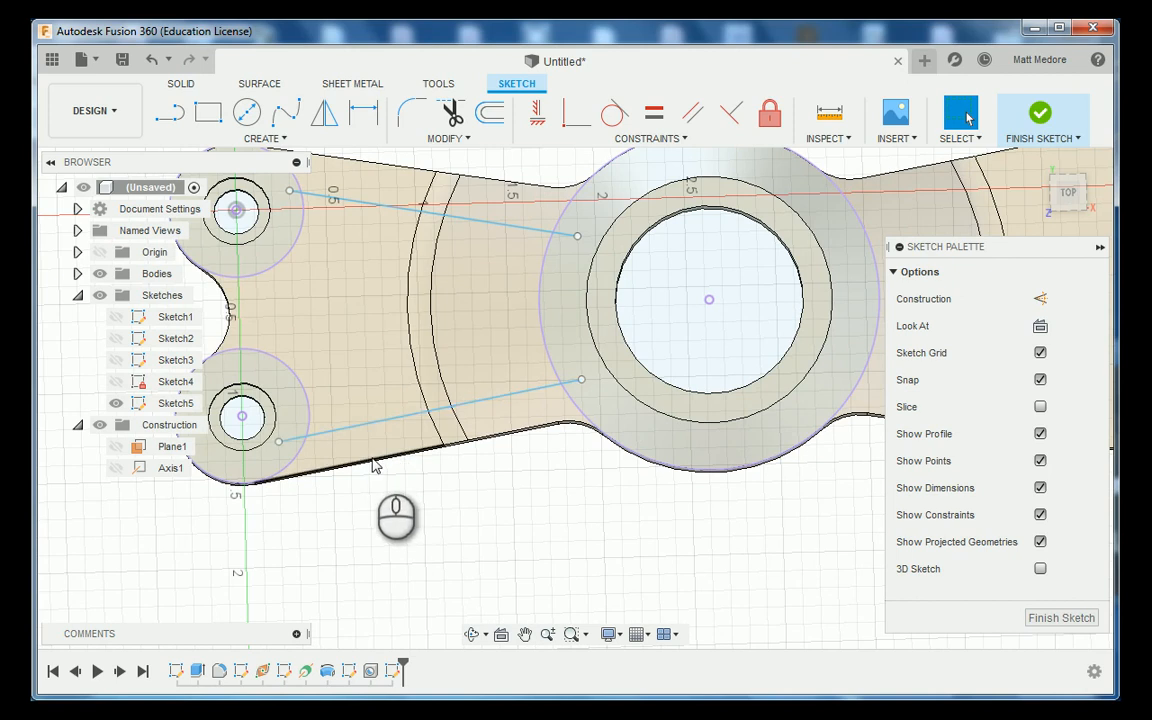
scroll(449, 476, "down", 2)
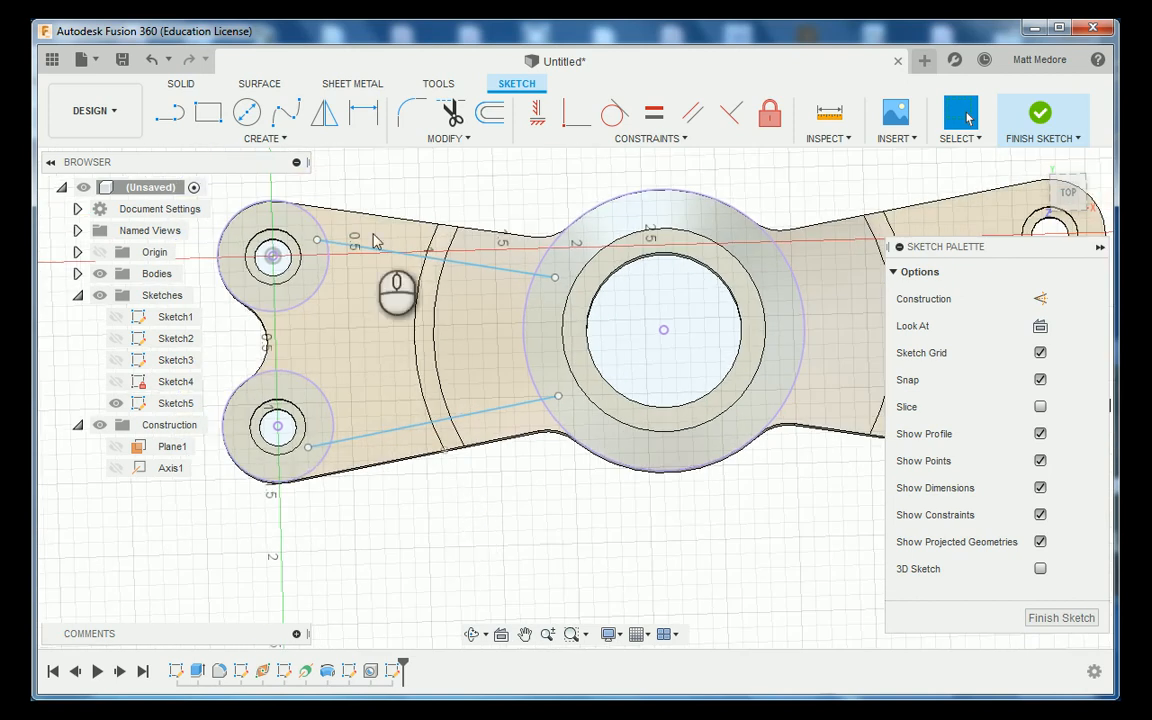
Try to constrain the slanted line at the origin lobe parallel to the bracket's adjacent outer edge
scroll(371, 183, "up", 1)
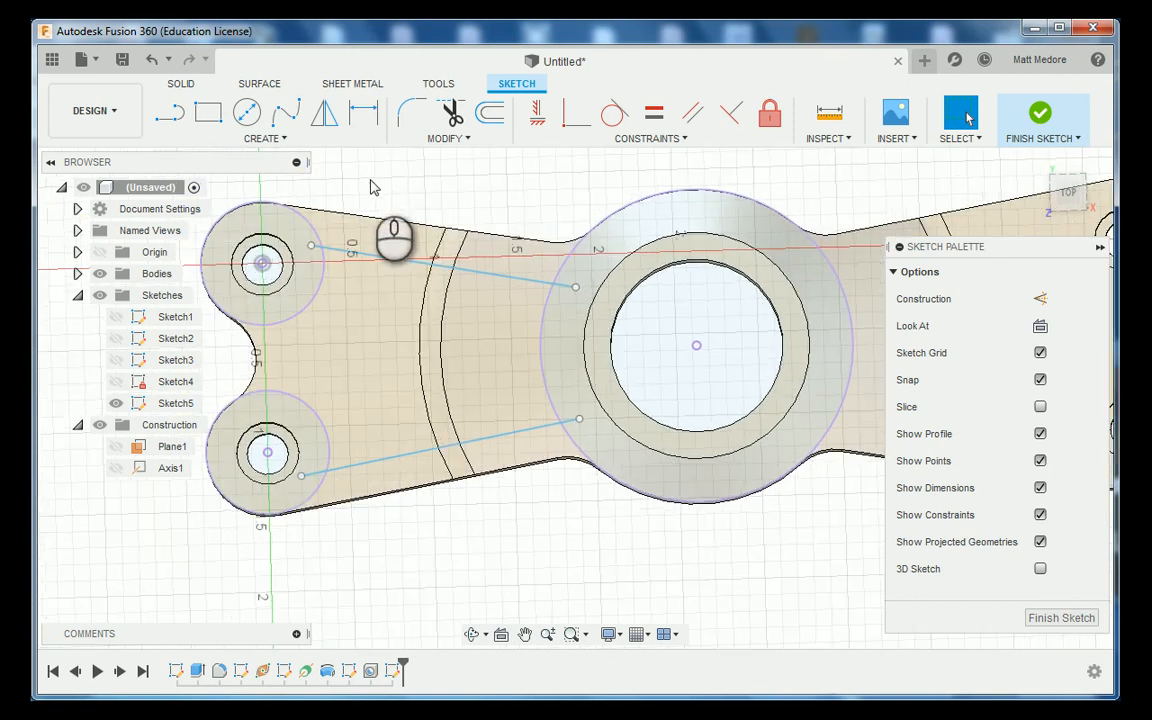
left_click(657, 140)
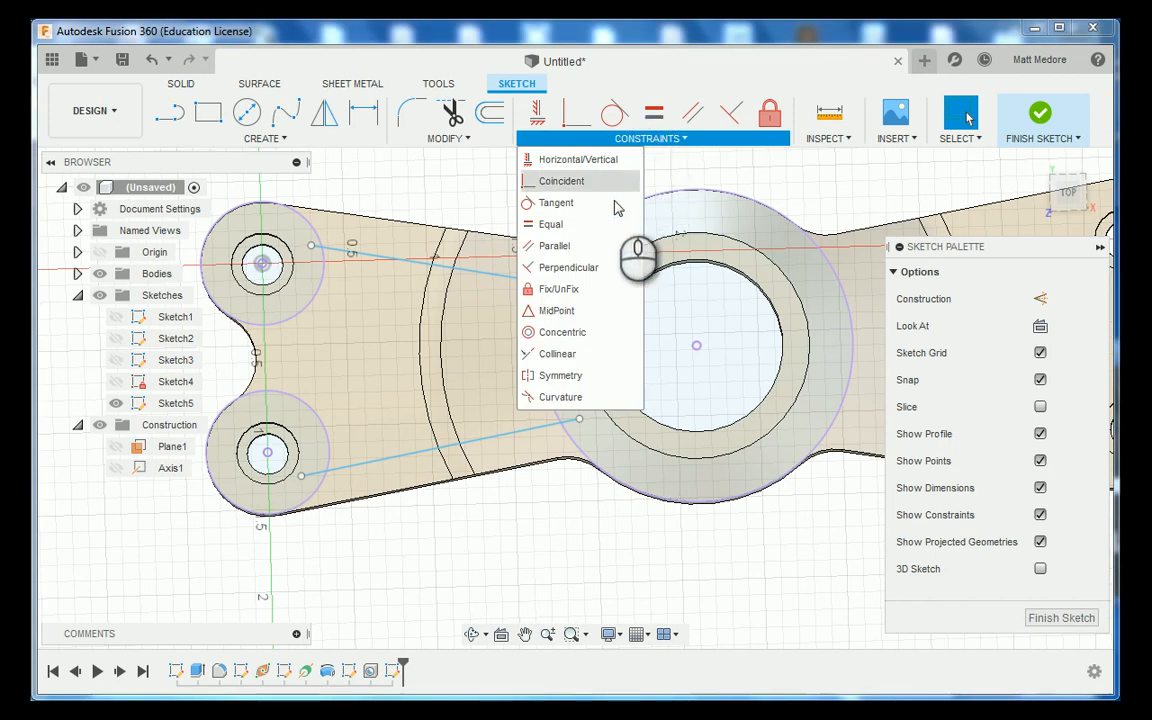
left_click(591, 251)
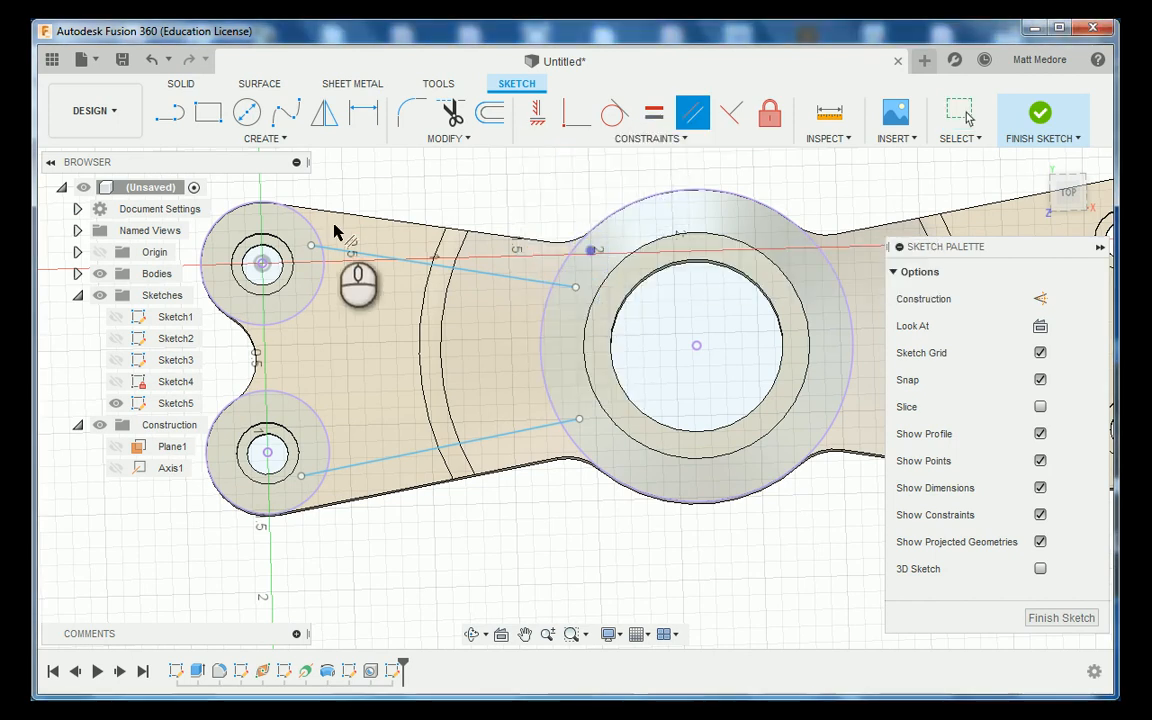
left_click(379, 247)
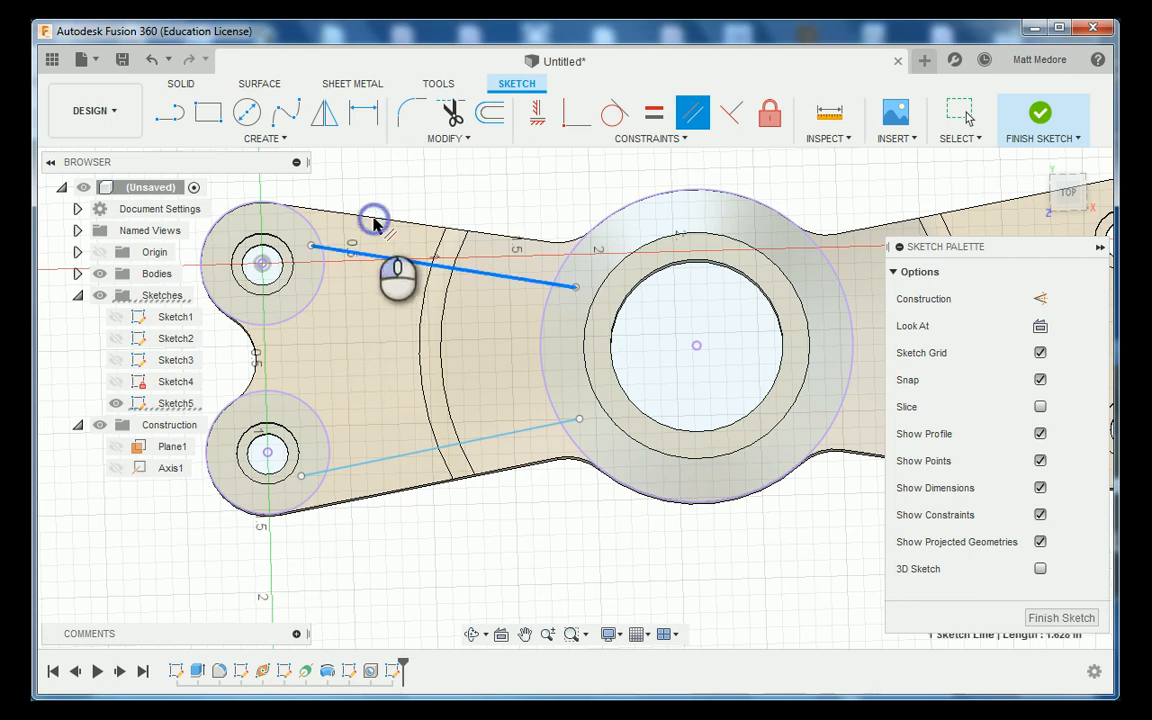
mouse_move(375, 222)
middle_mouse_down("shift")
mouse_move(380, 193)
mouse_move(383, 218)
middle_mouse_up("shift")
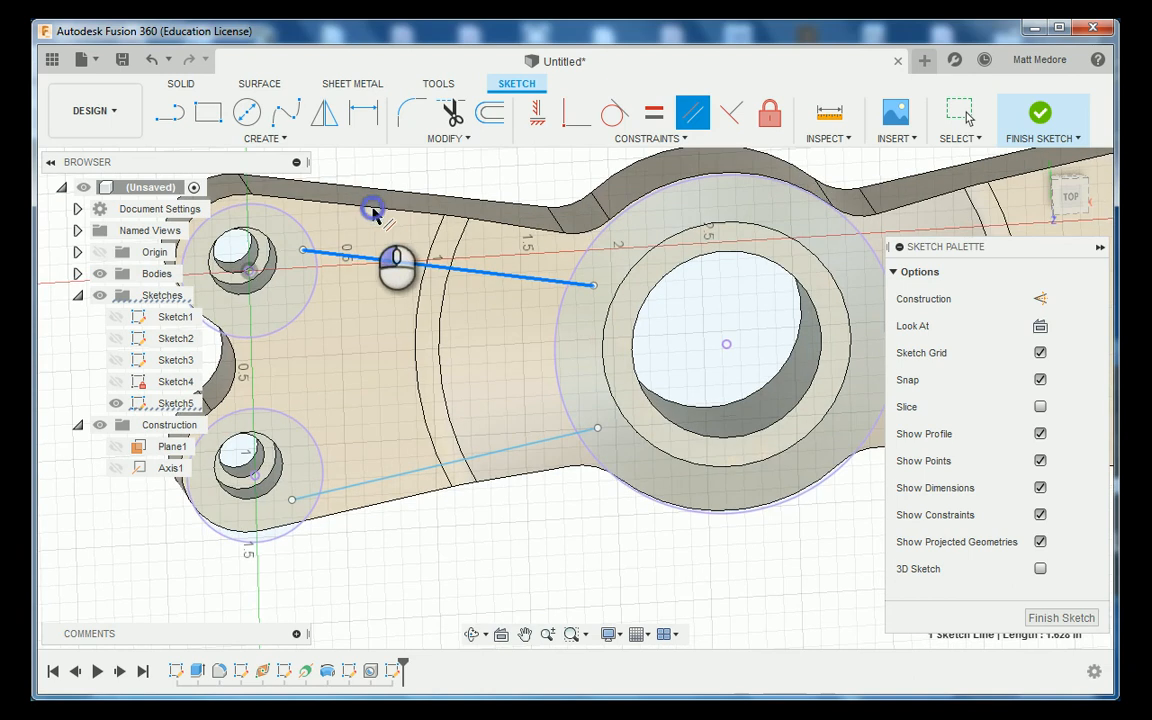
scroll(375, 216, "up", 6)
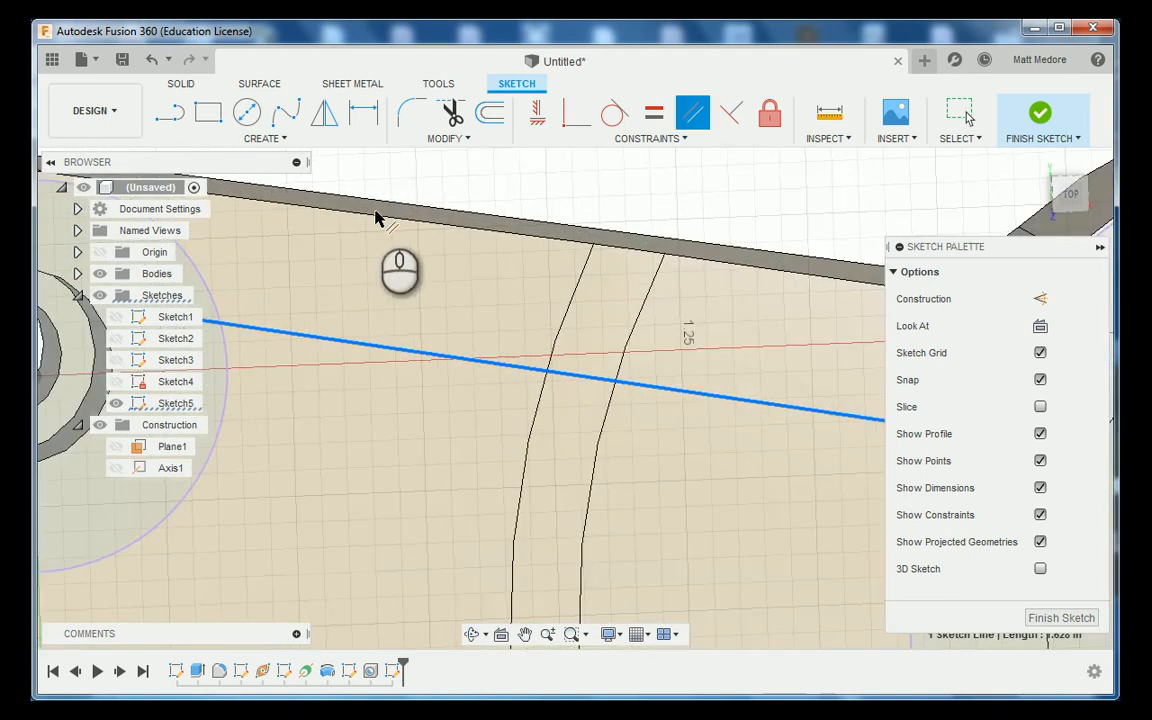
left_click(378, 219)
middle_click_drag(375, 250, 377, 240, "shift")
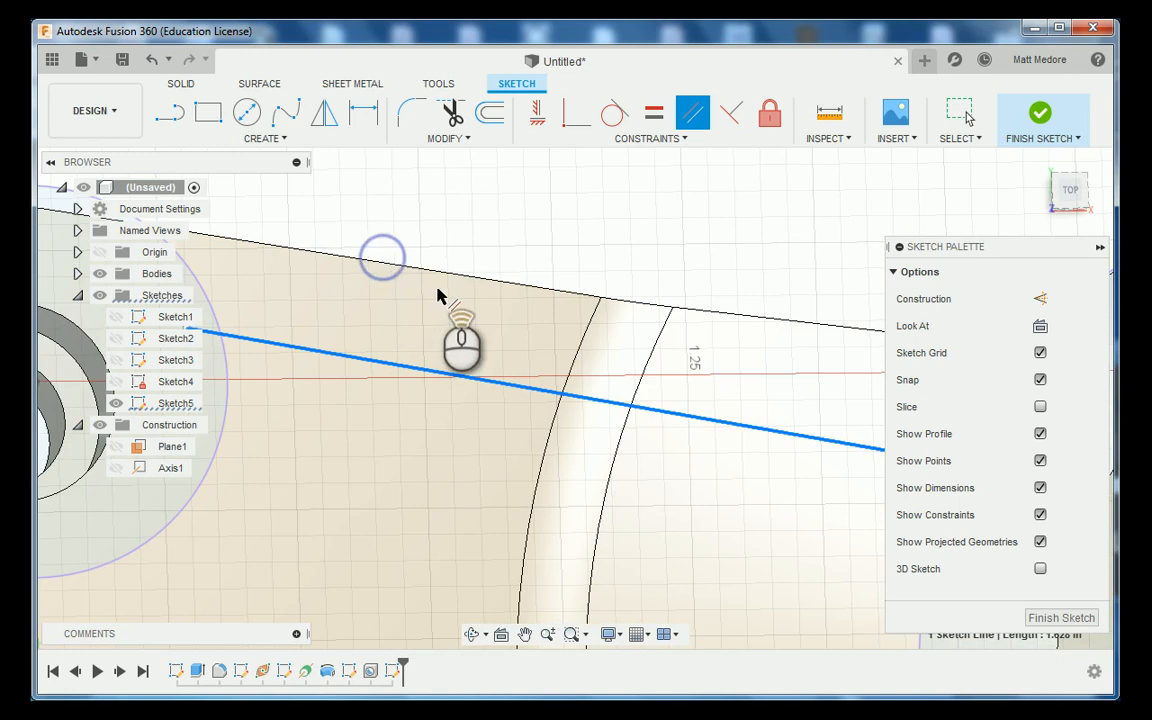
scroll(440, 297, "up", 5)
scroll(376, 270, "down", 4)
middle_click_drag(373, 272, 391, 222, "shift")
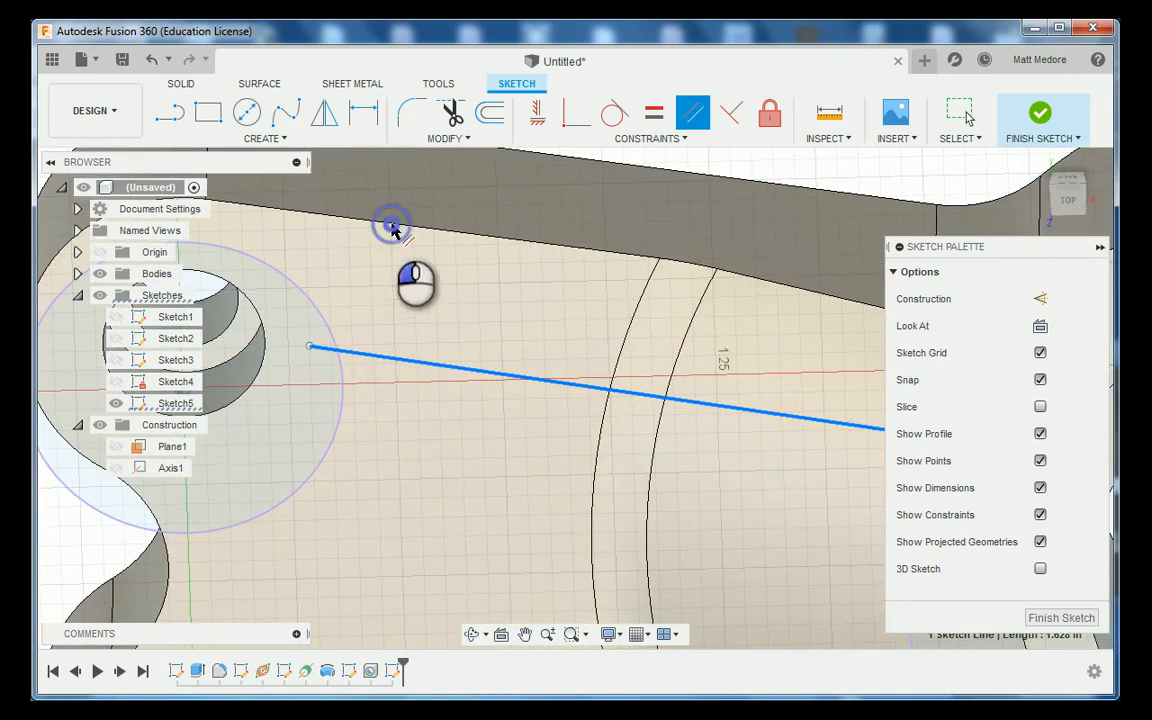
scroll(427, 292, "up", 4)
middle_click_drag(415, 304, 417, 234, "shift")
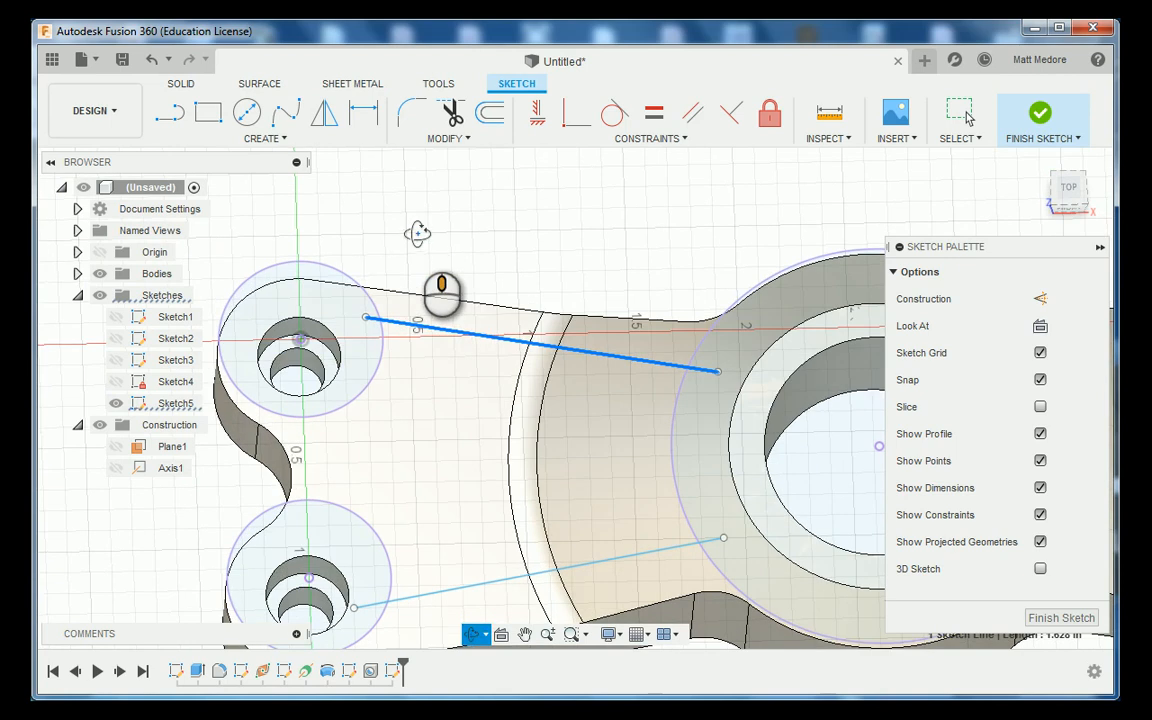
right_click(432, 240)
left_click(388, 228)
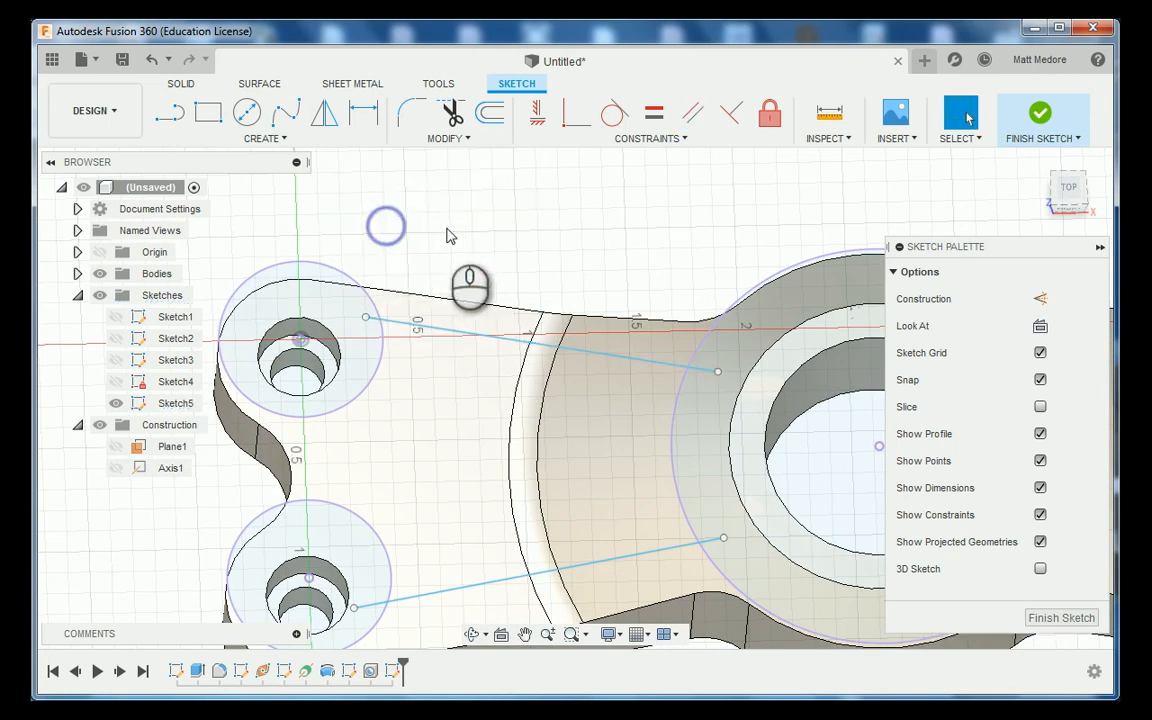
Try to constrain the slanted line at the other lobe parallel to the body edge beside it
left_click(692, 112)
scroll(406, 252, "up", 3)
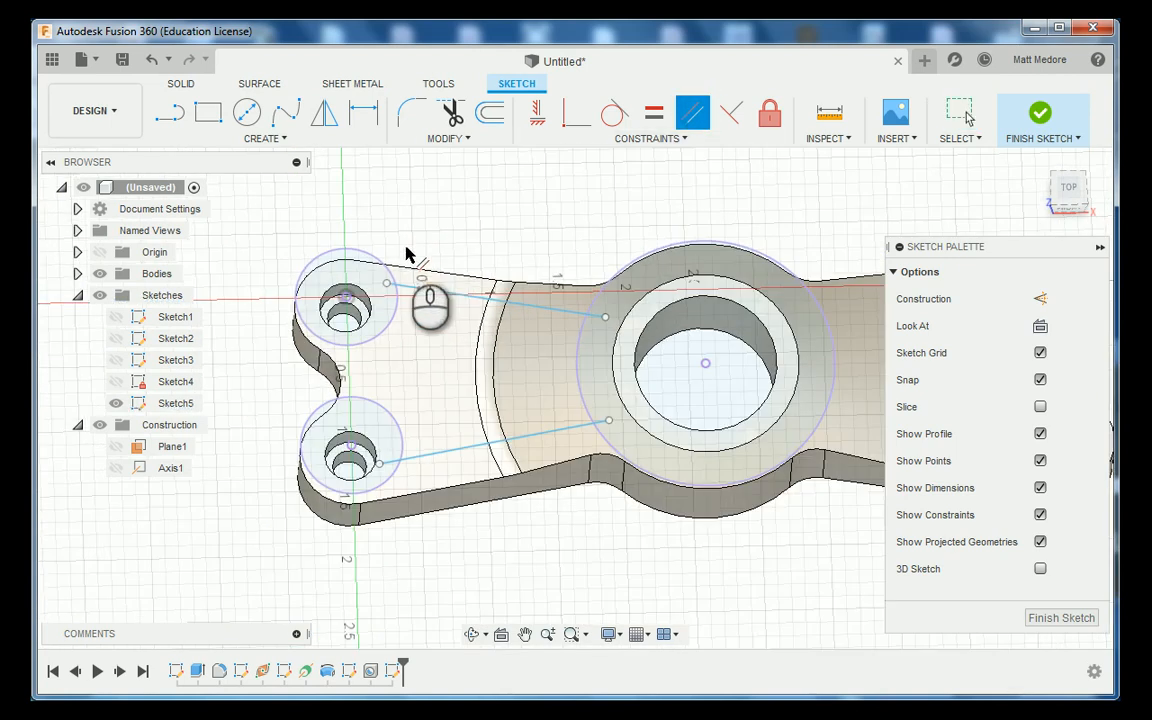
scroll(435, 497, "down", 2)
scroll(435, 497, "down", 2)
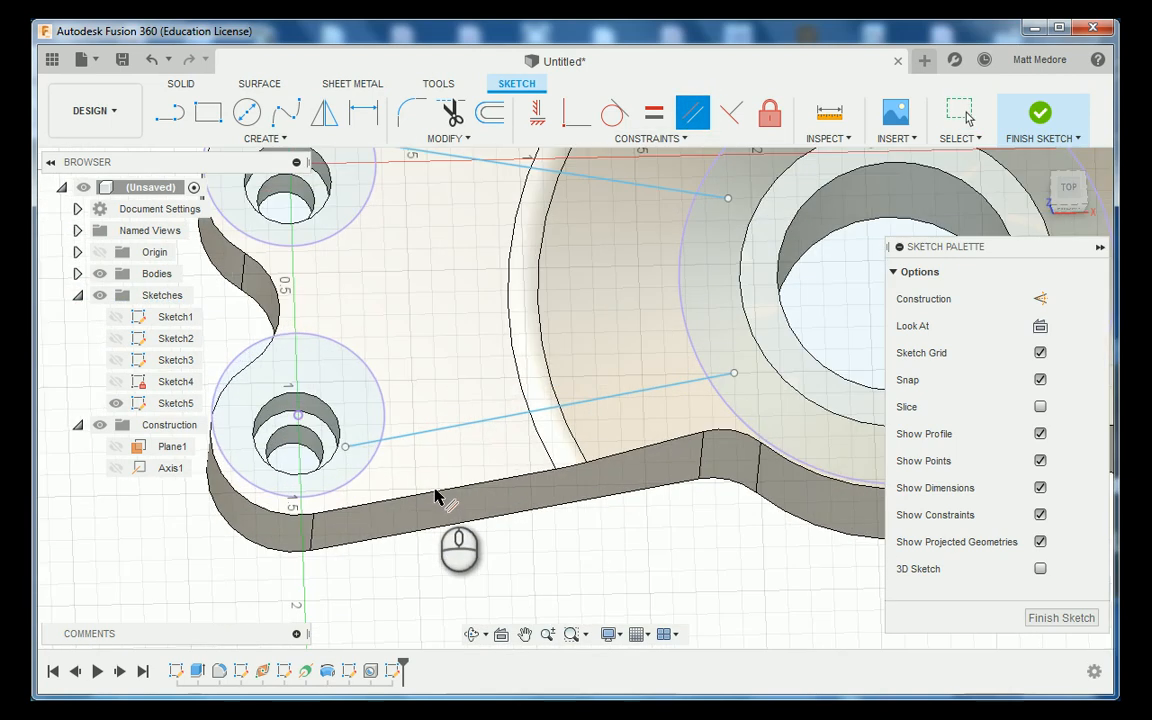
left_click(435, 430)
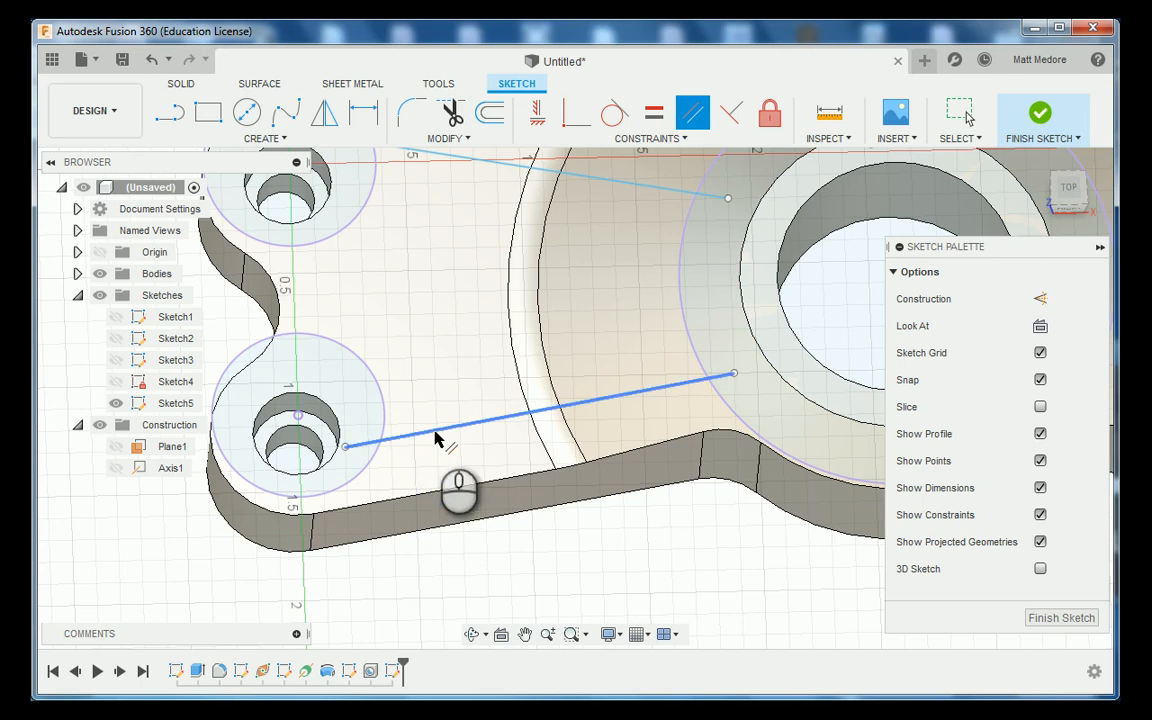
right_click(437, 517)
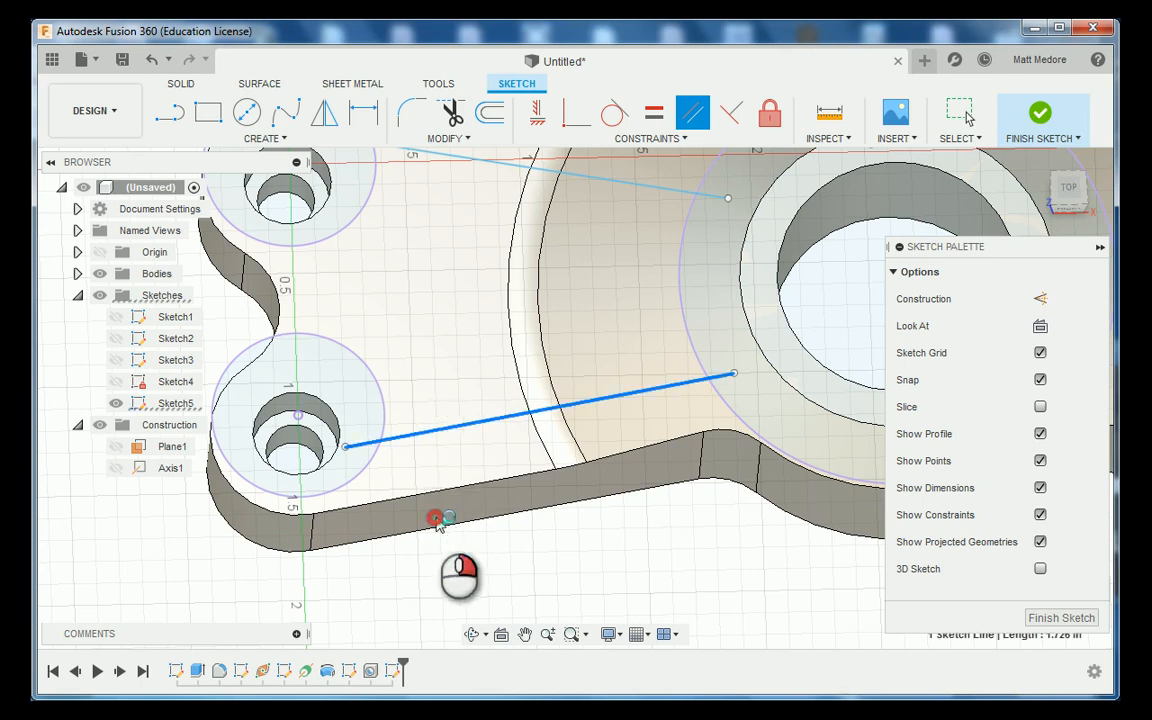
left_click(487, 520)
Project the bracket's two straight outer edges beside the slanted lines into the sketch, keeping the projection link
scroll(480, 548, "down", 3)
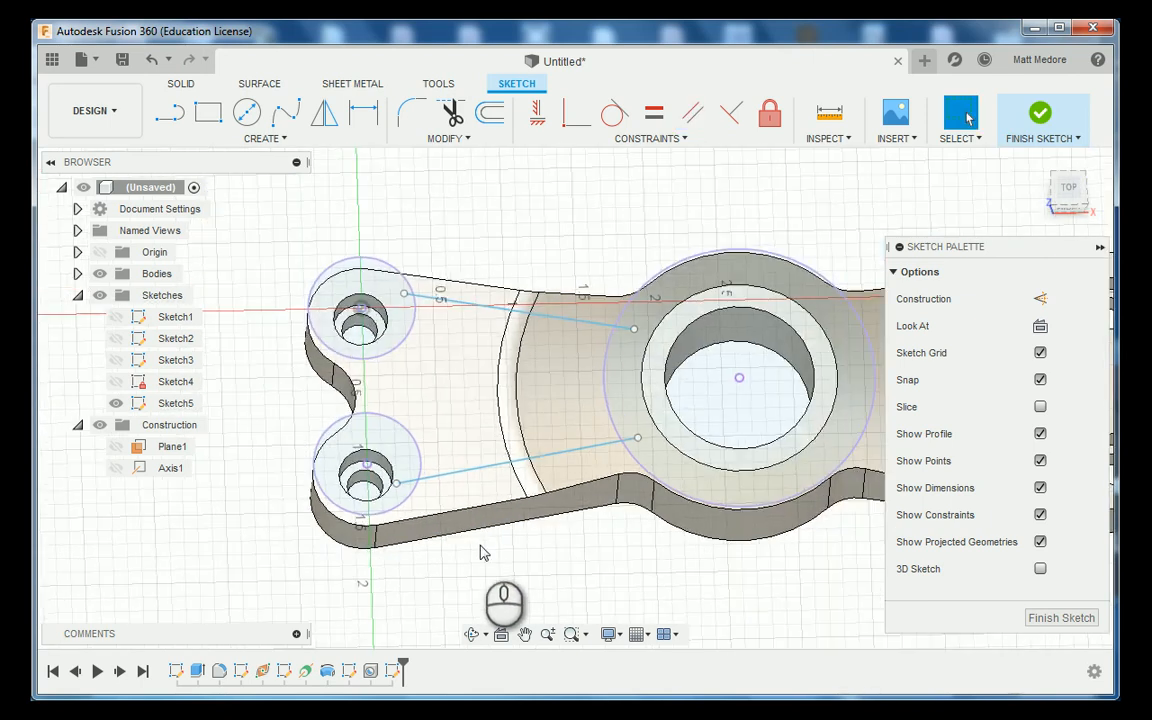
middle_click_drag(494, 206, 487, 215)
scroll(450, 220, "up", 4)
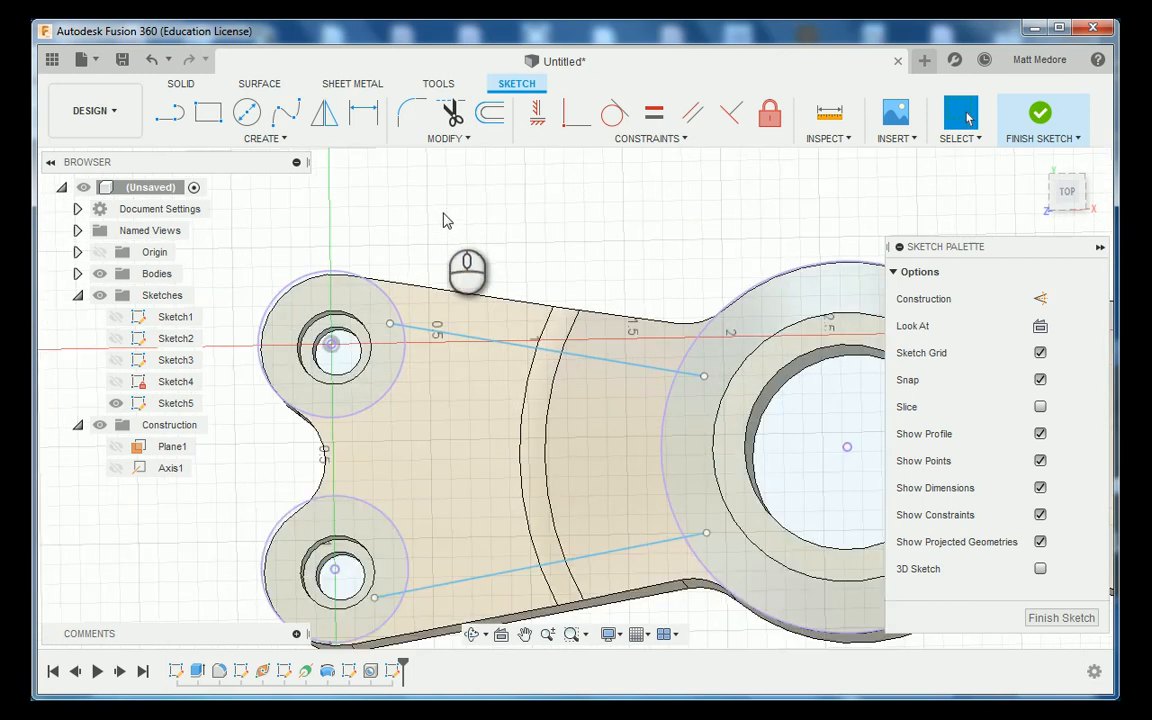
key("p")
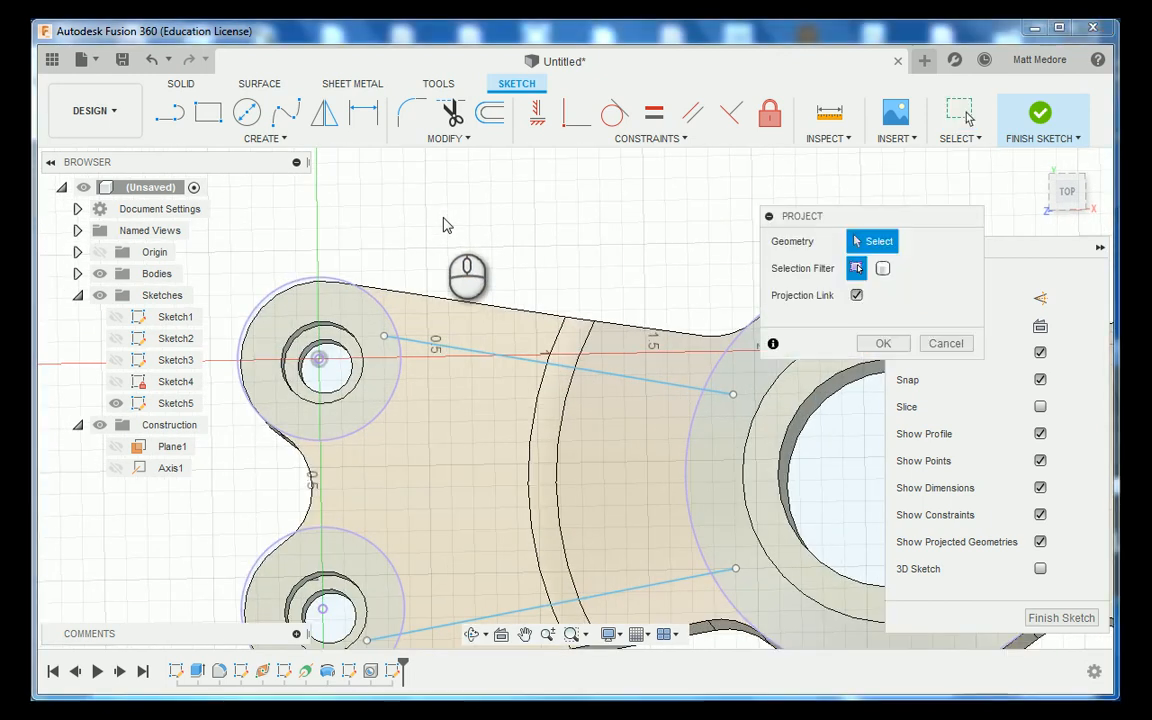
left_click(463, 300)
scroll(417, 217, "up", 5)
scroll(443, 485, "down", 4)
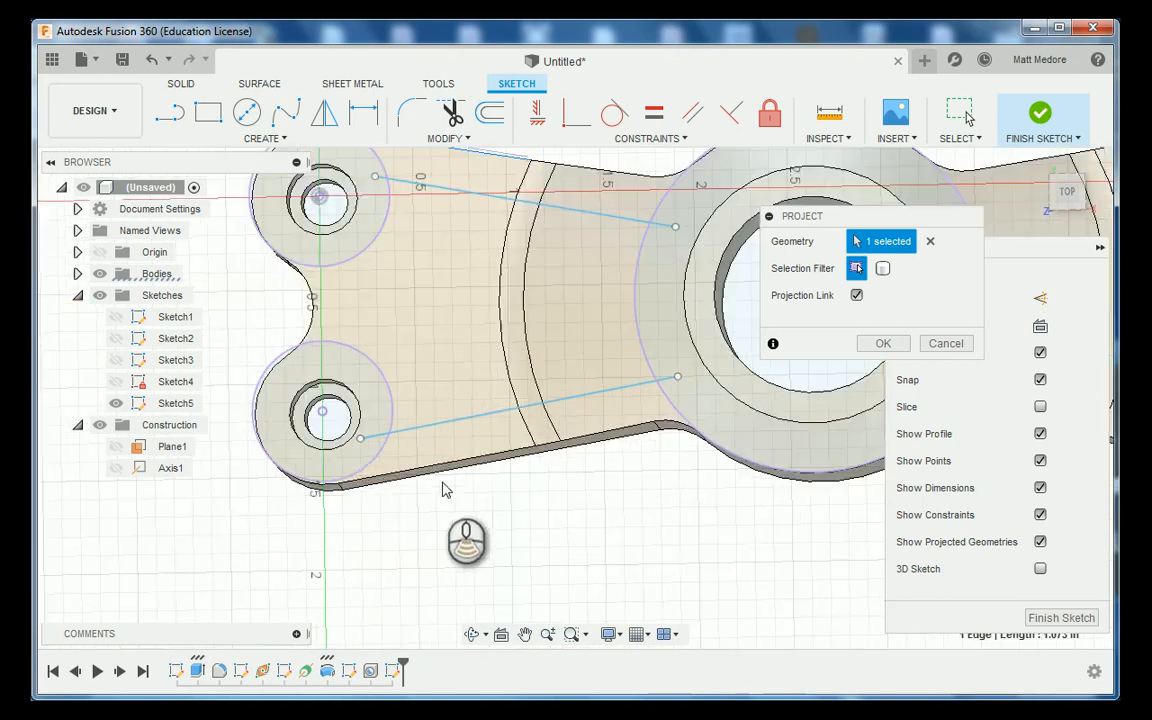
scroll(445, 490, "down", 1)
left_click(450, 466)
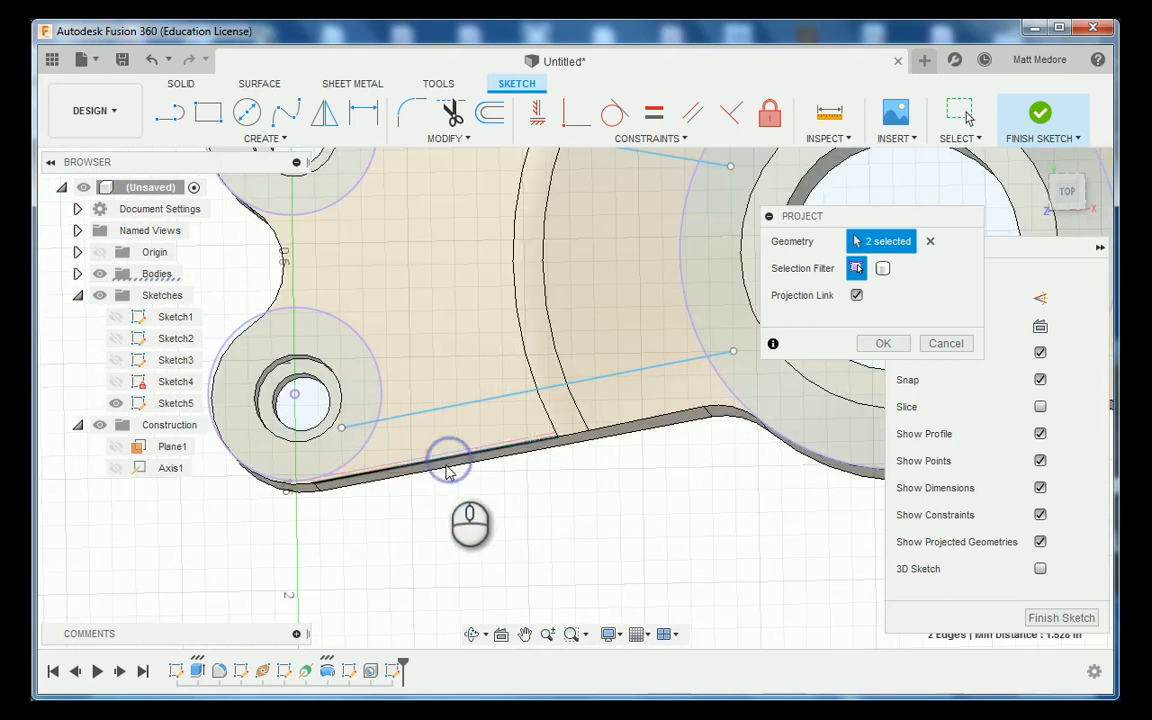
left_click(884, 344)
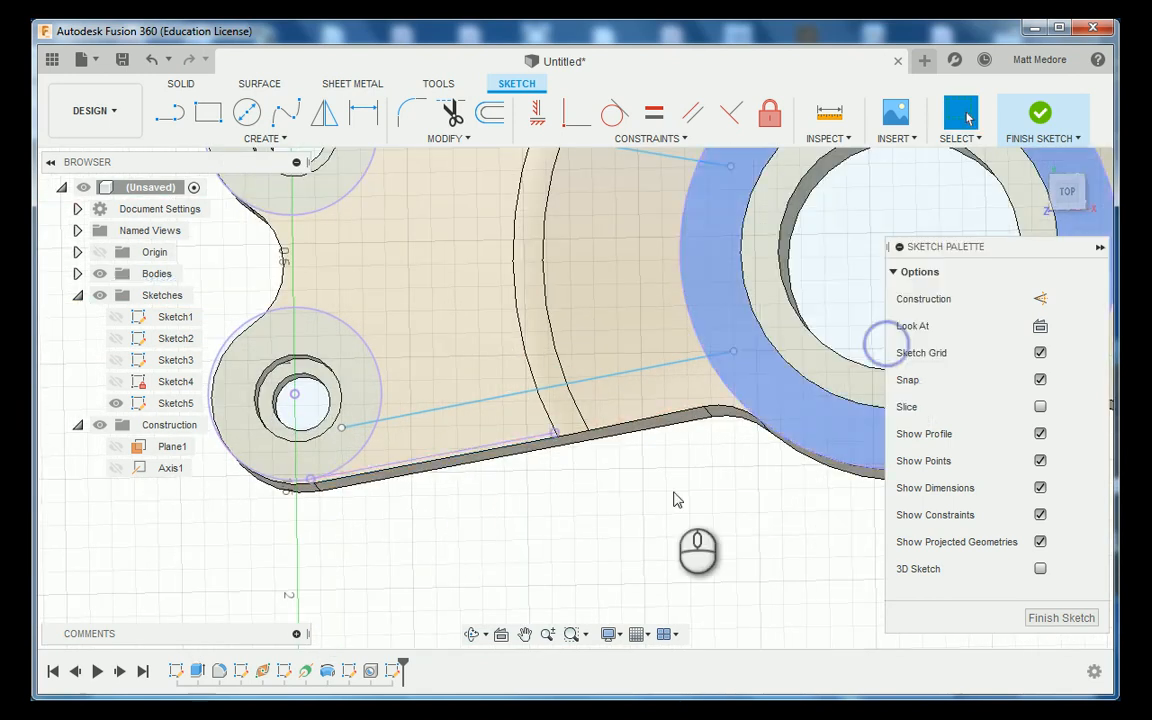
Constrain each of the two slanted lines parallel to the projected outer edge beside it
left_click(699, 120)
left_click(471, 448)
left_click(462, 408)
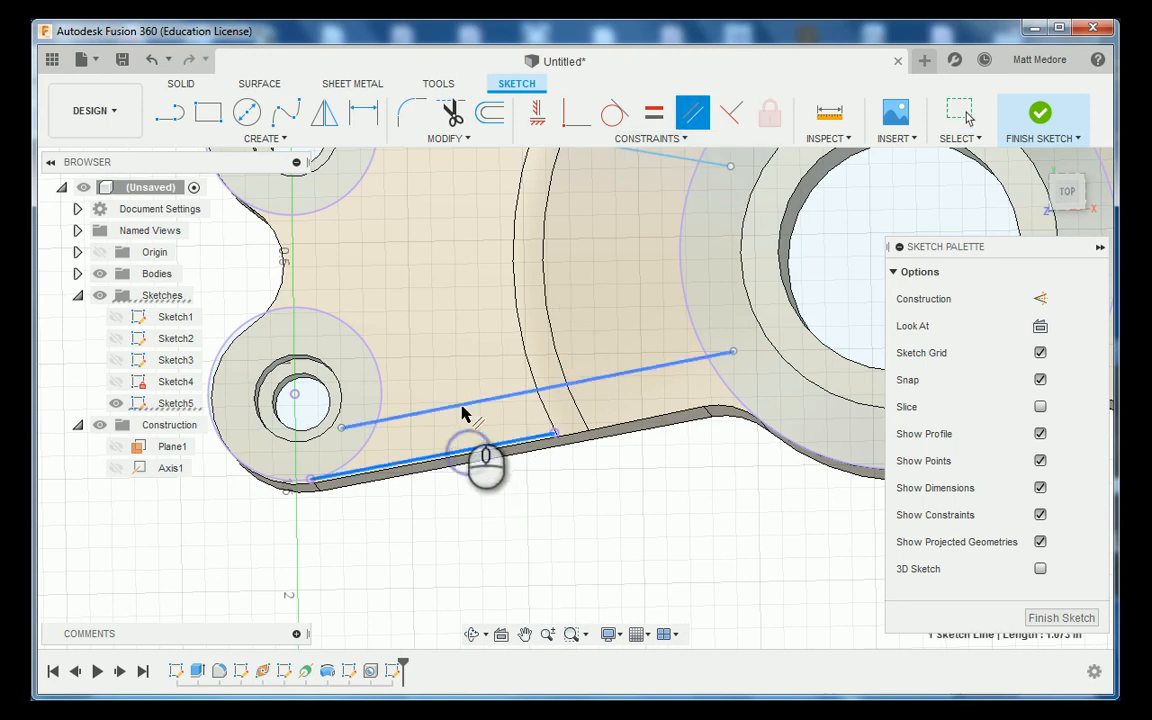
scroll(455, 234, "down", 5)
scroll(473, 430, "up", 5)
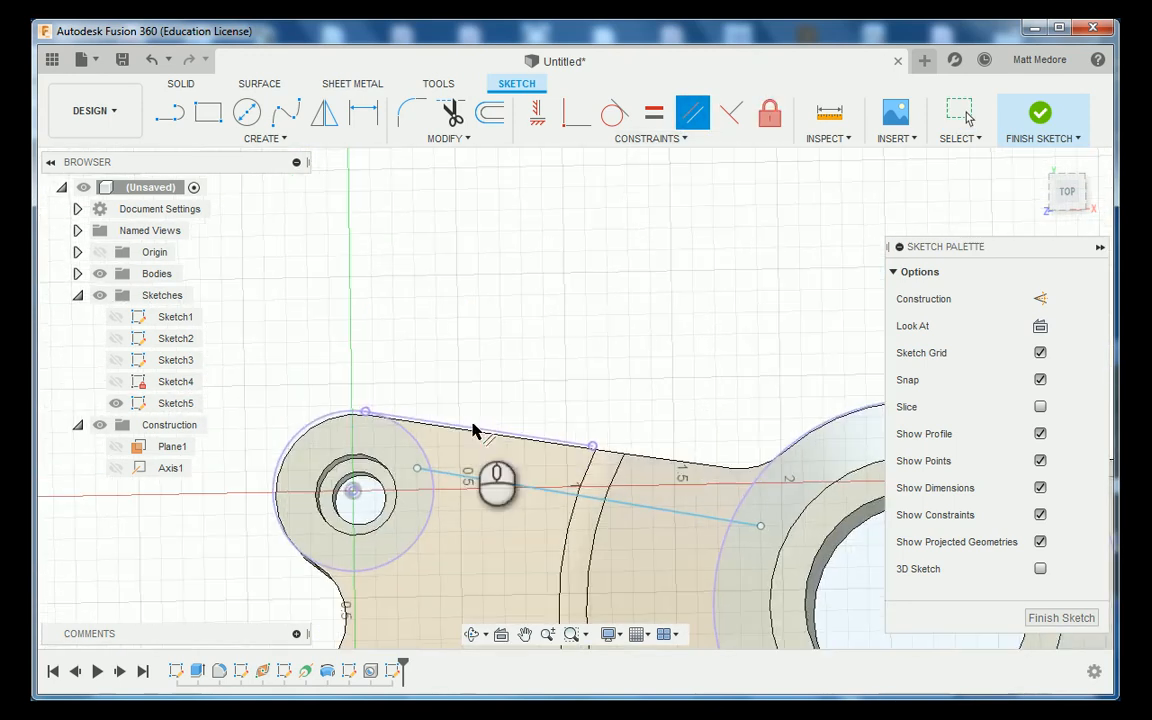
left_click(477, 477)
left_click(488, 376)
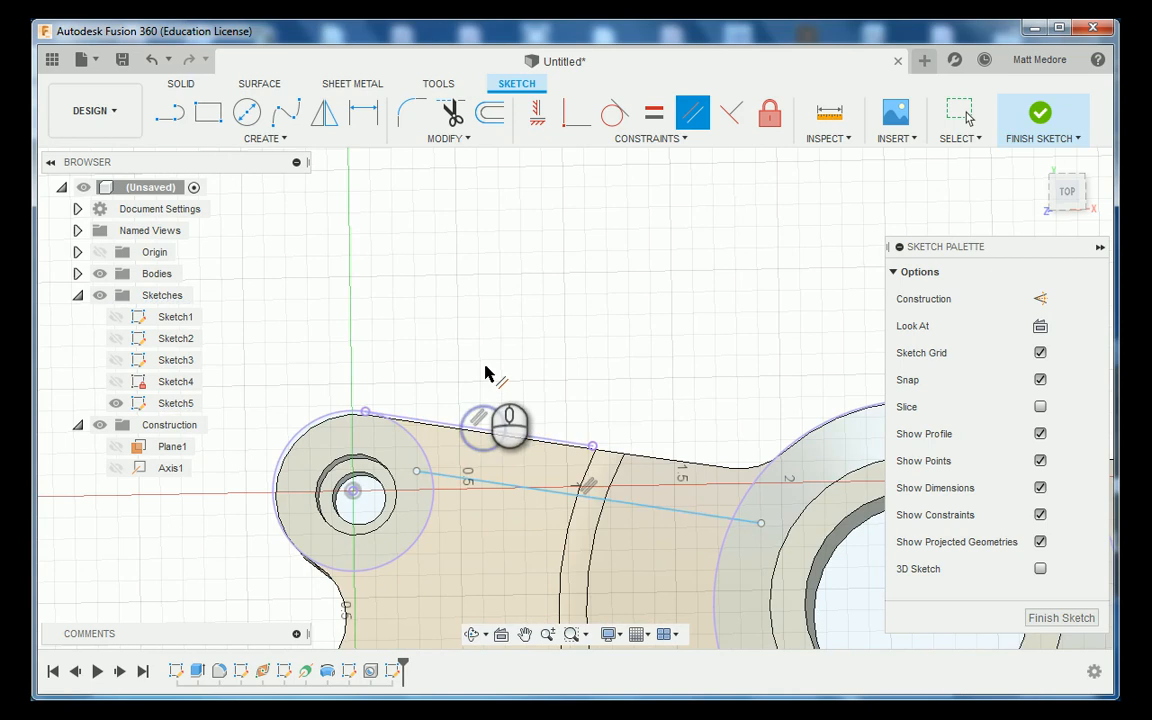
scroll(432, 331, "down", 3)
scroll(430, 331, "down", 1)
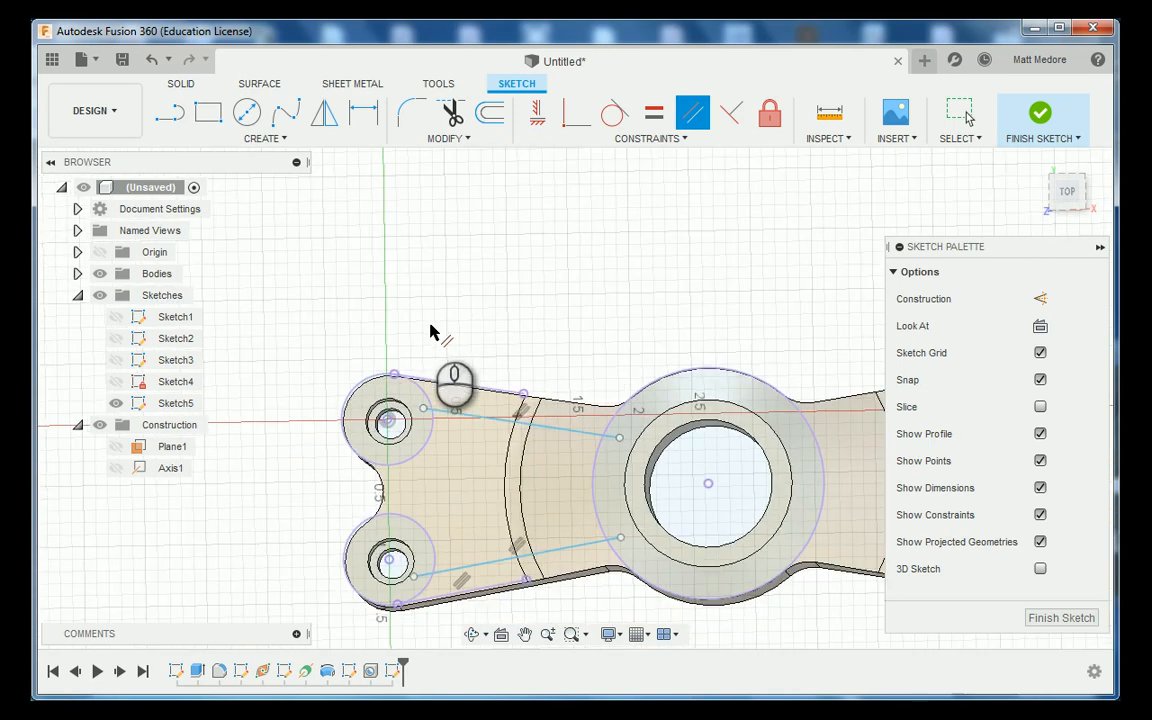
right_click(494, 292)
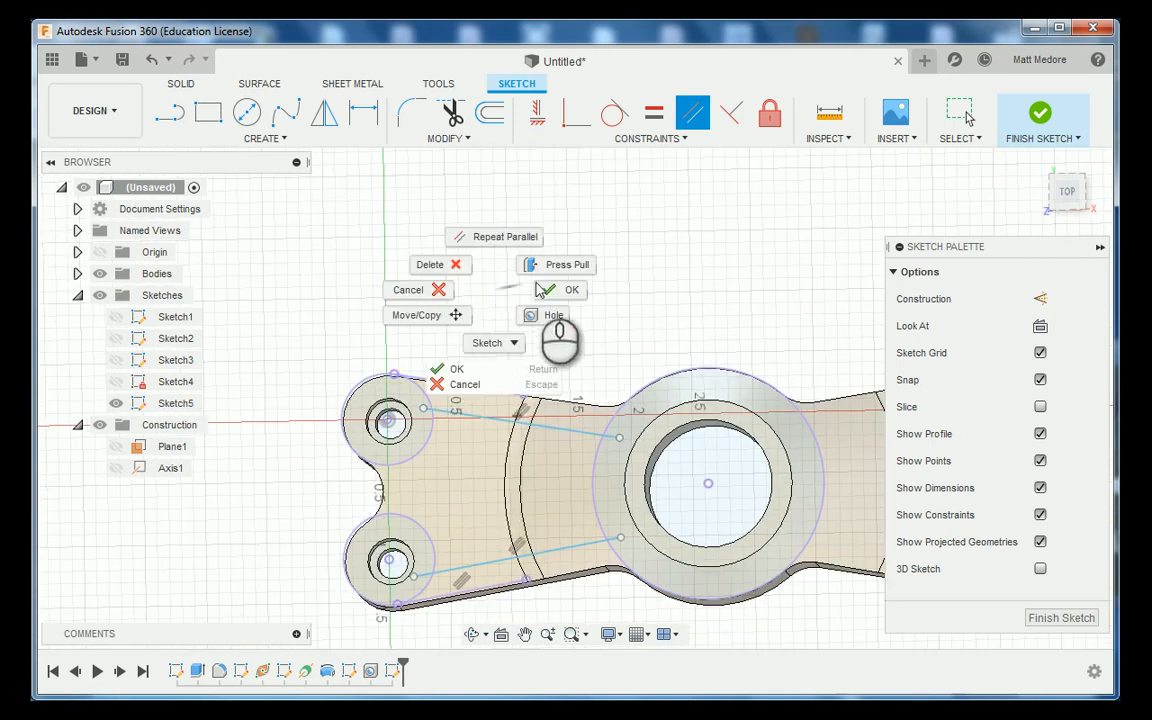
left_click(566, 290)
Make the outer end of the origin lobe's slanted line coincident with the projected circle around that lobe
scroll(470, 472, "up", 2)
scroll(470, 472, "up", 1)
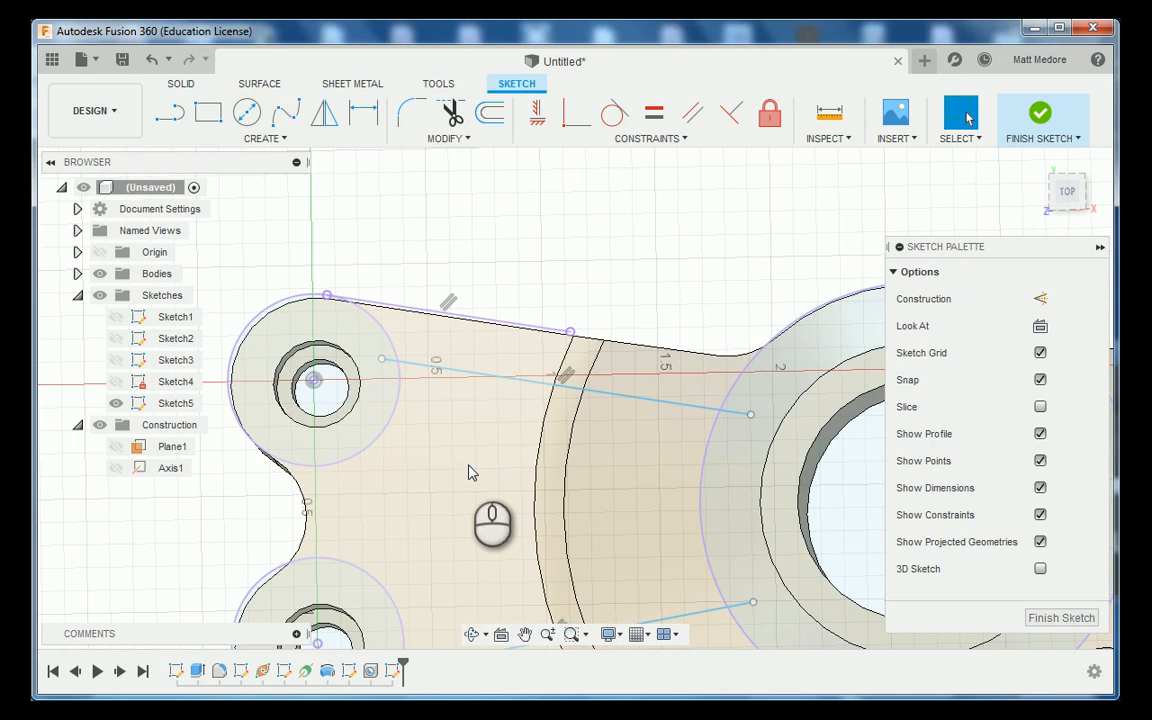
scroll(398, 362, "up", 2)
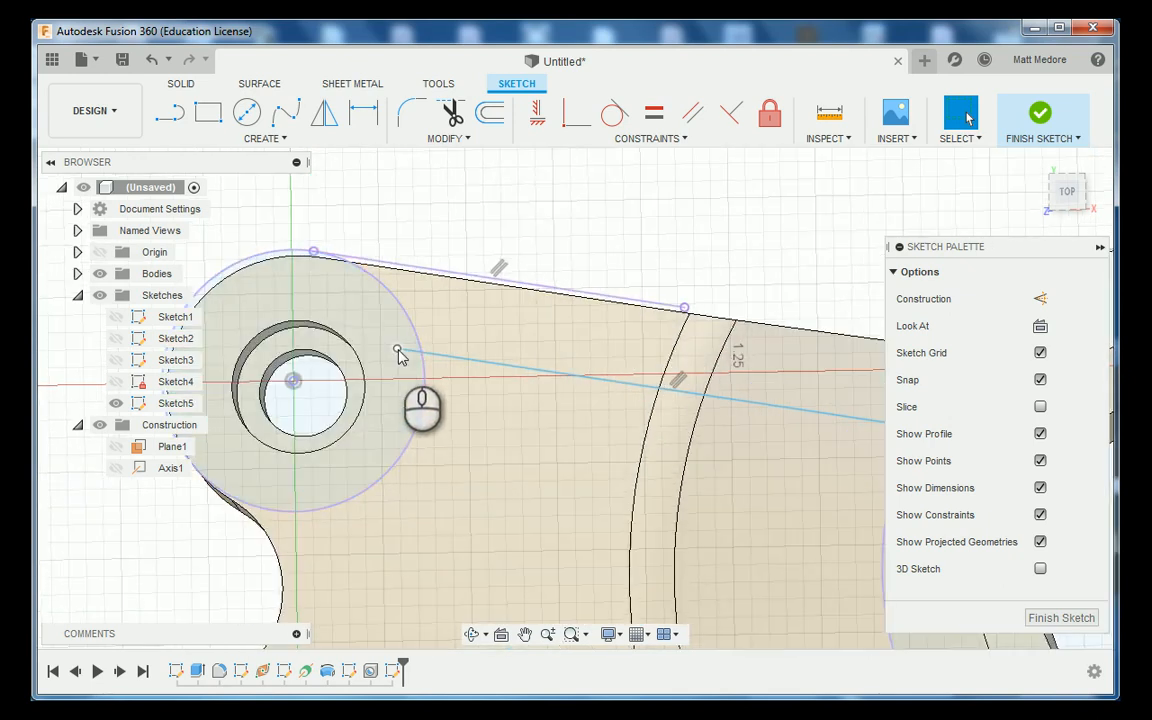
scroll(372, 391, "down", 2)
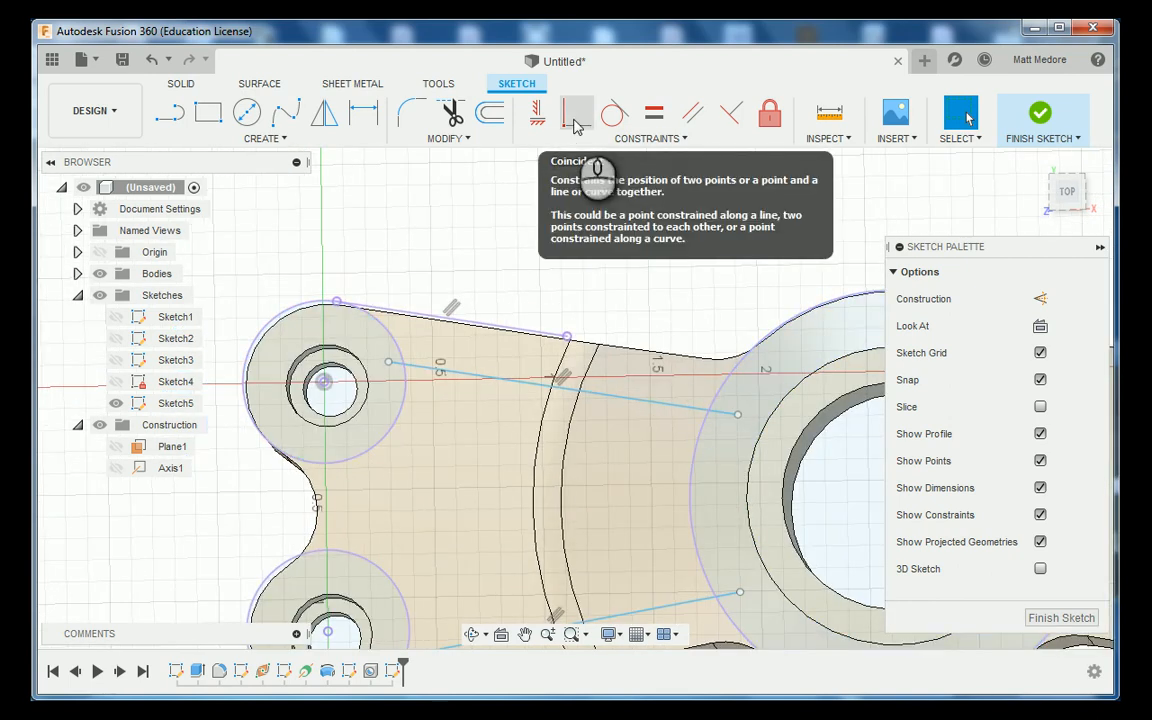
left_click(577, 118)
scroll(390, 368, "up", 3)
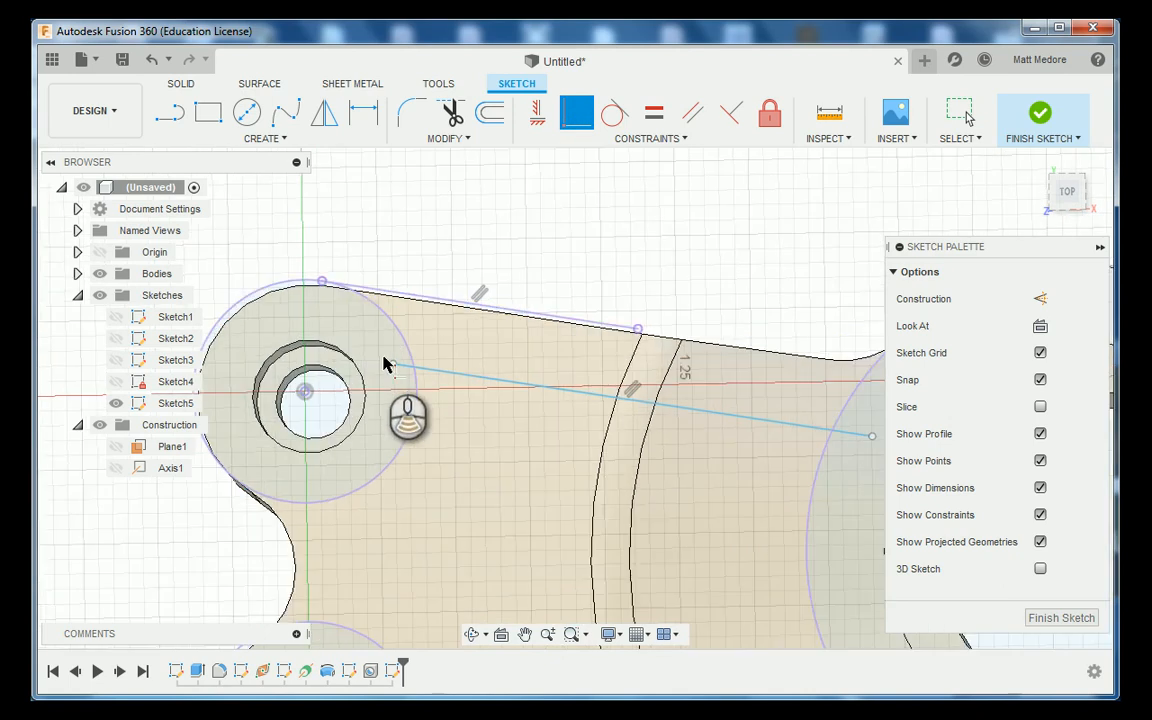
left_click(395, 366)
left_click(417, 394)
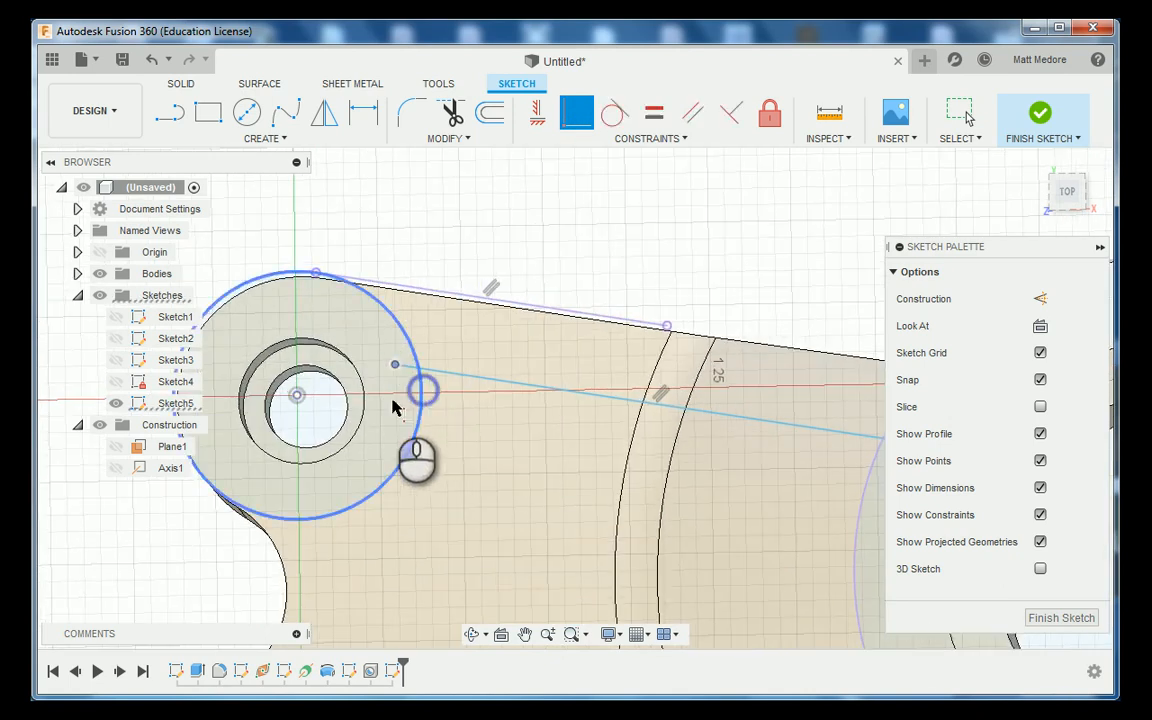
Make the inner end of the same slanted line coincident with the projected central circle
scroll(341, 449, "down", 1)
scroll(341, 449, "down", 2)
scroll(620, 445, "up", 3)
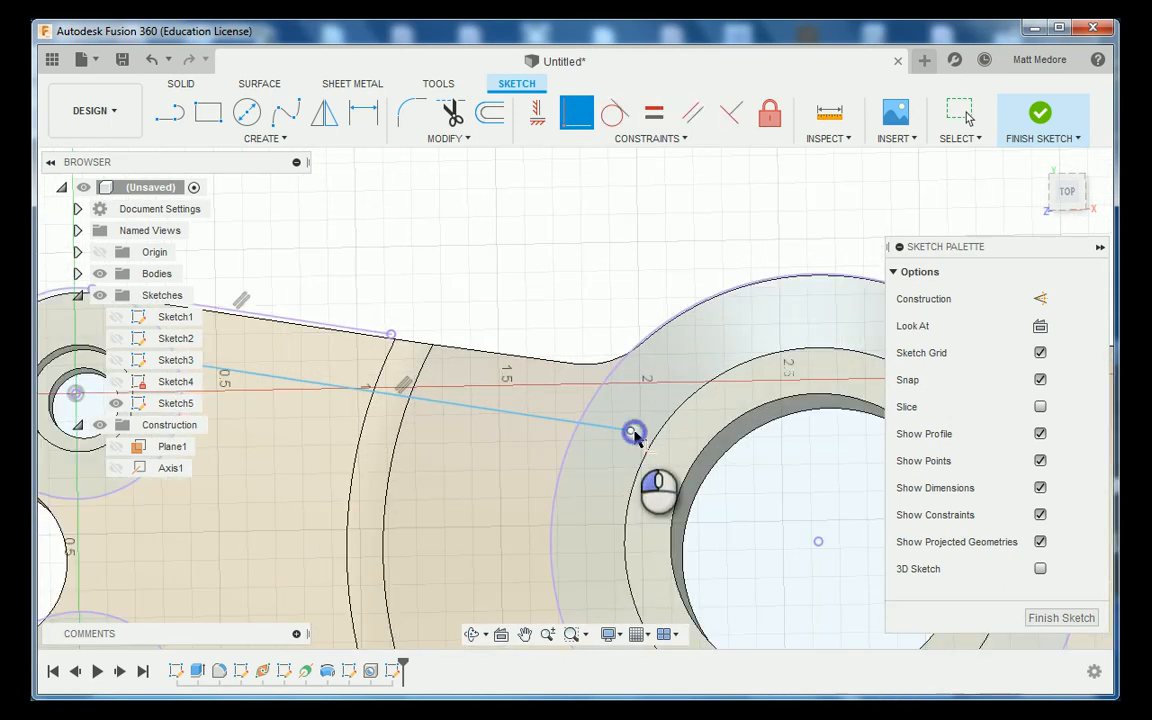
left_click(631, 432)
left_click(565, 449)
scroll(560, 342, "down", 3)
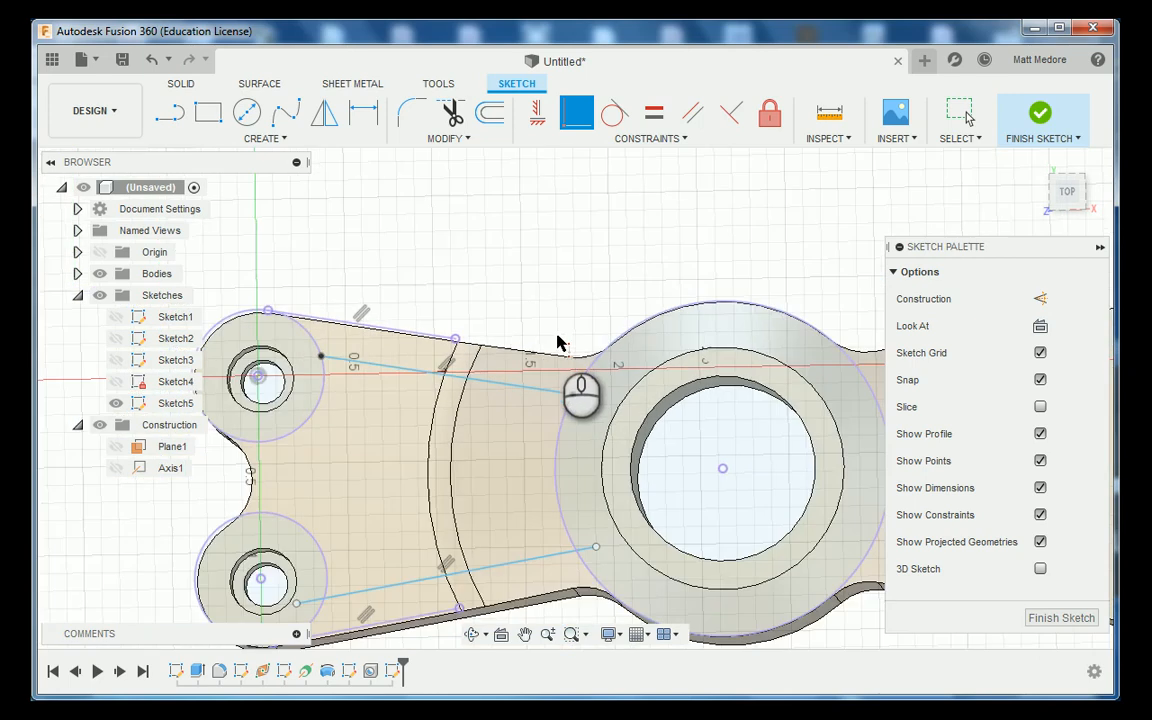
Make the other slanted line's two endpoints coincident with the projected central circle and its own lobe circle
scroll(590, 543, "up", 1)
scroll(592, 541, "up", 1)
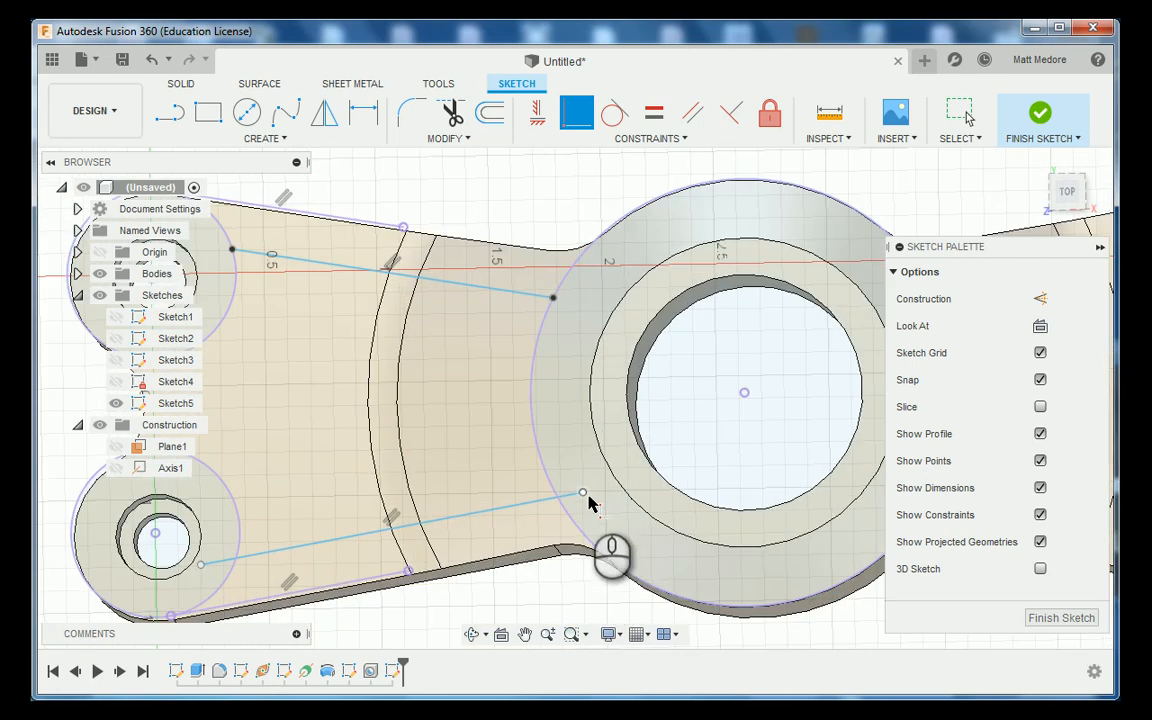
left_click(584, 497)
scroll(540, 522, "down", 3)
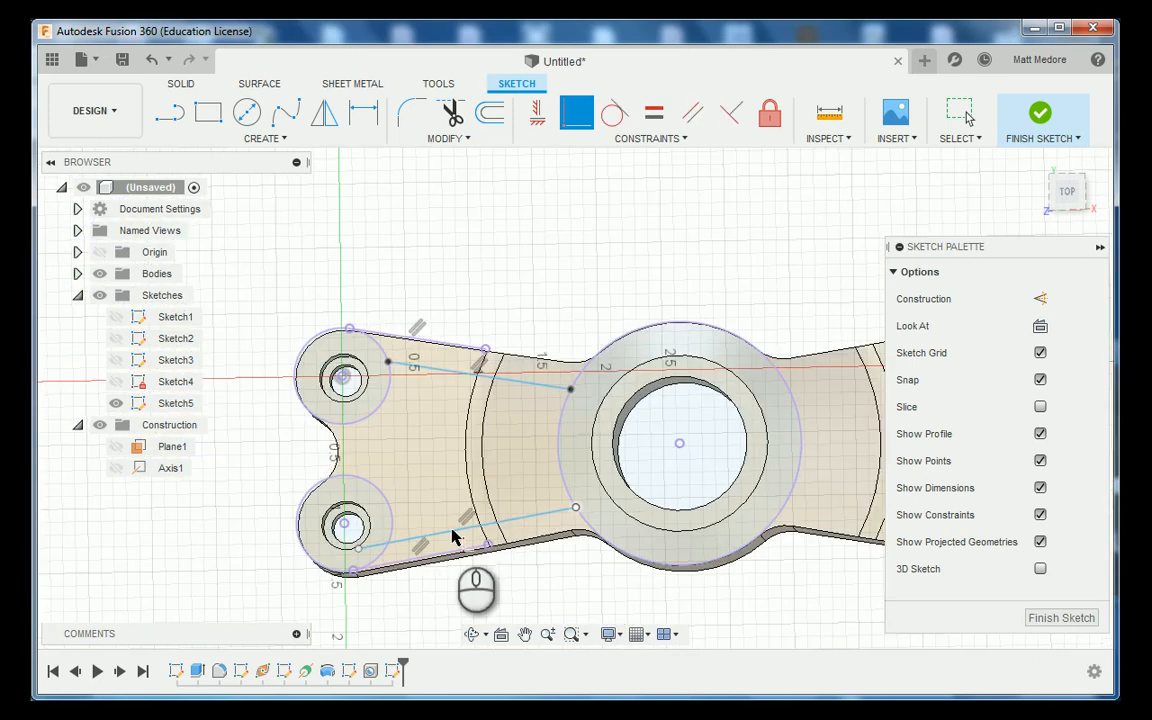
scroll(373, 556, "up", 5)
left_click_drag(366, 542, 437, 528)
scroll(432, 586, "down", 3)
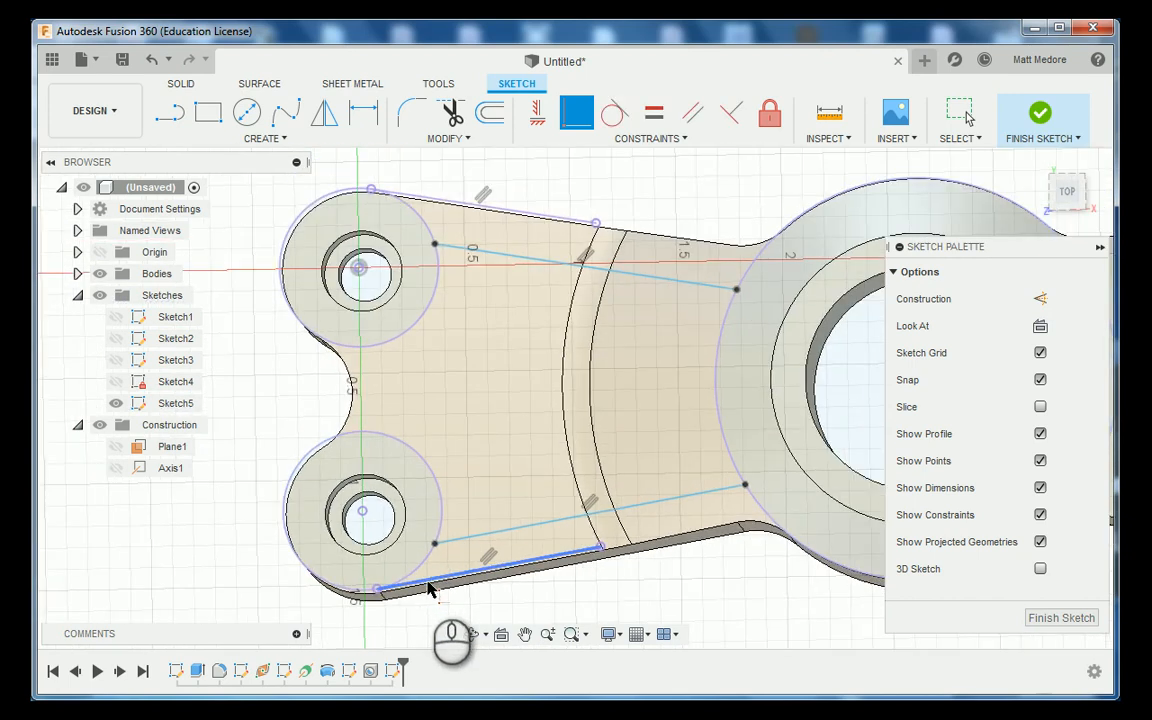
Dimension the distance between the origin lobe's slanted line and the parallel projected edge, setting it to 0.15 in
scroll(476, 470, "down", 2)
scroll(513, 260, "up", 3)
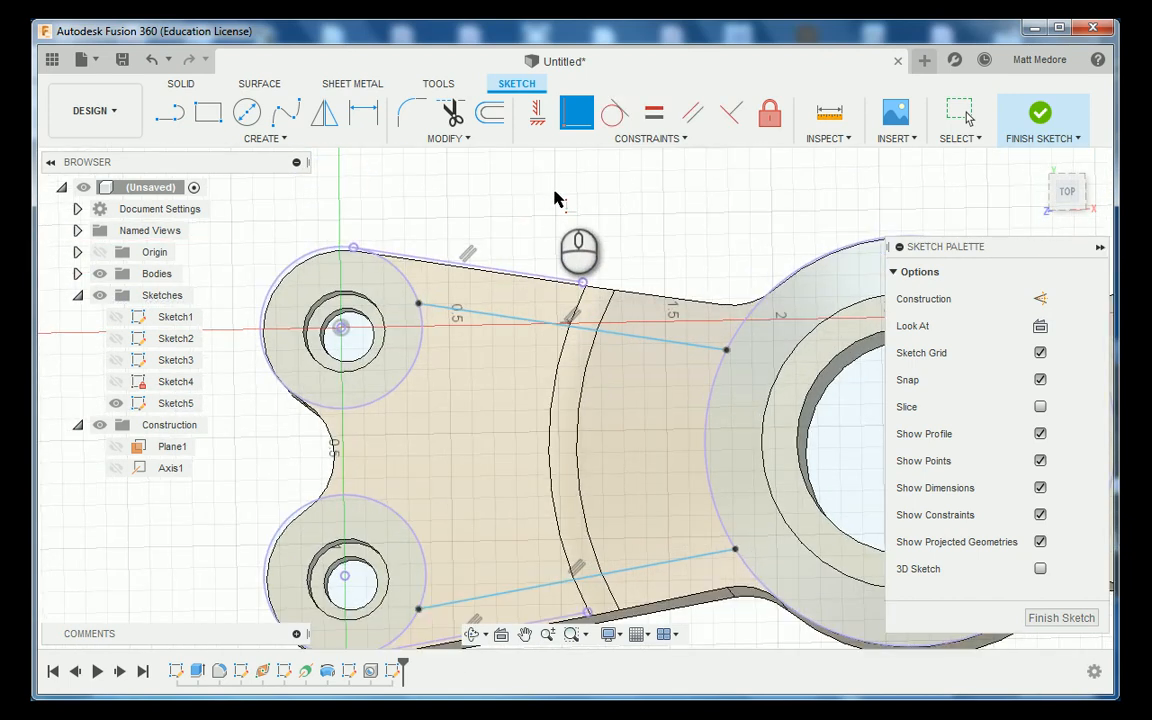
left_click(500, 315)
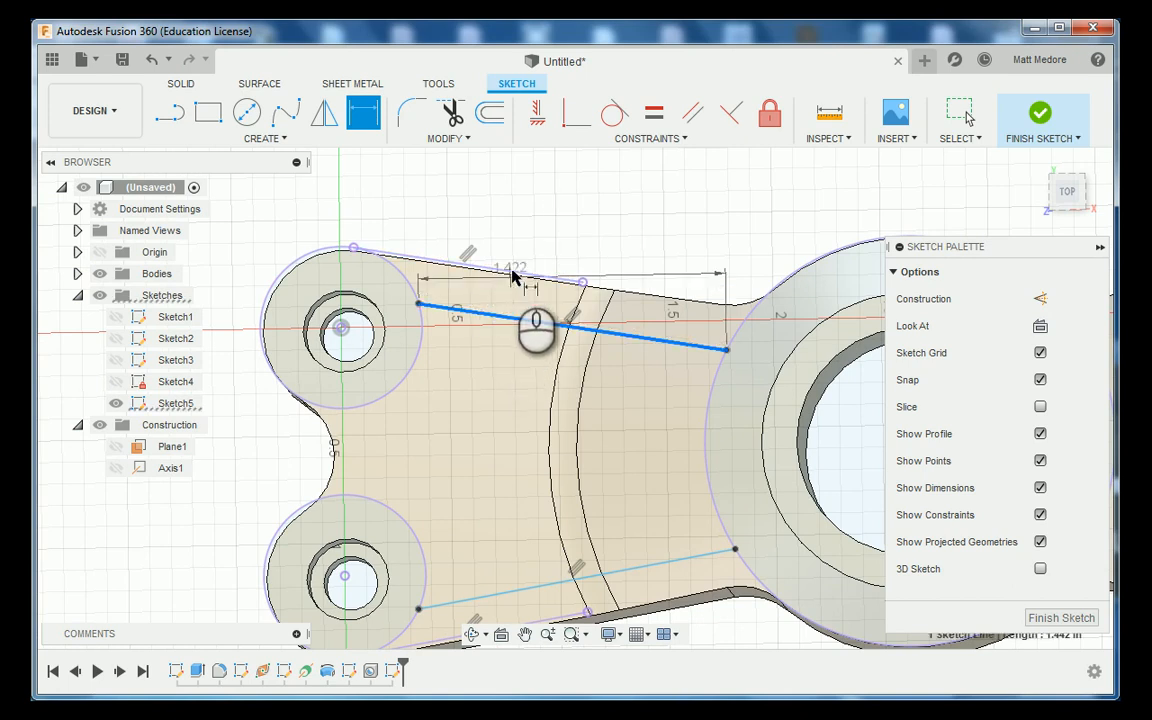
left_click(512, 272)
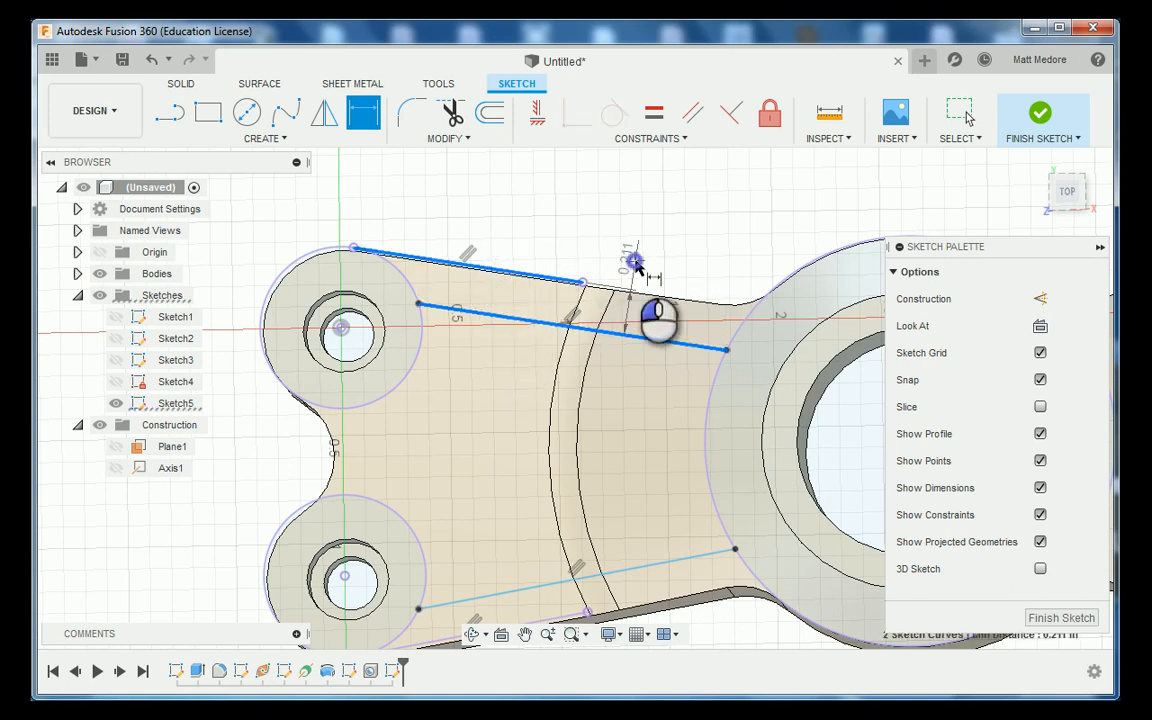
left_click(634, 262)
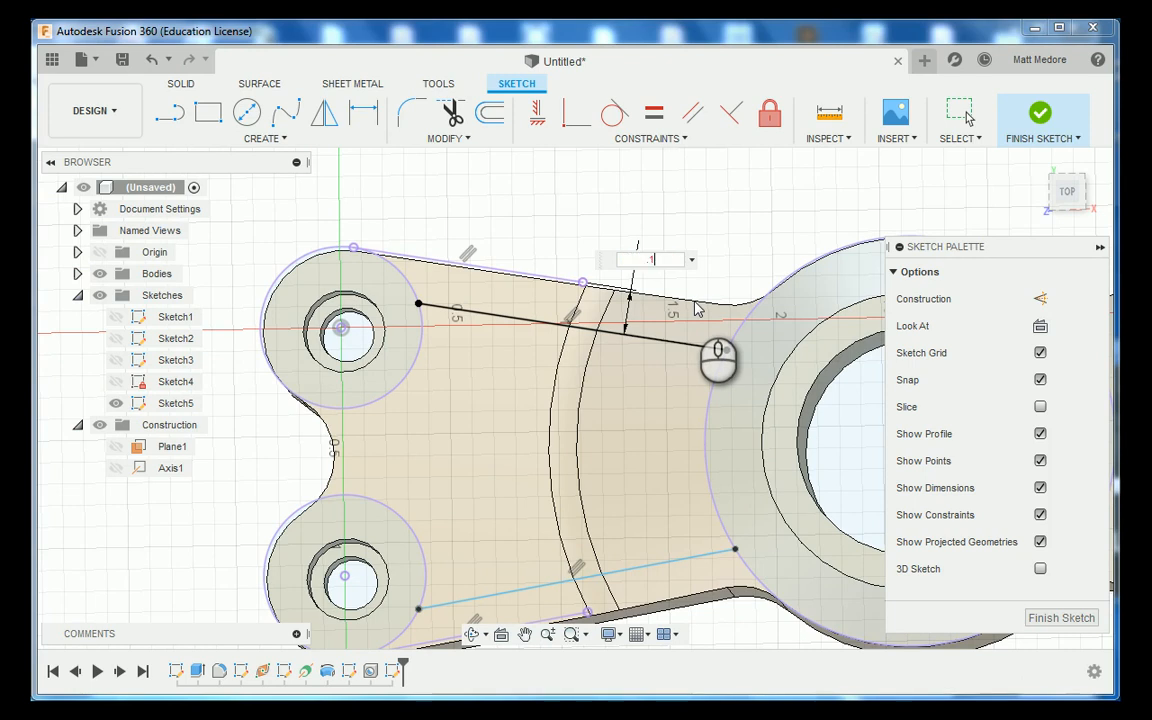
key("Return")
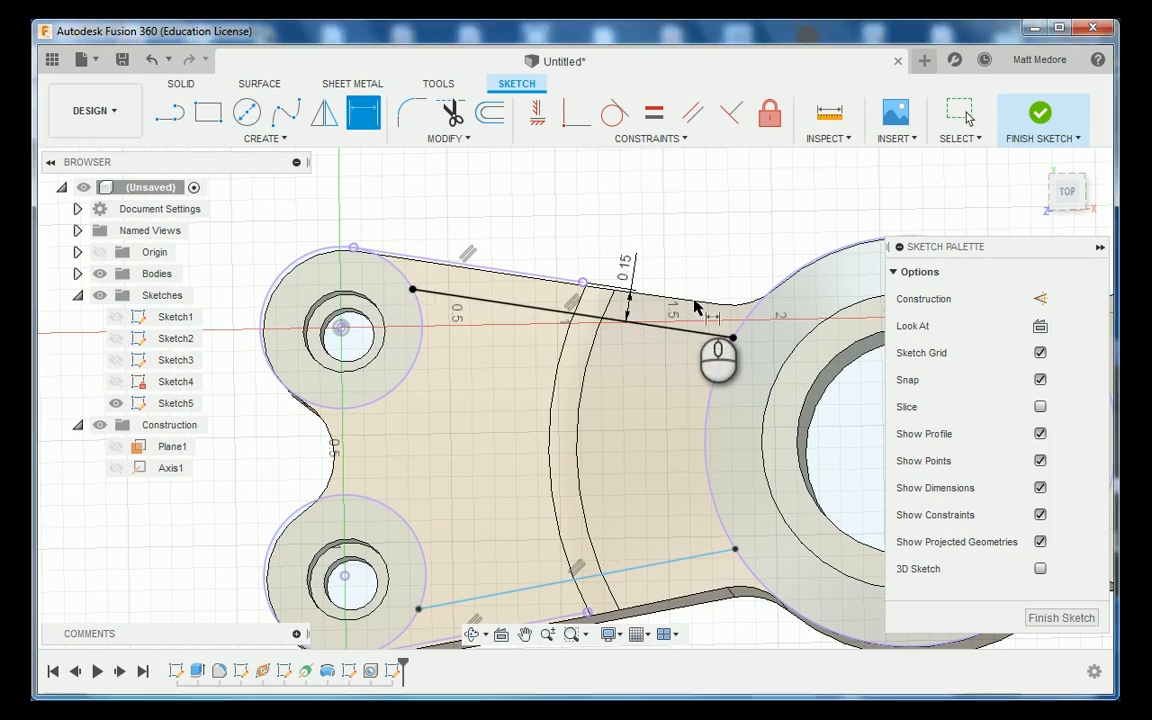
Set the distance between the other slanted line and its parallel projected outer edge to 0.15 in
scroll(381, 404, "down", 3)
scroll(465, 509, "up", 4)
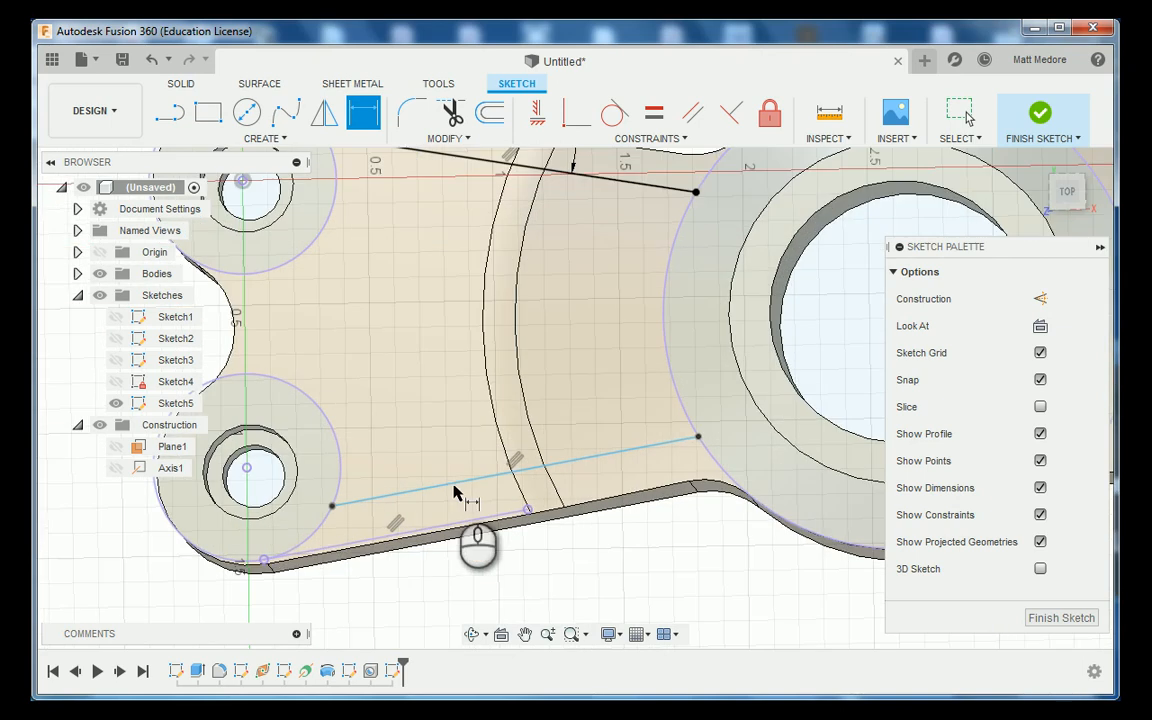
left_click(454, 486)
left_click(462, 521)
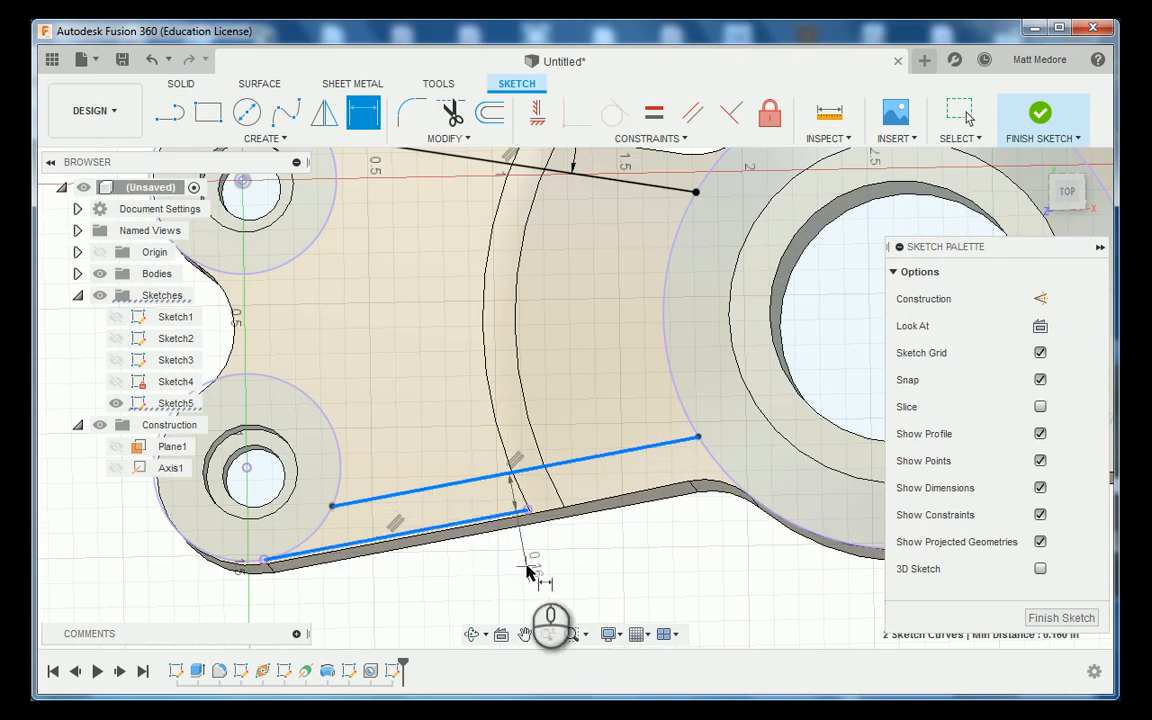
left_click(529, 567)
left_click(531, 567)
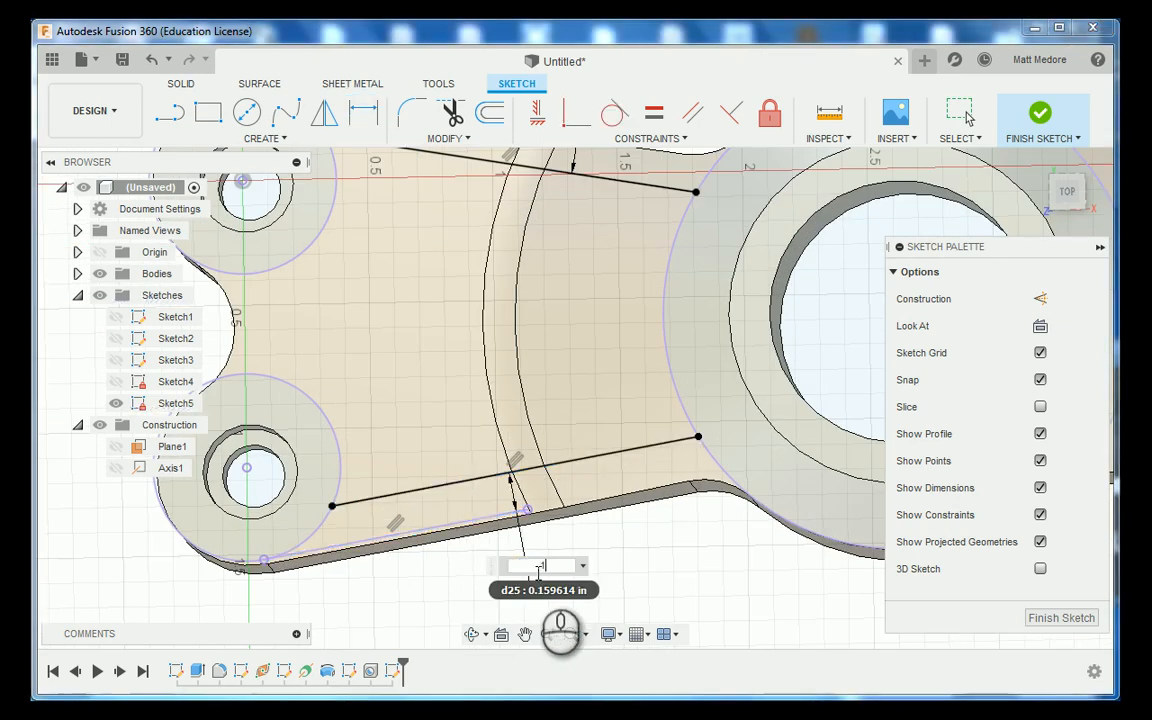
key("Return")
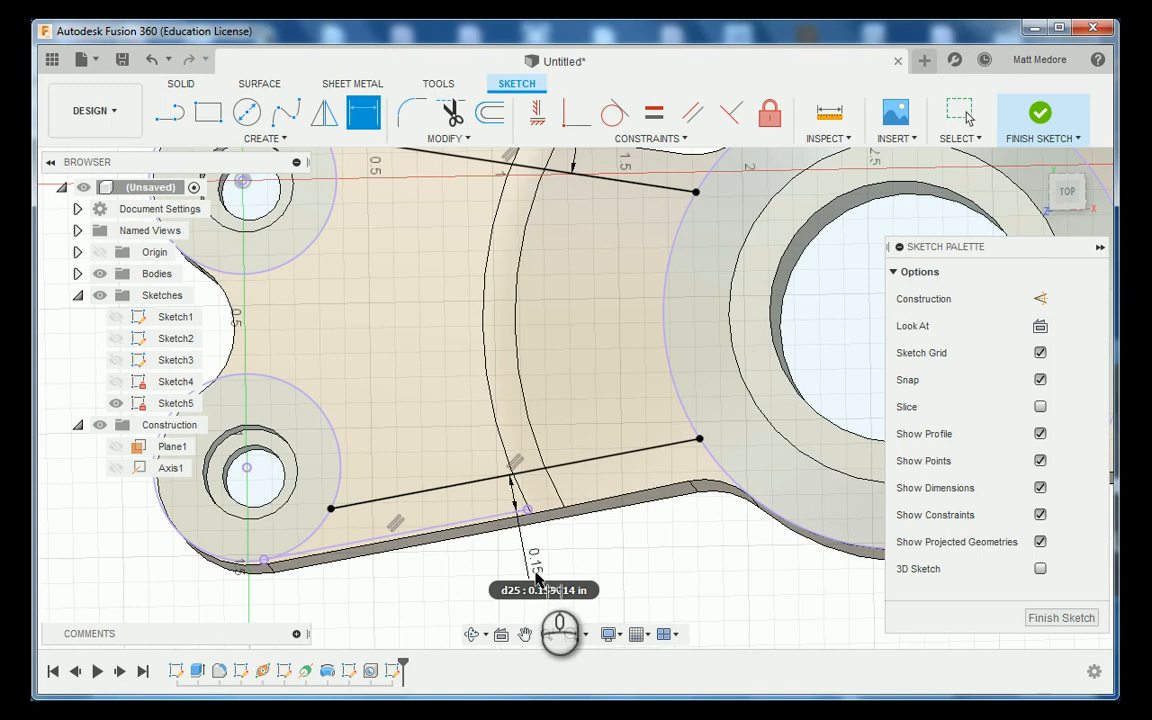
Sketch a circle of 0.651 in diameter between the two lobes and shift it slightly toward the central boss
scroll(538, 580, "down", 4)
scroll(267, 378, "up", 3)
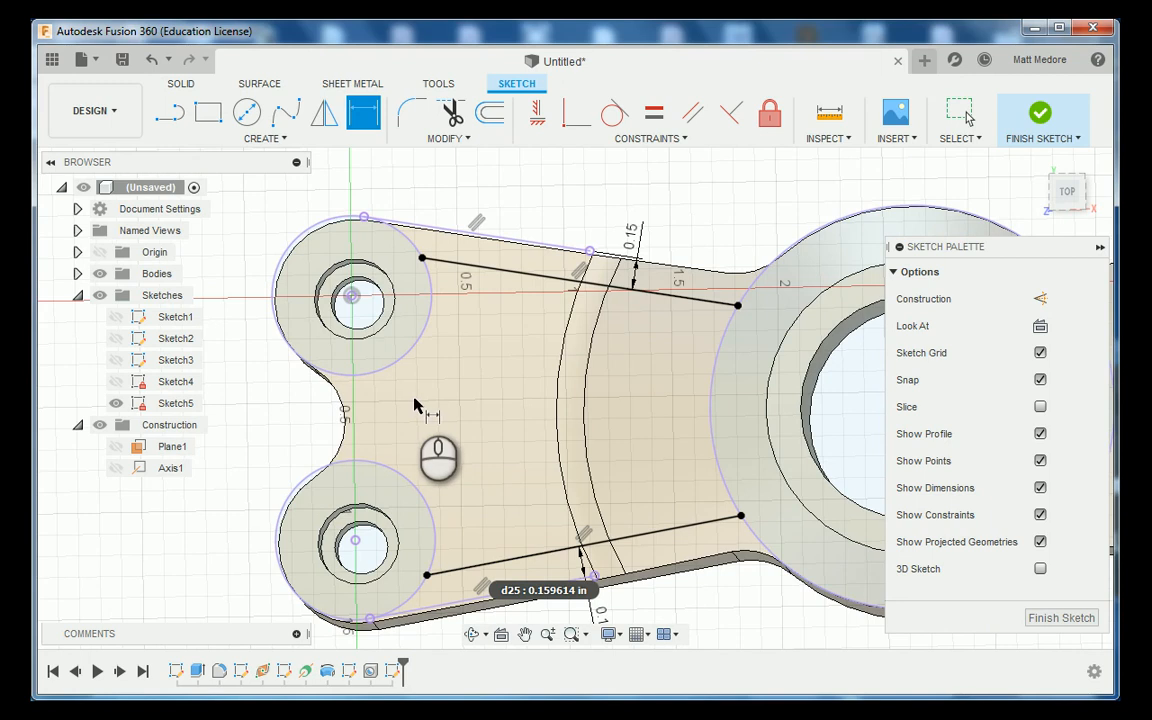
key("c")
left_click(440, 414)
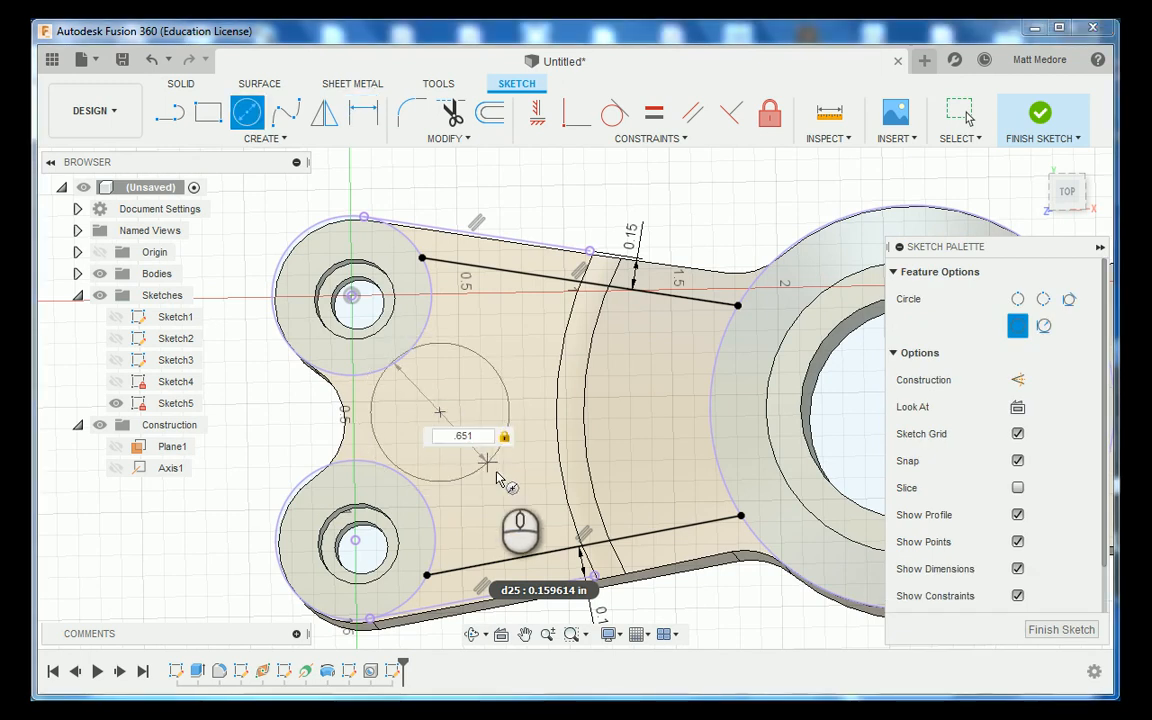
key("Return")
key("Escape")
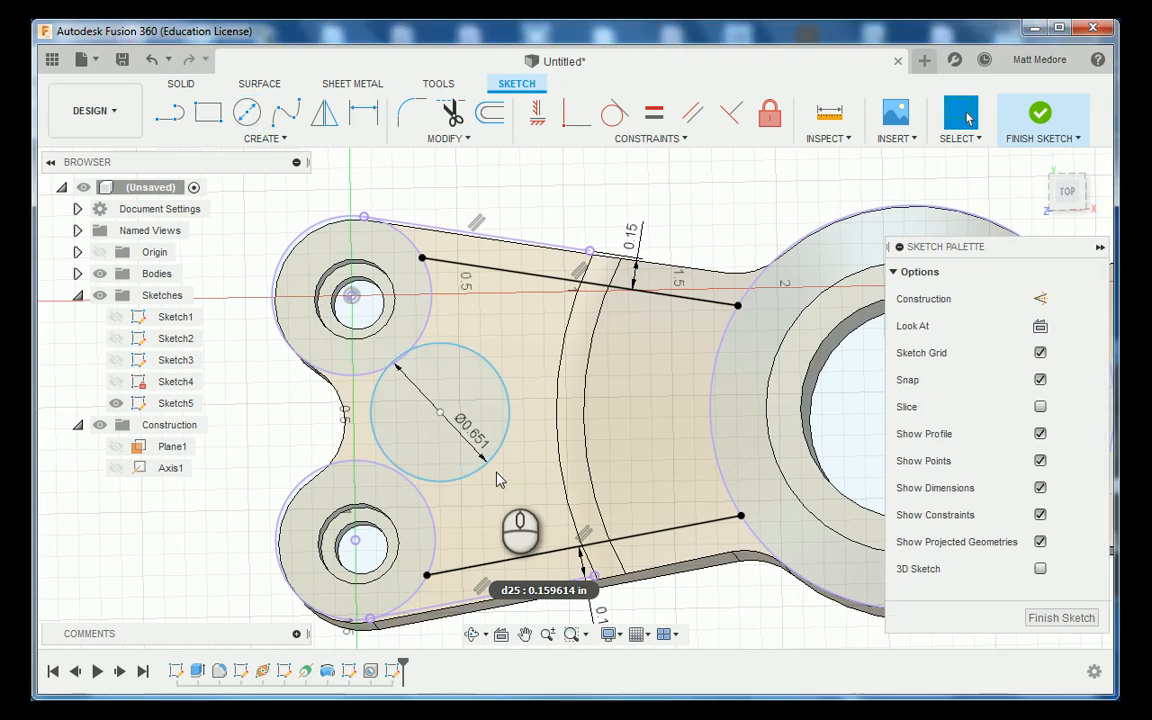
left_click_drag(440, 412, 460, 421)
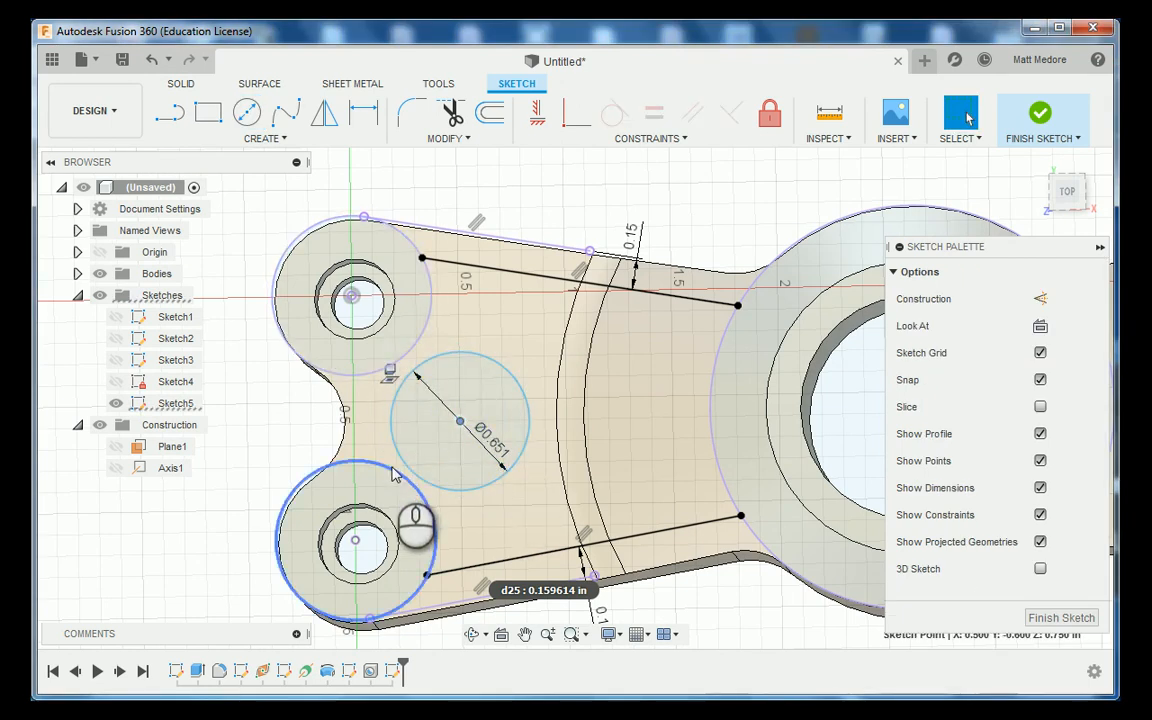
left_click(404, 463)
left_click(266, 407)
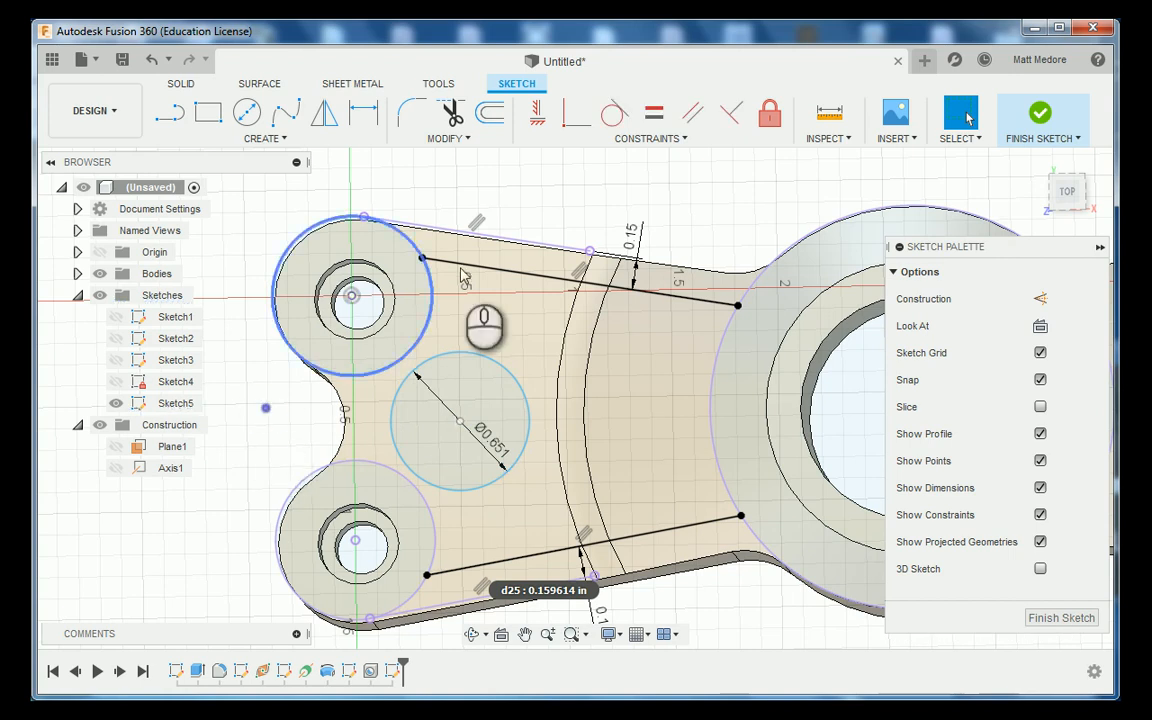
Make the 0.651 in circle tangent to the projected circles around both lobes
left_click(618, 122)
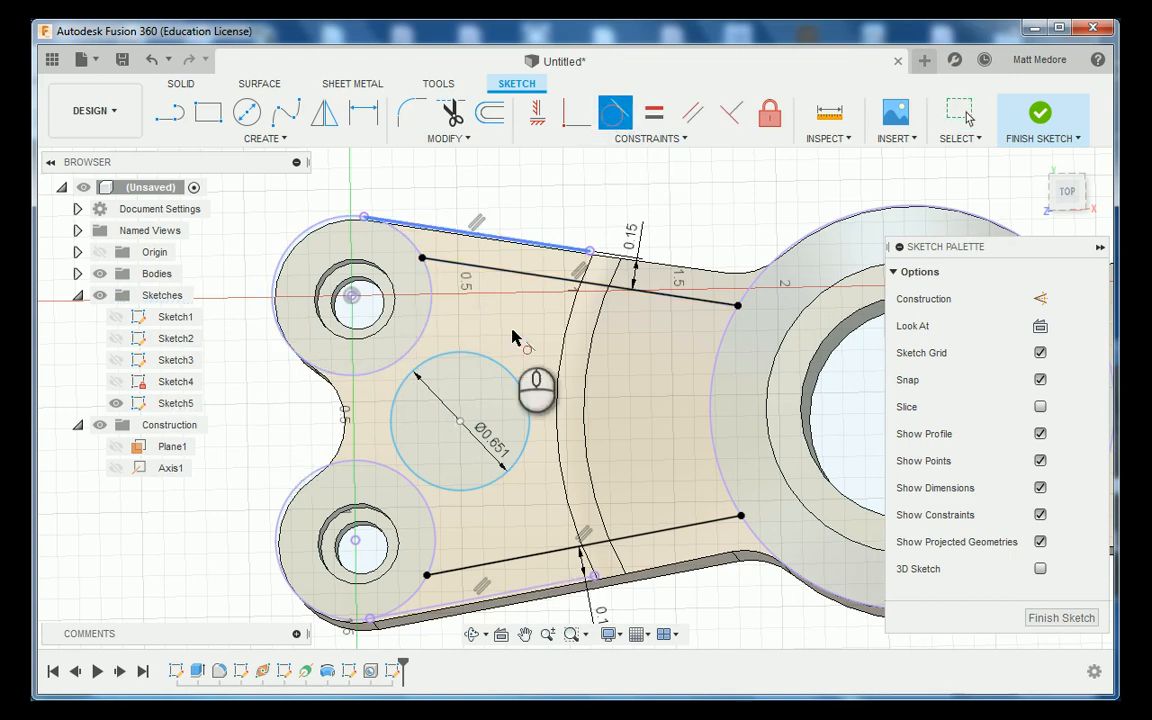
left_click(414, 377)
left_click(428, 338)
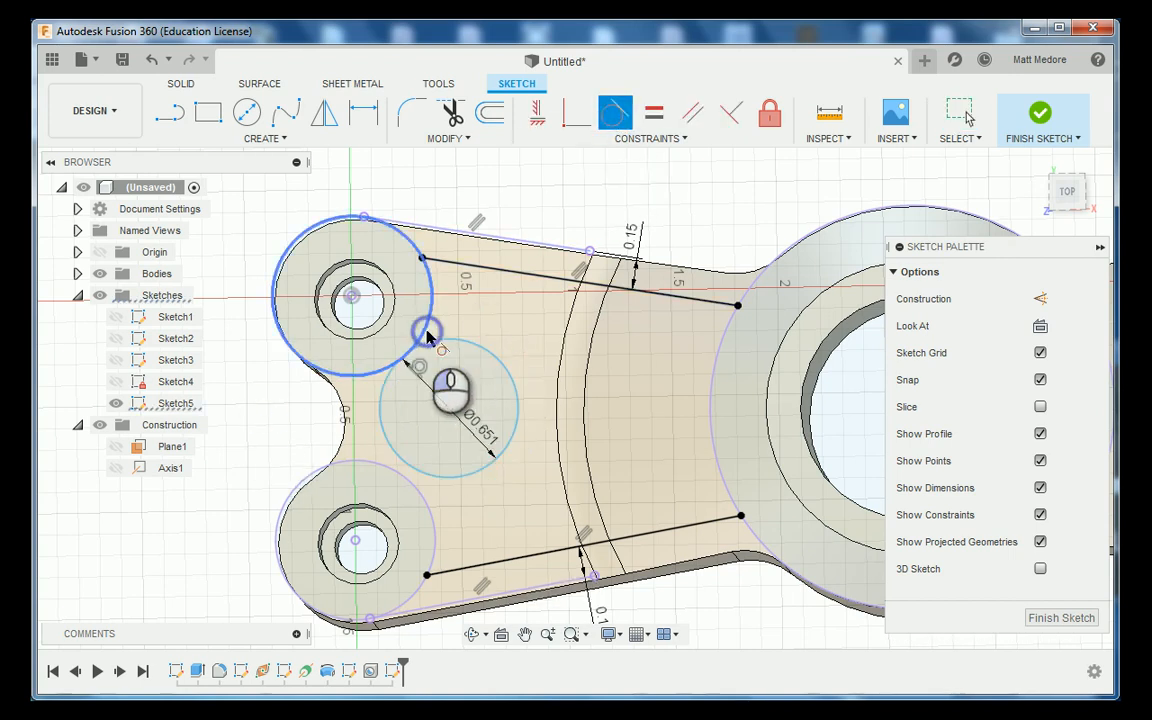
left_click(442, 477)
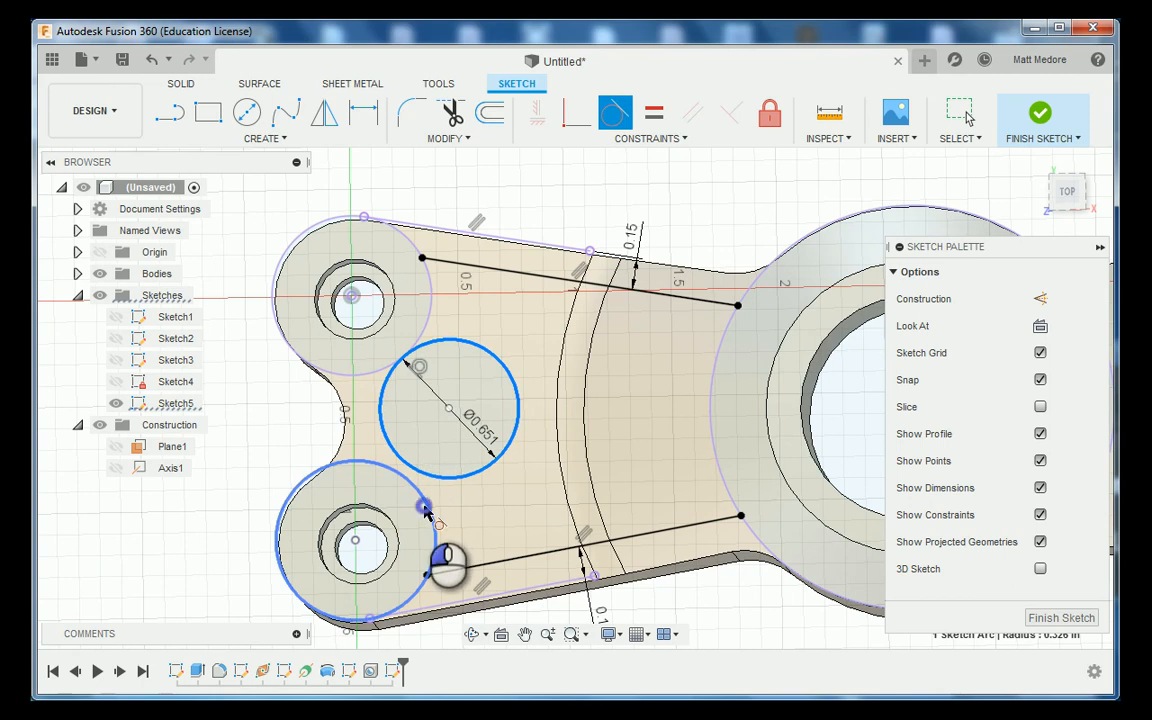
left_click(424, 508)
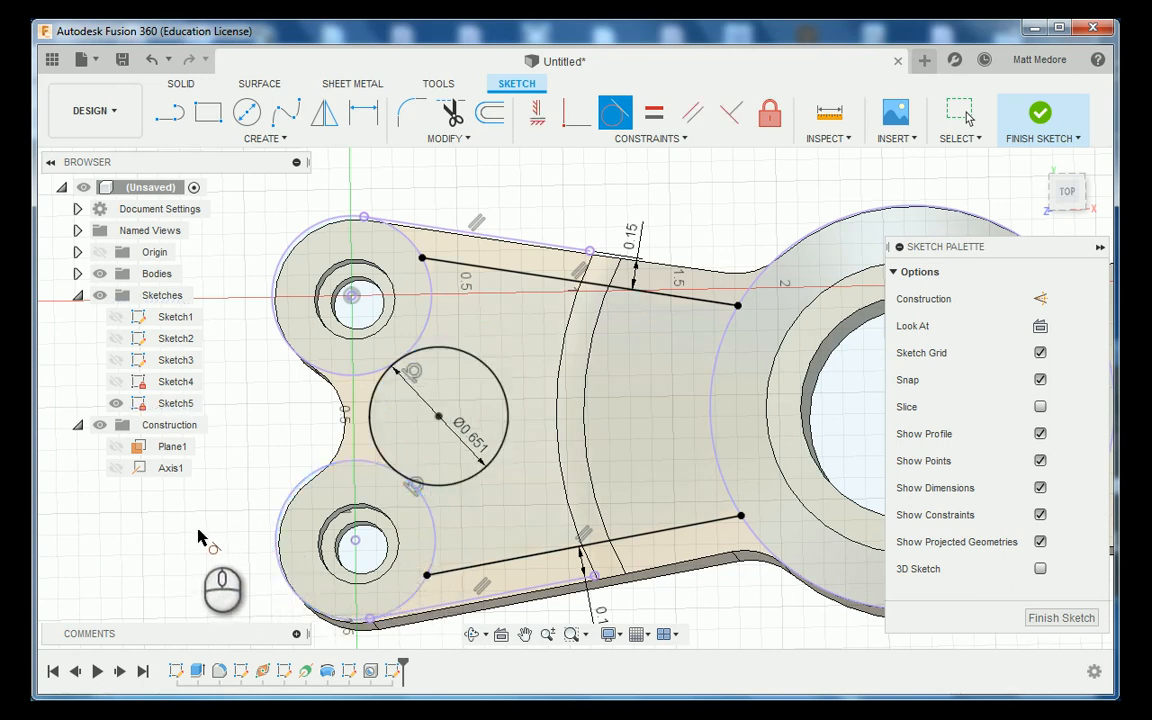
Trim away the part of the circle facing the central boss, keeping the arc between its two tangent points
key("t")
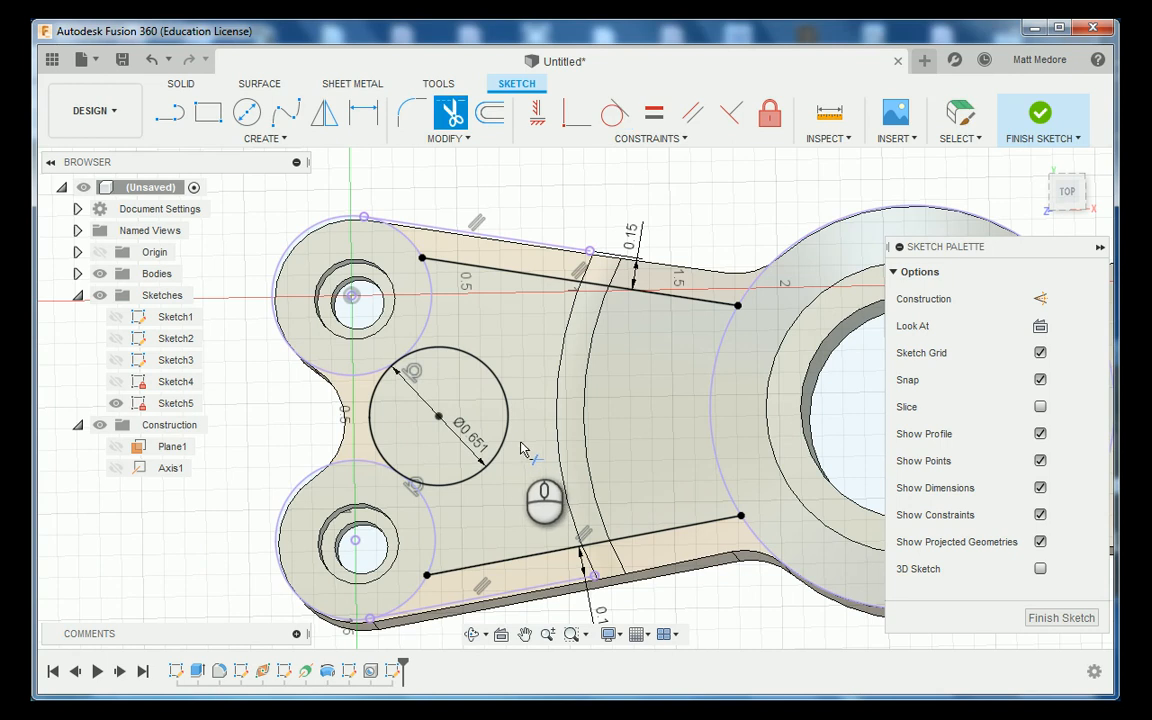
left_click(508, 428)
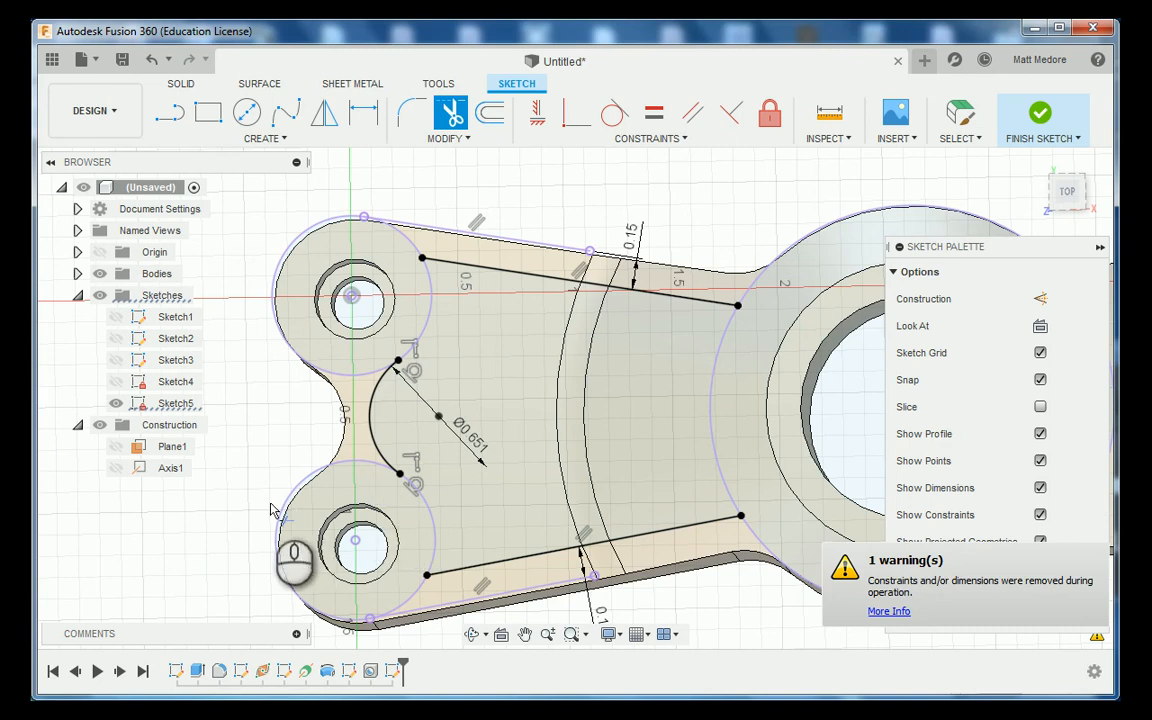
scroll(265, 527, "down", 3)
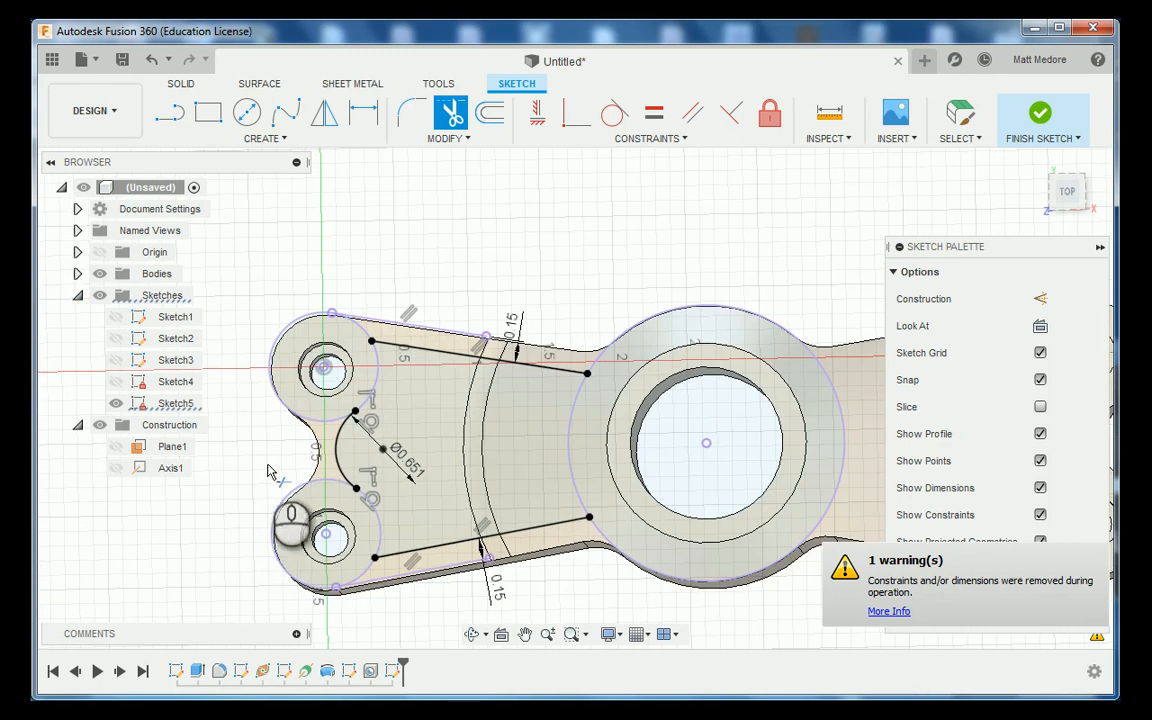
scroll(334, 329, "down", 2)
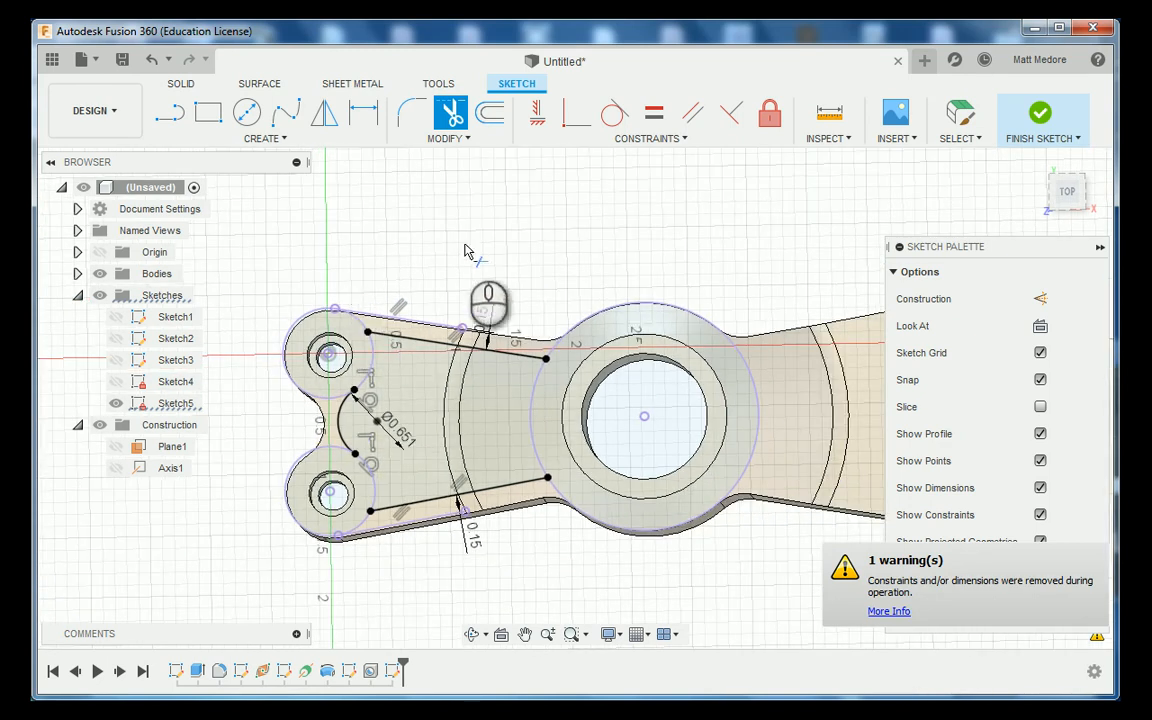
Start a Press Pull extrusion of the closed profile between the lobes and the central boss, cutting -0.600 in into the bracket
right_click(533, 220)
left_click(600, 186)
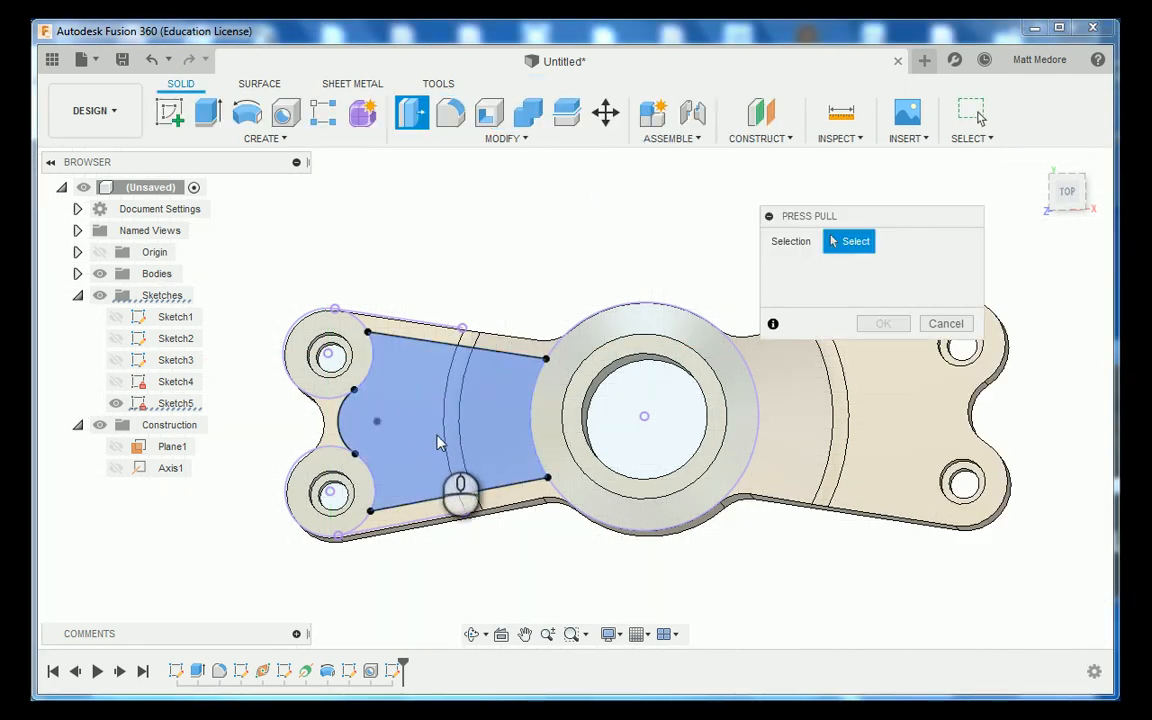
left_click(437, 443)
middle_click_drag(506, 566, 500, 455, "shift")
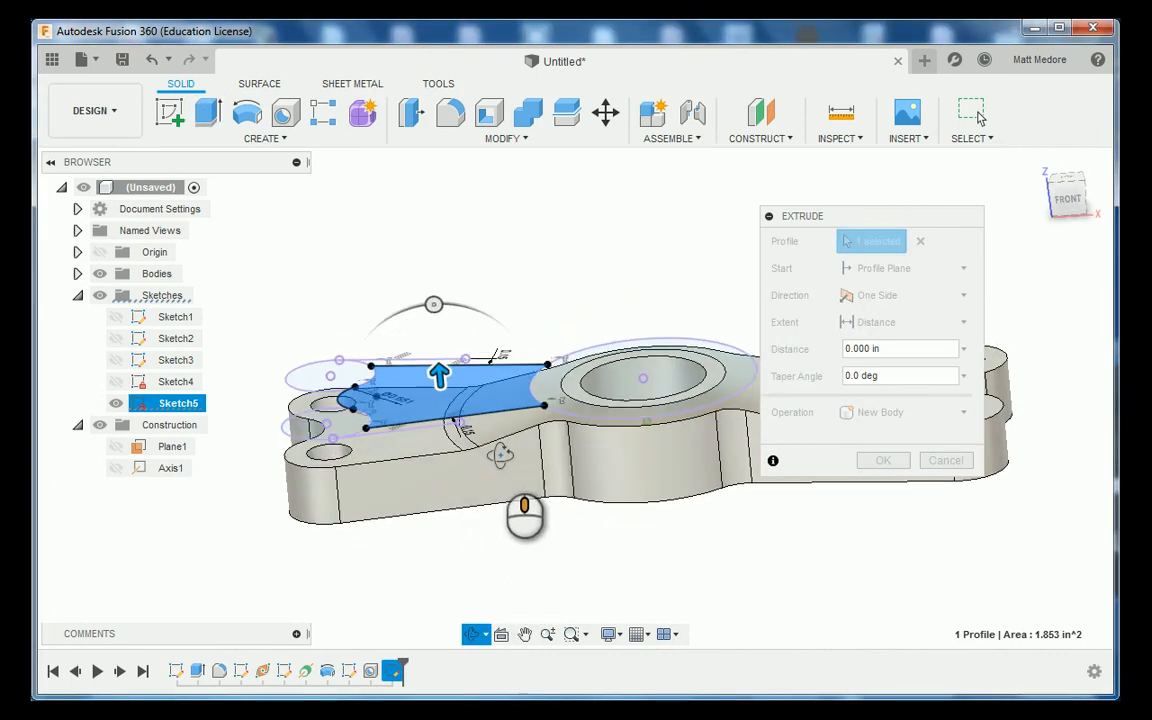
scroll(256, 530, "up", 3)
scroll(426, 528, "down", 2)
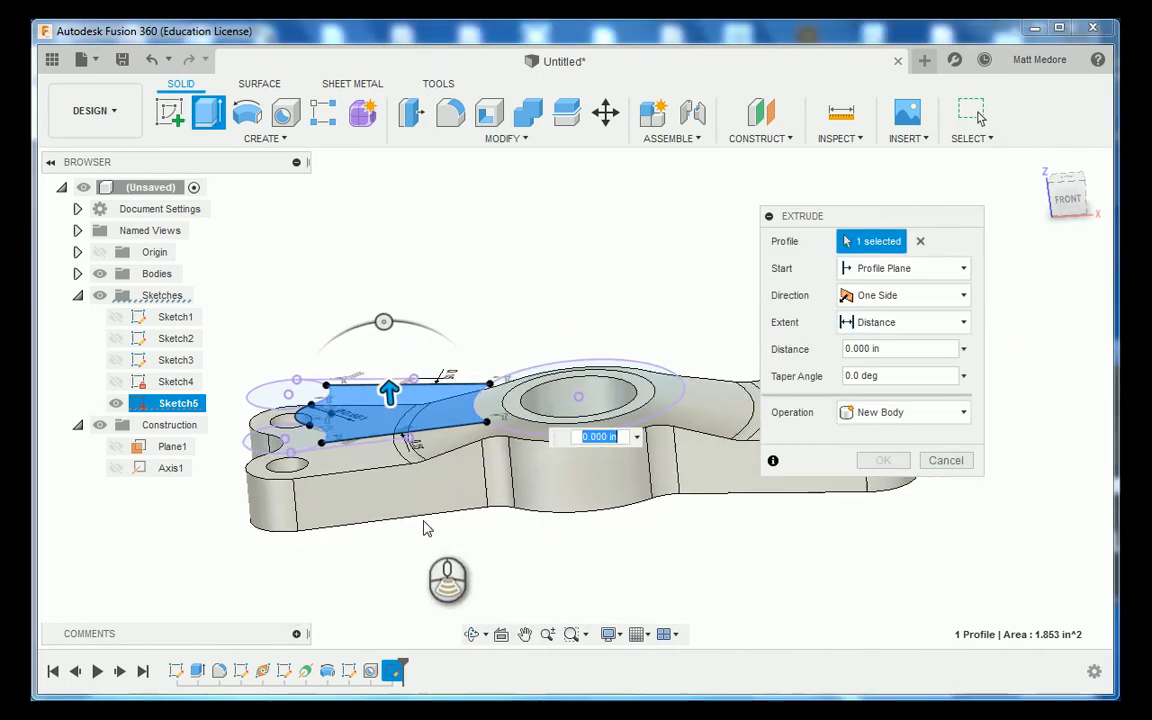
left_click_drag(389, 391, 398, 485)
middle_click_drag(448, 548, 452, 532, "shift")
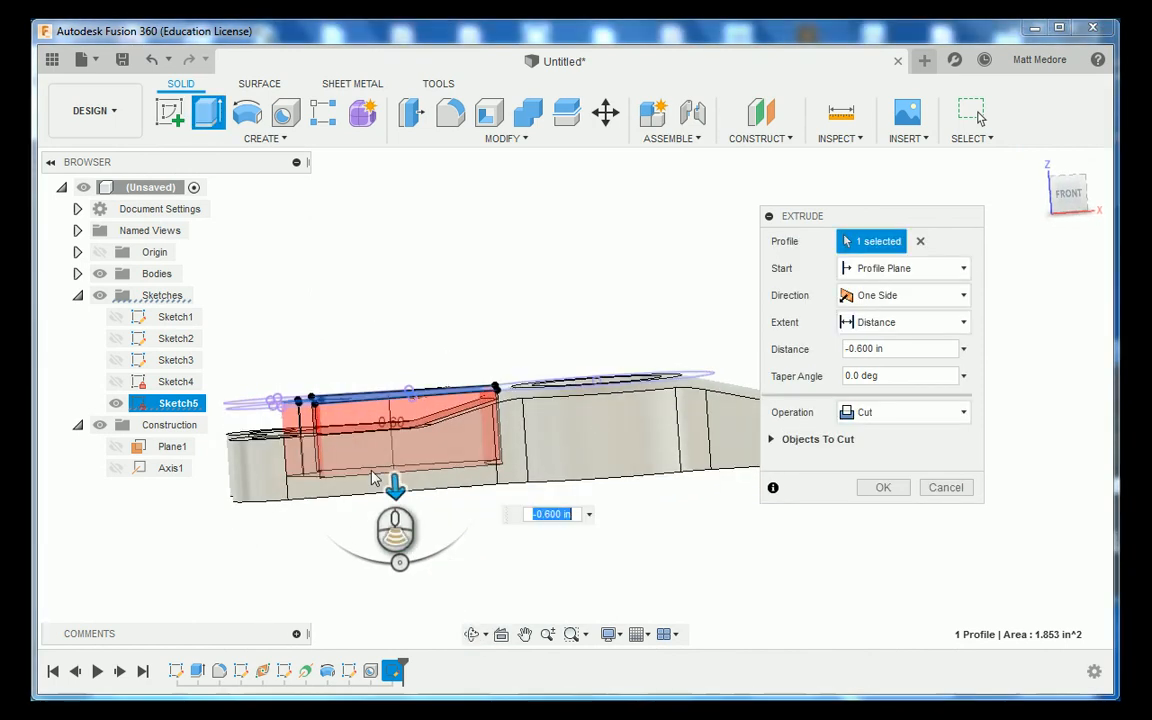
scroll(370, 478, "up", 4)
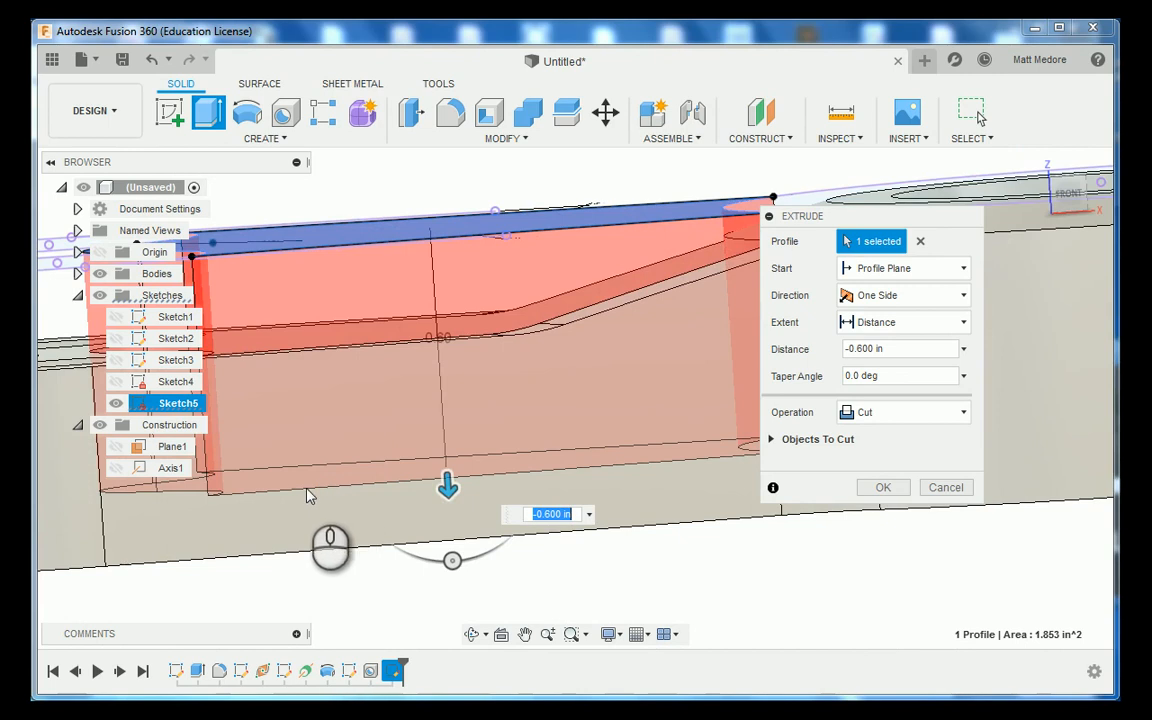
scroll(300, 490, "down", 3)
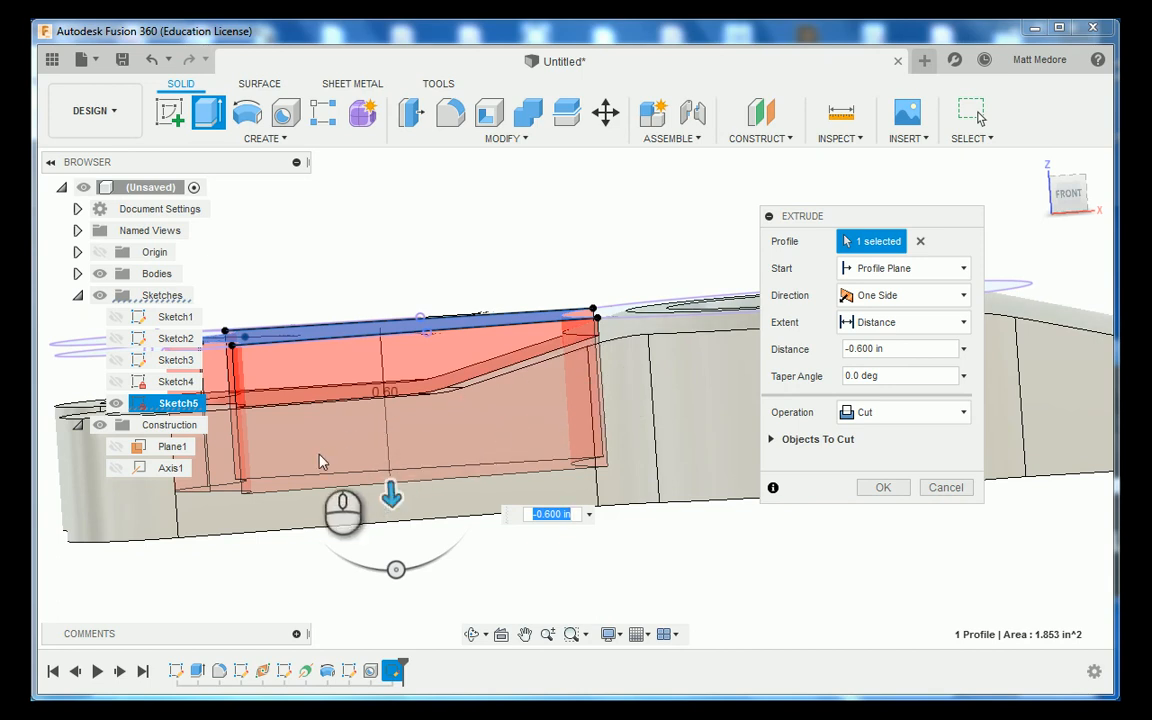
scroll(330, 450, "down", 1)
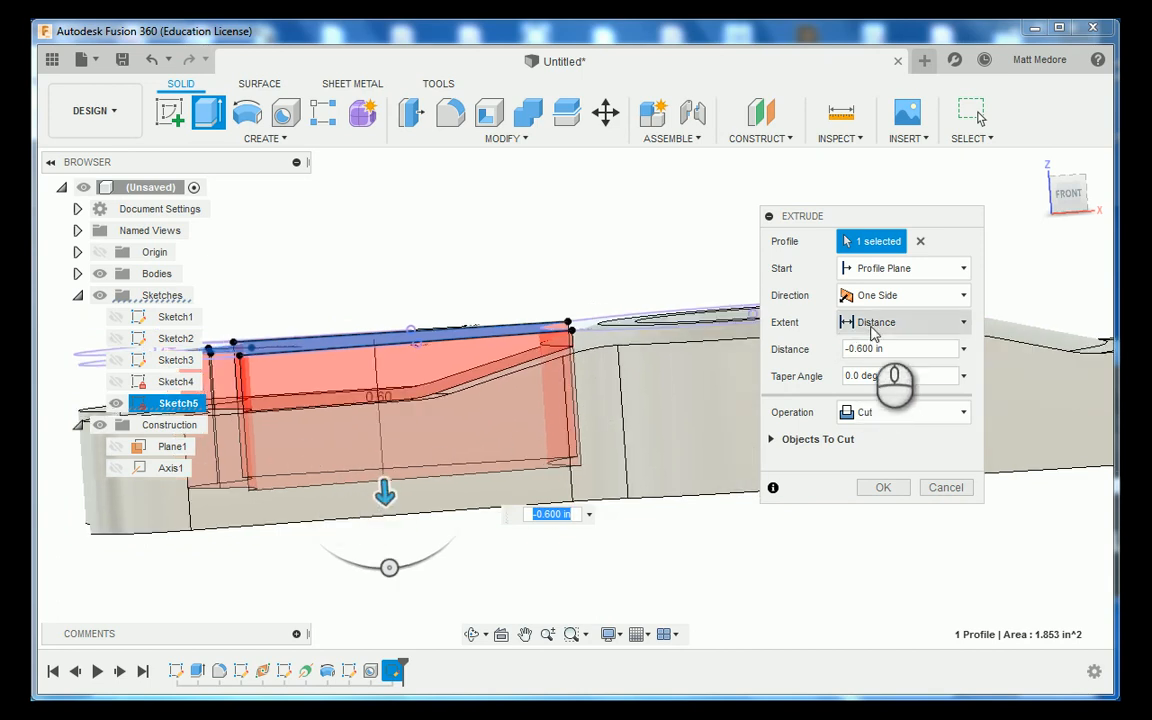
Set the pocket extrusion's extent to To Object, target the curved top face beside the central boss, and use the chained-faces option
left_click(874, 326)
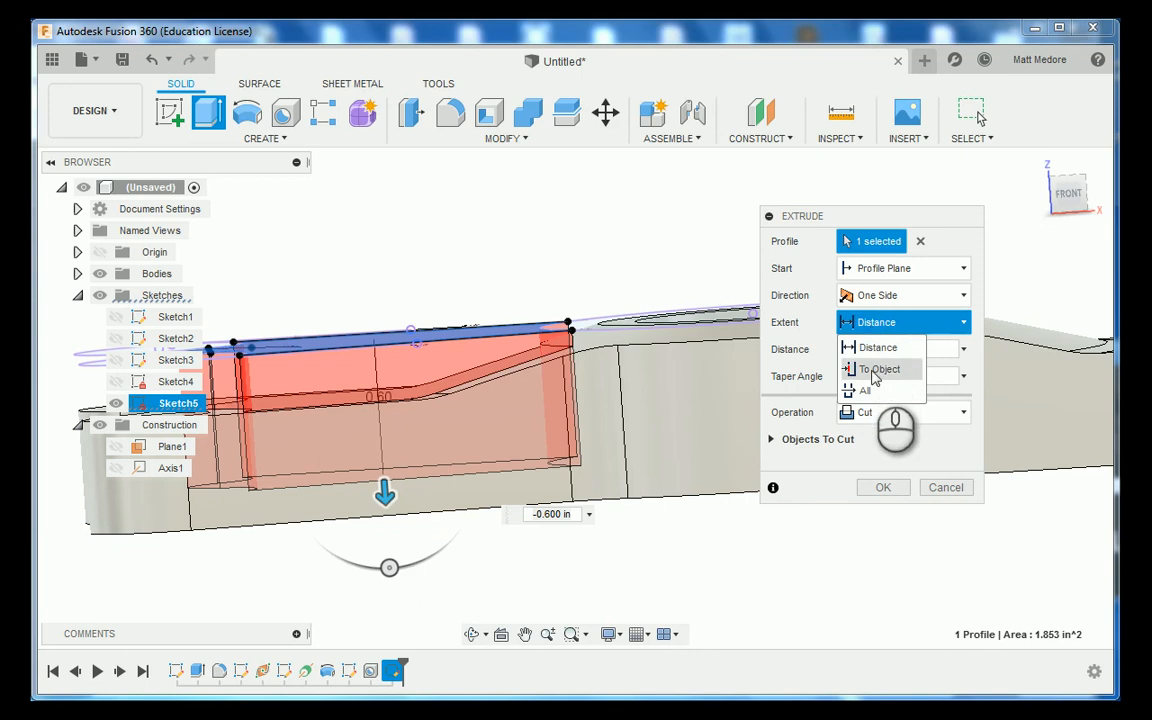
left_click(875, 370)
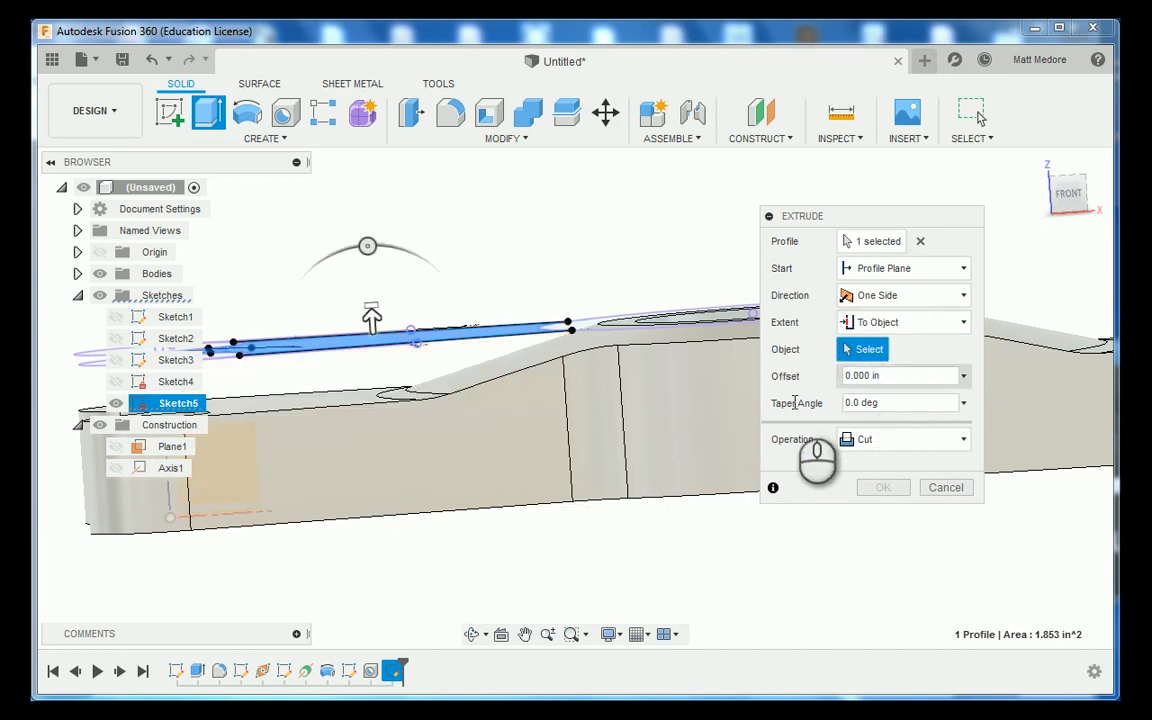
mouse_move(483, 494)
middle_mouse_down("shift")
mouse_move(488, 502)
mouse_move(573, 262)
mouse_move(494, 458)
mouse_move(510, 450)
middle_mouse_up("shift")
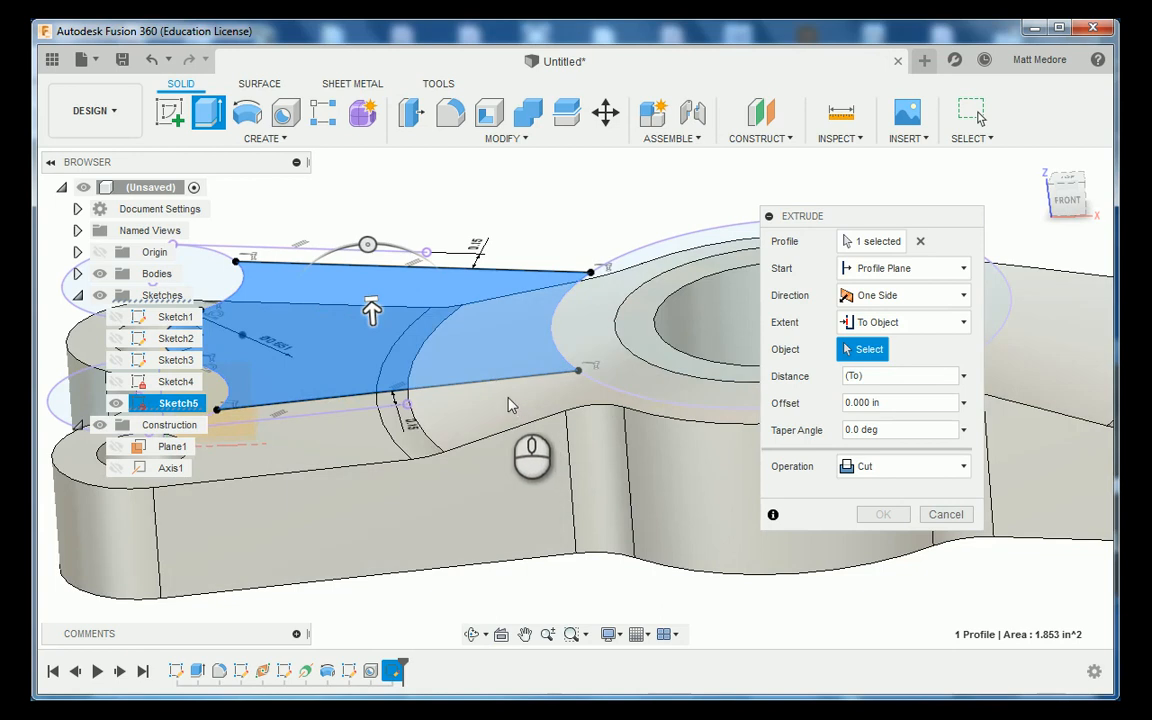
left_click(507, 407)
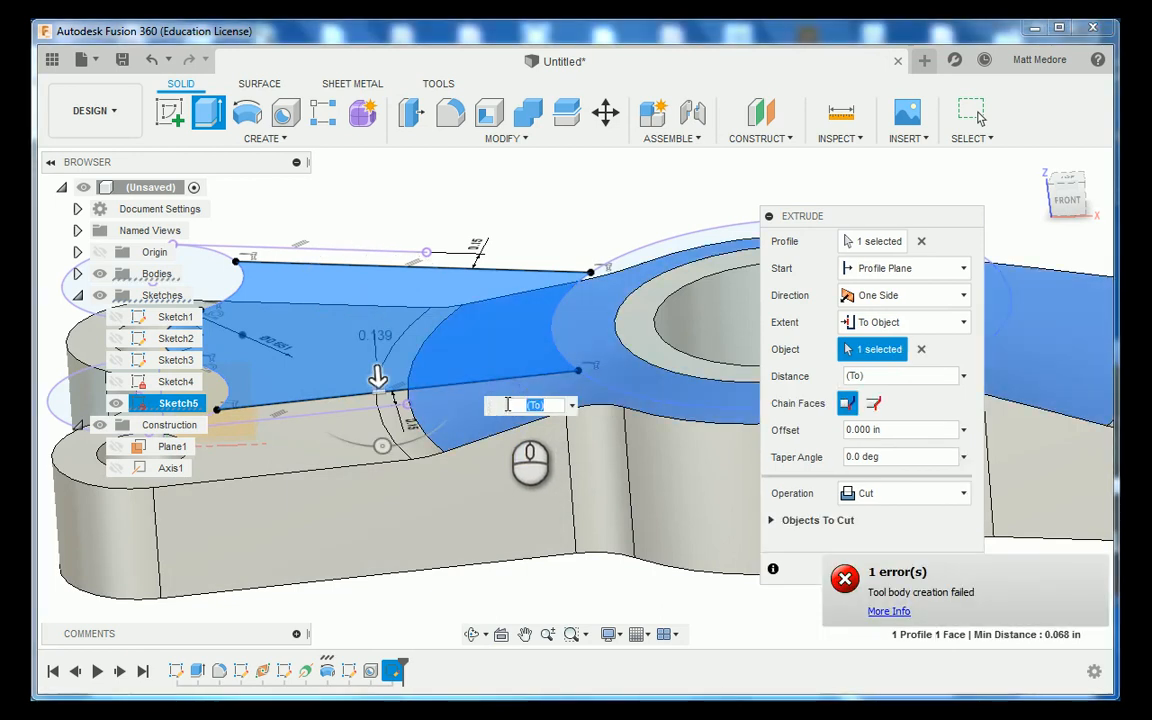
scroll(388, 482, "up", 3)
middle_click_drag(380, 400, 430, 405, "shift")
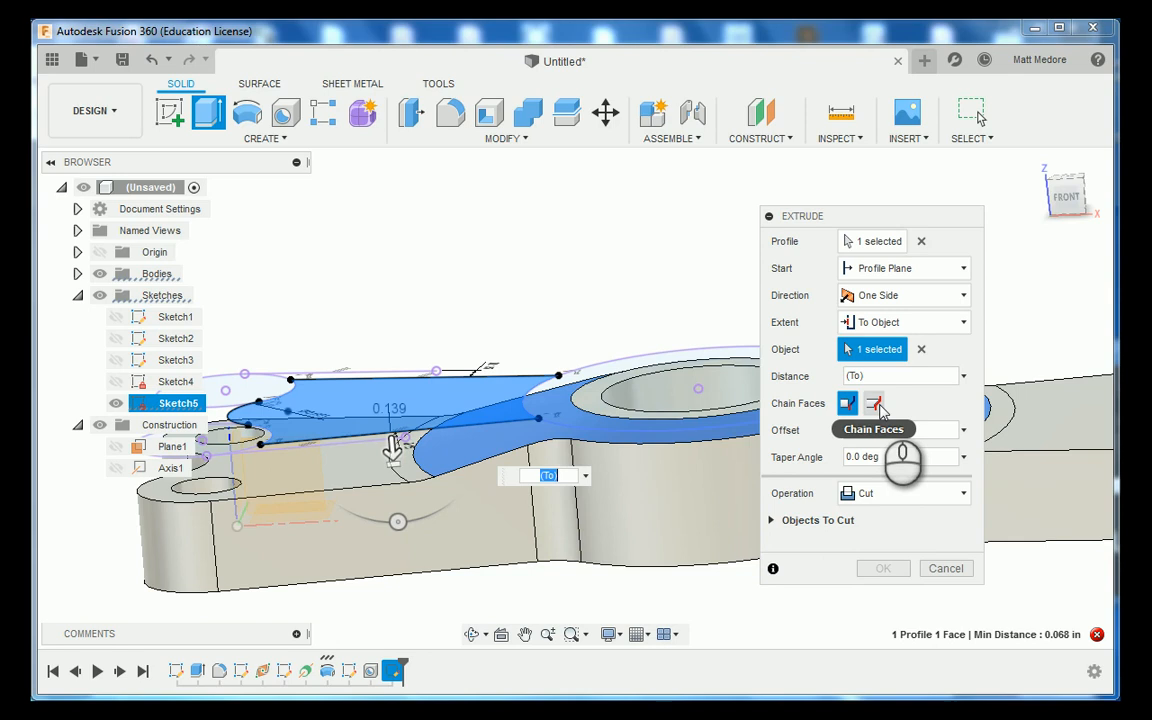
left_click(875, 404)
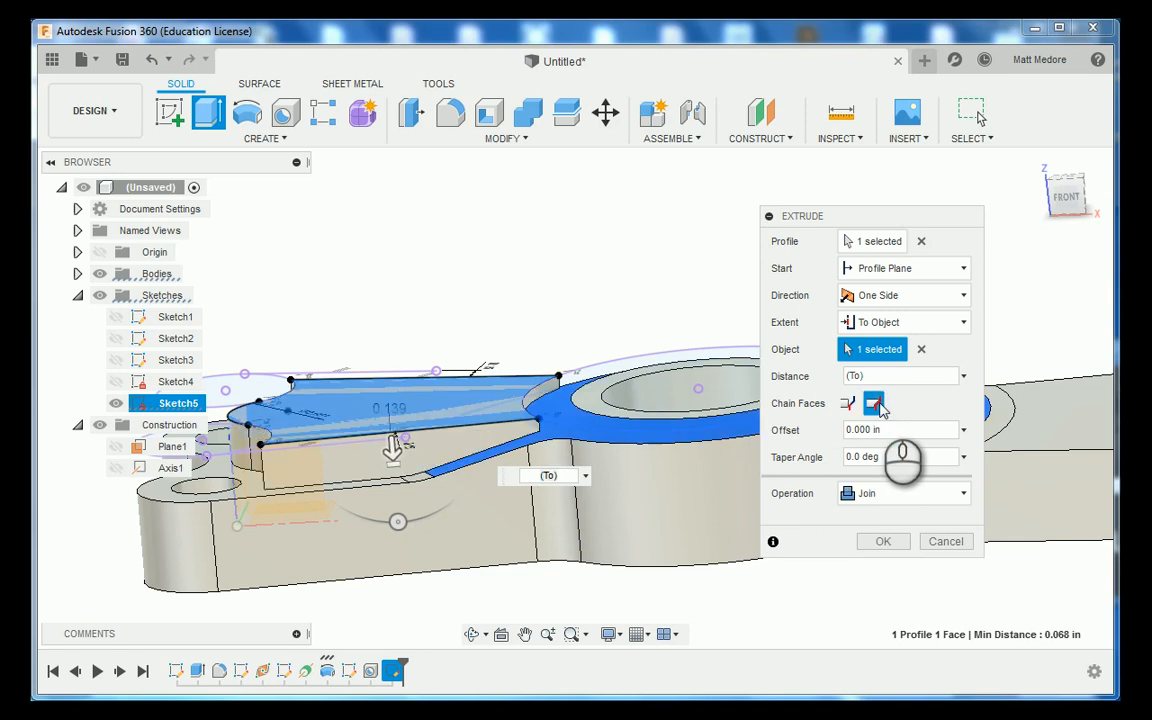
Offset the extrusion -0.325 in from the target faces and complete it as a cut
left_click(898, 430)
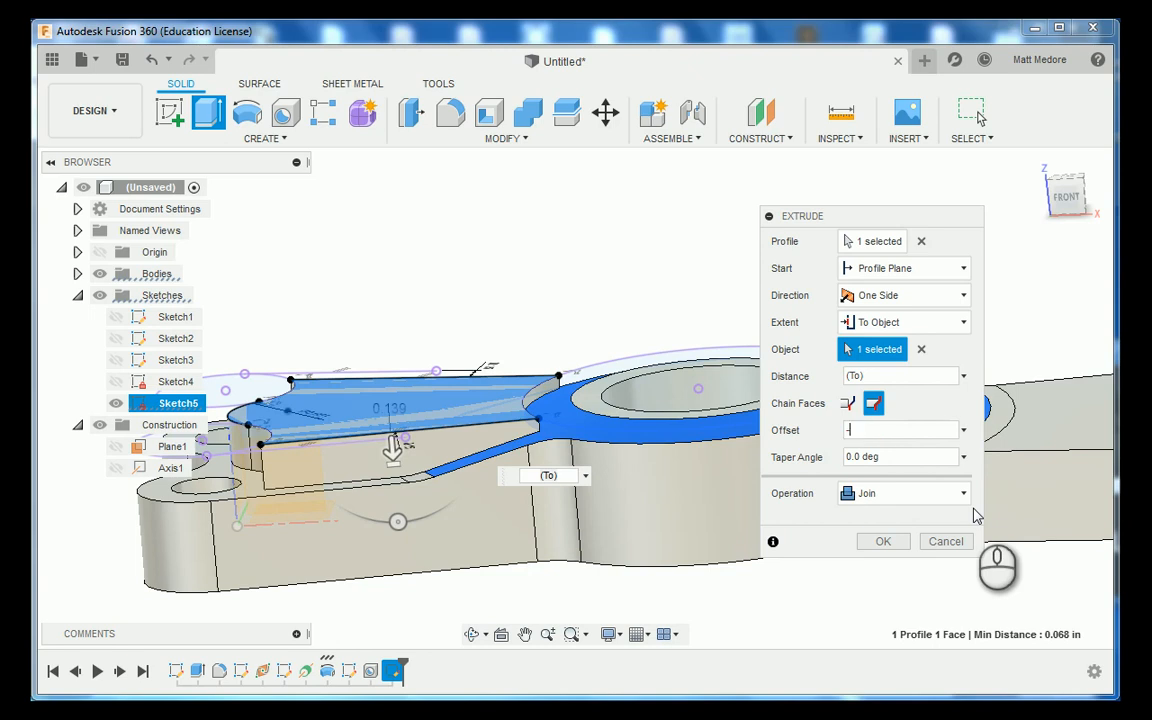
type("-.325")
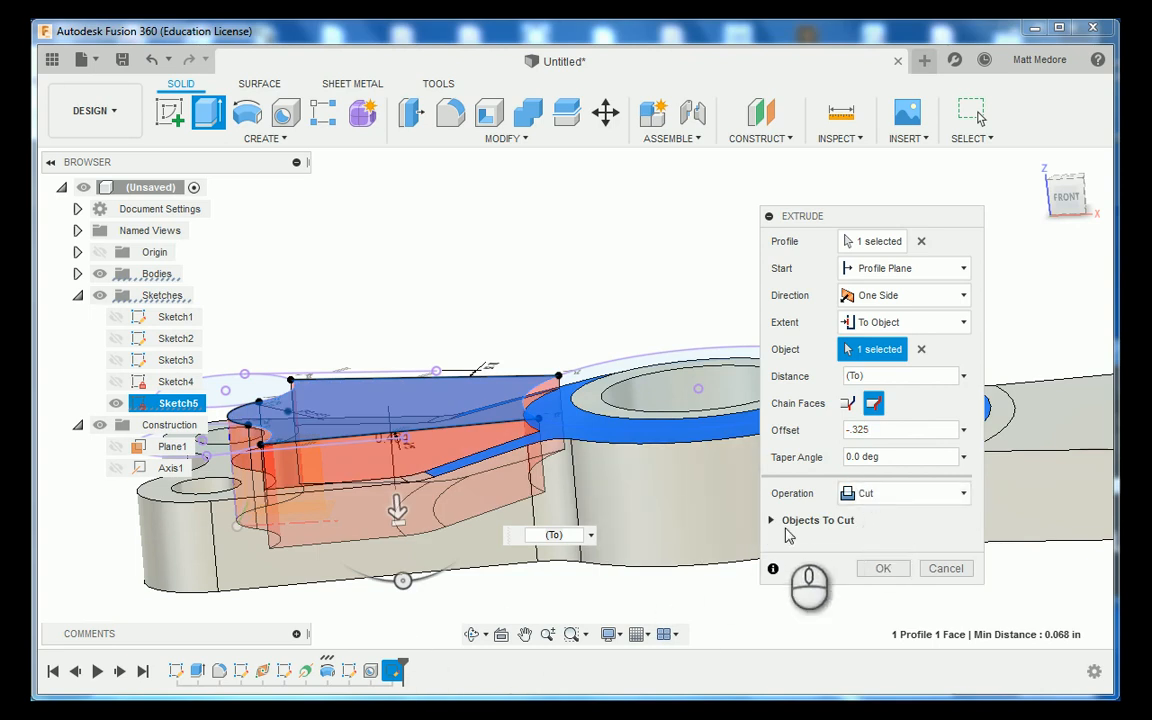
middle_click_drag(450, 609, 462, 570, "shift")
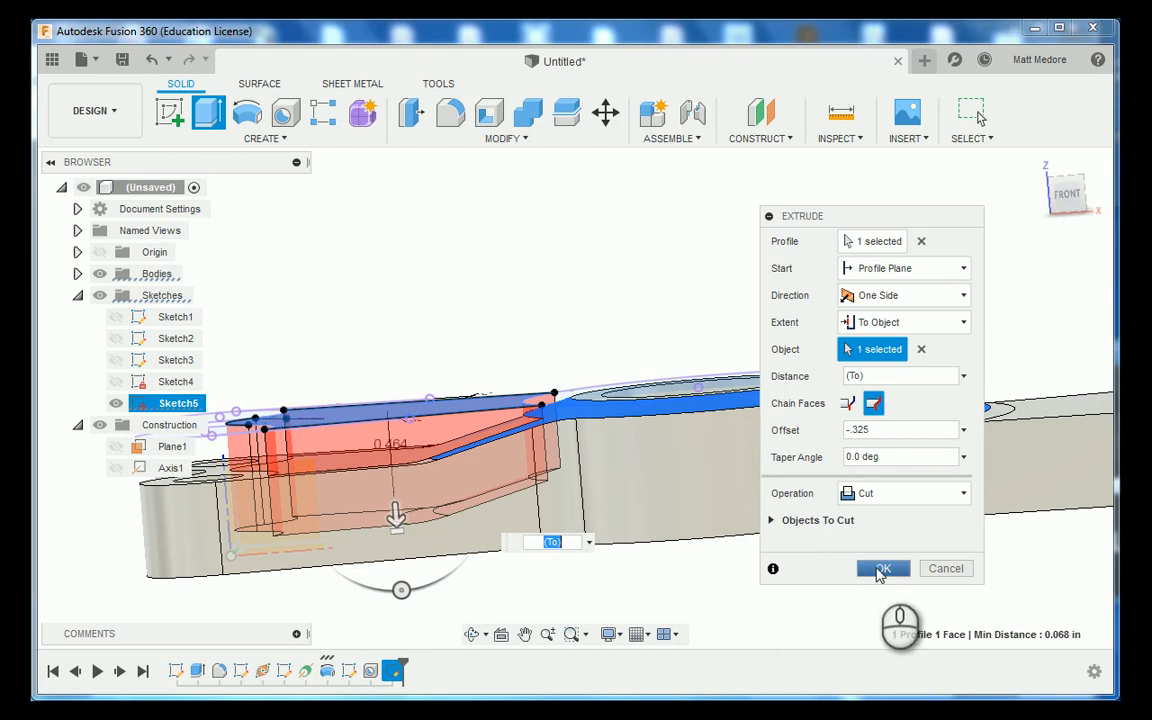
left_click(878, 569)
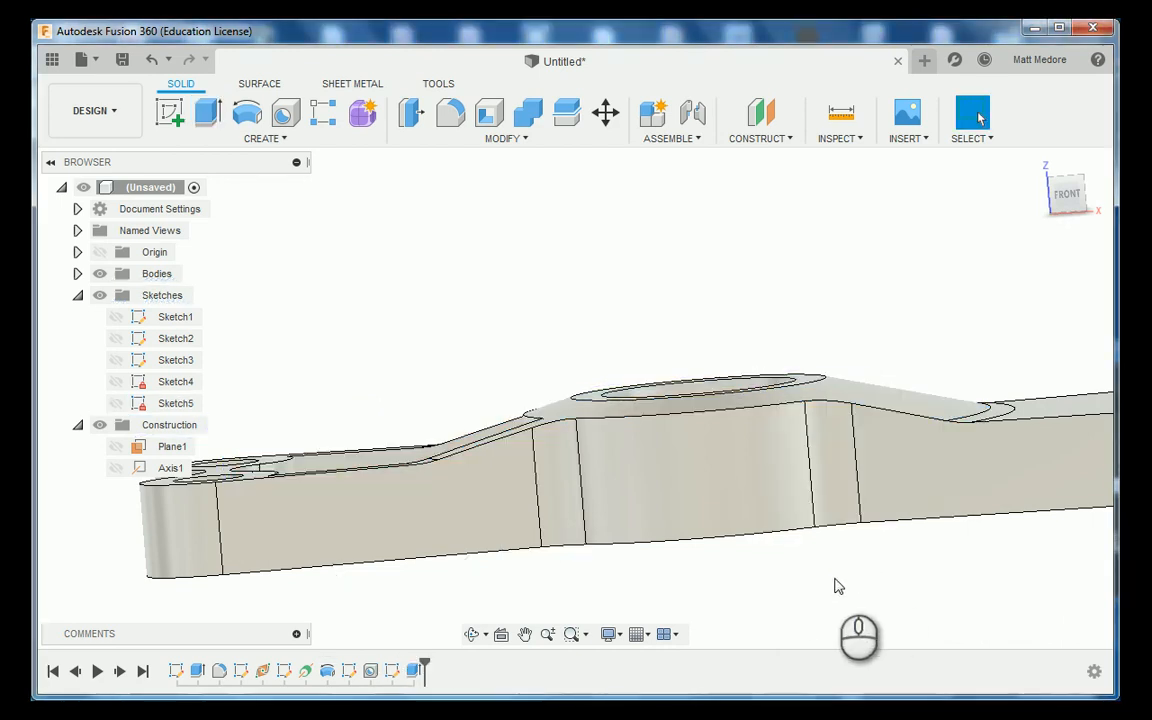
Examine the new pocket's walls, floor and sharp corners between the lobes and the central boss
mouse_move(463, 302)
middle_mouse_down("shift")
mouse_move(487, 316)
mouse_move(509, 363)
middle_mouse_up("shift")
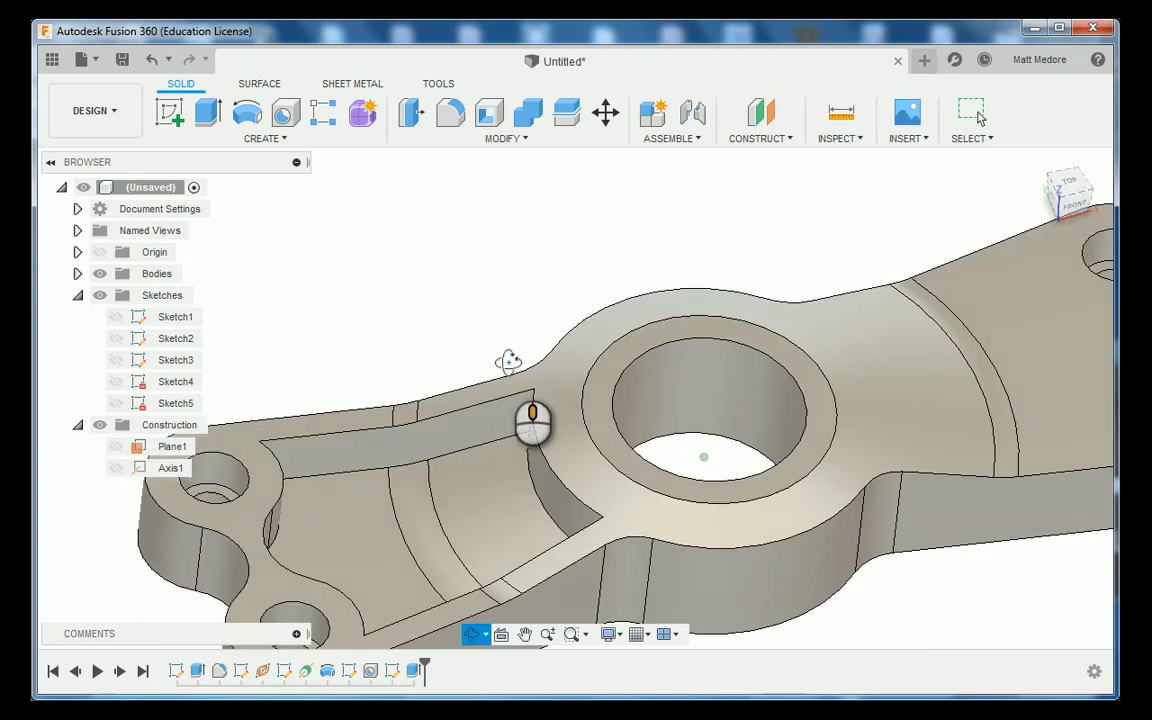
scroll(511, 366, "down", 4)
scroll(480, 540, "up", 5)
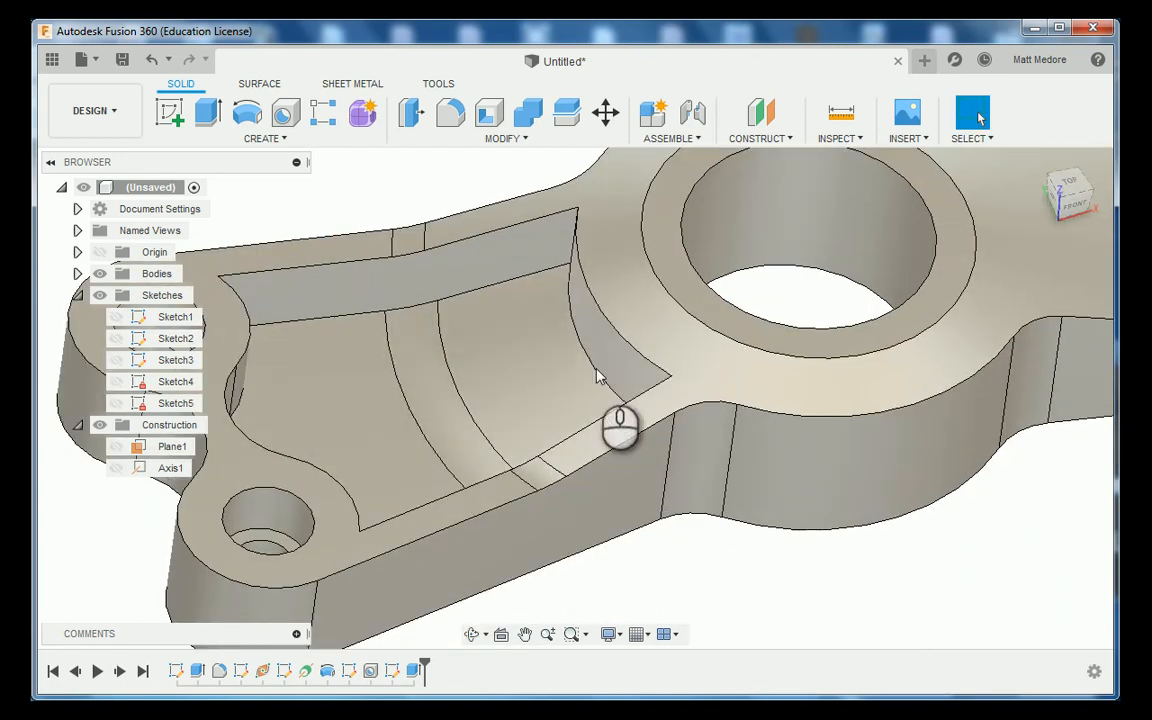
mouse_move(545, 387)
middle_mouse_down("shift")
mouse_move(506, 359)
mouse_move(486, 387)
middle_mouse_up("shift")
scroll(542, 587, "down", 4)
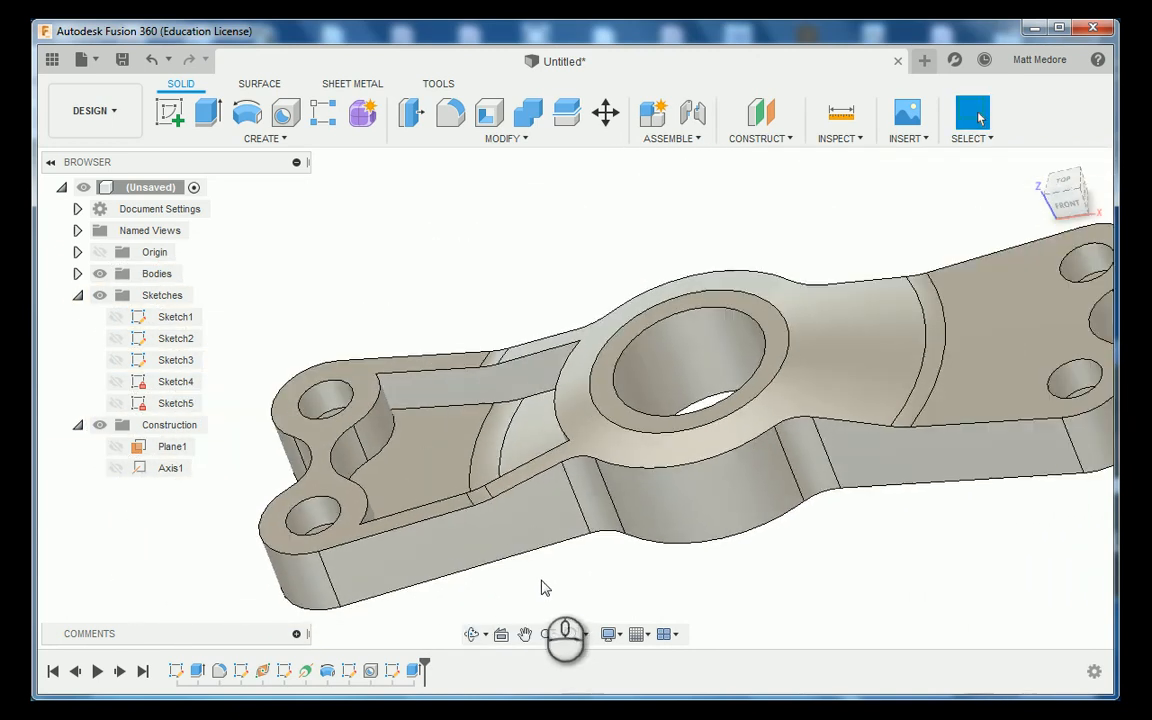
scroll(368, 429, "up", 5)
middle_click_drag(406, 445, 395, 469, "shift")
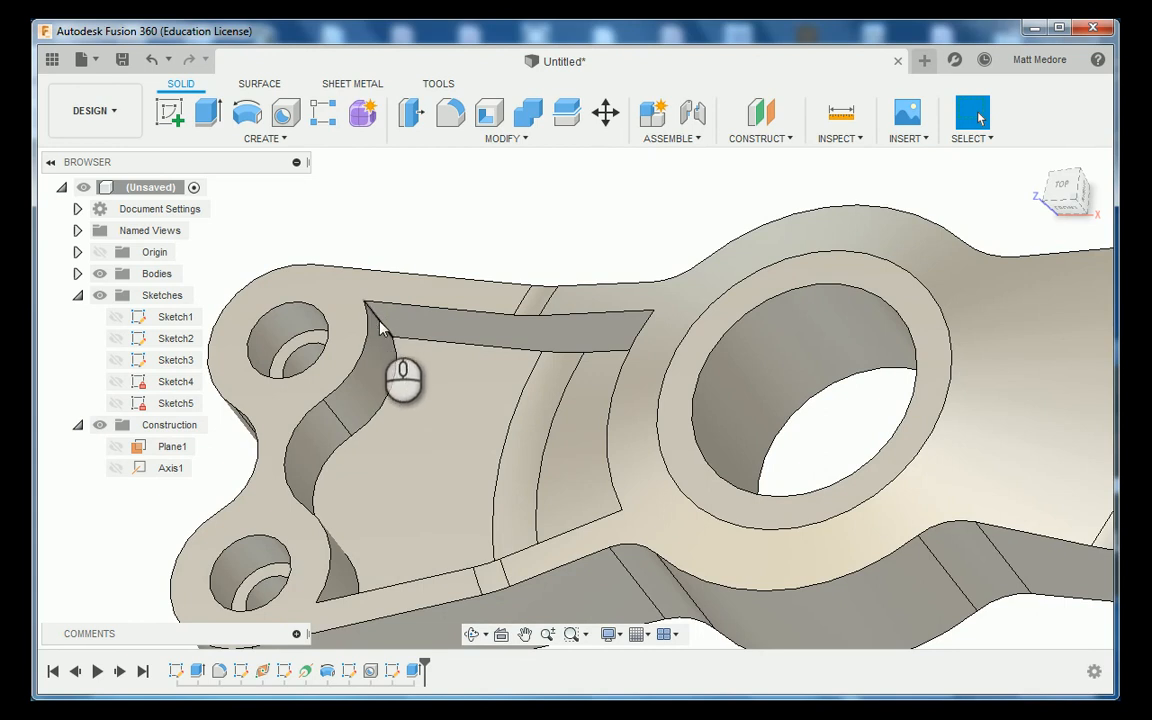
Start a fillet on the vertical corner edges at both ends of one long pocket wall
left_click(500, 140)
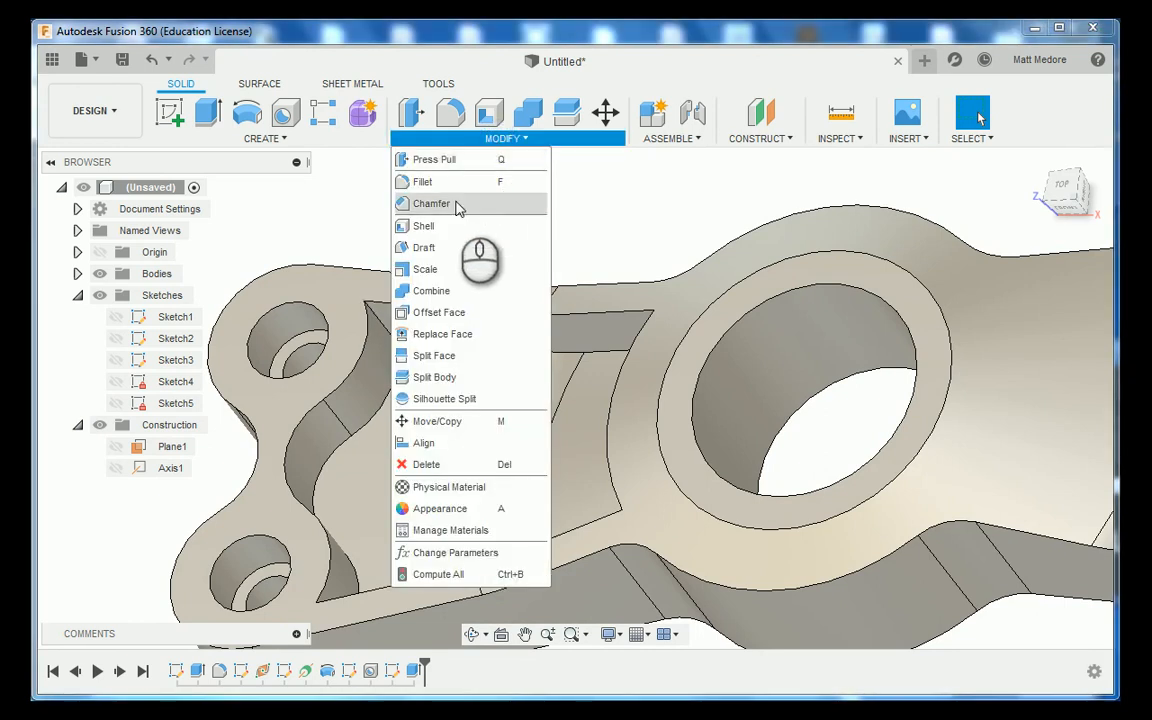
left_click(450, 183)
scroll(393, 330, "up", 5)
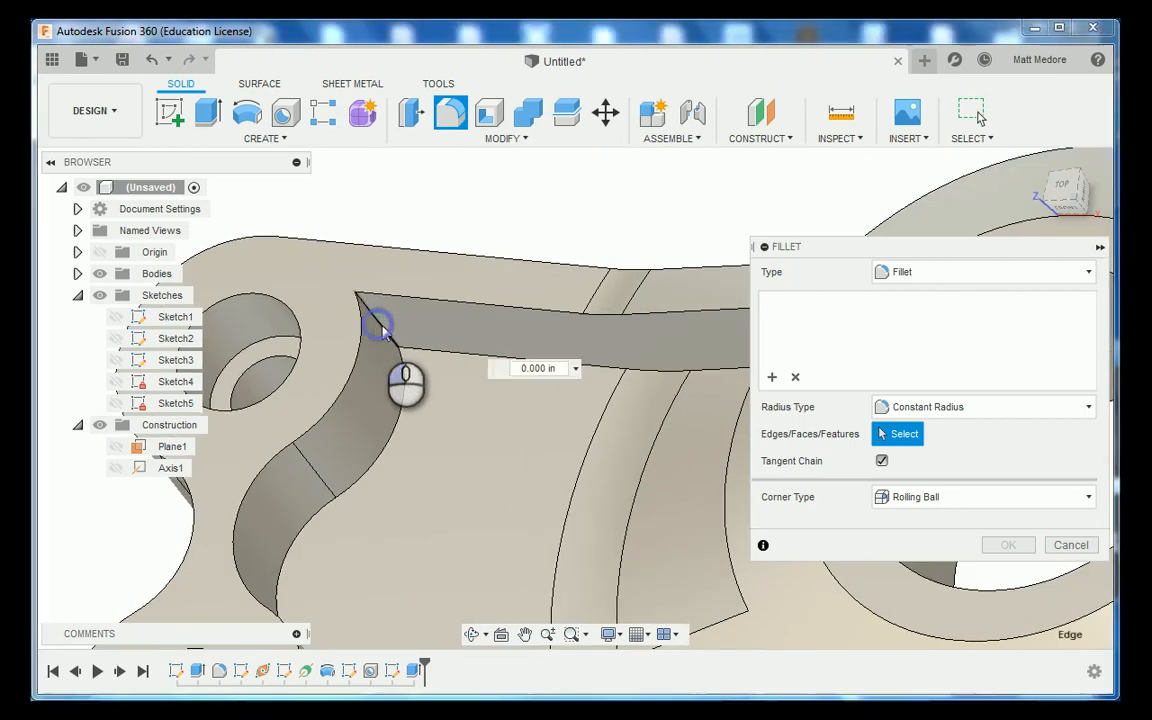
left_click(378, 328)
middle_click_drag(432, 395, 707, 385, "shift")
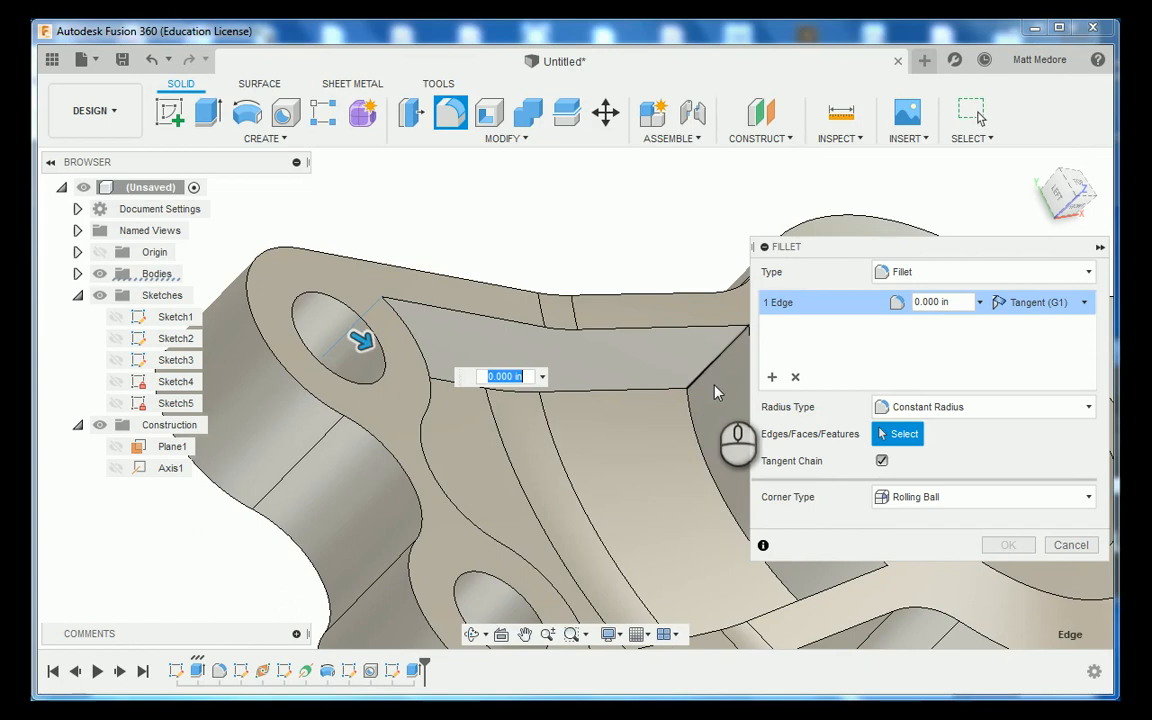
left_click(707, 377)
scroll(572, 437, "down", 2)
scroll(560, 465, "down", 2)
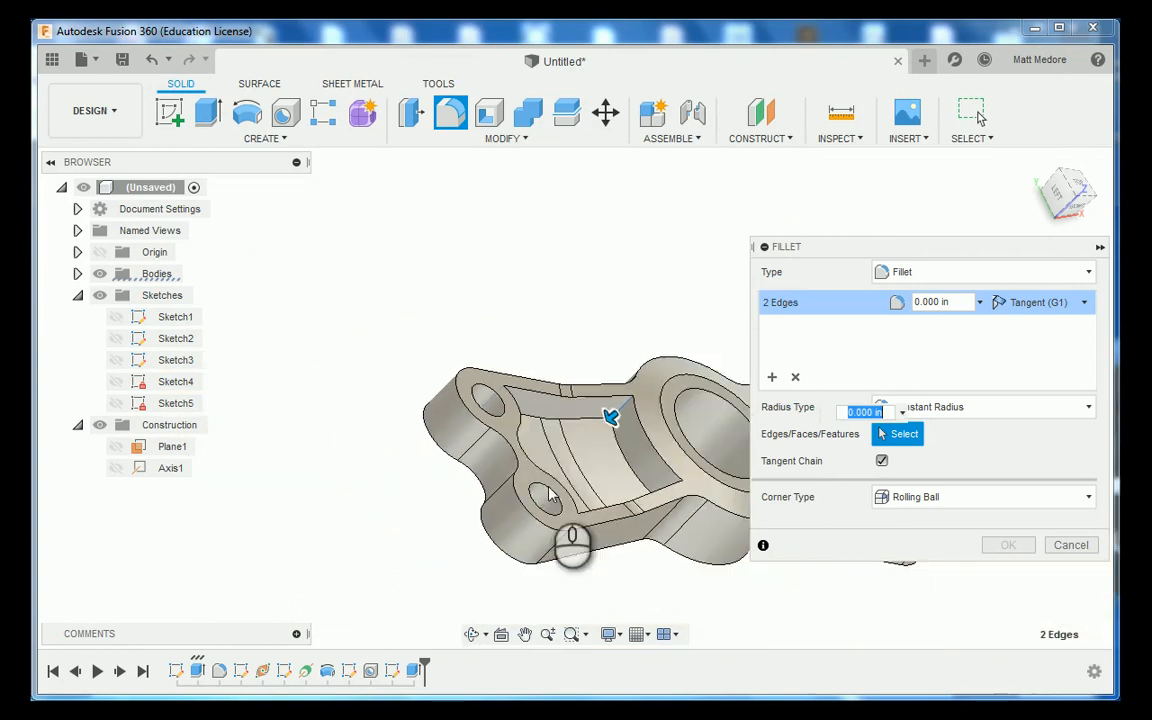
Add the two corner edges of the opposite long wall and fillet all four pocket corners with a 0.255 in radius
middle_click_drag(549, 490, 480, 400, "shift")
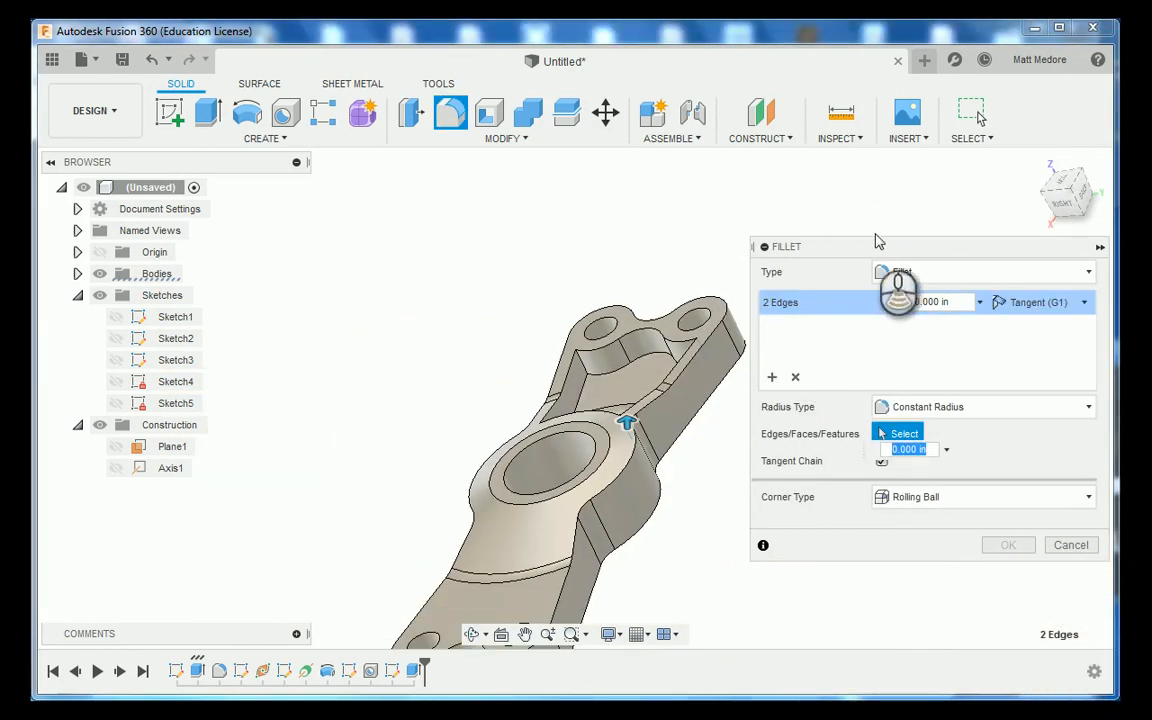
scroll(570, 388, "up", 5)
left_click(568, 383)
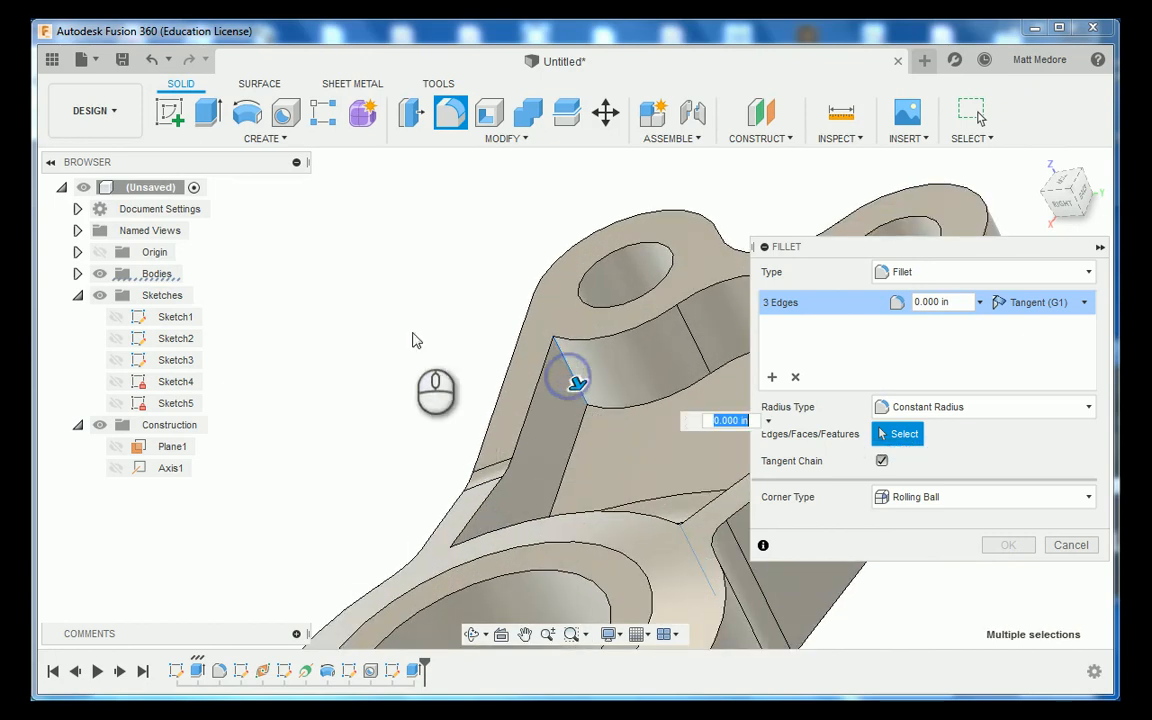
middle_click_drag(411, 337, 371, 515, "shift")
left_click(371, 512)
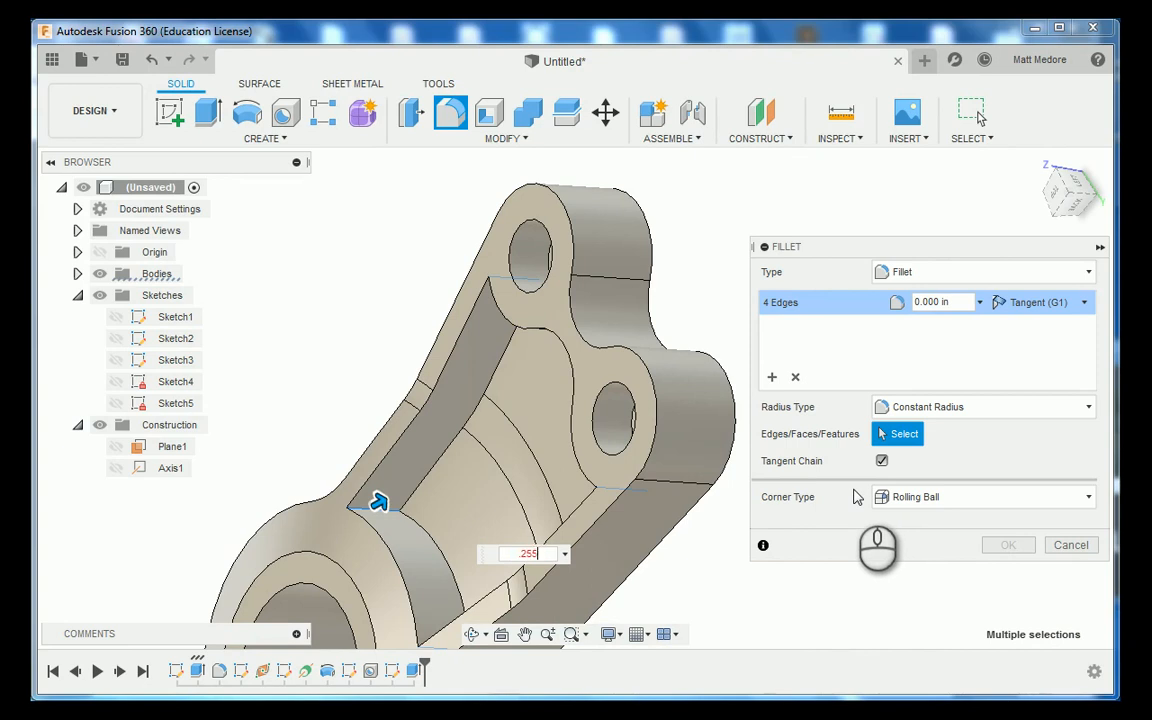
middle_click_drag(325, 270, 395, 185, "shift")
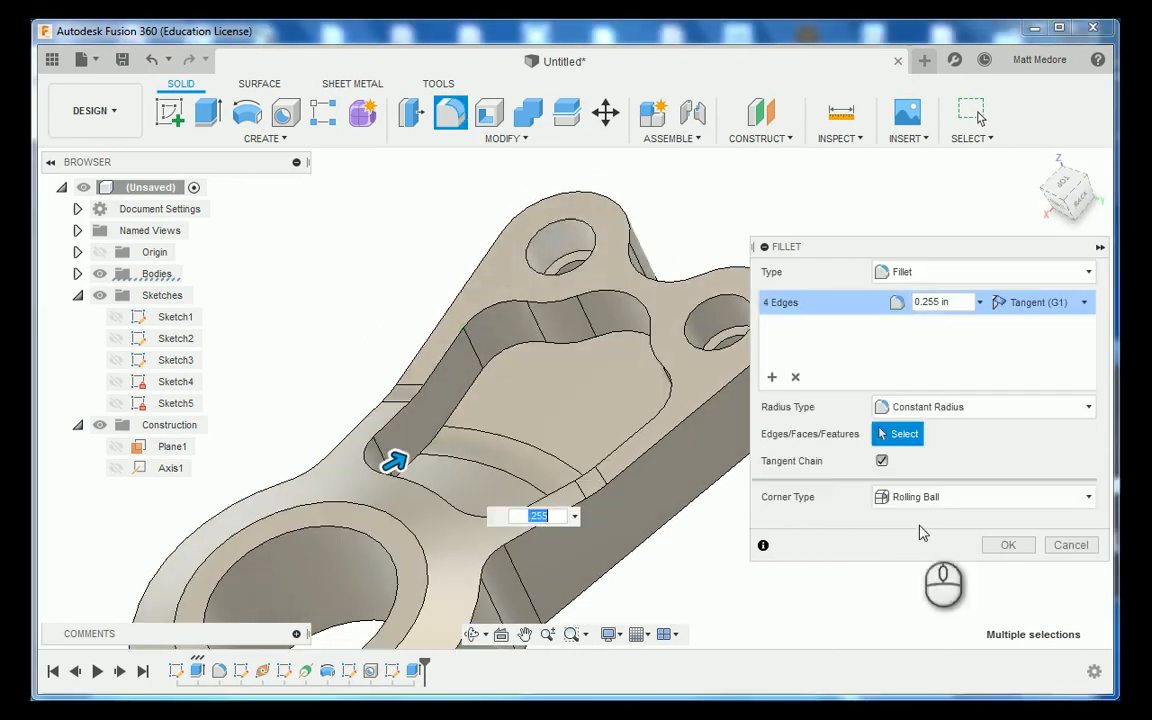
left_click(1008, 546)
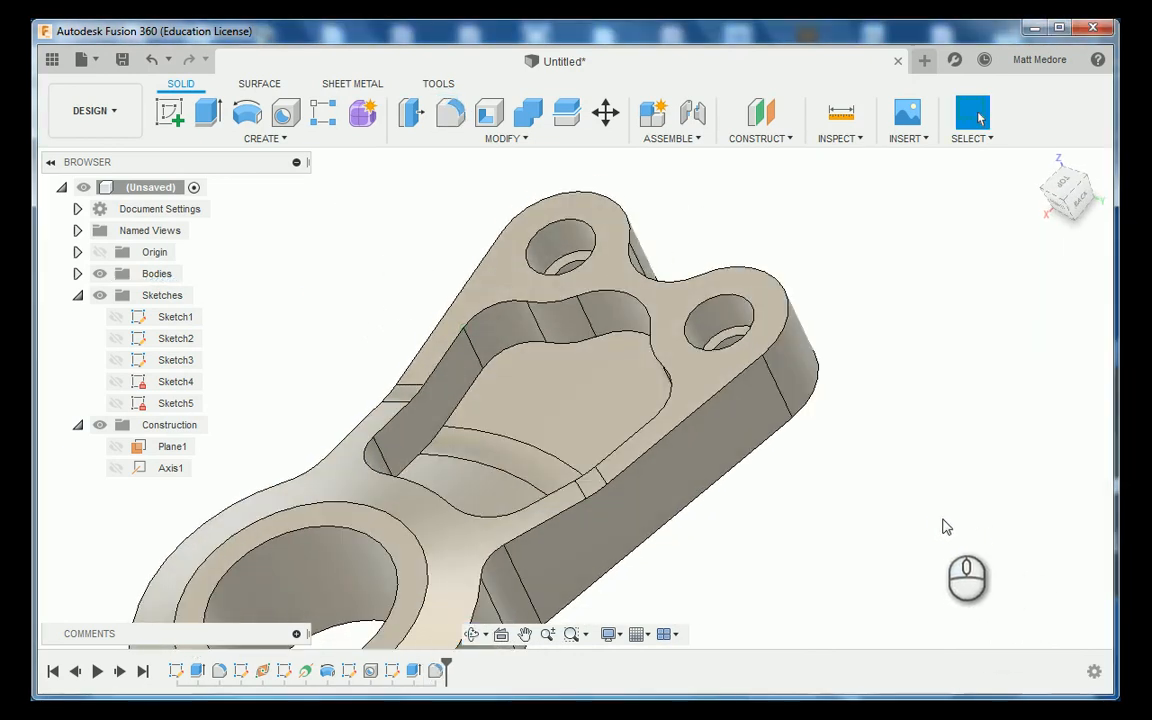
Fillet the whole tangent edge chain around the pocket floor with a 0.250 in radius
mouse_move(940, 525)
middle_mouse_down("shift")
mouse_move(987, 522)
mouse_move(951, 484)
mouse_move(924, 500)
mouse_move(942, 516)
middle_mouse_up("shift")
scroll(560, 318, "up", 3)
scroll(468, 278, "up", 2)
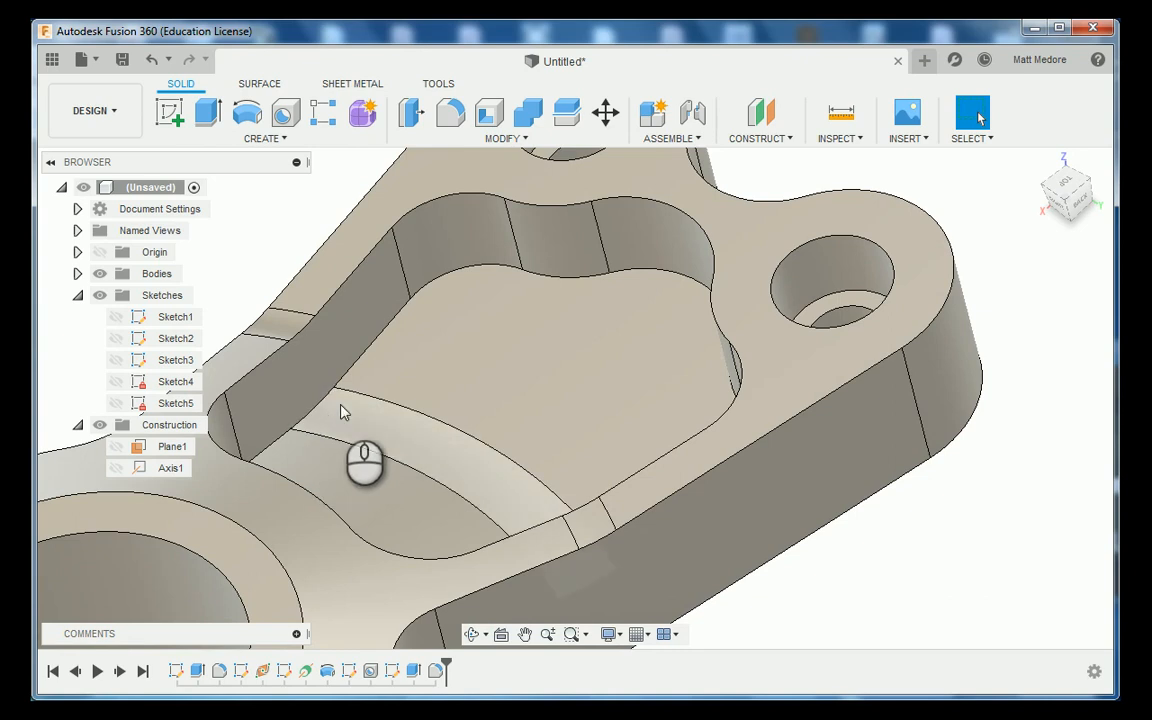
left_click(503, 140)
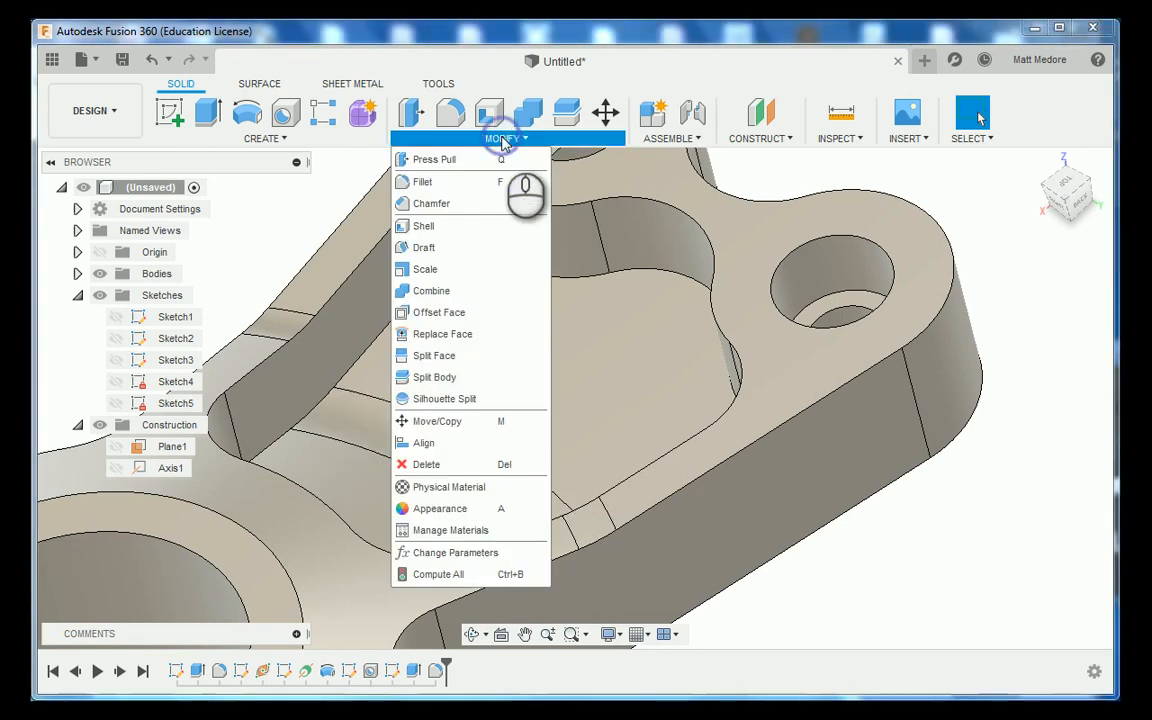
left_click(466, 183)
scroll(466, 185, "up", 5)
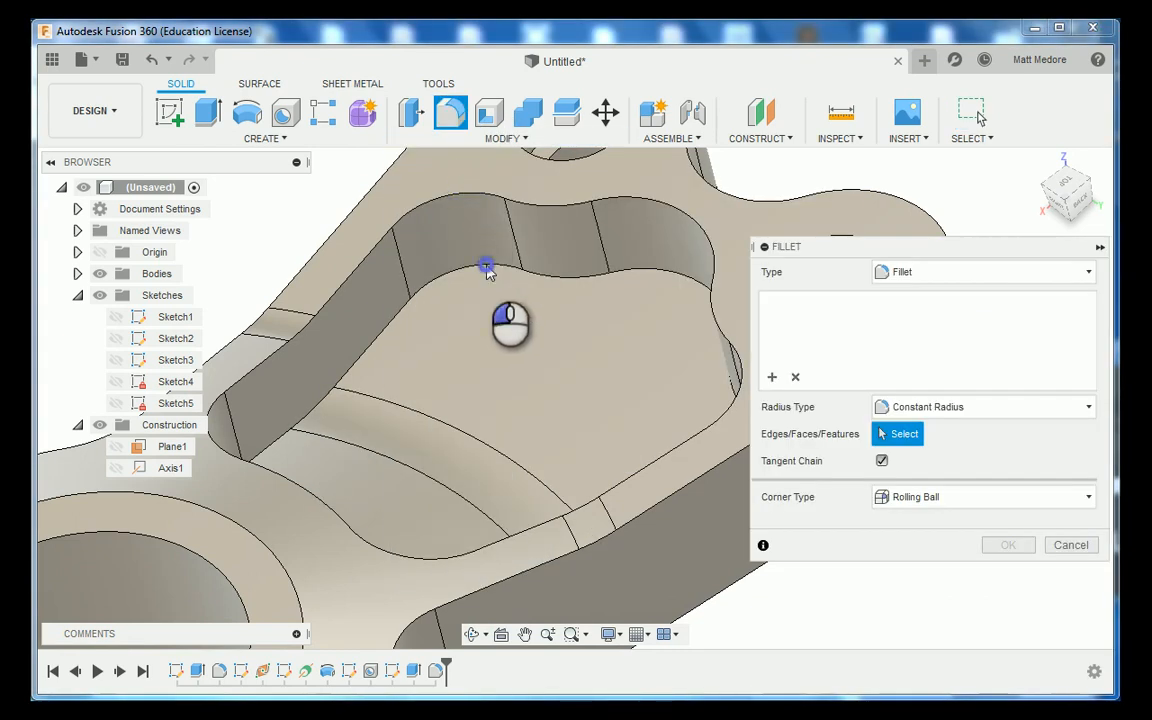
left_click(487, 270)
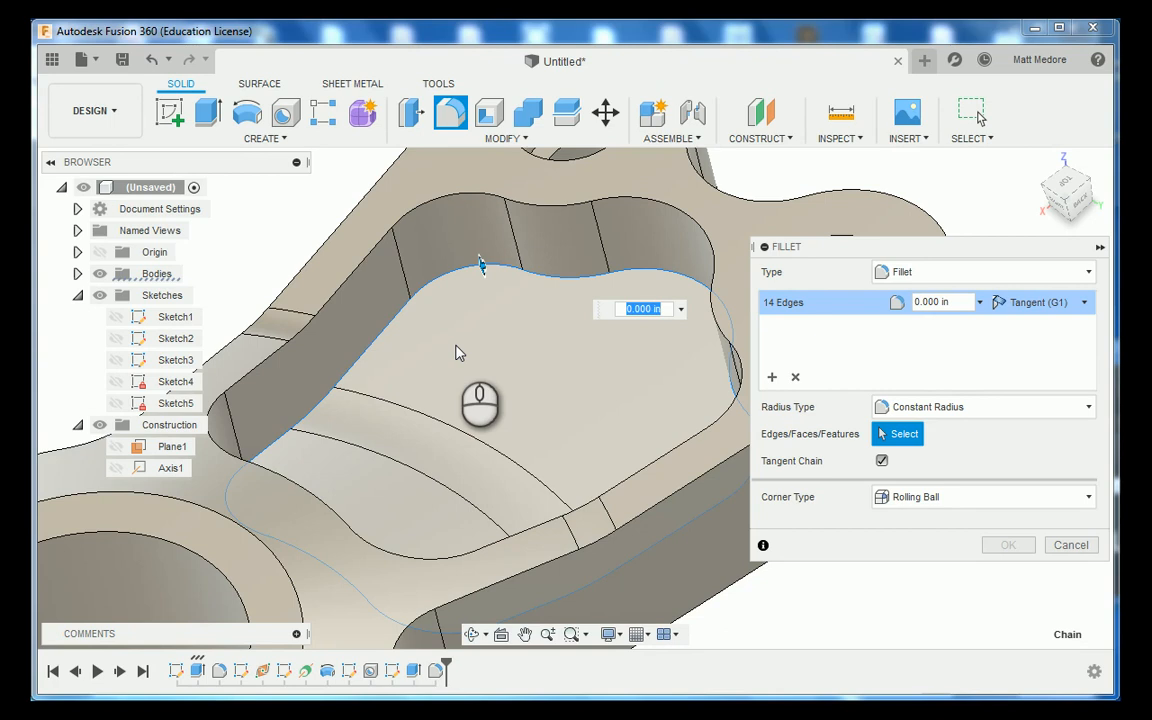
key("Return")
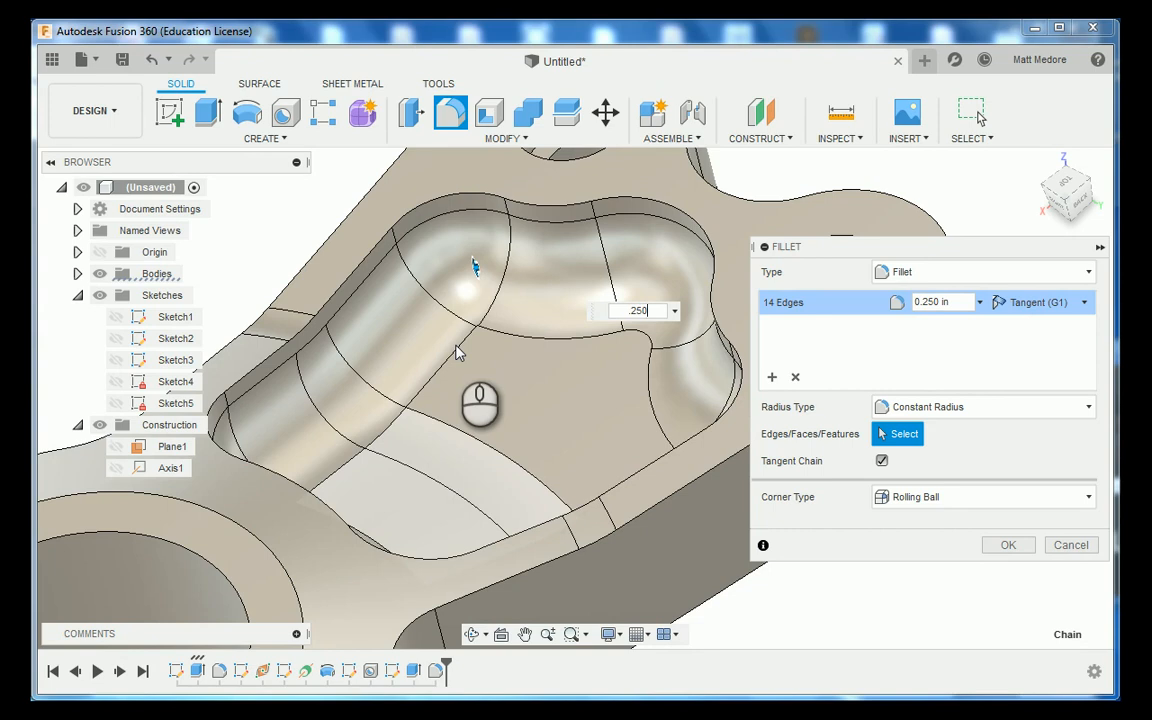
key("Return")
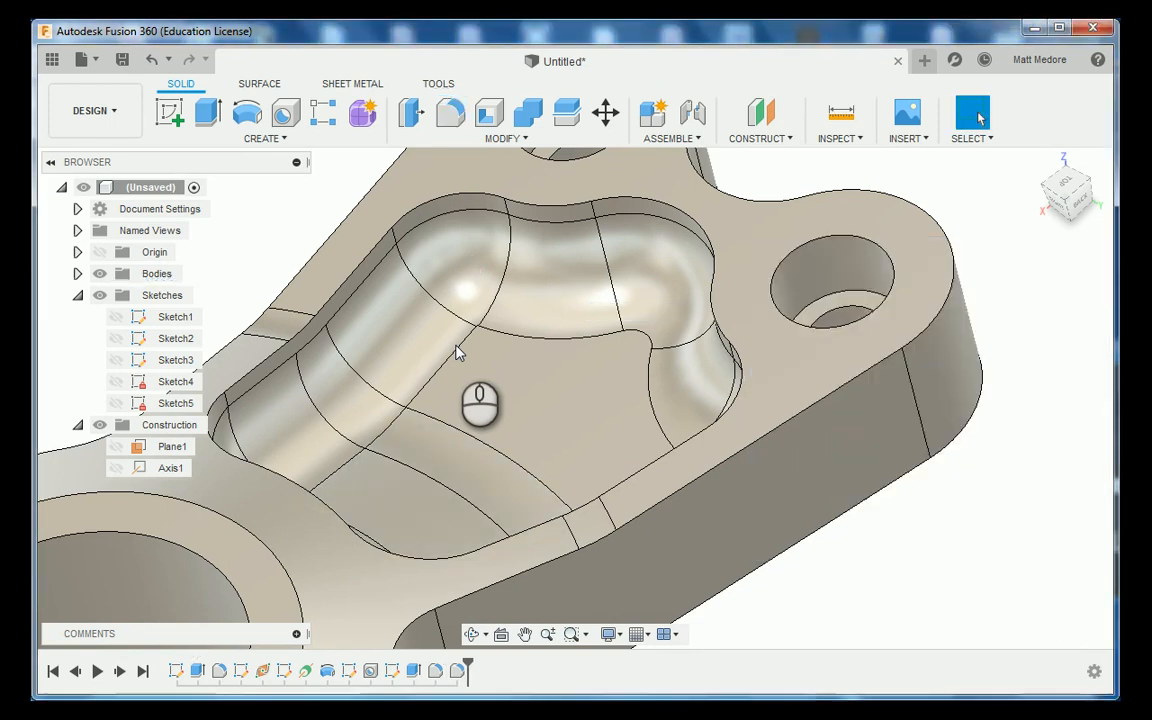
Examine the filleted pocket and the overall bracket from several angles and distances
scroll(456, 352, "down", 5)
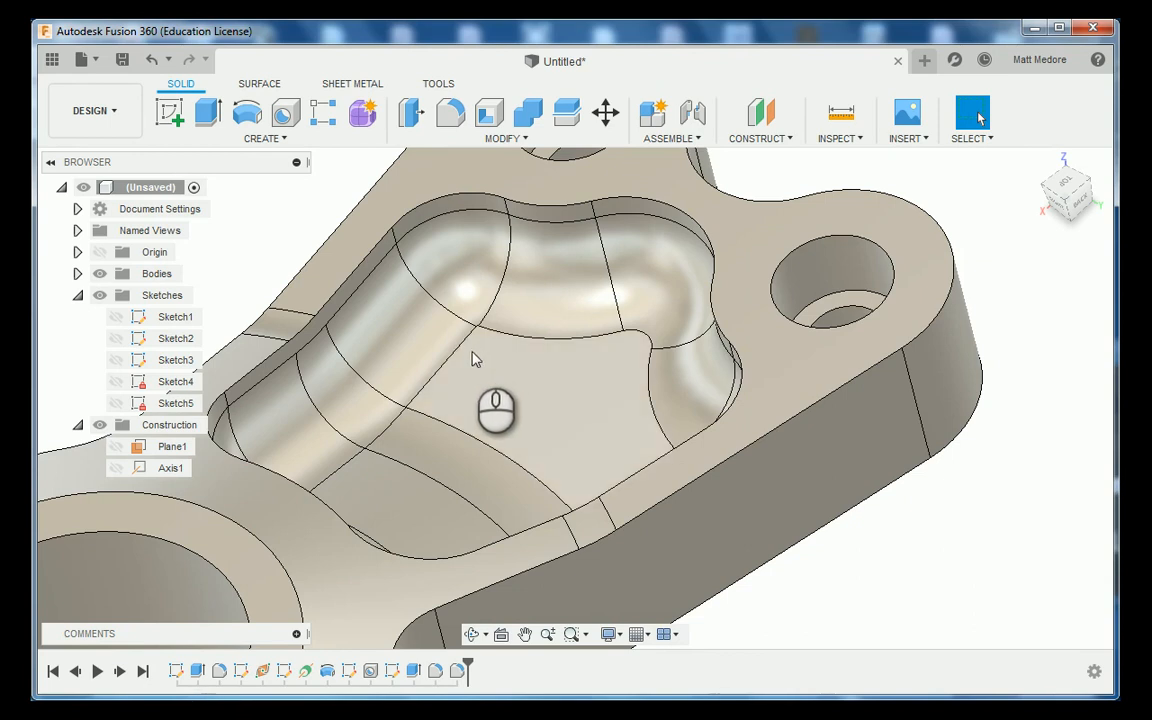
middle_click_drag(444, 350, 497, 299, "shift")
middle_click_drag(468, 258, 438, 391, "shift")
scroll(438, 392, "up", 5)
scroll(489, 364, "down", 4)
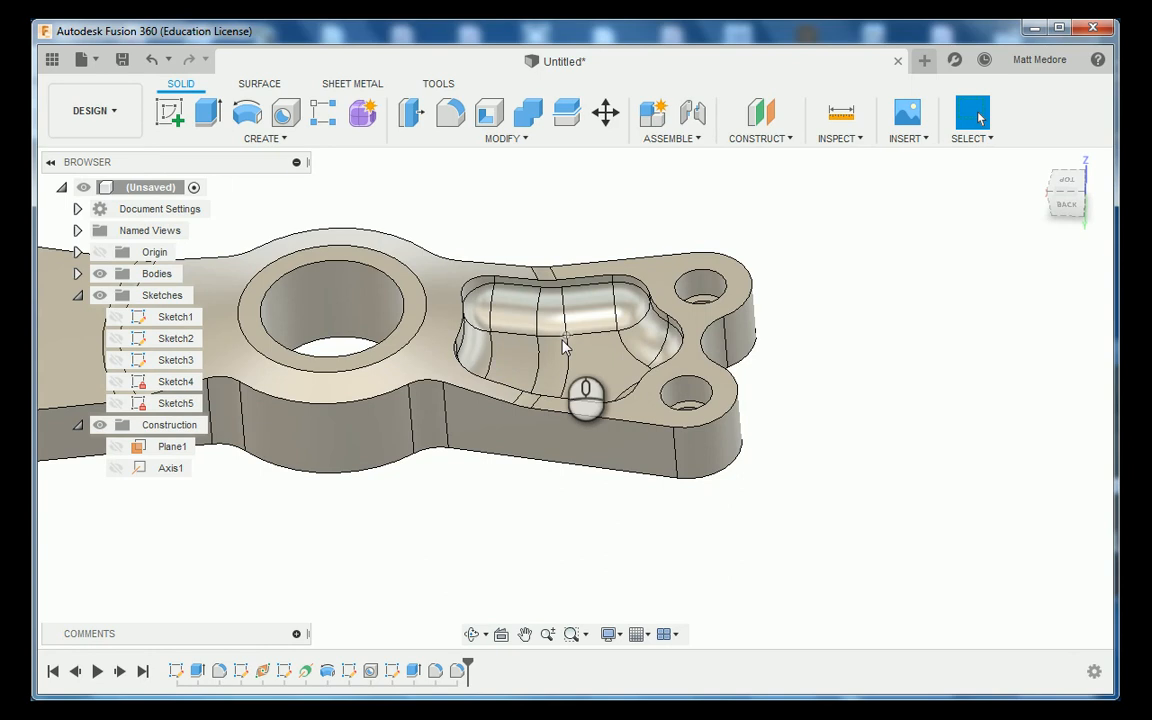
scroll(502, 375, "down", 5)
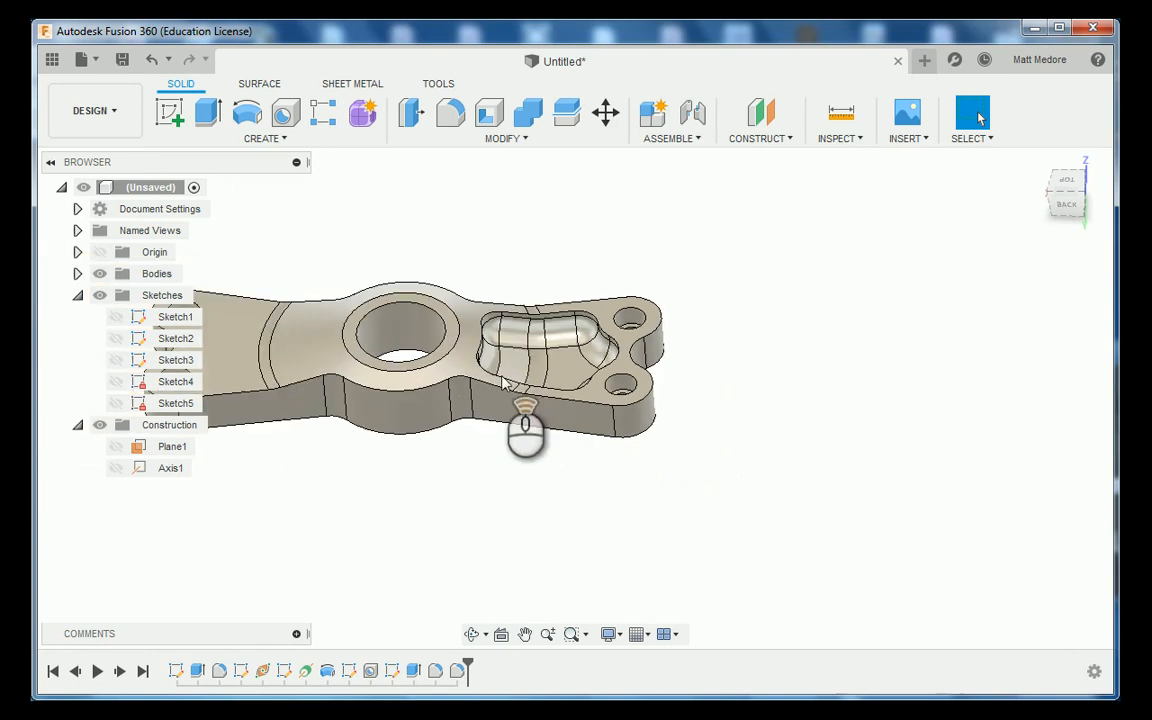
scroll(347, 258, "up", 2)
scroll(373, 282, "up", 4)
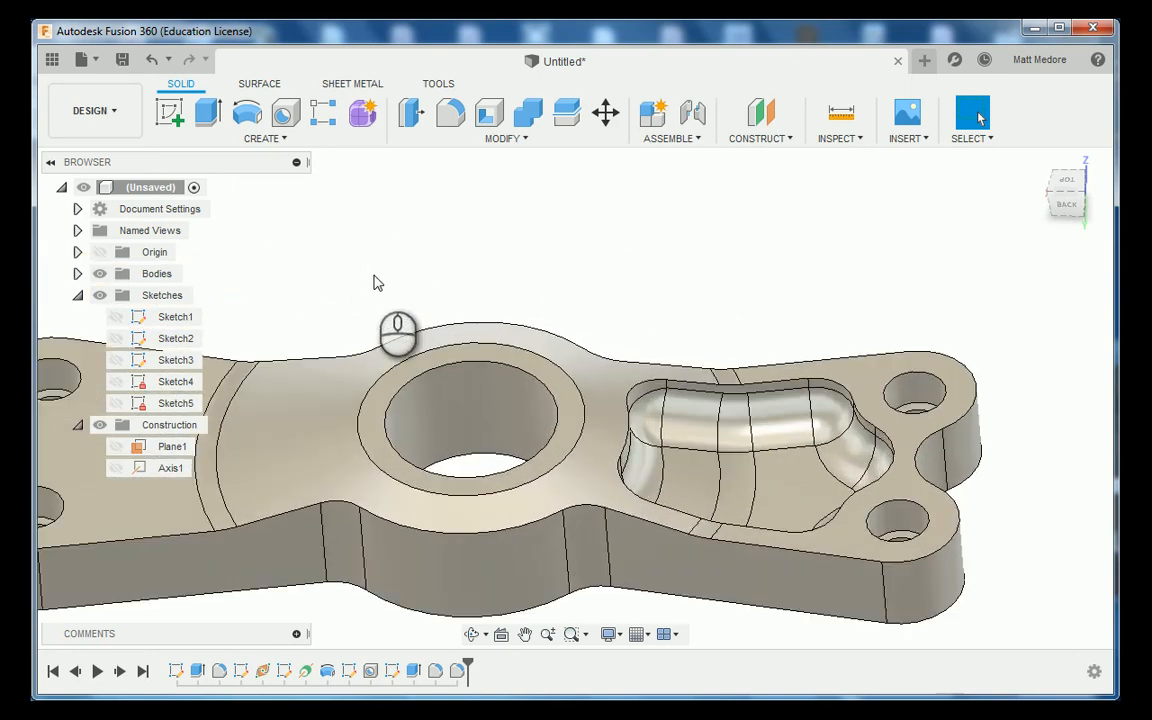
scroll(375, 285, "down", 5)
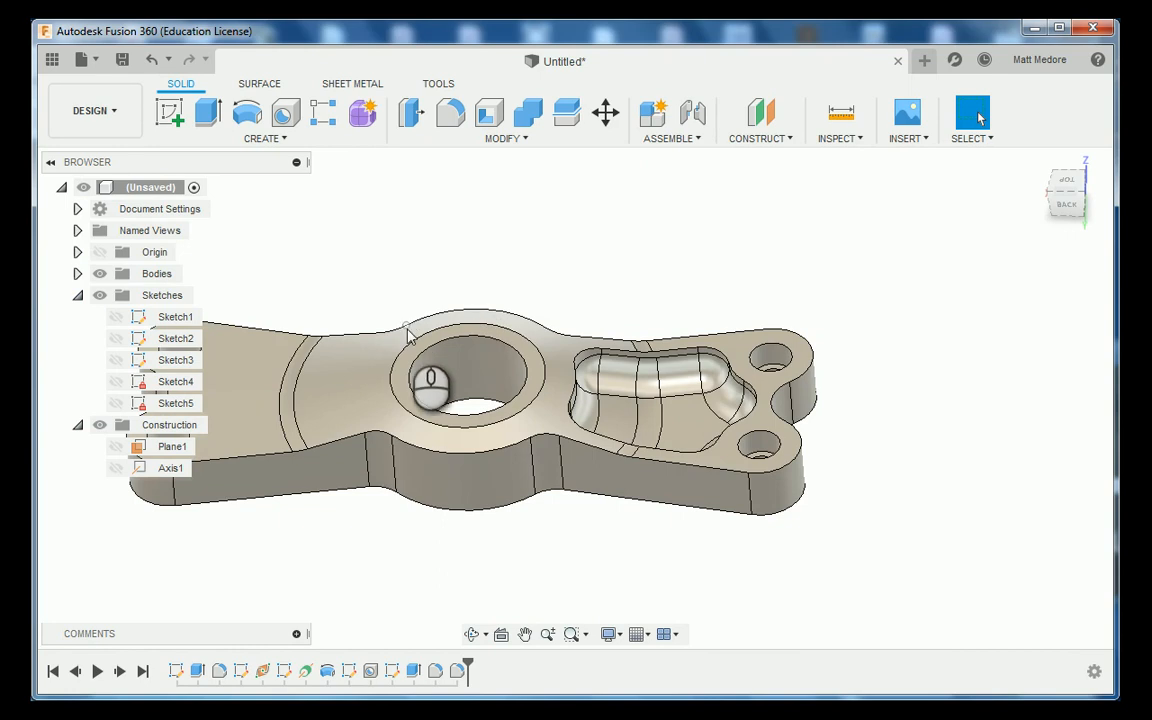
middle_click_drag(445, 283, 468, 395, "shift")
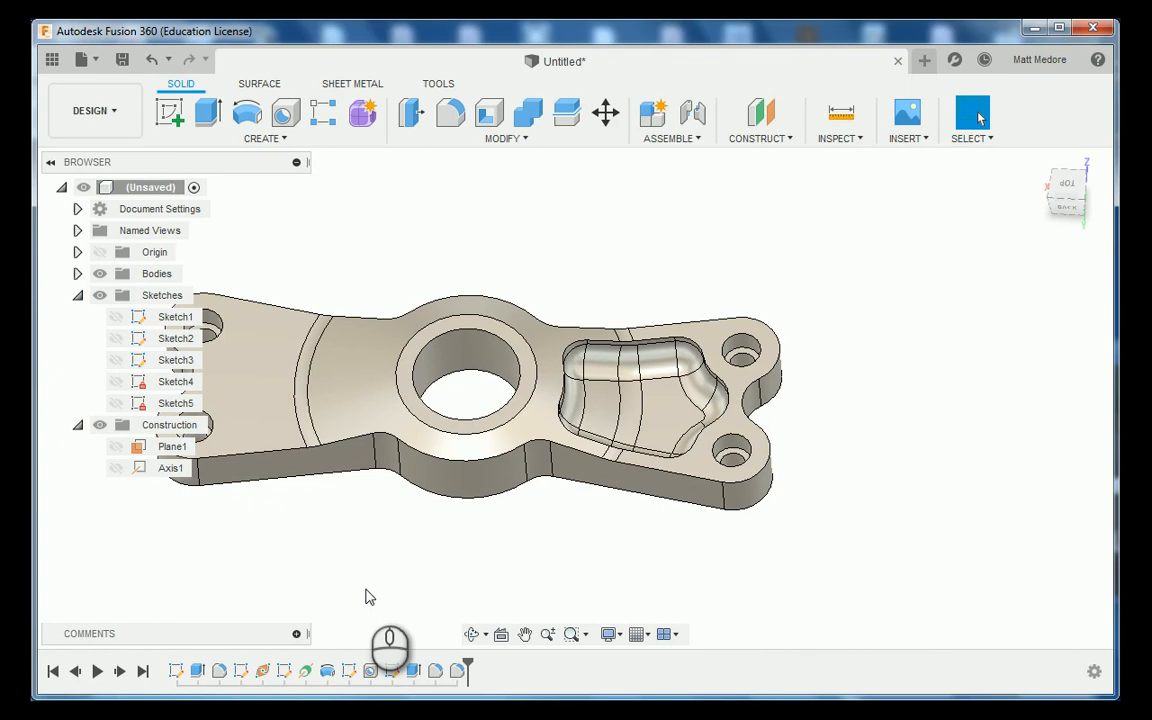
Sketch a horizontal line about 5.375 in long on the boss's top face, running from the bore's center out past the unpocketed end
scroll(373, 597, "up", 5)
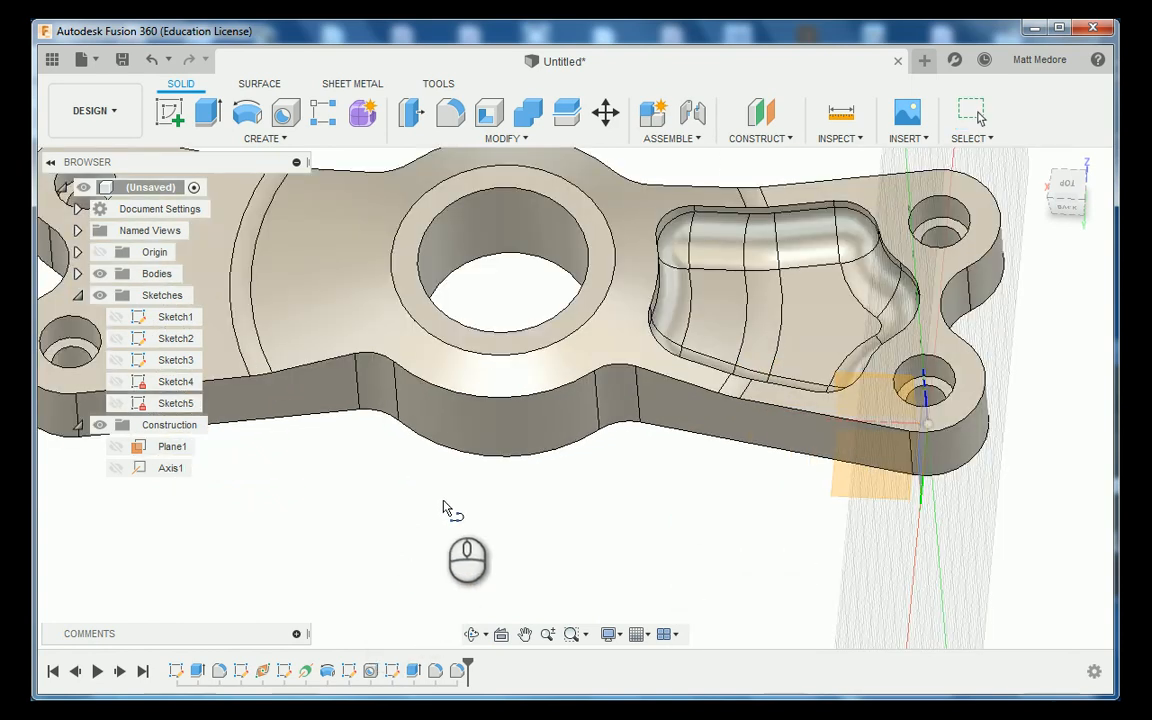
middle_click_drag(446, 509, 448, 341, "shift")
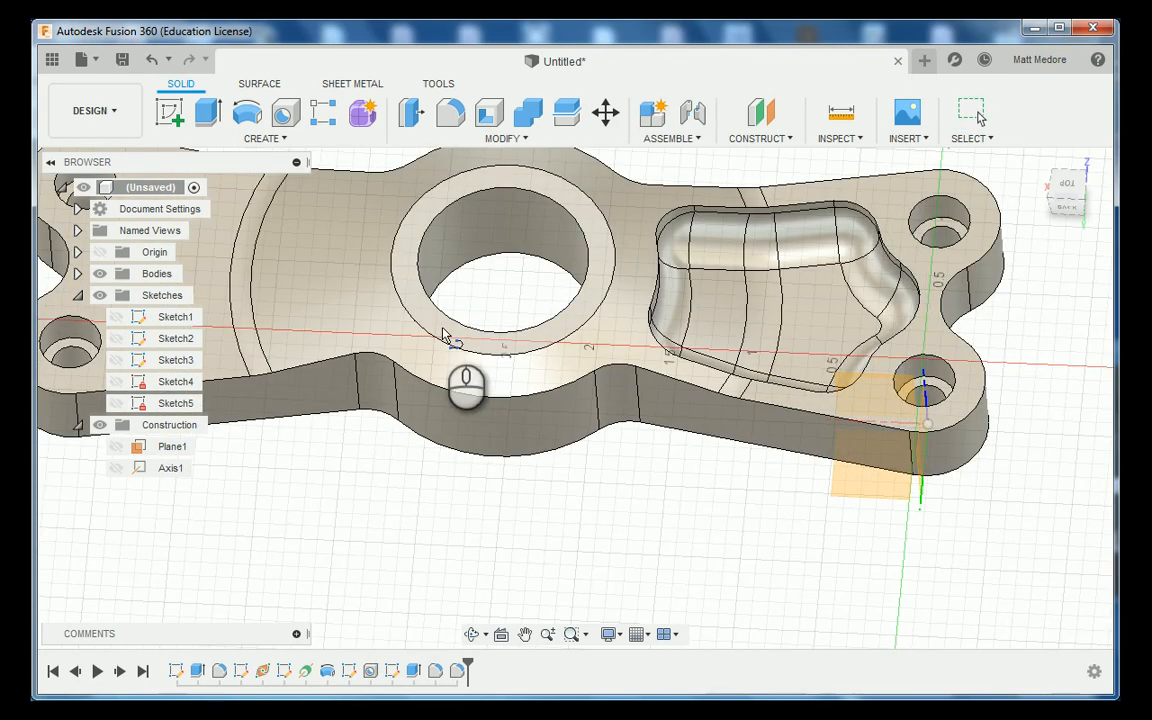
left_click(440, 331)
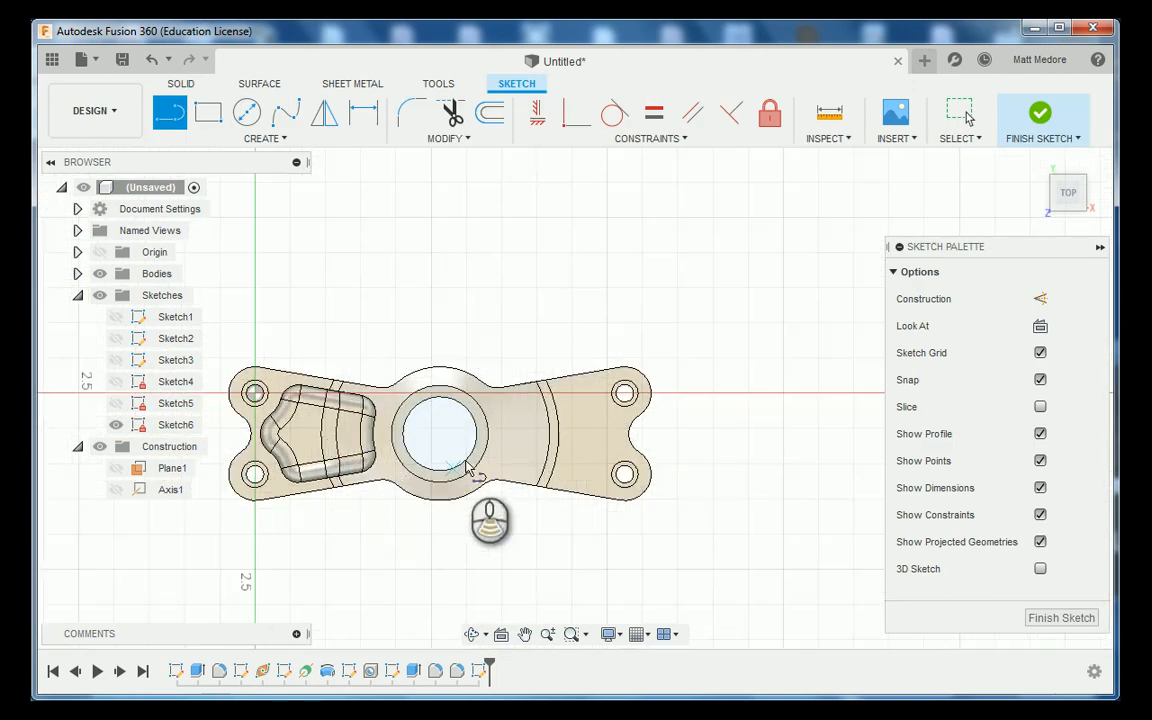
scroll(437, 432, "up", 3)
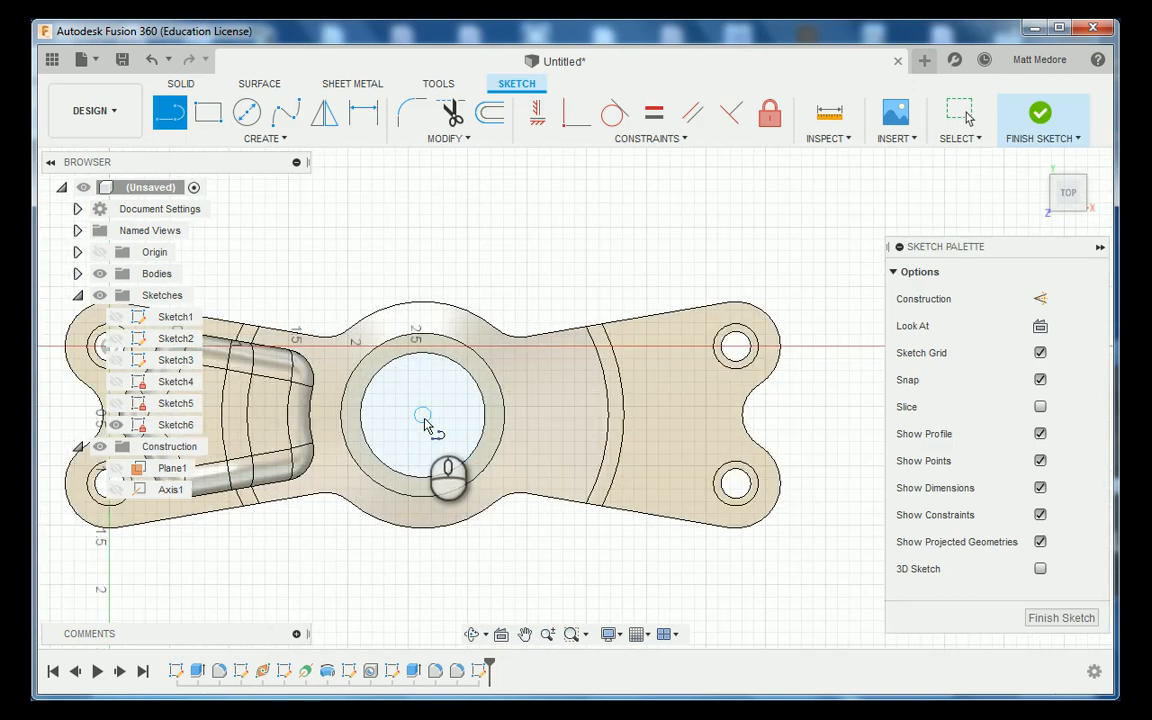
left_click(423, 416)
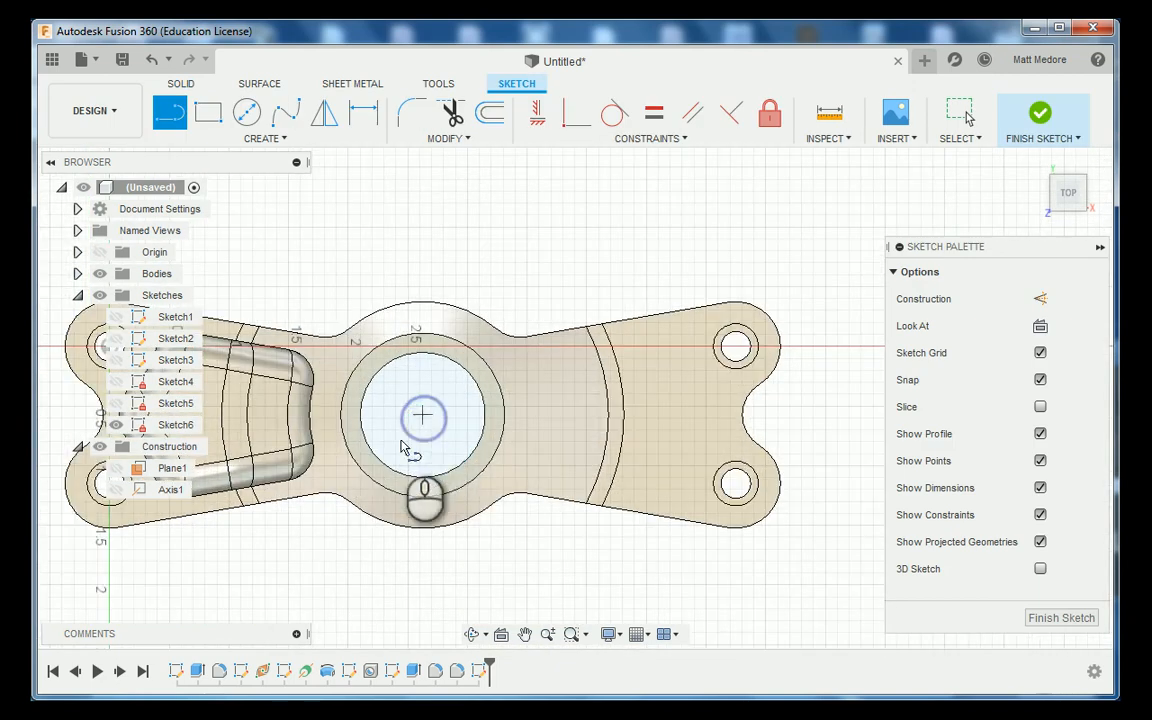
scroll(314, 470, "down", 5)
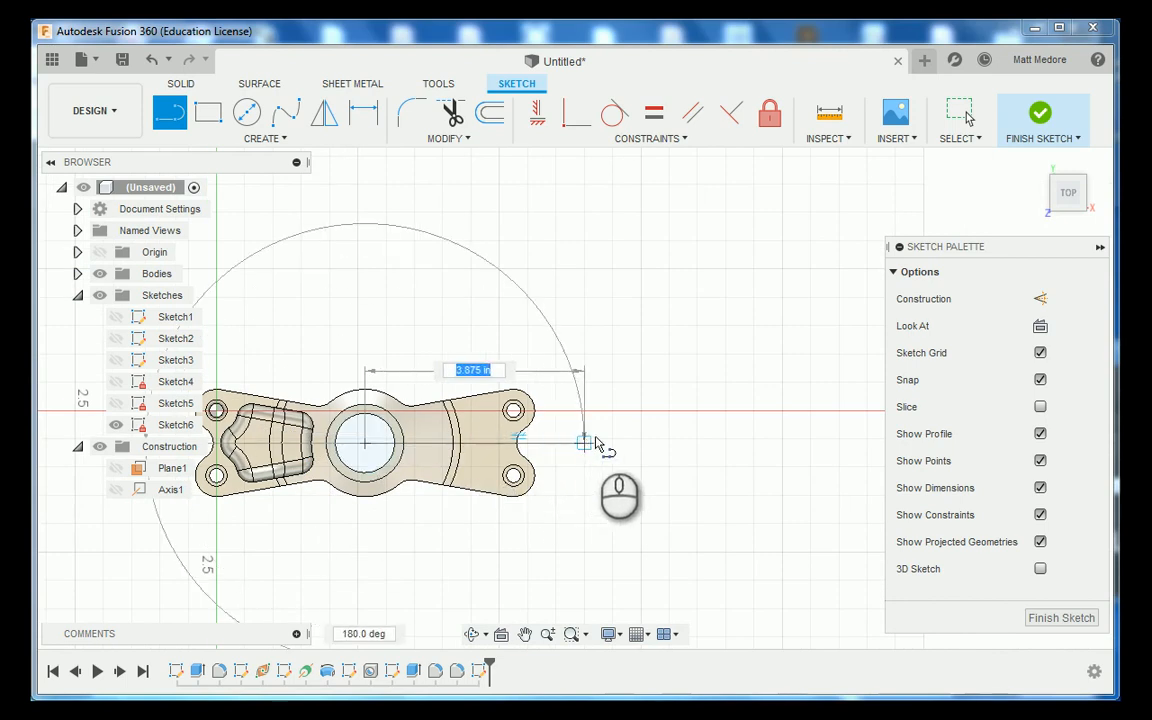
left_click(669, 444)
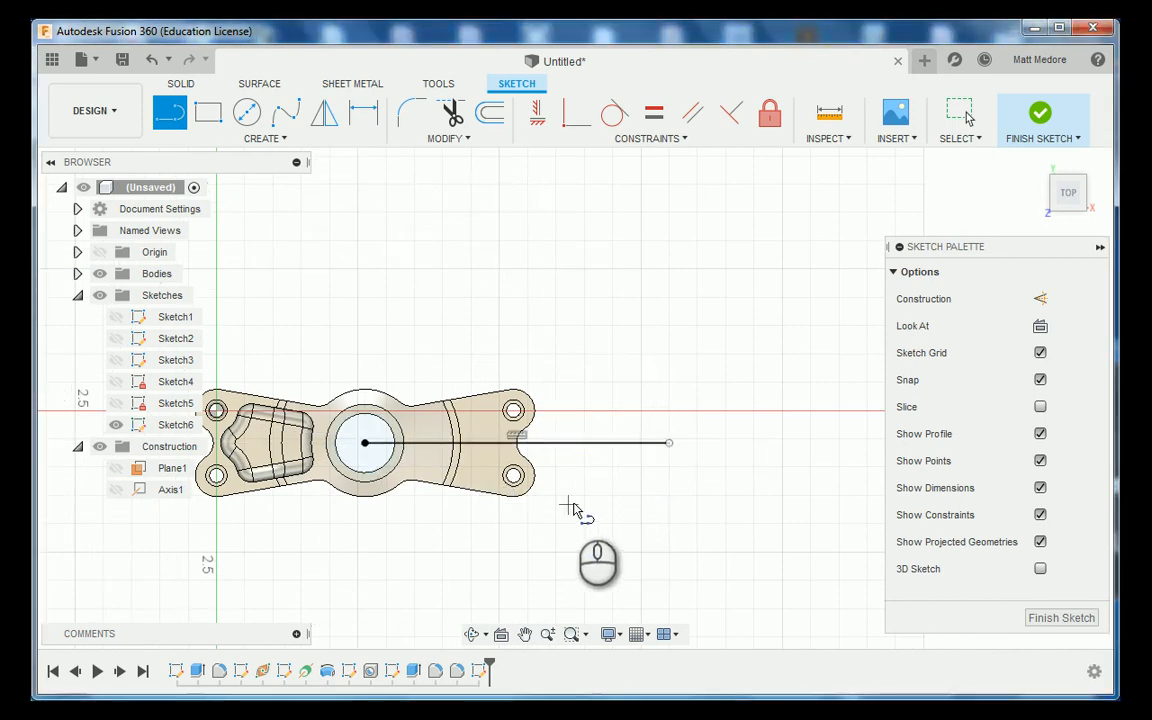
middle_click_drag(571, 504, 530, 465, "shift")
right_click(640, 345)
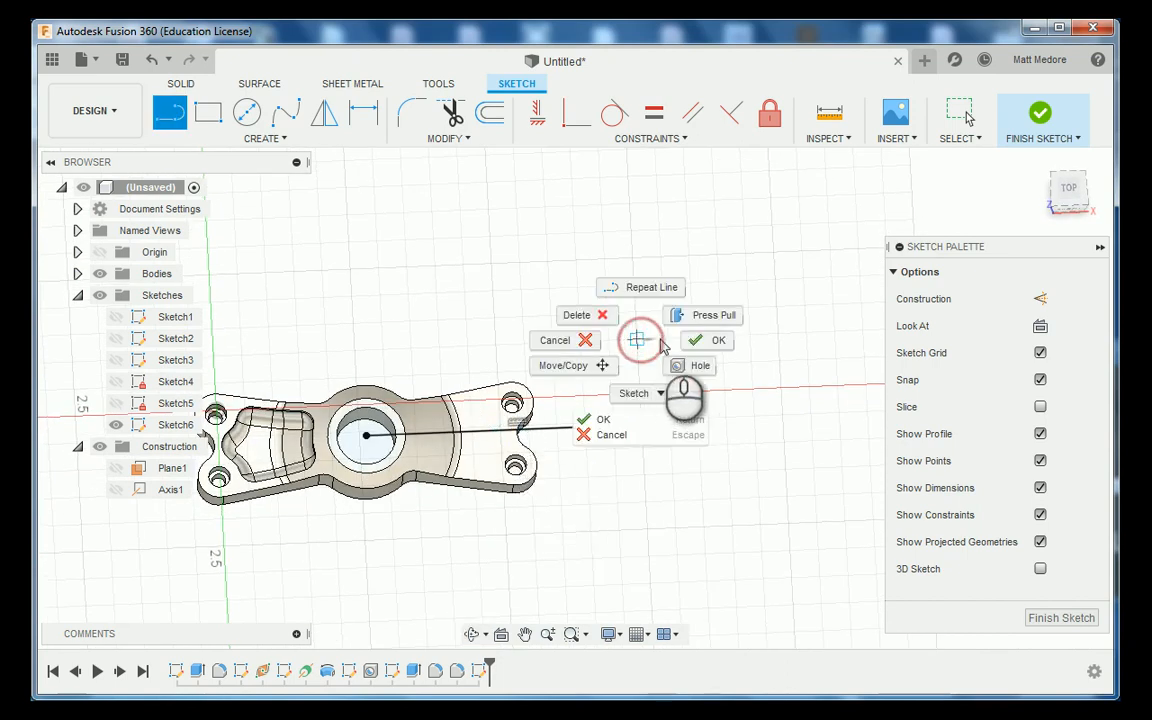
left_click(727, 391)
Convert the horizontal line from the bore's center to construction geometry and finish the sketch
scroll(522, 425, "up", 3)
scroll(522, 425, "up", 2)
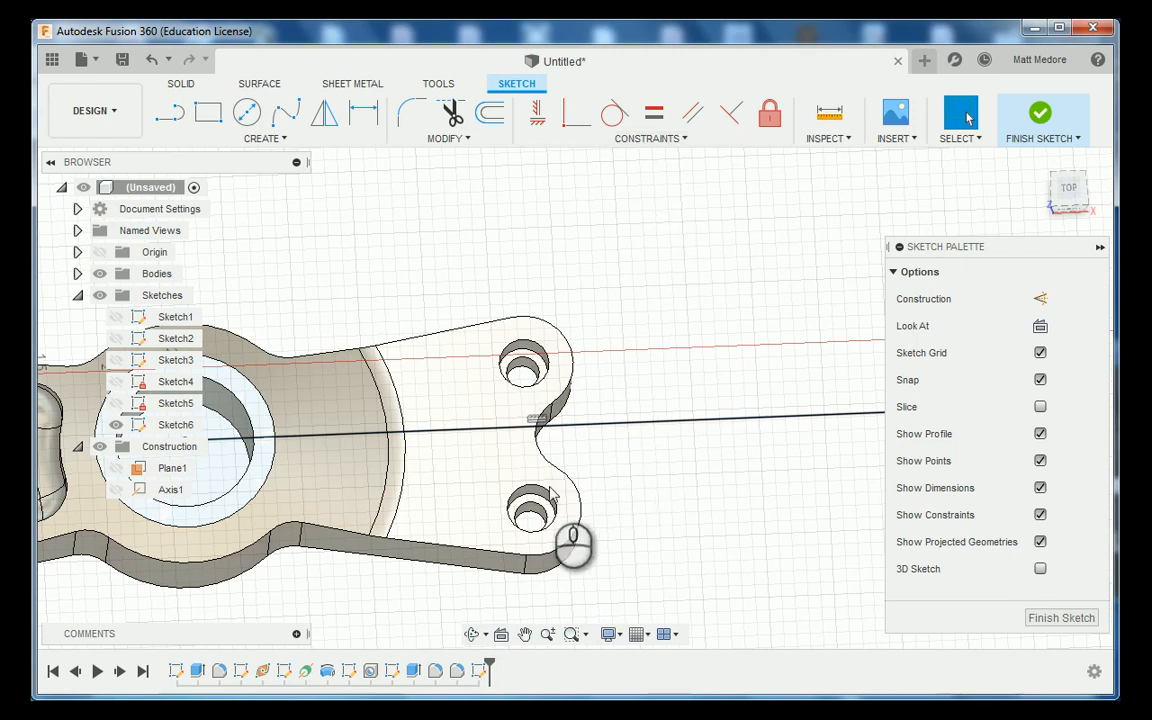
scroll(550, 487, "down", 2)
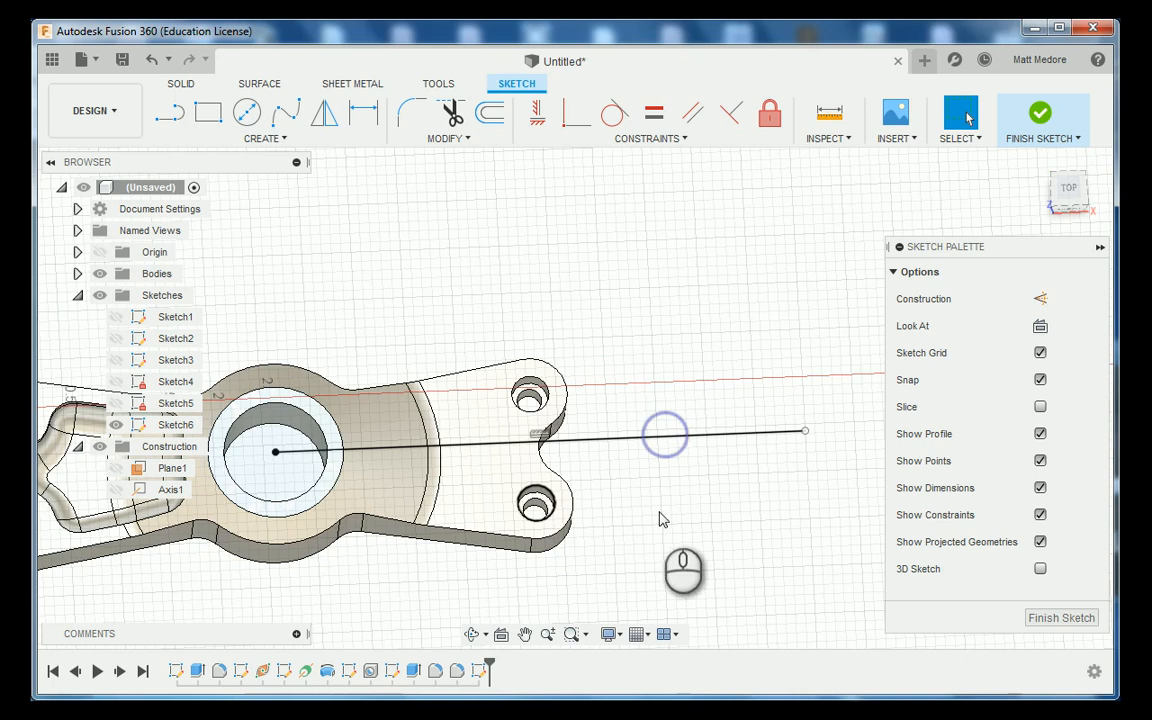
scroll(668, 445, "down", 2)
left_click(660, 445)
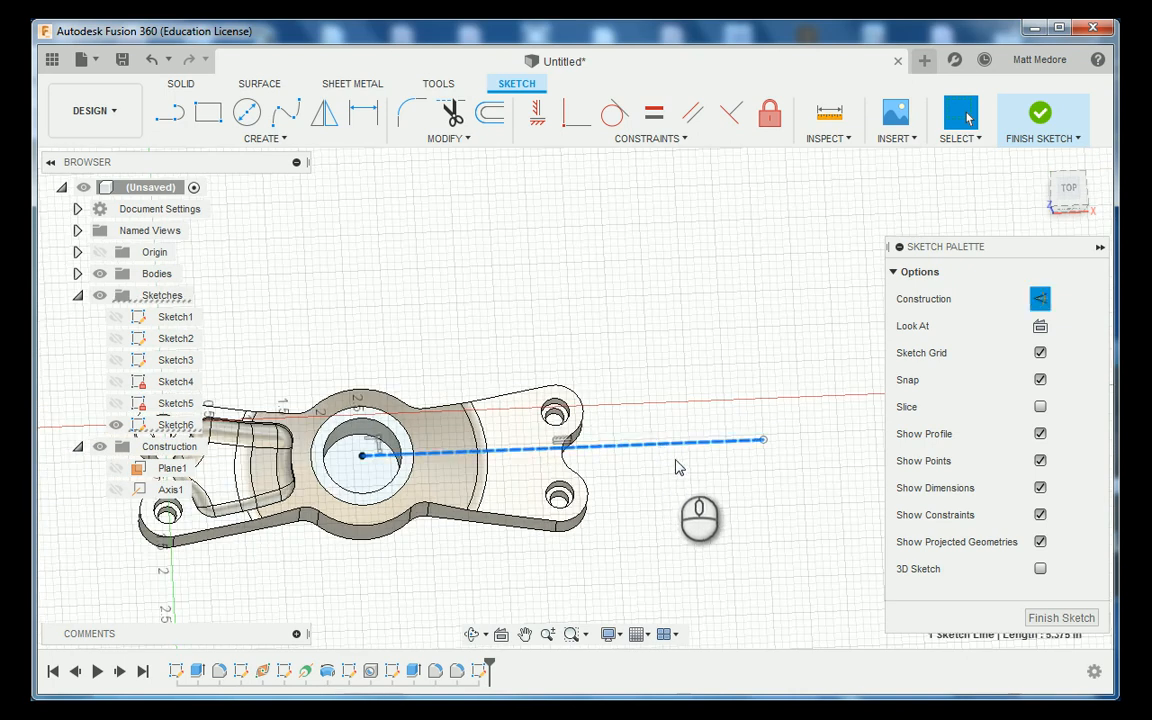
mouse_move(705, 486)
middle_mouse_down("shift")
mouse_move(700, 450)
mouse_move(699, 465)
middle_mouse_up("shift")
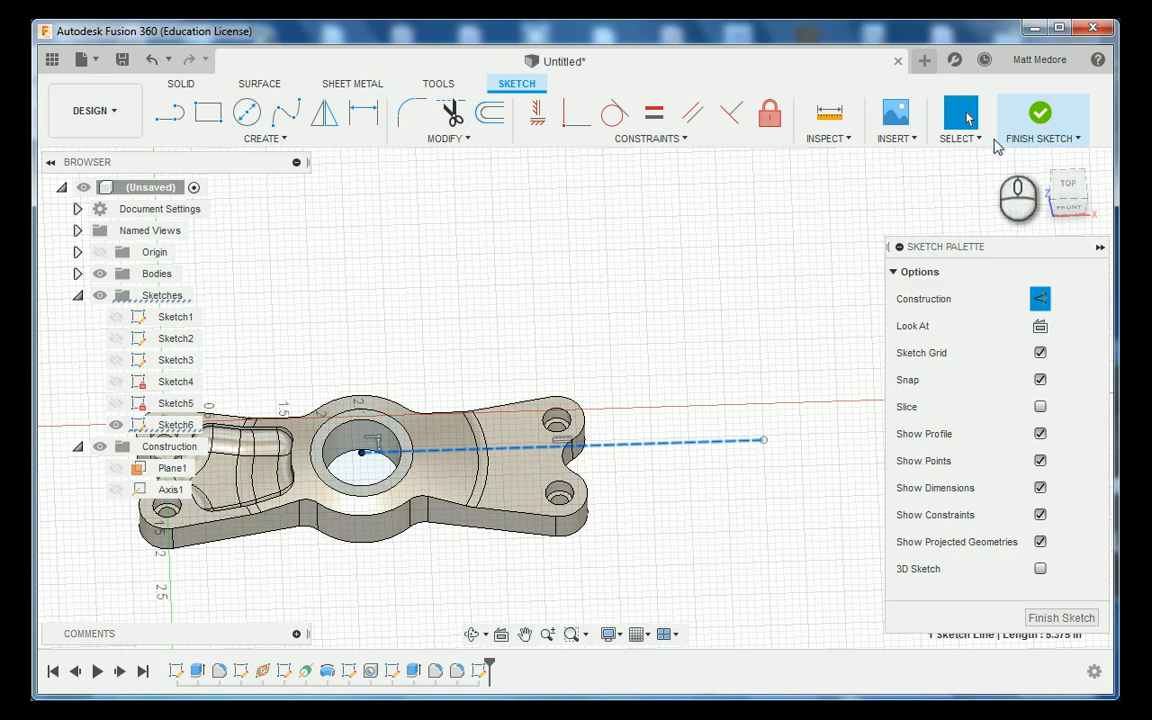
left_click(1036, 122)
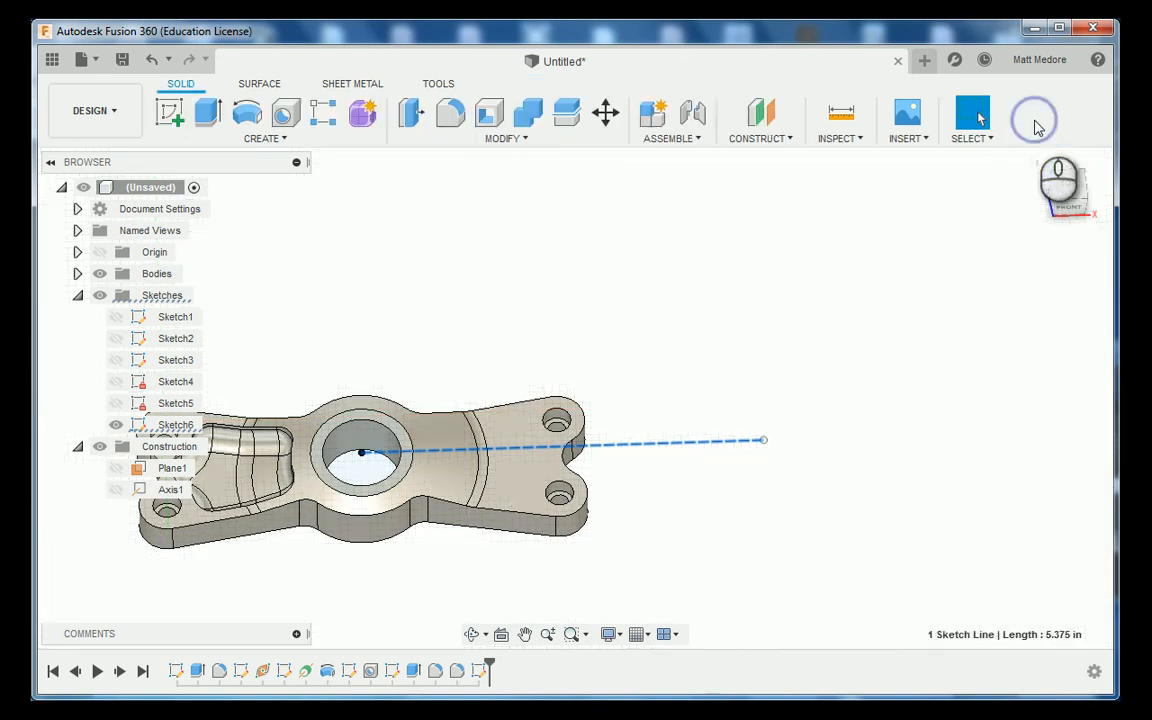
Create a plane along the construction line at a proportional distance of 0, passing through the bore's center
left_click(762, 139)
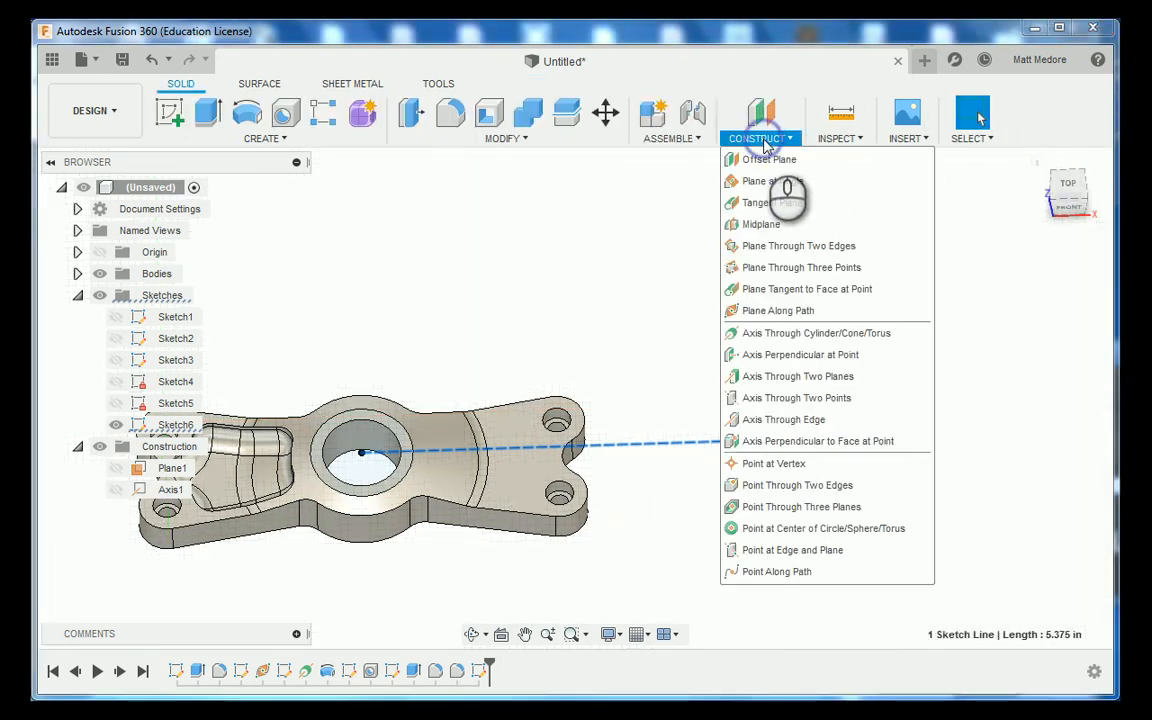
left_click(757, 311)
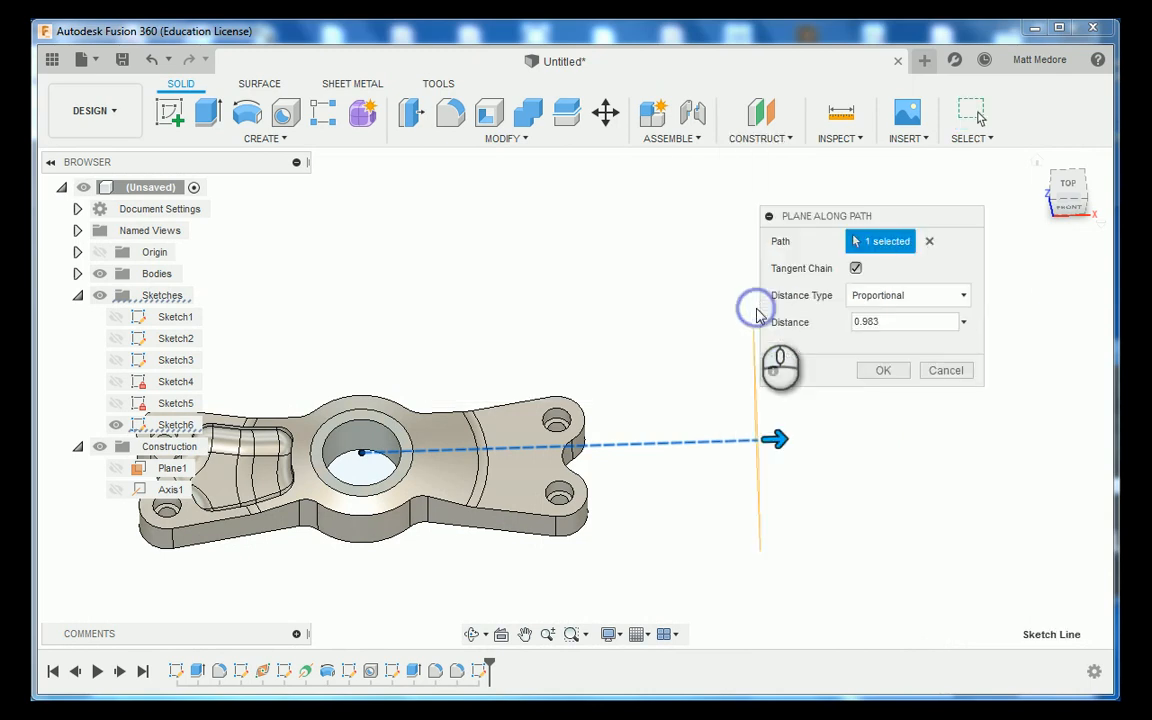
left_click_drag(892, 331, 847, 333)
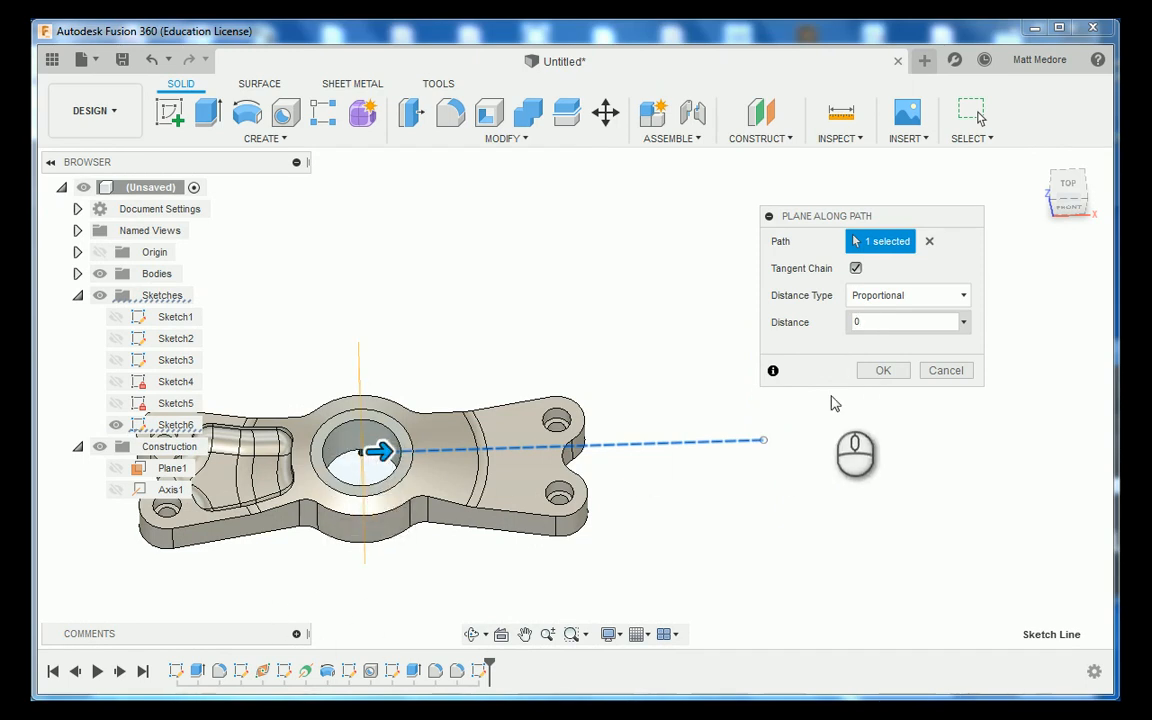
left_click(874, 372)
scroll(445, 585, "down", 5)
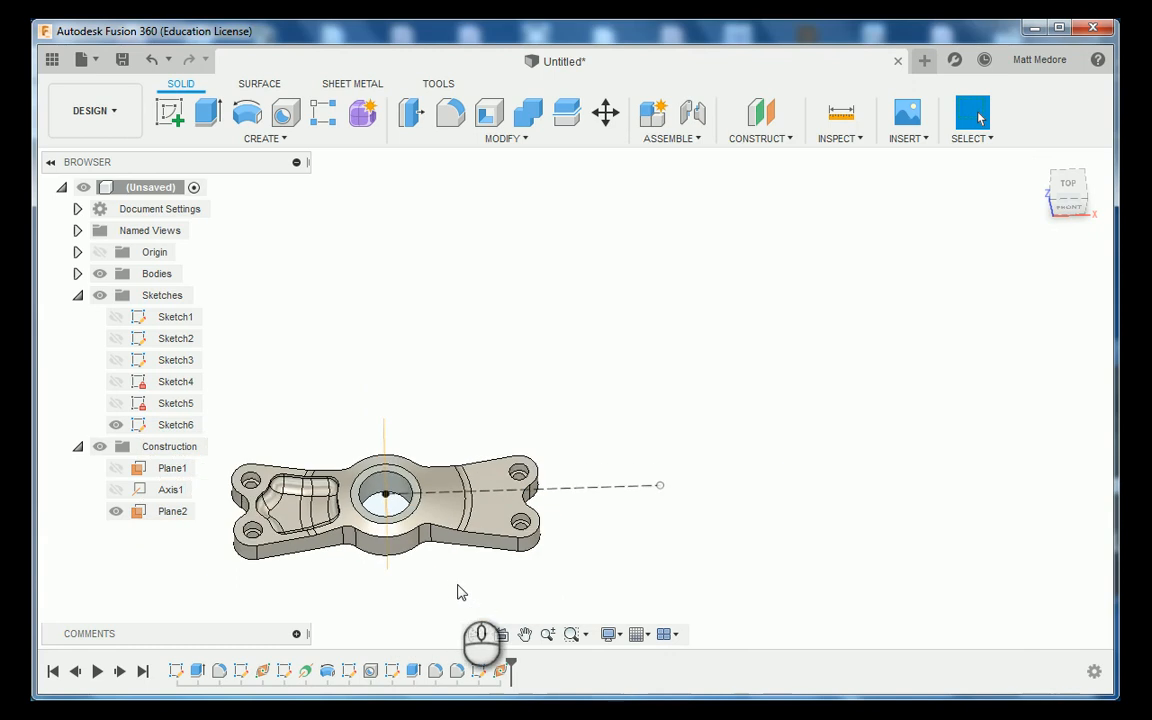
scroll(275, 618, "up", 1)
scroll(370, 600, "up", 4)
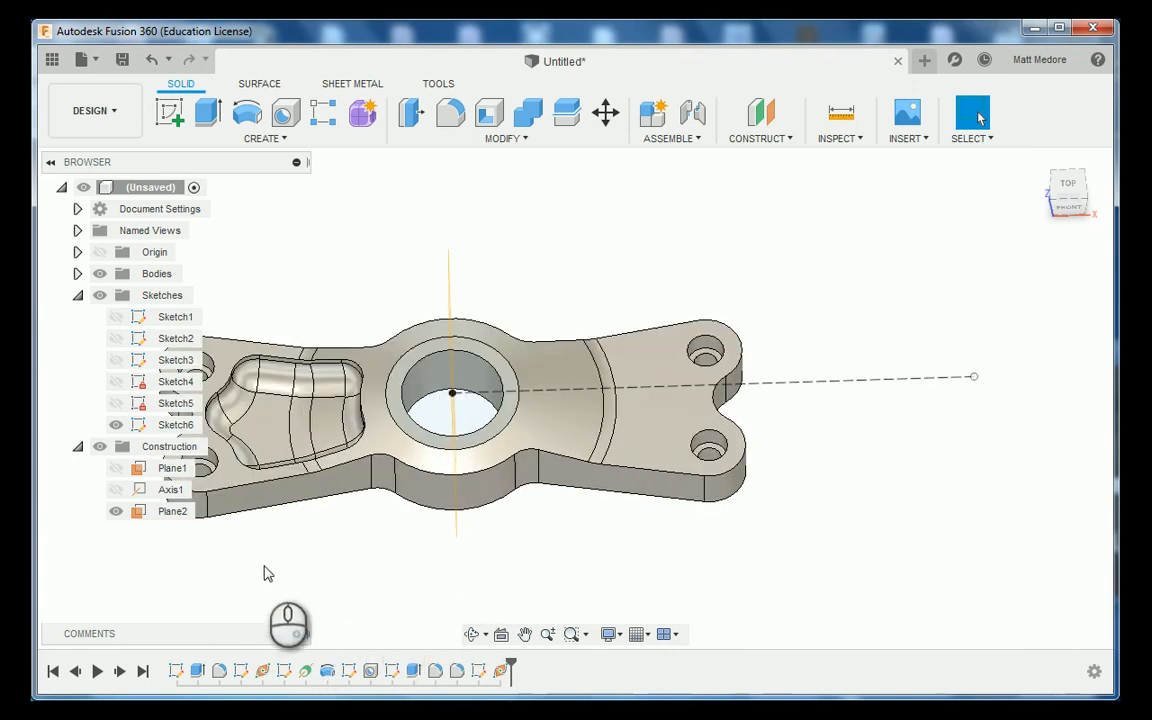
Show Plane1 to compare its orientation with the new plane, and hide it again together with Sketch6
left_click(116, 468)
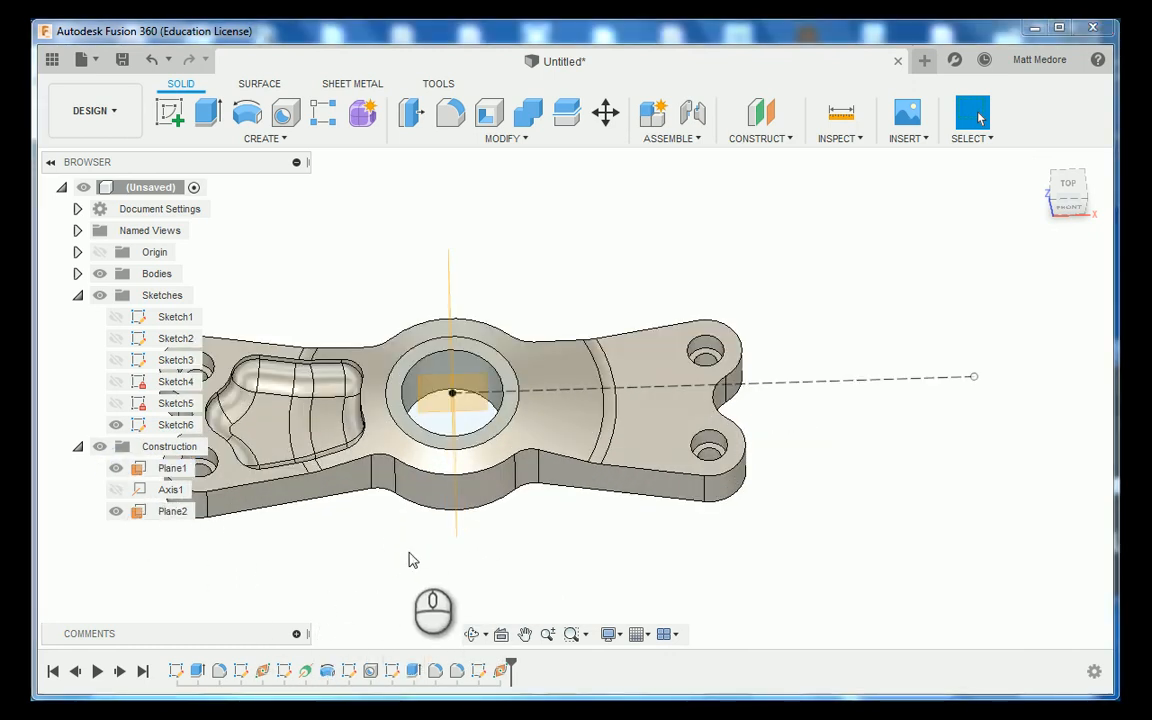
mouse_move(411, 558)
middle_mouse_down("shift")
mouse_move(463, 509)
mouse_move(484, 508)
mouse_move(442, 496)
mouse_move(391, 512)
mouse_move(427, 517)
mouse_move(401, 532)
mouse_move(406, 552)
middle_mouse_up("shift")
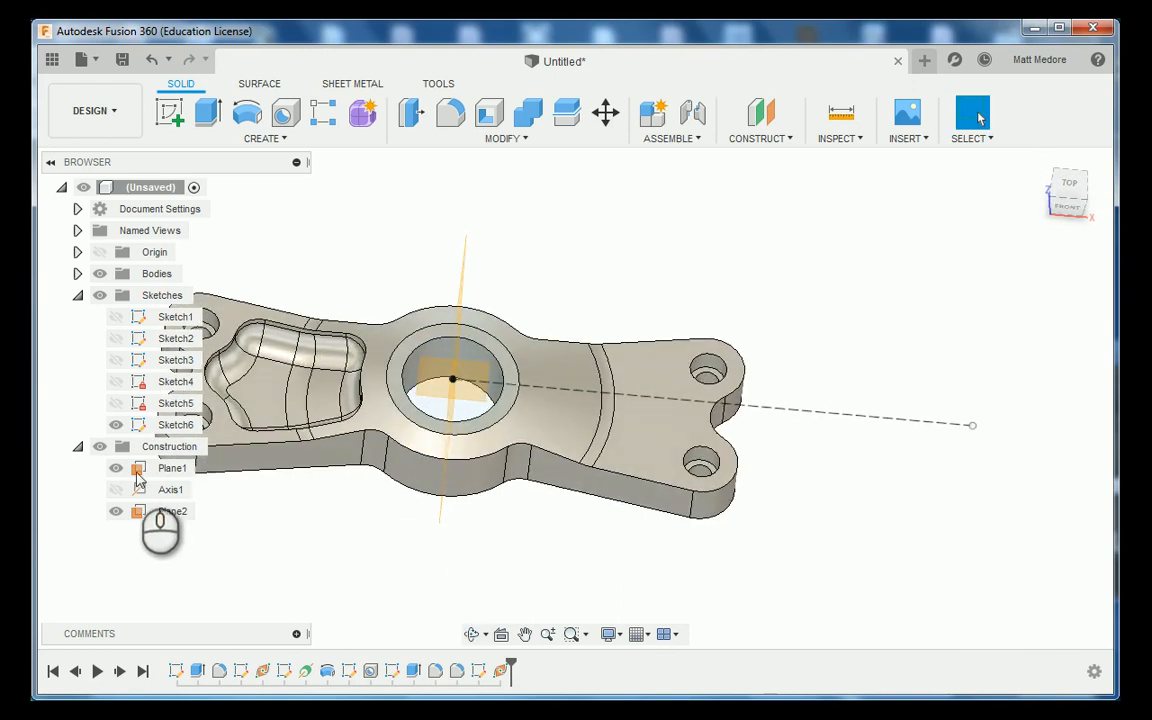
left_click(117, 469)
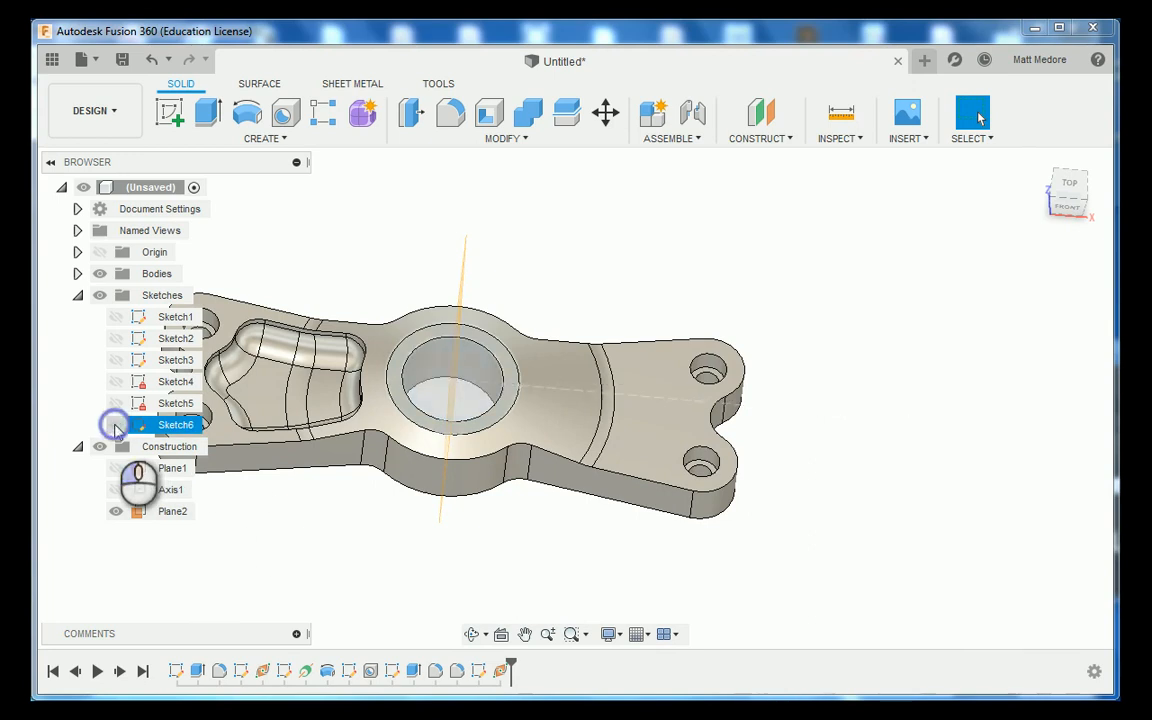
mouse_move(404, 519)
middle_mouse_down("shift")
mouse_move(468, 509)
mouse_move(373, 548)
mouse_move(350, 530)
middle_mouse_up("shift")
Mirror the pocket's extruded cut and its two fillets as features across Plane2 to the opposite end, using the Adjust compute option
left_click(258, 141)
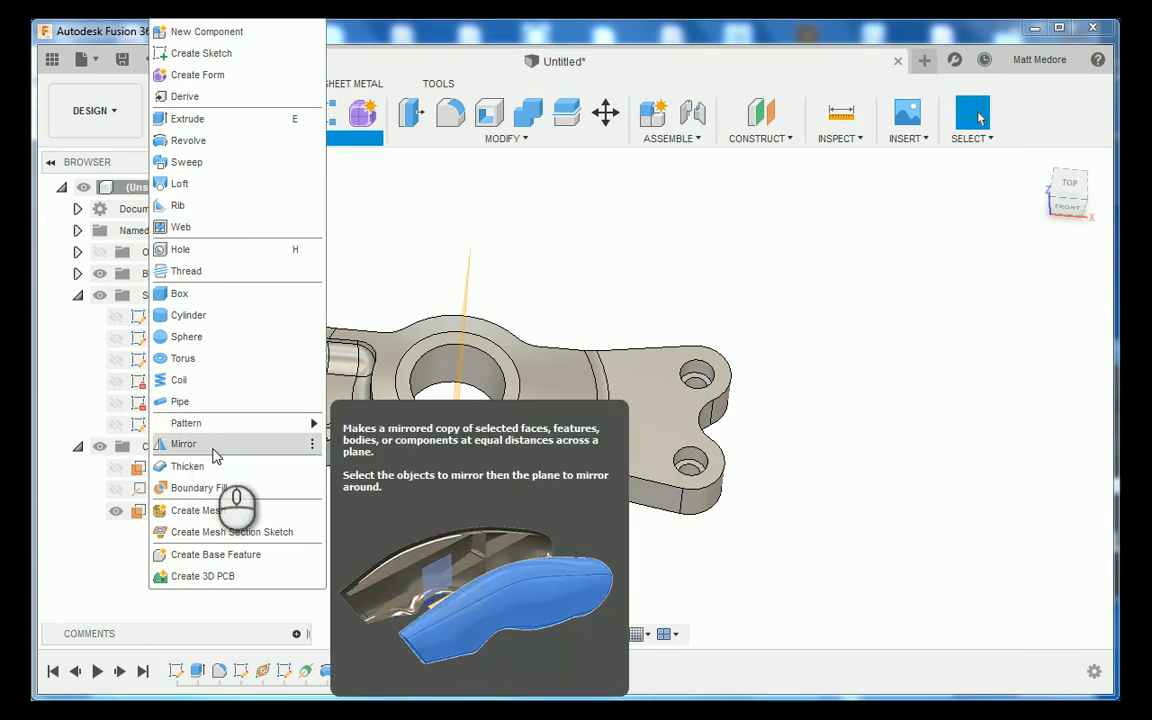
left_click(213, 451)
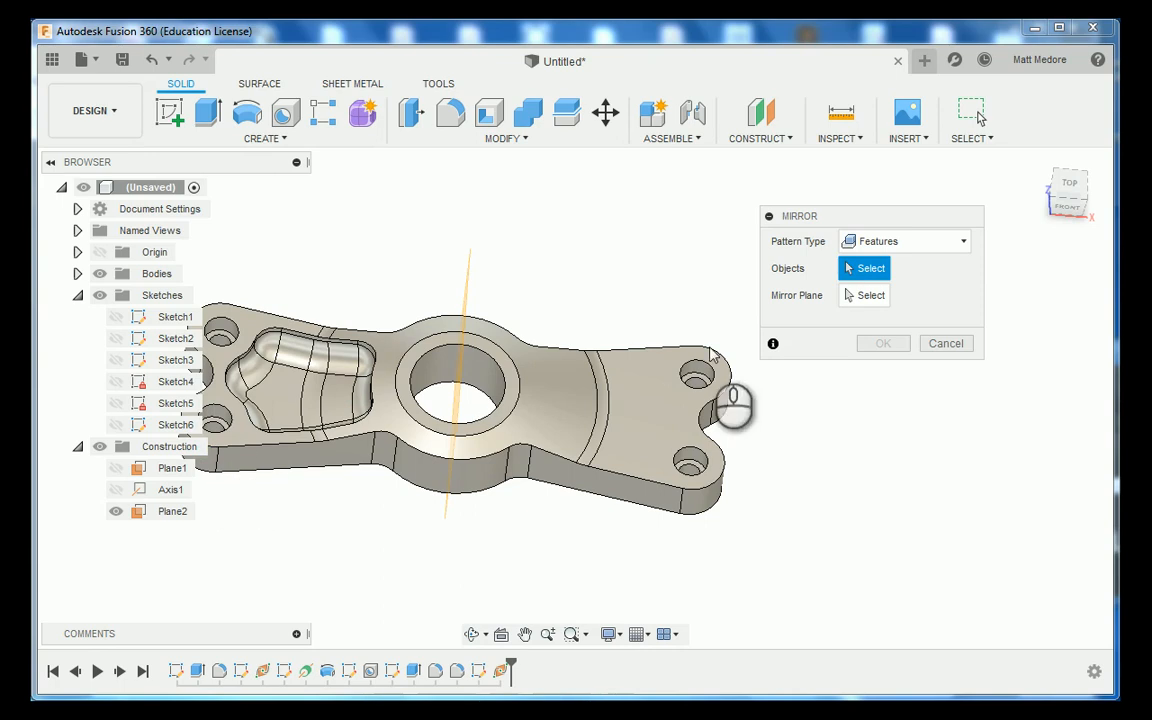
left_click(910, 243)
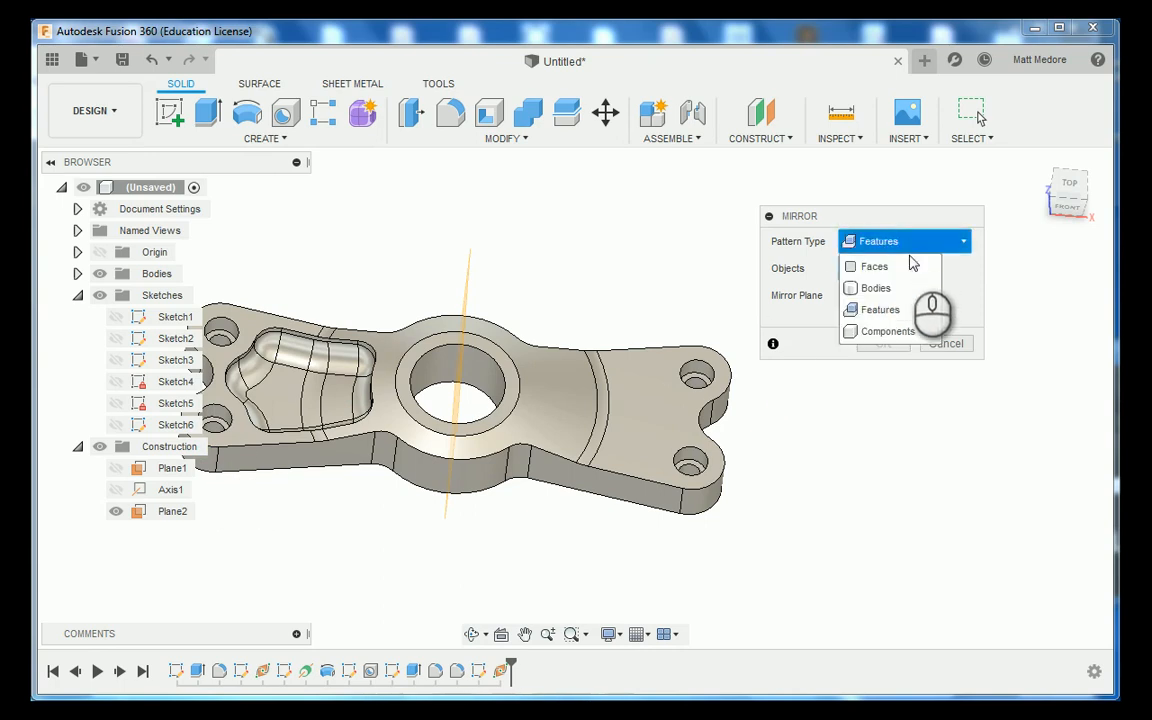
left_click(880, 310)
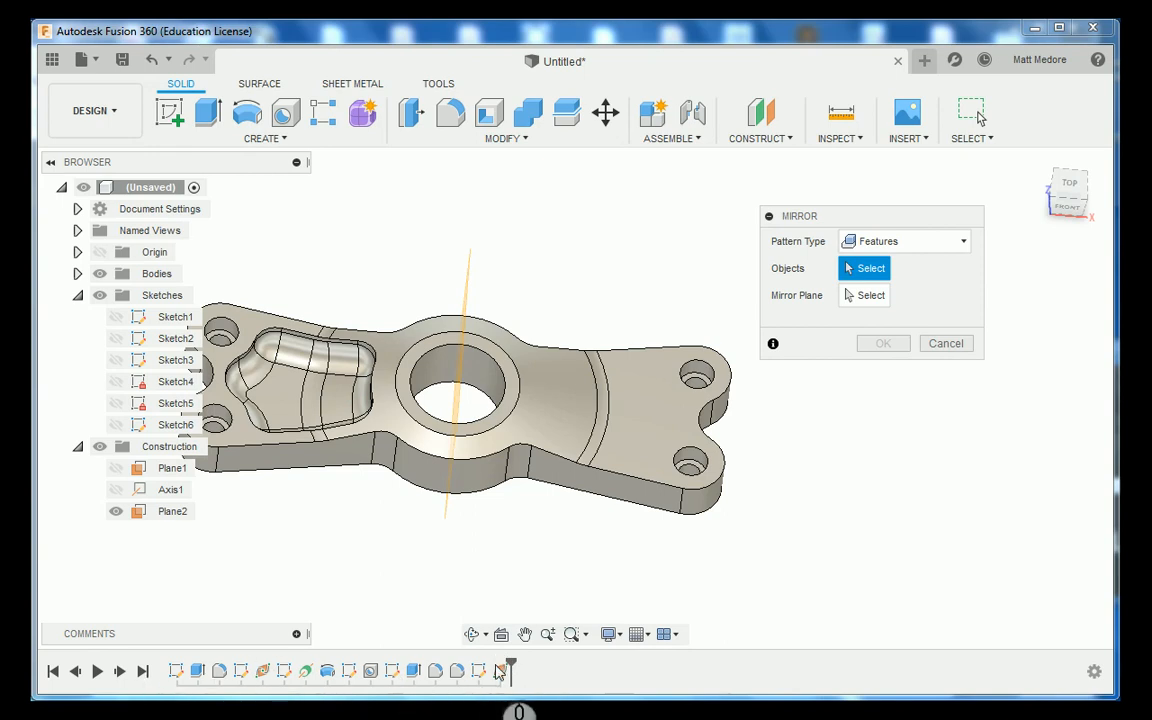
left_click(412, 673)
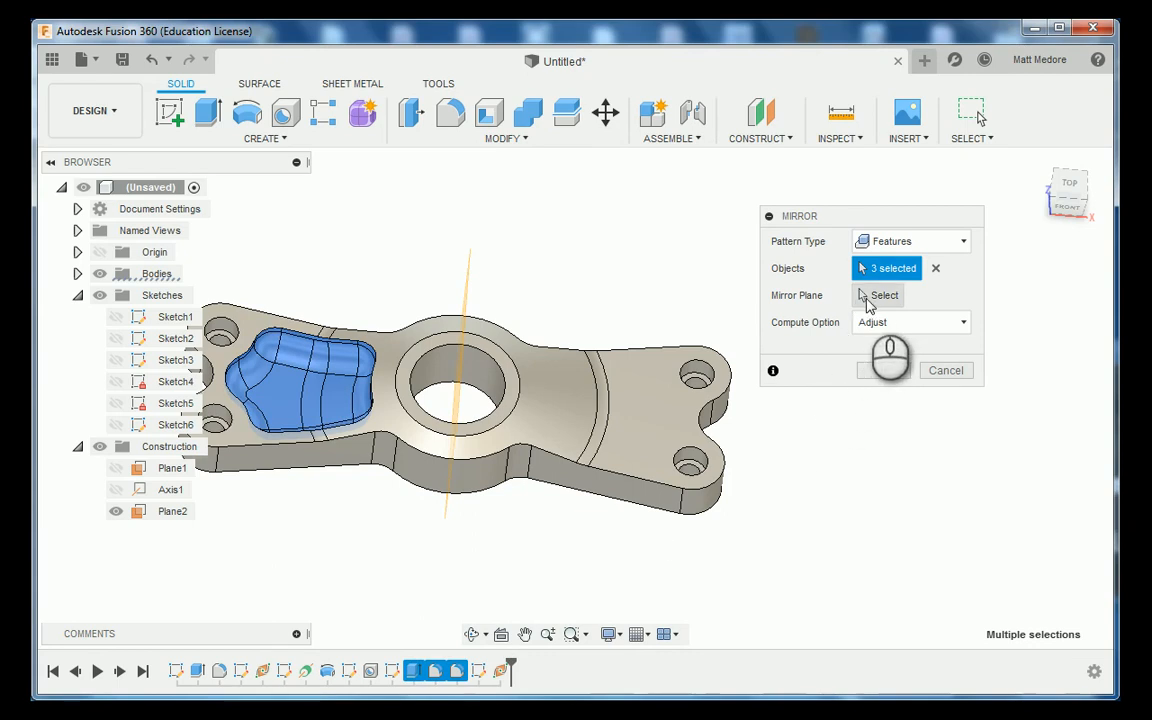
left_click(866, 296)
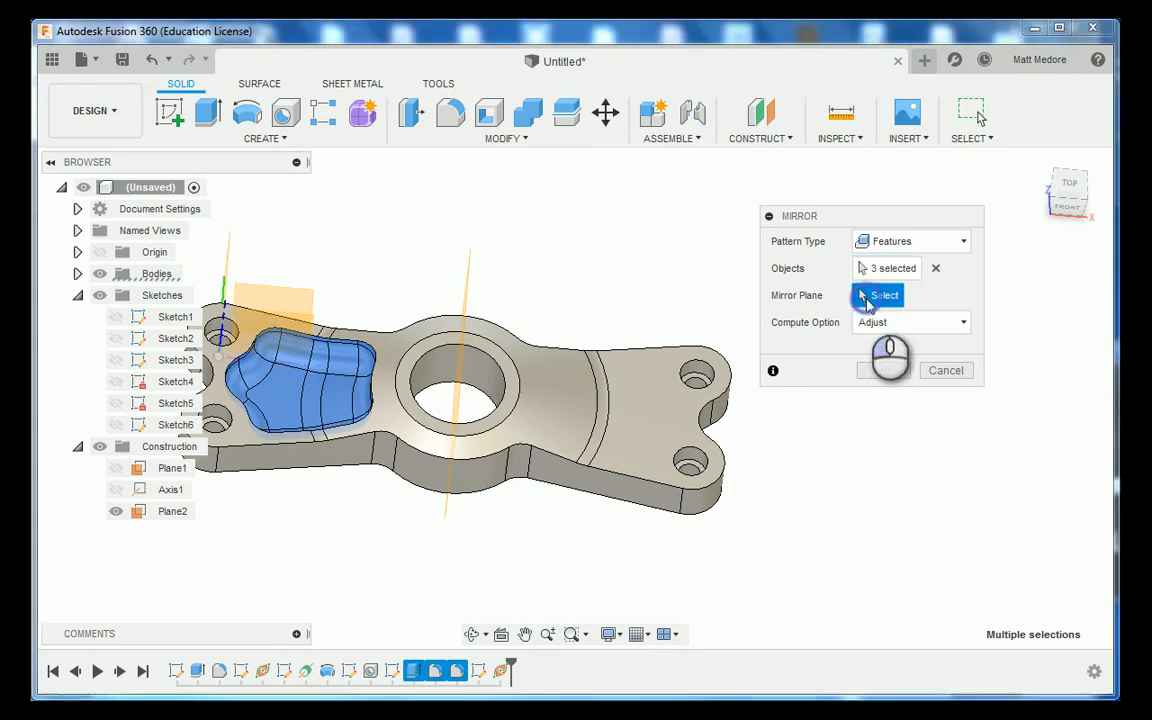
left_click(469, 289)
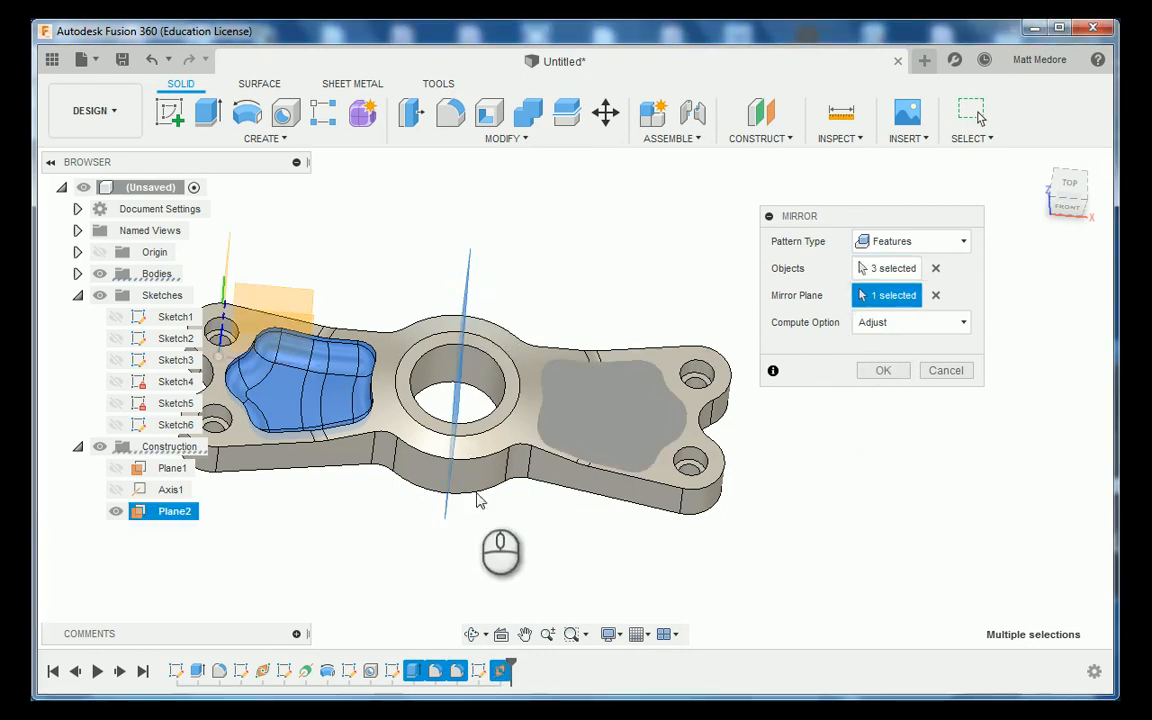
left_click(883, 371)
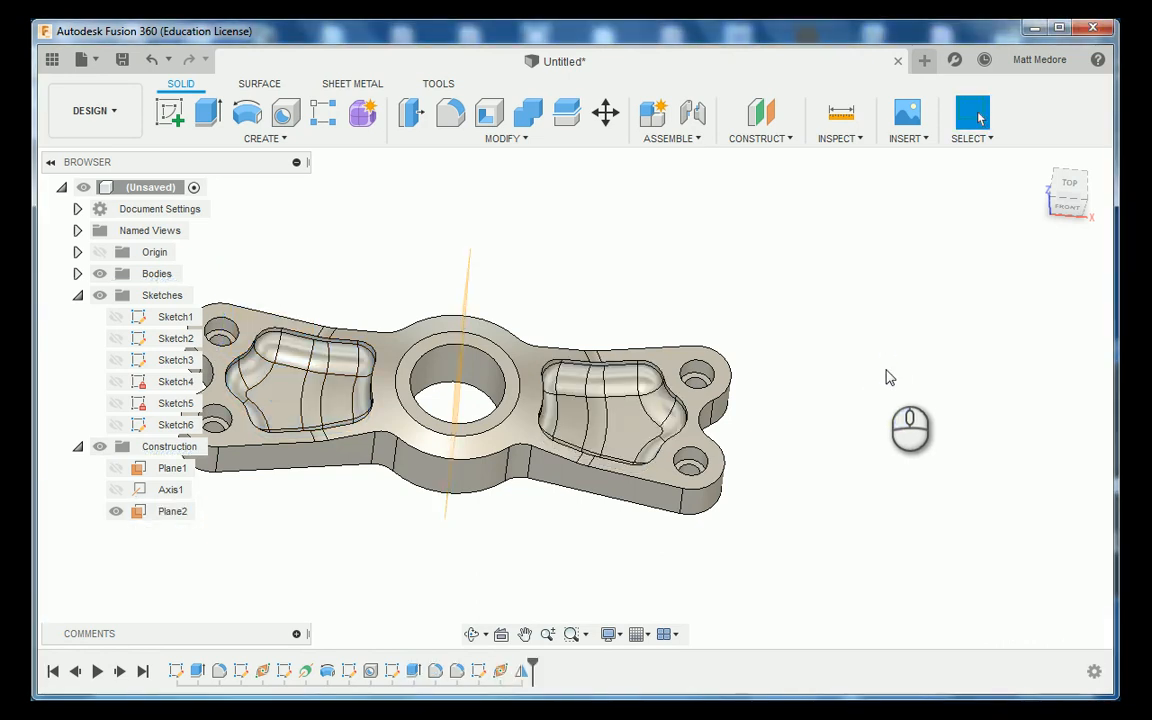
Reopen the pocket's mirror feature and review its available compute options, keeping Adjust
middle_click_drag(882, 432, 864, 398, "shift")
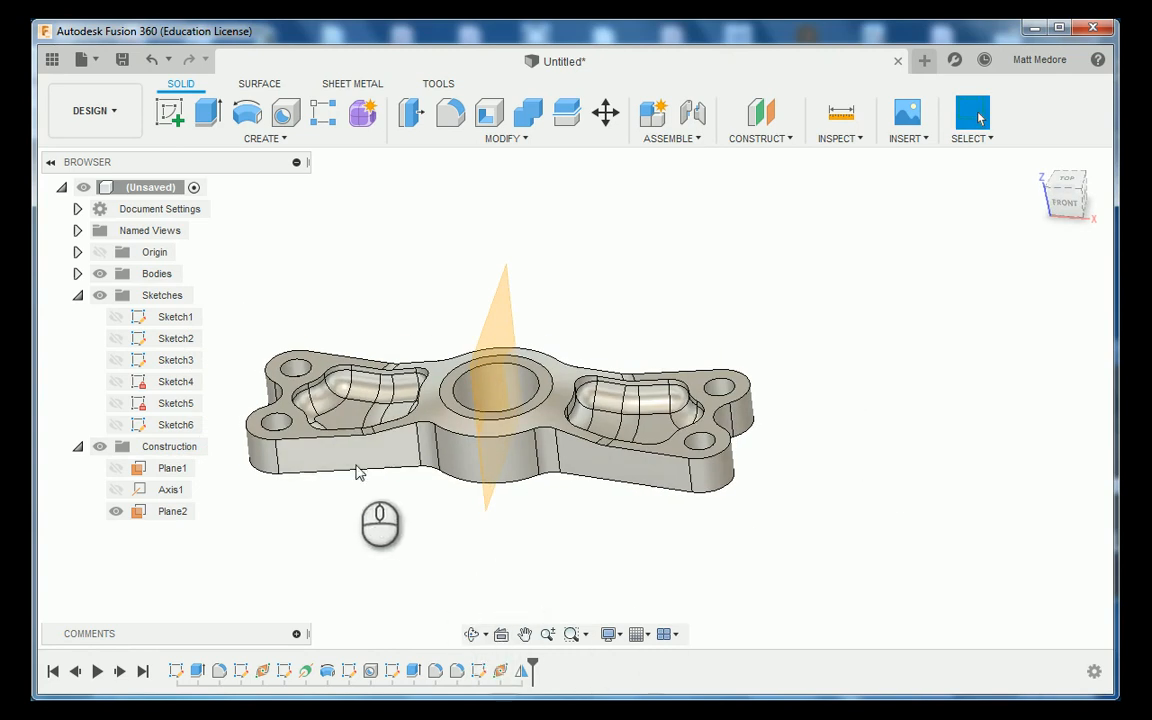
right_click(524, 673)
left_click(577, 514)
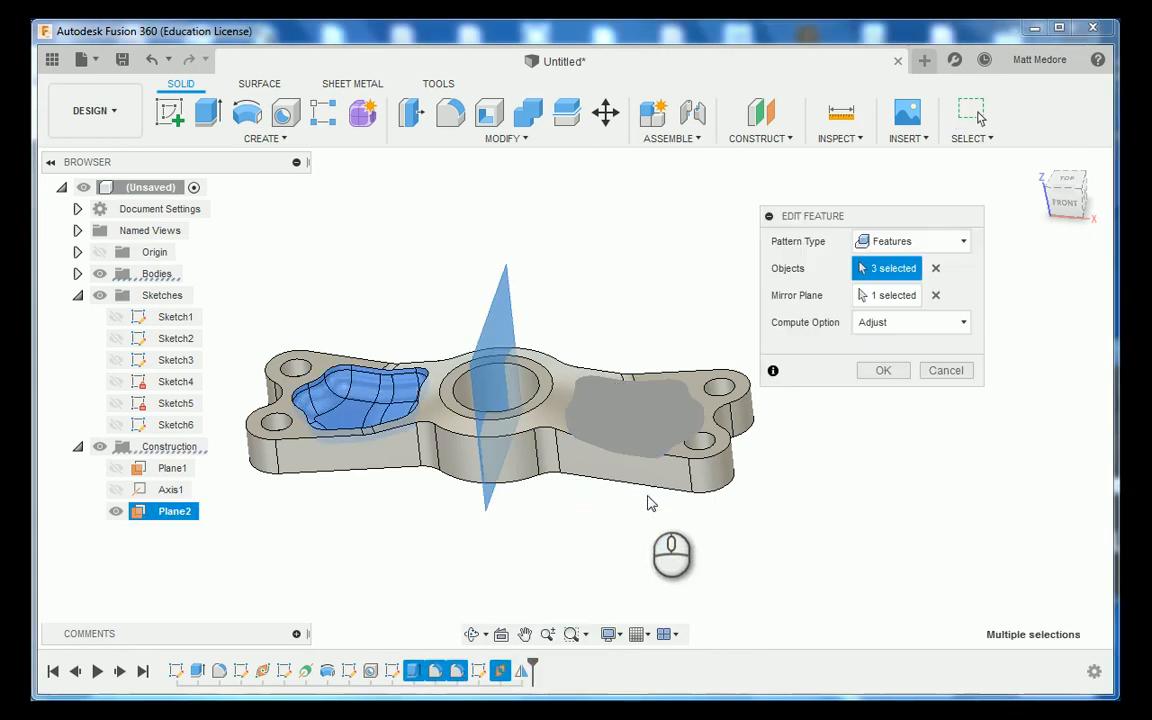
left_click(879, 325)
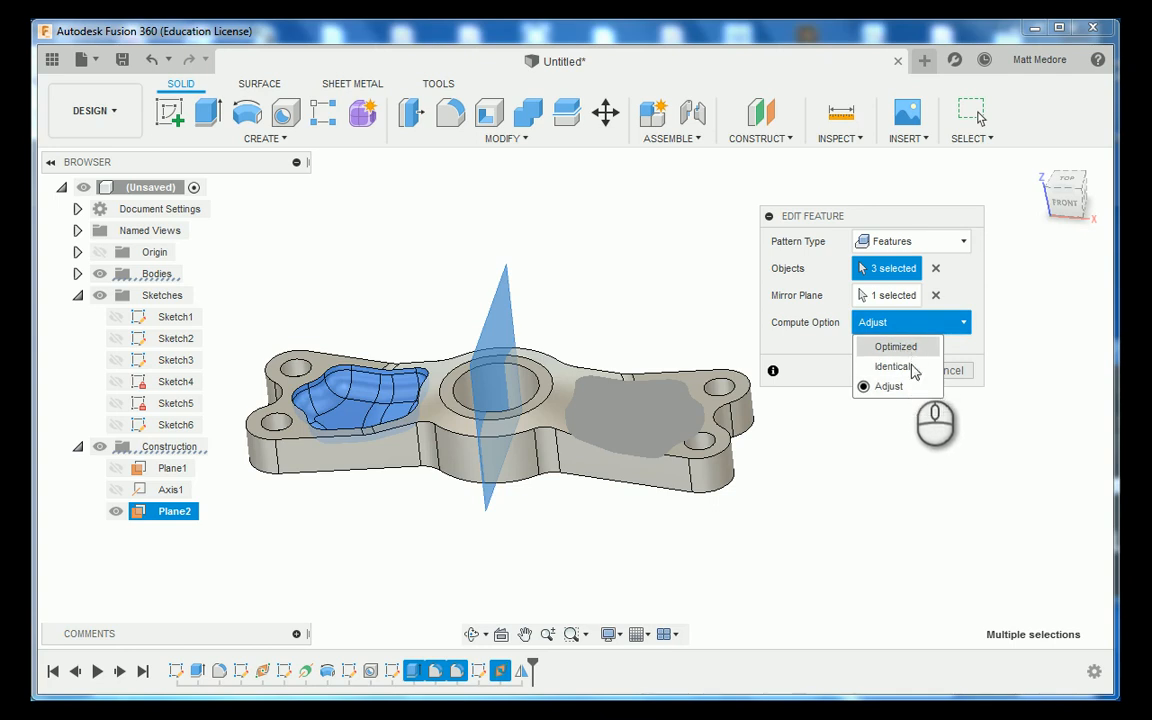
left_click(898, 325)
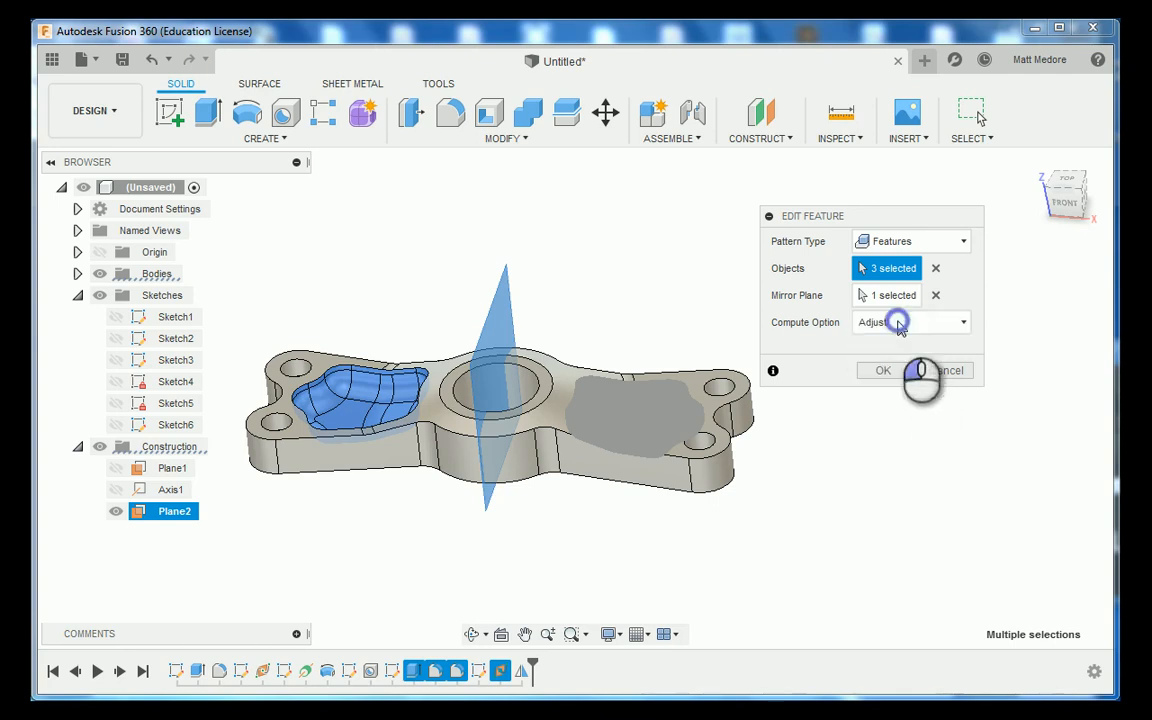
left_click(892, 332)
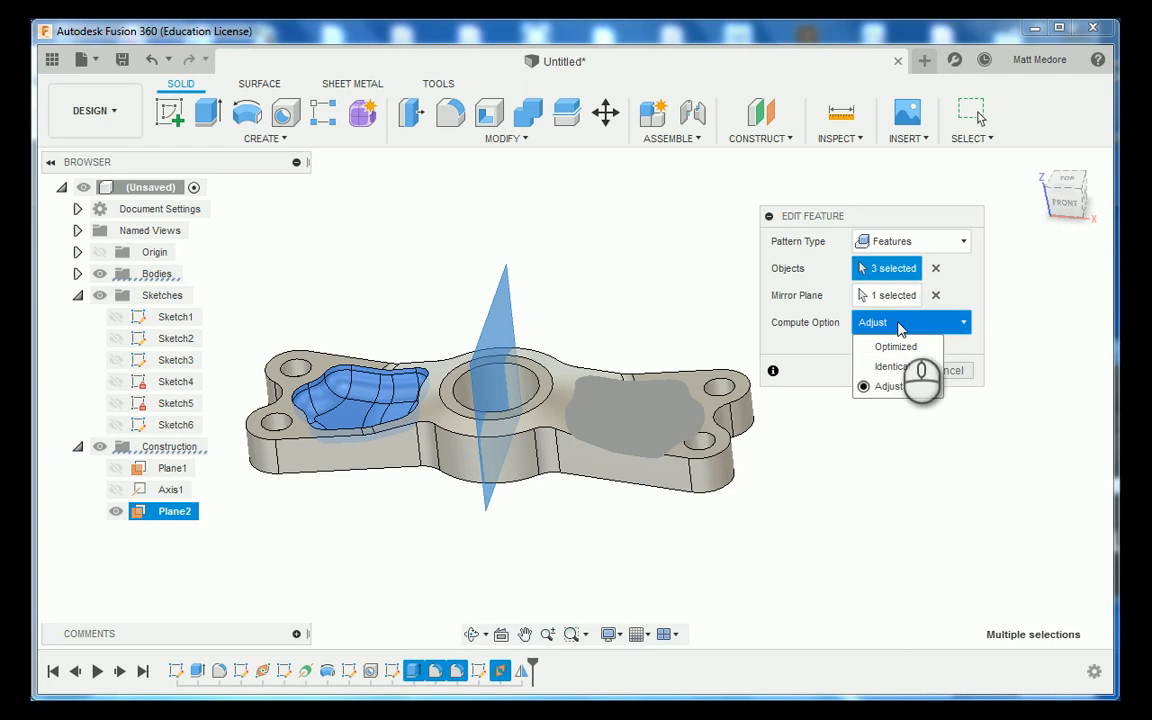
left_click(898, 325)
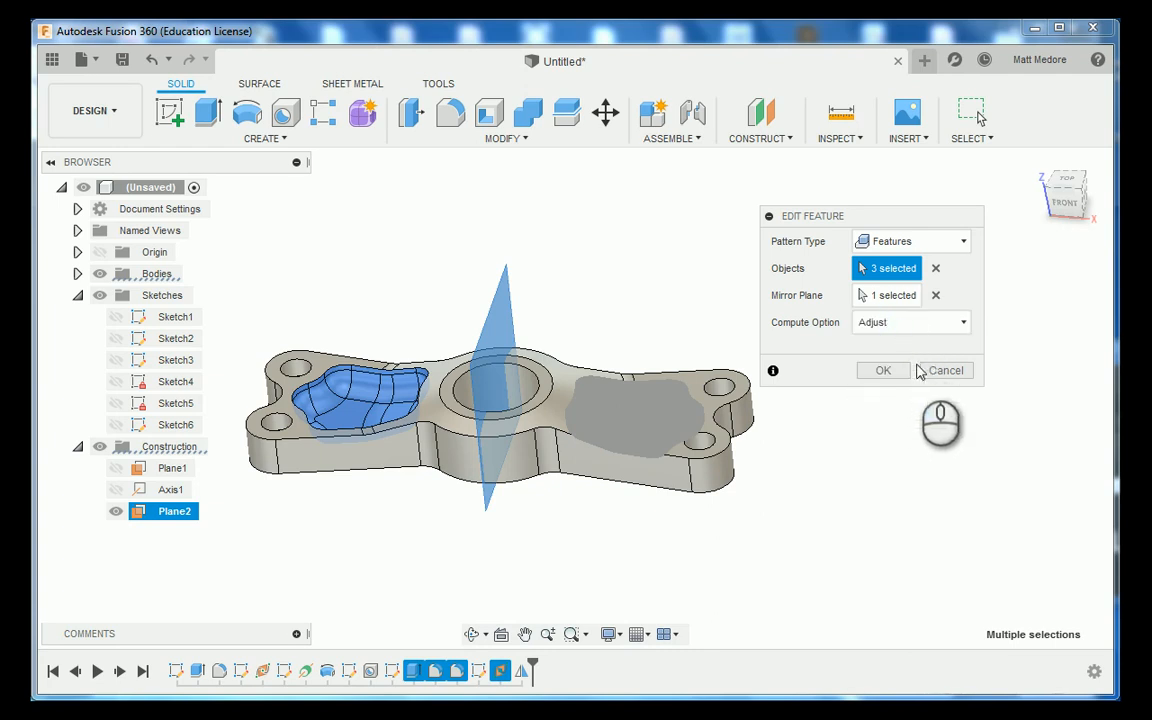
left_click(880, 370)
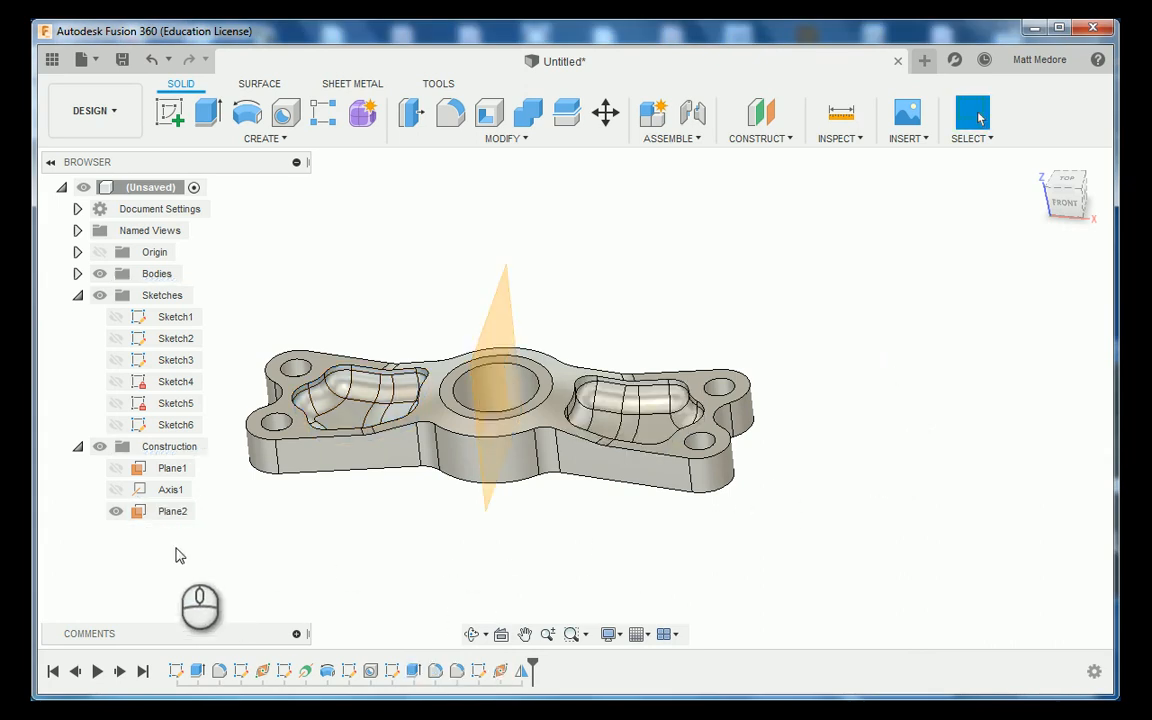
Hide the mirror plane Plane2
left_click(116, 511)
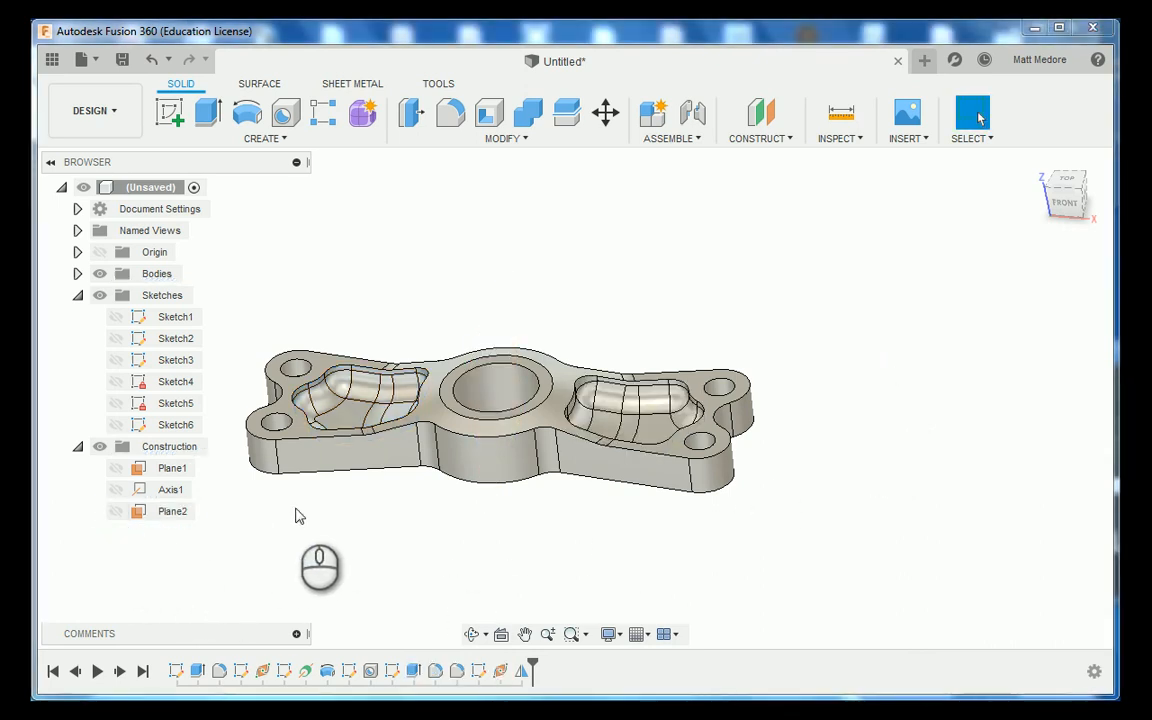
middle_click_drag(296, 514, 311, 535, "shift")
scroll(674, 557, "up", 3)
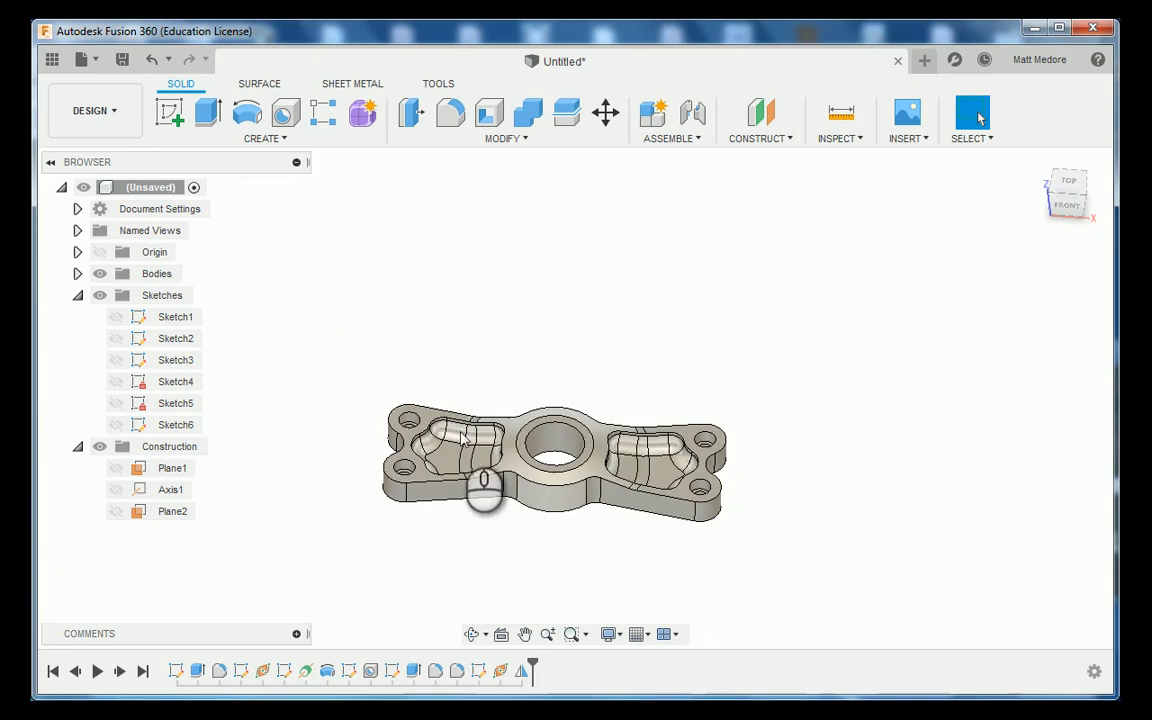
Sketch a 1.250 in diameter circle concentric with the central bore on the flat top face around it
scroll(520, 490, "down", 5)
middle_click_drag(519, 291, 518, 318, "shift")
scroll(572, 465, "down", 3)
scroll(568, 474, "down", 4)
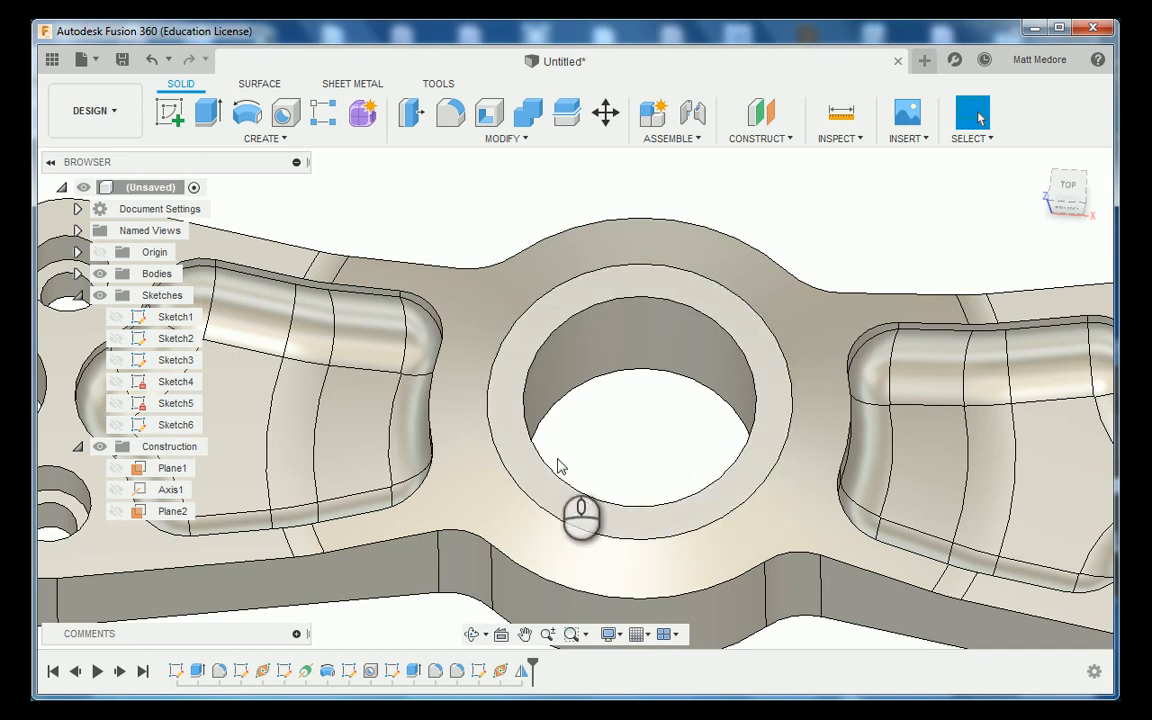
left_click(566, 506)
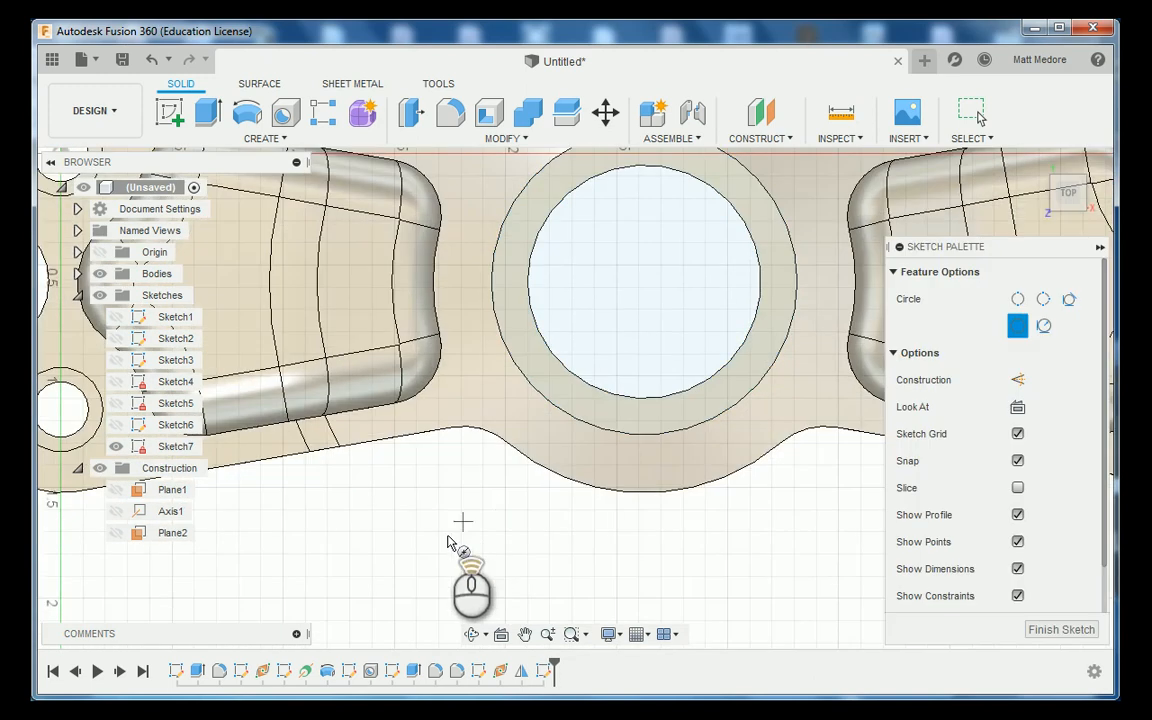
scroll(447, 542, "down", 4)
scroll(600, 380, "up", 2)
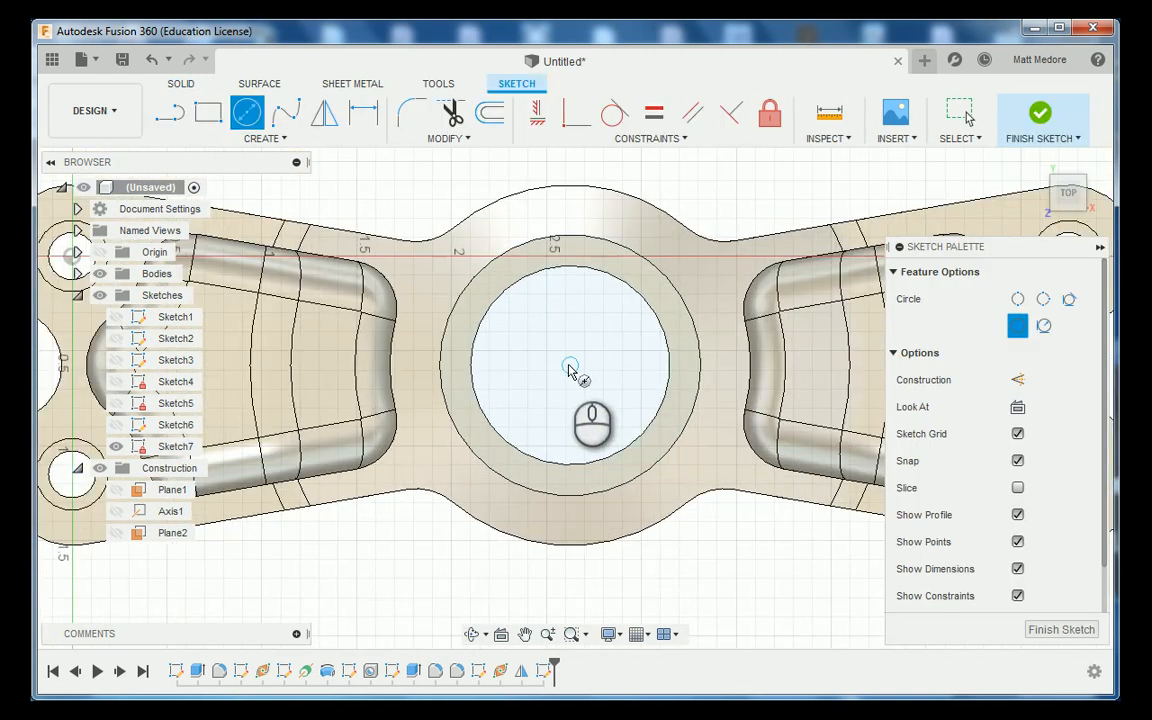
left_click(570, 366)
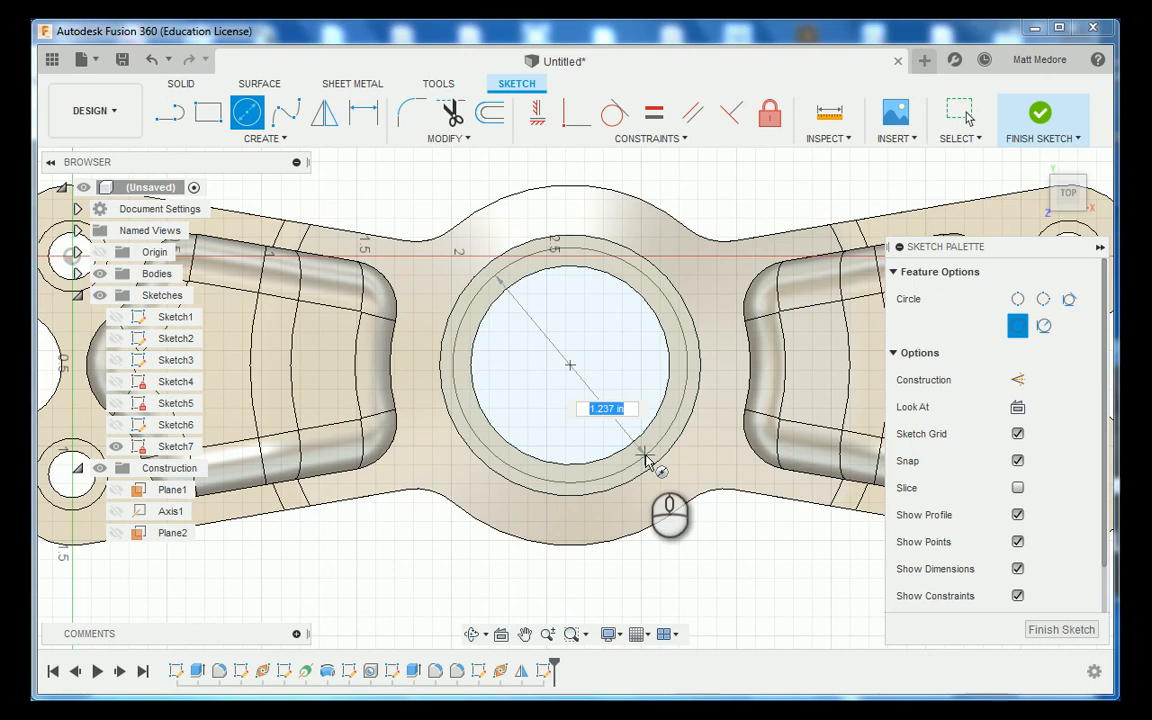
type("1.250")
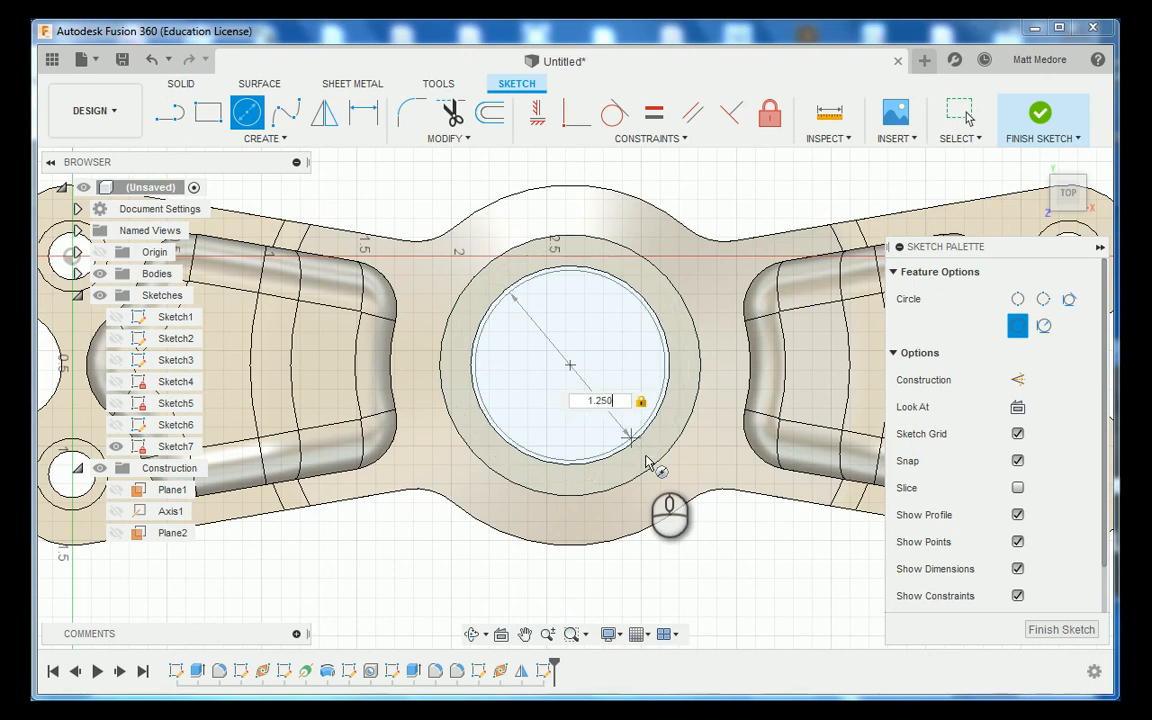
key("Return")
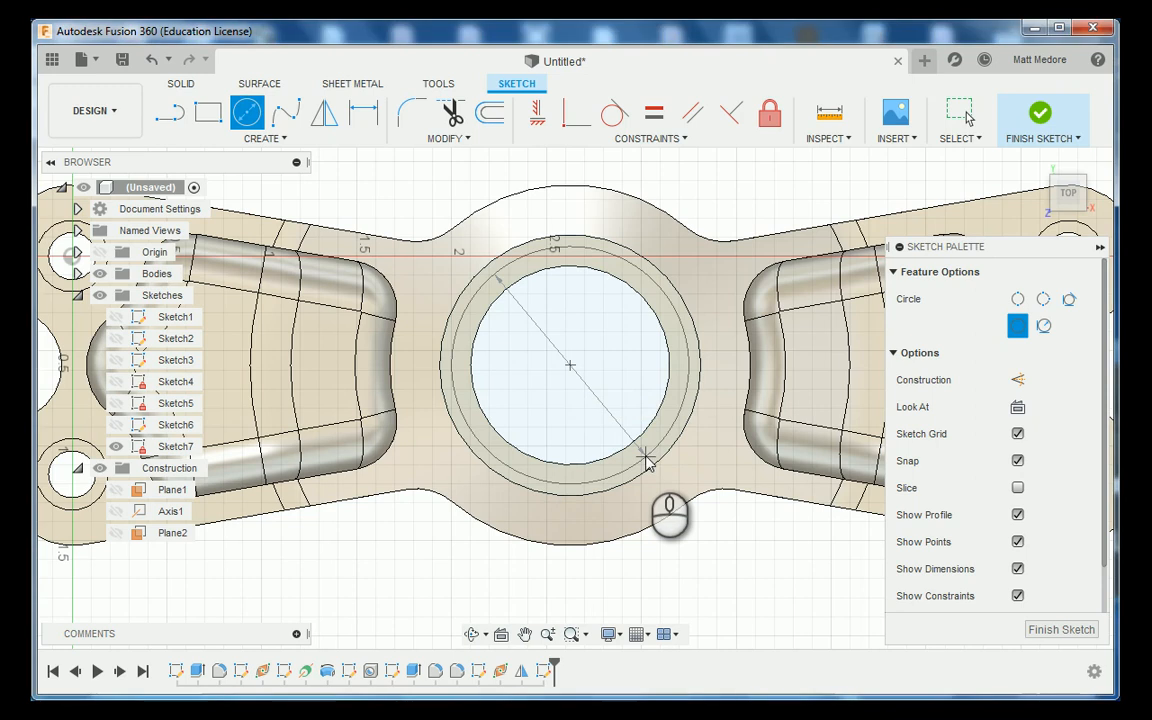
key("Escape")
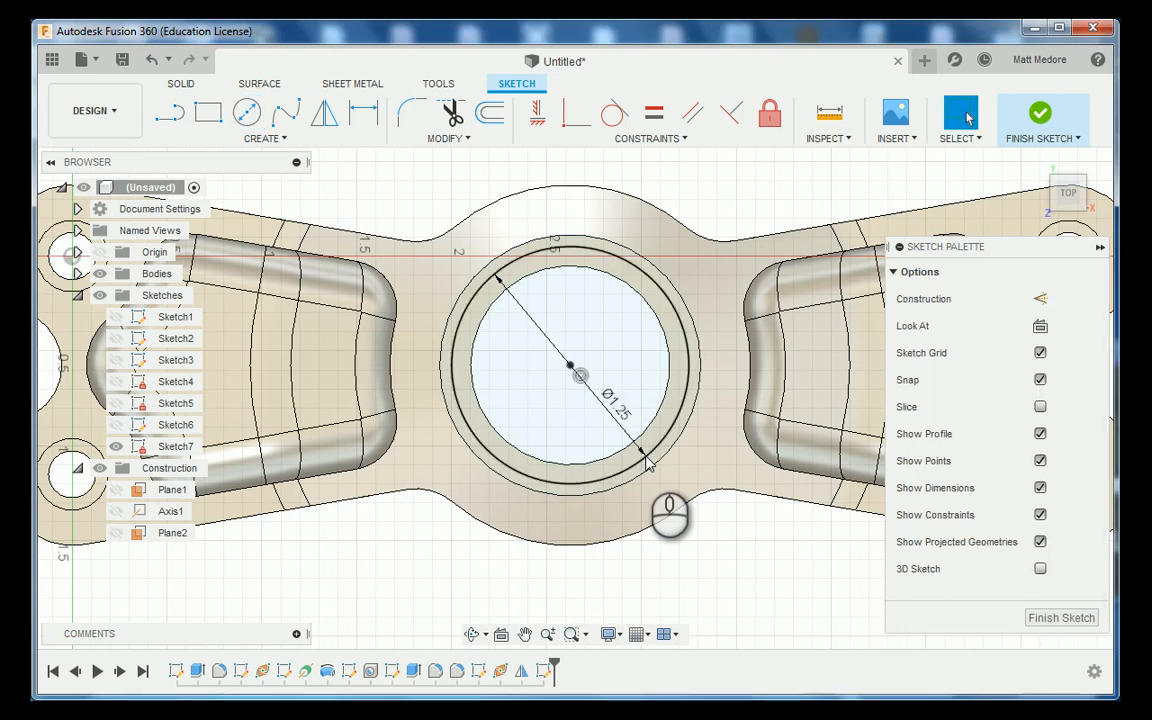
Extrude only the ring between the bore and the new circle by -0.500 in as a cut to counterbore the central bore
left_click(625, 400)
right_click(620, 345)
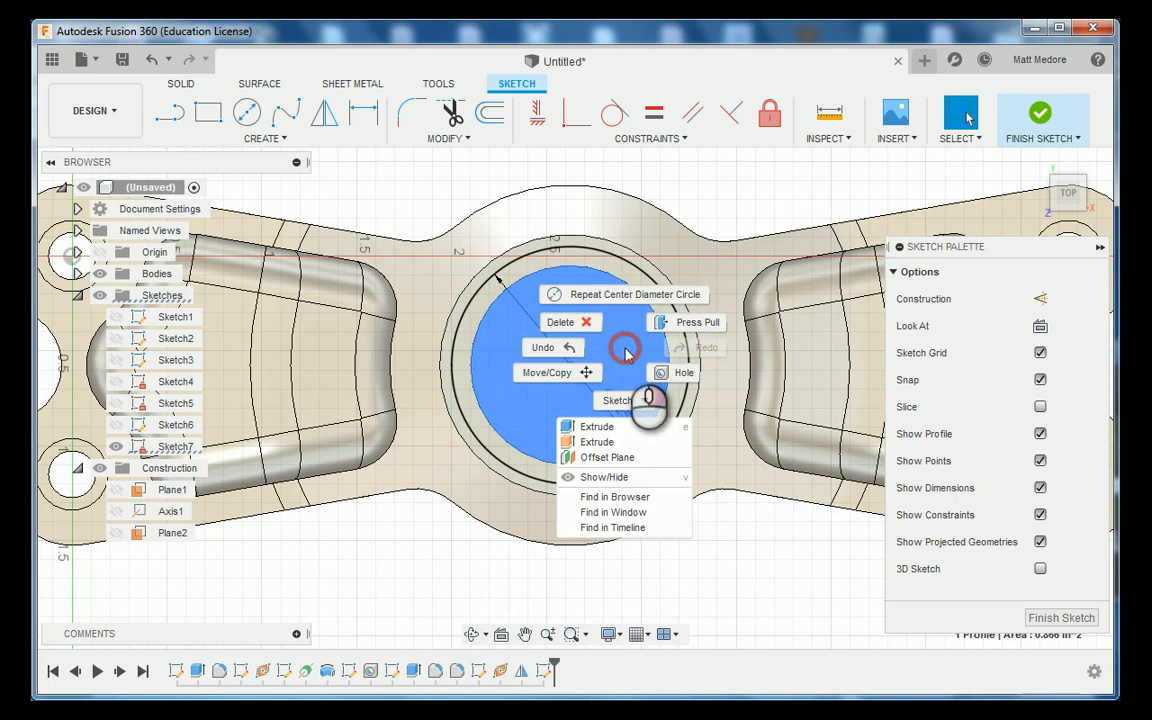
left_click(690, 322)
left_click(640, 444)
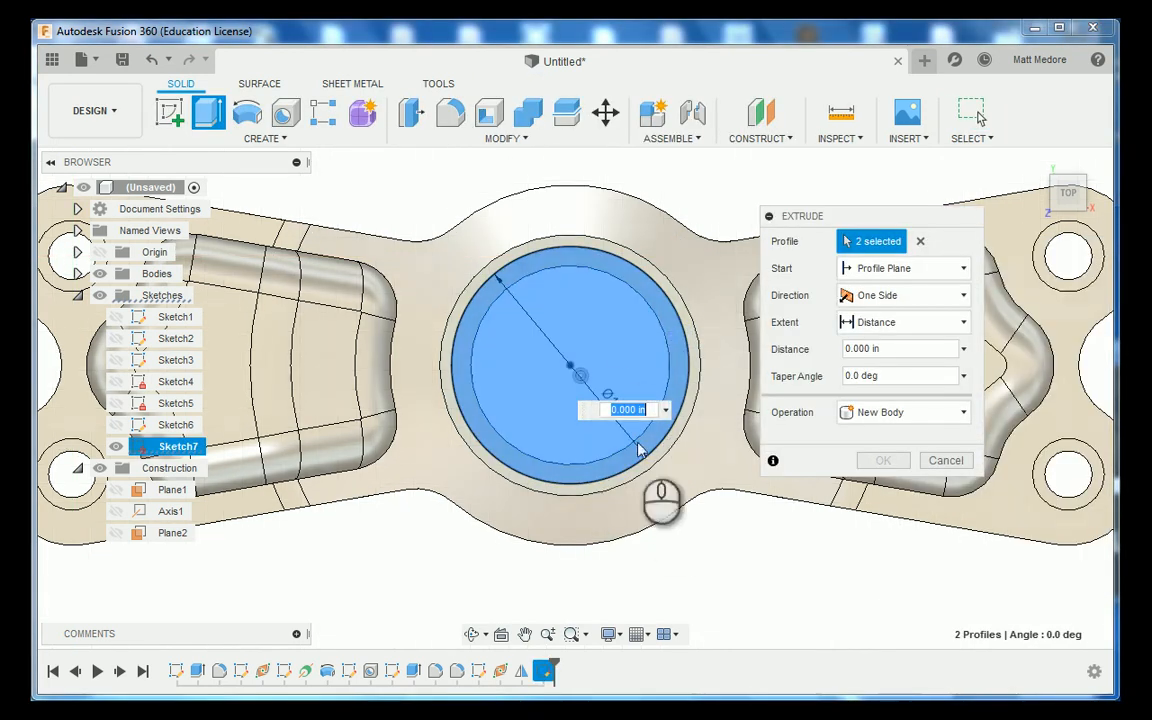
left_click(620, 360)
middle_click_drag(692, 597, 580, 435, "shift")
middle_click_drag(399, 532, 392, 573, "shift")
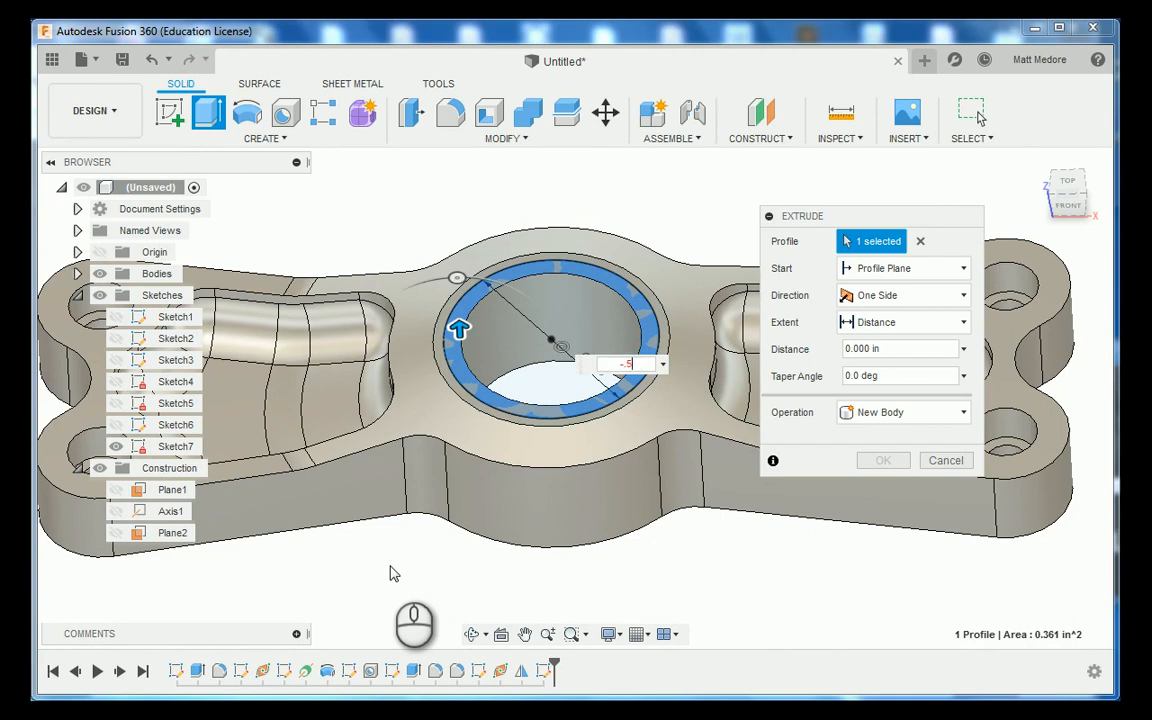
key("Return")
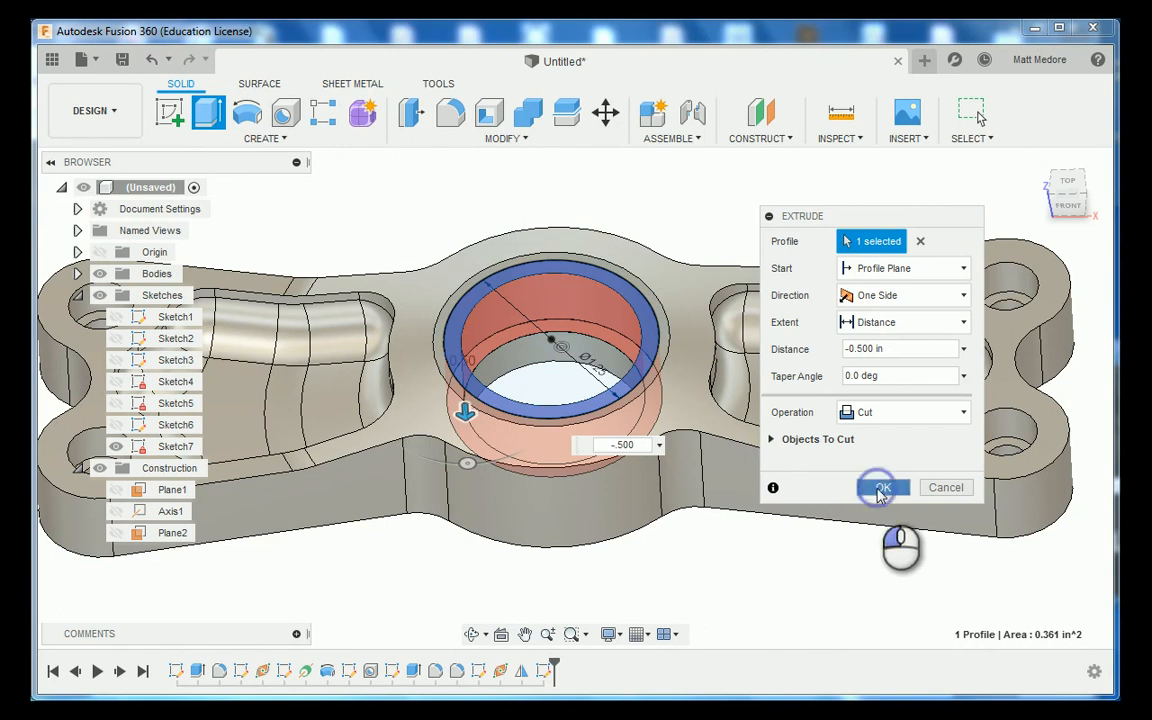
left_click(880, 489)
mouse_move(704, 560)
middle_mouse_down("shift")
mouse_move(730, 614)
mouse_move(701, 579)
mouse_move(692, 586)
mouse_move(702, 597)
mouse_move(694, 555)
mouse_move(692, 576)
mouse_move(701, 544)
mouse_move(694, 555)
middle_mouse_up("shift")
scroll(703, 598, "down", 4)
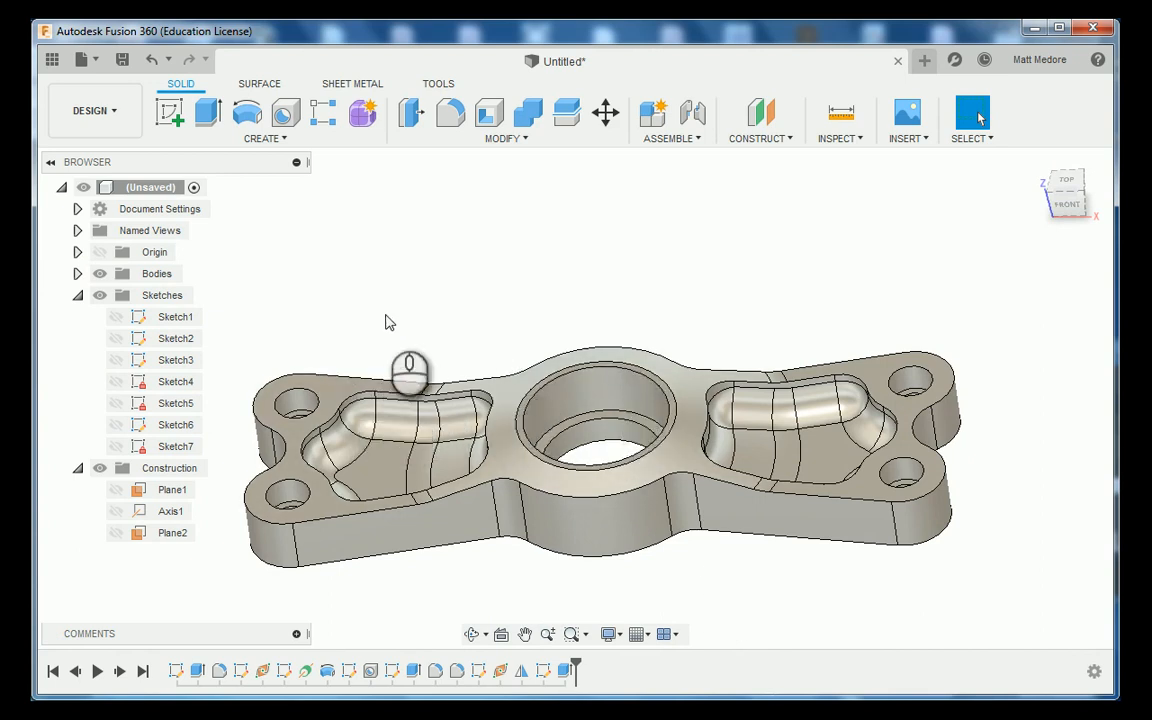
middle_click_drag(386, 319, 395, 335, "shift")
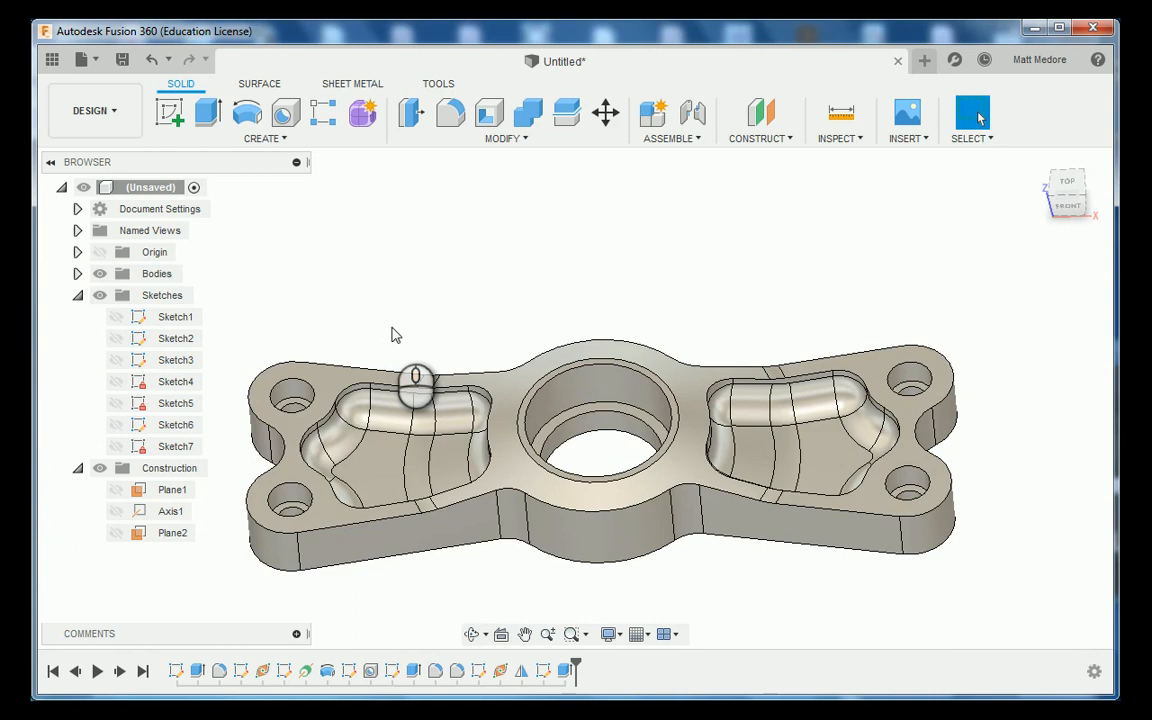
scroll(880, 545, "up", 4)
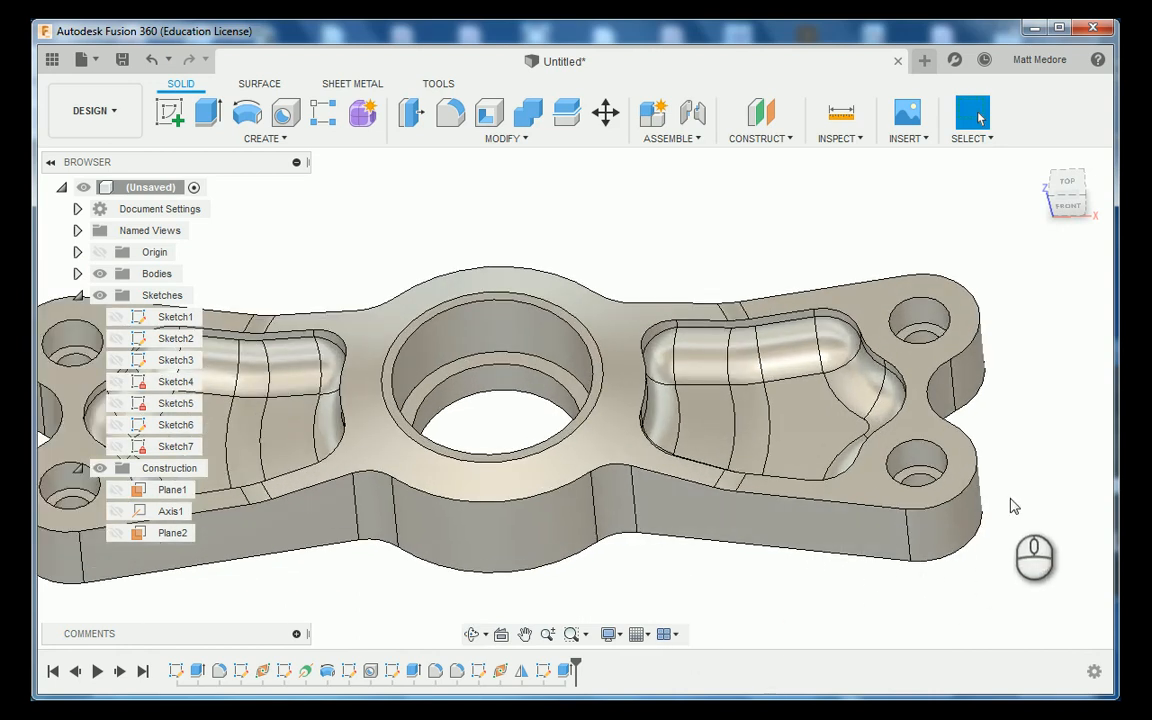
scroll(962, 440, "up", 2)
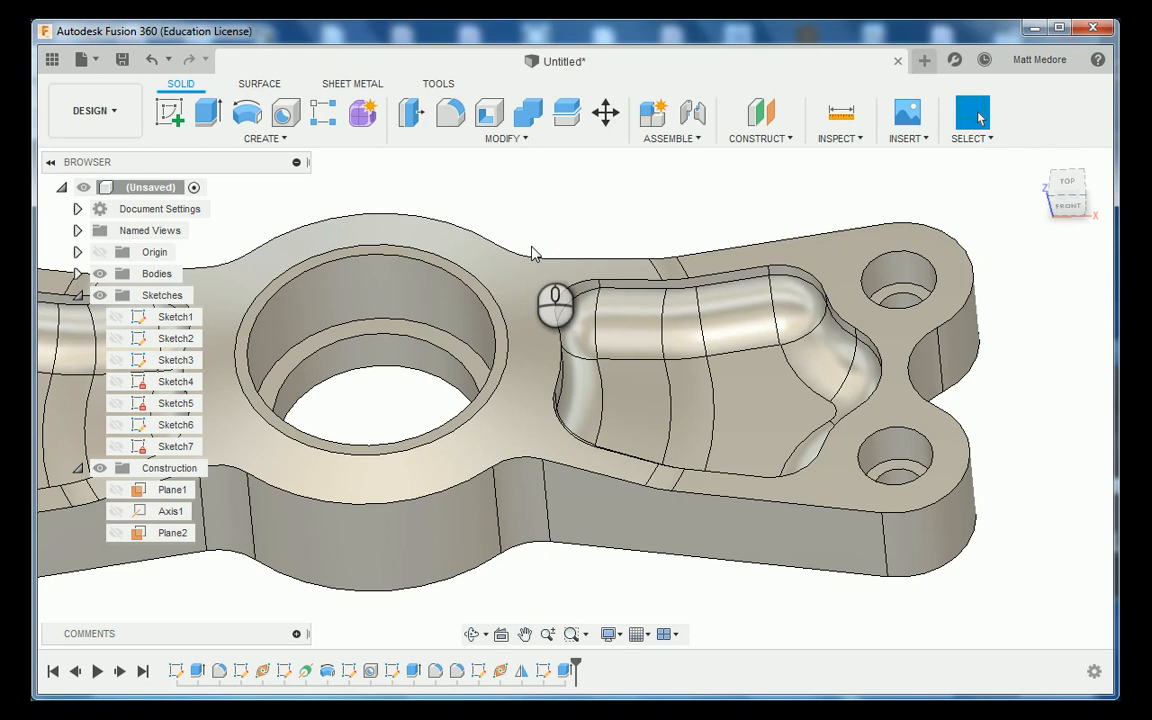
scroll(660, 248, "down", 2)
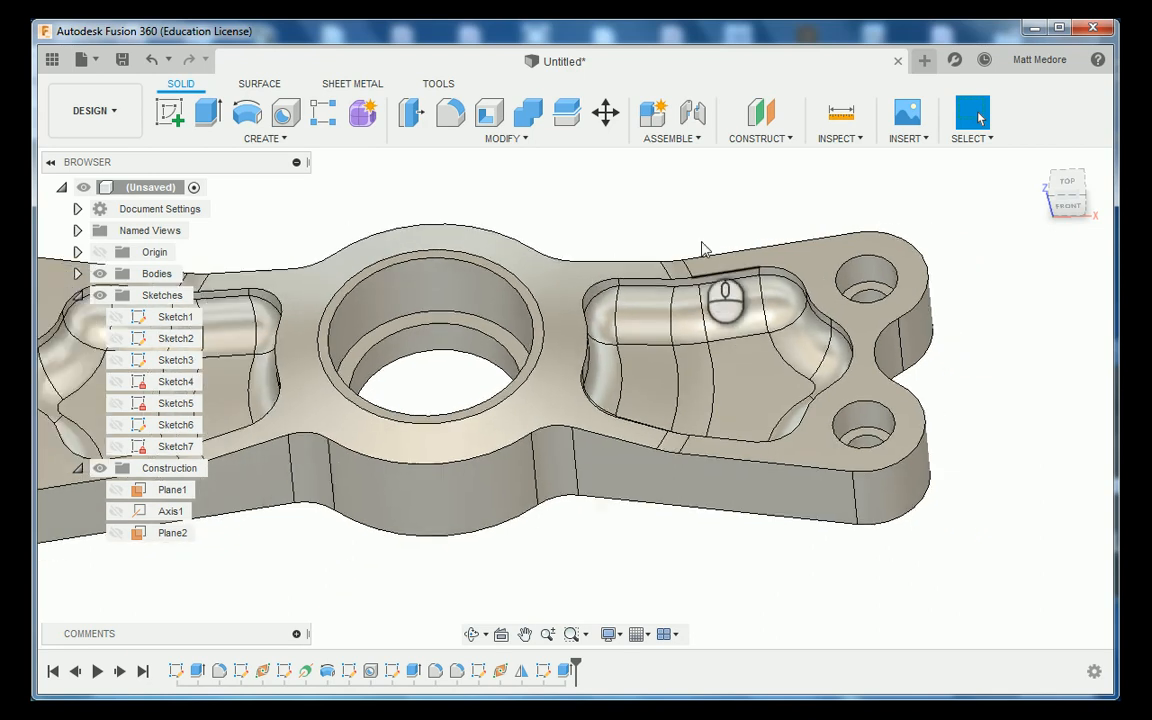
Chamfer the bracket's outer top edge and the top rims of both pockets with an equal distance of 0.025 in
left_click(525, 141)
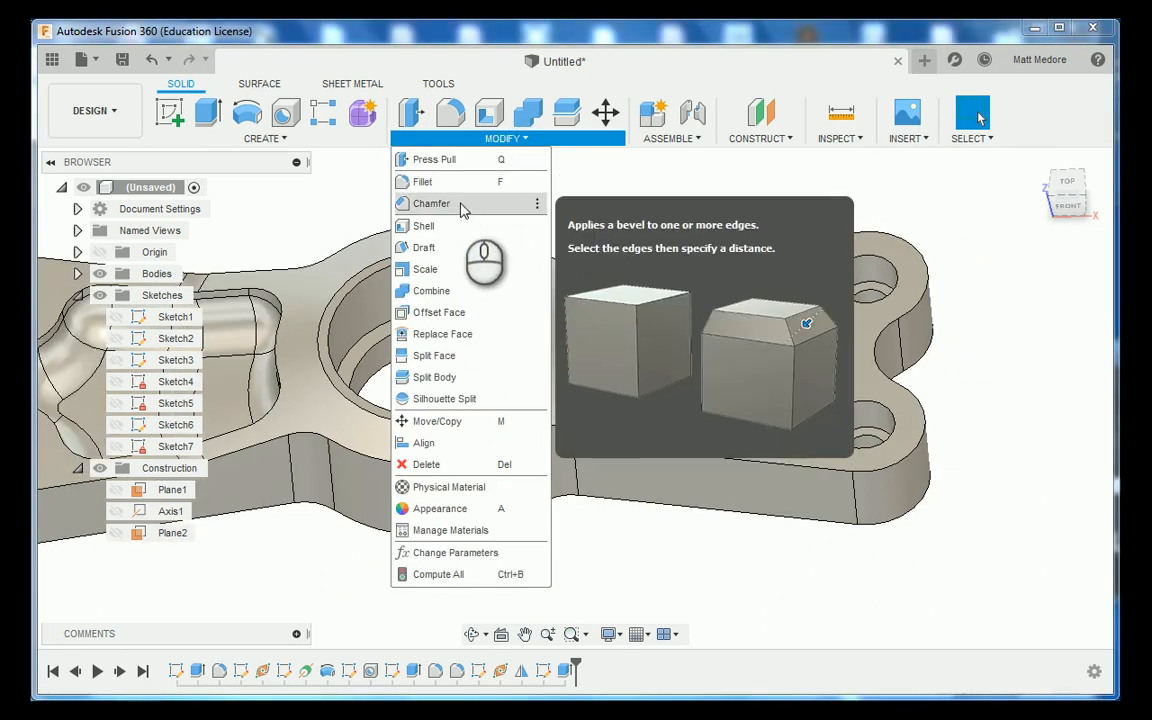
left_click(462, 207)
middle_click_drag(463, 288, 529, 472, "shift")
scroll(529, 472, "up", 2)
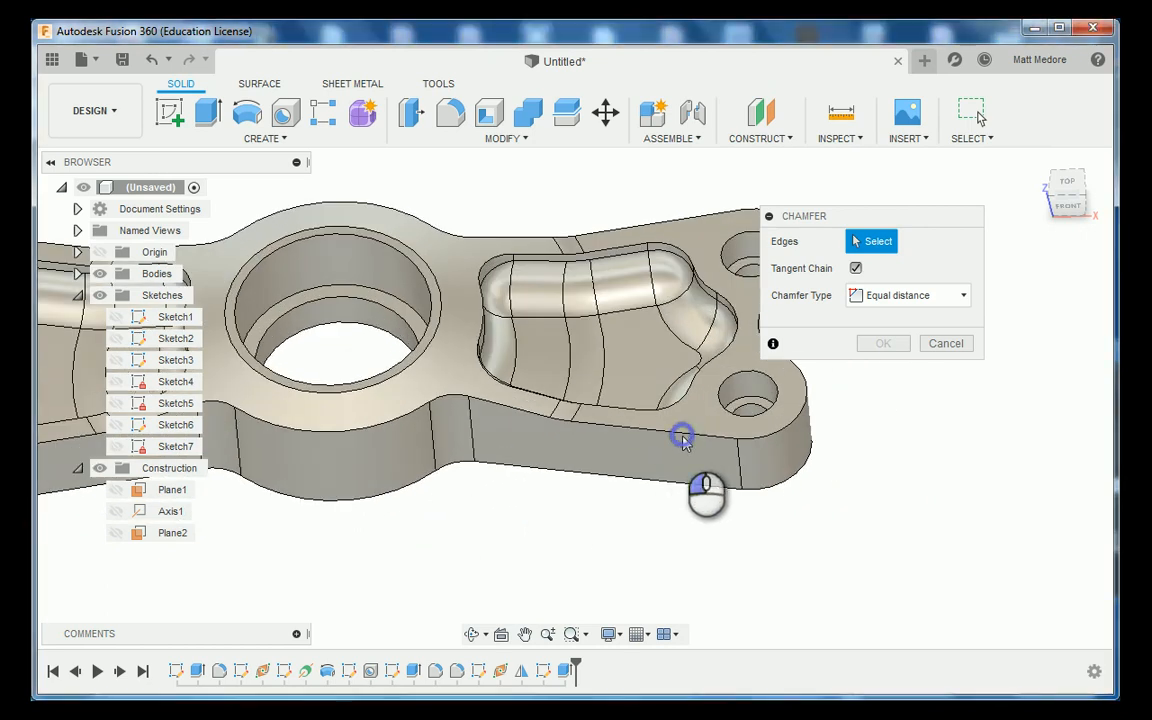
left_click(693, 444)
scroll(784, 514, "down", 3)
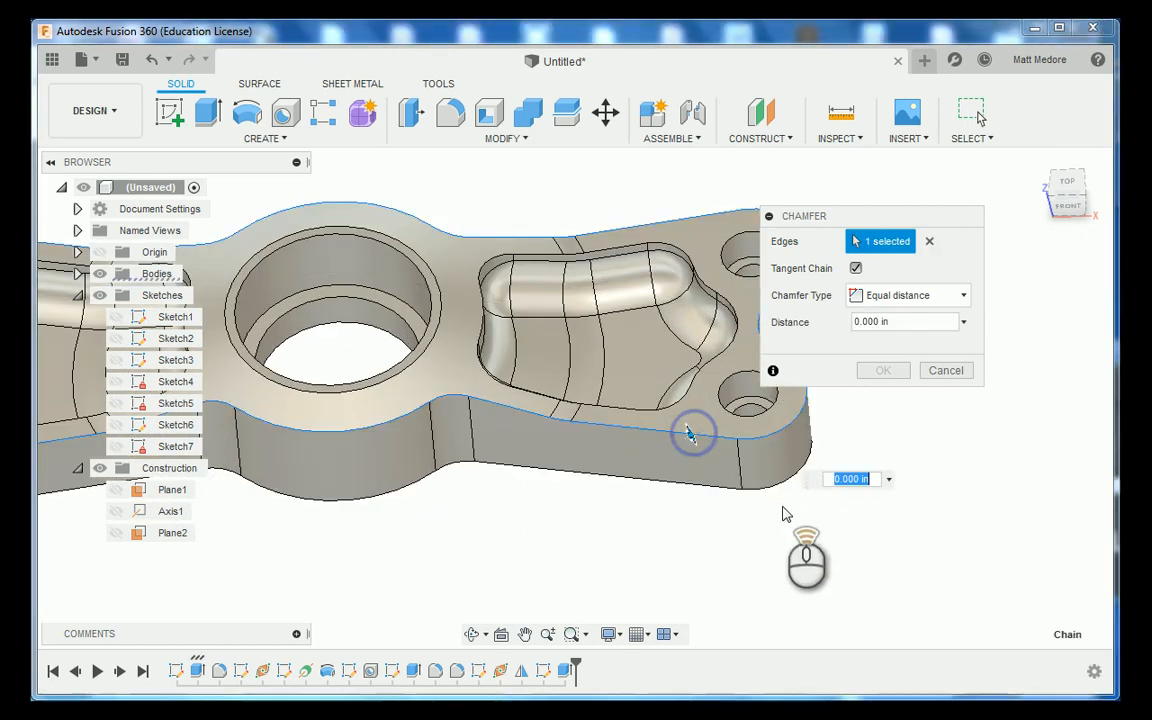
scroll(640, 553, "up", 2)
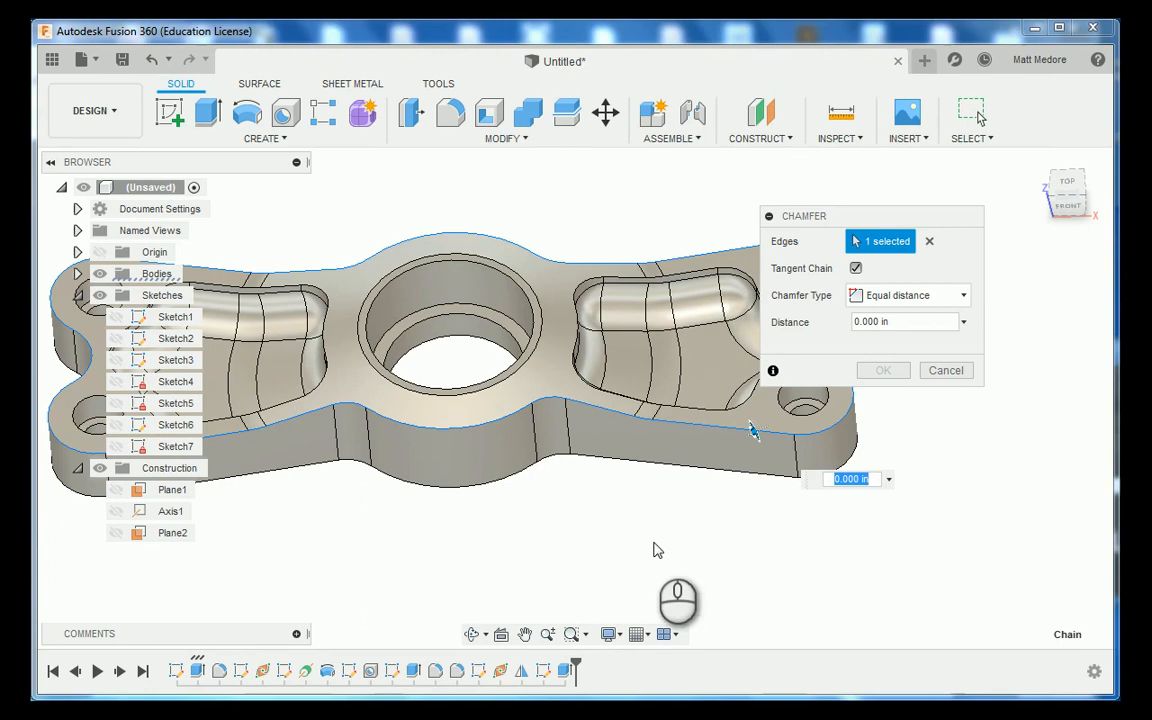
left_click(638, 277)
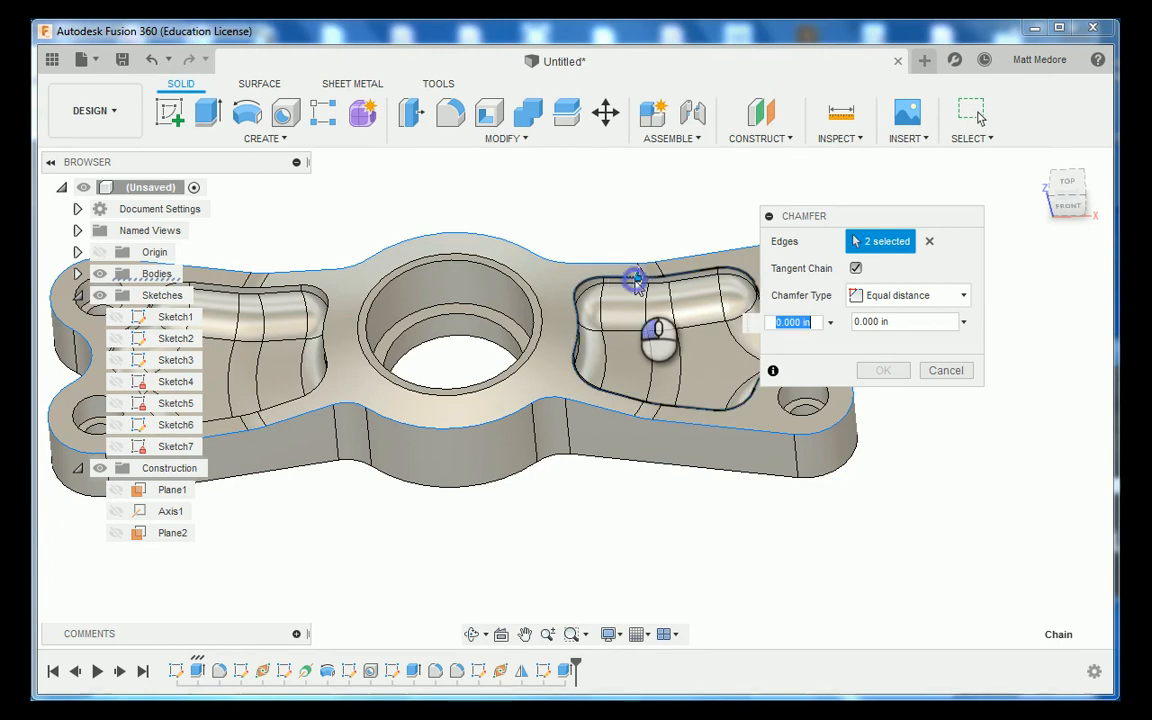
left_click(325, 300)
scroll(575, 495, "down", 2)
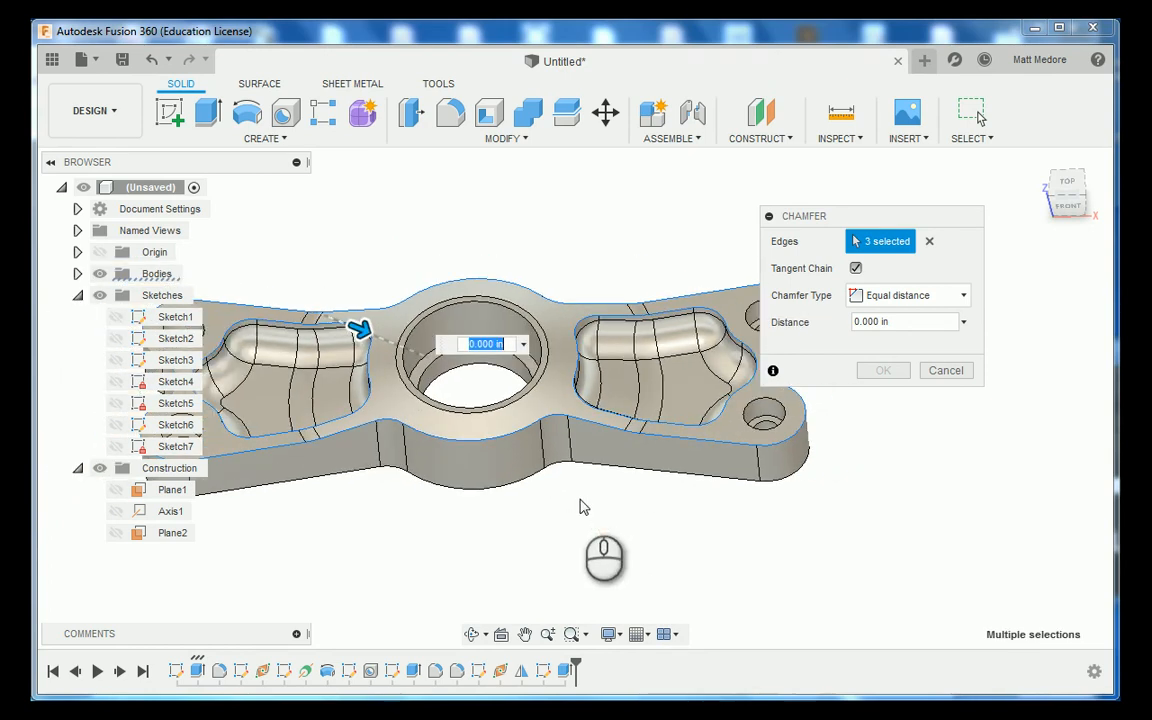
middle_click_drag(604, 535, 632, 526, "shift")
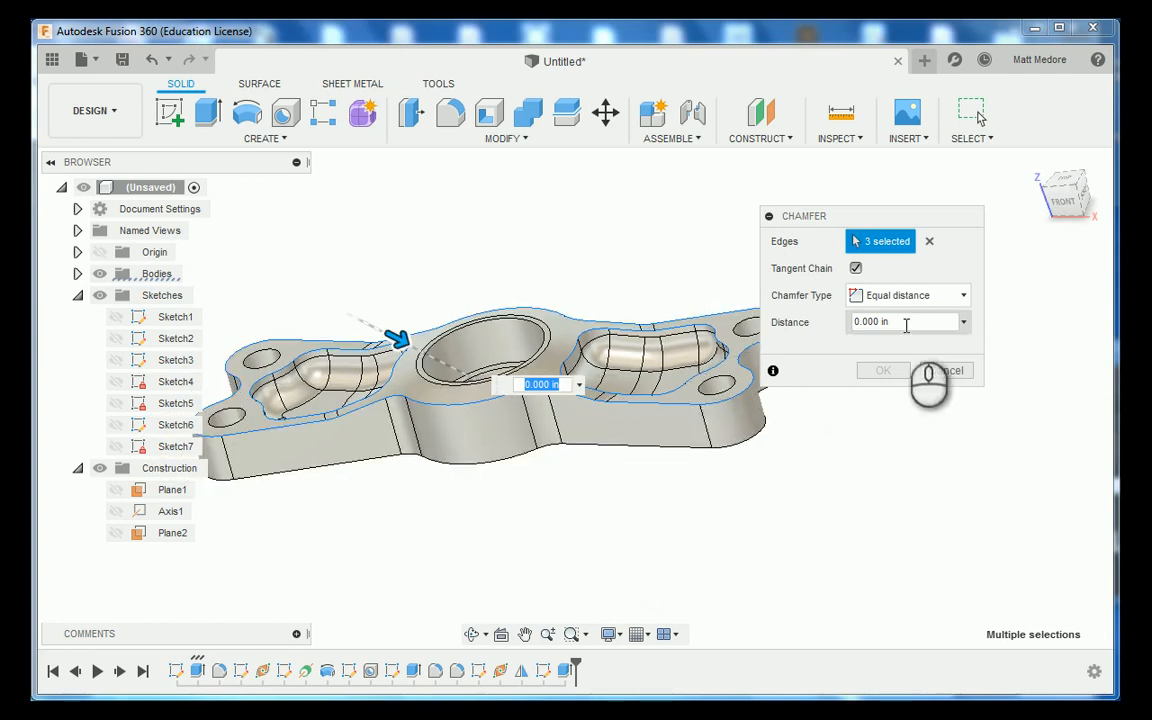
type("2")
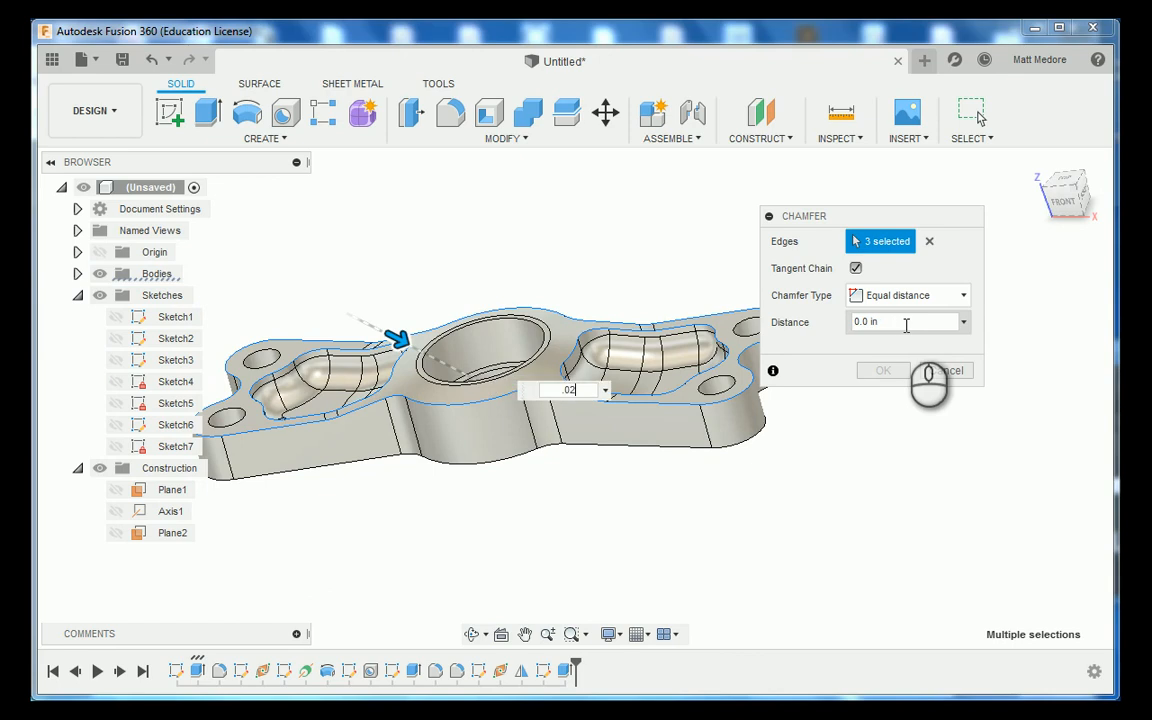
type("5")
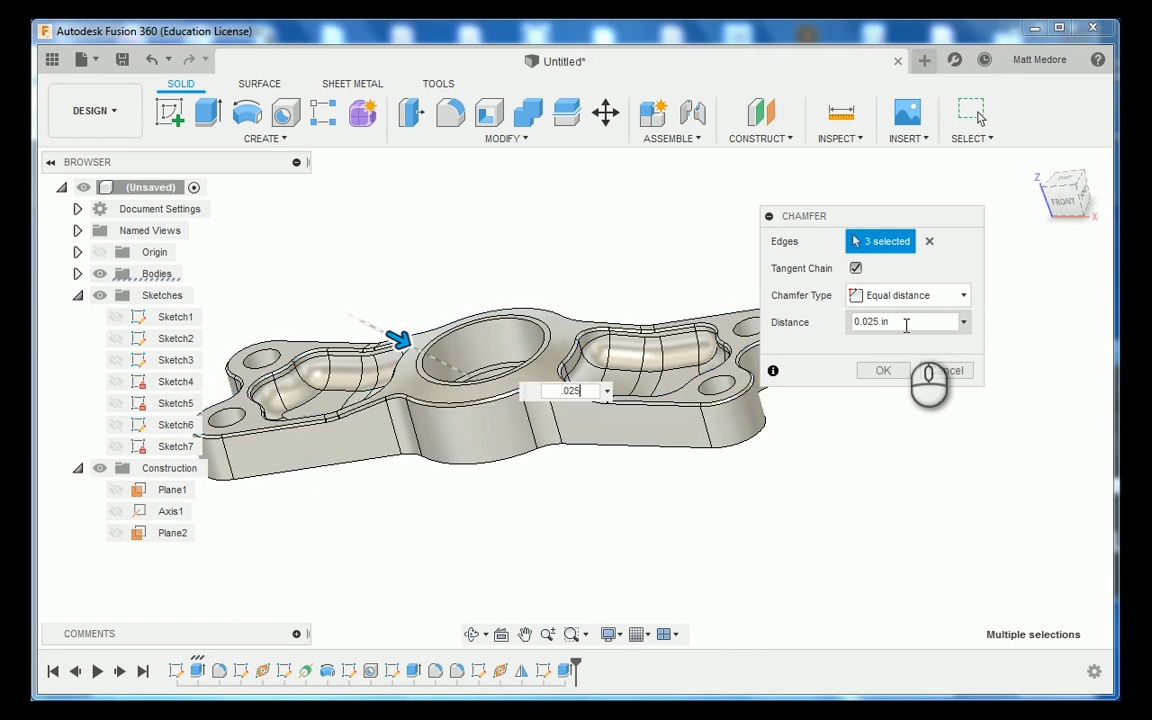
key("Return")
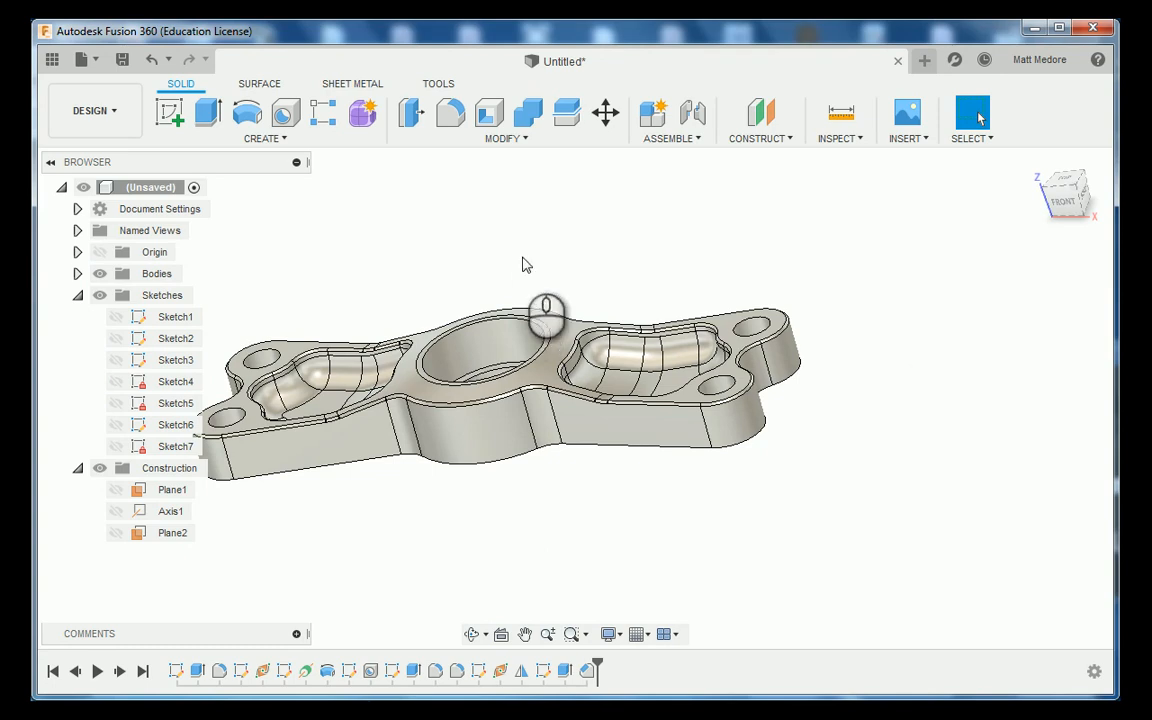
Start an equal-distance chamfer on the top rims of the counterbored central bore and the four corner holes
mouse_move(524, 262)
middle_mouse_down("shift")
mouse_move(525, 244)
mouse_move(545, 272)
mouse_move(532, 247)
mouse_move(535, 257)
middle_mouse_up("shift")
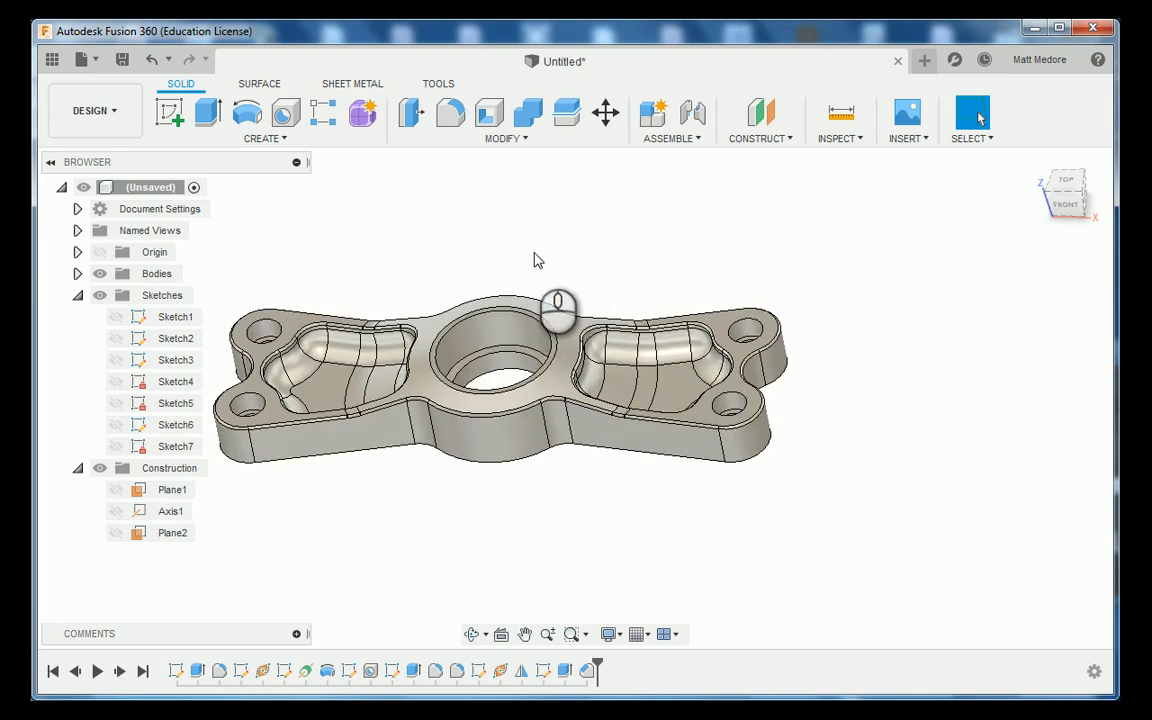
left_click(499, 139)
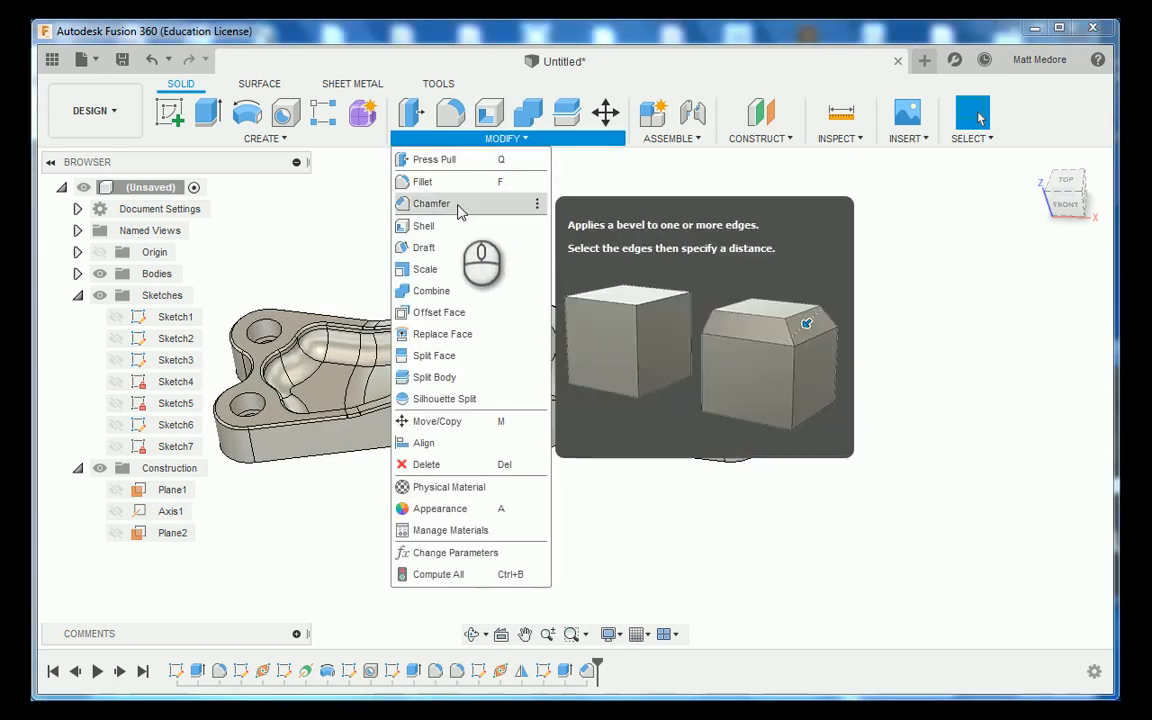
left_click(459, 204)
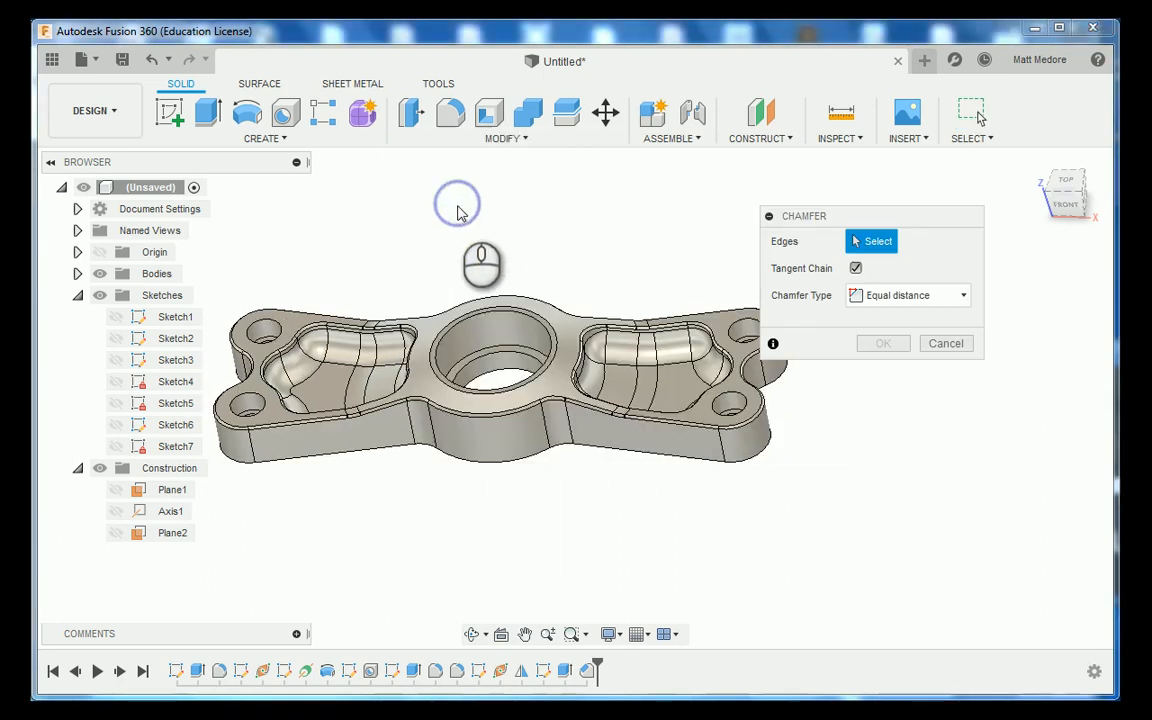
left_click(522, 314)
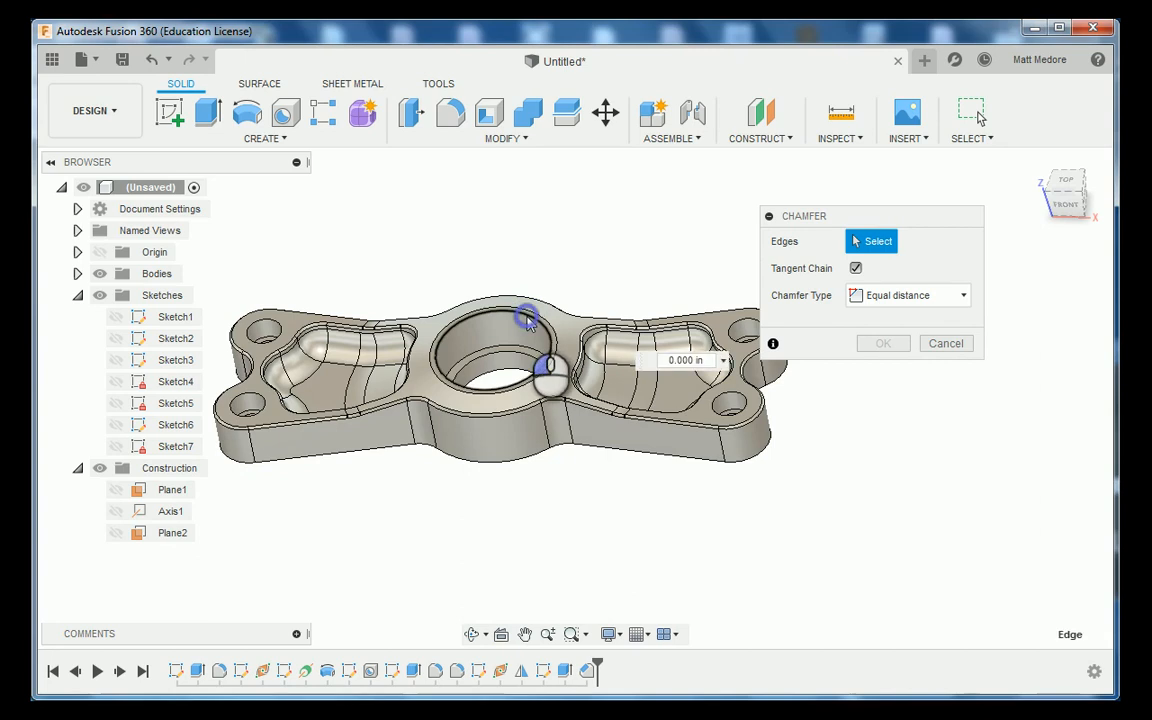
left_click(264, 326)
left_click(247, 396)
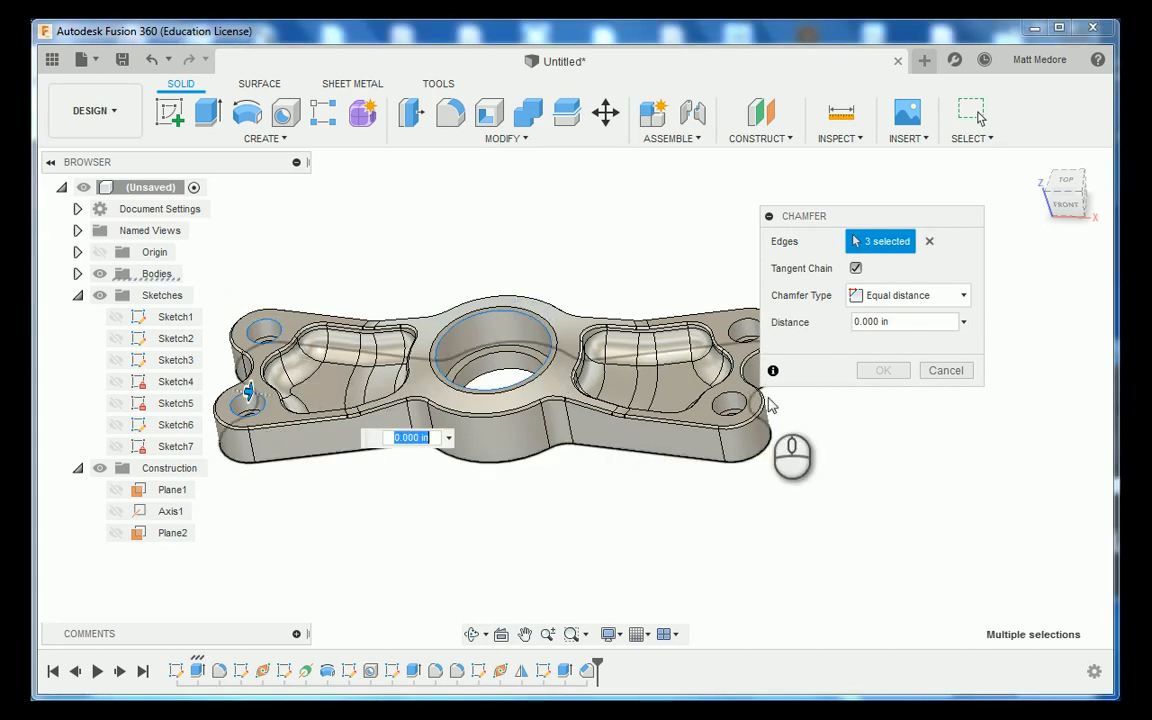
left_click(735, 403)
left_click(733, 336)
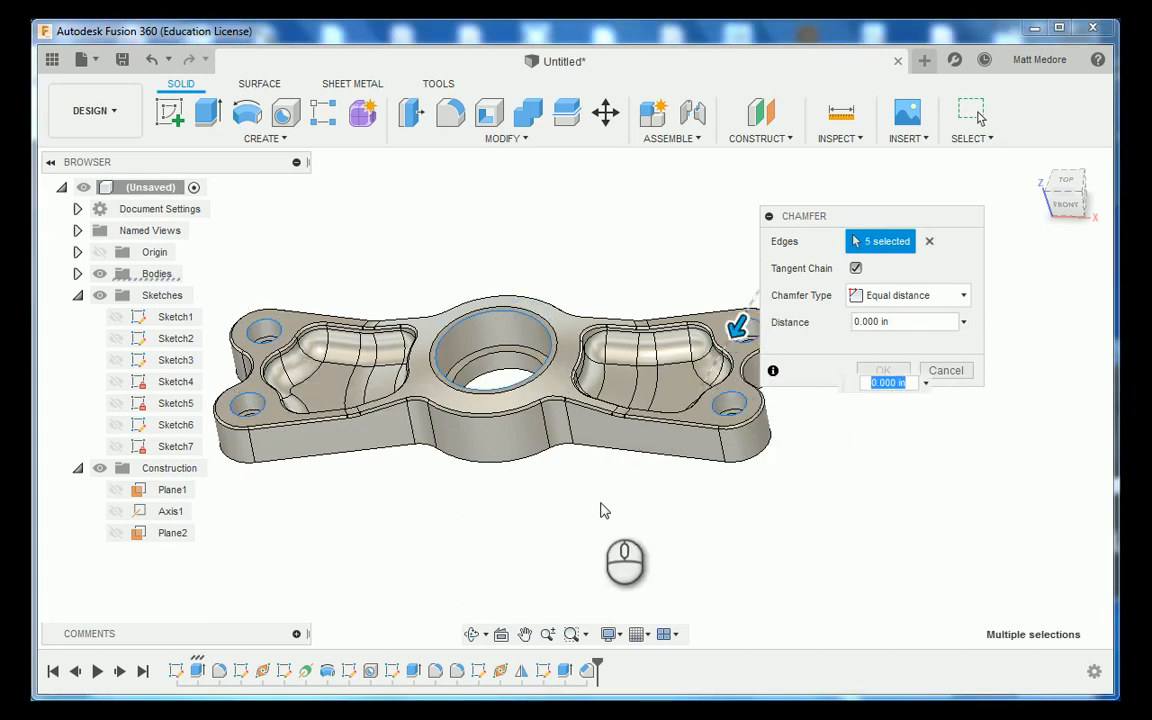
Add the bottom outer edge and the bottom rims of all five holes to the chamfer and apply a 0.01 in distance
middle_click_drag(604, 509, 608, 331, "shift")
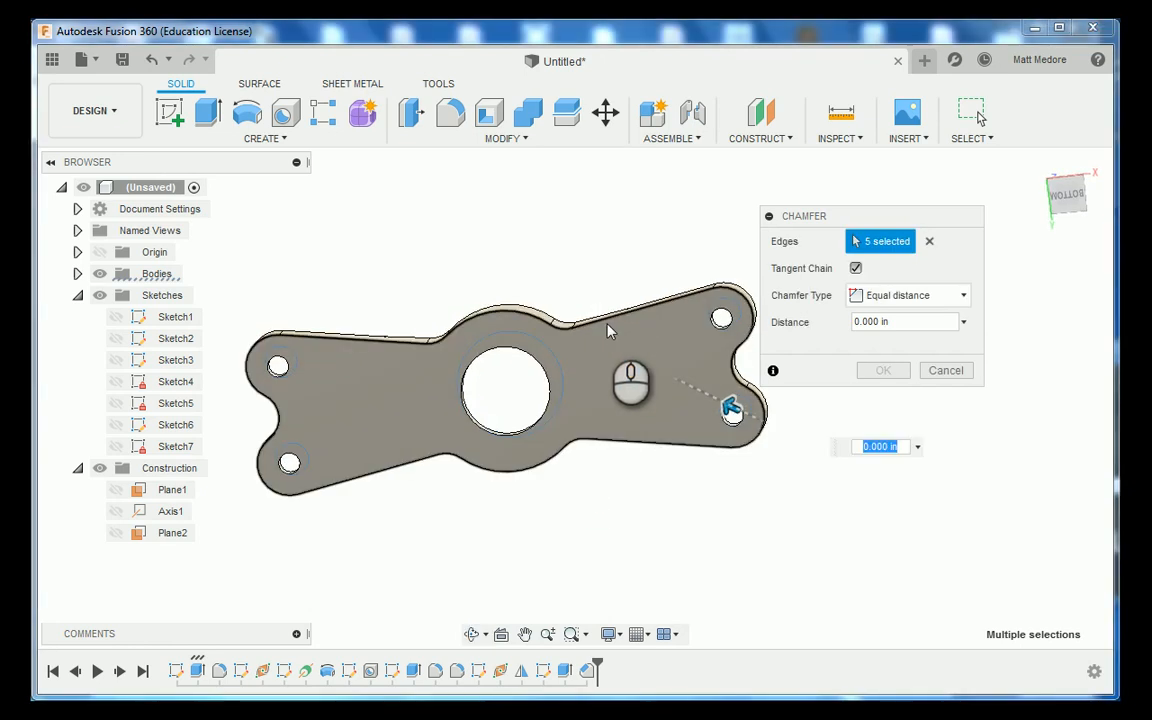
left_click(606, 324)
left_click(722, 334)
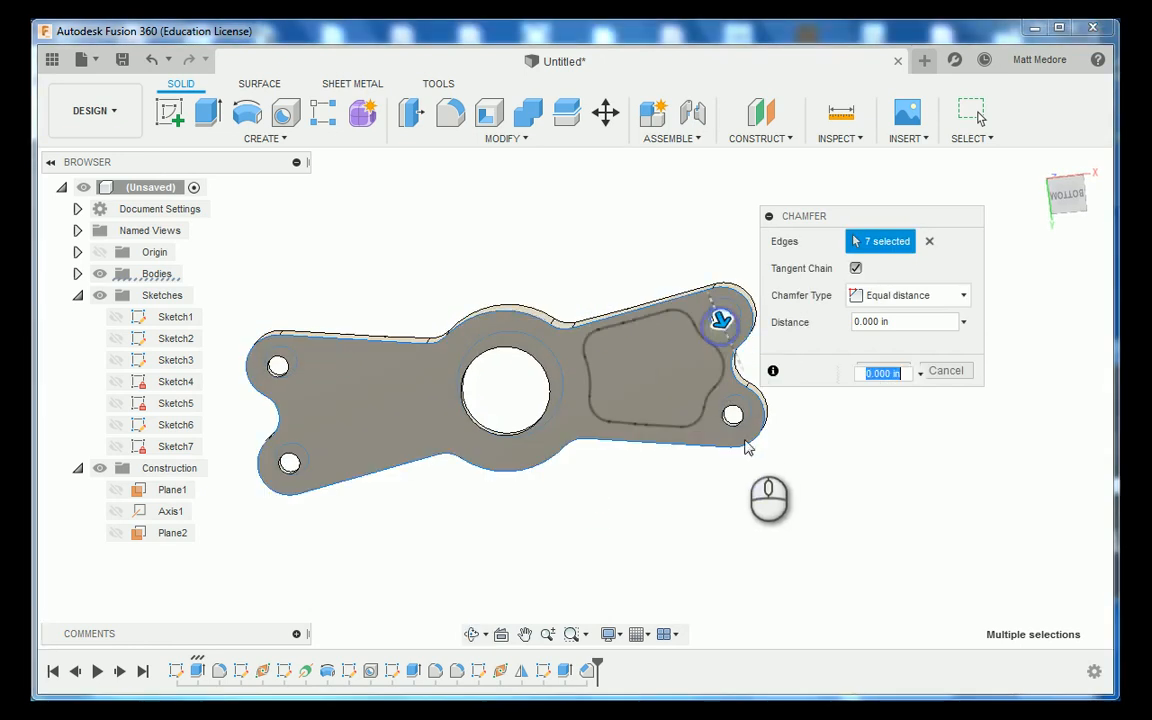
left_click(737, 420)
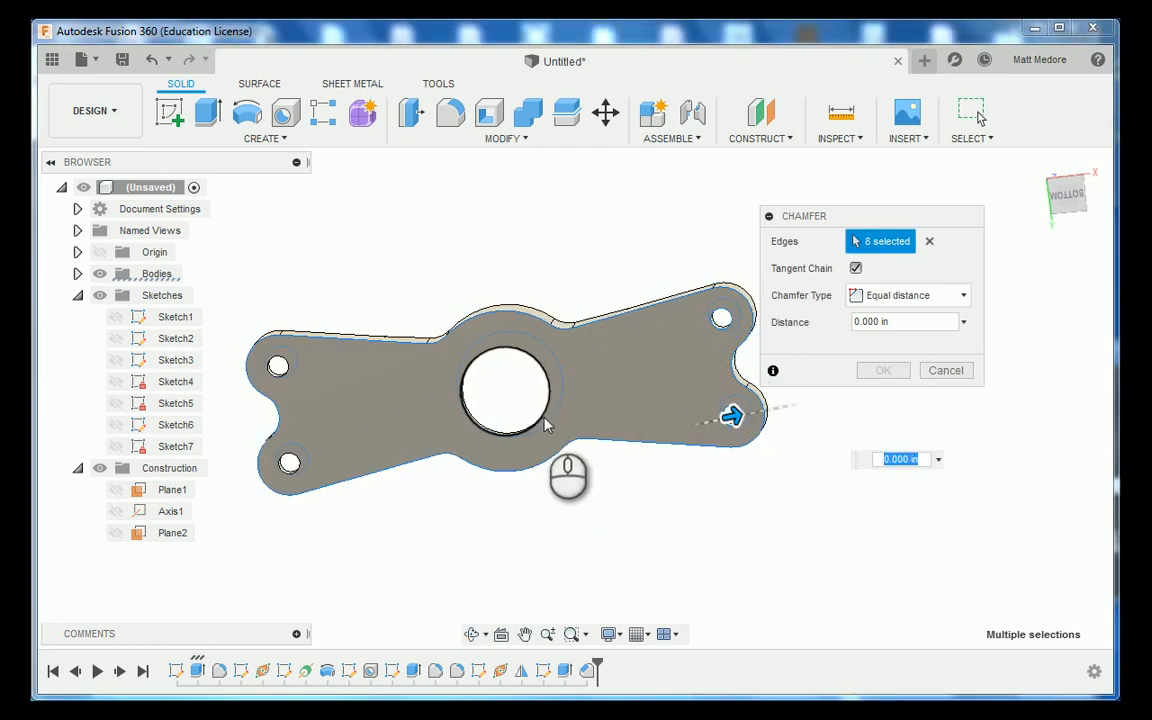
left_click(545, 425)
left_click(289, 474)
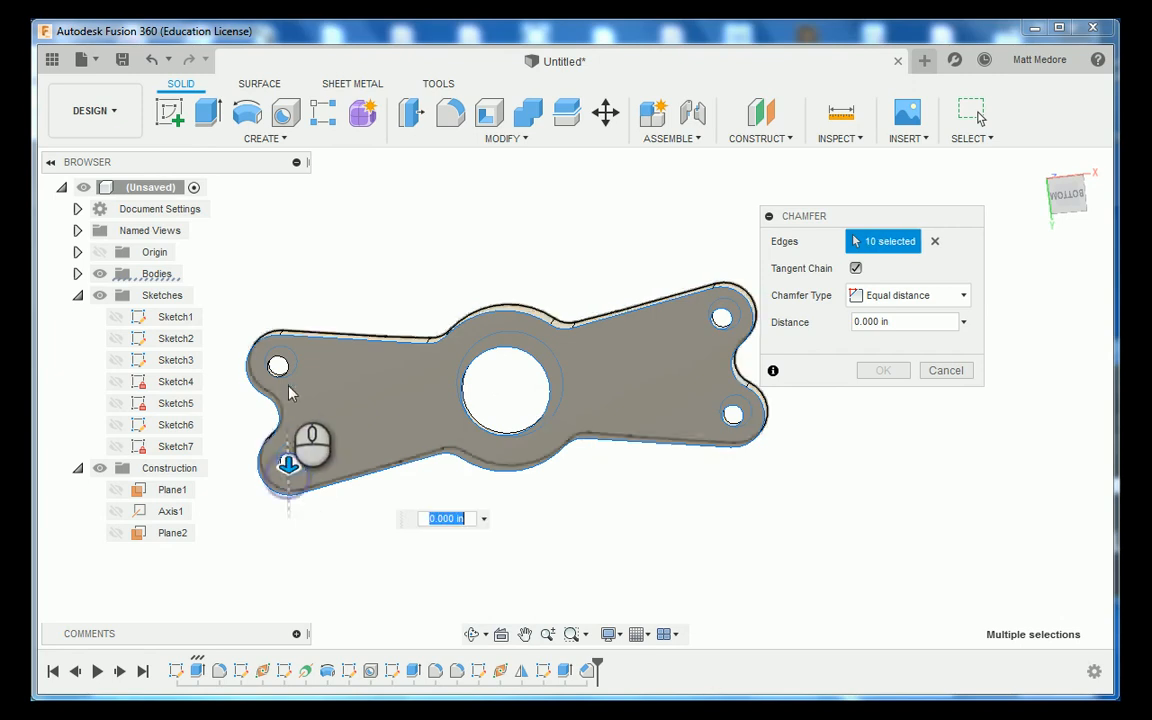
left_click(278, 365)
middle_click_drag(345, 250, 345, 250, "shift")
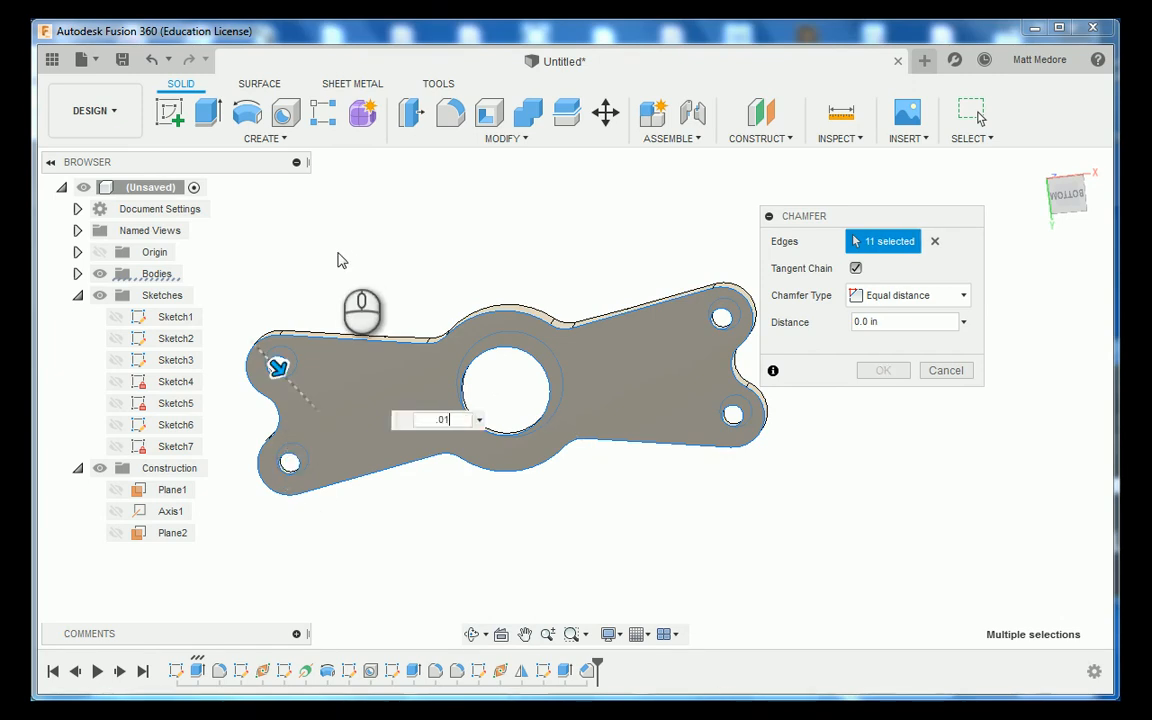
middle_click_drag(427, 239, 398, 438, "shift")
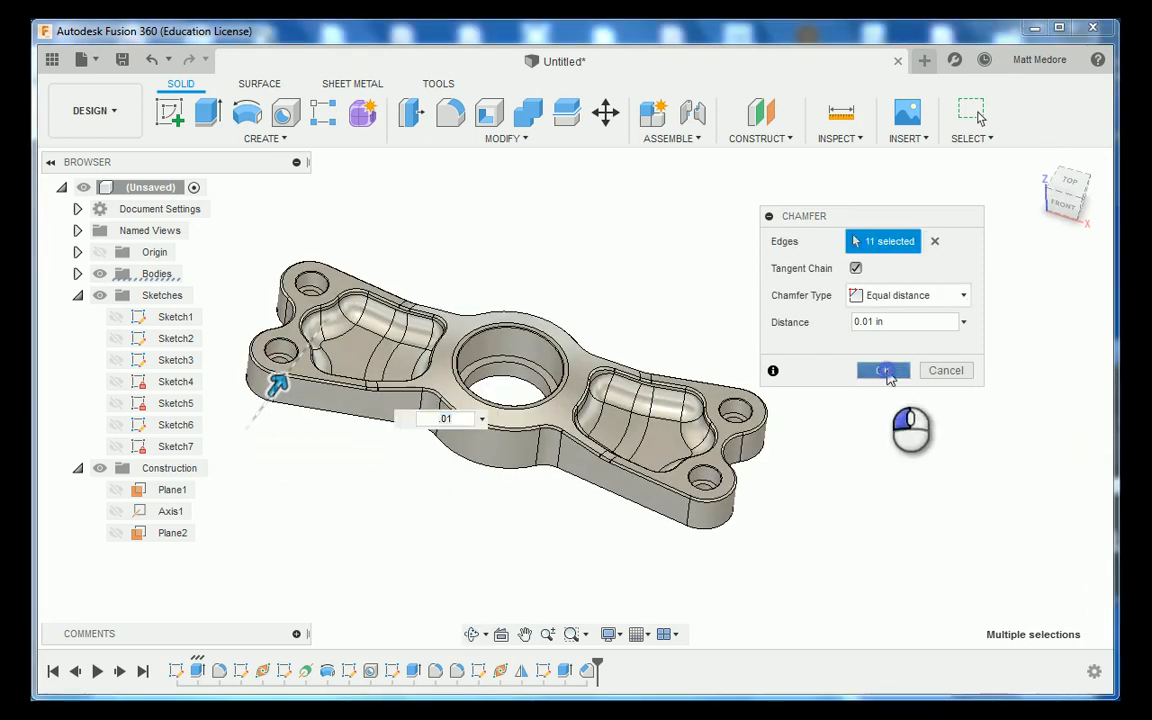
left_click(884, 371)
scroll(910, 437, "down", 3)
scroll(341, 333, "up", 5)
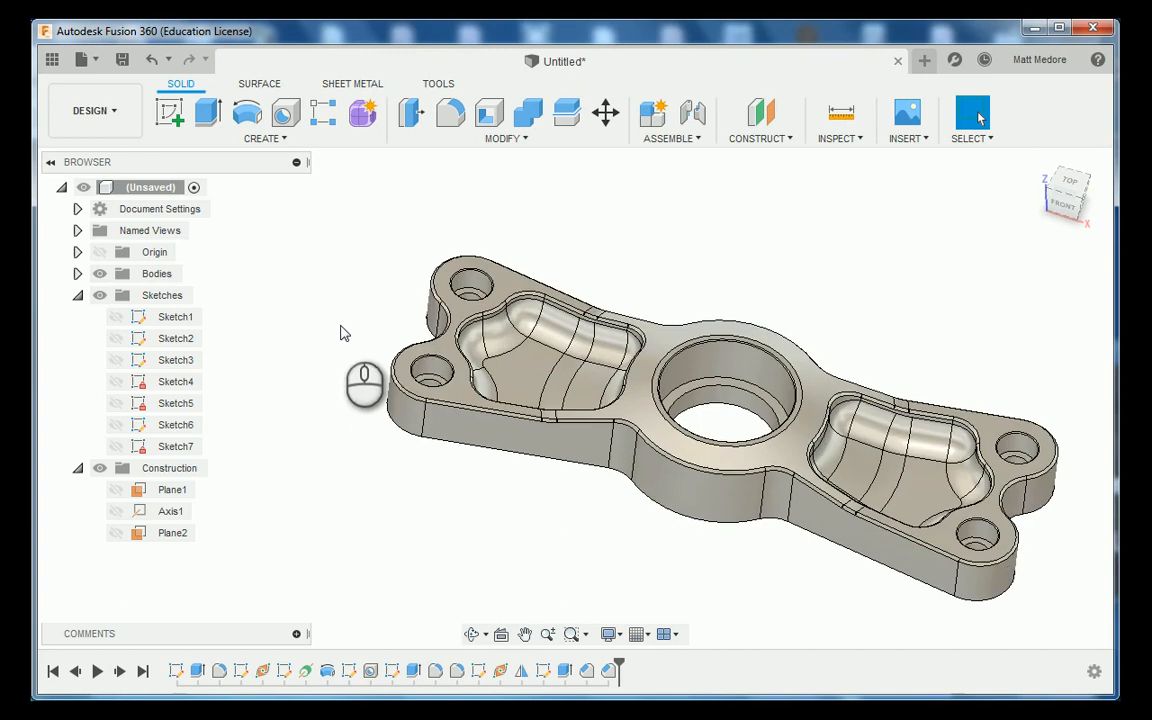
mouse_move(341, 333)
middle_mouse_down("shift")
mouse_move(393, 411)
mouse_move(375, 429)
mouse_move(332, 352)
middle_mouse_up("shift")
scroll(320, 370, "down", 2)
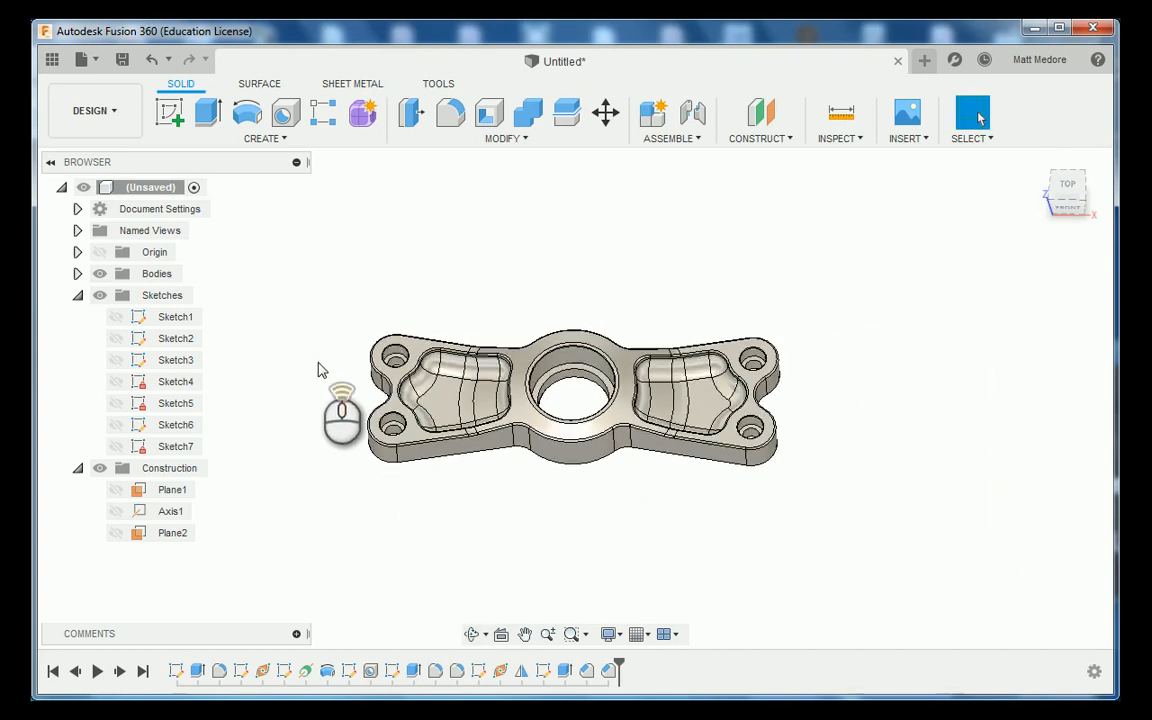
scroll(598, 400, "up", 4)
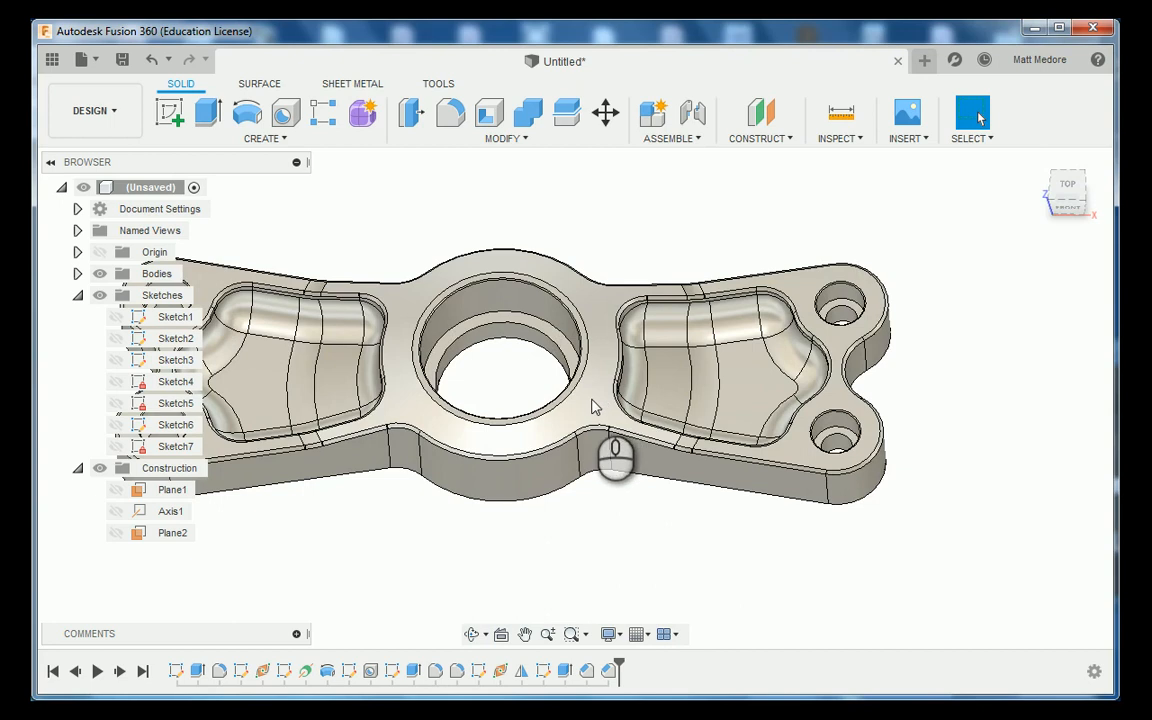
middle_click_drag(594, 405, 437, 208, "shift")
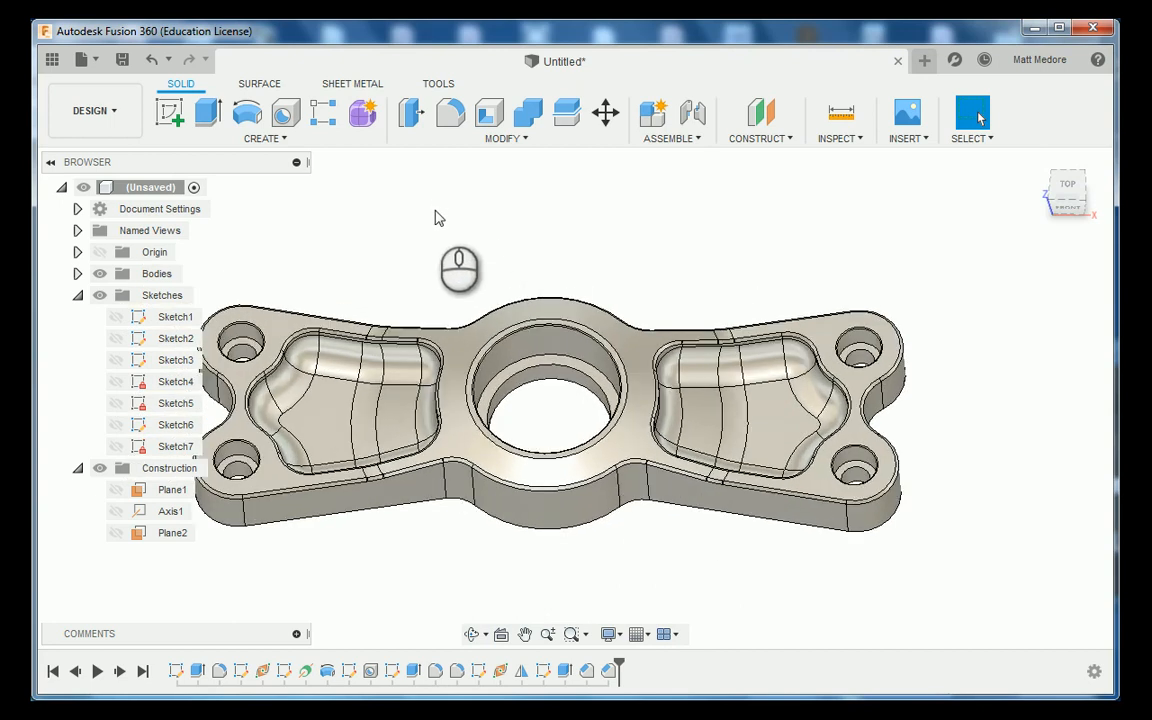